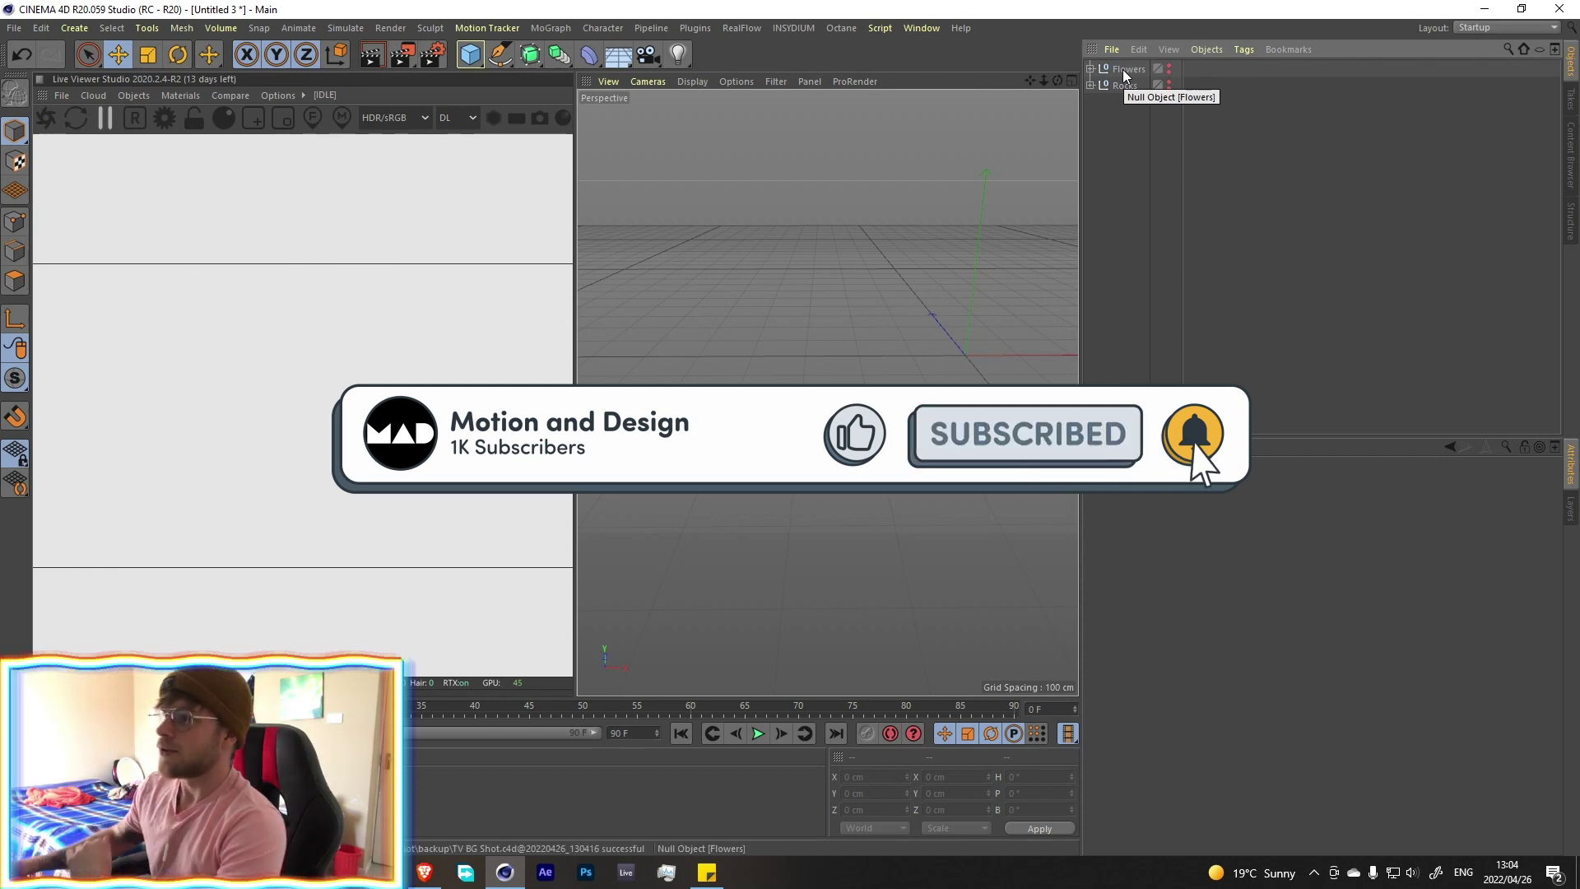
# Make the Flowers and Rocks groups visible in the scene
pyautogui.click(1169, 66)
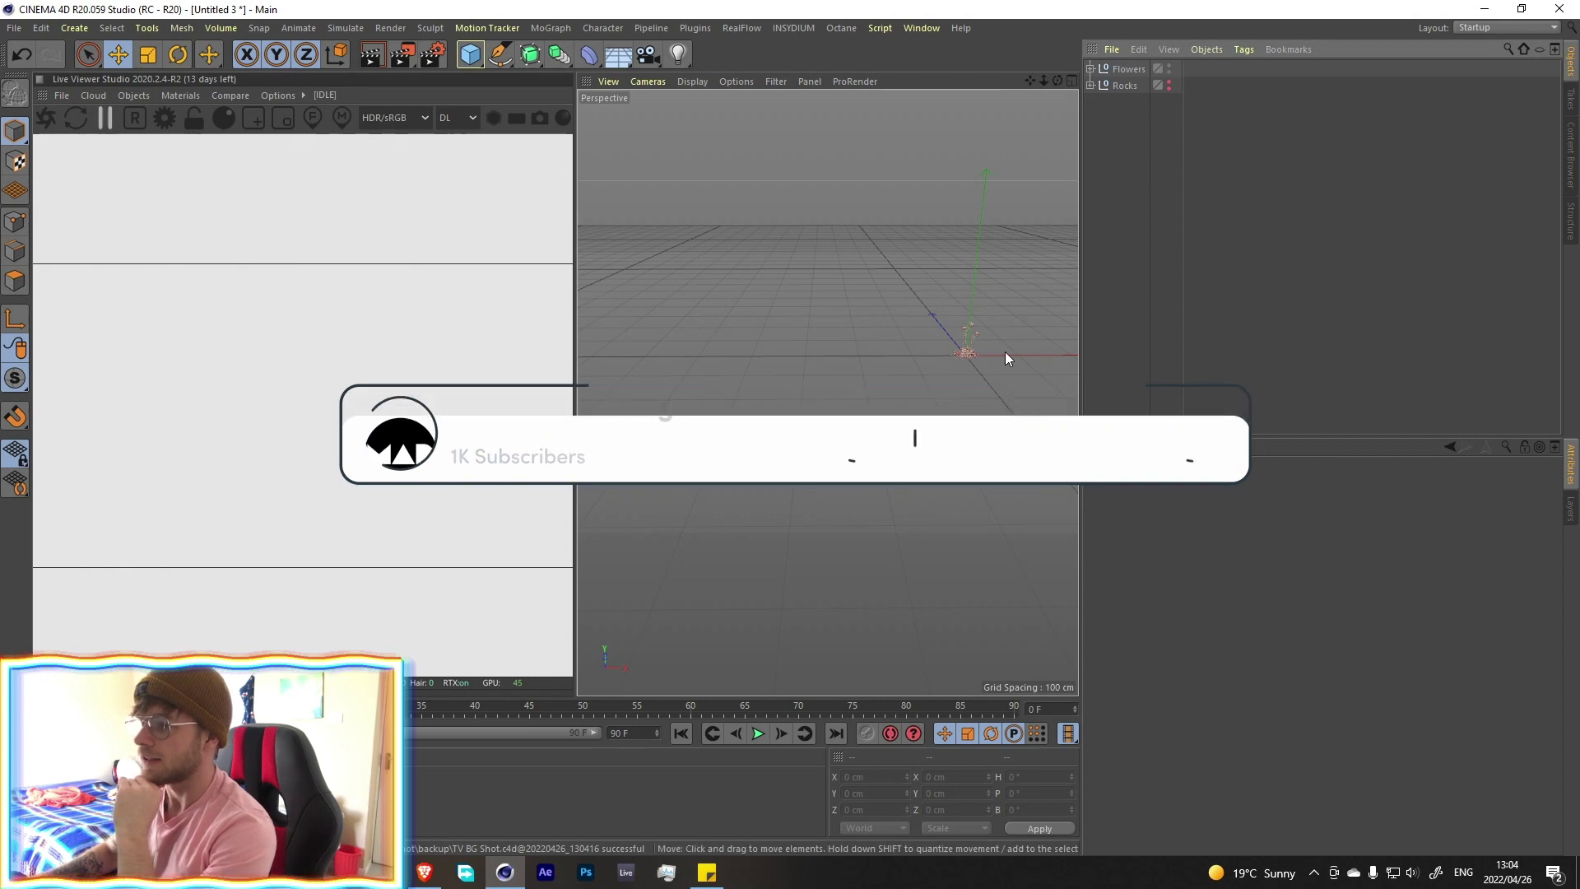
pyautogui.scroll(5, 970, 354)
pyautogui.click(1169, 85)
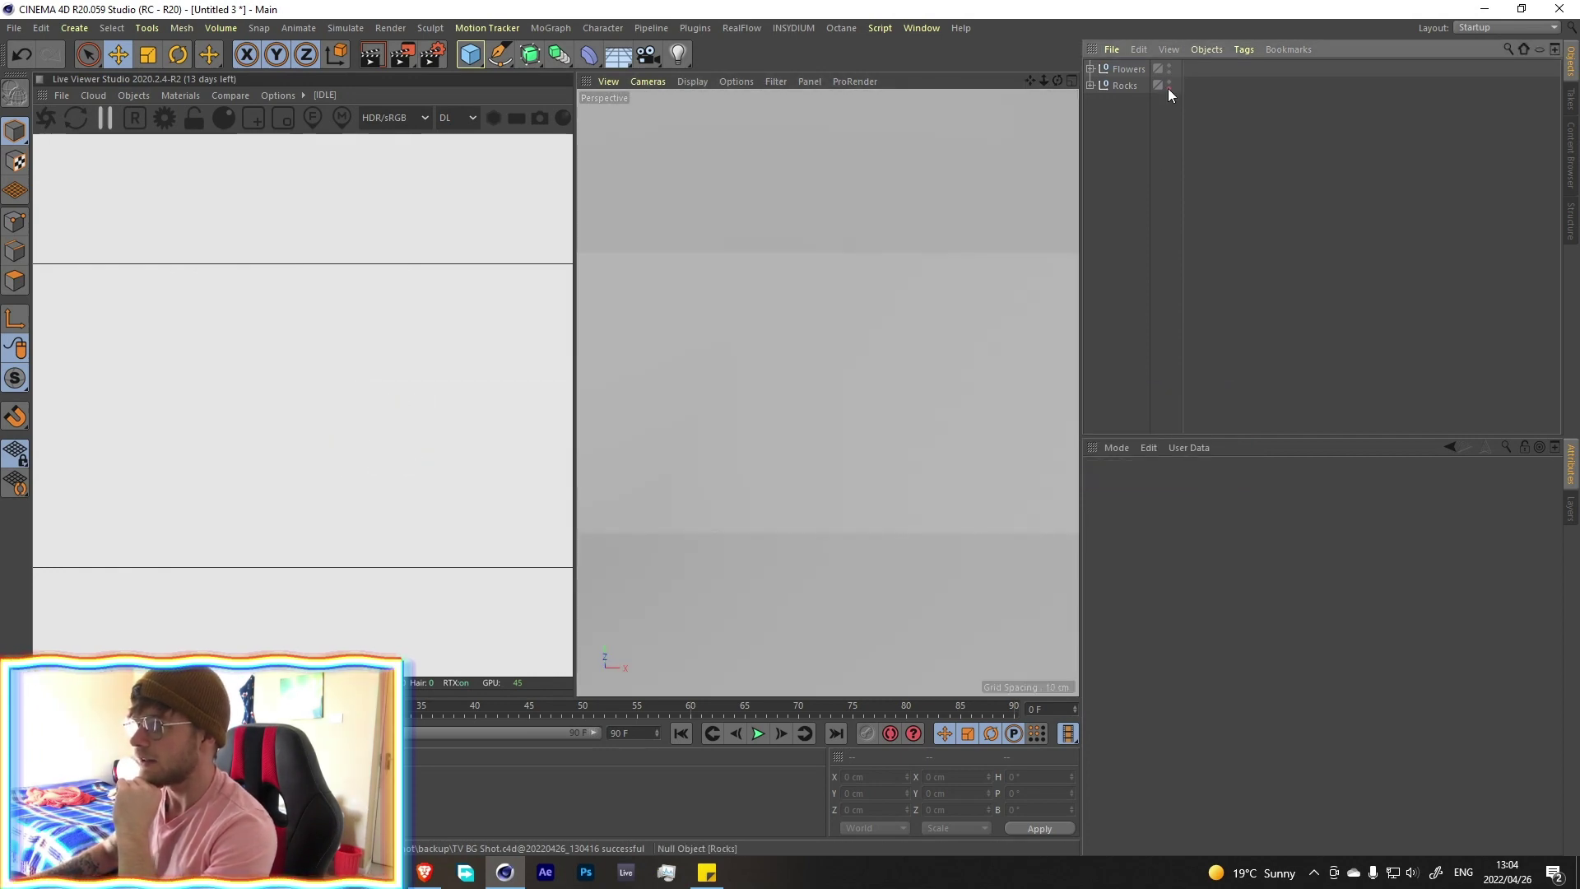
pyautogui.scroll(-5, 882, 387)
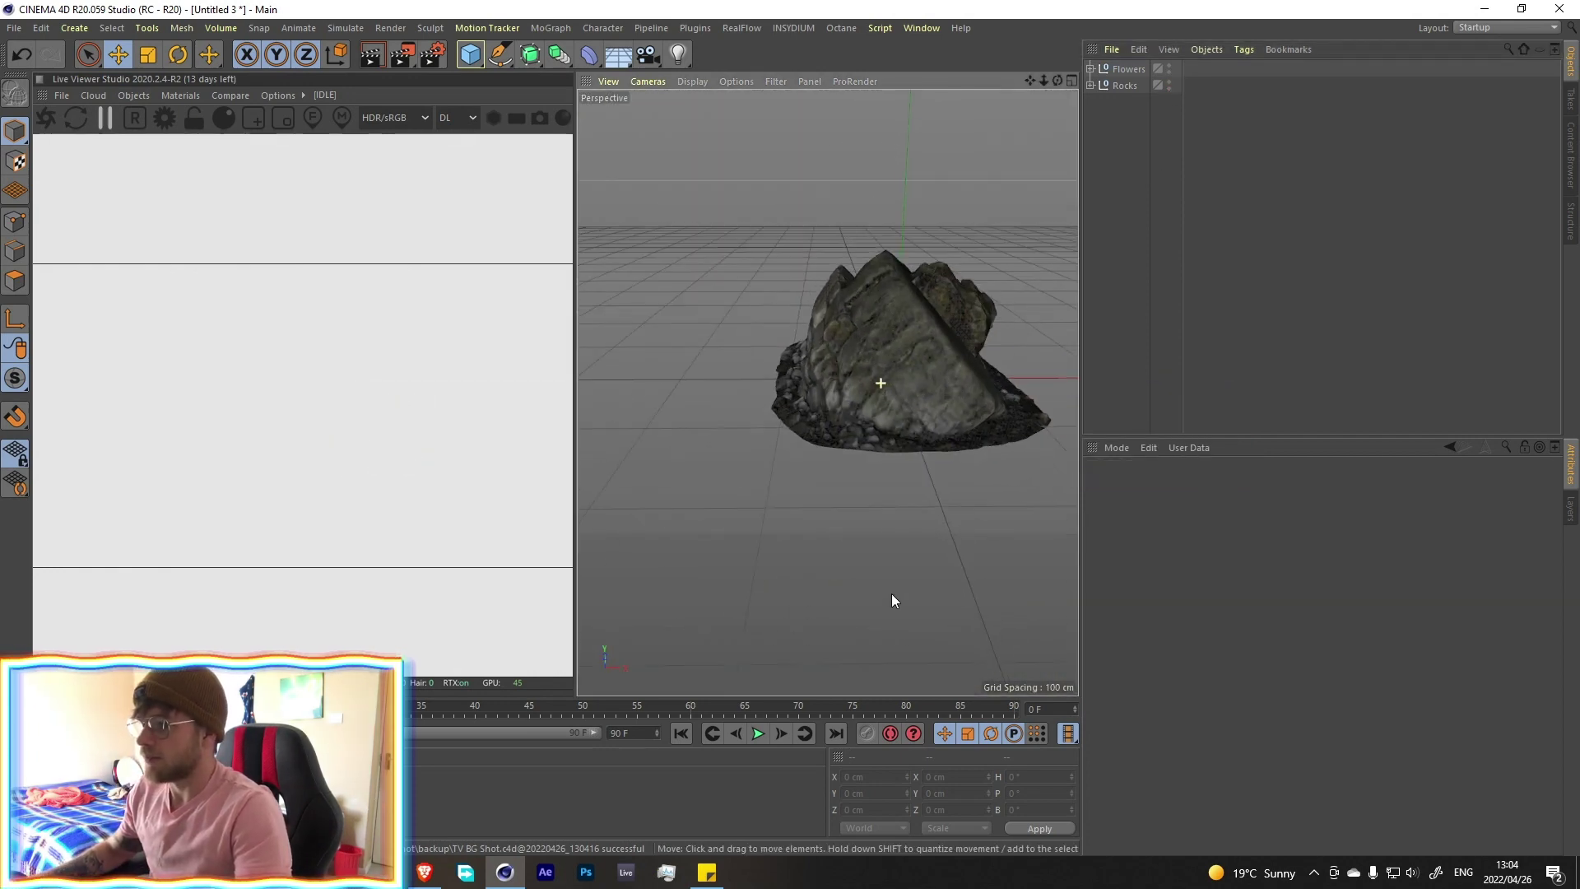
# Move the large front rock aside along X and select the smaller boulder behind it
pyautogui.click(910, 403)
pyautogui.moveTo(910, 404); pyautogui.dragTo(701, 387)
pyautogui.click(861, 397)
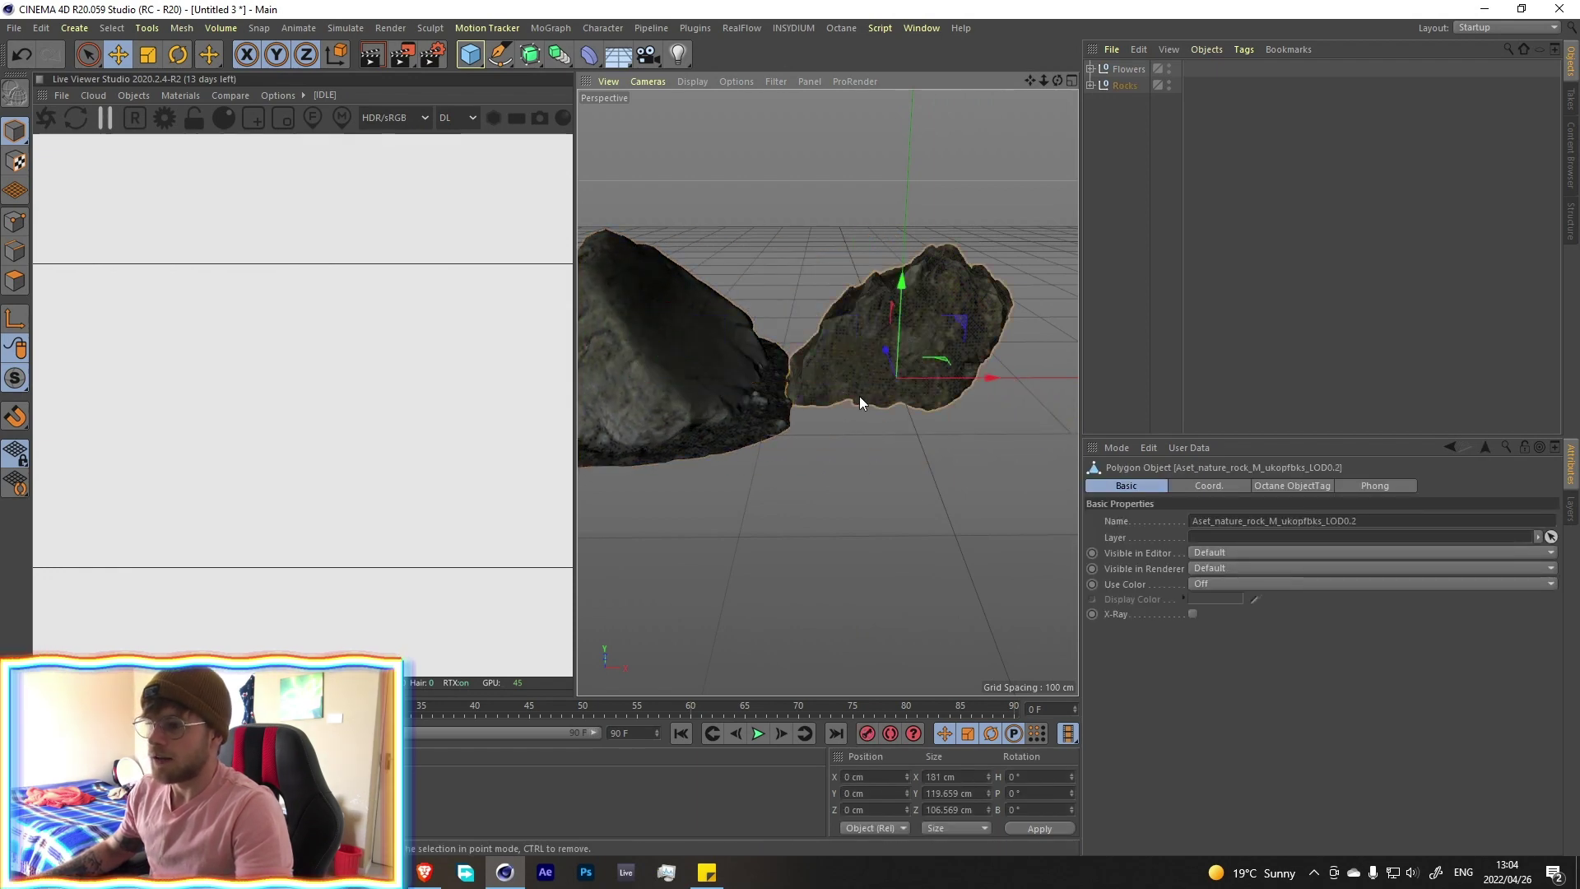
# Launch Quixel Bridge
pyautogui.press('super+s')
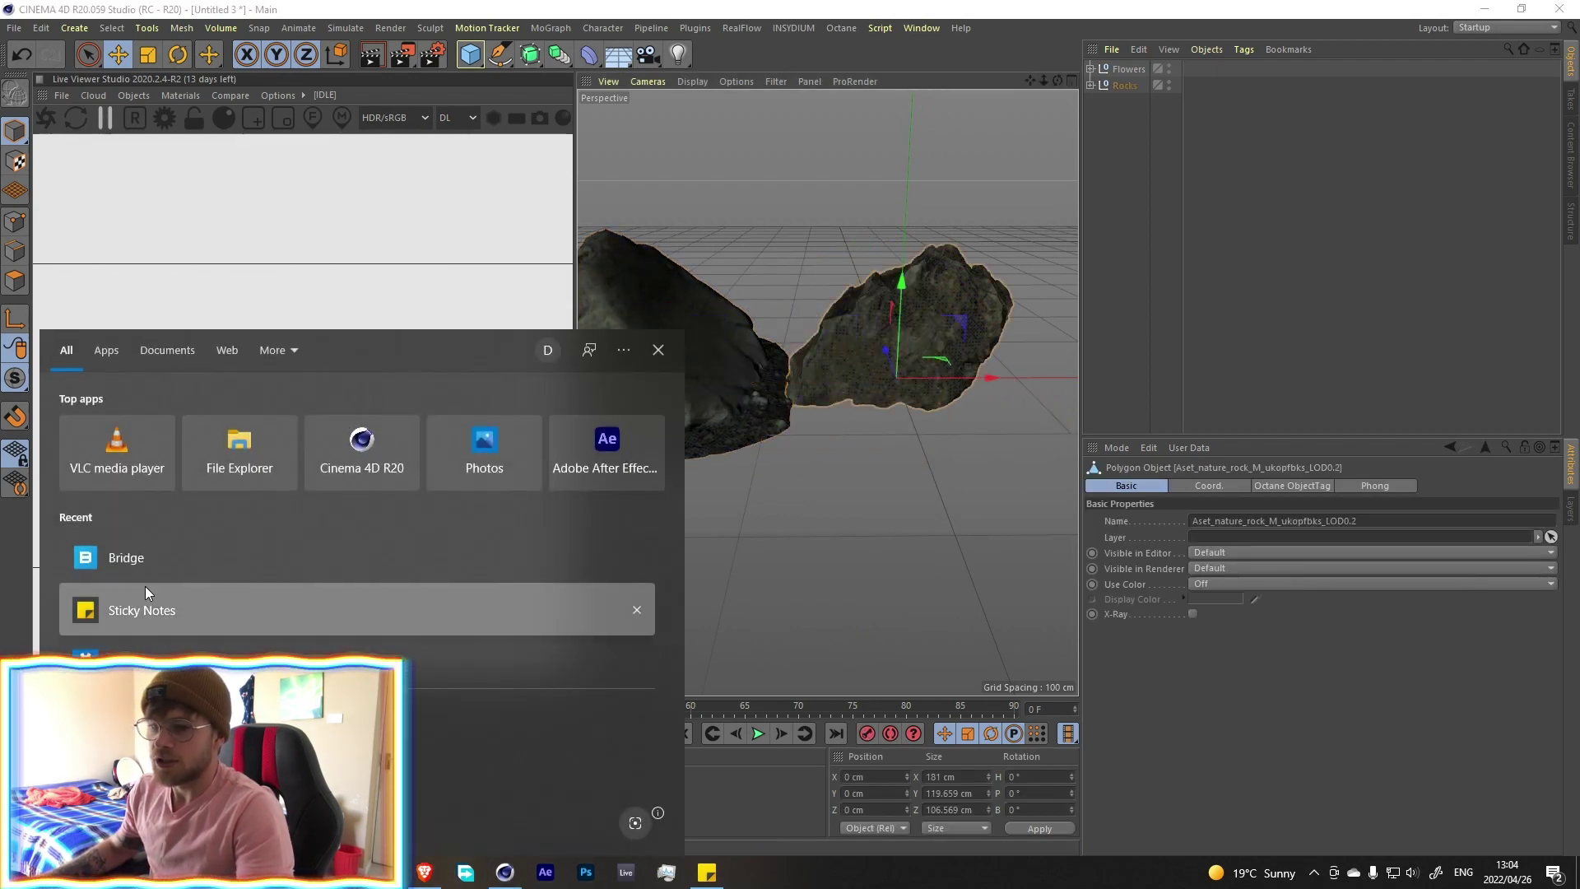
pyautogui.click(145, 586)
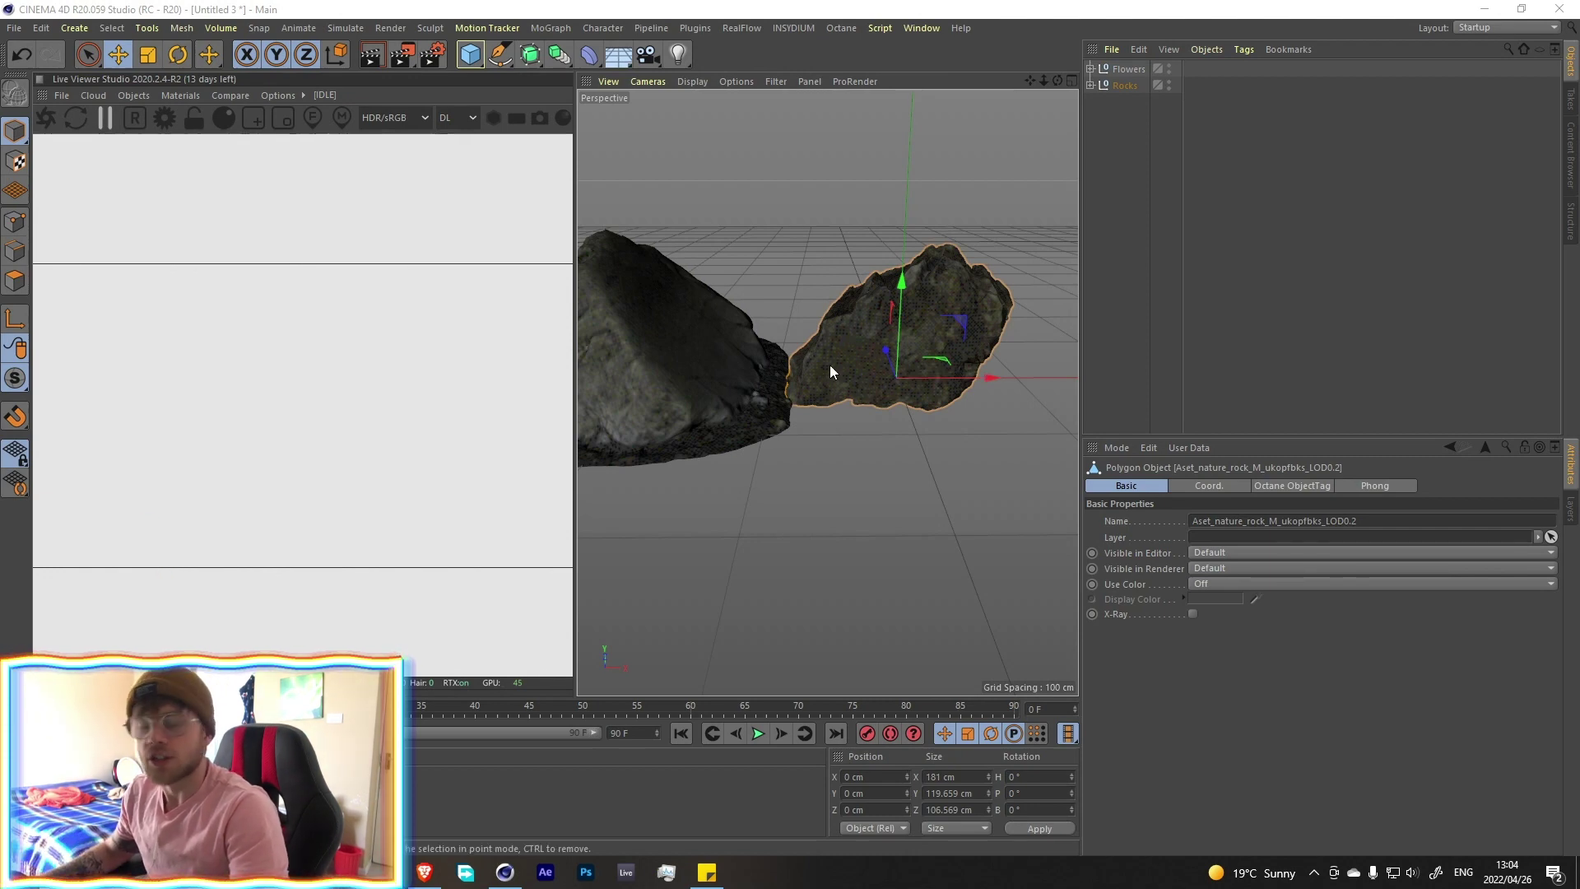
# Move the smaller boulder along X to about 111 cm, clear of the flowers
pyautogui.moveTo(867, 313); pyautogui.dragTo(1028, 317)
pyautogui.click(630, 344)
pyautogui.click(1033, 374)
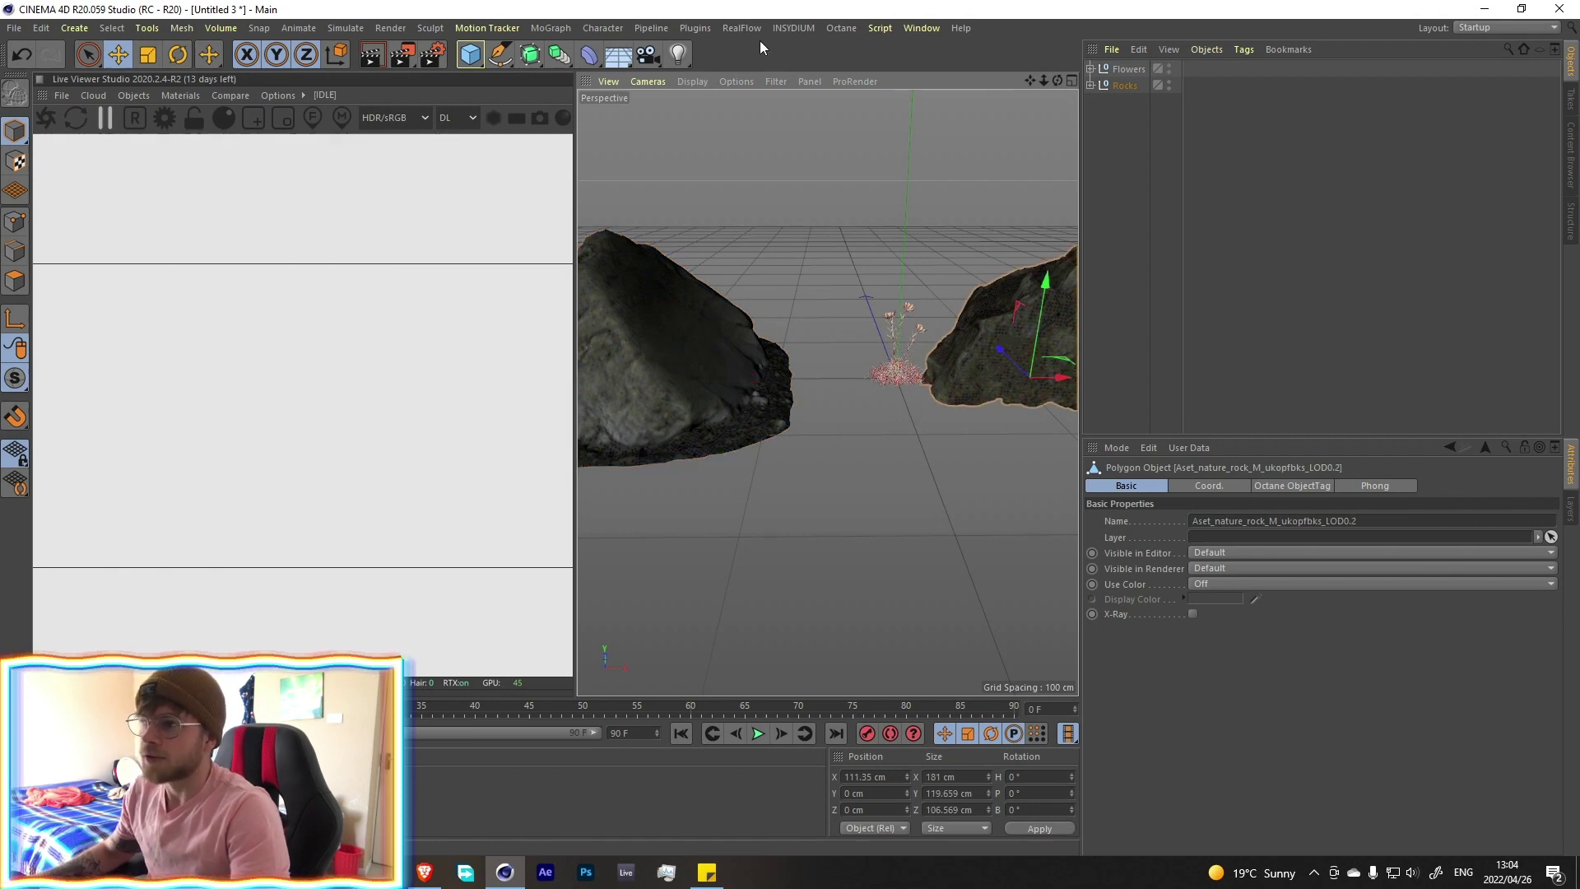
pyautogui.click(693, 32)
pyautogui.moveTo(722, 88)
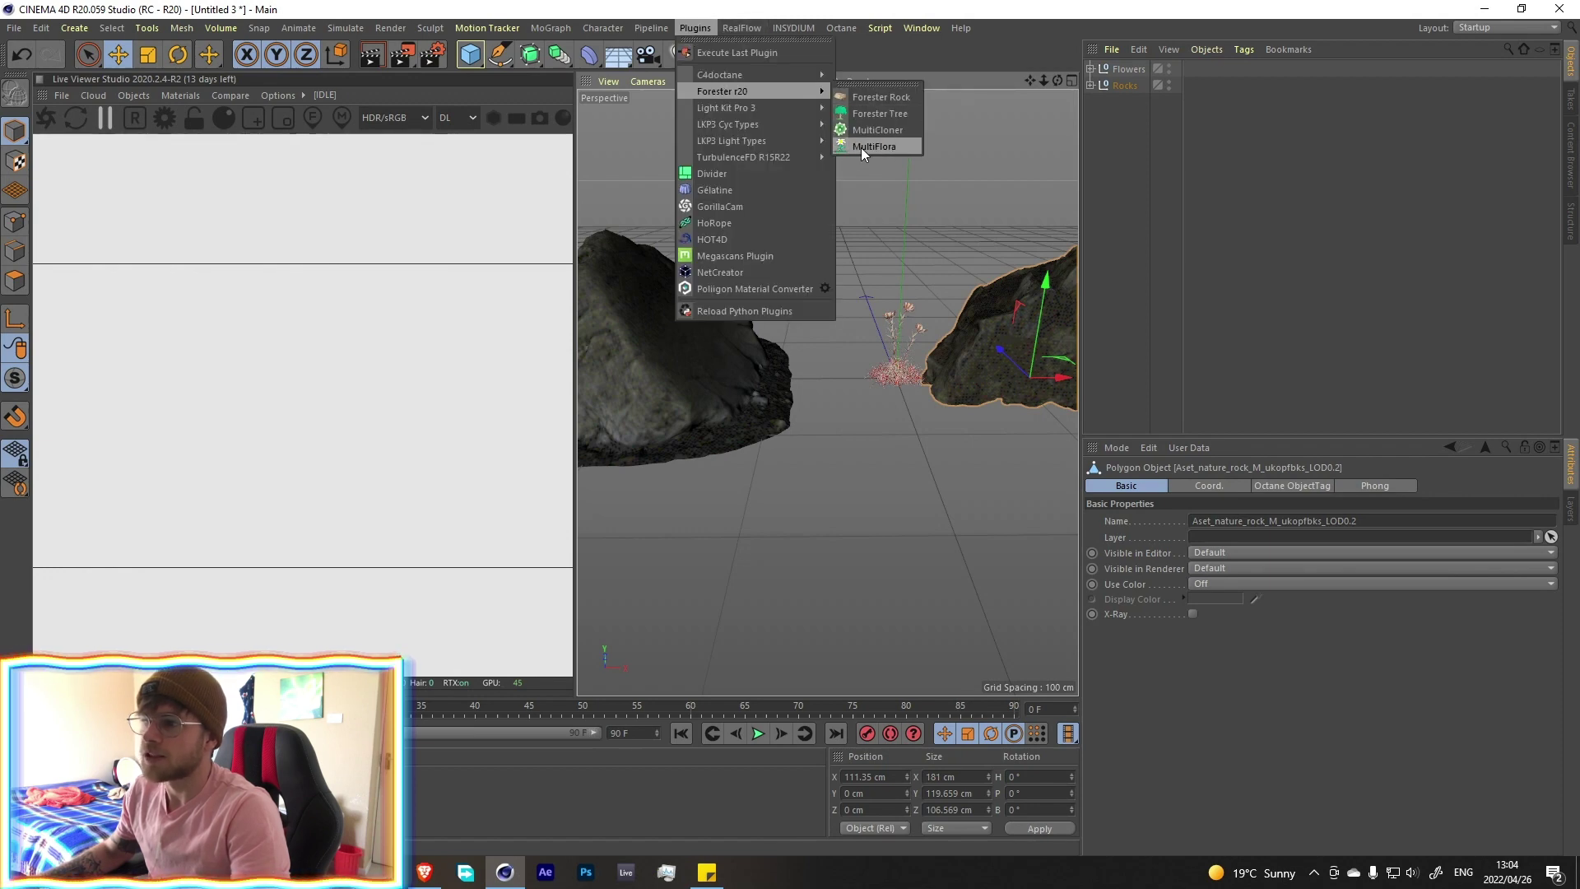
pyautogui.click(1009, 265)
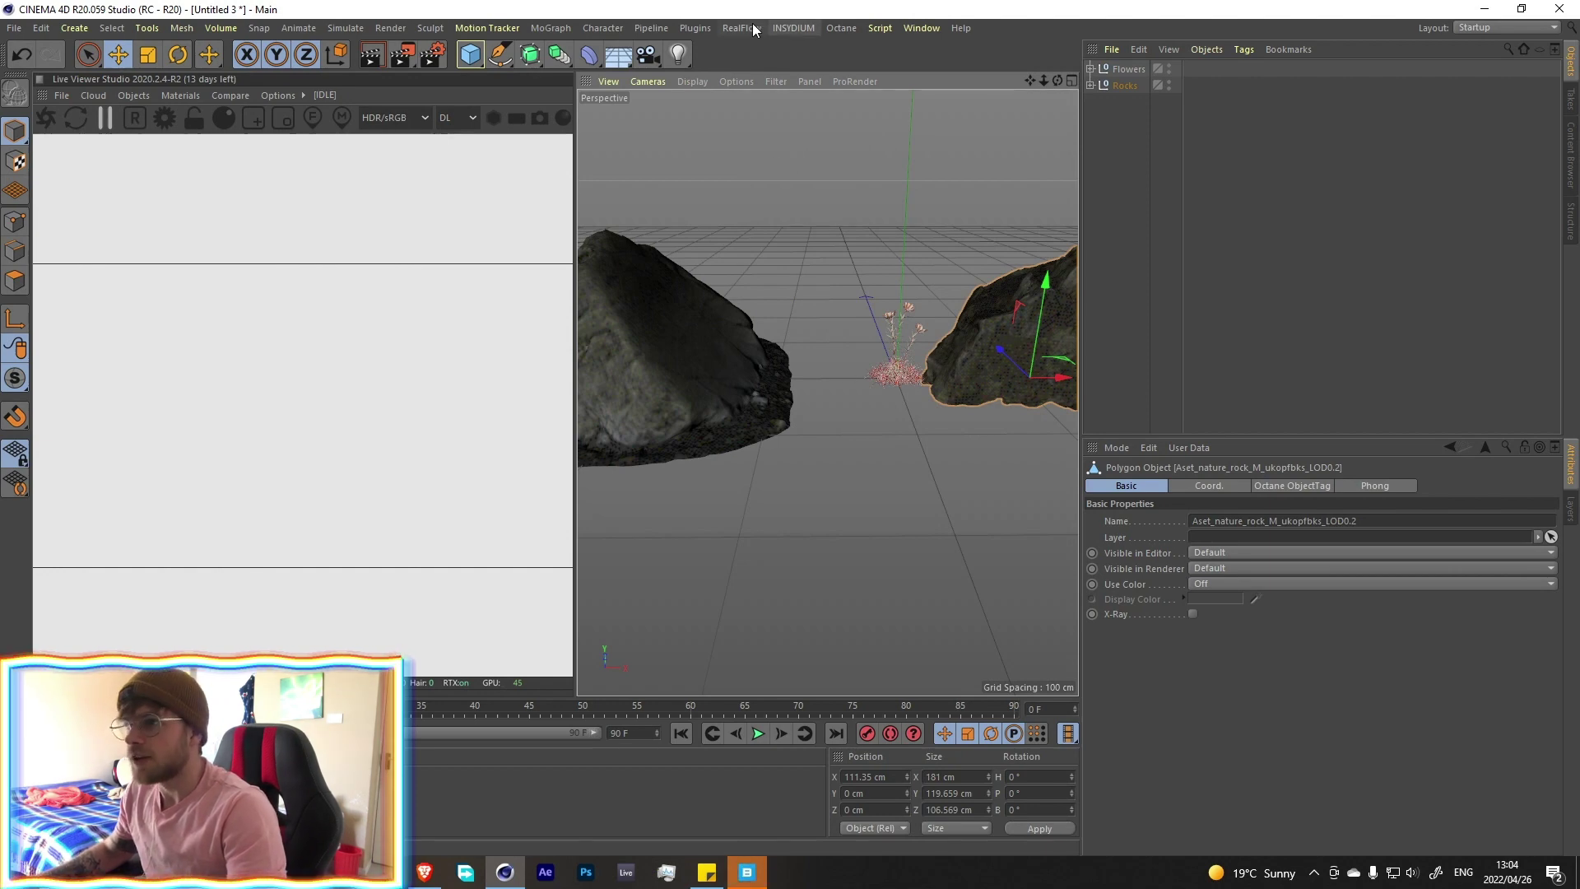
pyautogui.click(698, 30)
pyautogui.click(1154, 152)
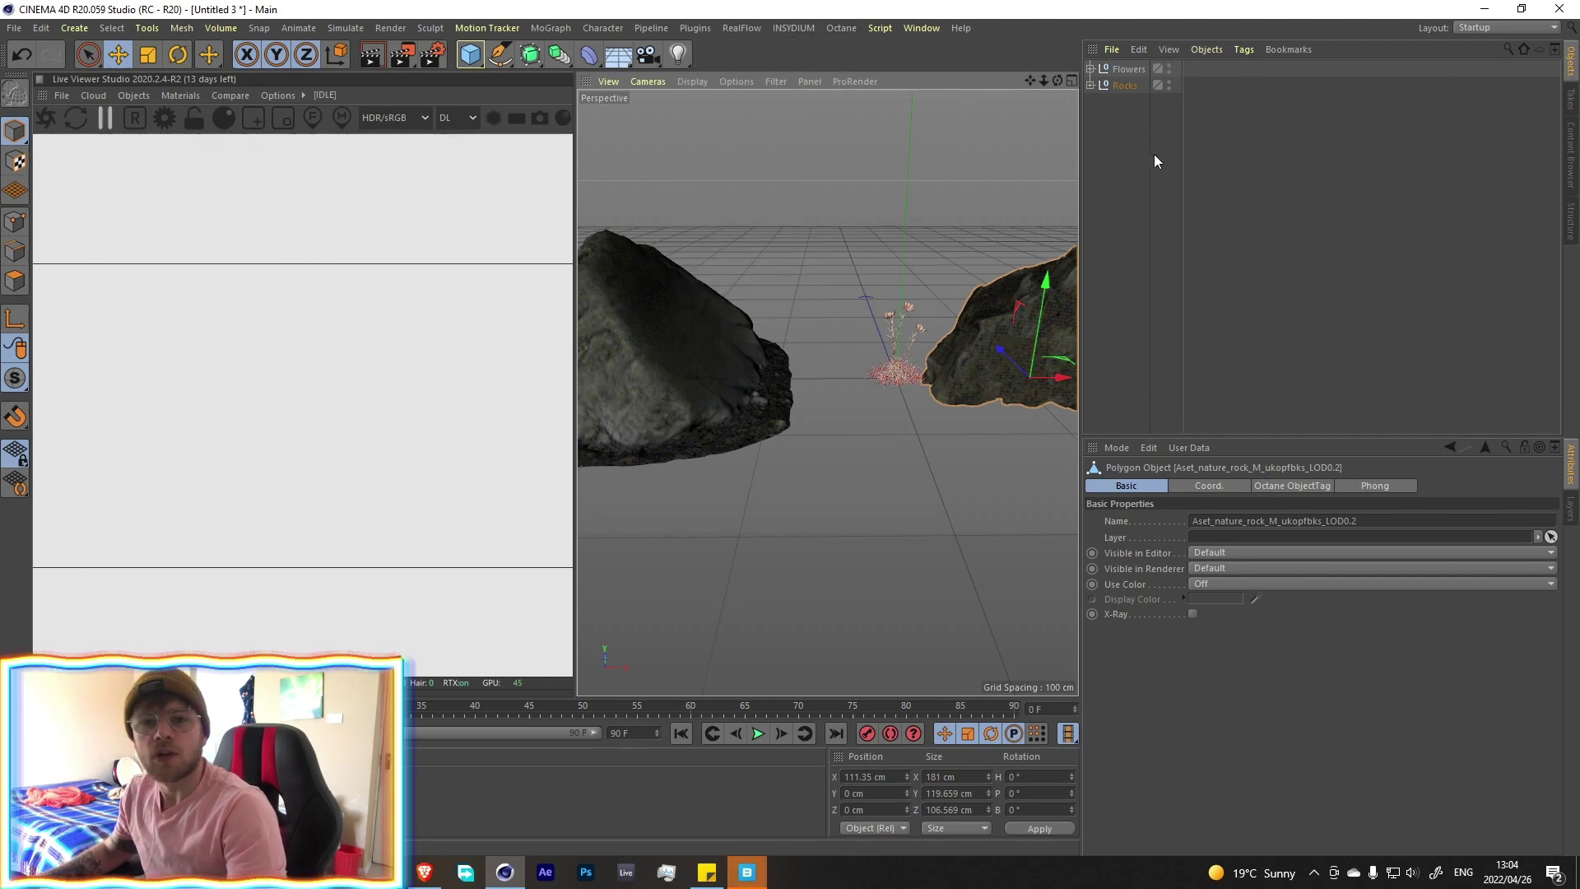
# Switch to Quixel Bridge, search for plants and browse the 3D Plants category, then return to Cinema 4D
pyautogui.click(747, 872)
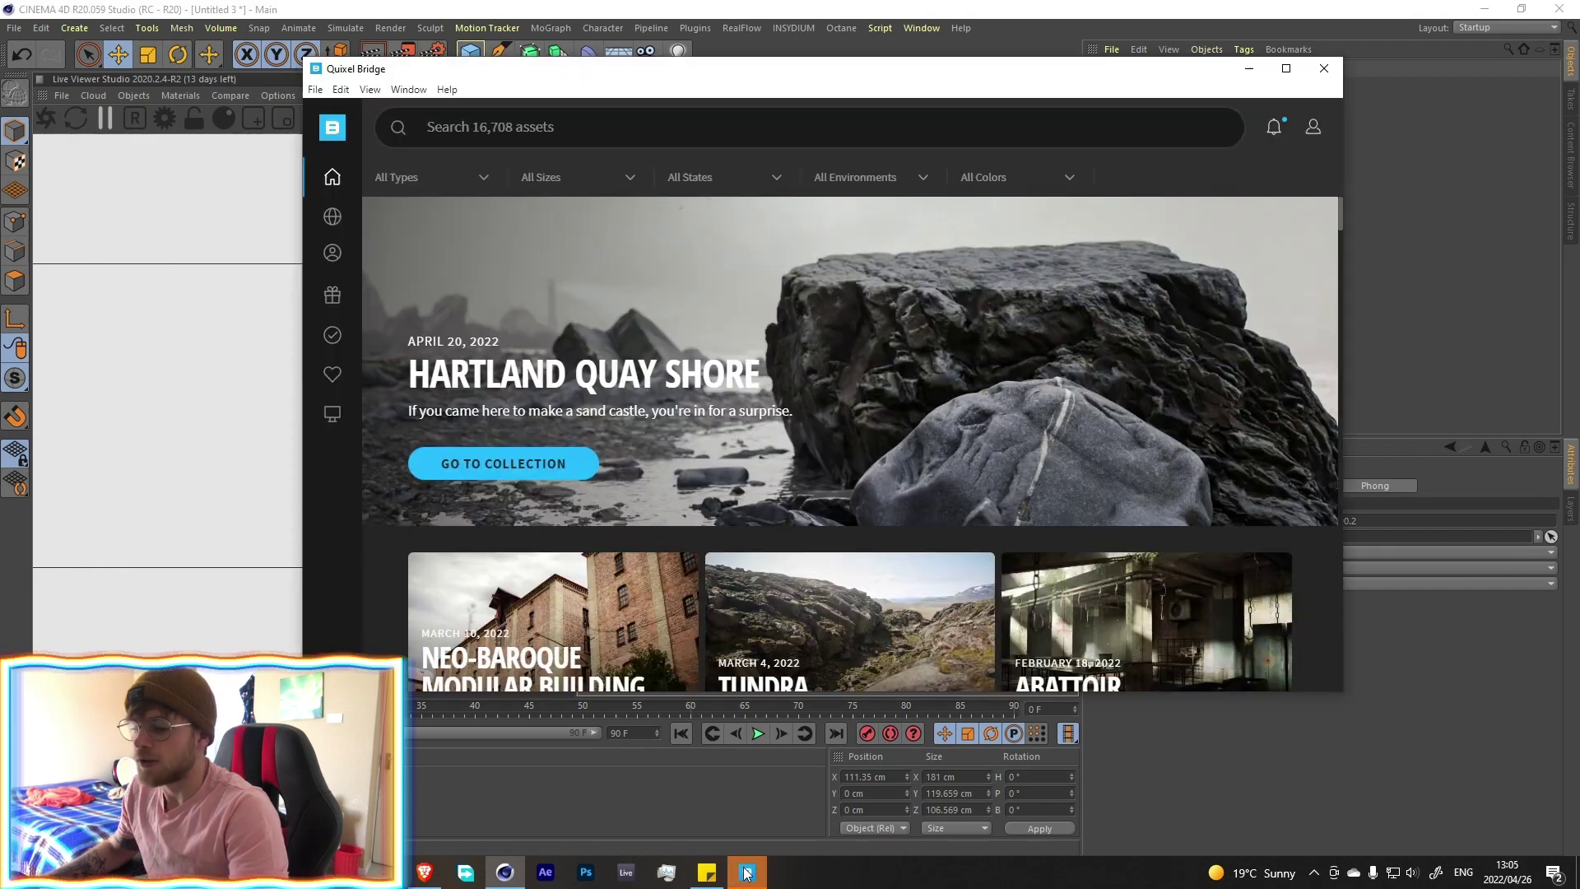
pyautogui.click(617, 136)
pyautogui.write('plants')
pyautogui.press('Return')
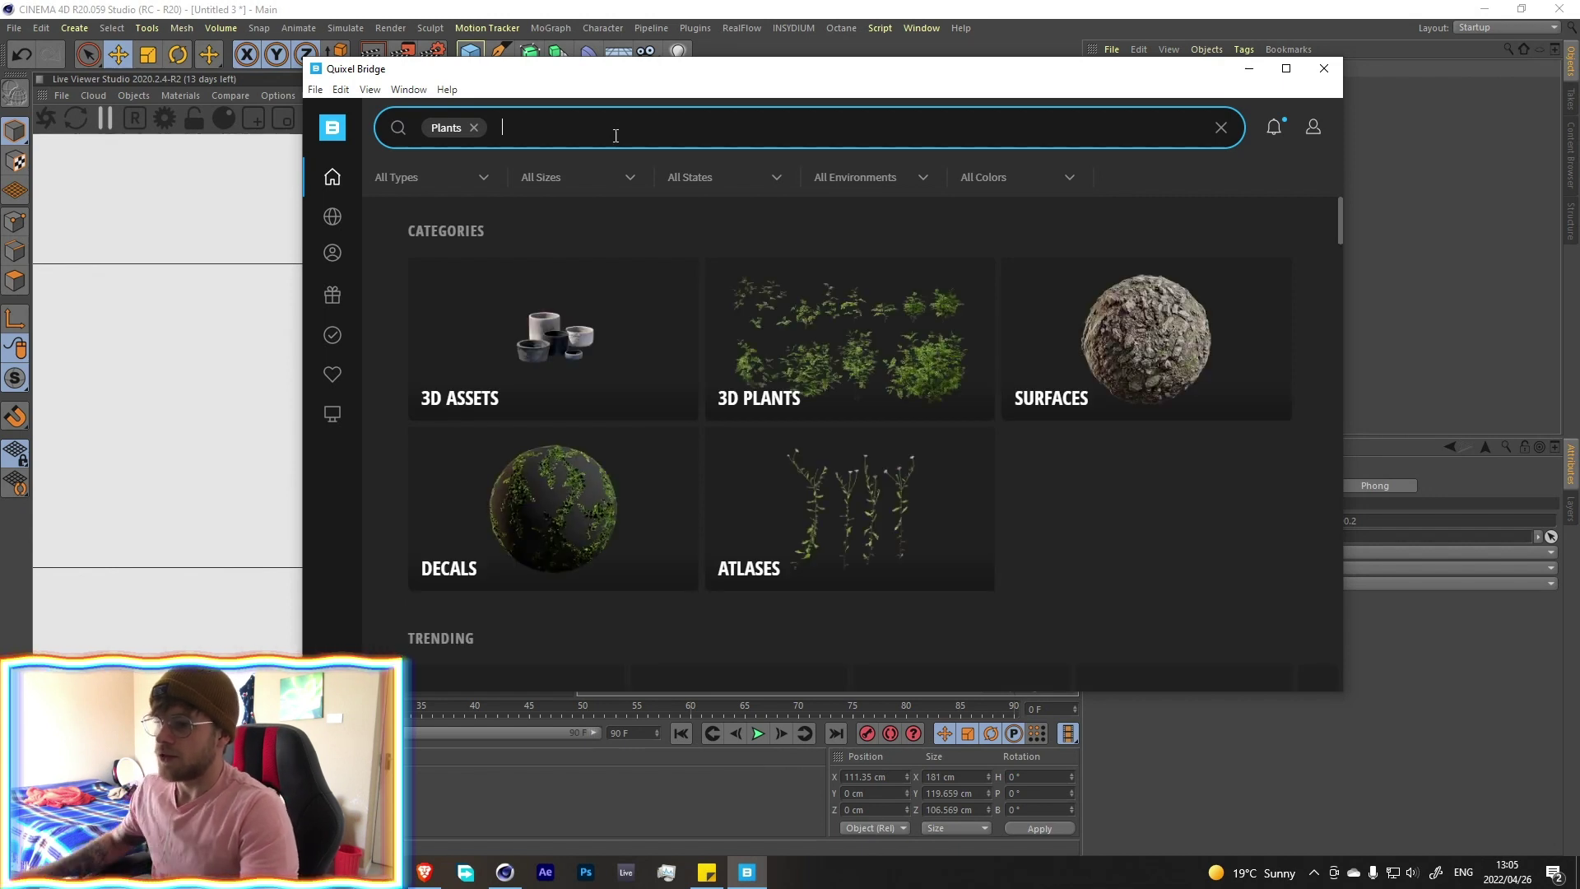
pyautogui.click(829, 363)
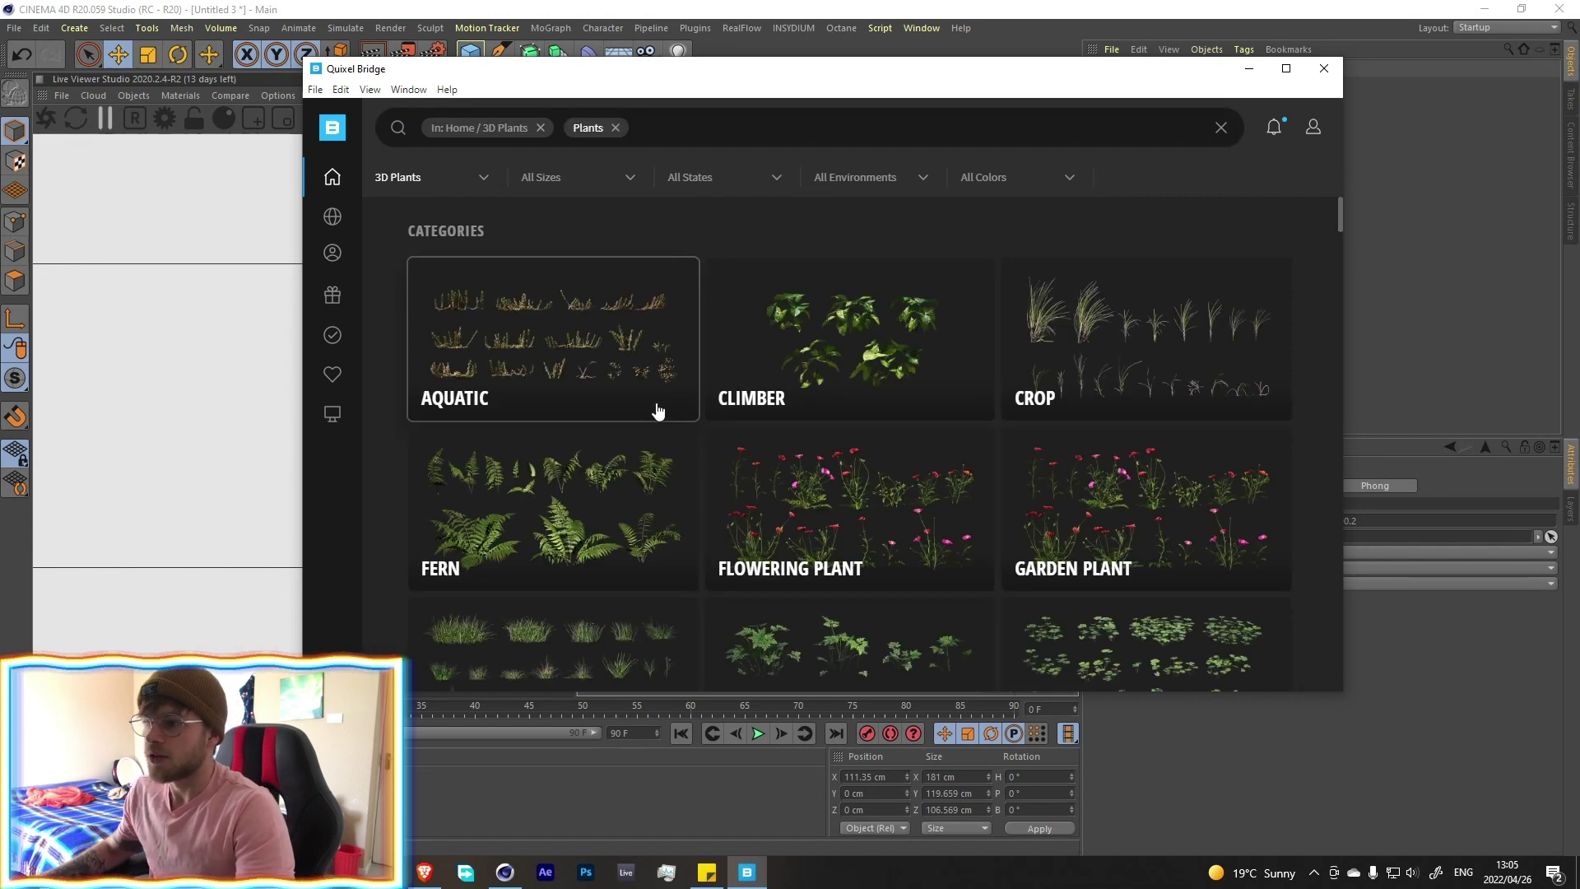
pyautogui.click(1250, 72)
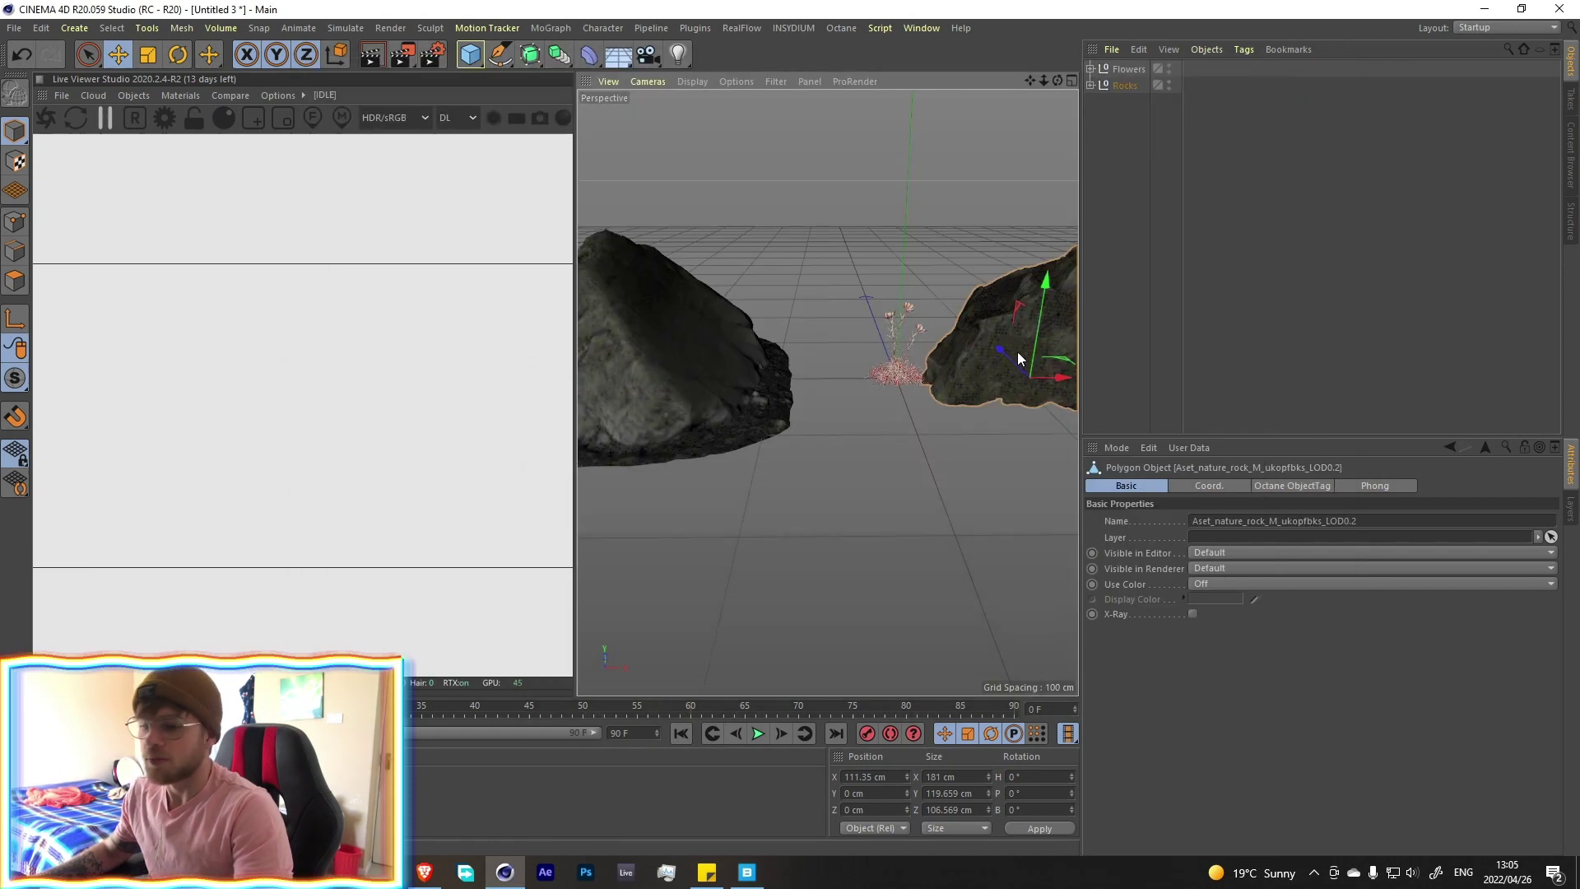
# Spread out the overlapping Displacement and albedo ColorCorrection nodes in the Beach_Boulder material's node network, then close its editors
pyautogui.keyDown('alt'); pyautogui.moveTo(903, 339); pyautogui.dragTo(829, 360, button='middle'); pyautogui.keyUp('alt')
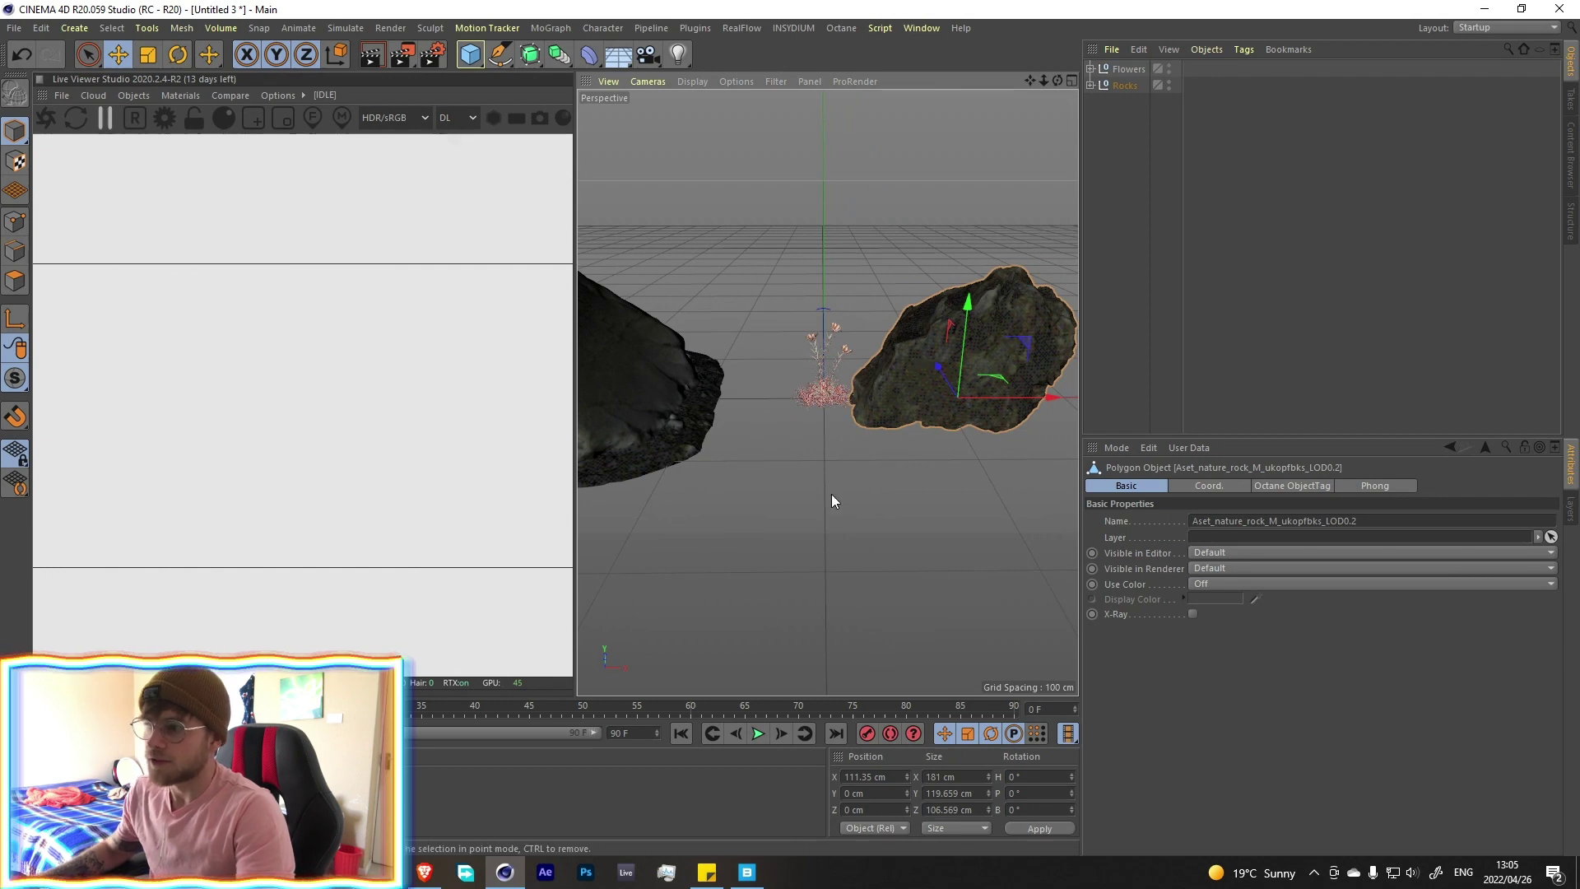
pyautogui.doubleClick(370, 788)
pyautogui.click(318, 319)
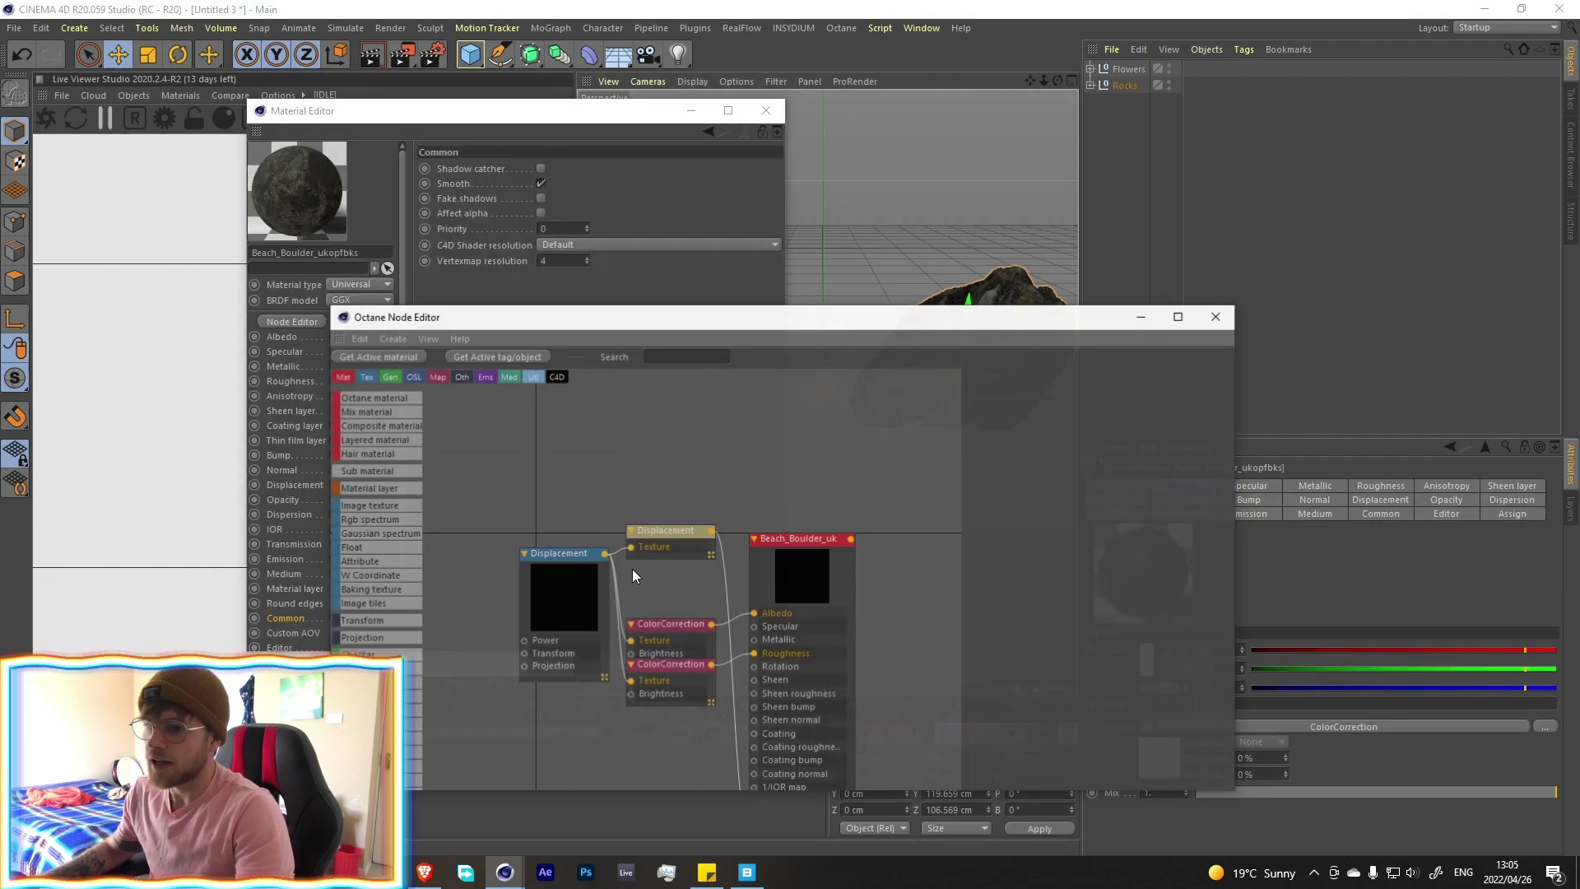
pyautogui.moveTo(568, 553); pyautogui.dragTo(457, 571)
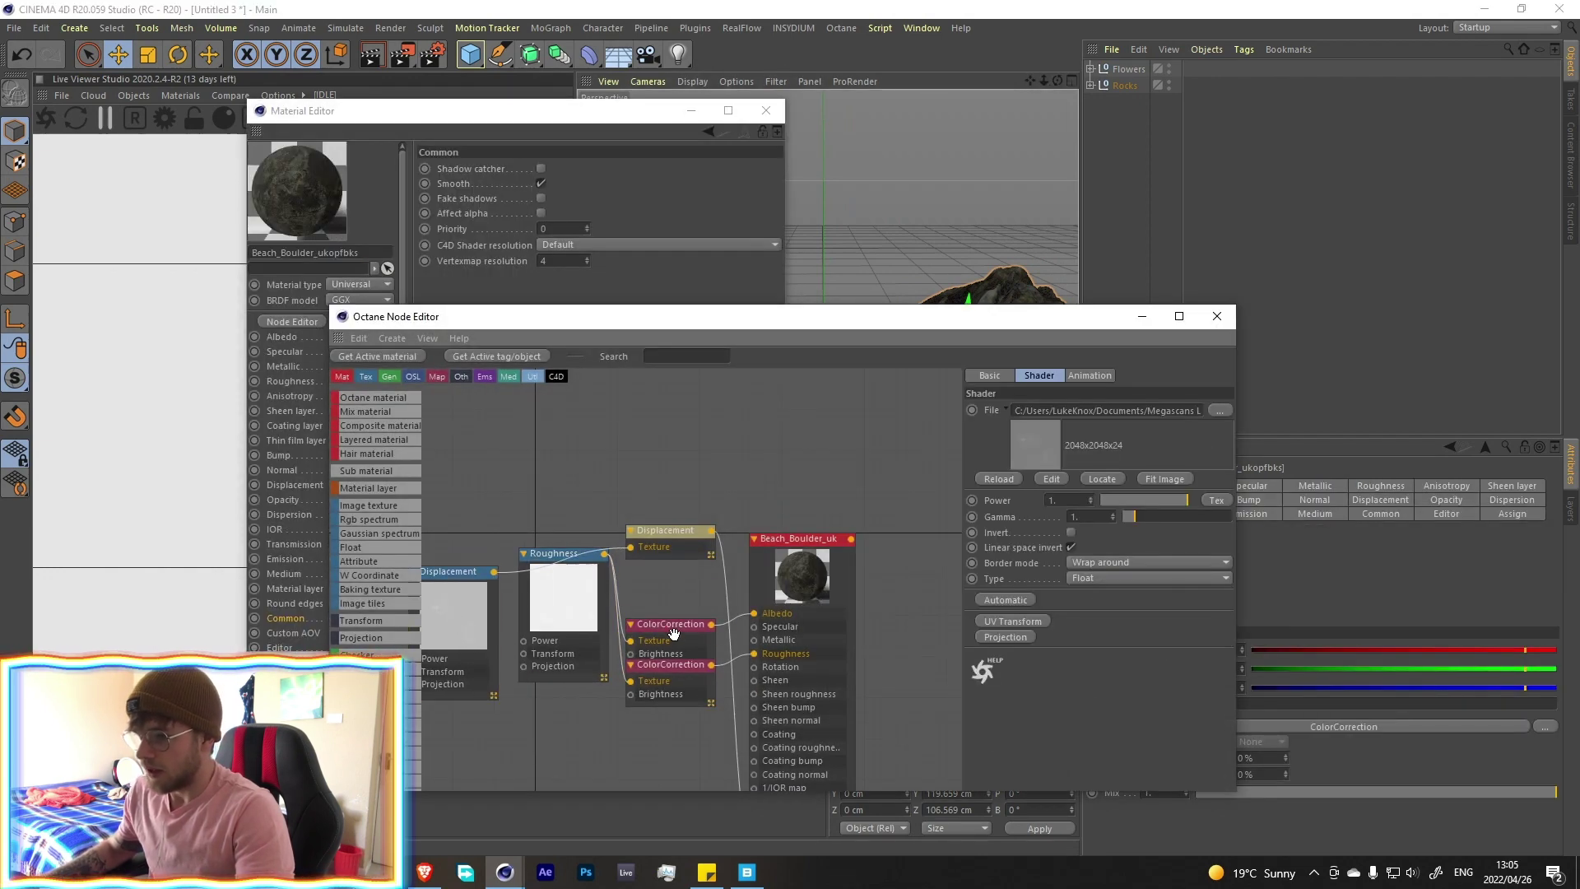
pyautogui.moveTo(674, 637); pyautogui.dragTo(686, 596)
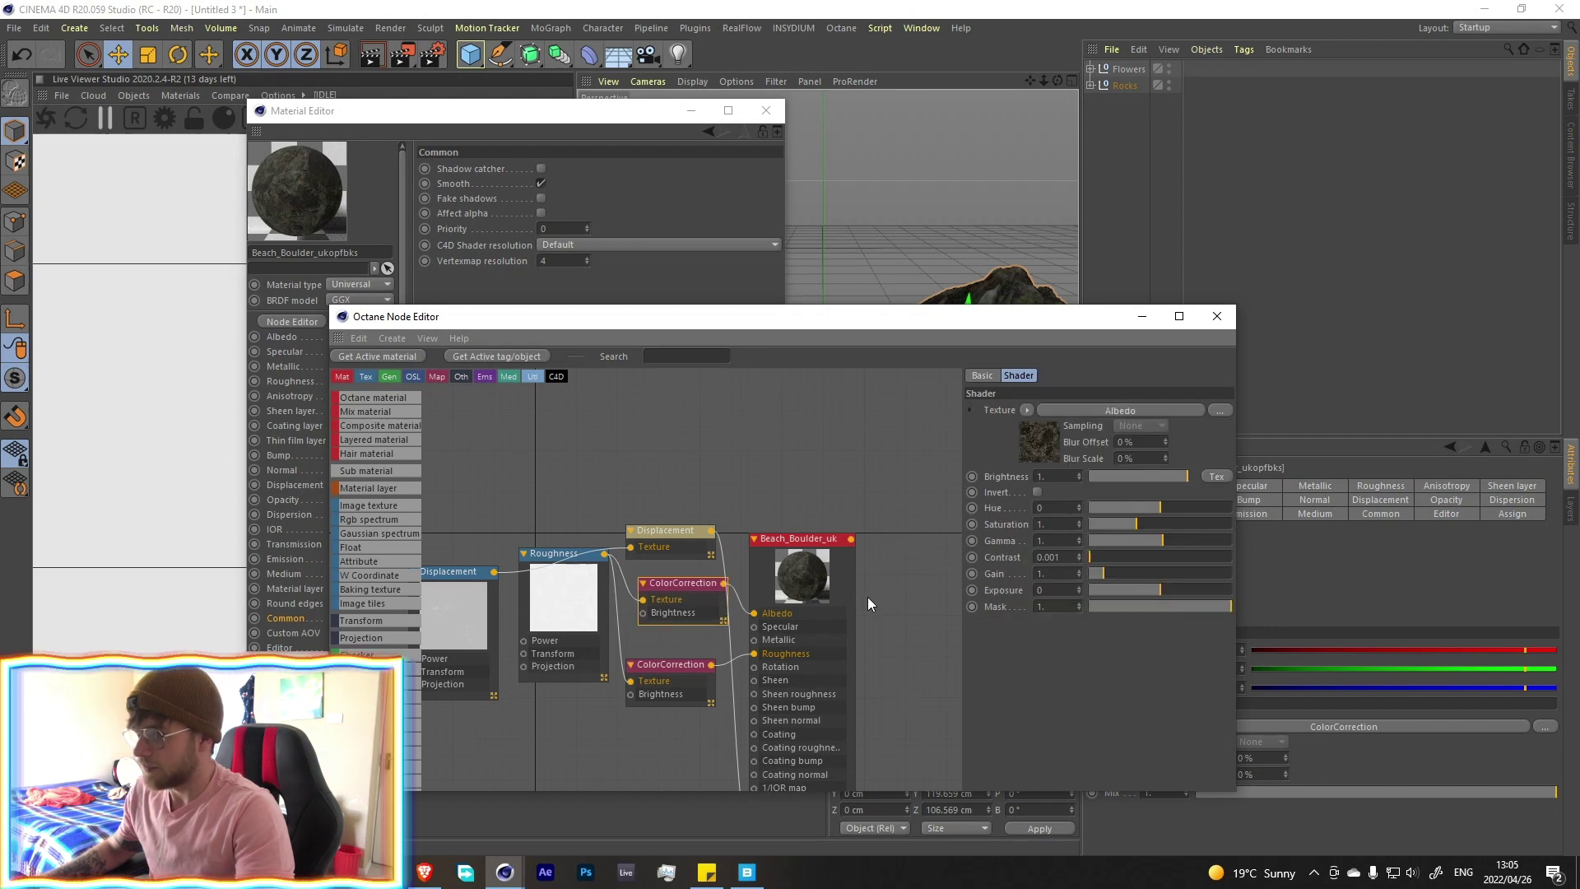
pyautogui.click(1218, 318)
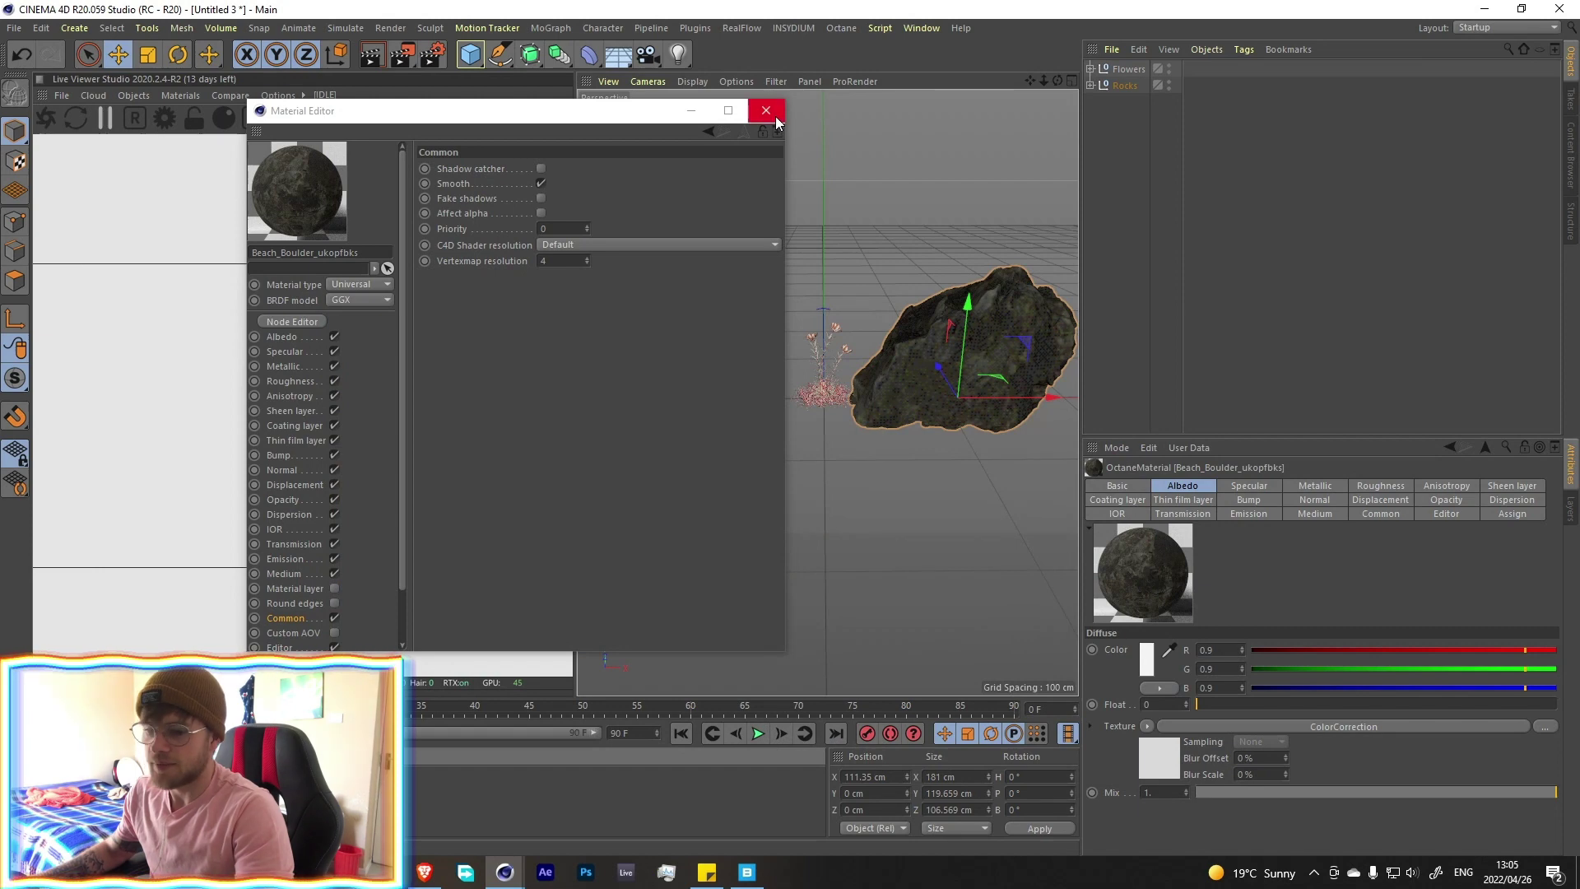
pyautogui.click(776, 116)
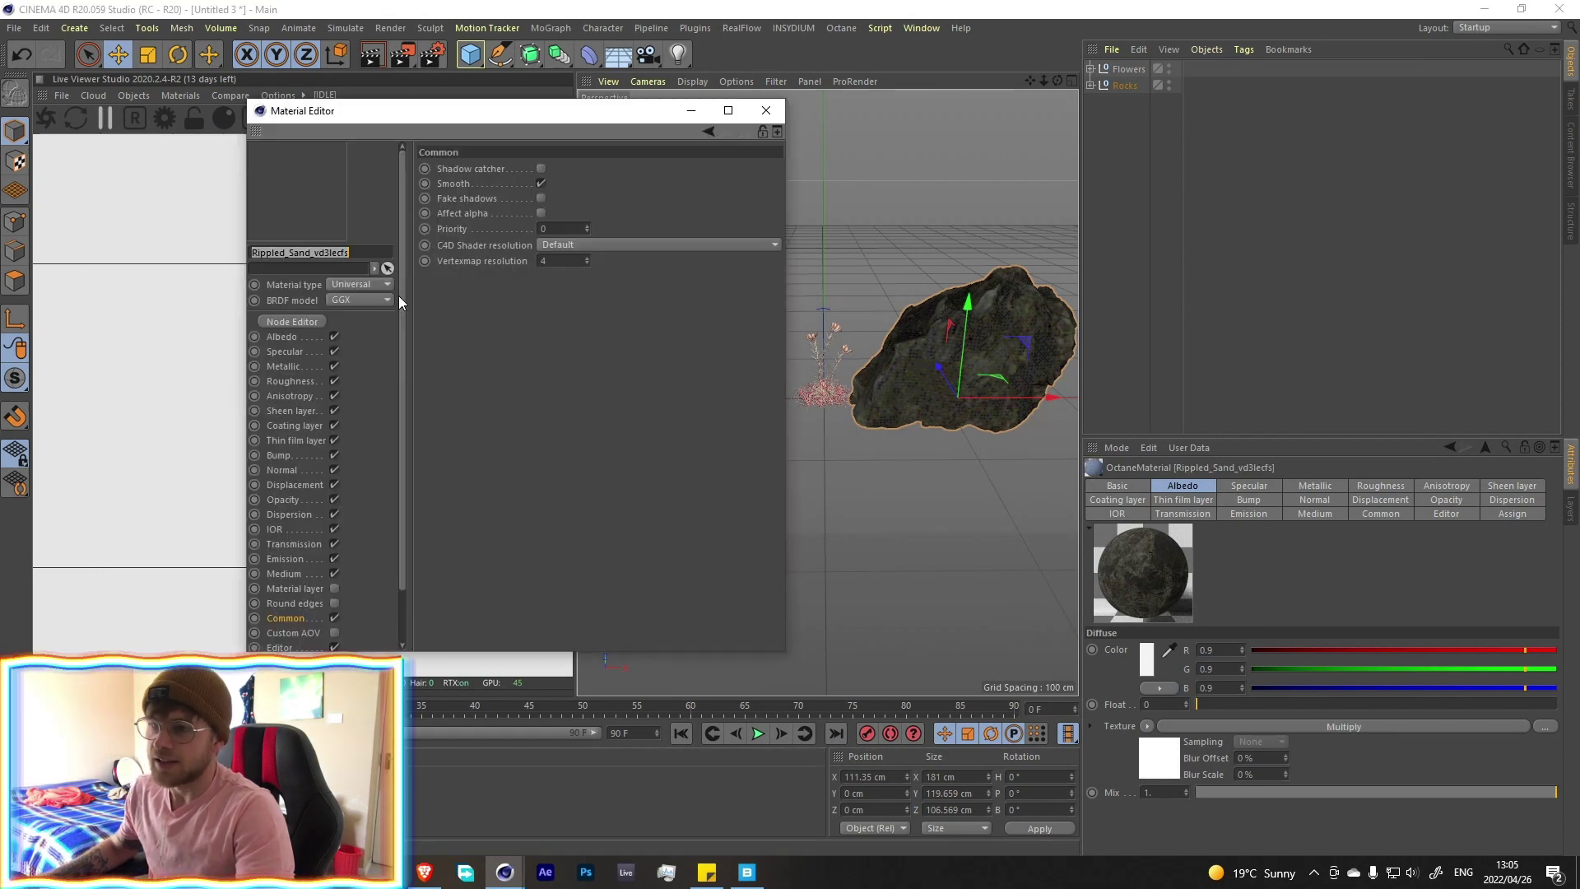
# Examine the albedo ColorCorrection settings in the Rippled_Sand material's node network
pyautogui.click(292, 322)
pyautogui.click(584, 465)
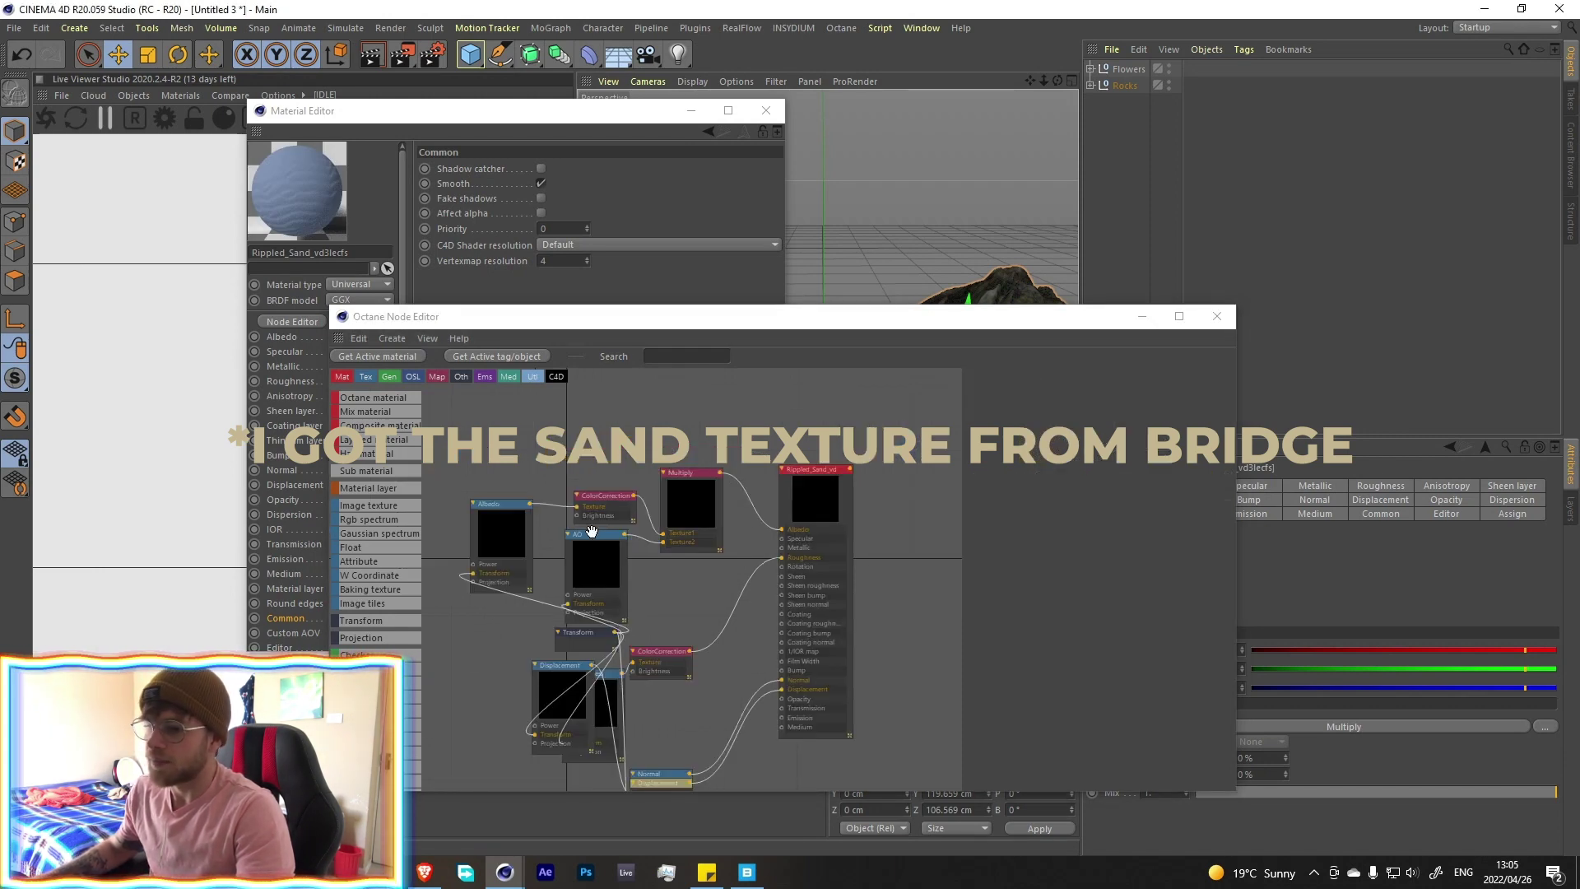
pyautogui.click(611, 520)
pyautogui.click(613, 516)
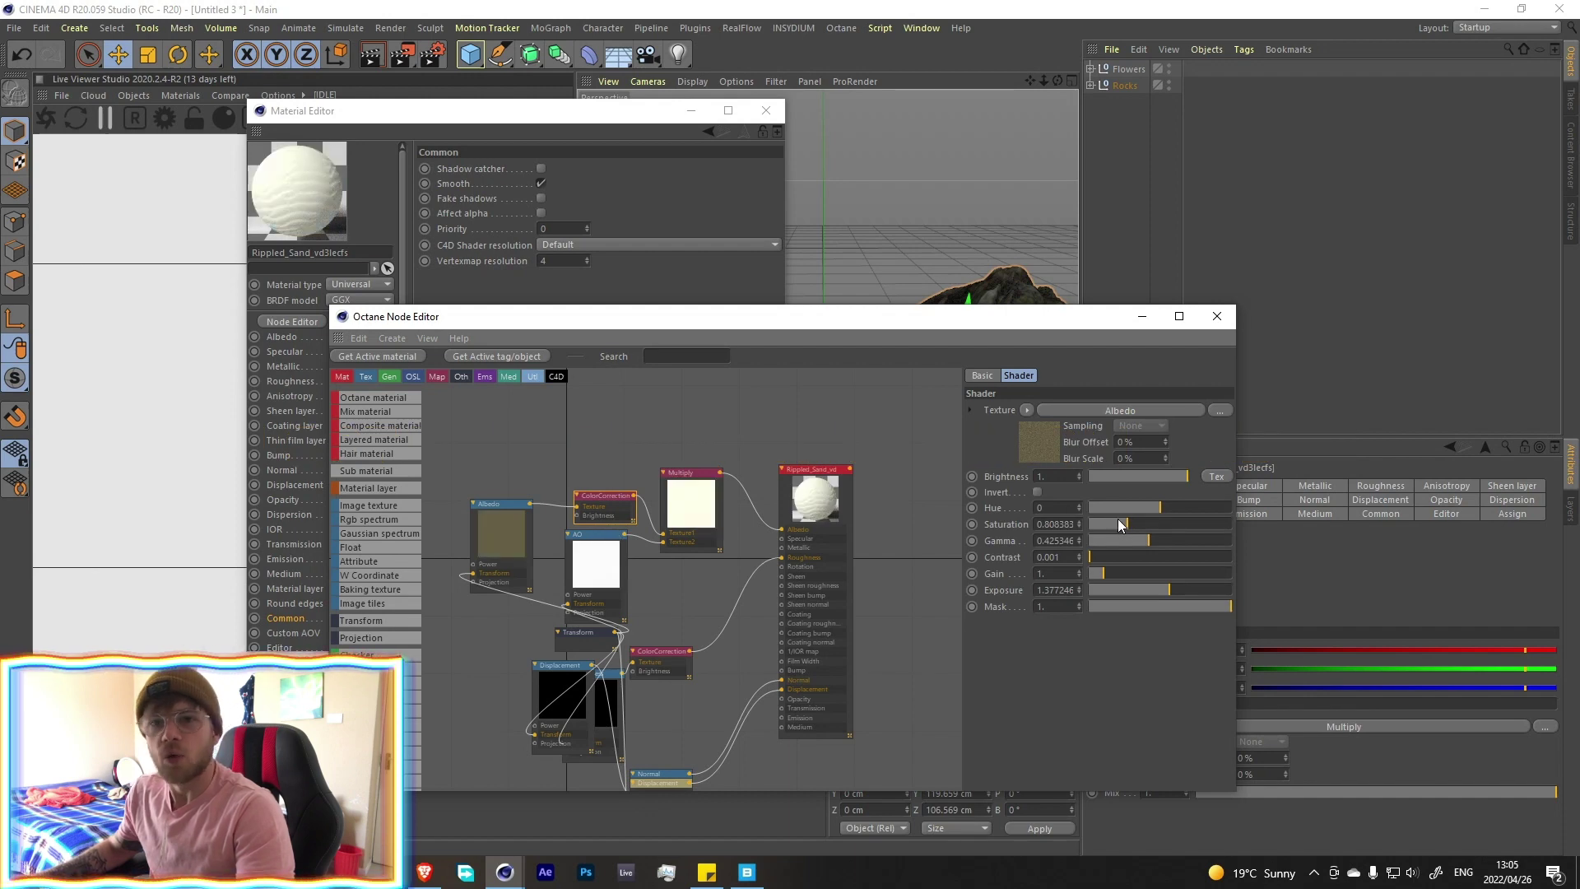
pyautogui.click(1217, 317)
pyautogui.click(766, 110)
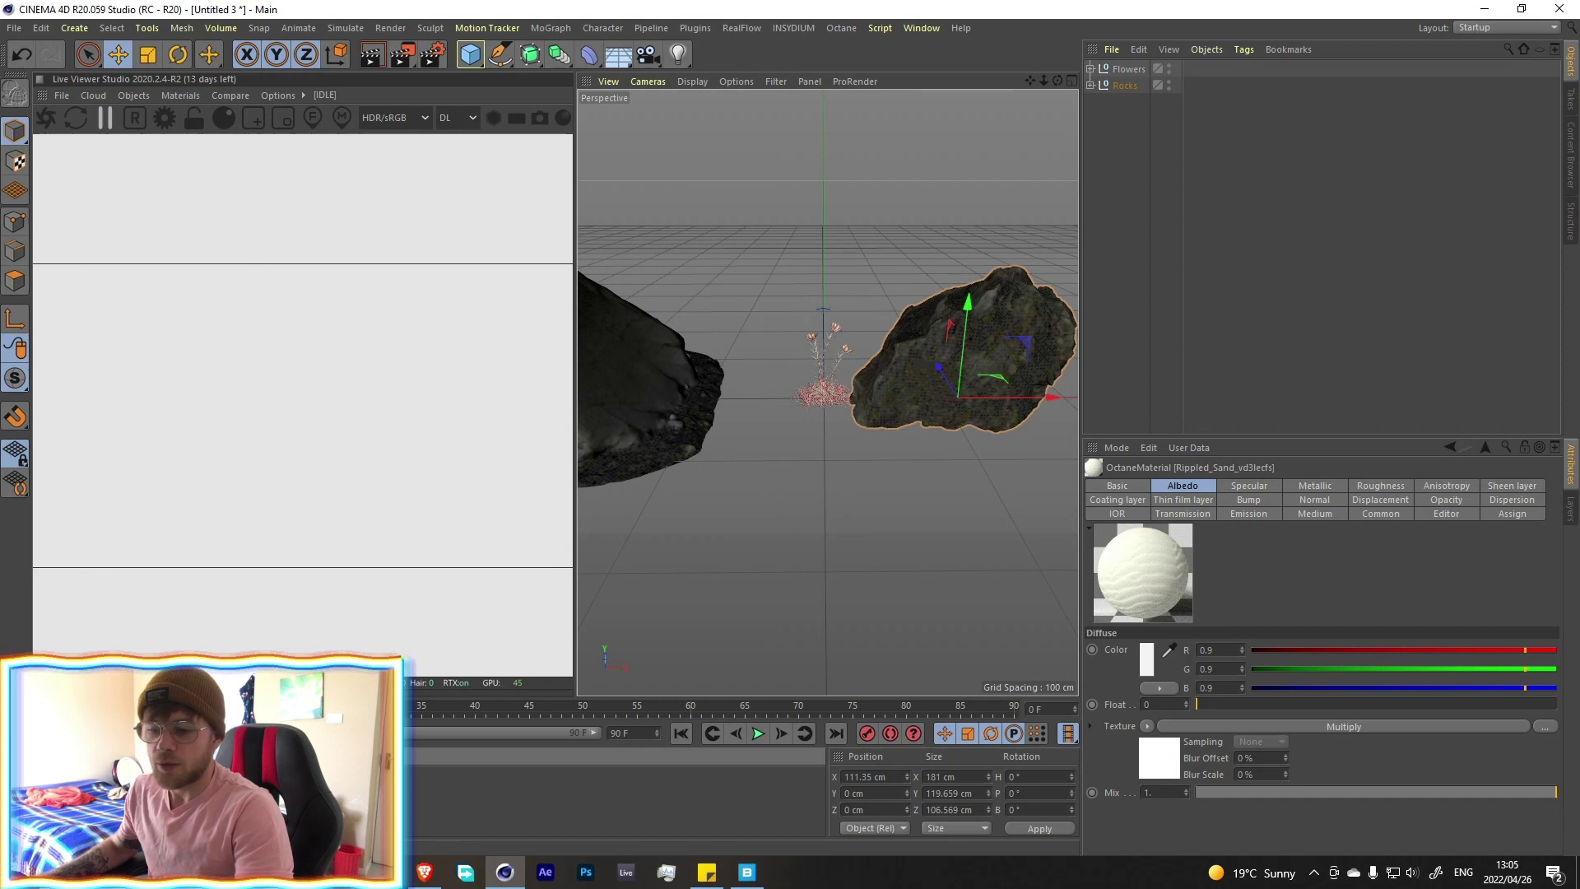
# Open the Mf_Grass material's node network in the Octane Node Editor
pyautogui.doubleClick(371, 791)
pyautogui.click(290, 320)
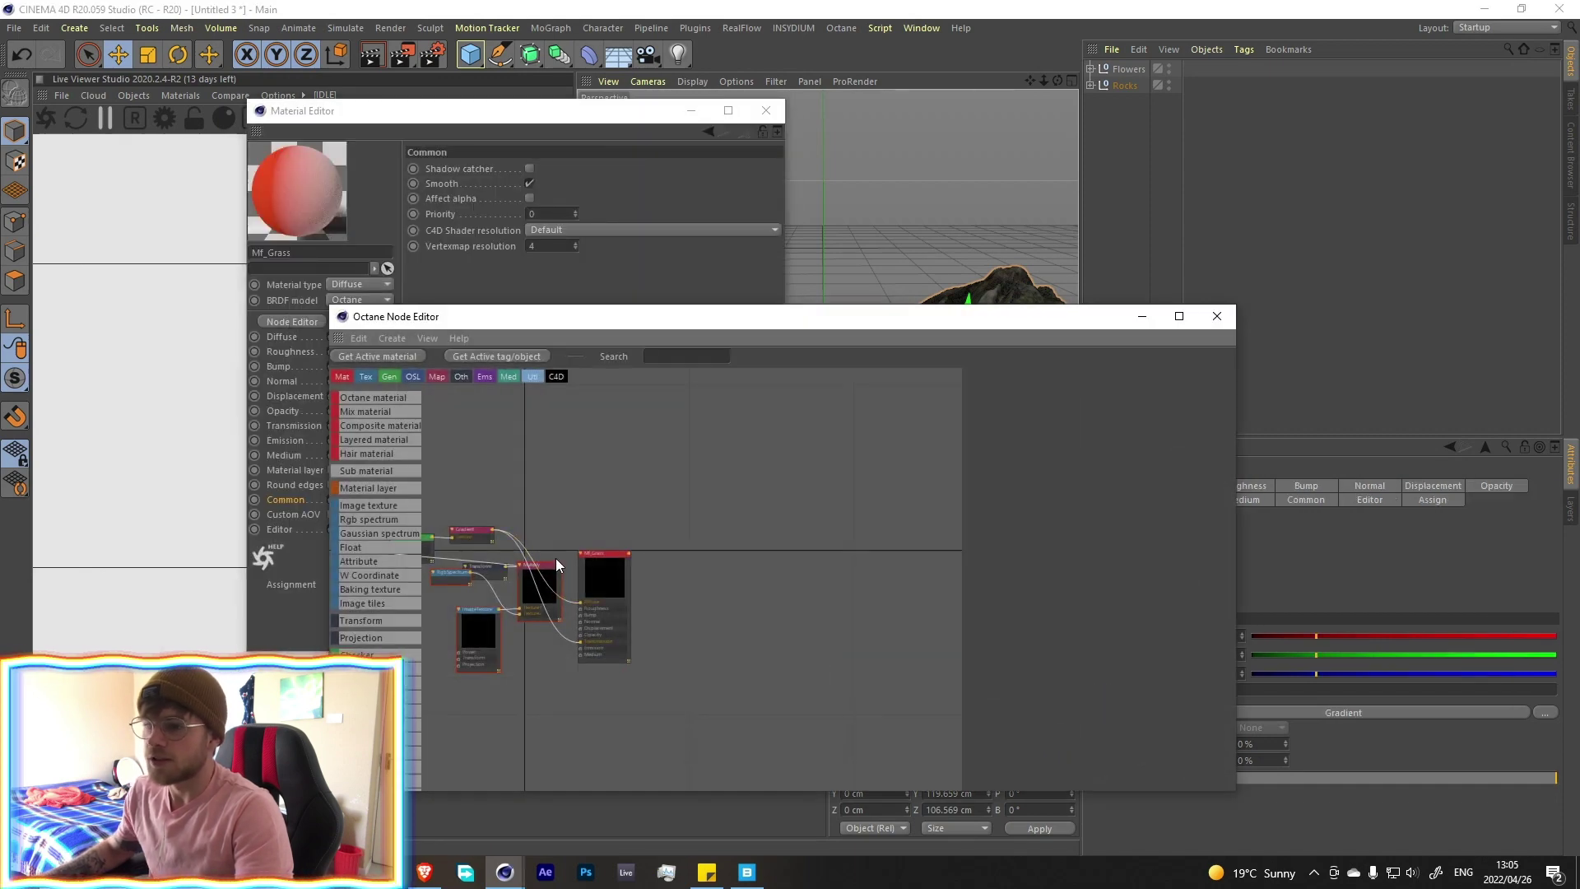
# Try deleting the texture nodes and the red node joining them from the Mf_Grass node network
pyautogui.click(529, 601)
pyautogui.press('Delete')
pyautogui.click(491, 581)
pyautogui.click(467, 634)
pyautogui.press('Delete')
pyautogui.click(454, 580)
pyautogui.press('Delete')
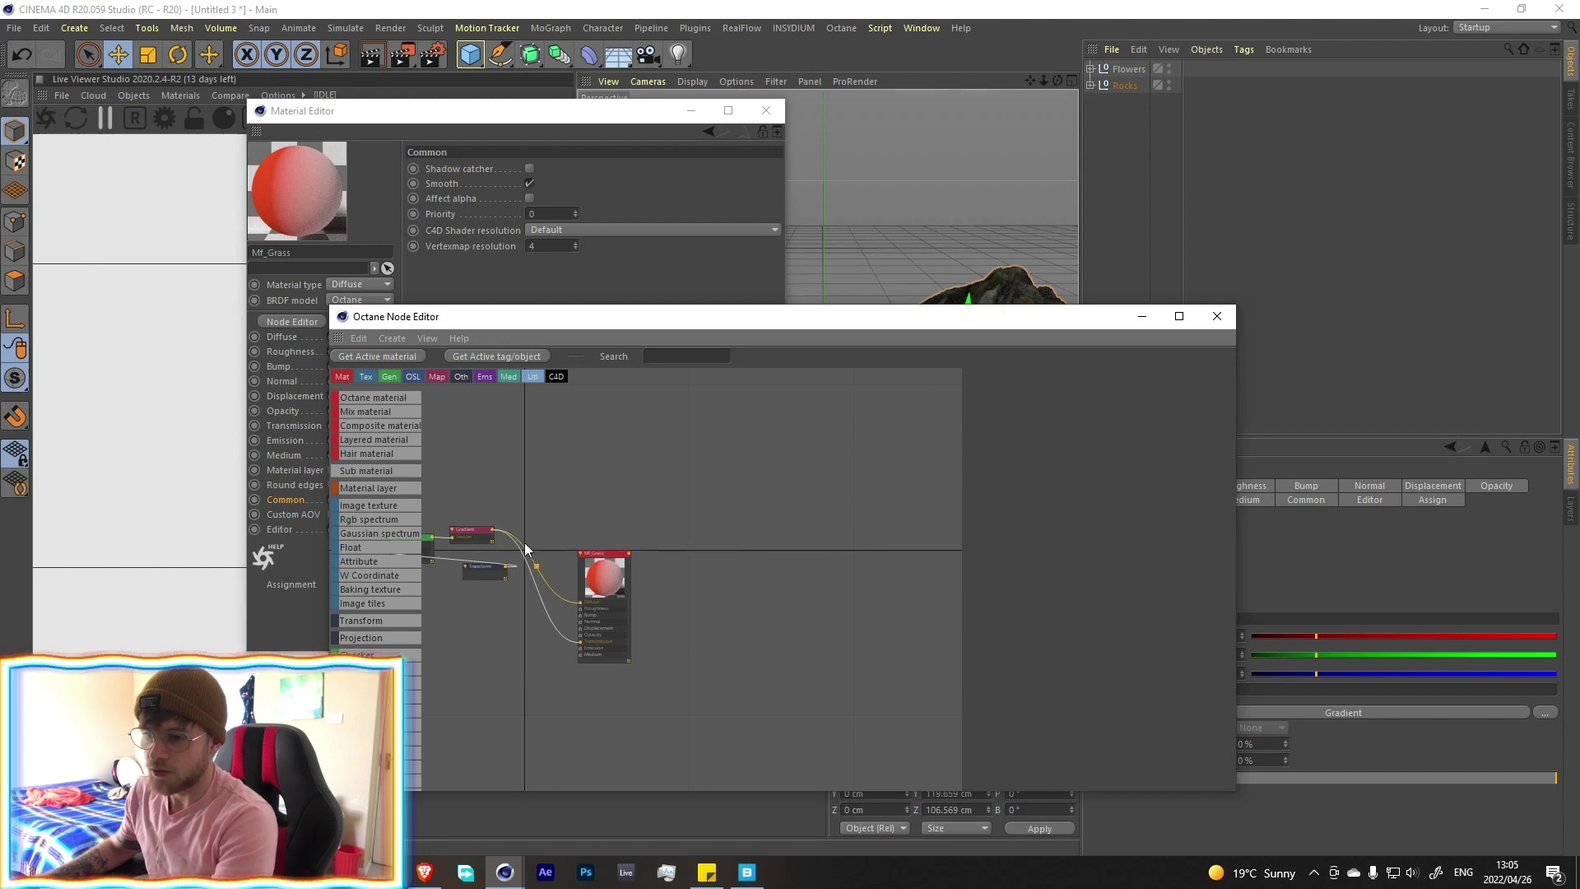
# Undo the node deletions and the previous gradient changes in the Mf_Grass material
pyautogui.click(470, 531)
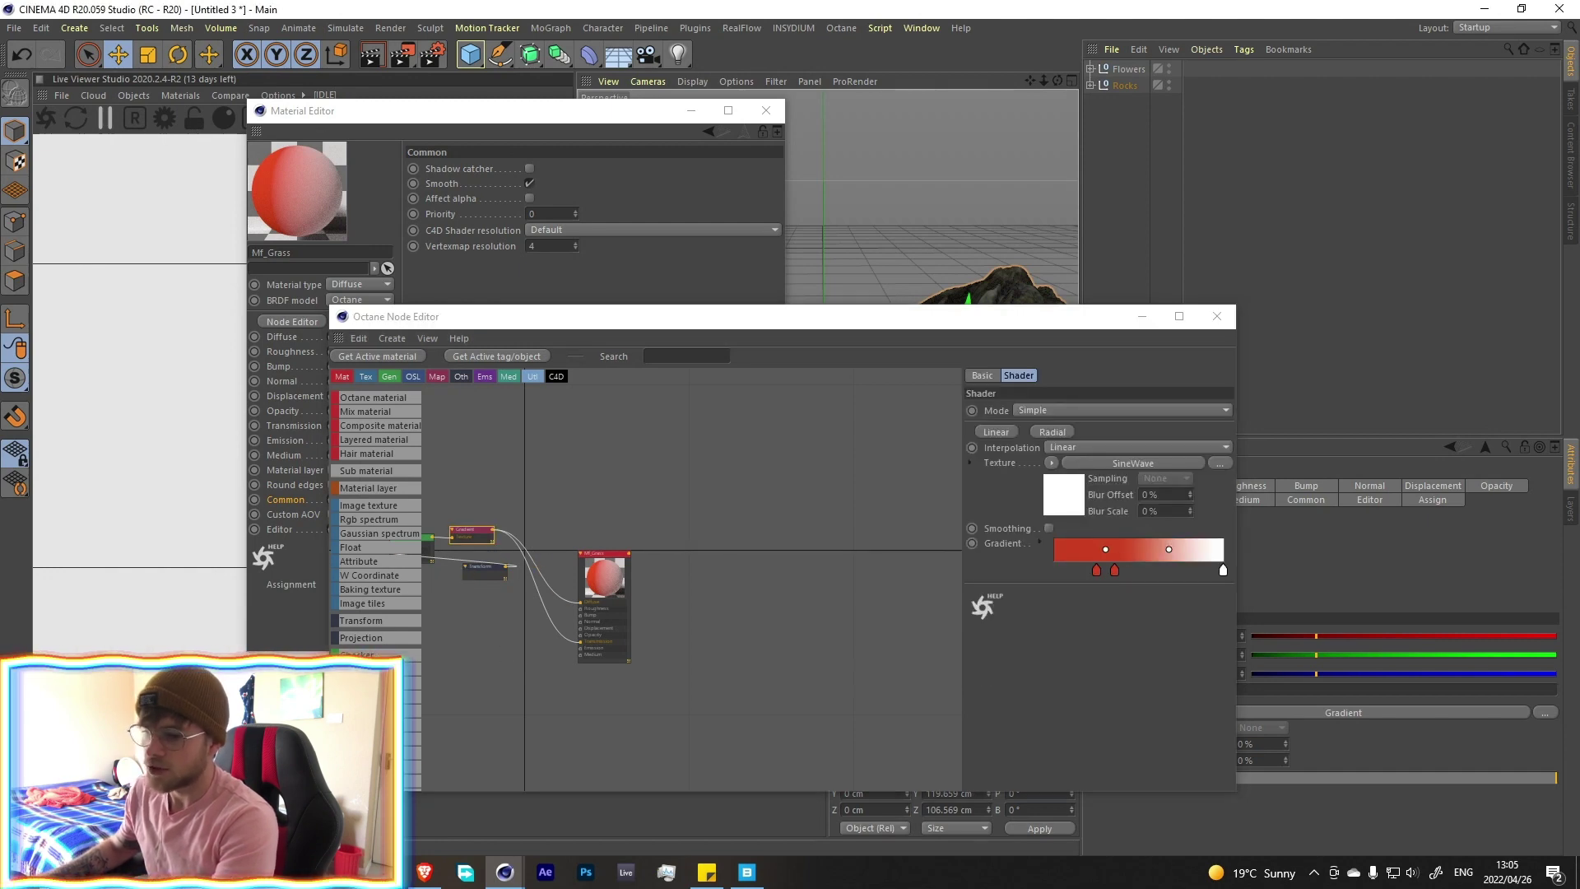
pyautogui.hotkey('ctrl', 'z')
pyautogui.hotkey('ctrl', 'z')
pyautogui.hotkey('ctrl', 'z')
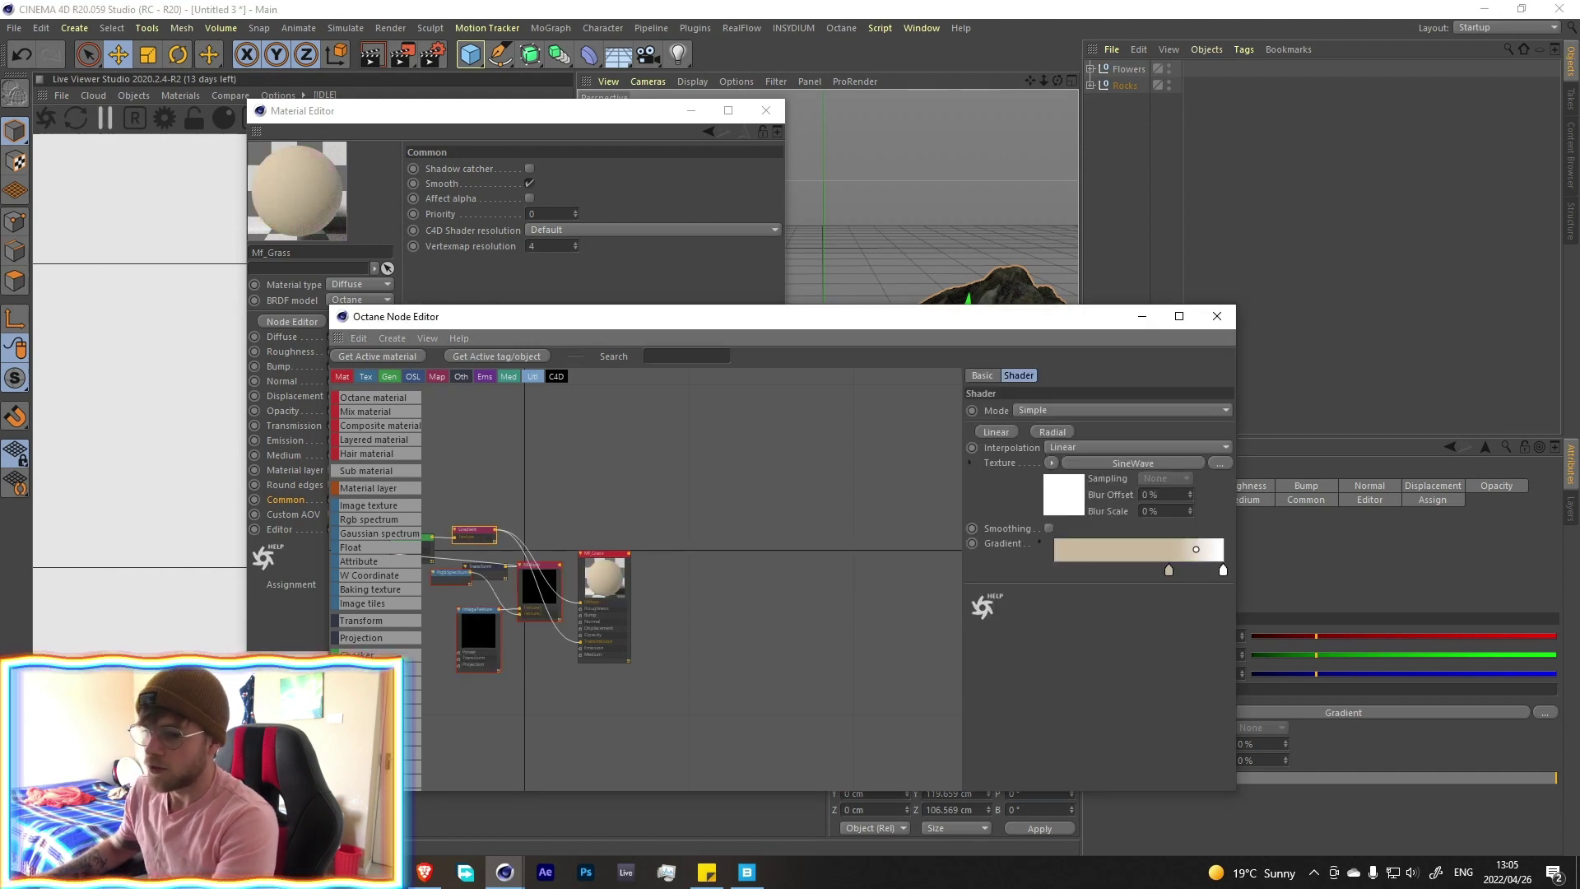
pyautogui.hotkey('ctrl', 'z')
pyautogui.hotkey('ctrl', 'z')
# Shift the middle orange knot of the Mf_Grass gradient slightly towards the white end and close the material editors
pyautogui.click(491, 540)
pyautogui.moveTo(1098, 574); pyautogui.dragTo(1108, 578)
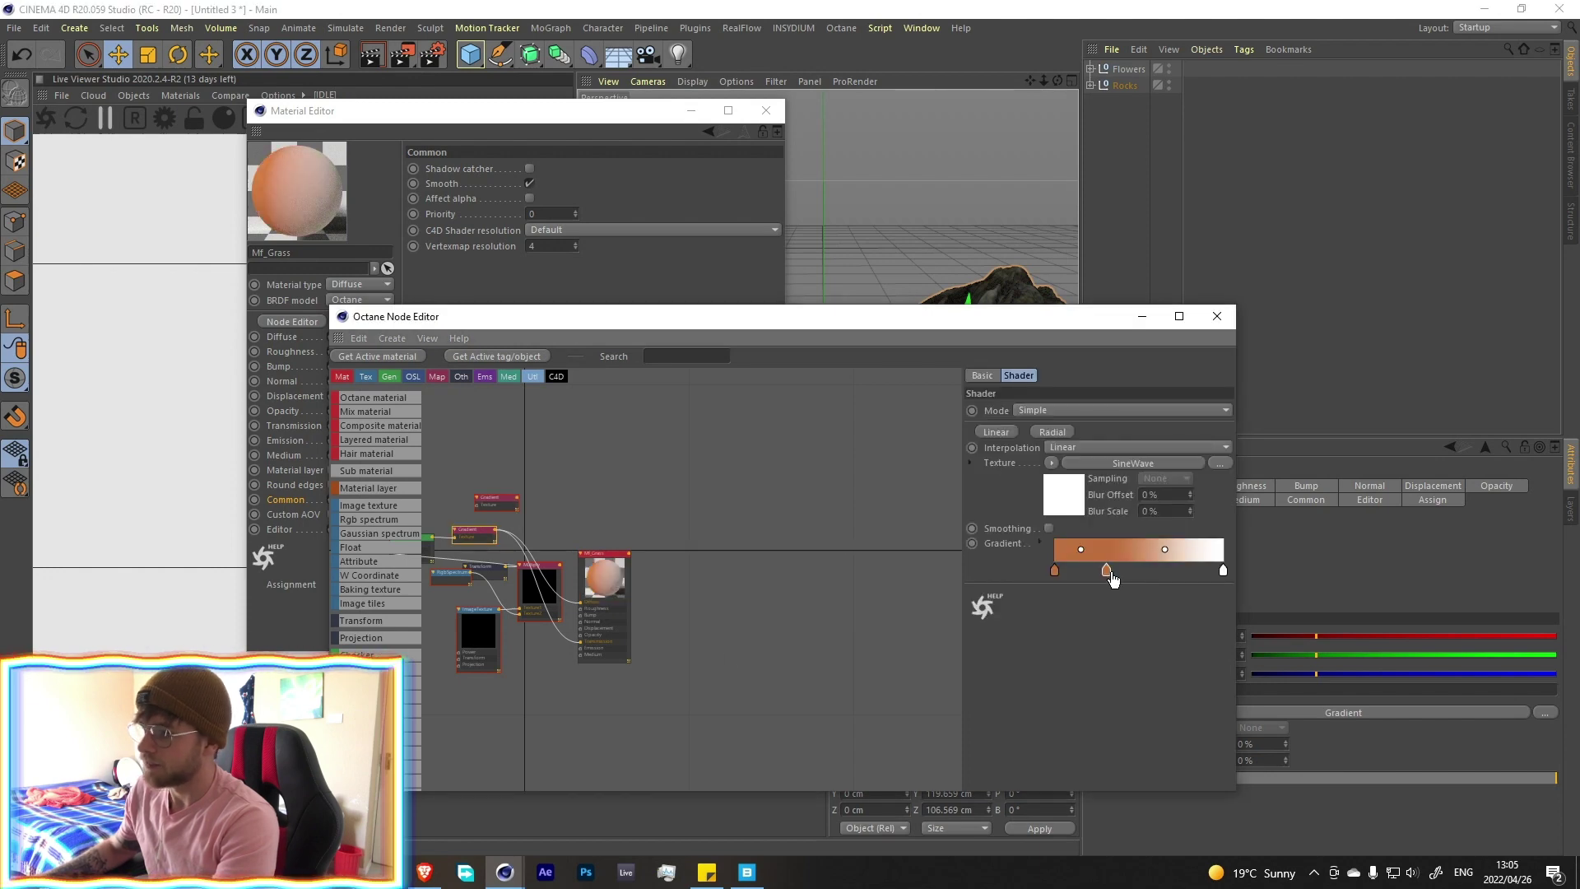
pyautogui.moveTo(484, 539); pyautogui.dragTo(486, 539)
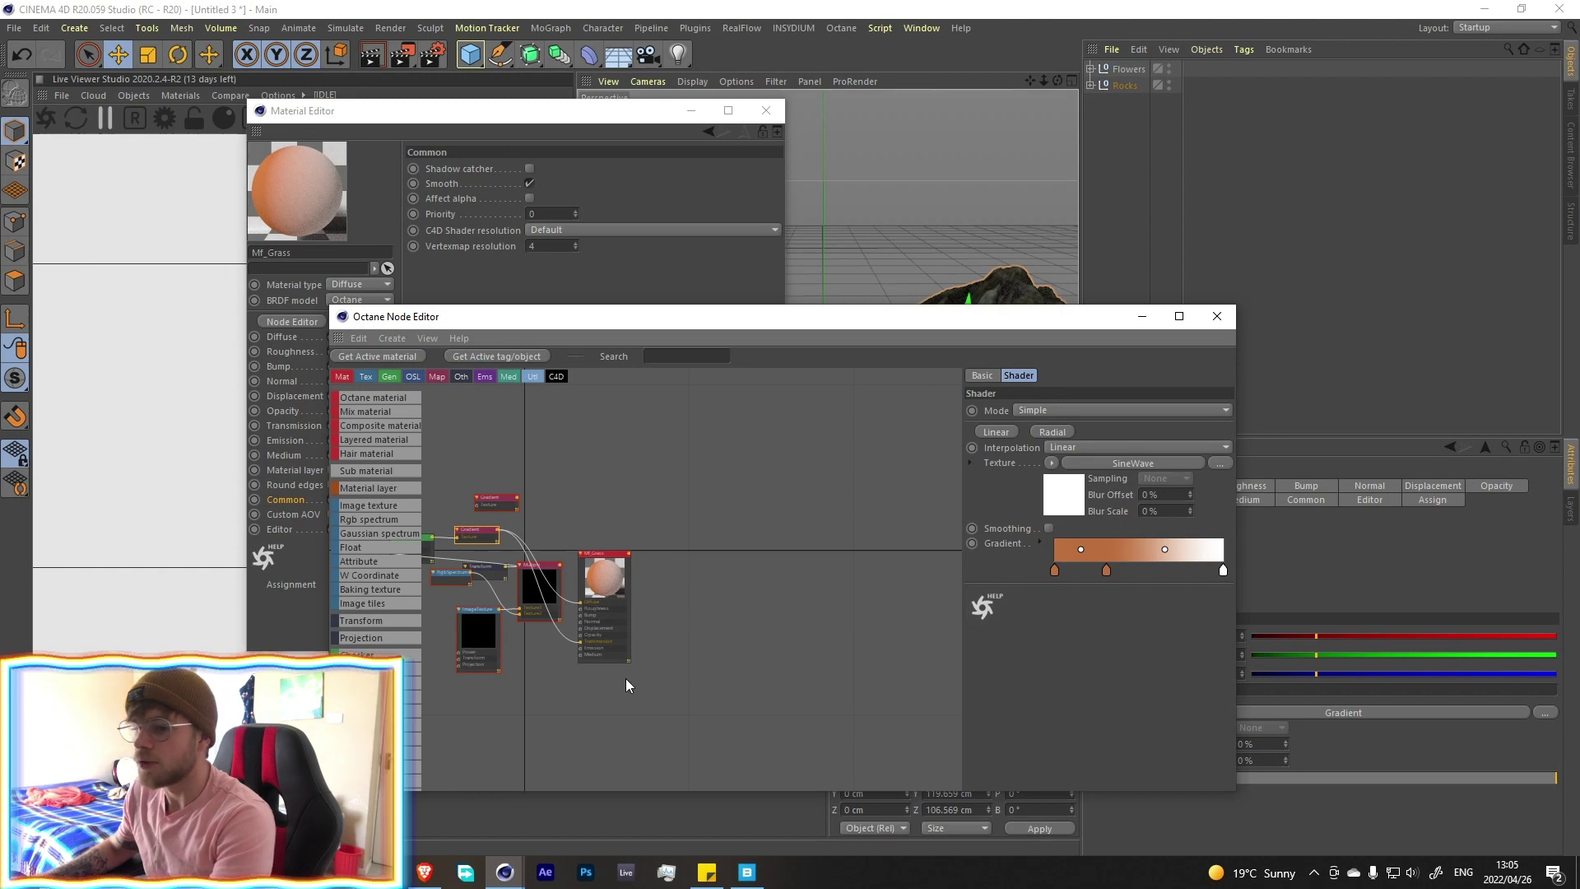
pyautogui.click(1216, 316)
pyautogui.click(767, 112)
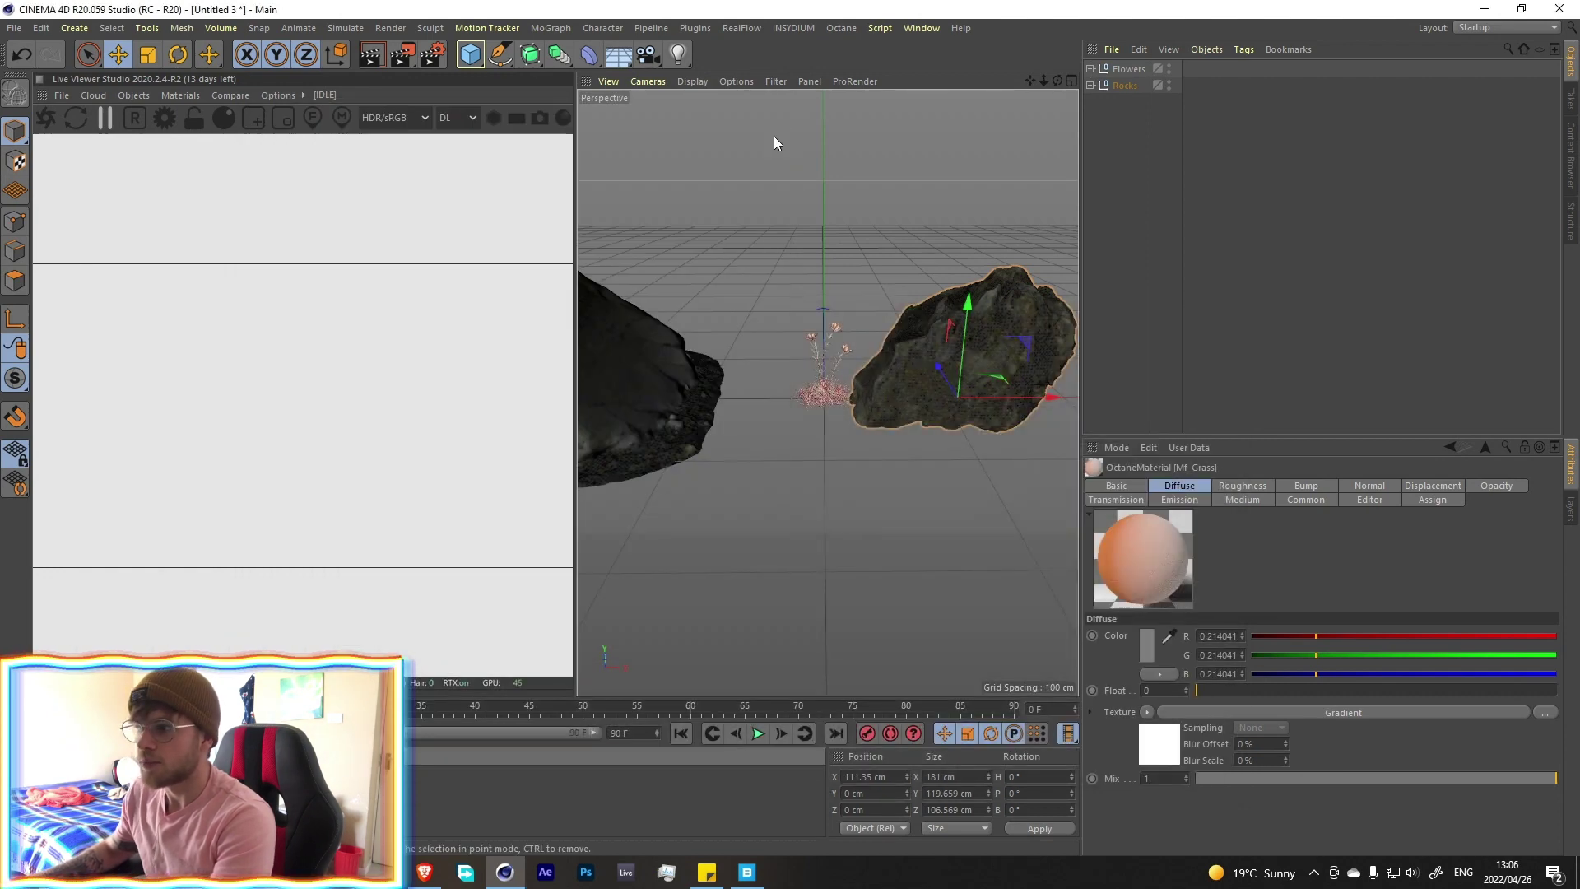
# Hide the Rocks and Flowers groups in both the viewport and the render
pyautogui.keyDown('alt'); pyautogui.doubleClick(1170, 87); pyautogui.keyUp('alt')
pyautogui.keyDown('alt'); pyautogui.doubleClick(1170, 69); pyautogui.keyUp('alt')
# Add a plane with width and height of 2000 cm and 500 width and height segments
pyautogui.moveTo(474, 61); pyautogui.dragTo(625, 107)
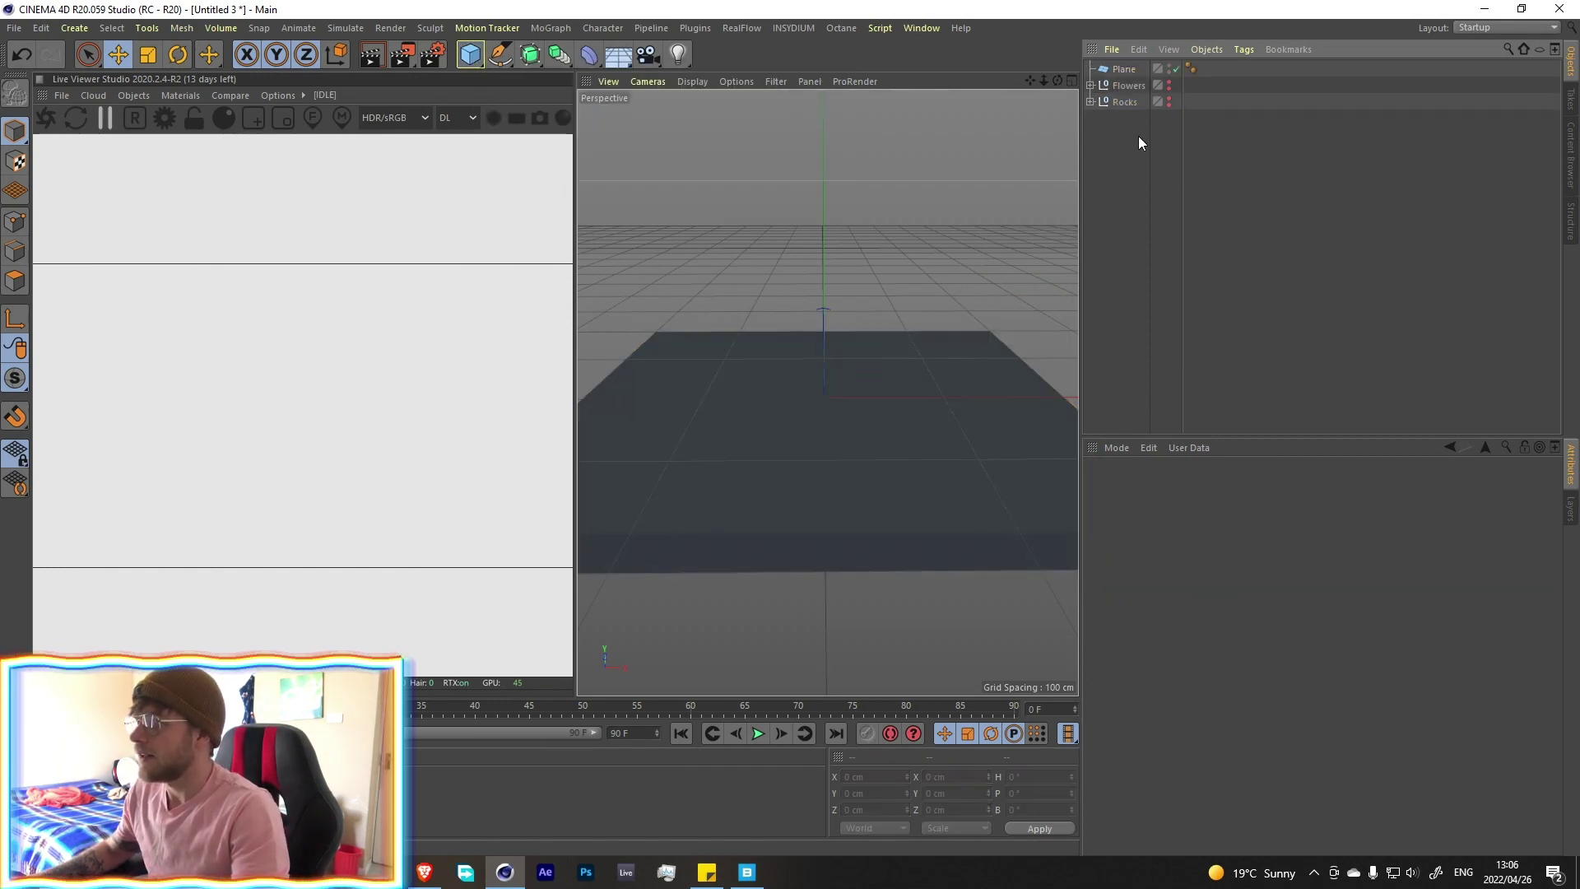
pyautogui.click(1125, 70)
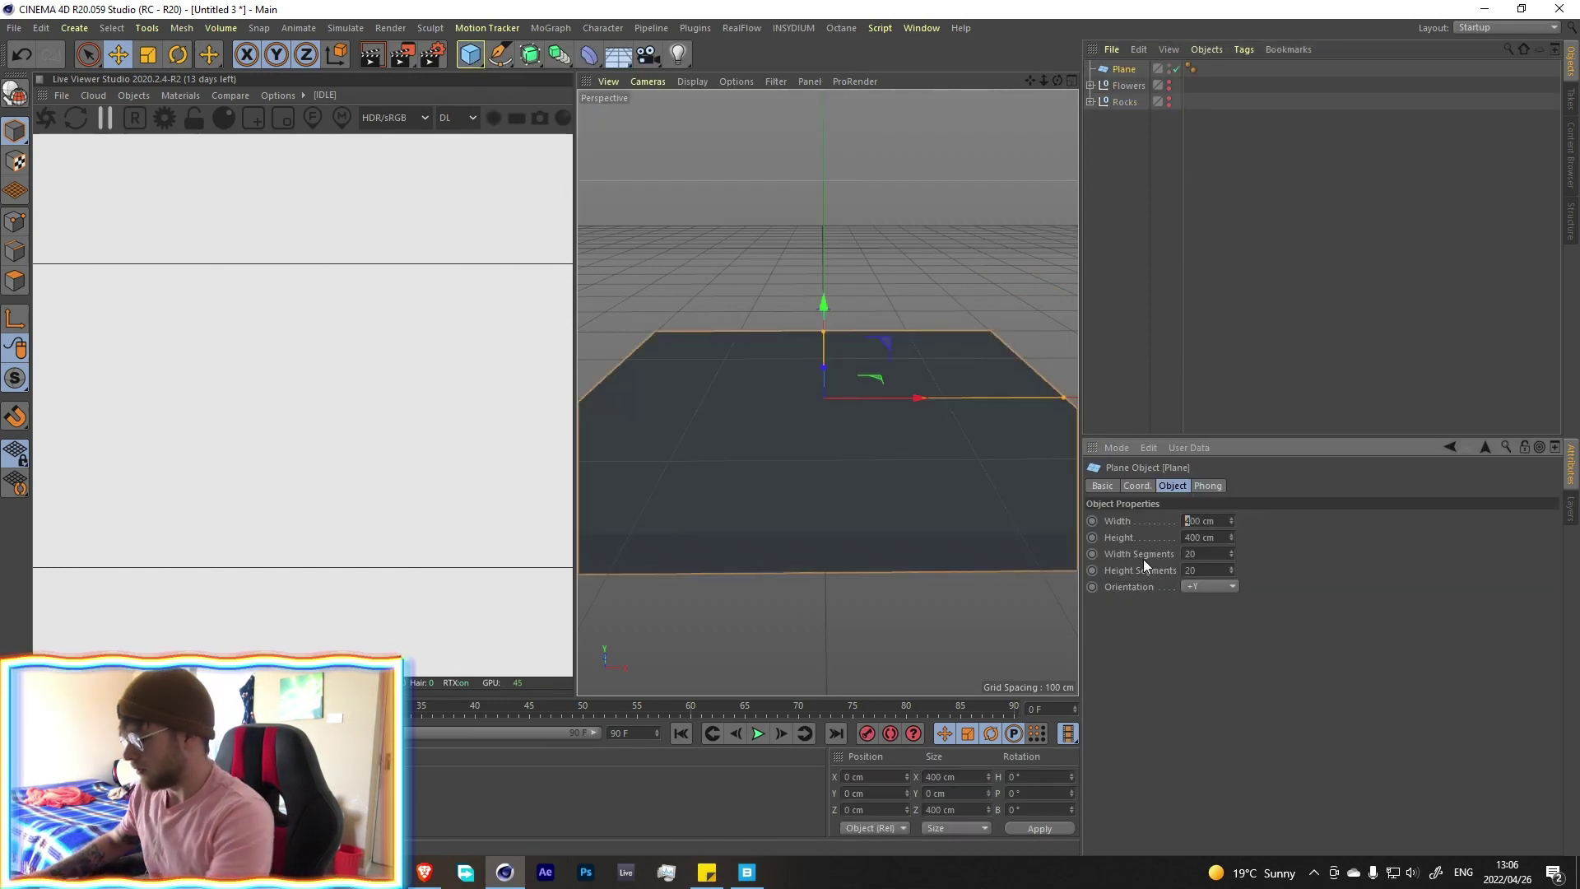
pyautogui.doubleClick(1197, 539)
pyautogui.write('2000')
pyautogui.press('Return')
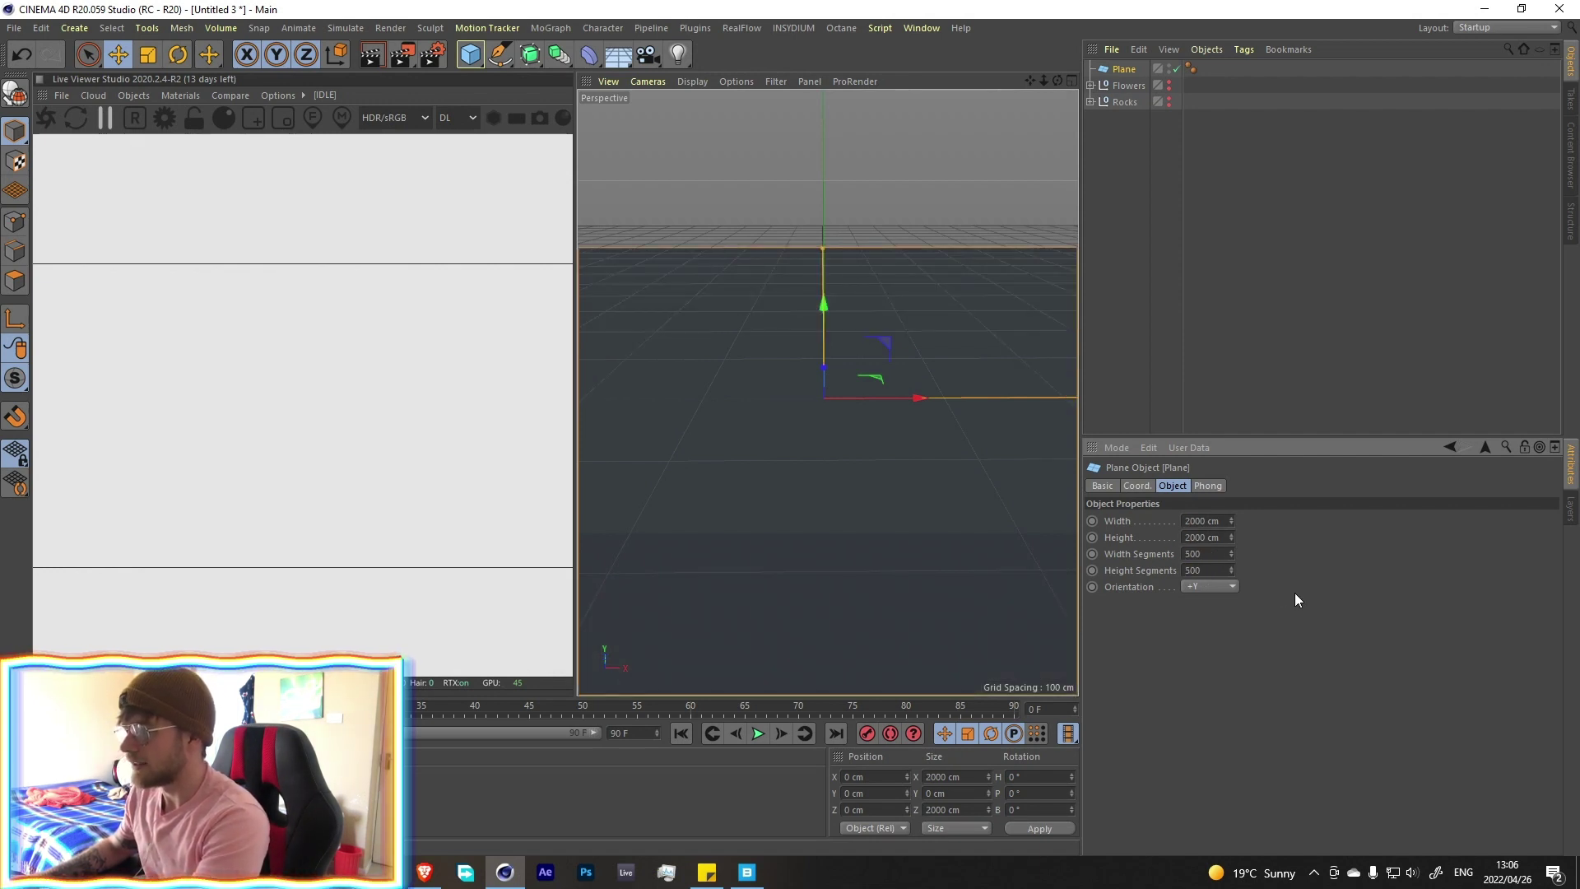
# Add a Displacer deformer as a child of the Plane and assign it a Noise shader
pyautogui.click(1124, 74)
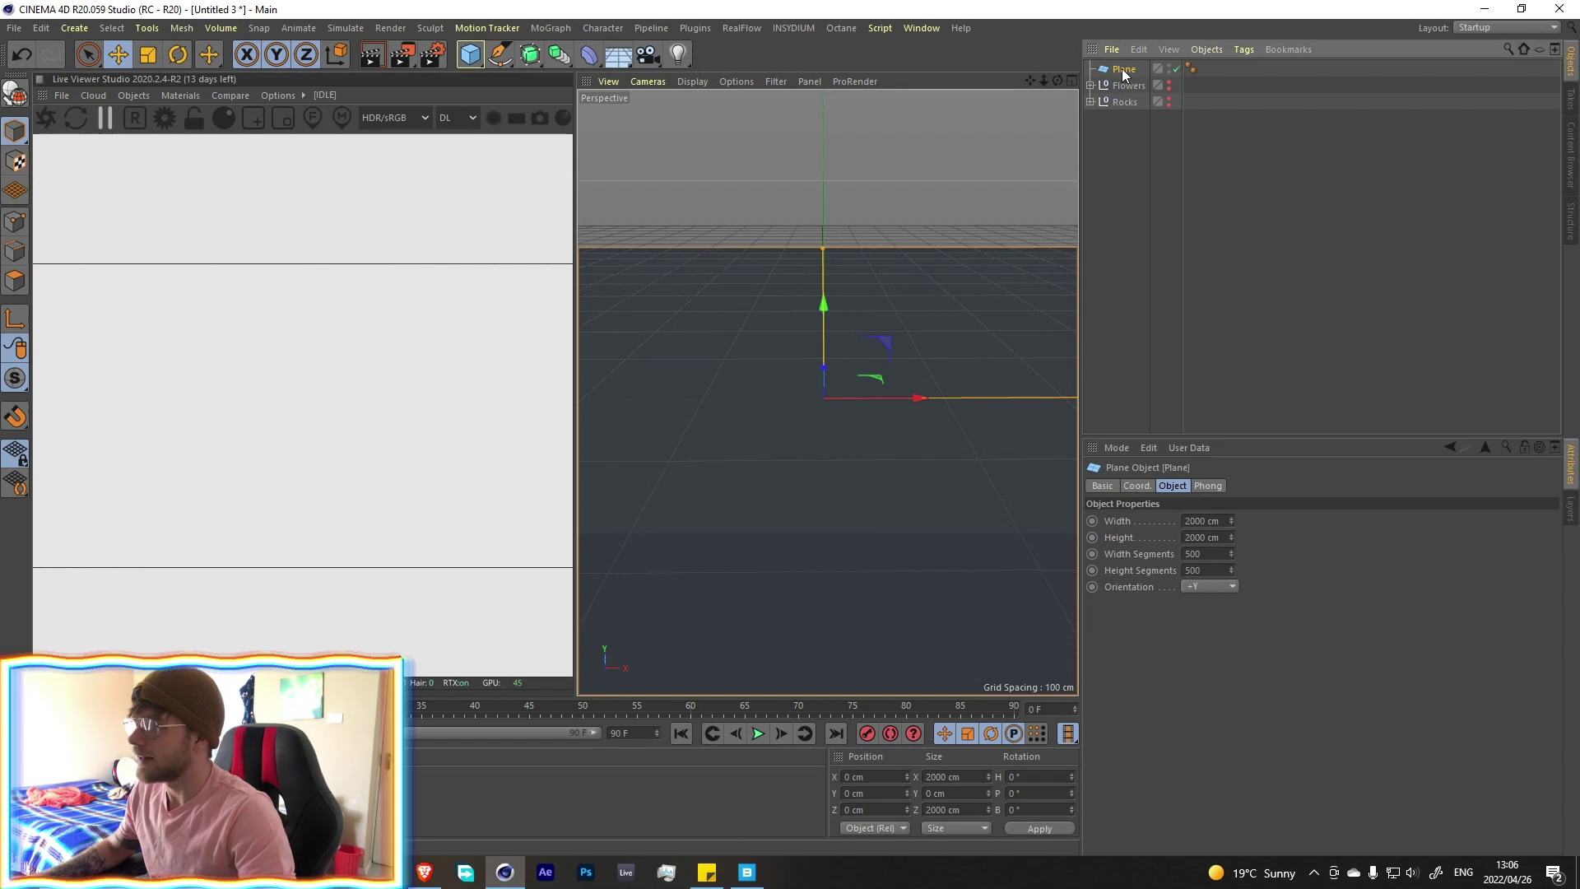
pyautogui.click(589, 54)
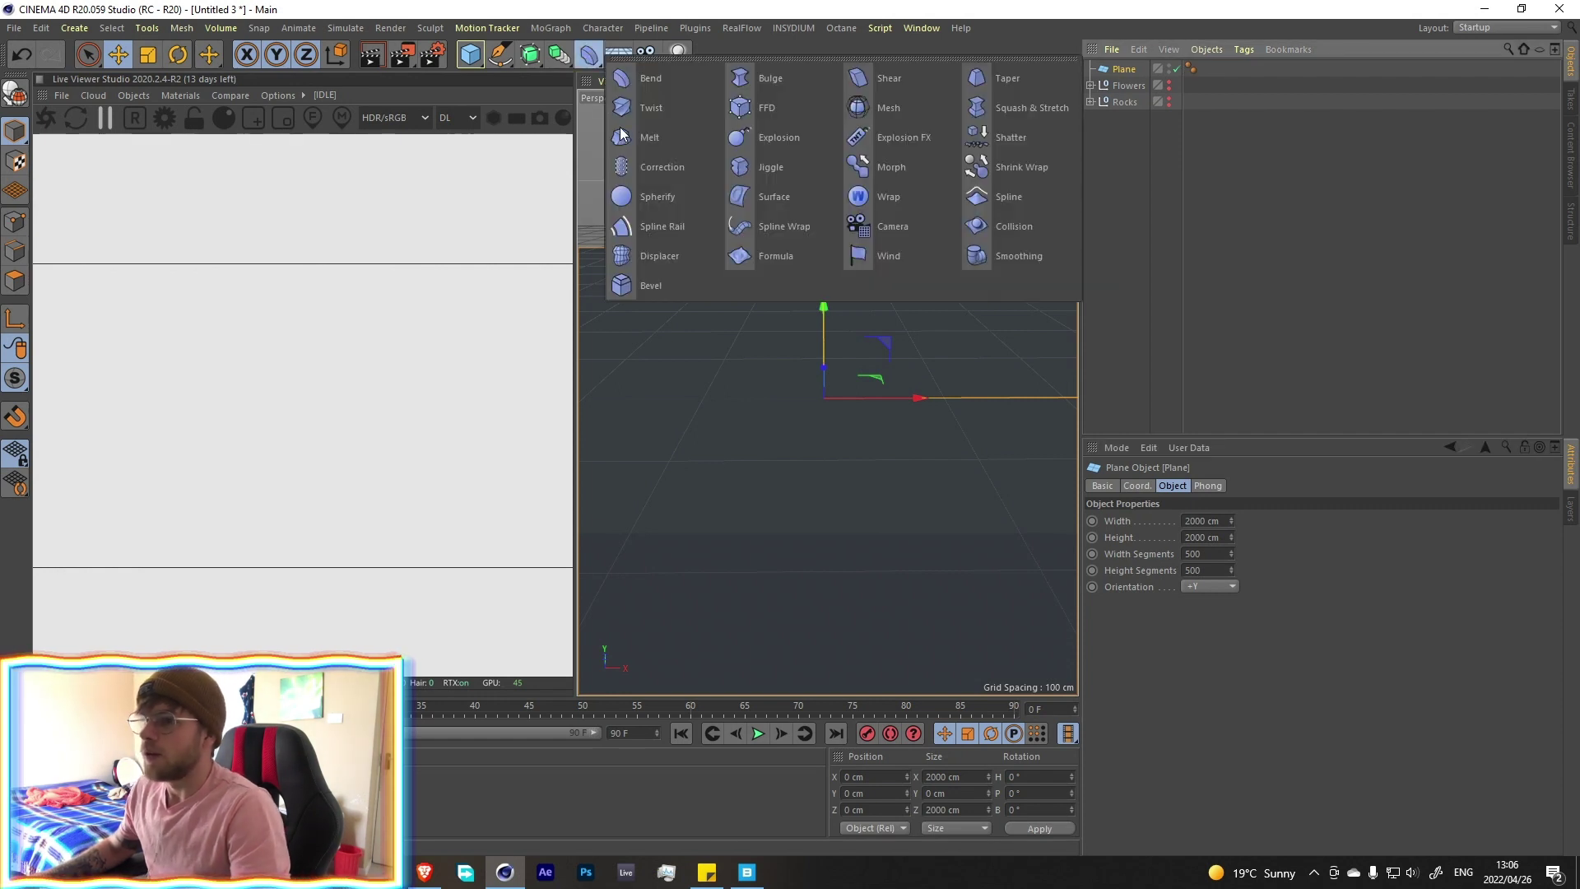
pyautogui.click(663, 254)
pyautogui.moveTo(1126, 71); pyautogui.dragTo(1124, 86)
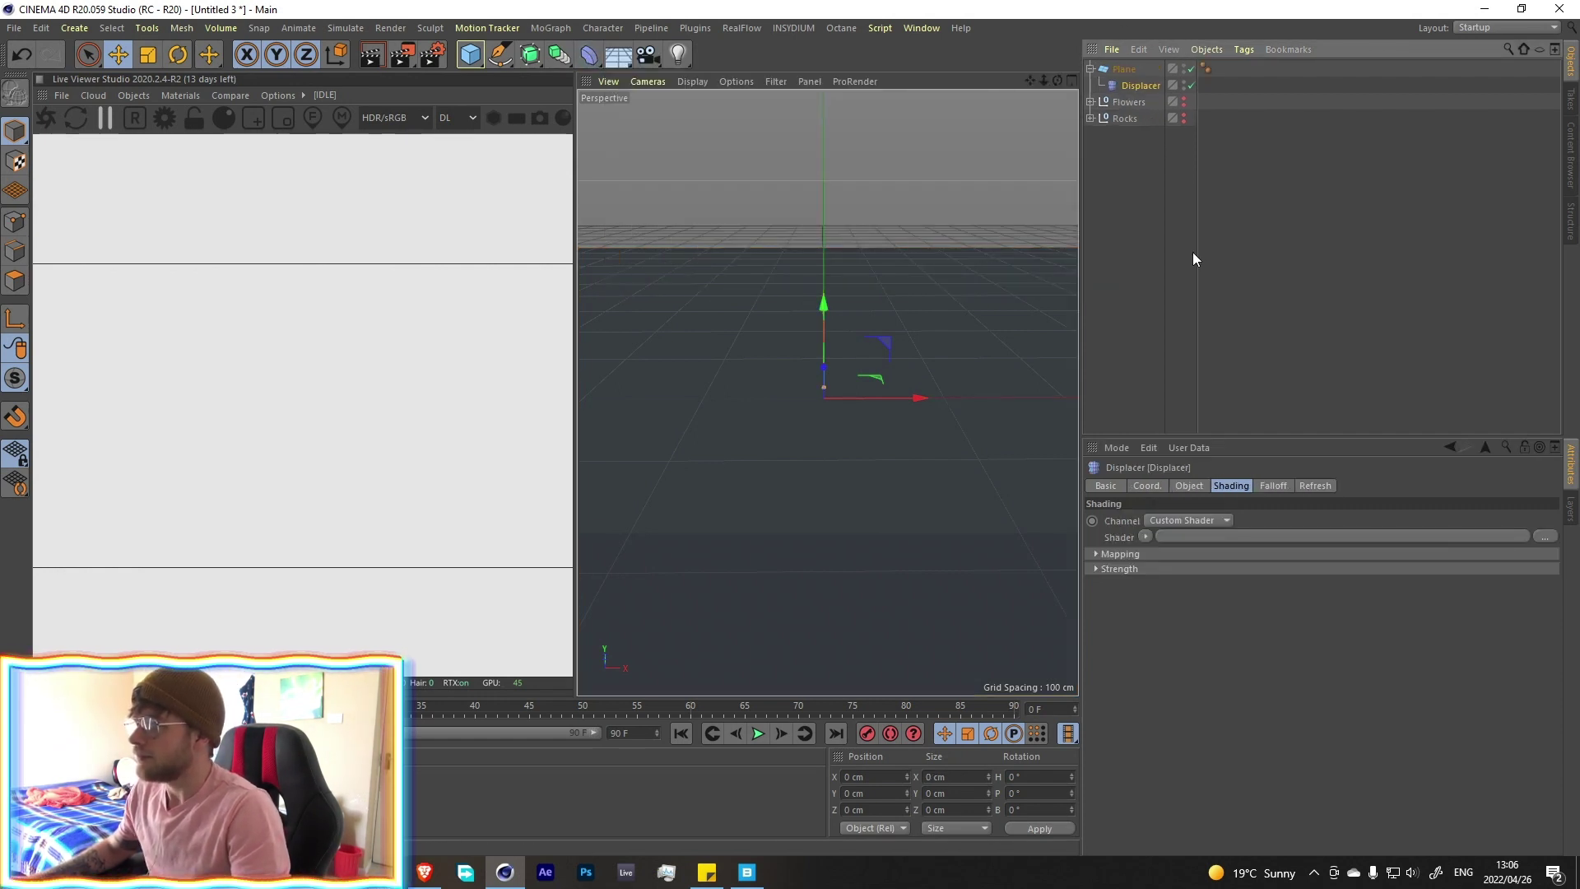
pyautogui.click(1145, 536)
pyautogui.click(1161, 312)
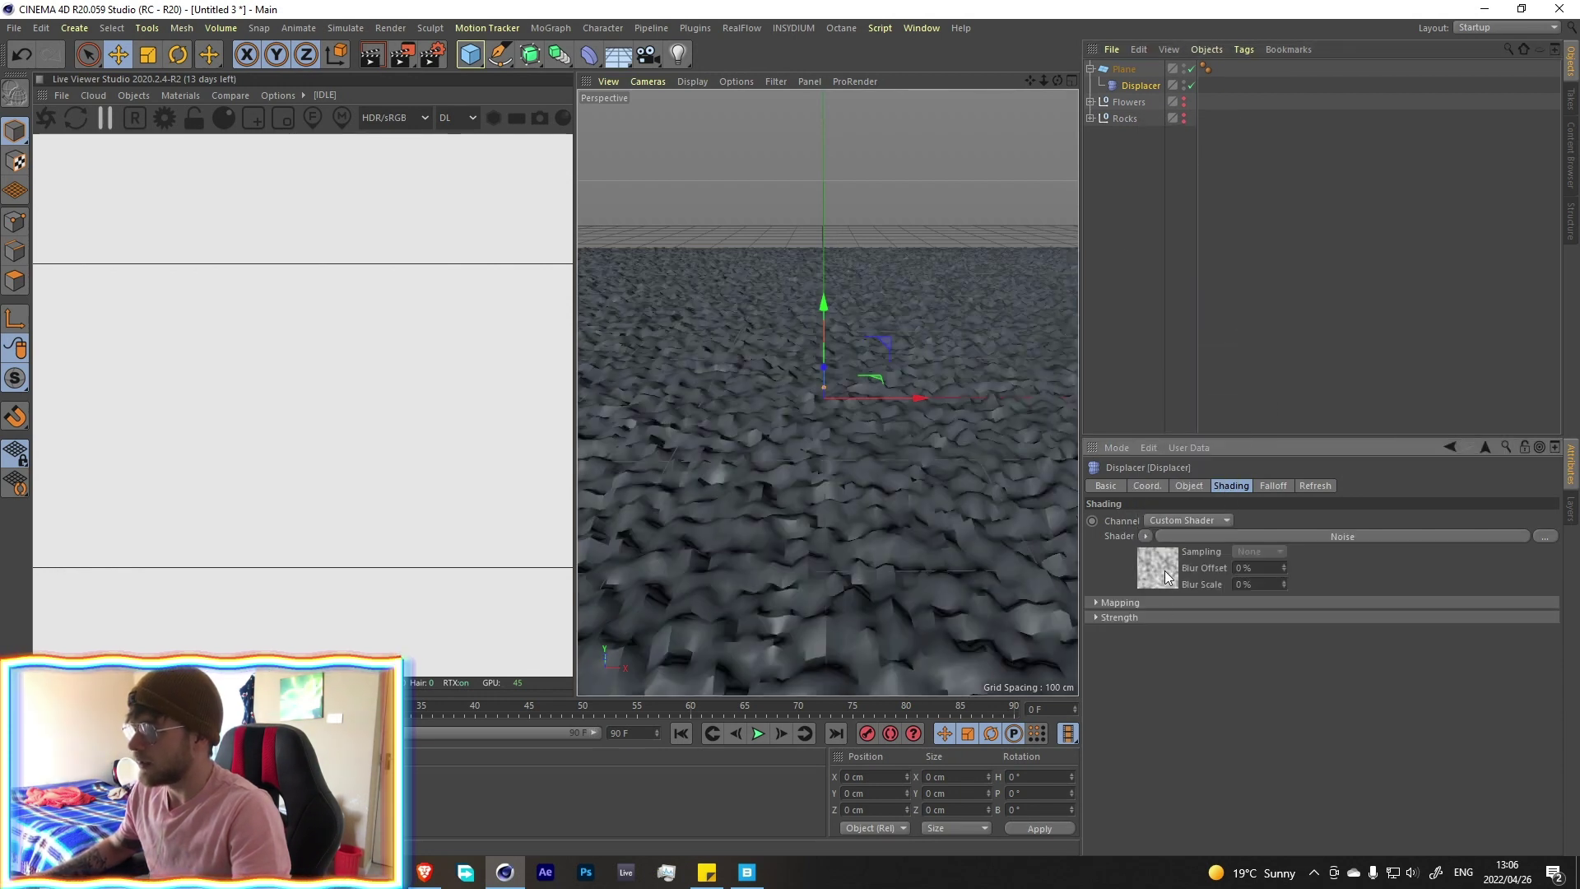
# Set the displacer noise's global scale to 10000 %, low clip to 10 % and high clip to 70 %
pyautogui.click(1177, 576)
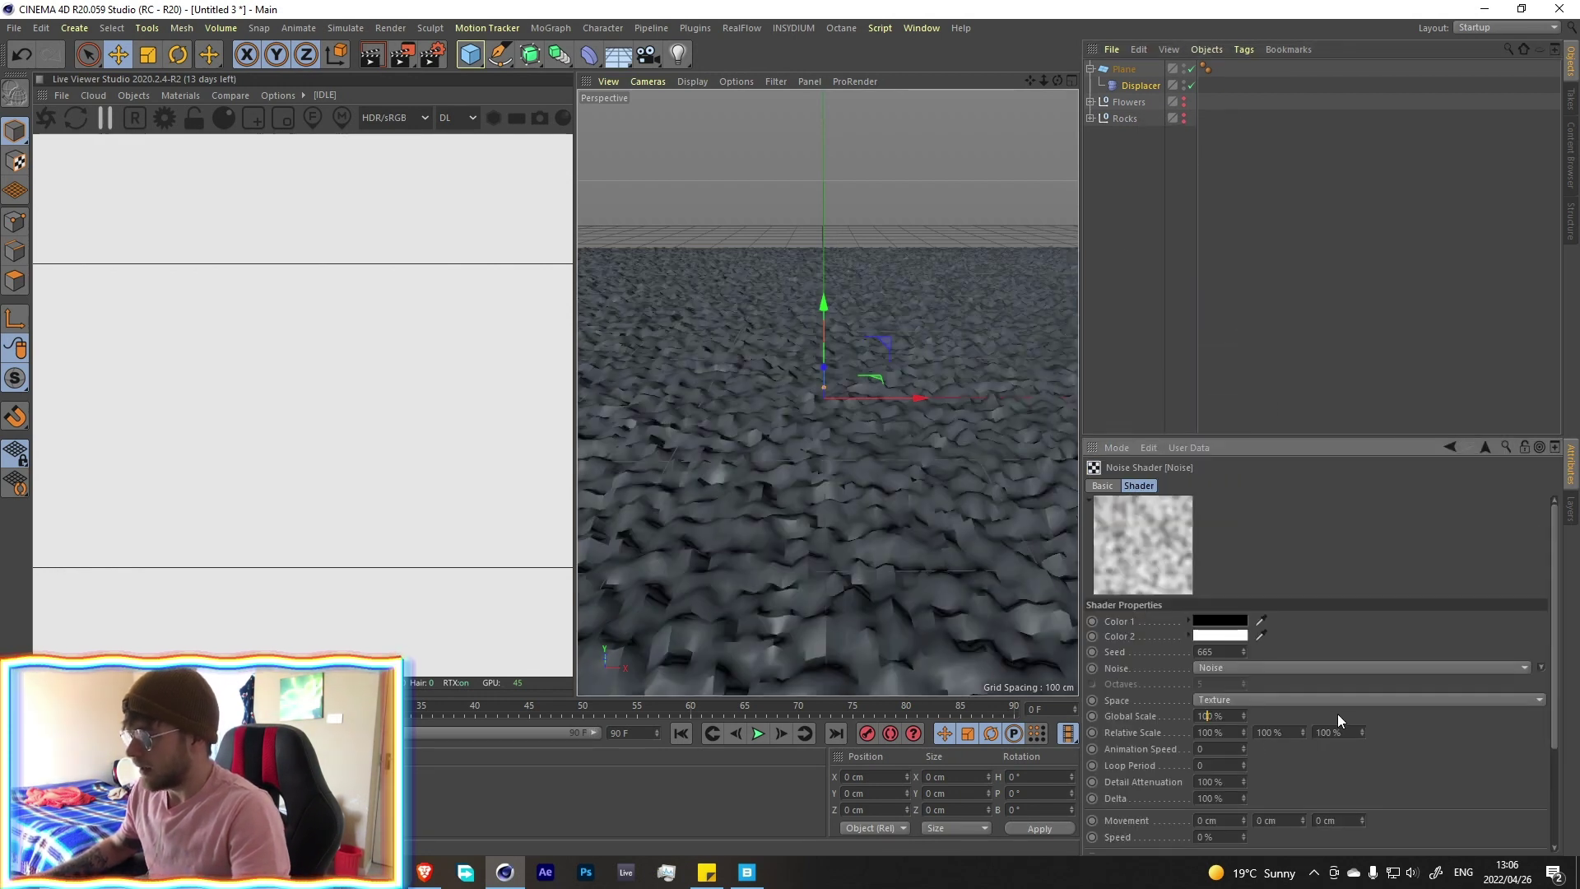
pyautogui.write('00')
pyautogui.press('Return')
pyautogui.scroll(-3, 1445, 722)
pyautogui.moveTo(1271, 751); pyautogui.dragTo(1280, 751)
pyautogui.moveTo(1507, 769); pyautogui.dragTo(1482, 769)
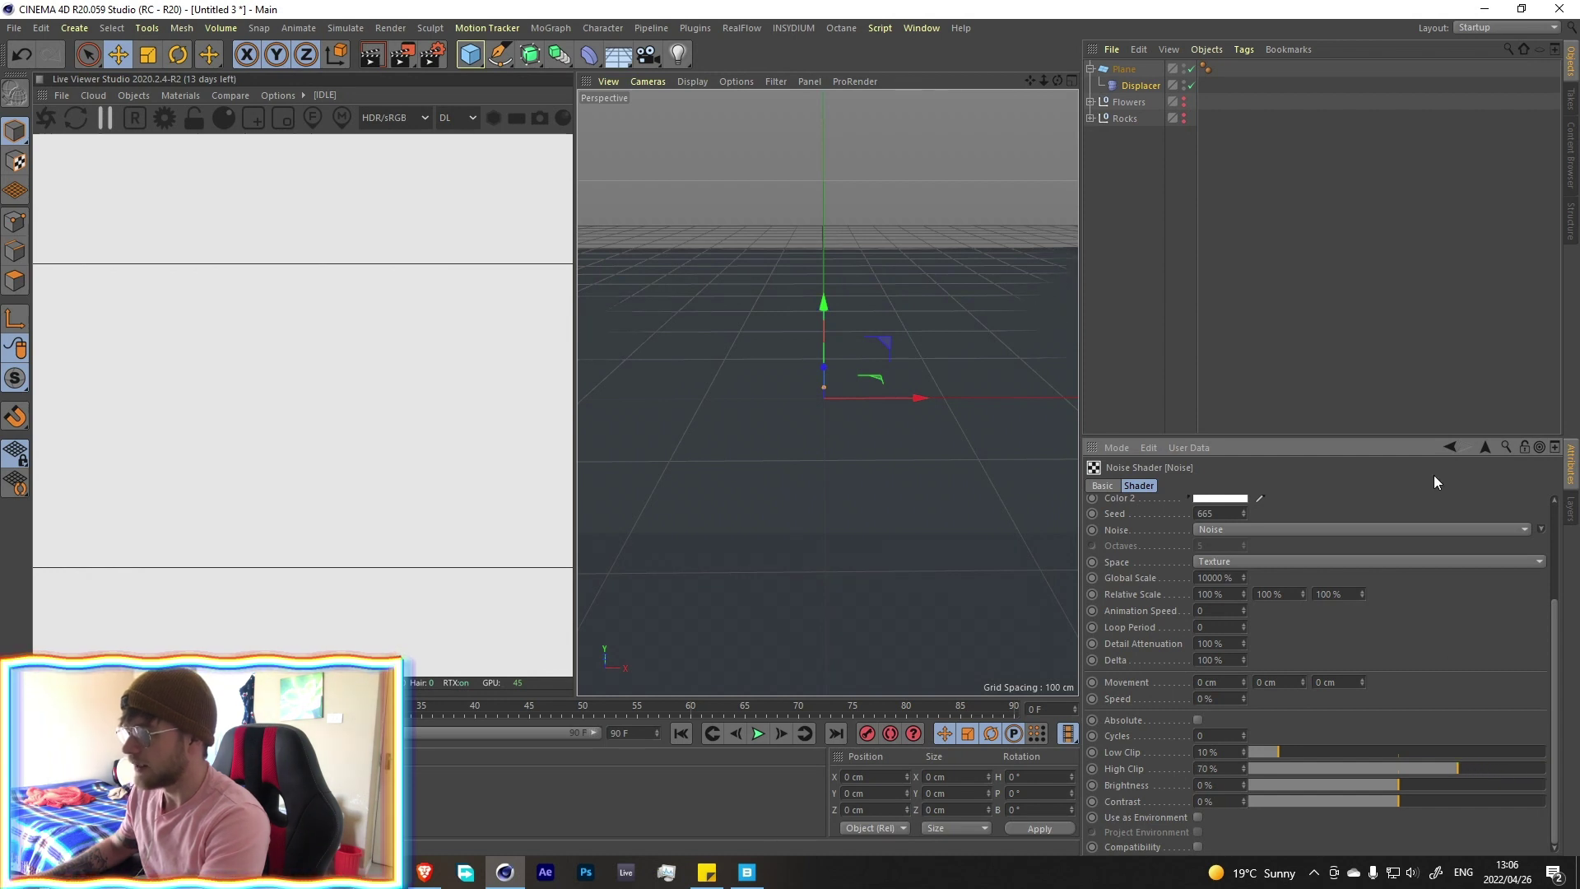
pyautogui.click(1483, 447)
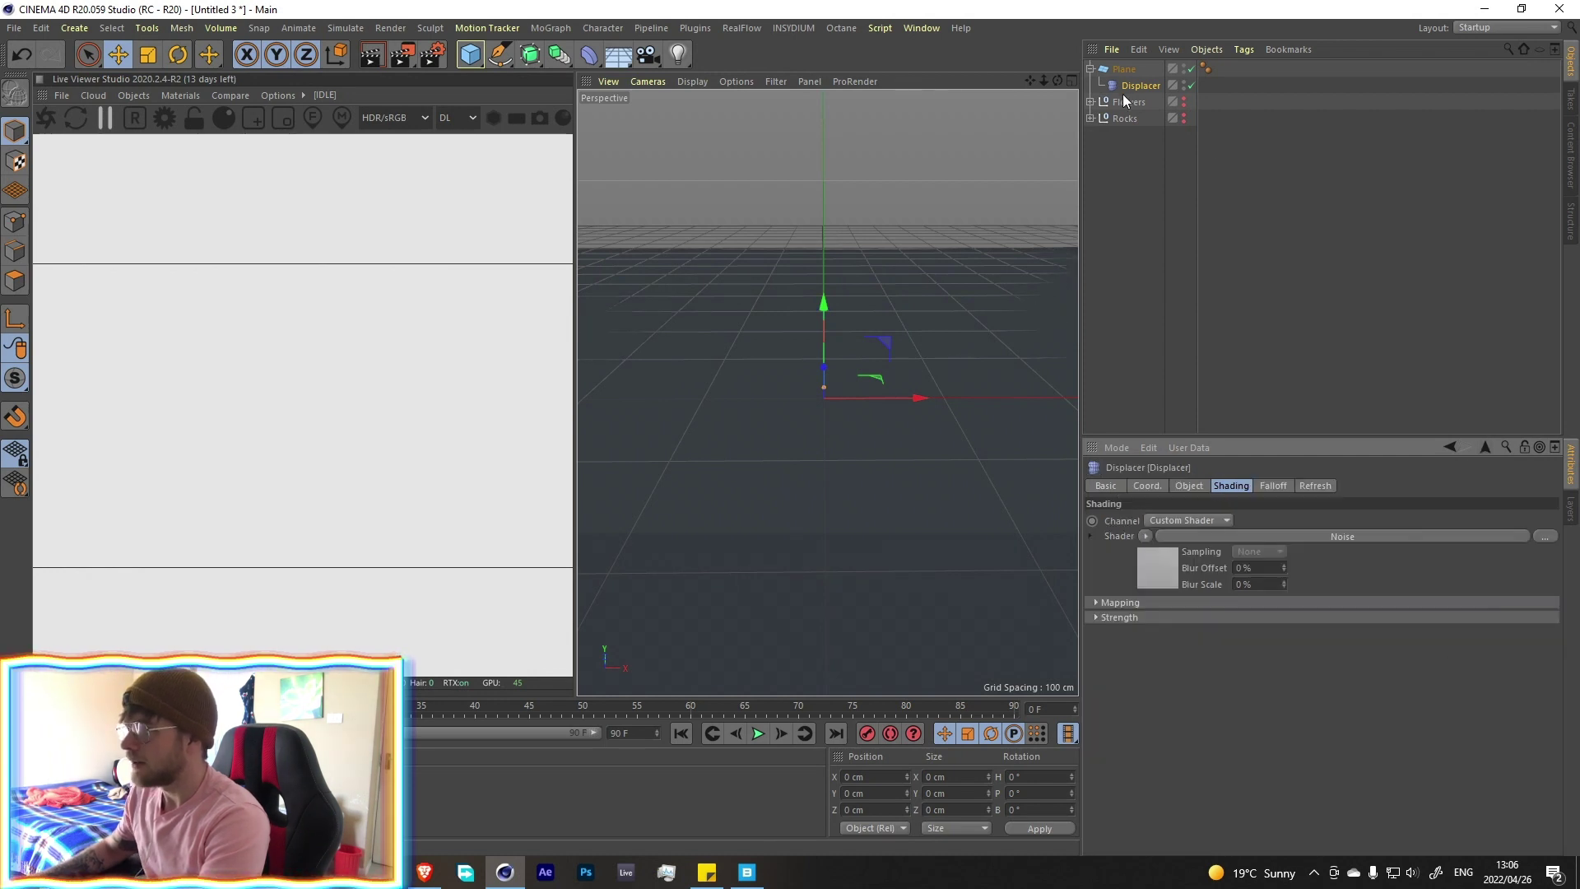
# Wrap the displacer's noise in a Layer shader and add a second Noise layer above it
pyautogui.click(1146, 537)
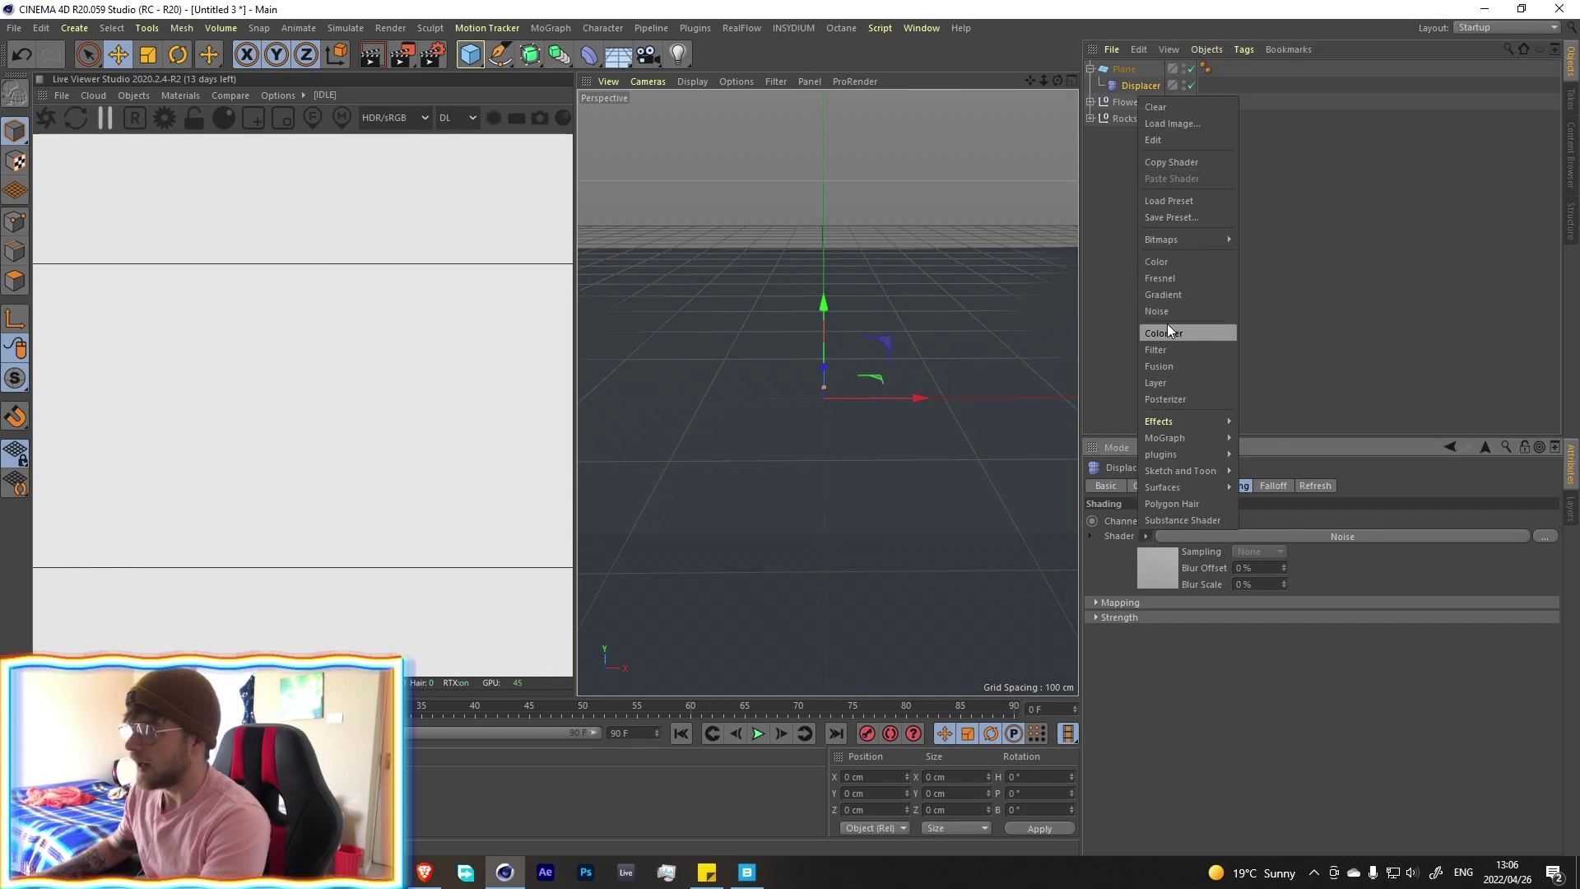
pyautogui.click(1158, 382)
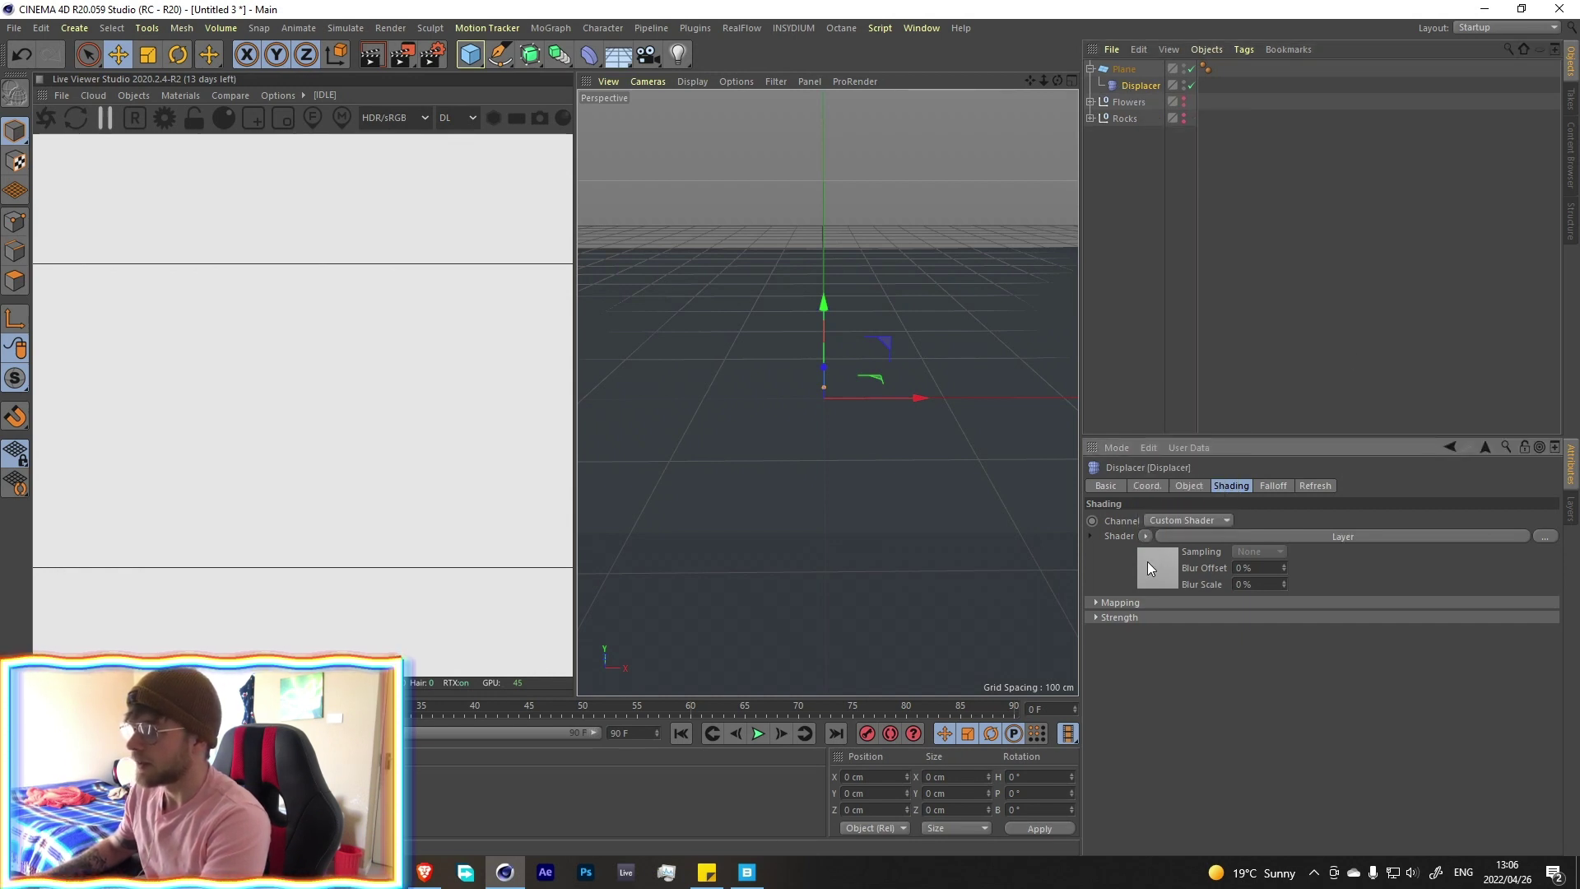
pyautogui.click(1149, 563)
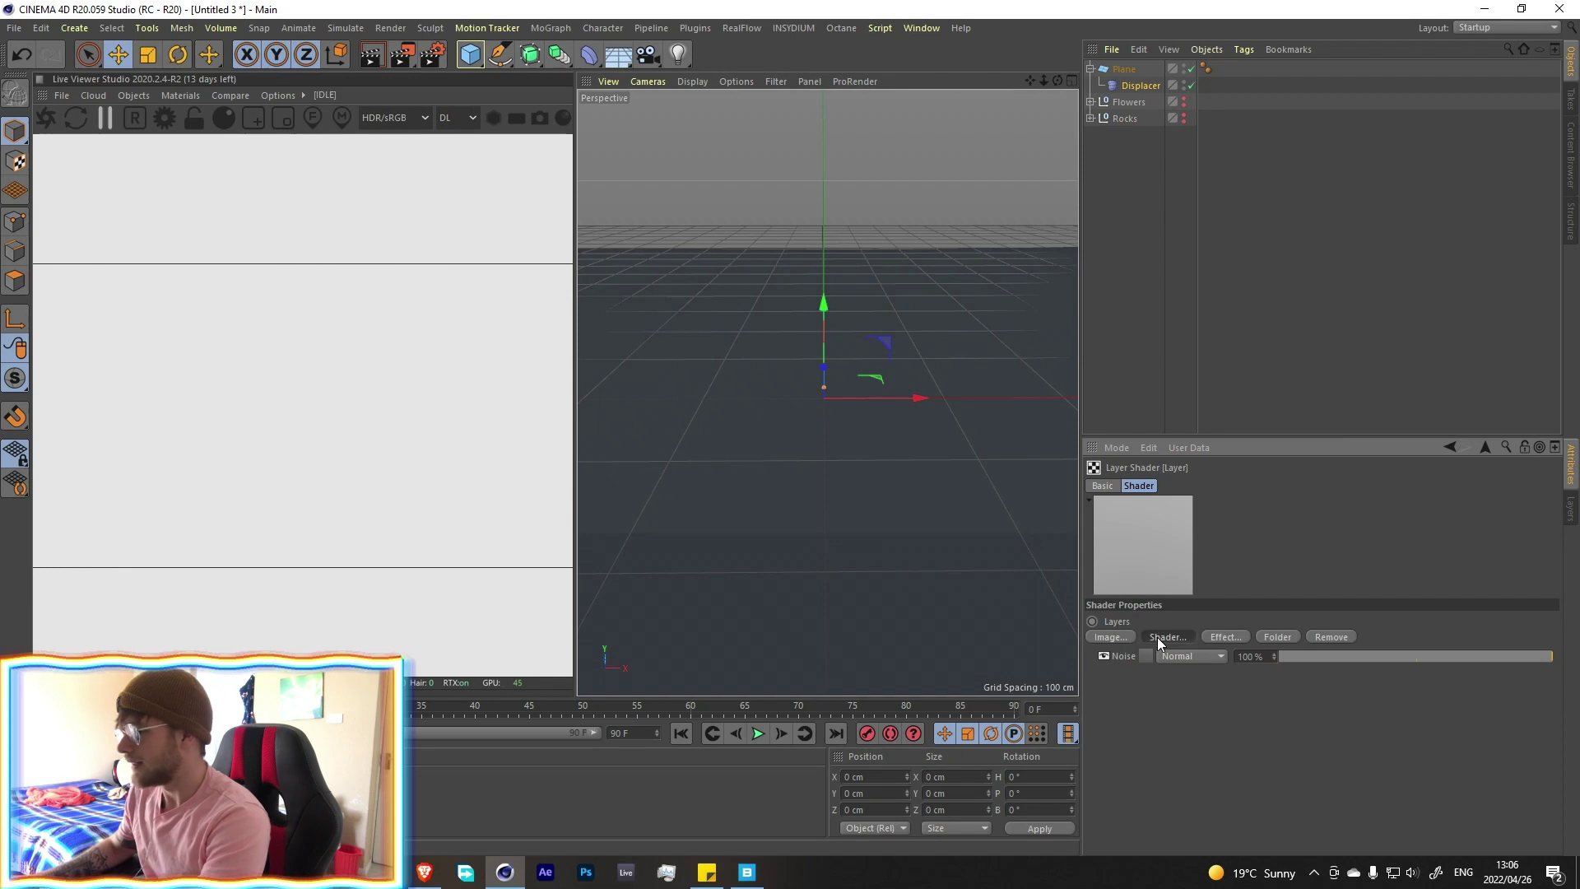
pyautogui.click(1157, 637)
pyautogui.click(1217, 610)
# Set the second noise layer to Wavy Turbulence with a global scale of 10000 % and a high clip of 68 %
pyautogui.click(1149, 655)
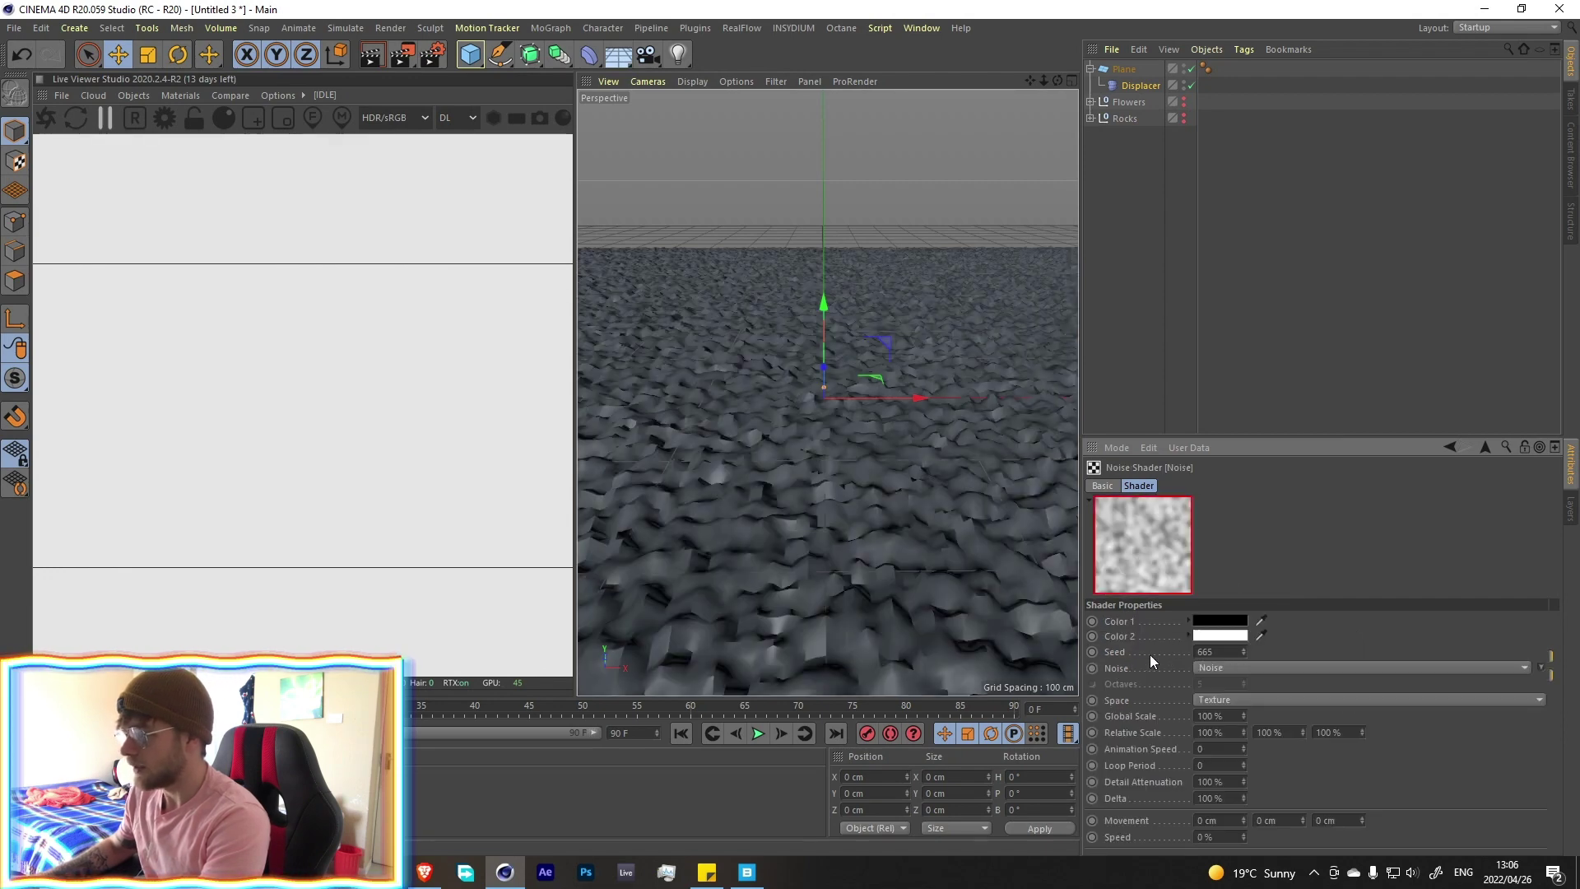
pyautogui.click(1222, 667)
pyautogui.click(1228, 530)
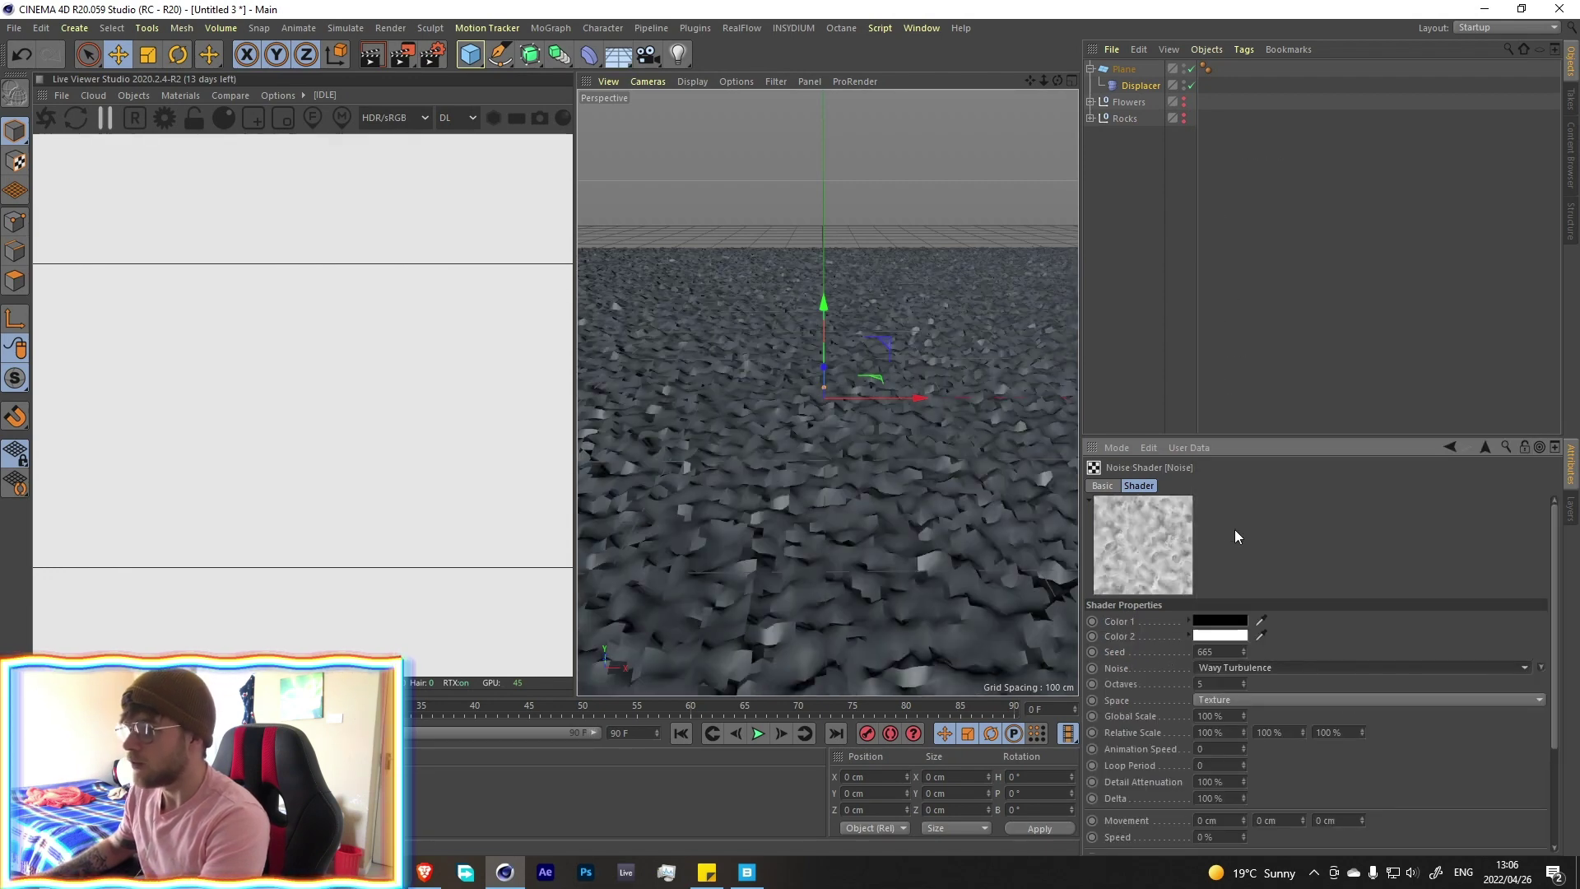
pyautogui.click(1204, 719)
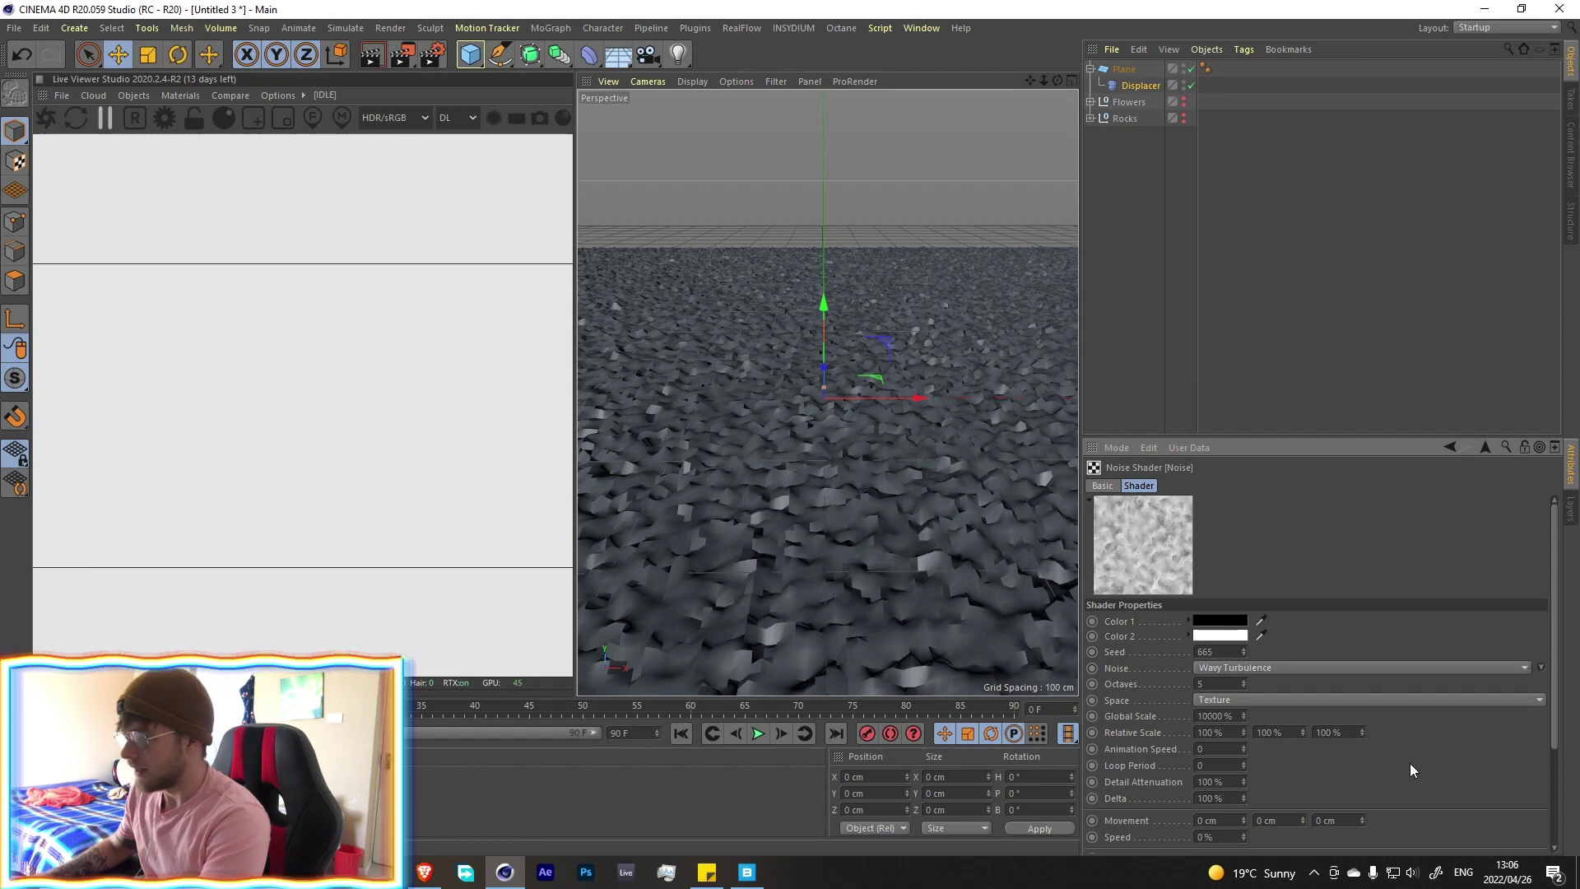
pyautogui.scroll(-3, 1438, 728)
pyautogui.click(1527, 769)
pyautogui.moveTo(1450, 767); pyautogui.dragTo(1442, 767)
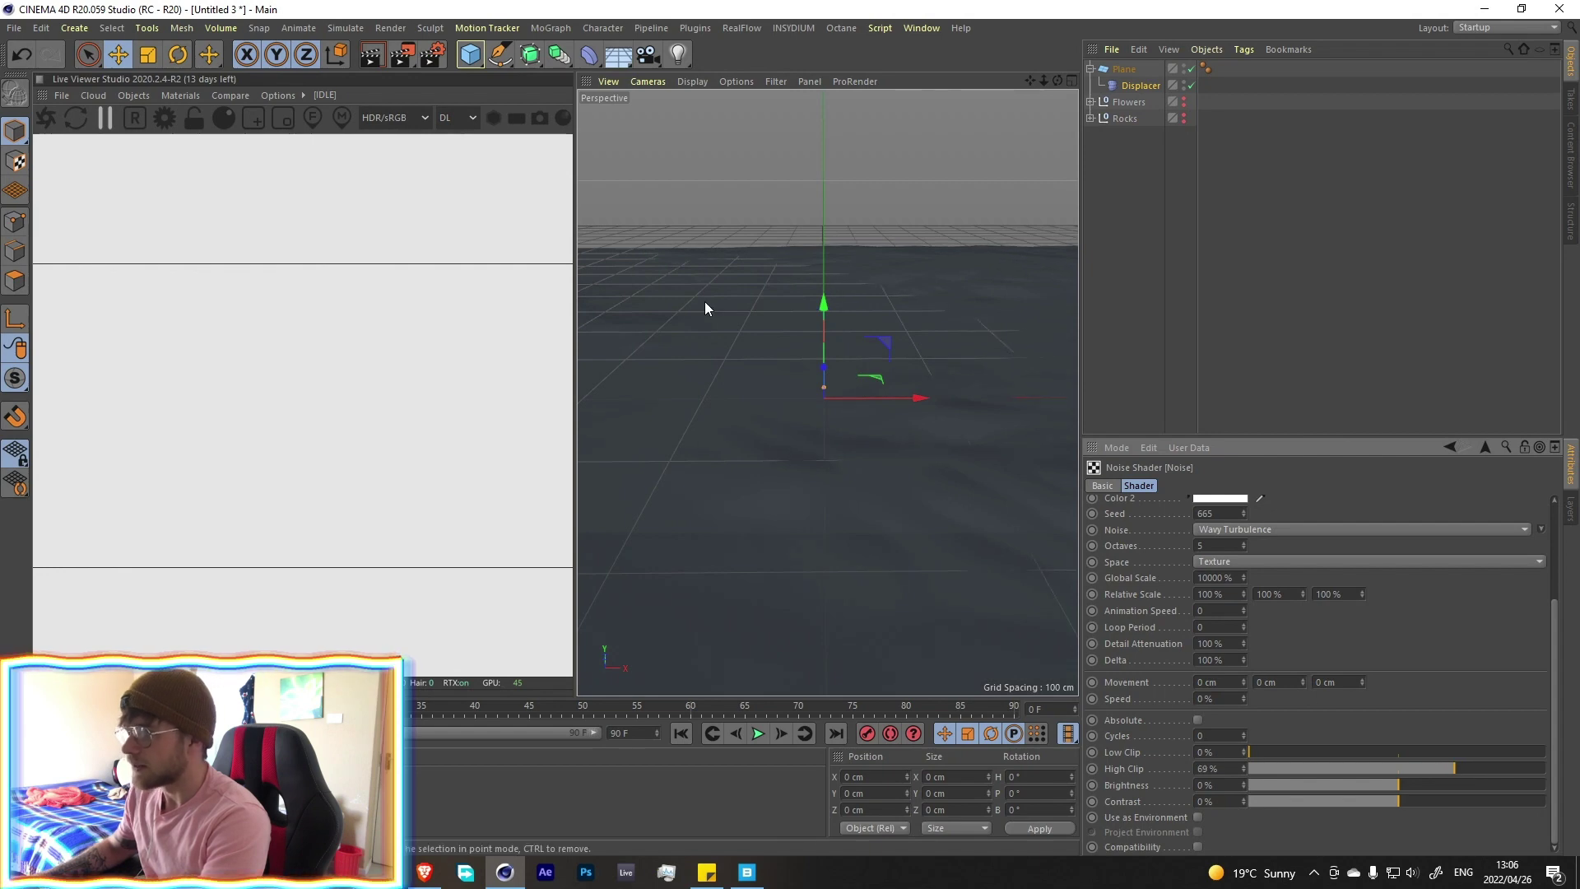
pyautogui.click(1487, 446)
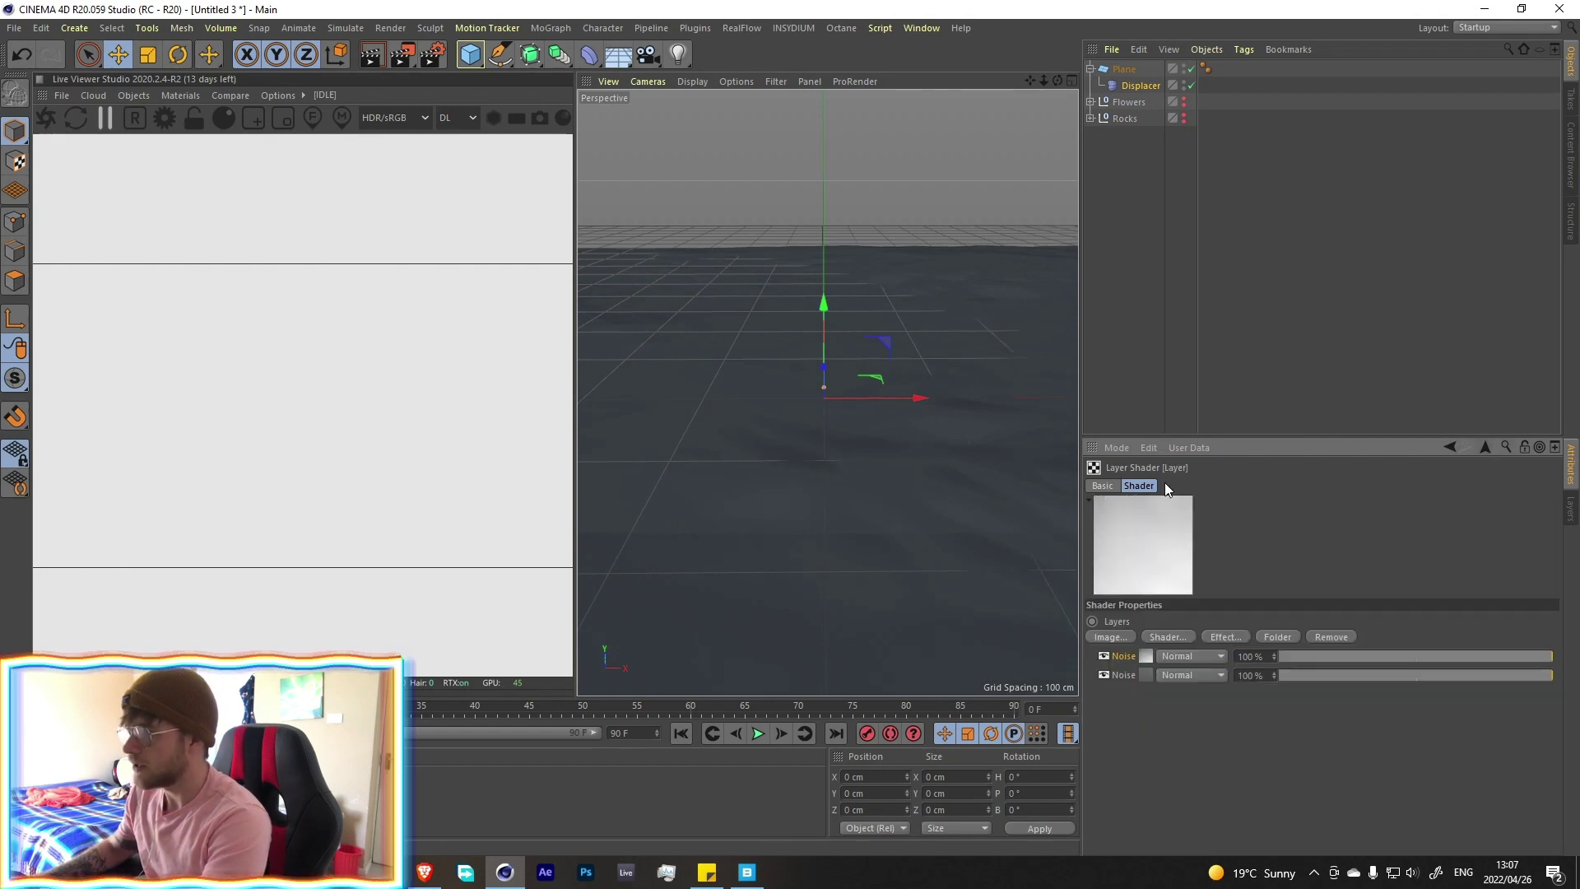
# Set the Displacer's height to 90 cm
pyautogui.click(1143, 86)
pyautogui.click(1186, 487)
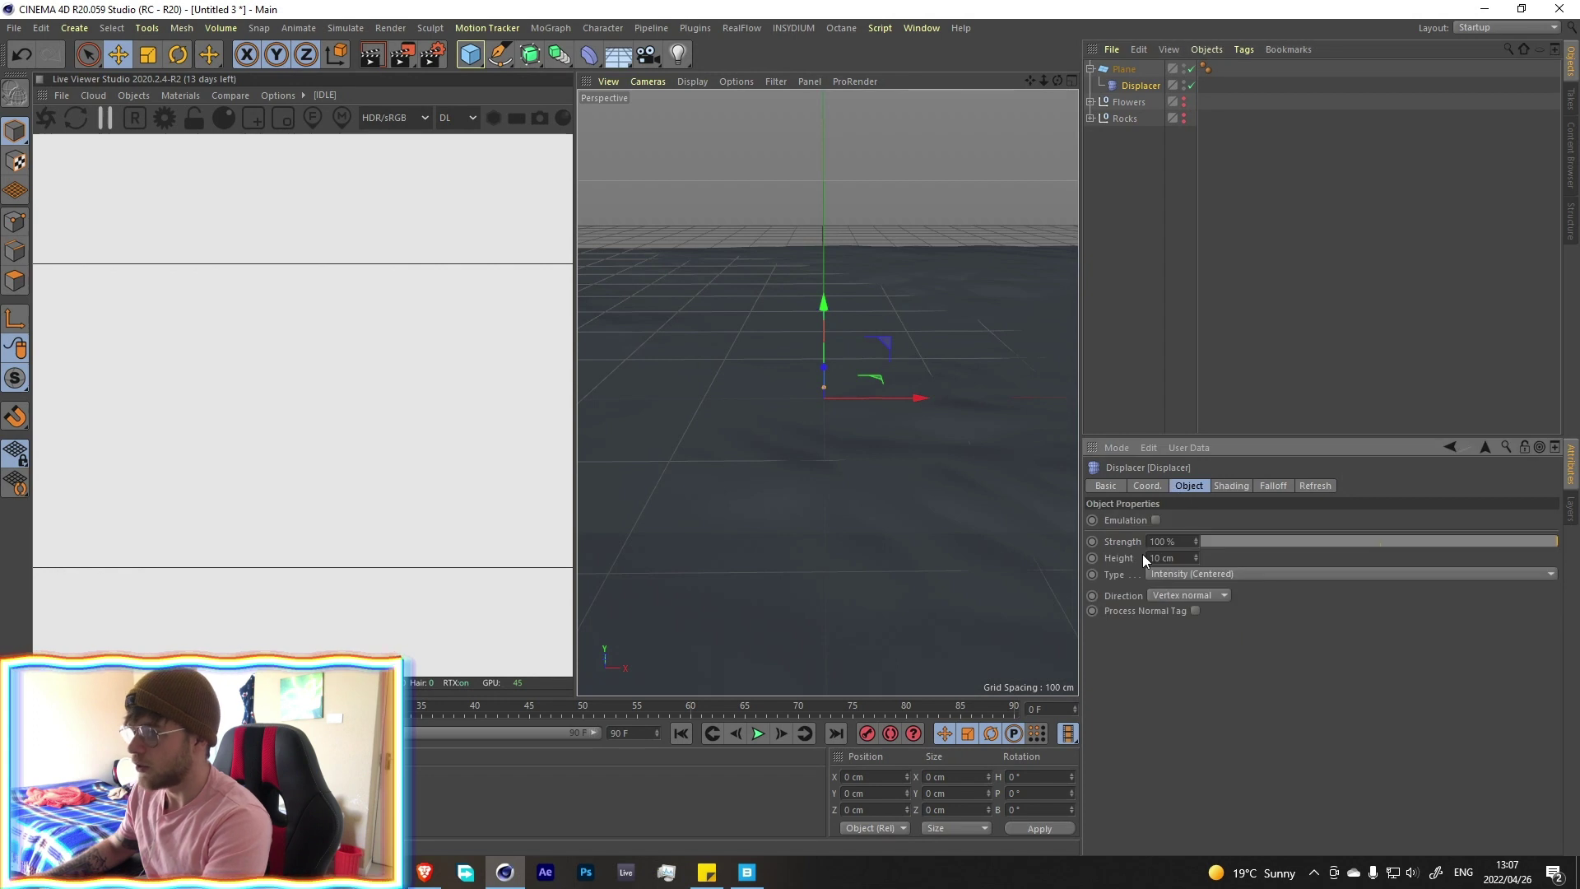
pyautogui.moveTo(1197, 557); pyautogui.dragTo(1197, 539)
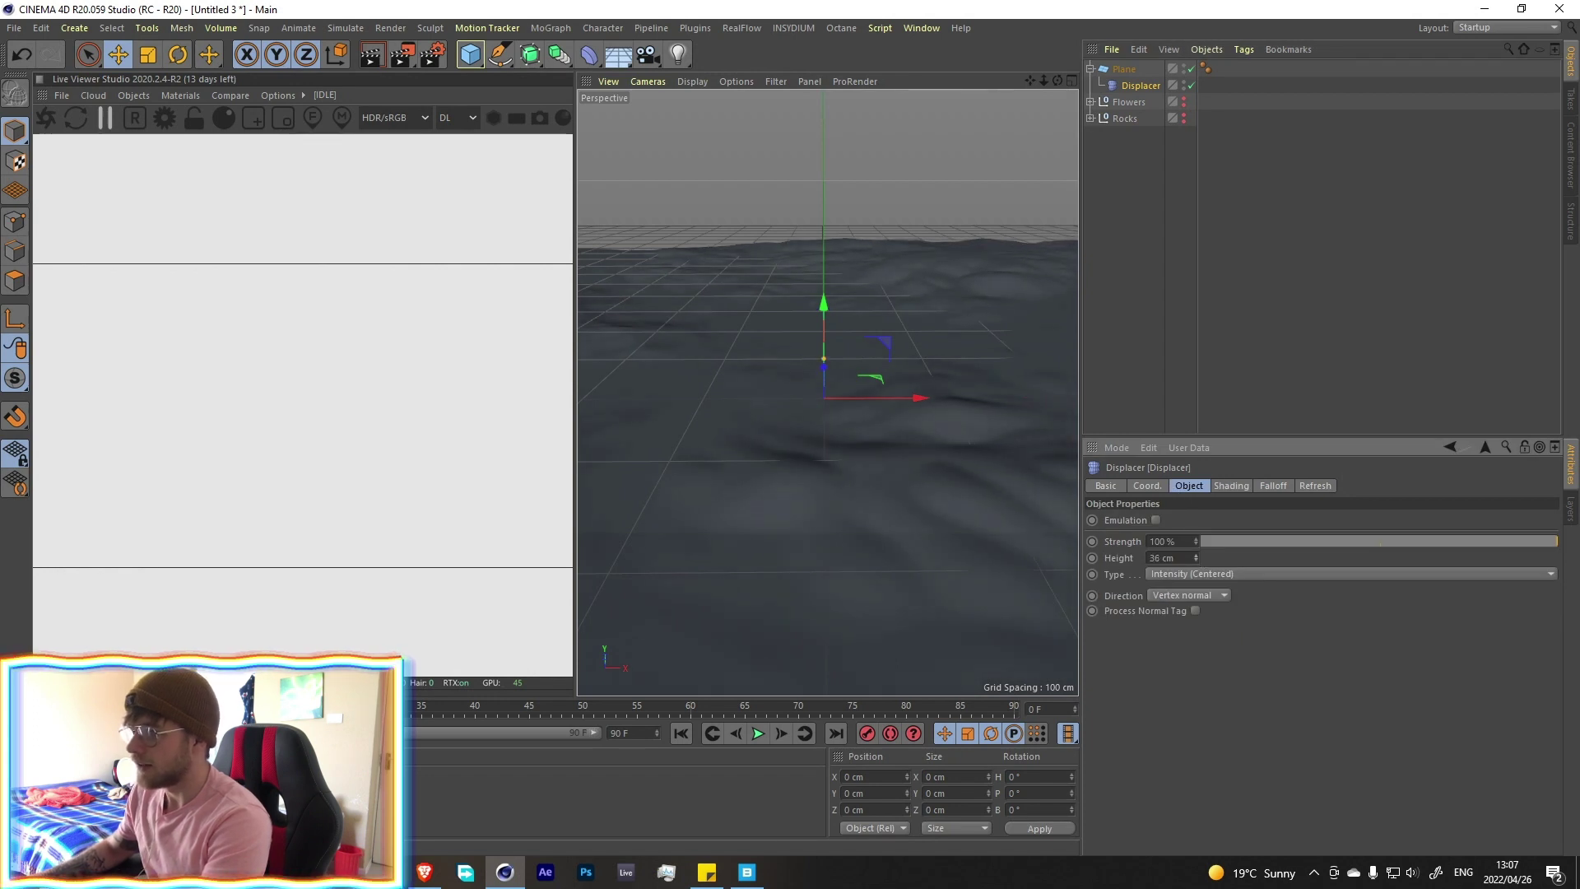
pyautogui.write('90')
pyautogui.press('Return')
pyautogui.scroll(-5, 861, 487)
pyautogui.keyDown('alt'); pyautogui.moveTo(858, 514); pyautogui.dragTo(850, 441); pyautogui.keyUp('alt')
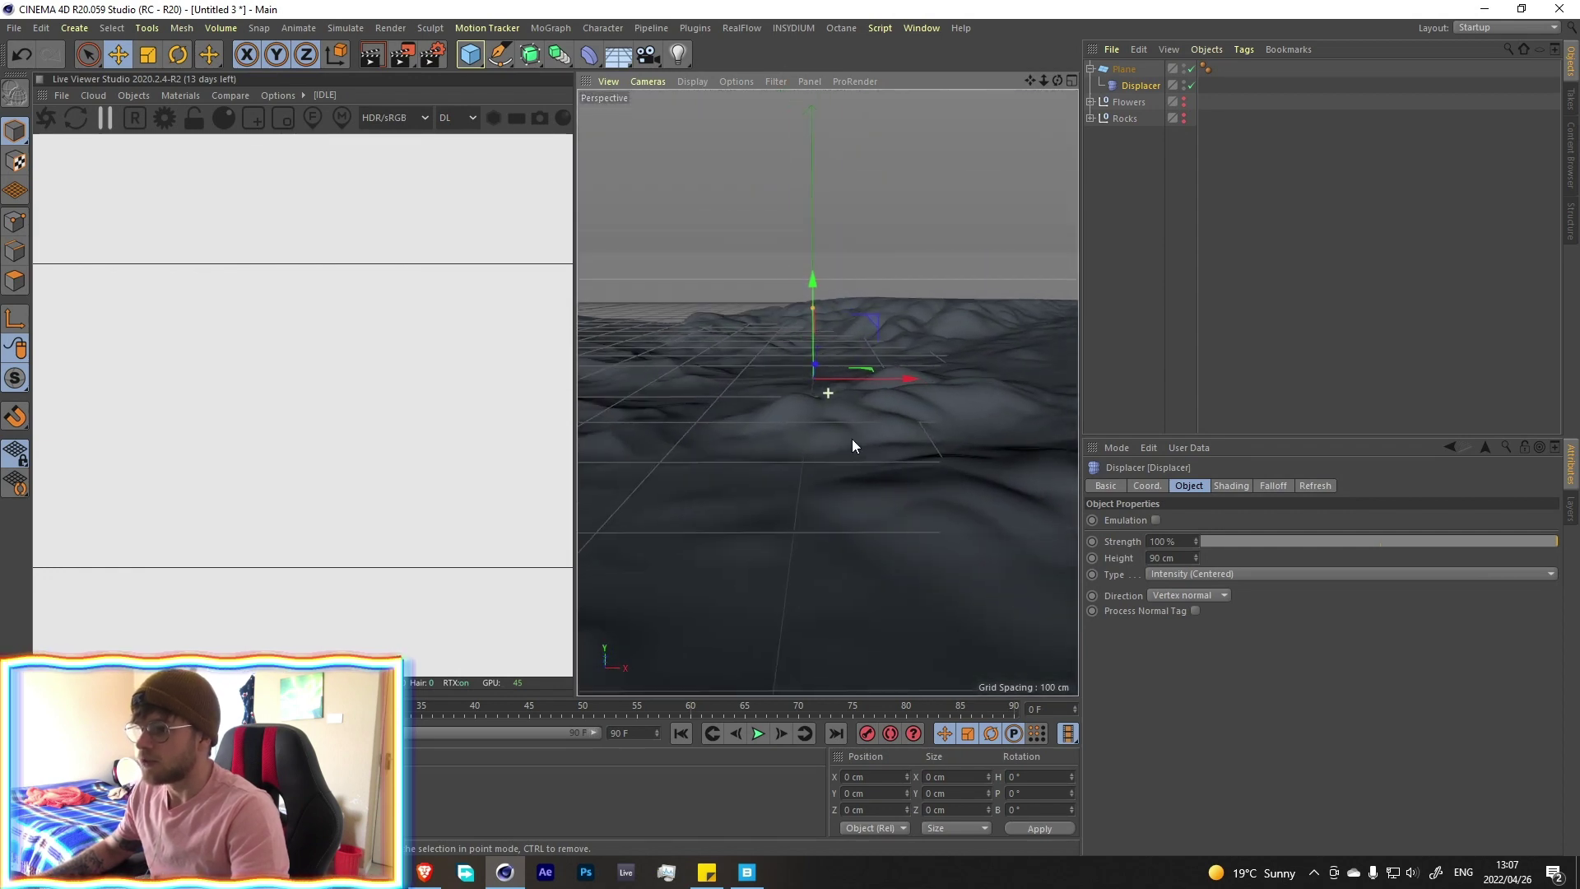
# Blend the upper noise layer of the displacer's Layer shader in Lighten mode at 69 % strength
pyautogui.click(1231, 486)
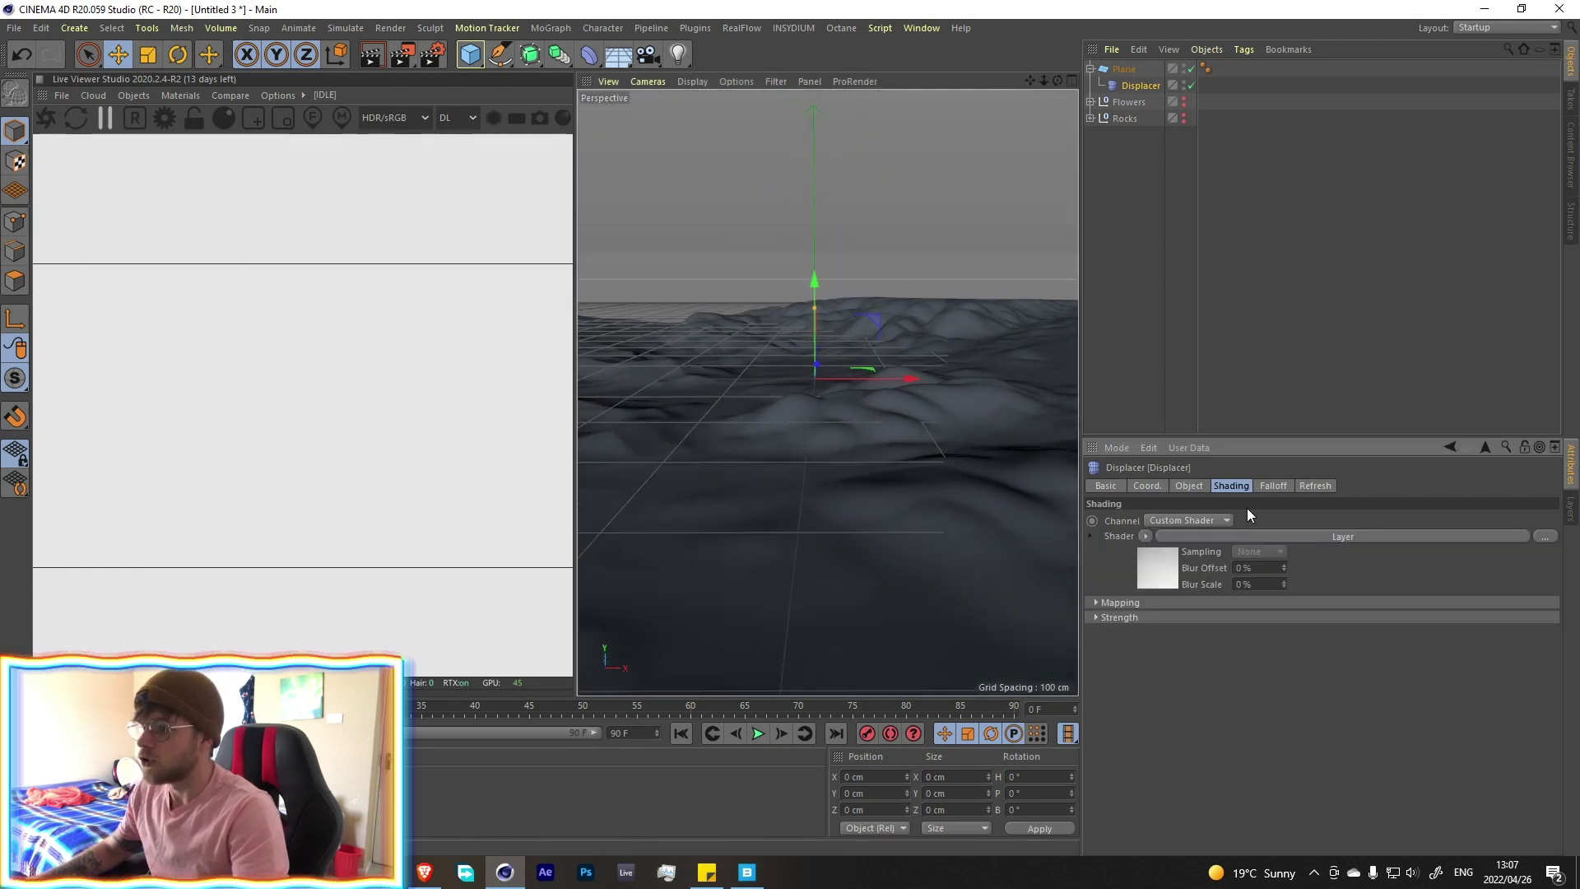
pyautogui.click(1177, 570)
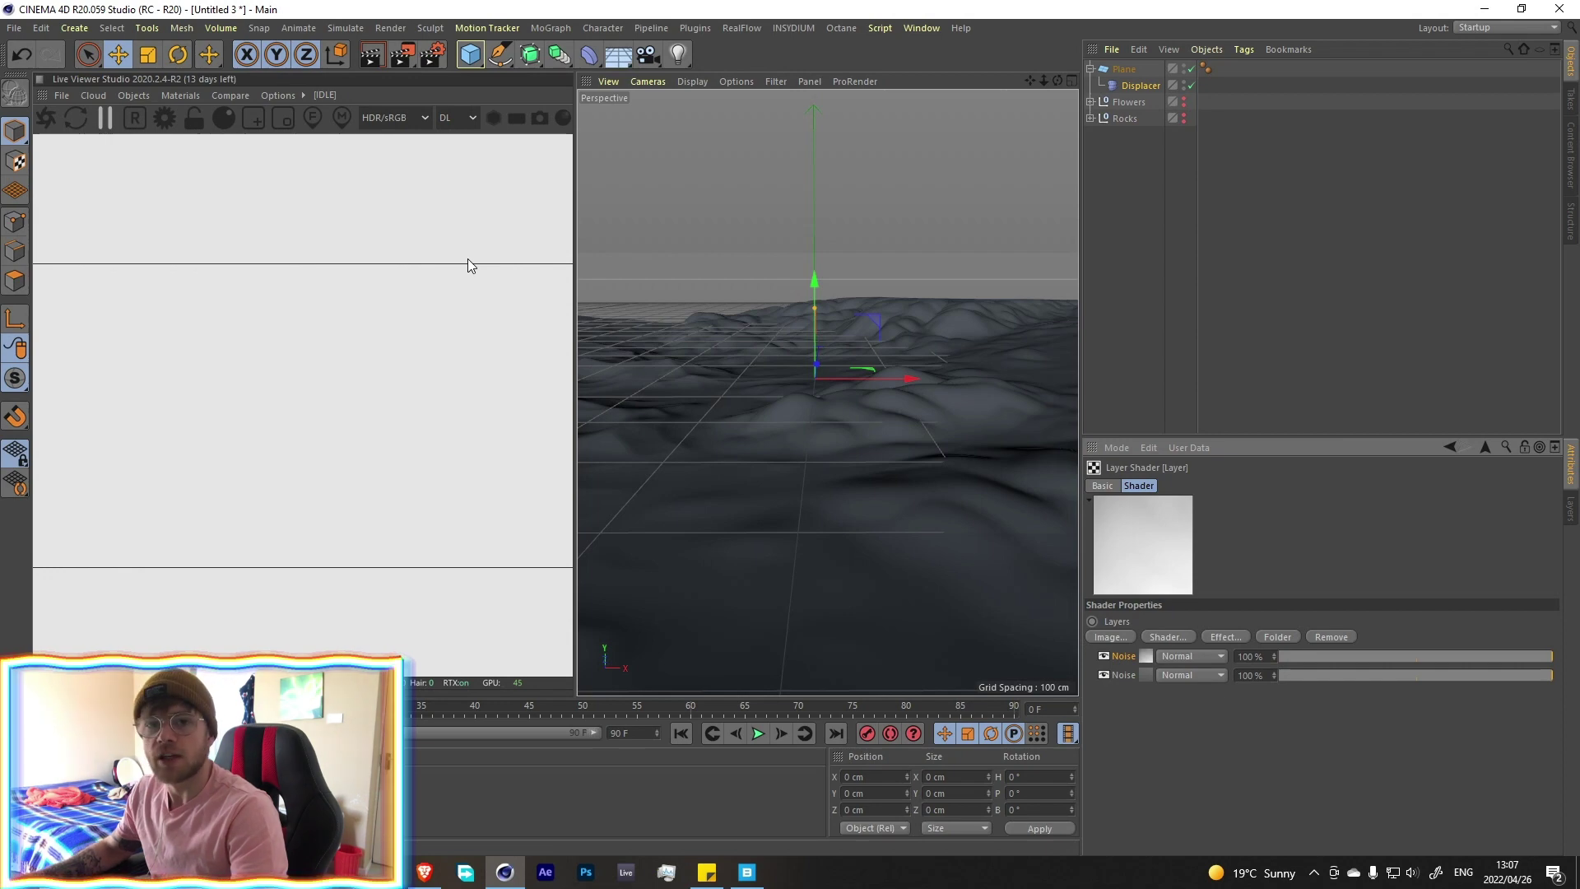
pyautogui.click(1176, 675)
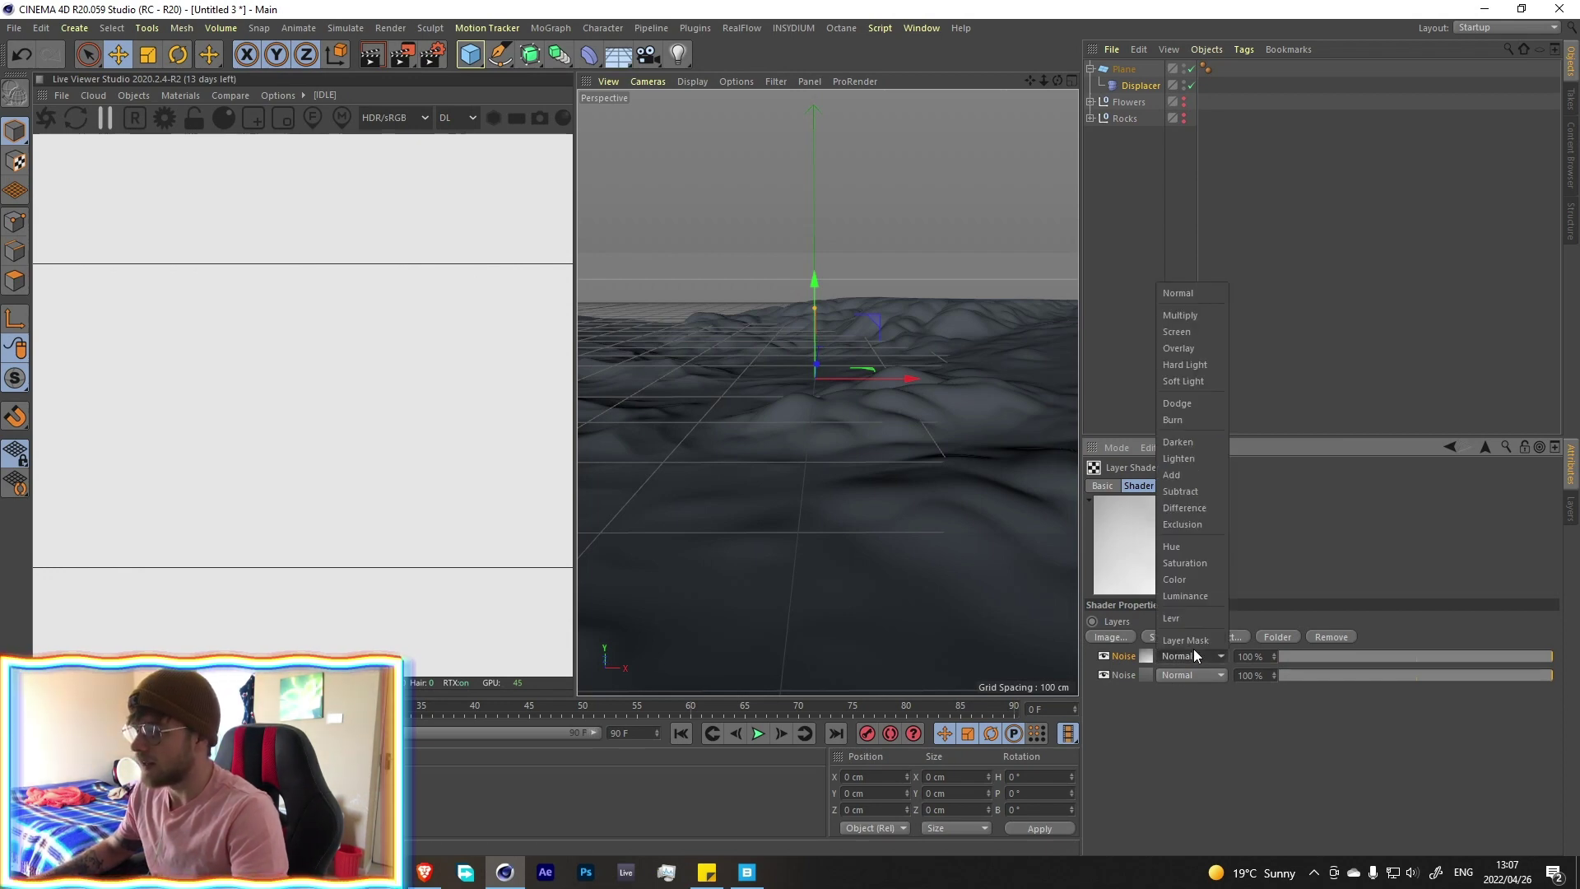
pyautogui.click(1185, 460)
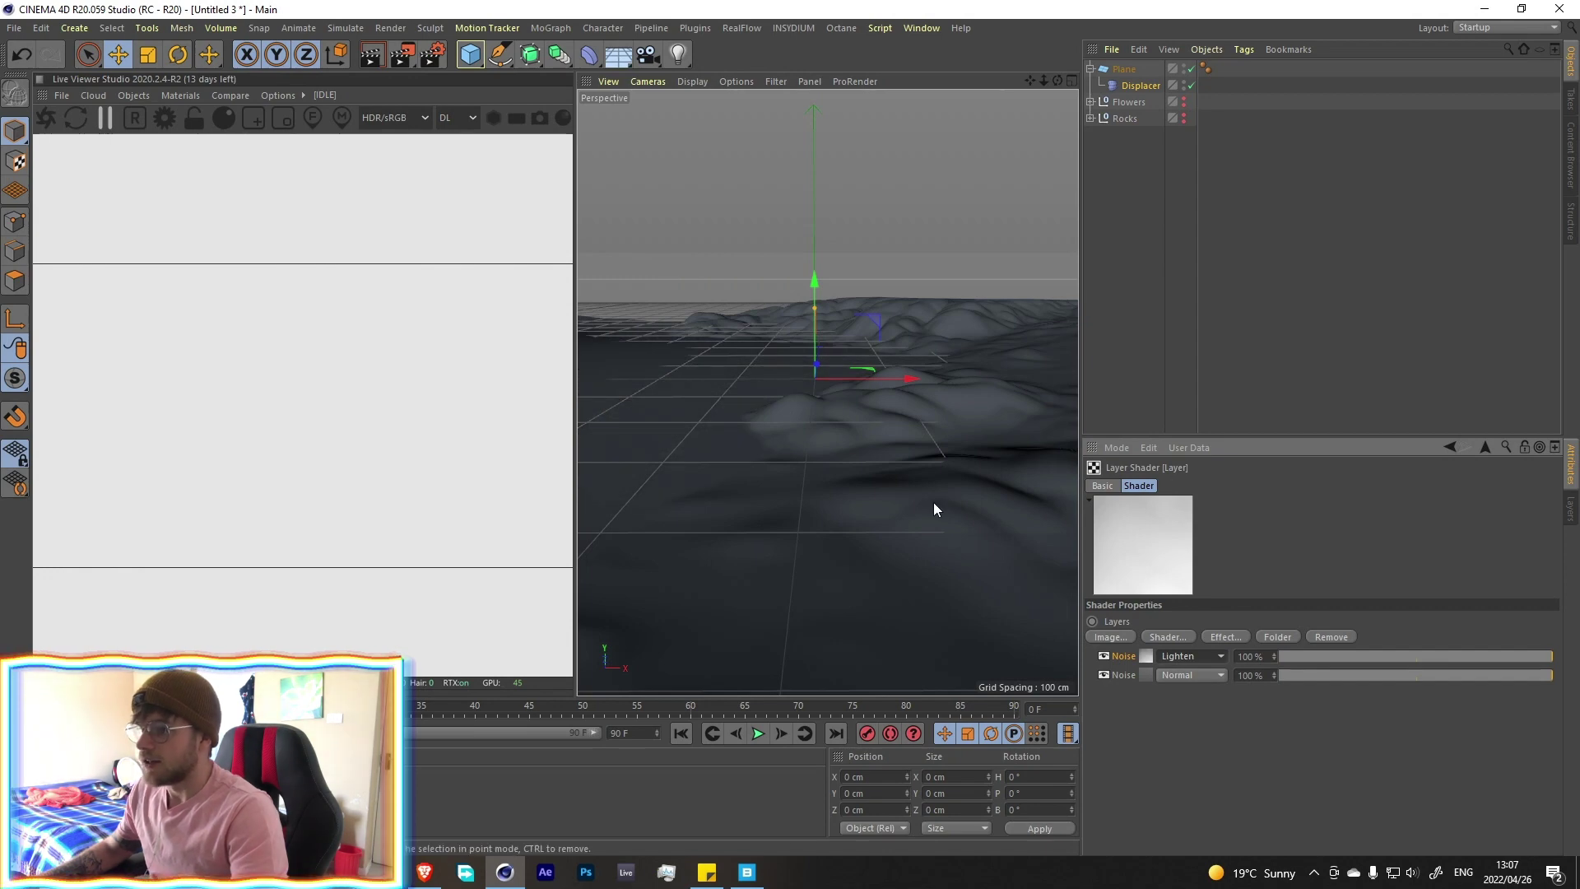
pyautogui.moveTo(1508, 657); pyautogui.dragTo(1460, 656)
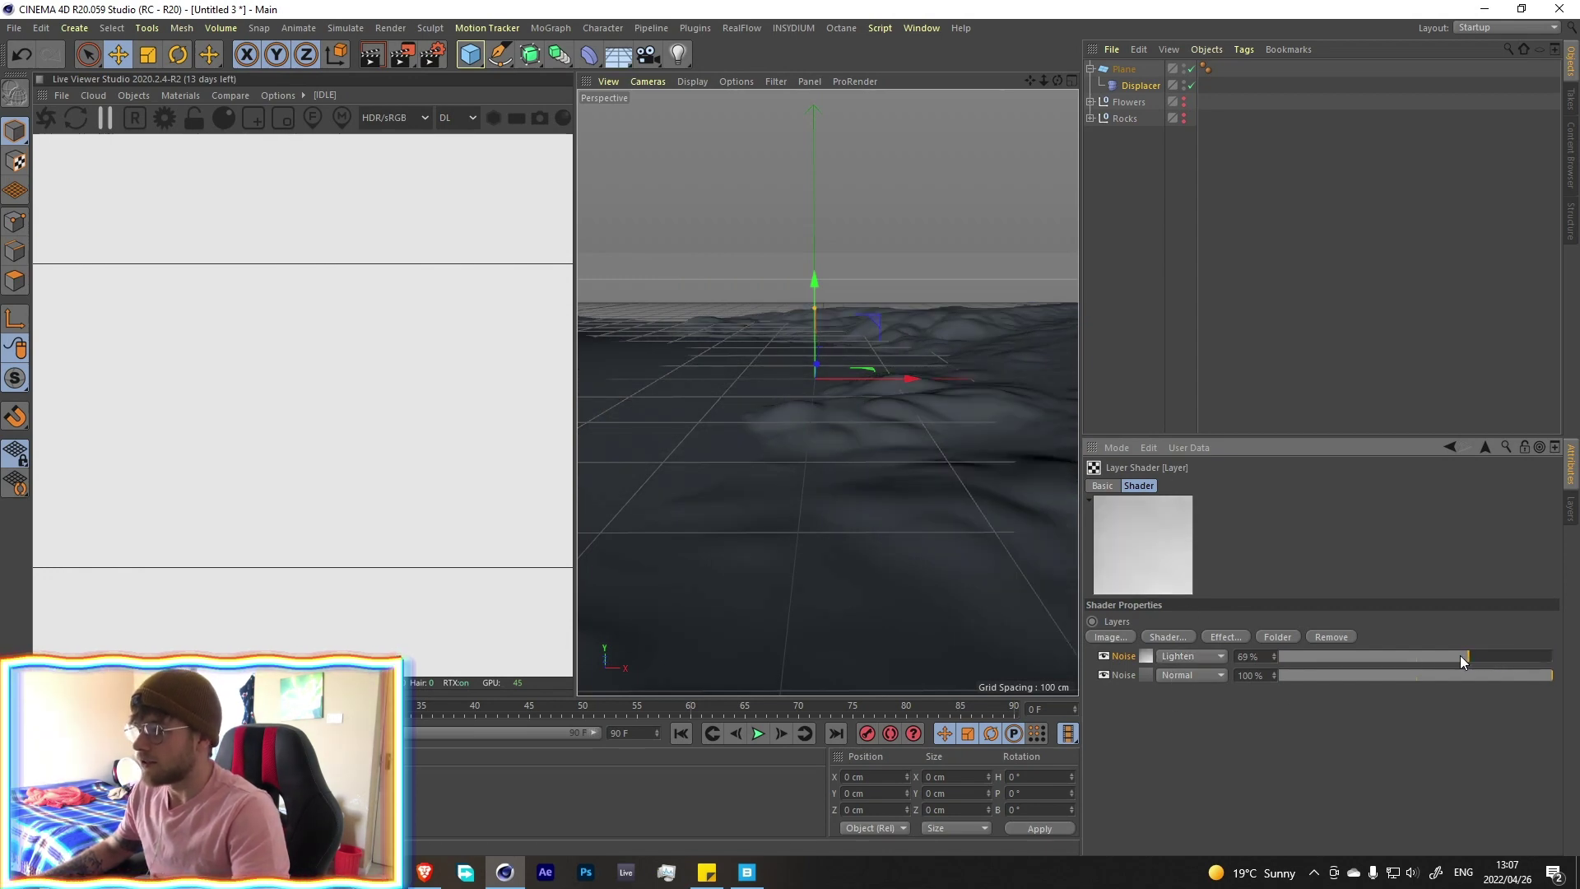
# Change the Wavy Turbulence noise's seed to 668 to give the terrain a different shape
pyautogui.click(1146, 655)
pyautogui.click(1243, 649)
pyautogui.click(1243, 649)
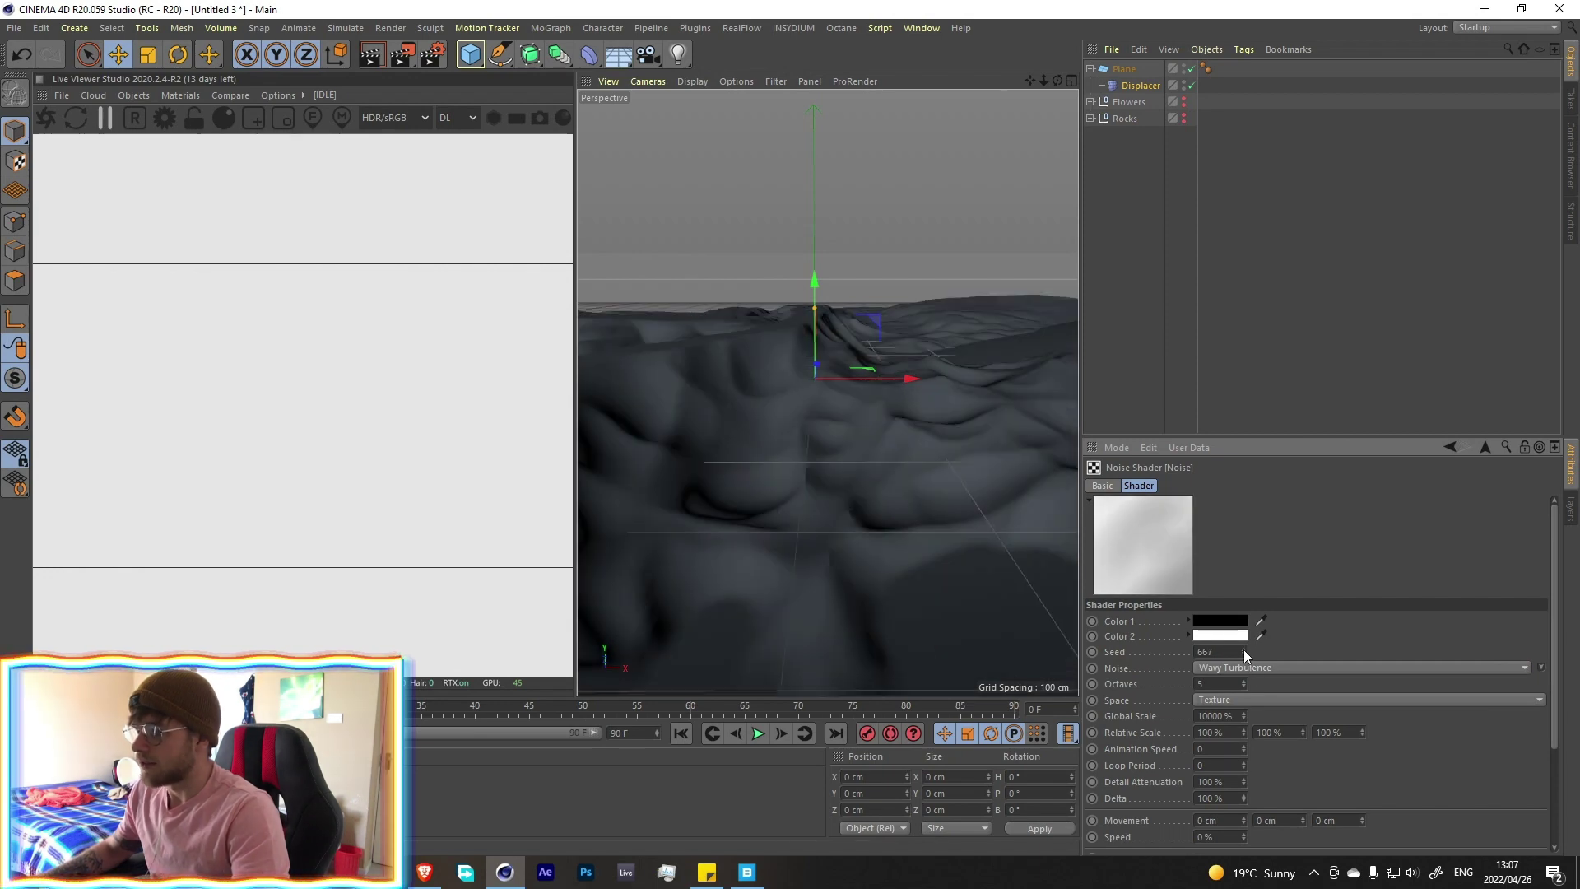
pyautogui.click(1243, 649)
pyautogui.keyDown('alt'); pyautogui.moveTo(767, 456); pyautogui.dragTo(768, 428); pyautogui.keyUp('alt')
pyautogui.keyDown('alt'); pyautogui.moveTo(809, 433); pyautogui.dragTo(813, 512, button='right'); pyautogui.keyUp('alt')
pyautogui.keyDown('alt'); pyautogui.moveTo(815, 516); pyautogui.dragTo(842, 411); pyautogui.keyUp('alt')
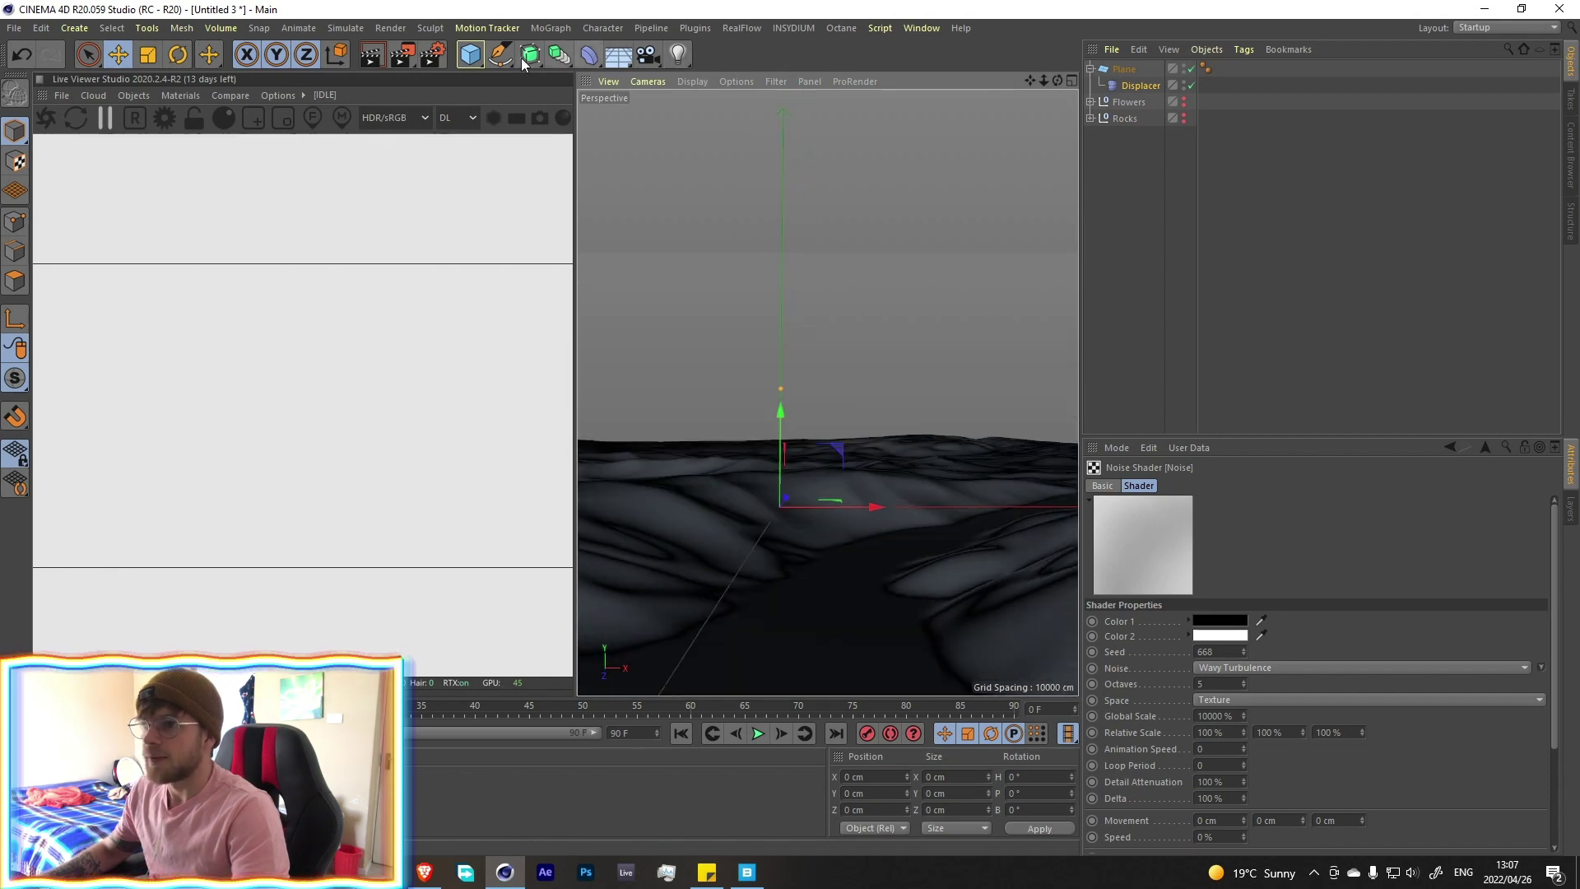
# Duplicate the plane with its Displacer and replace the copied displacer's Layer shader with a Noise shader
pyautogui.click(1124, 69)
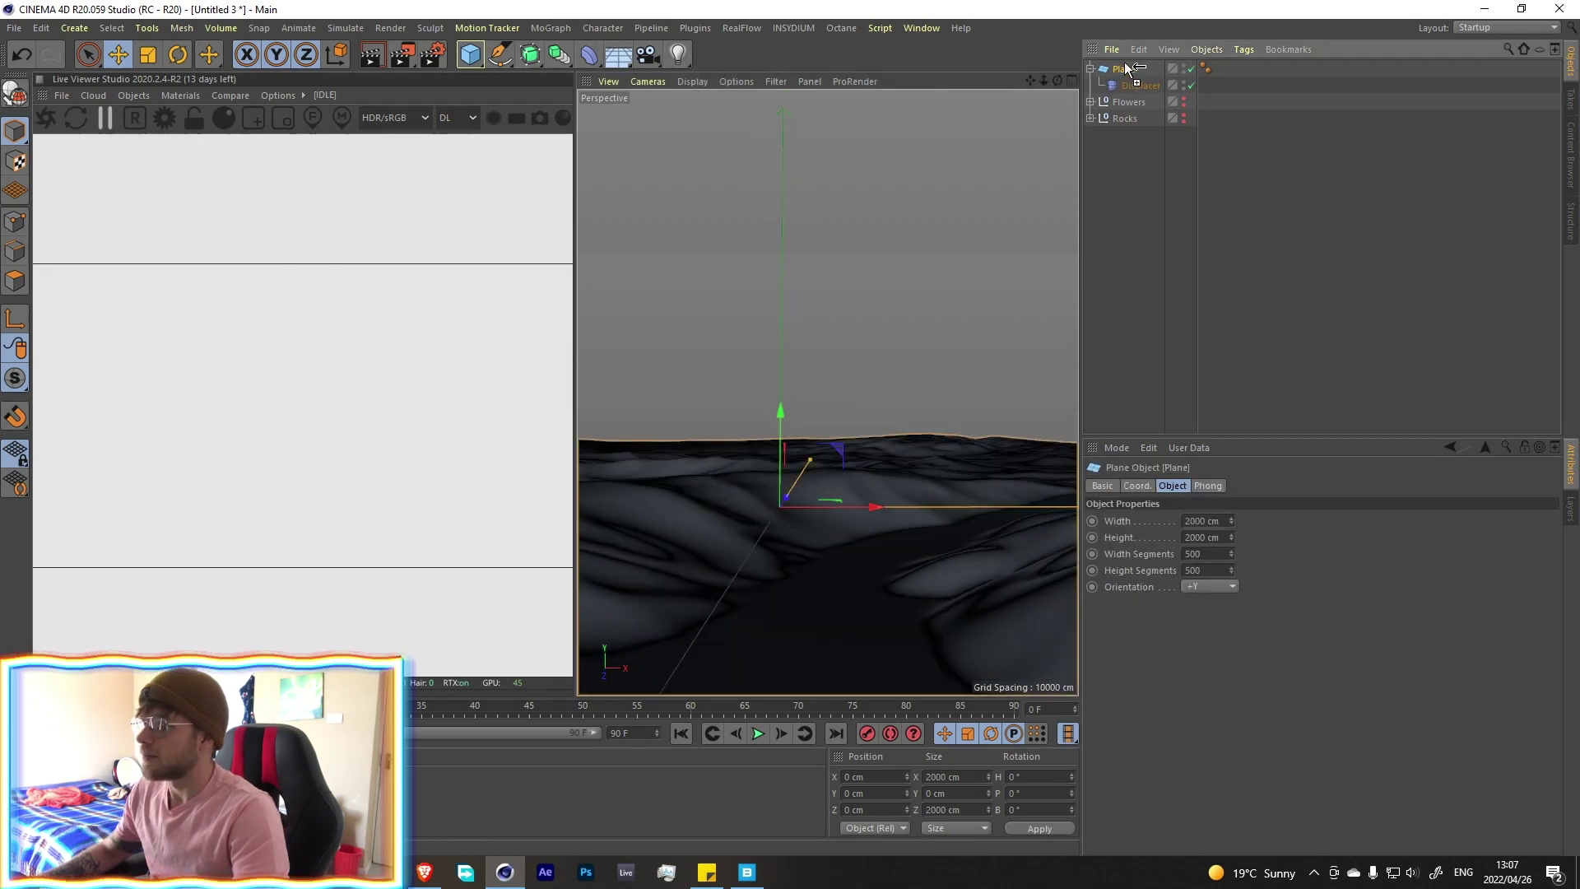
pyautogui.keyDown('ctrl'); pyautogui.moveTo(1128, 69); pyautogui.dragTo(1129, 65); pyautogui.keyUp('ctrl')
pyautogui.click(1136, 85)
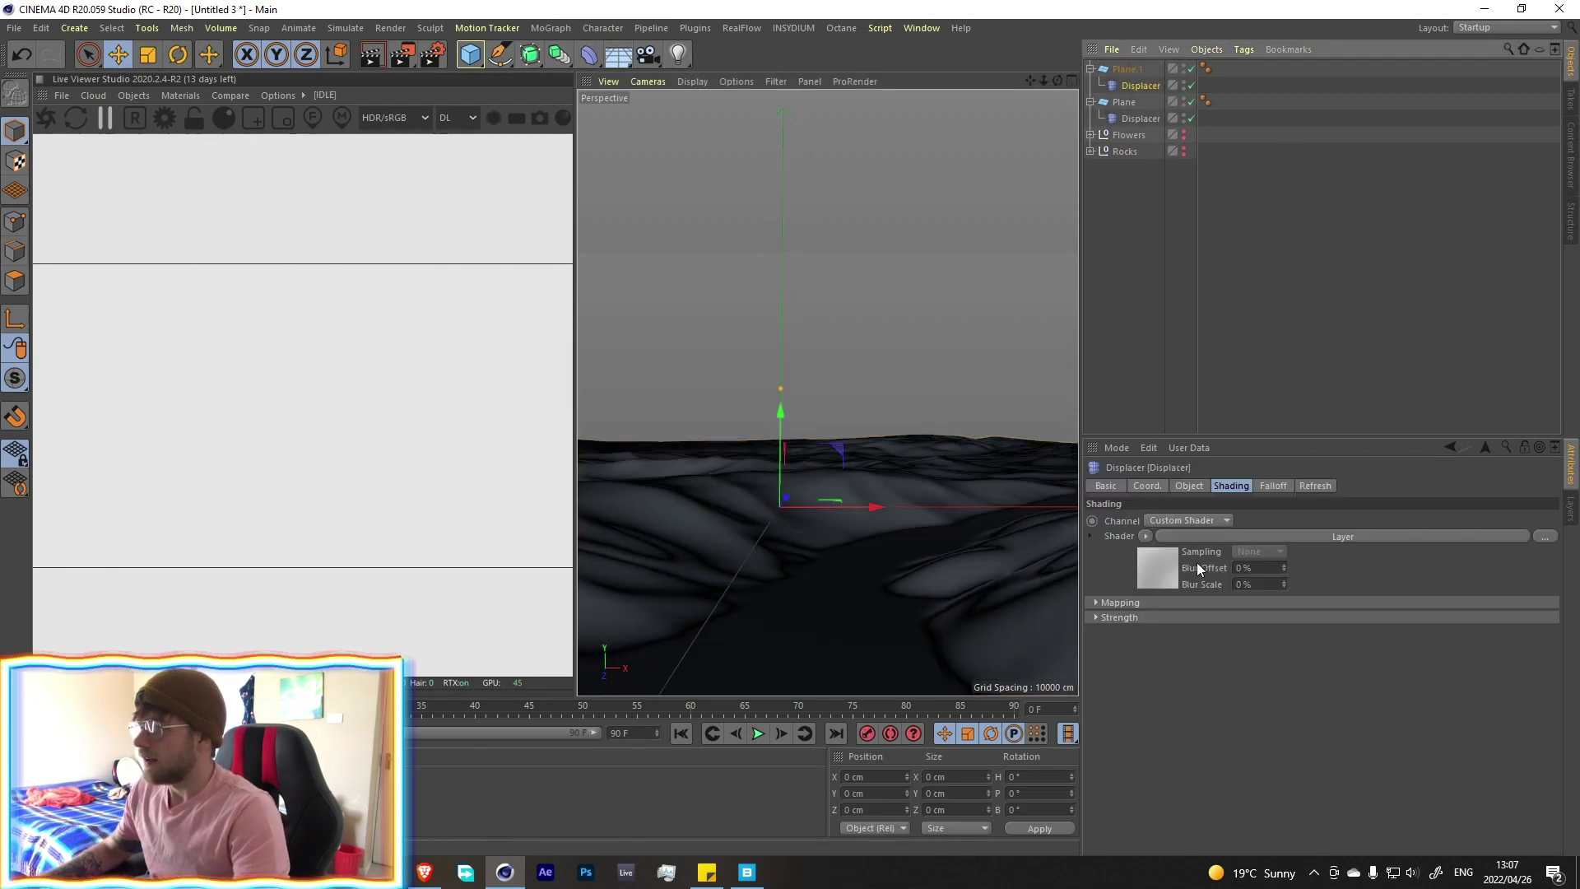
pyautogui.rightClick(1158, 565)
pyautogui.click(1164, 117)
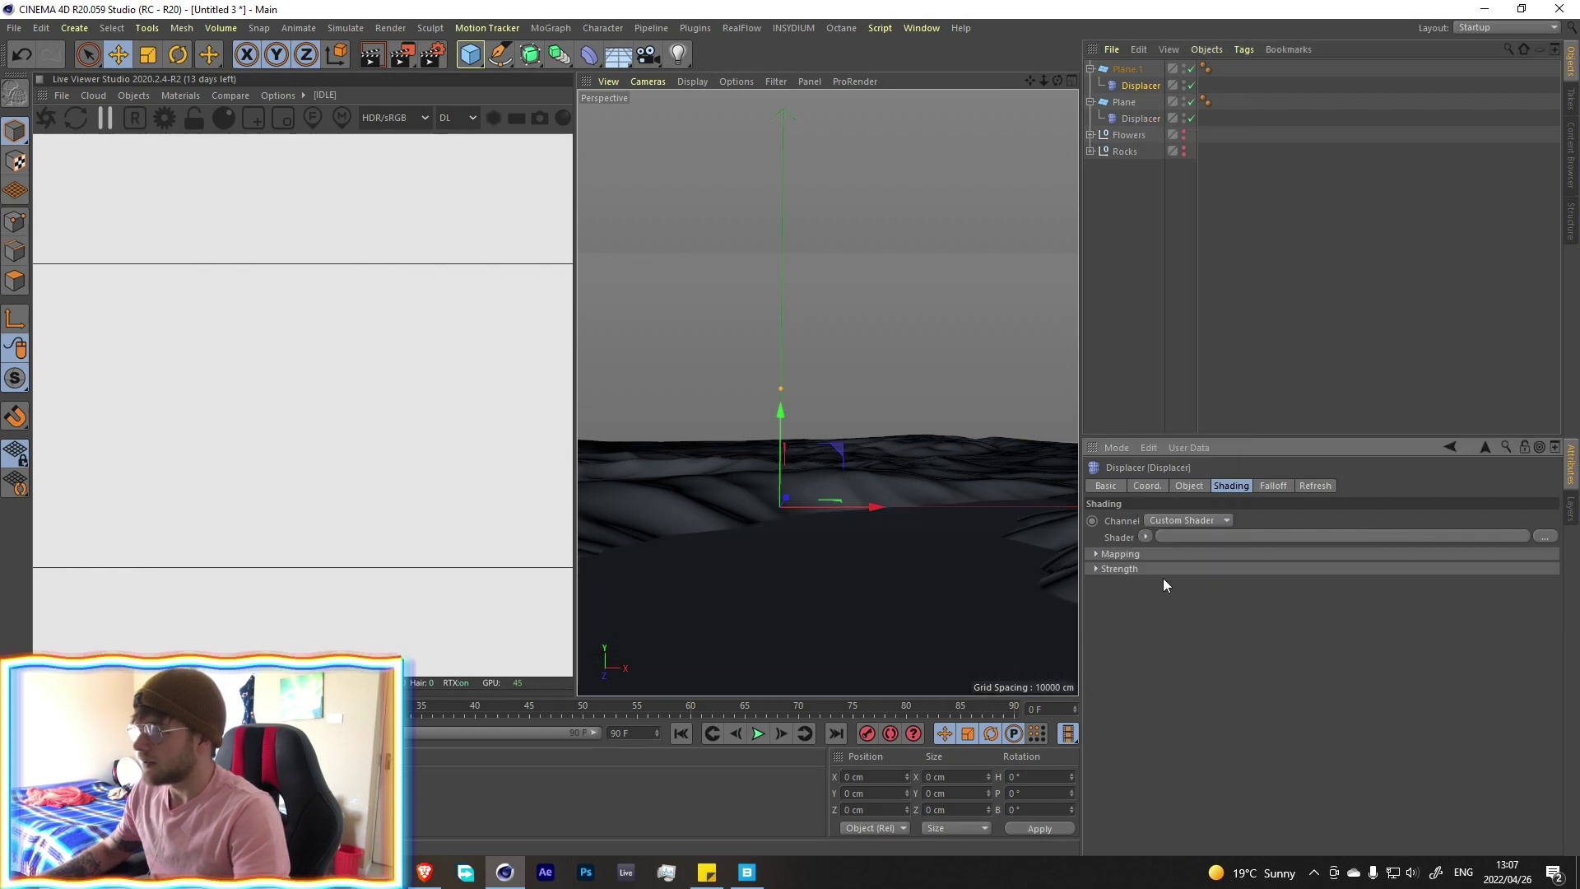
pyautogui.click(1147, 539)
pyautogui.click(1165, 312)
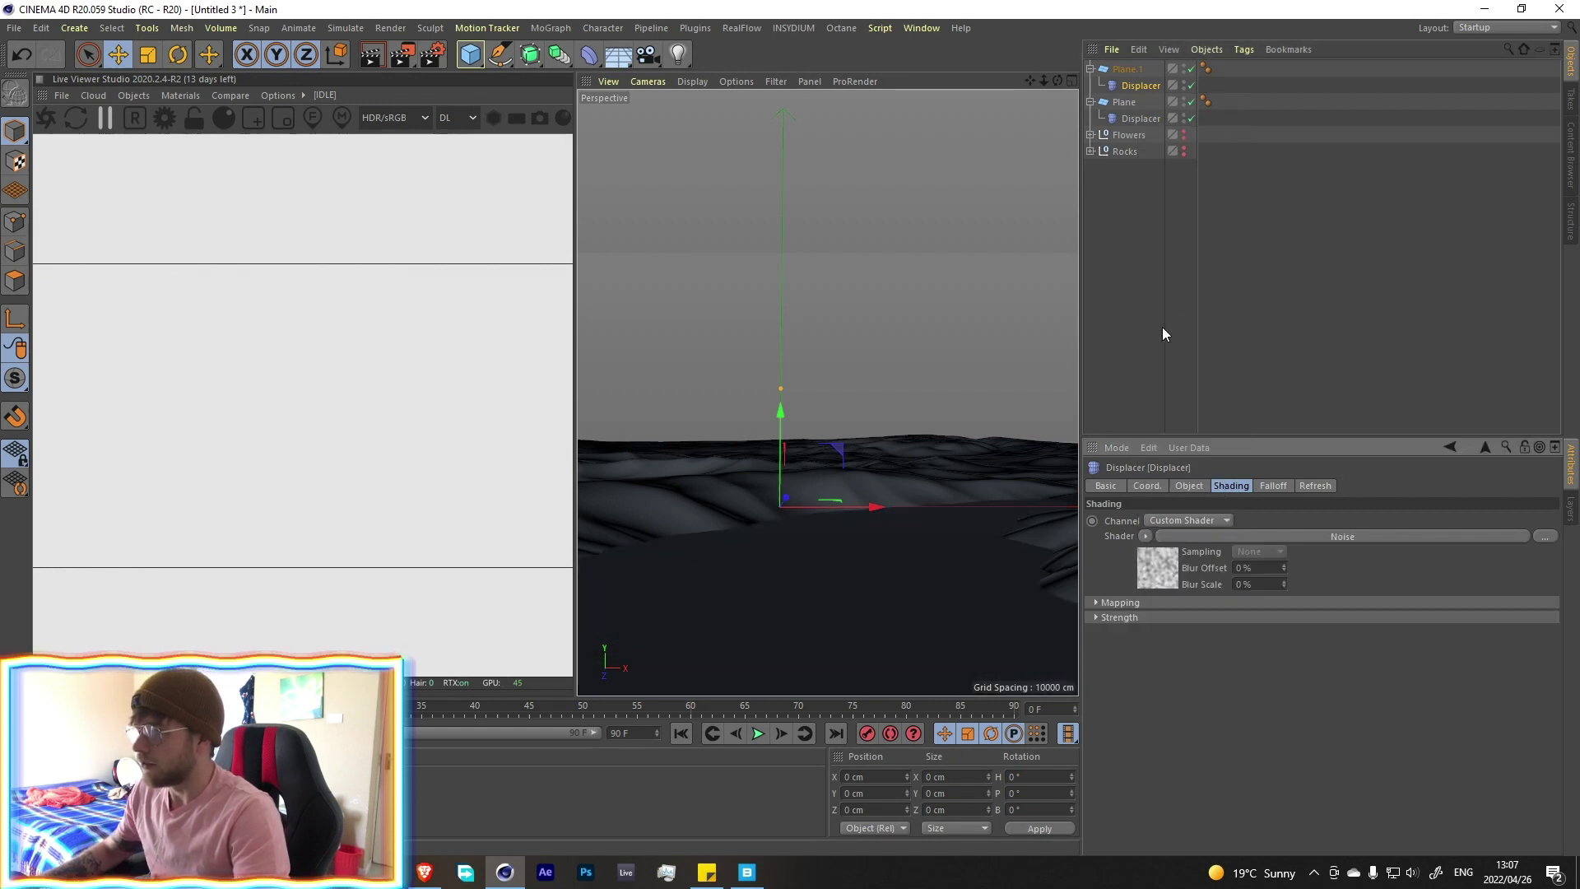
# Set the height of the copied plane's Displacer to 0.5 cm
pyautogui.click(1191, 486)
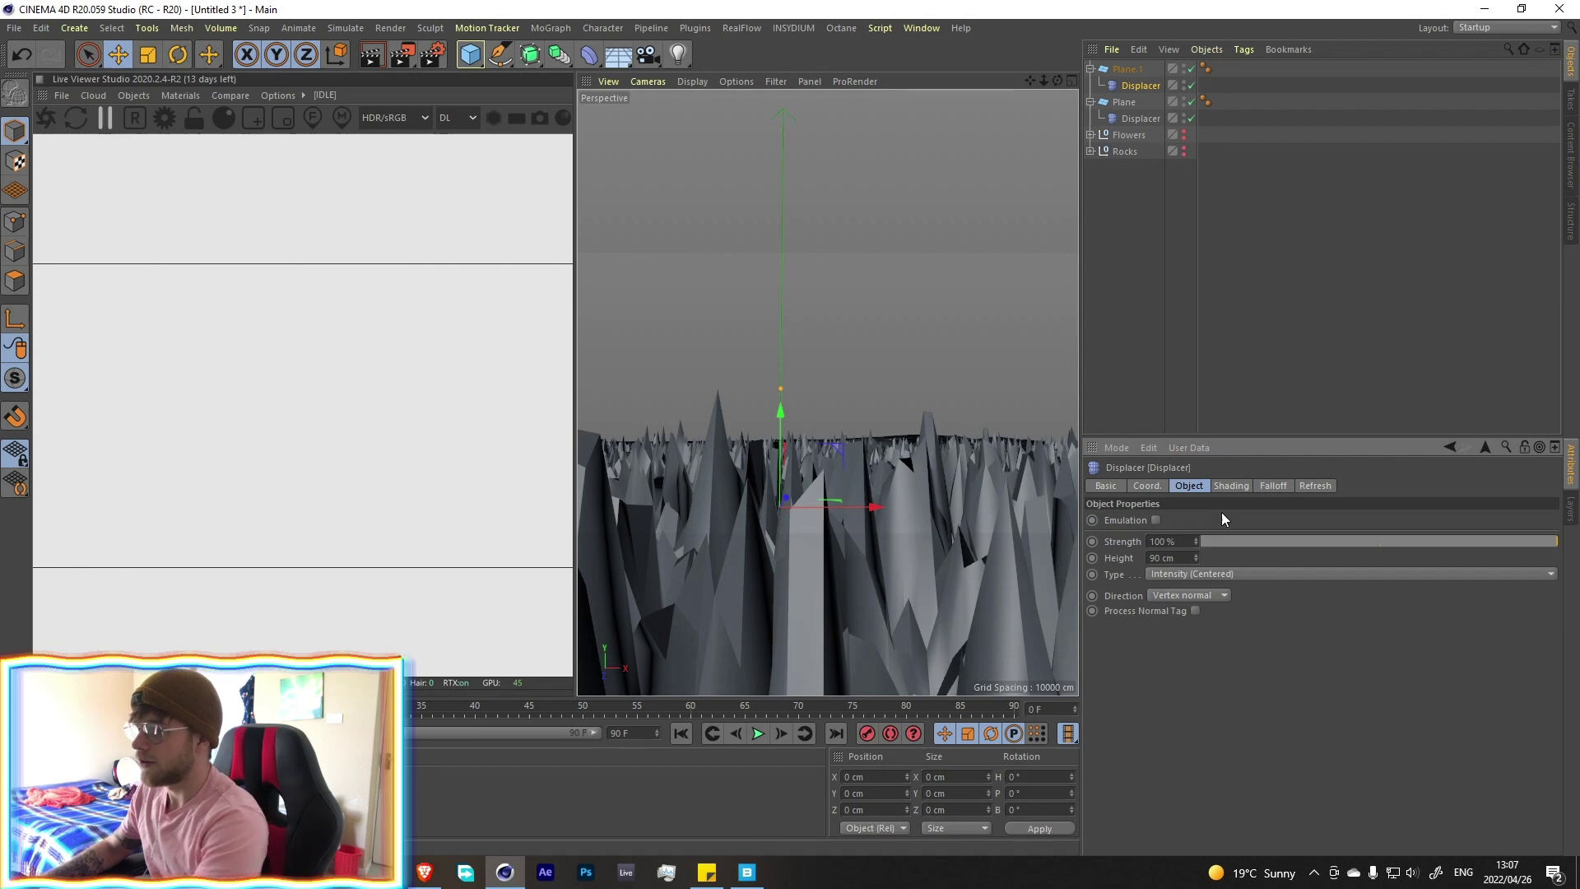
pyautogui.doubleClick(1195, 558)
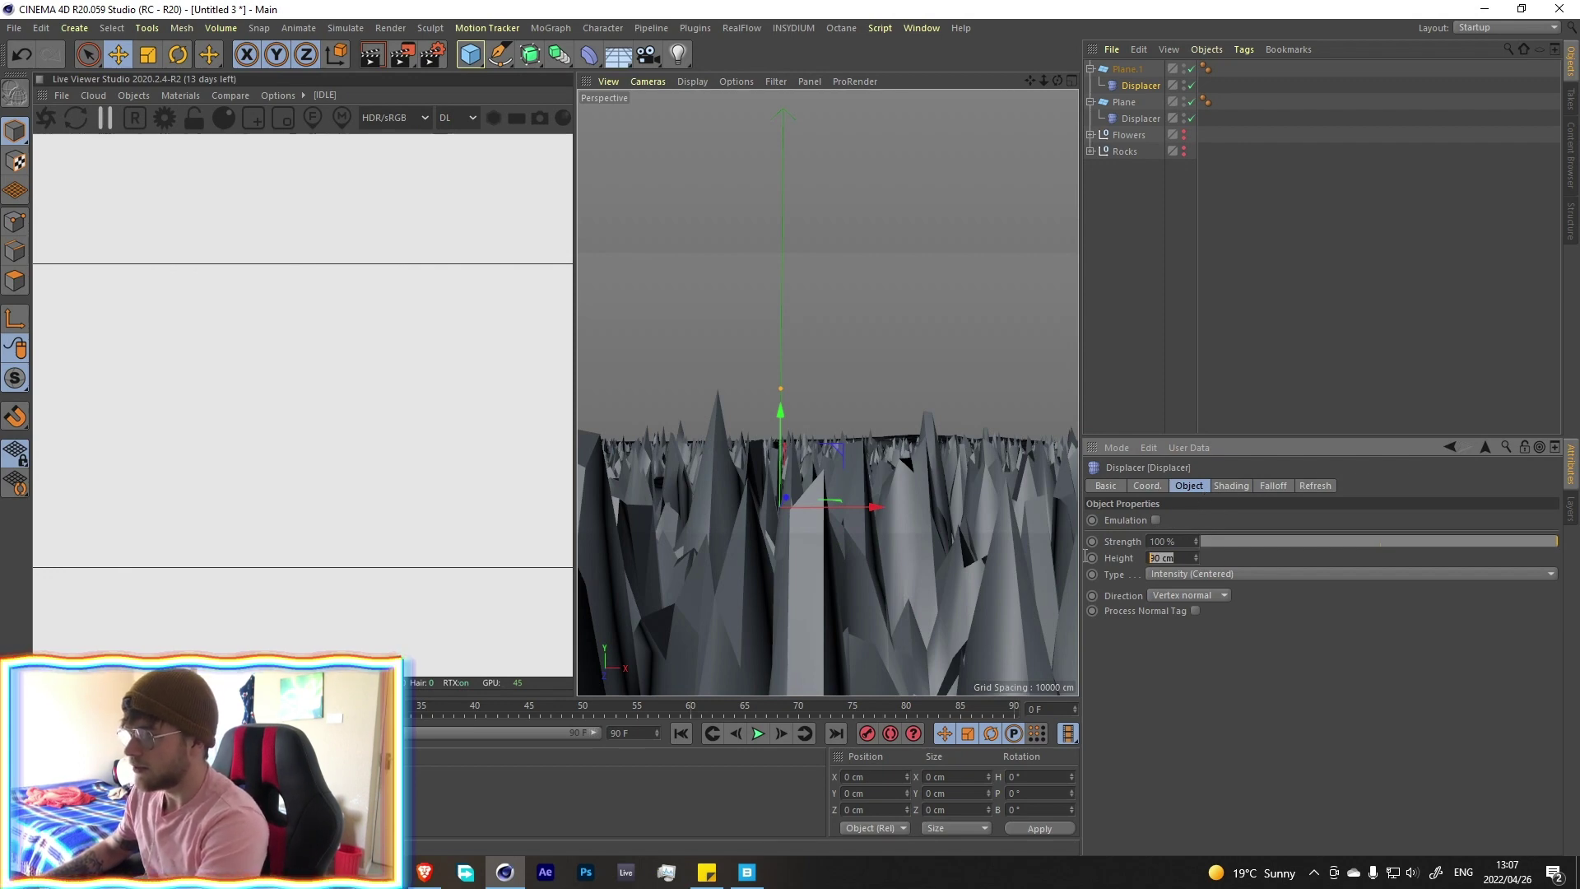
pyautogui.write('2')
pyautogui.press('BackSpace')
pyautogui.write('5')
pyautogui.press('Return')
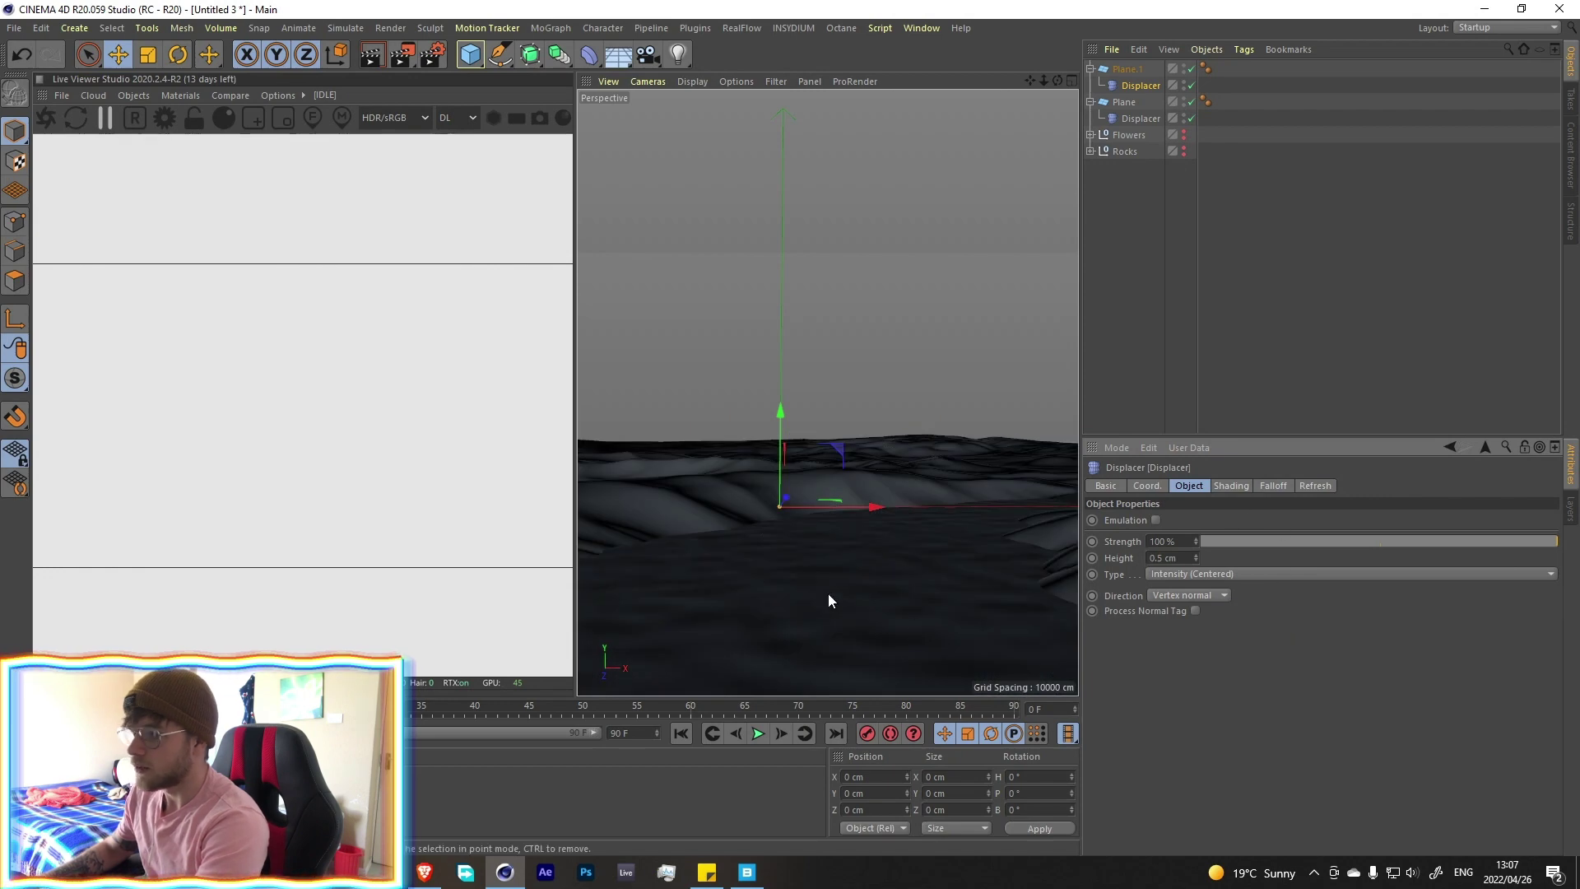
# Clear the shader of the copied plane's Displacer and assign a fresh Noise shader
pyautogui.click(1231, 485)
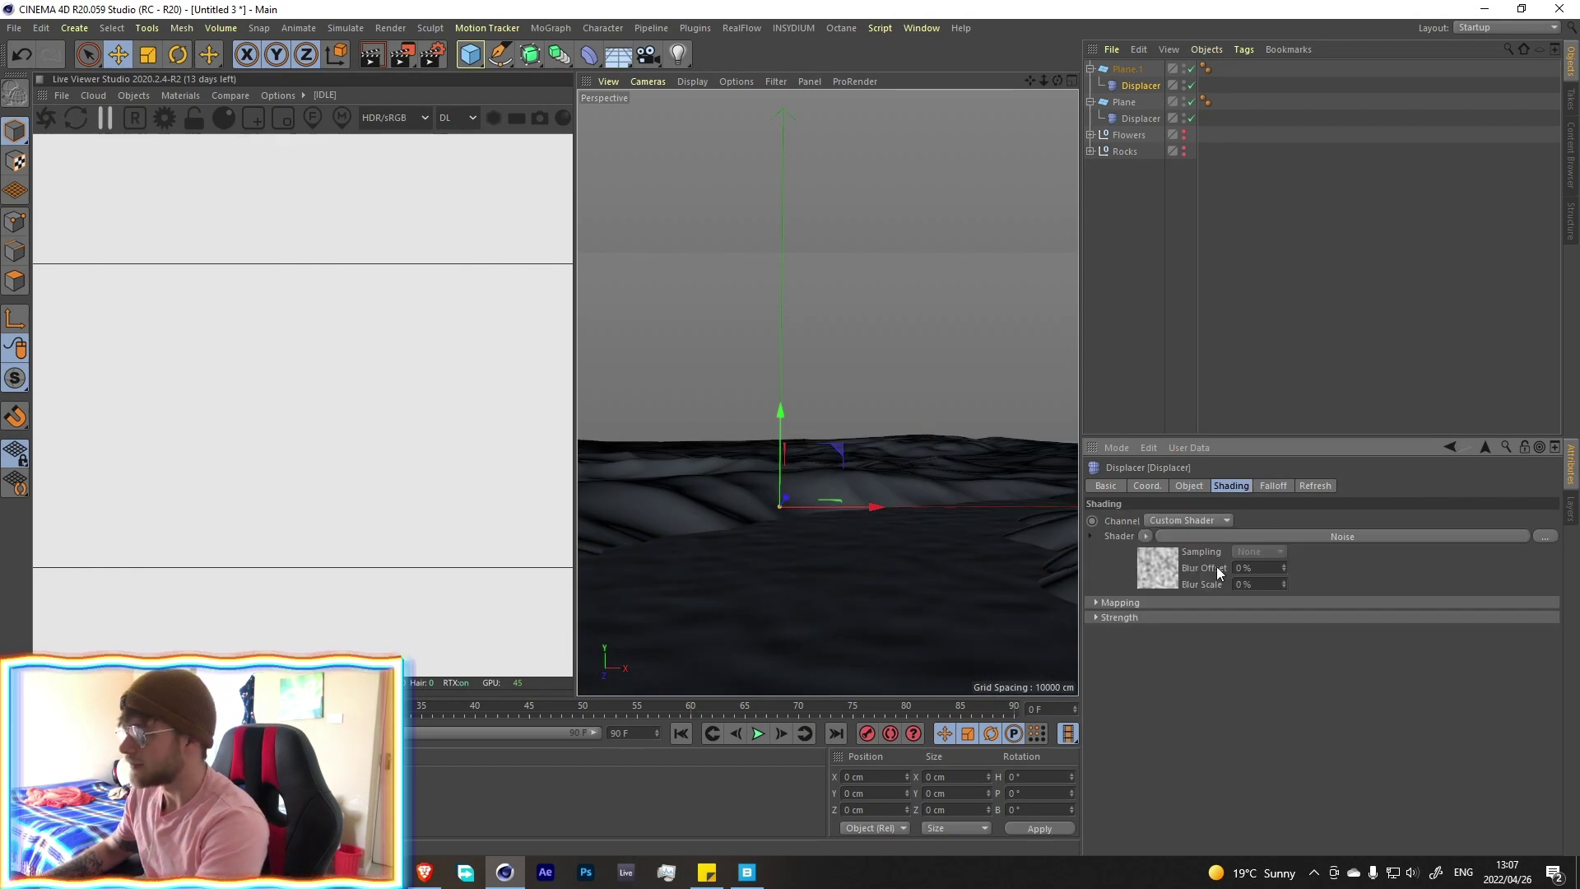
pyautogui.click(1145, 536)
pyautogui.click(1149, 113)
pyautogui.click(1145, 536)
pyautogui.click(1159, 311)
# Set the copied plane's noise animation speed to 0.5 and play the timeline to preview the motion
pyautogui.click(1151, 572)
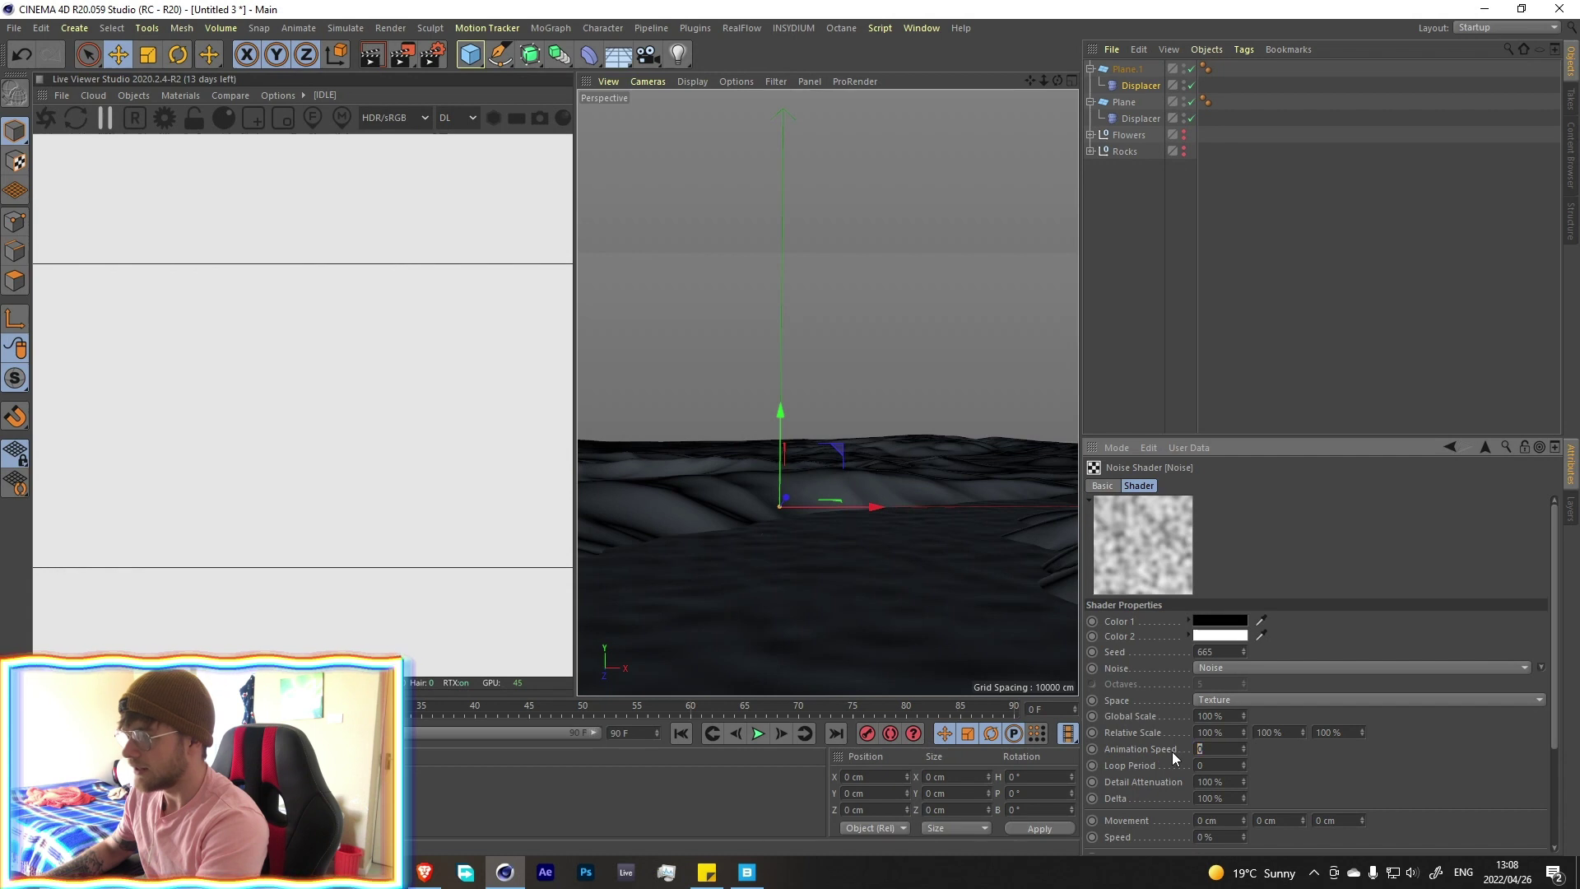
pyautogui.write('0.5')
pyautogui.press('Return')
pyautogui.click(758, 734)
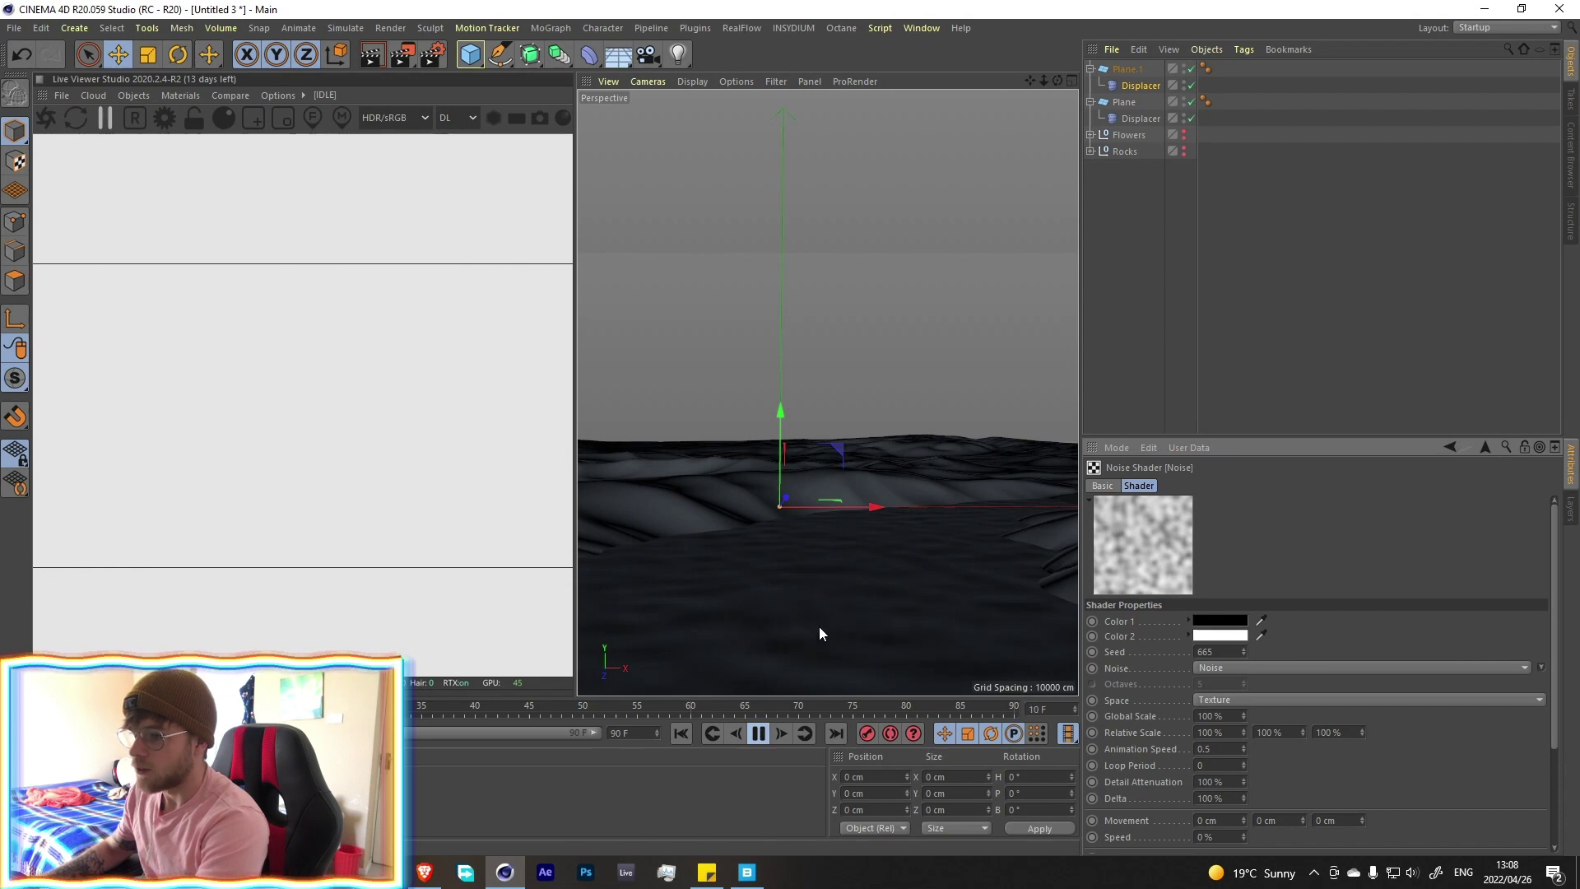
# Stop the playback, return to the first frame and set the copied plane's Displacer height to 0.2 cm
pyautogui.click(757, 733)
pyautogui.click(757, 734)
pyautogui.click(683, 735)
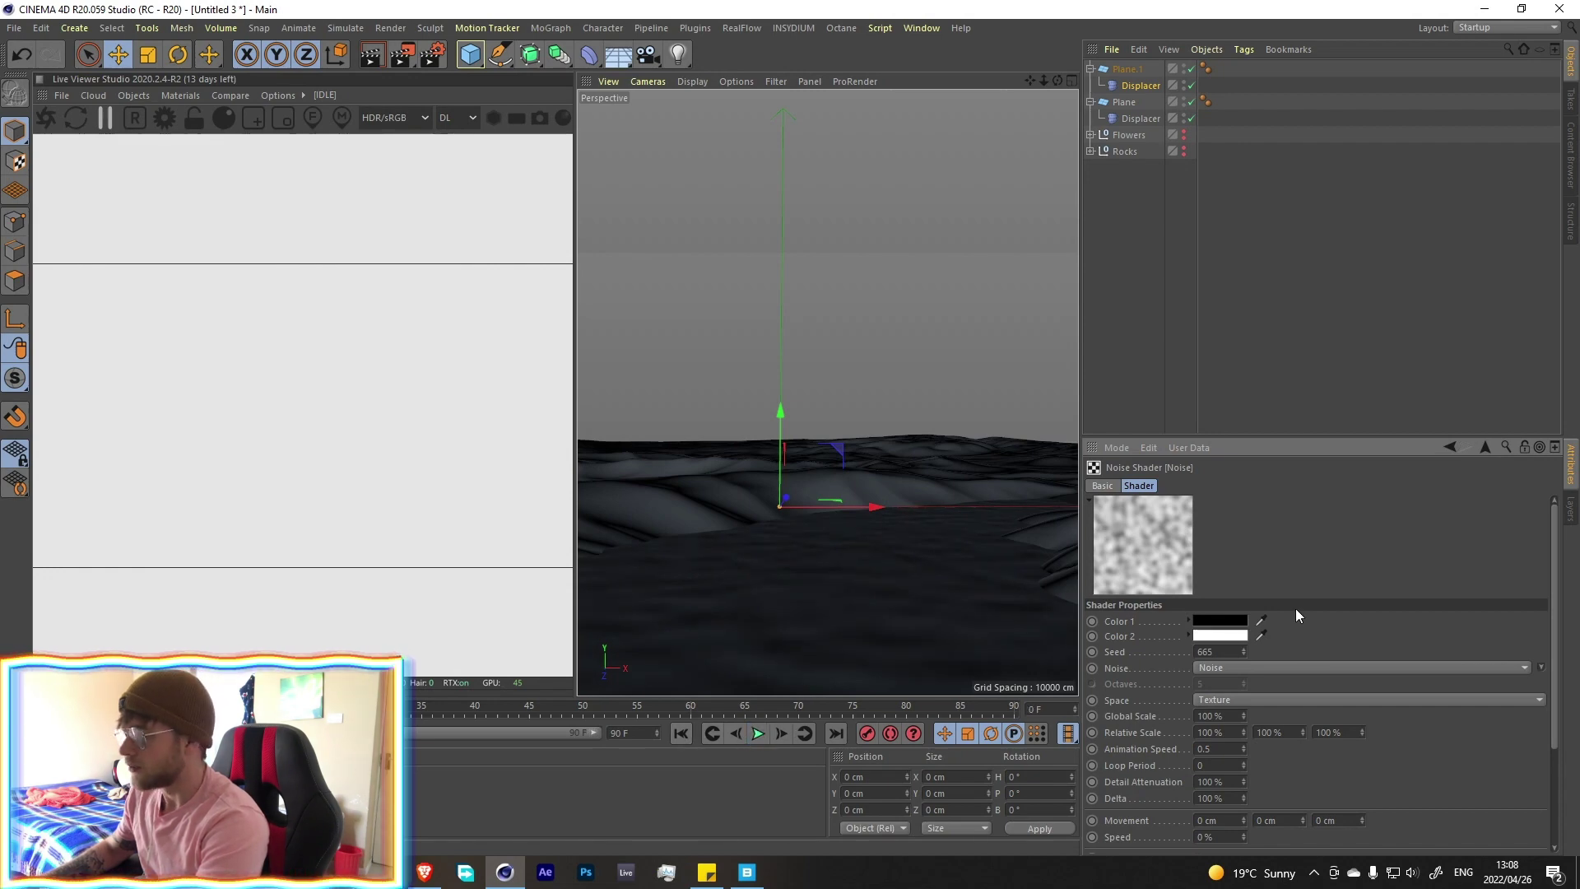
pyautogui.click(1485, 447)
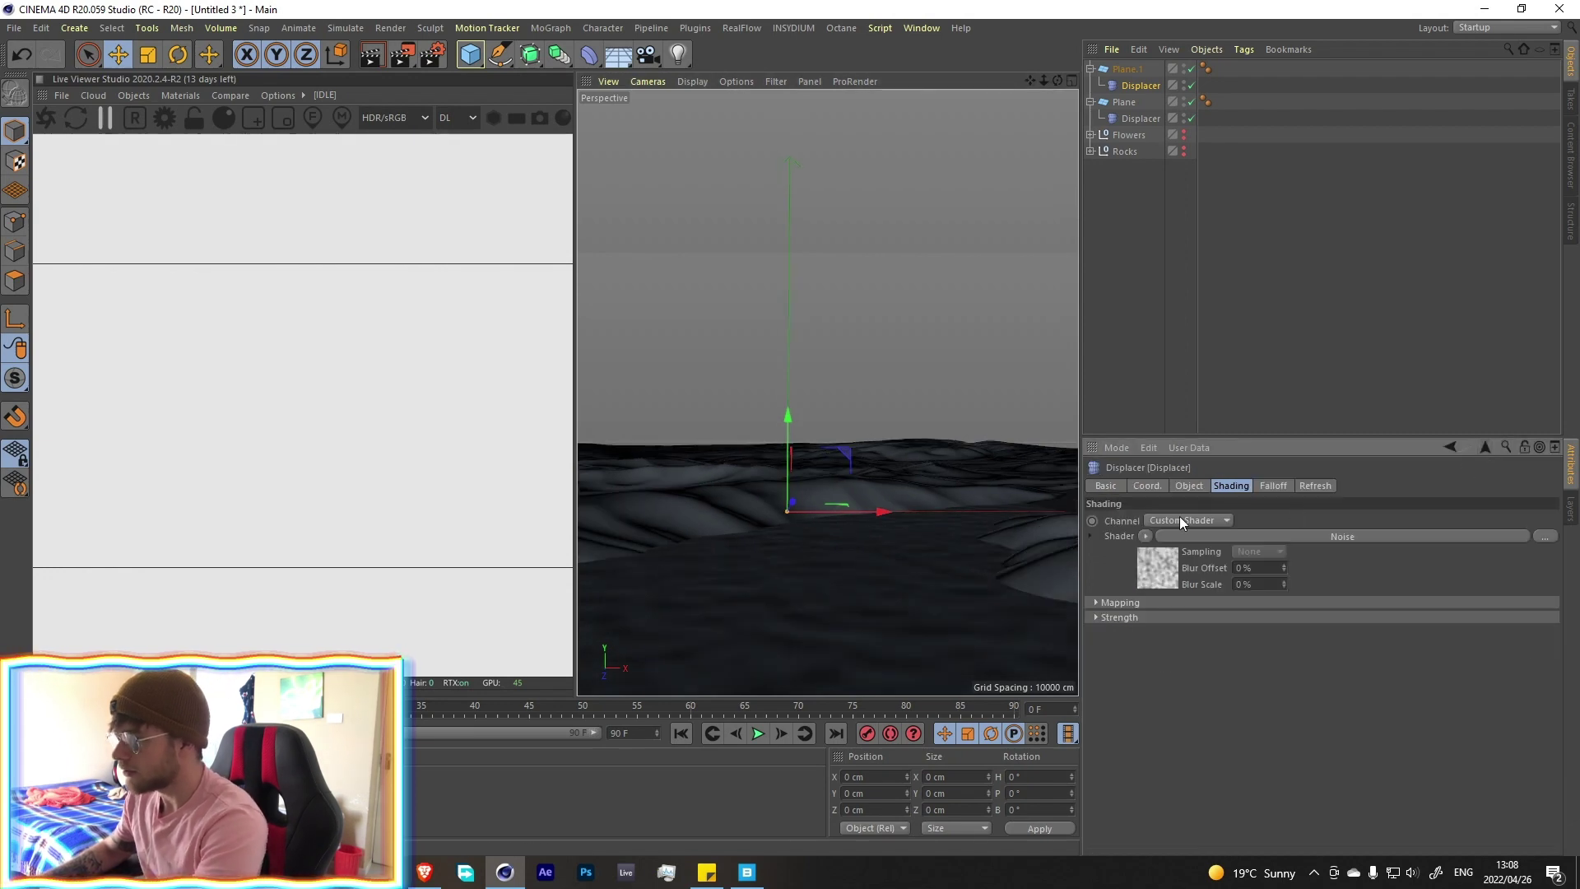
pyautogui.click(1187, 485)
pyautogui.write('2')
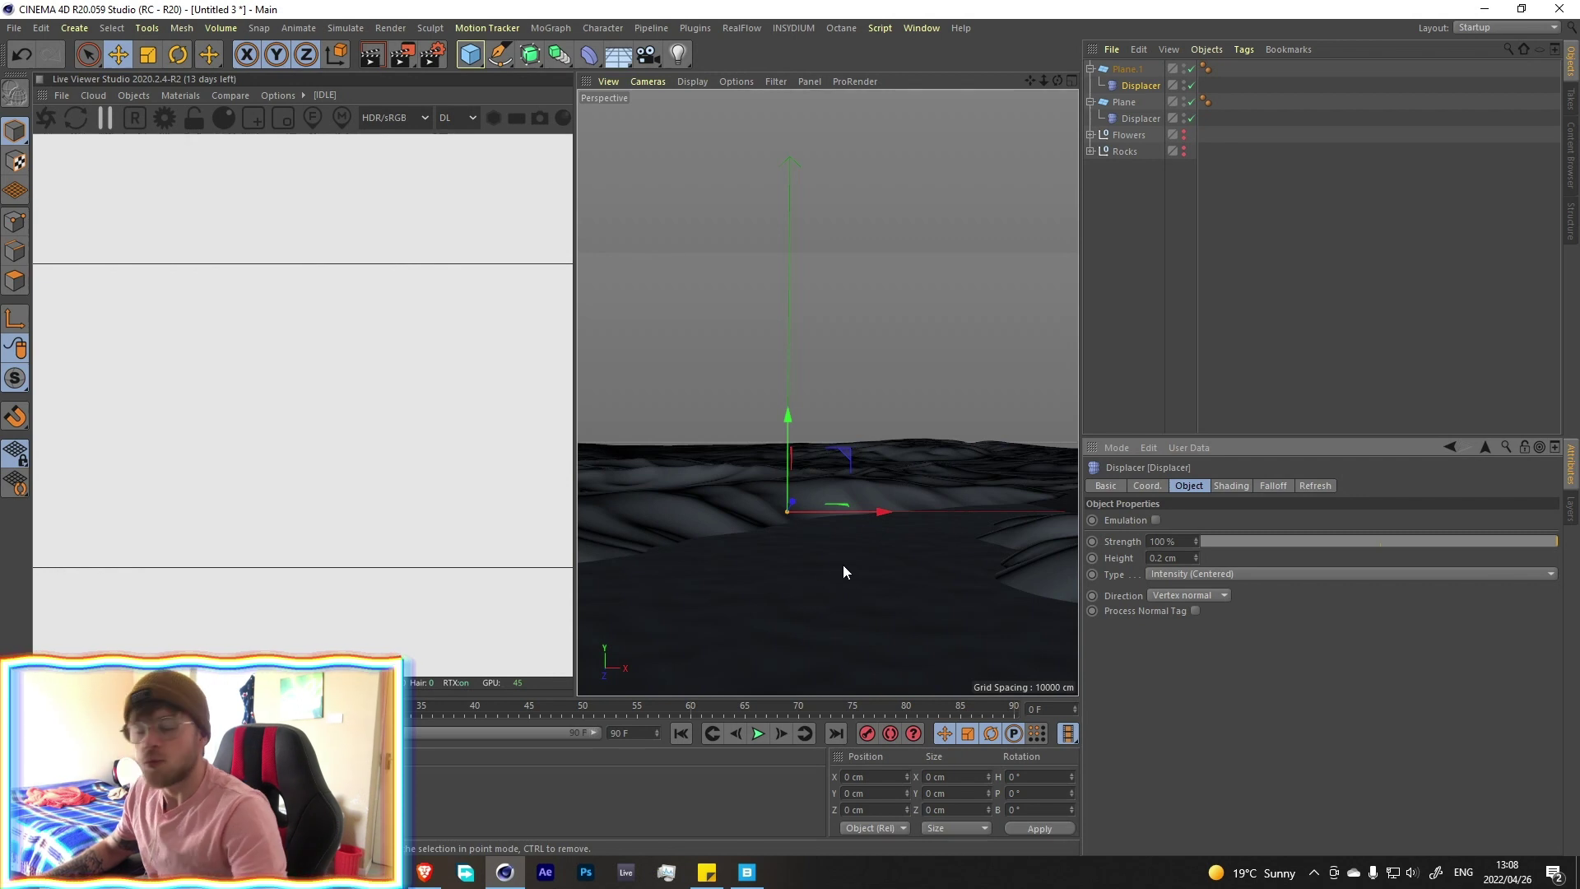
# Raise the copied plane to about 9.8 cm on the Y axis
pyautogui.keyDown('alt'); pyautogui.moveTo(840, 543); pyautogui.dragTo(838, 506); pyautogui.keyUp('alt')
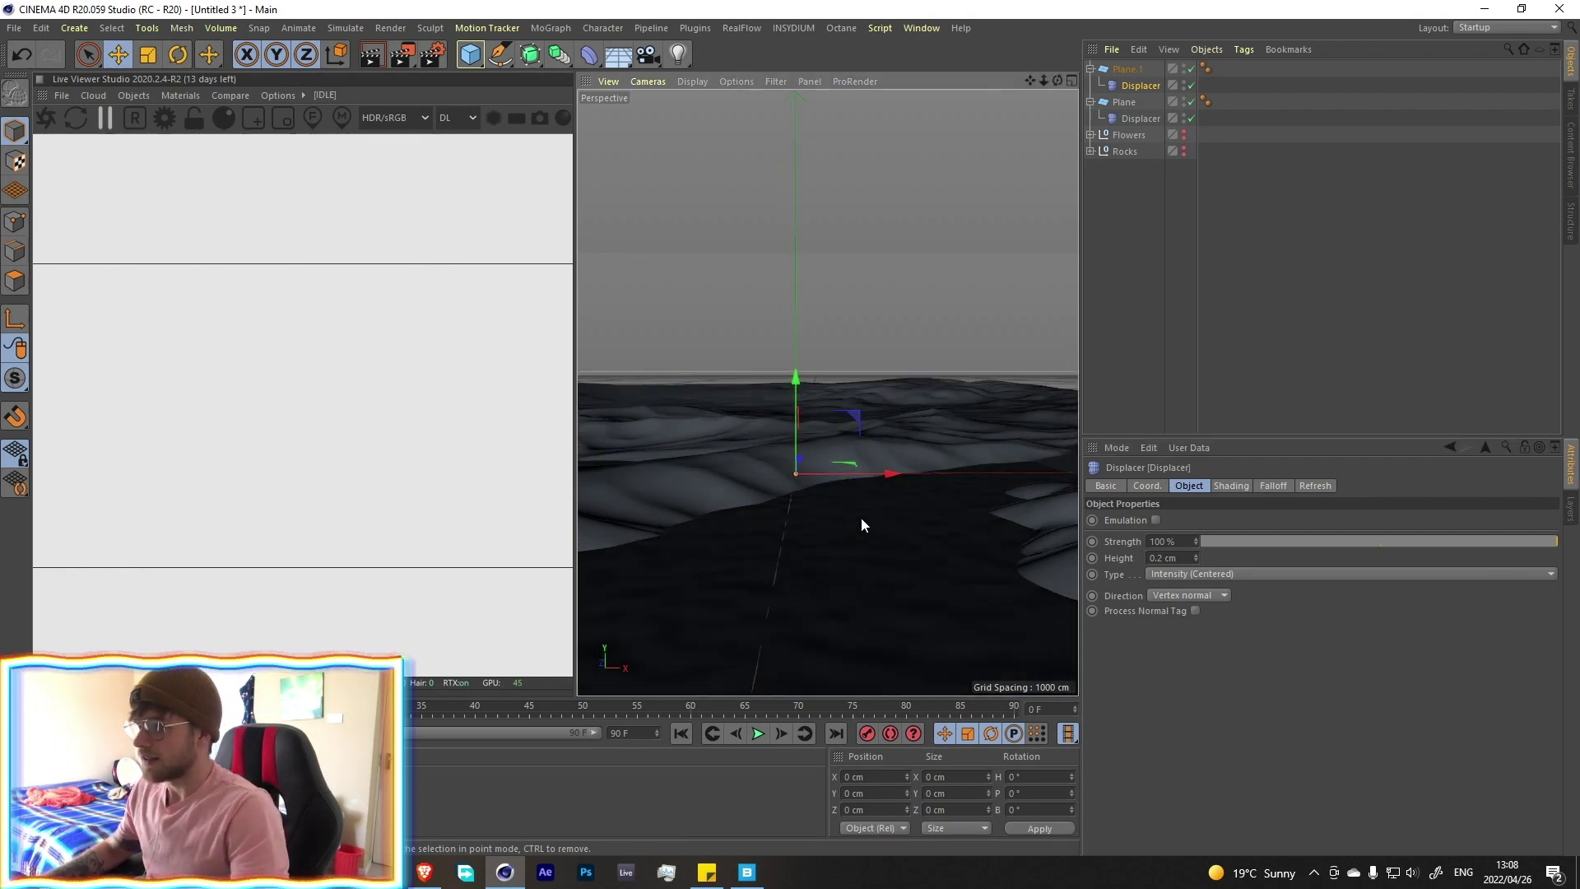
pyautogui.click(1128, 70)
pyautogui.moveTo(793, 387); pyautogui.dragTo(802, 373)
pyautogui.keyDown('alt'); pyautogui.moveTo(805, 427); pyautogui.dragTo(818, 506); pyautogui.keyUp('alt')
pyautogui.keyDown('alt'); pyautogui.moveTo(776, 466); pyautogui.dragTo(794, 462, button='middle'); pyautogui.keyUp('alt')
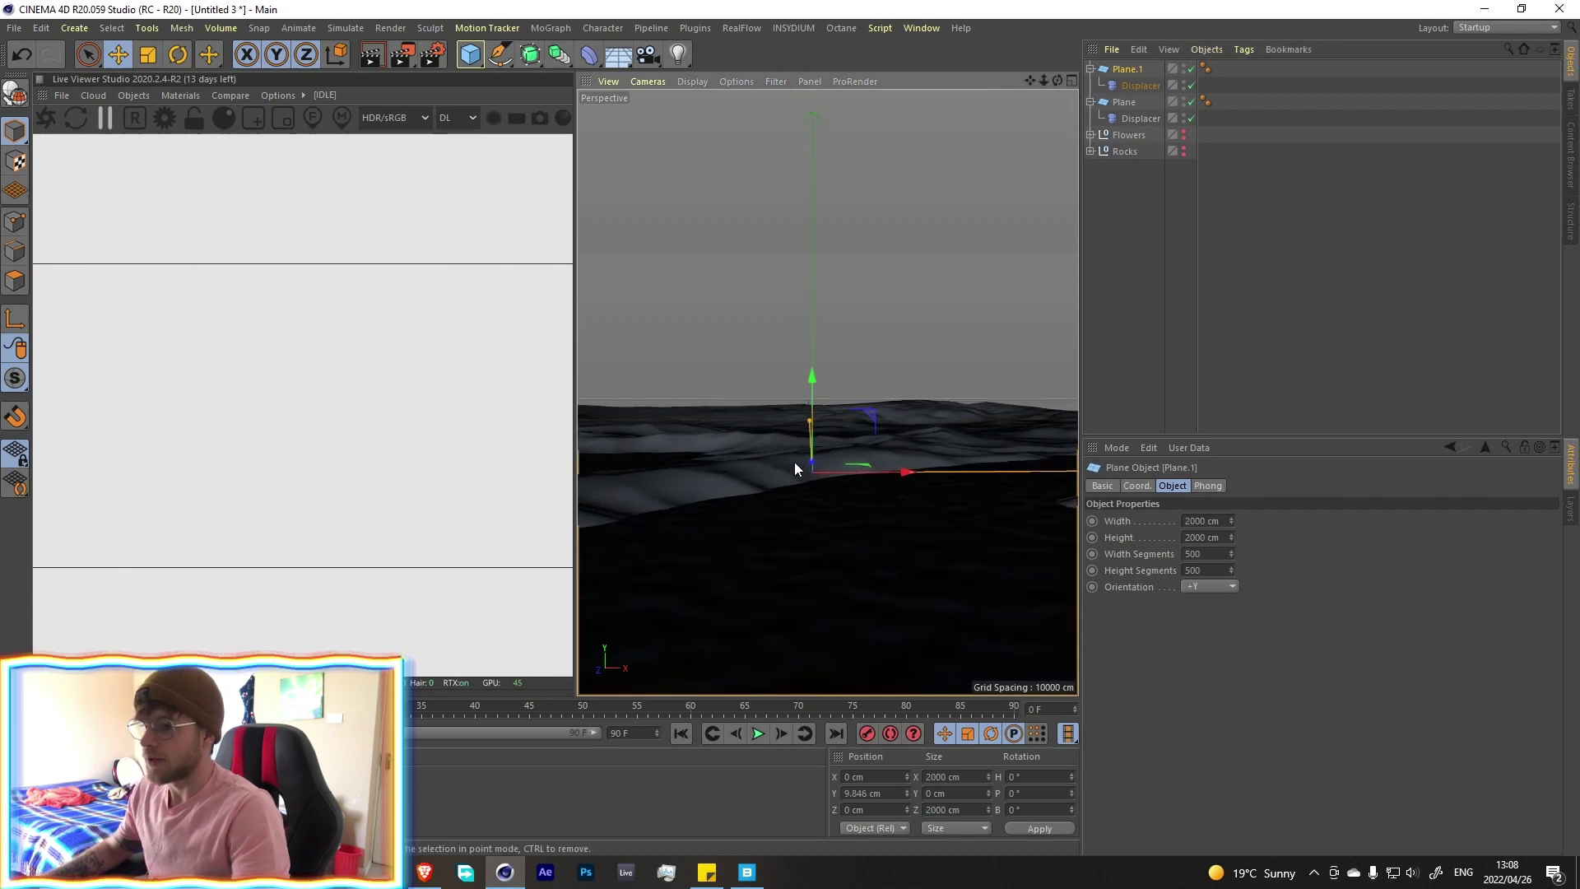
pyautogui.keyDown('alt'); pyautogui.moveTo(864, 472); pyautogui.dragTo(840, 442); pyautogui.keyUp('alt')
# Add a Landscape object, enlarge it to about 2064 × 1355 cm and place it behind the planes at about X -399, Z 1612 cm
pyautogui.moveTo(470, 54); pyautogui.dragTo(627, 194)
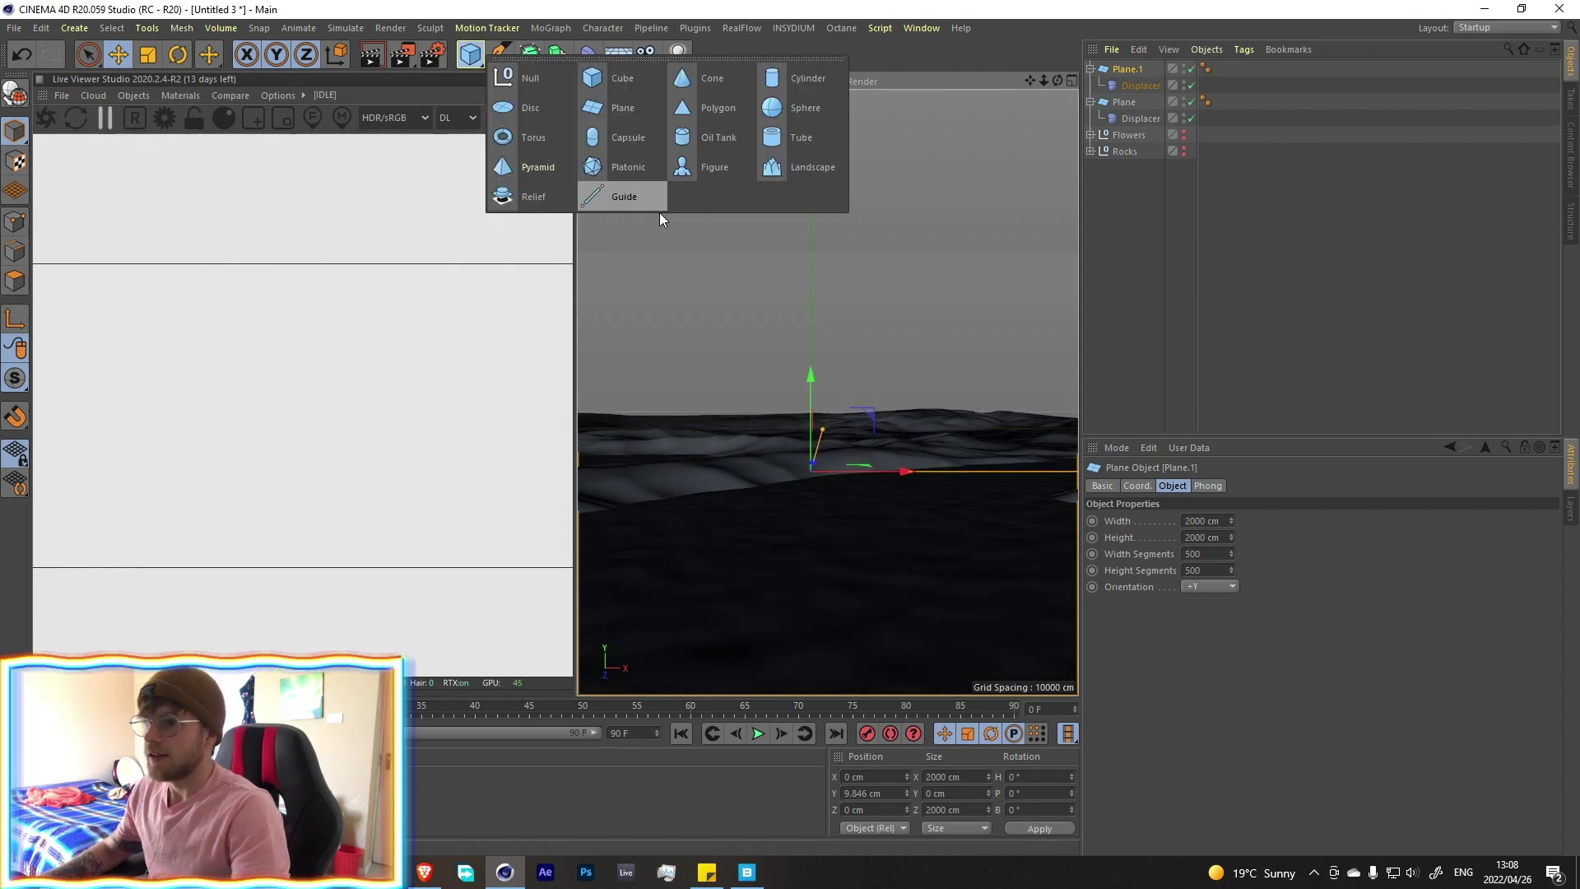
pyautogui.click(795, 175)
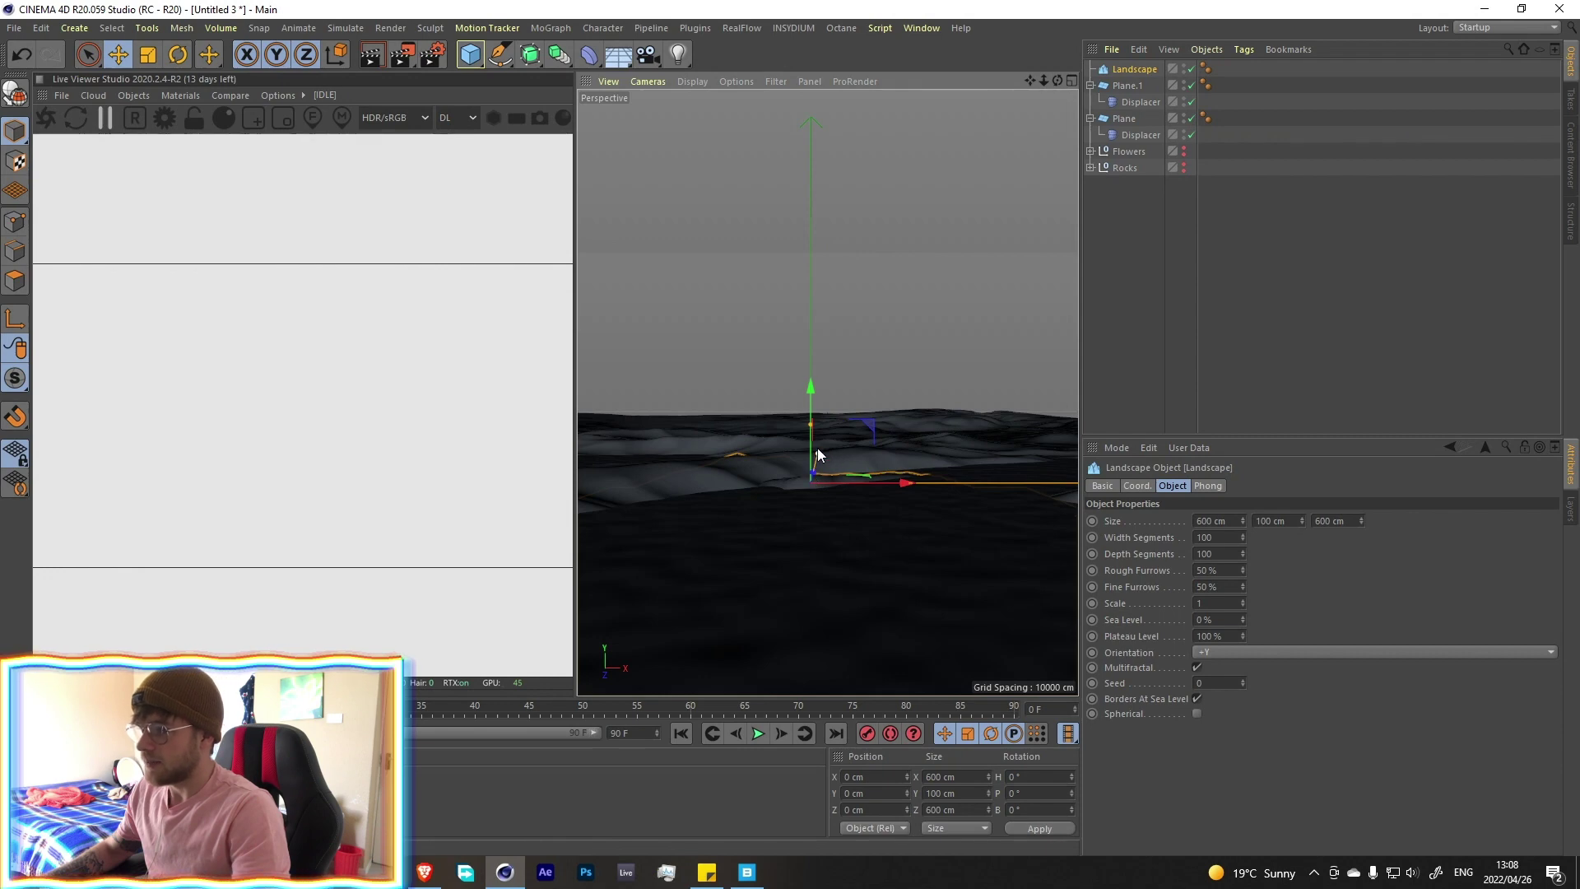
pyautogui.middleClick(930, 229)
pyautogui.middleClick(932, 219)
pyautogui.keyDown('alt'); pyautogui.moveTo(925, 218); pyautogui.dragTo(910, 387, button='middle'); pyautogui.keyUp('alt')
pyautogui.moveTo(902, 316); pyautogui.dragTo(902, 153)
pyautogui.moveTo(928, 243); pyautogui.dragTo(1004, 241)
pyautogui.moveTo(900, 212); pyautogui.dragTo(911, 173)
pyautogui.moveTo(947, 241); pyautogui.dragTo(905, 233)
pyautogui.middleClick(856, 247)
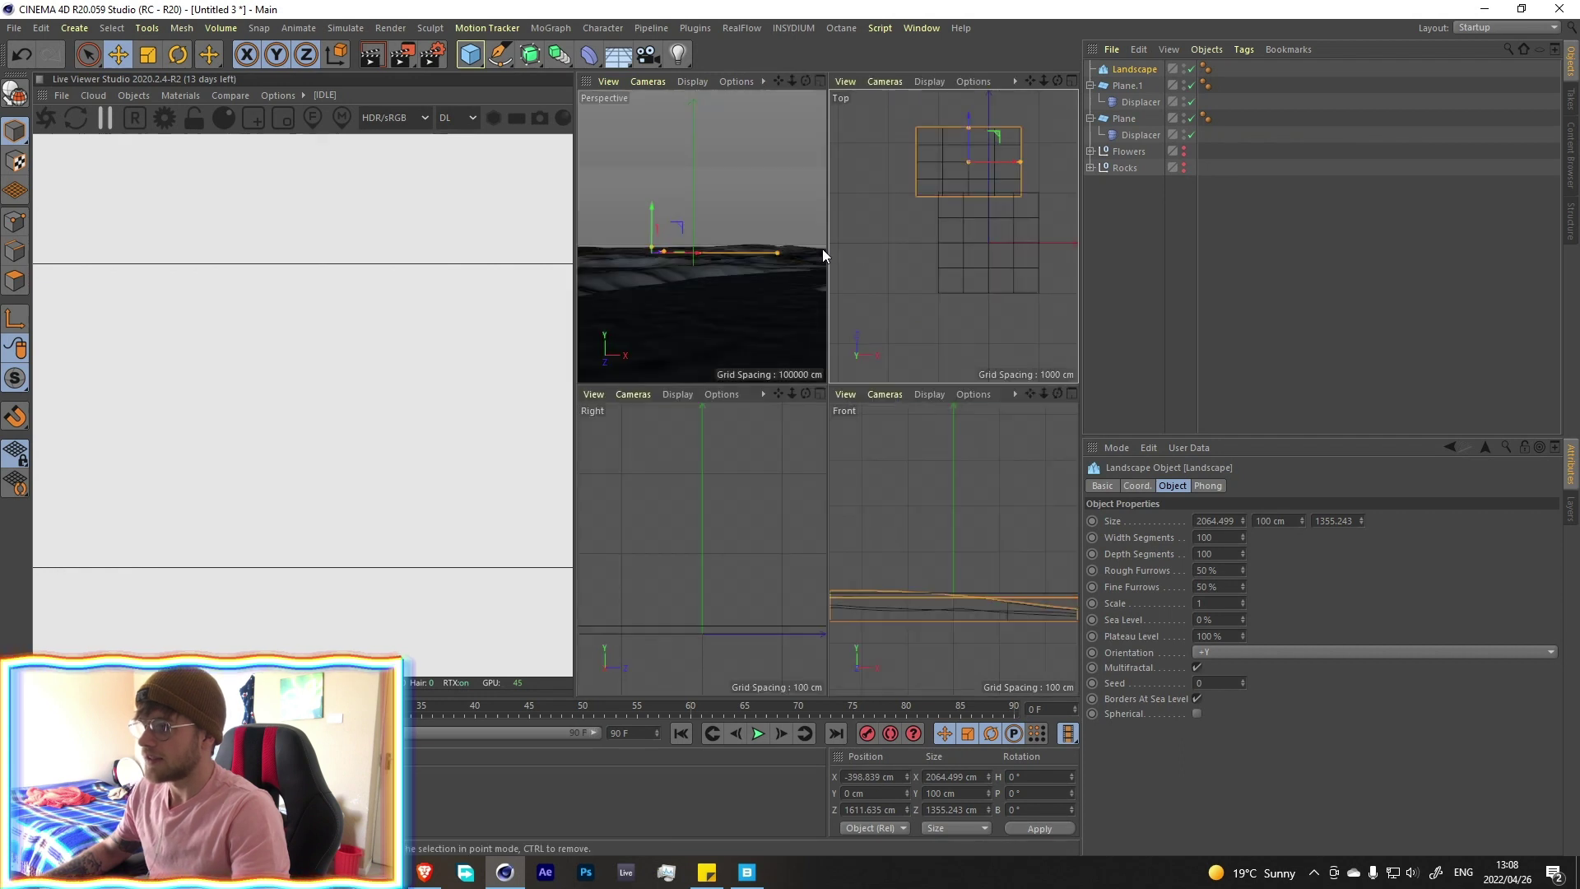
# Heighten the landscape to about 382 cm, raised to about Y 128 cm, and set its seed to 4
pyautogui.middleClick(698, 321)
pyautogui.moveTo(723, 409); pyautogui.dragTo(733, 319)
pyautogui.click(1244, 680)
pyautogui.click(1244, 681)
pyautogui.click(1243, 680)
pyautogui.click(1244, 681)
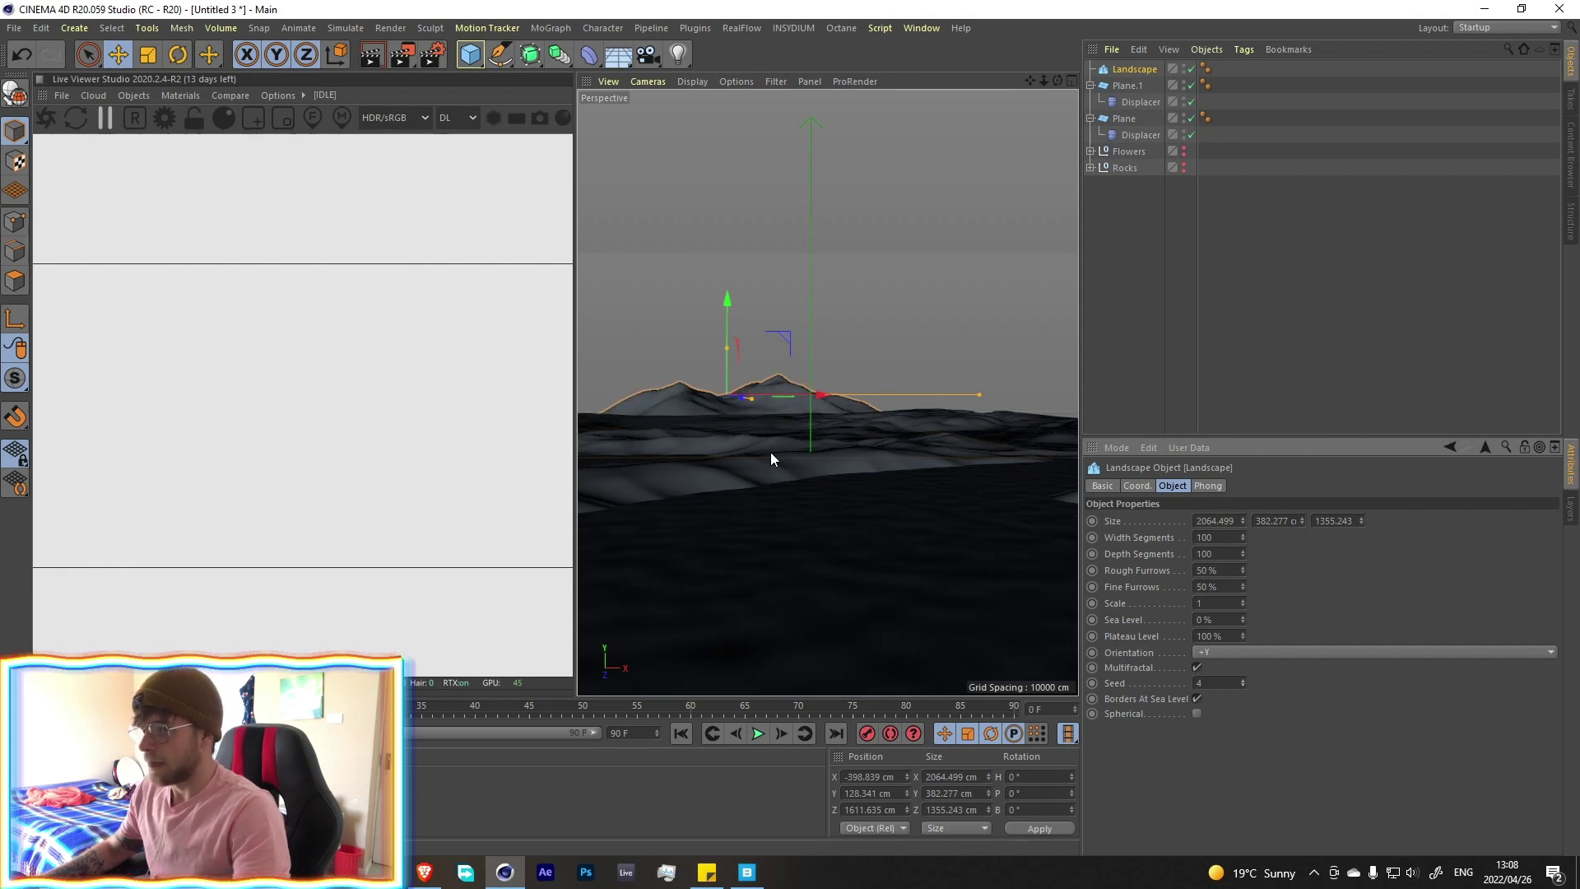
# Set the landscape's rough and fine furrows to 30% and shift it to about X -651 cm
pyautogui.click(1239, 570)
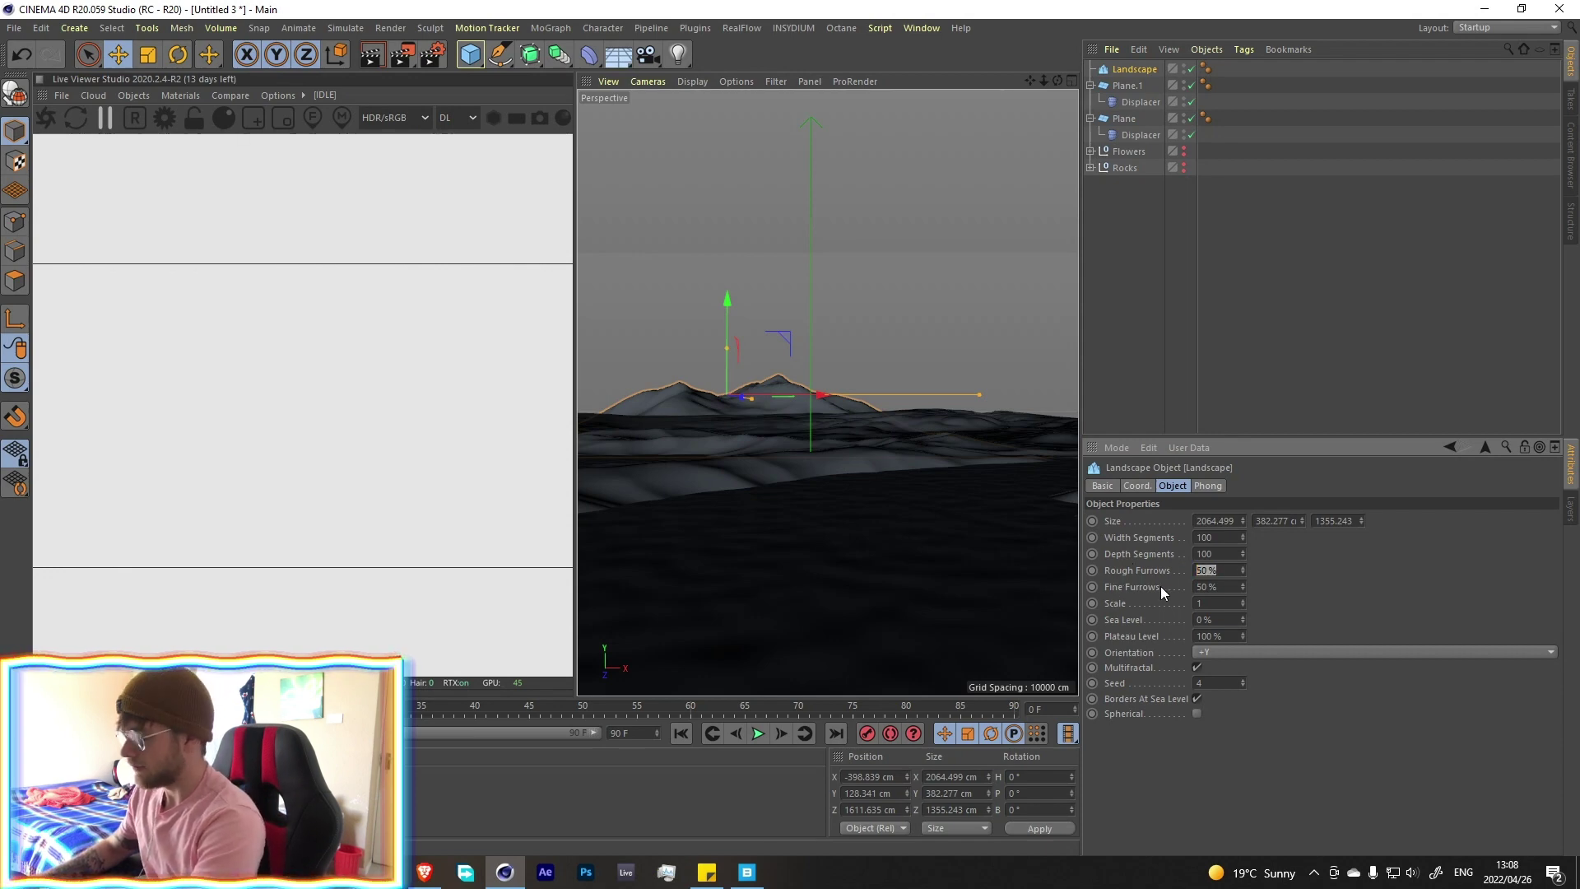
pyautogui.write('30')
pyautogui.click(1227, 587)
pyautogui.write('30')
pyautogui.press('Return')
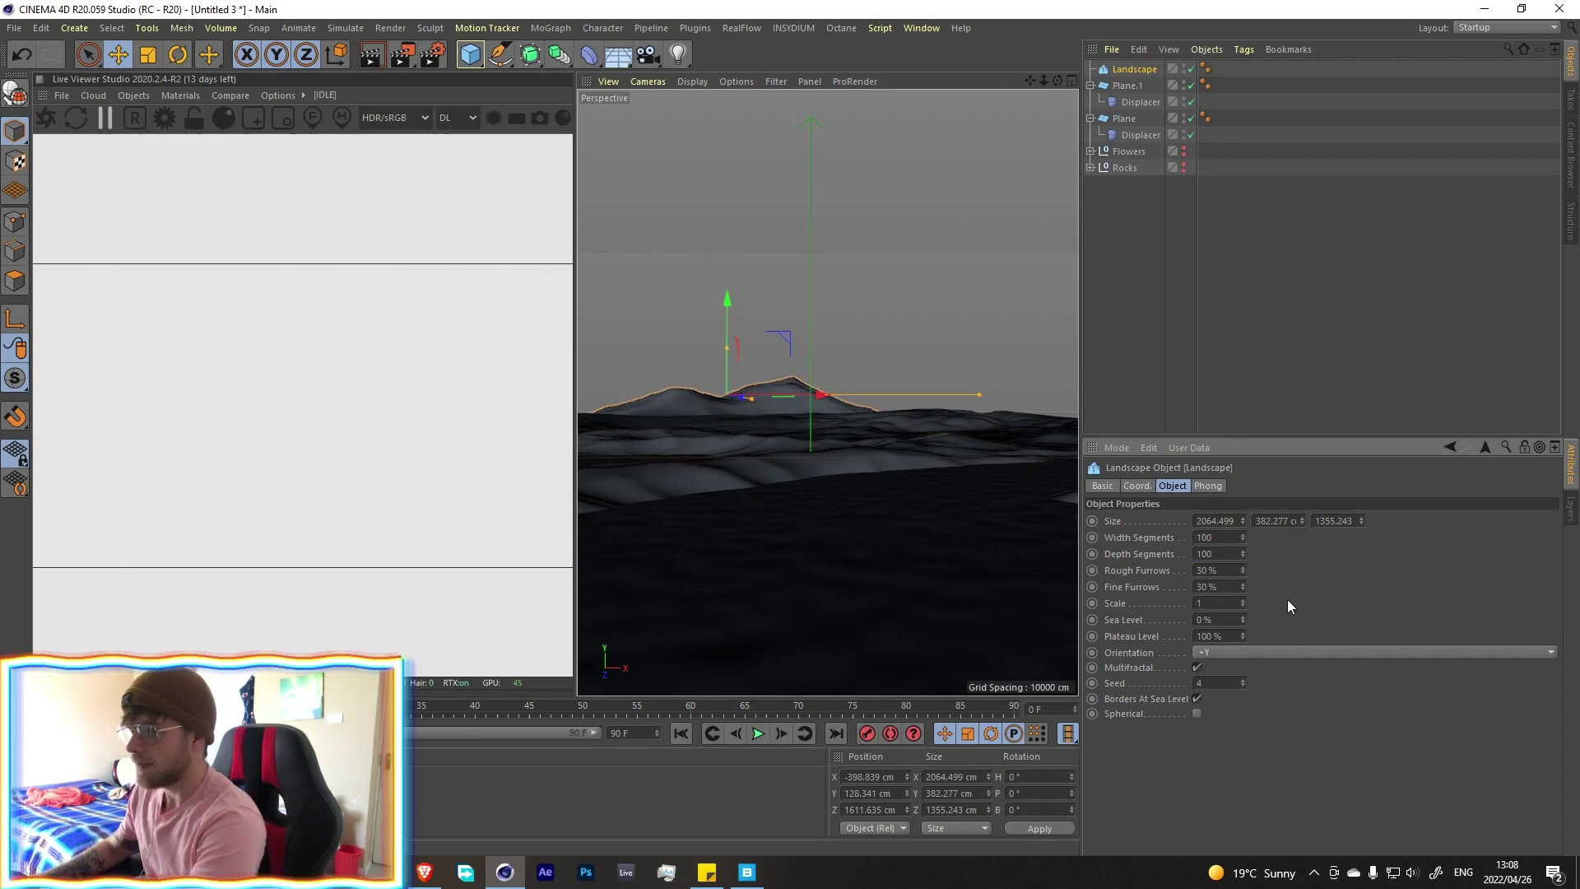
pyautogui.moveTo(816, 392); pyautogui.dragTo(757, 388)
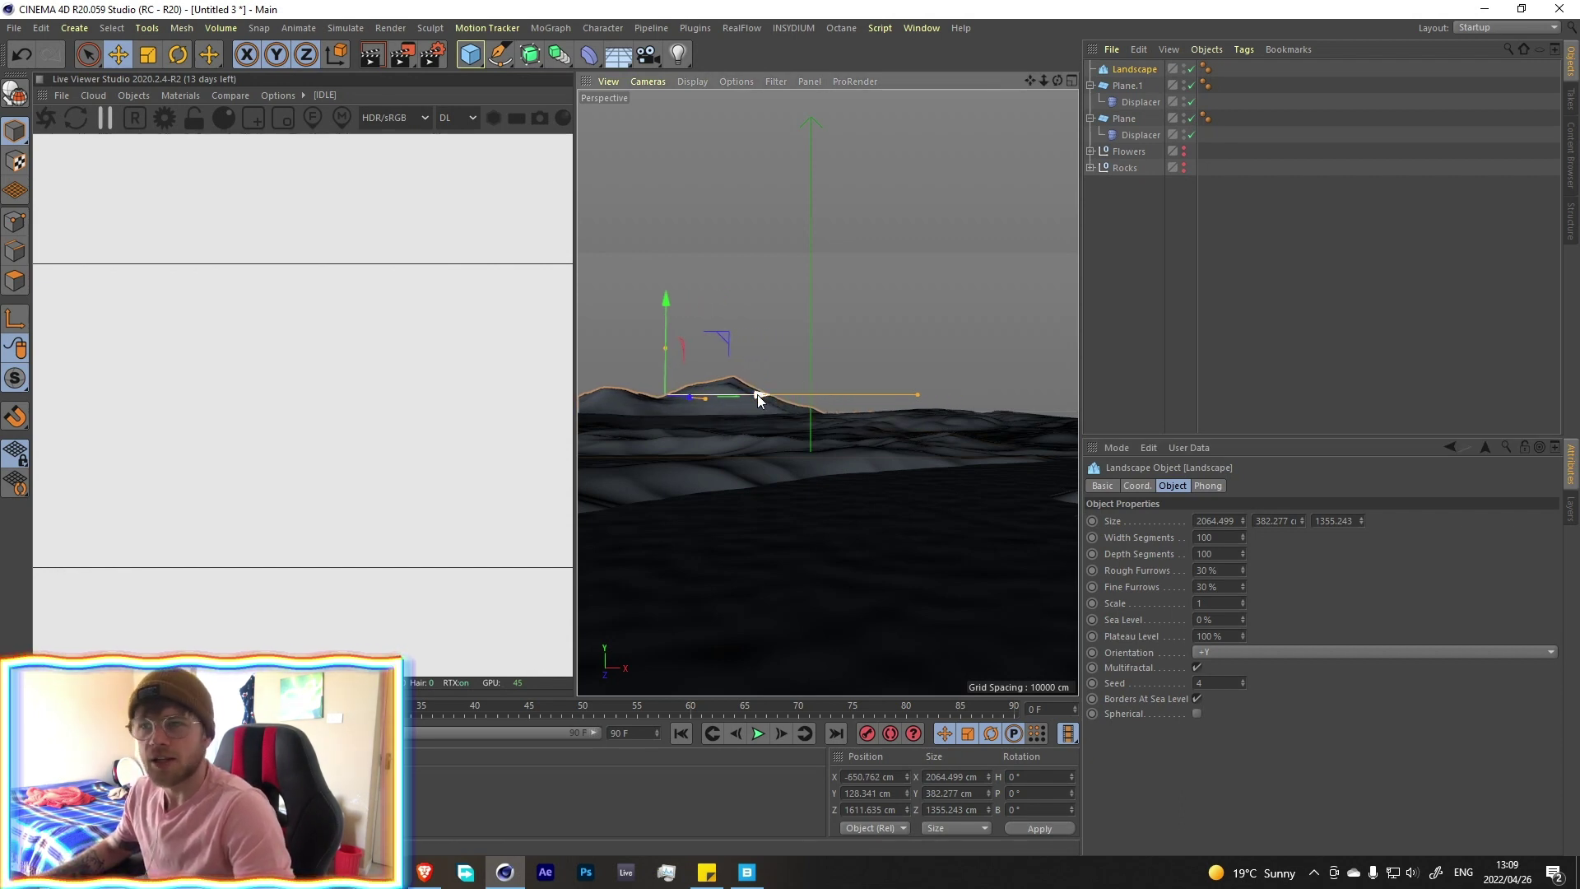
# Duplicate the landscape, set the copy's seed to 8 and place it at about X 814, Y 147, Z 2365 cm
pyautogui.keyDown('ctrl'); pyautogui.moveTo(757, 396); pyautogui.dragTo(1054, 399); pyautogui.keyUp('ctrl')
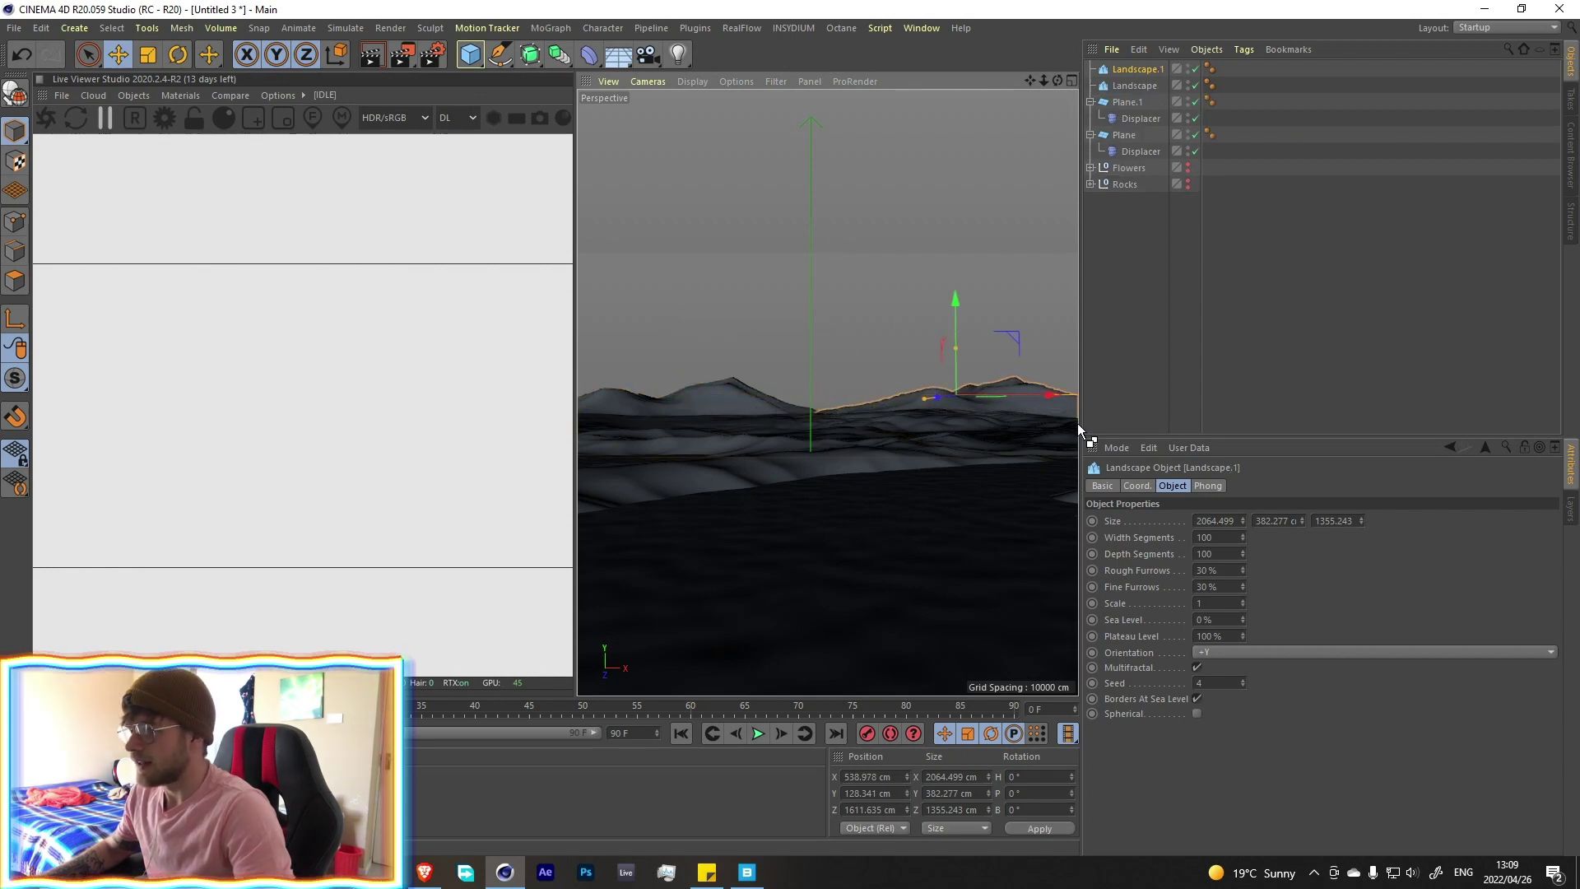
pyautogui.click(1243, 680)
pyautogui.click(1243, 679)
pyautogui.click(1243, 680)
pyautogui.click(1242, 679)
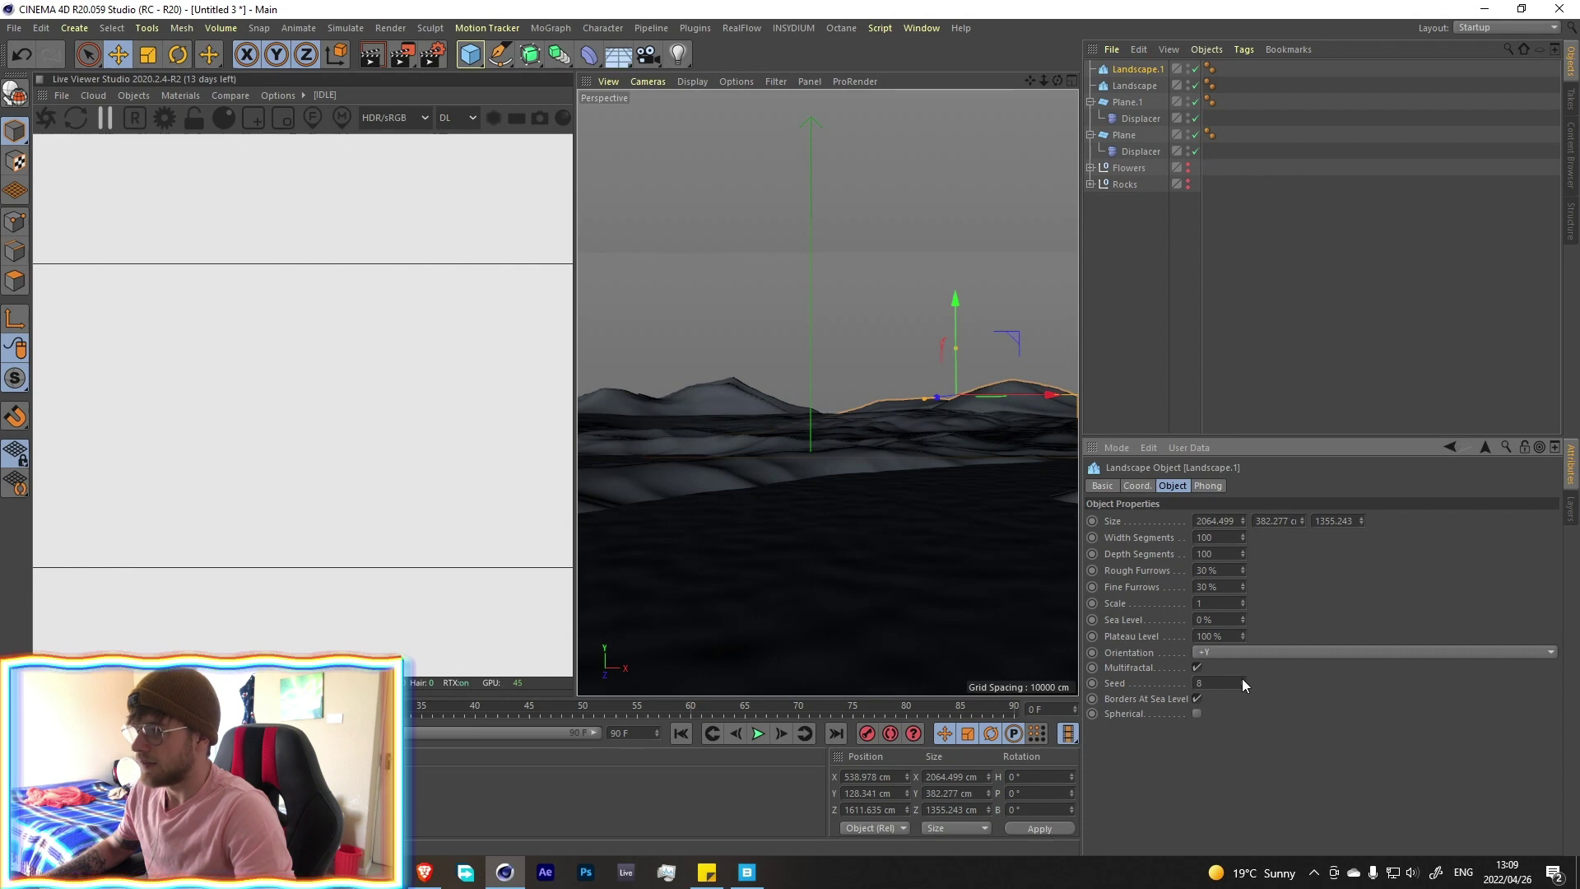
pyautogui.moveTo(947, 396); pyautogui.dragTo(980, 357)
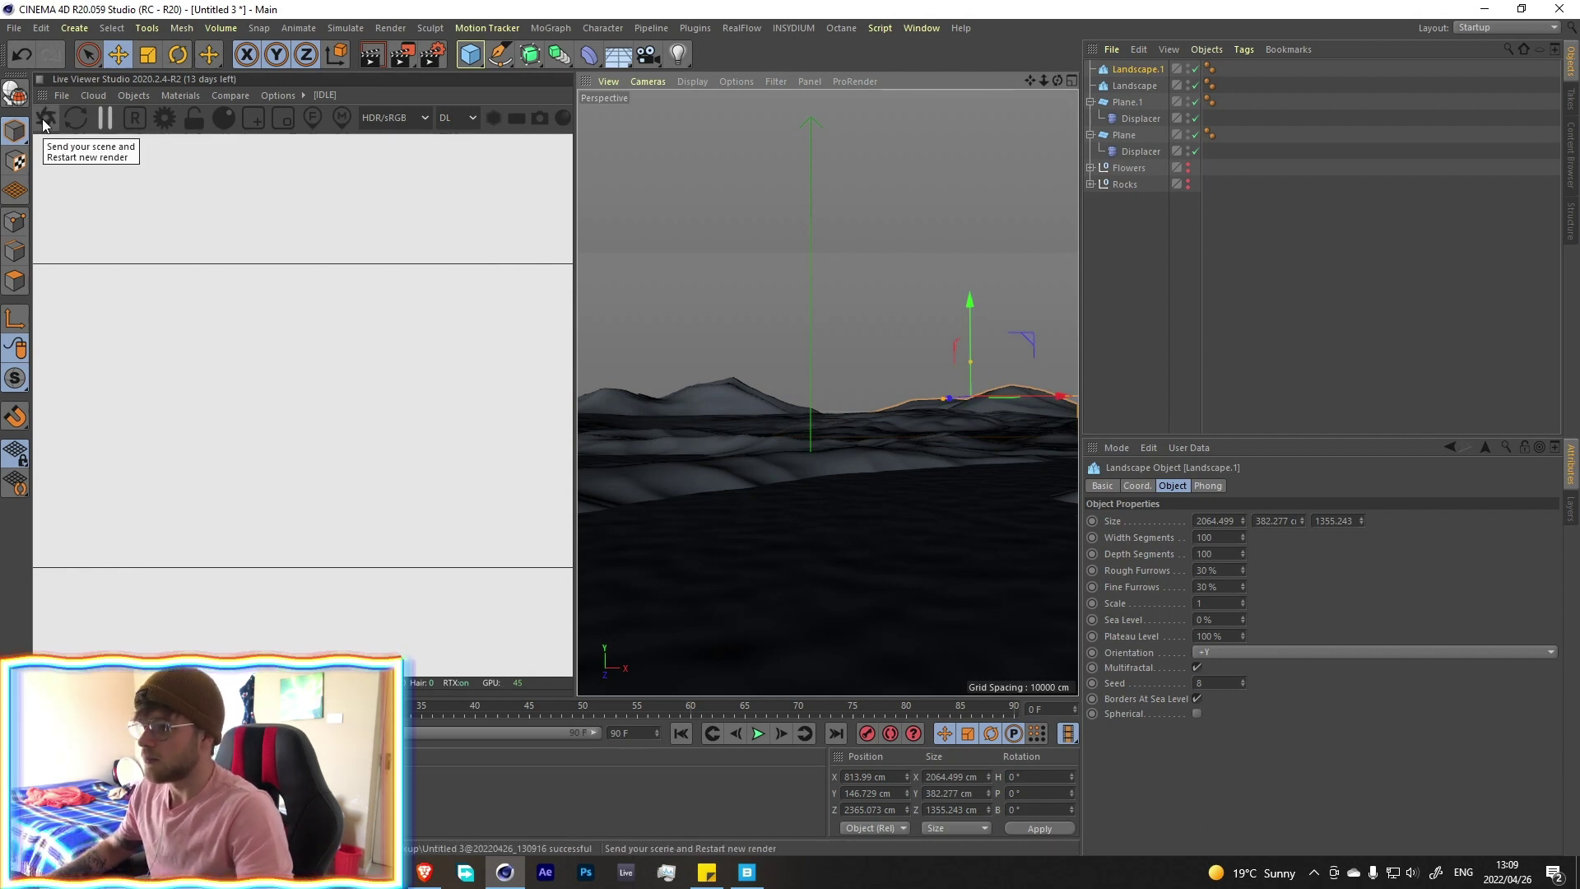
# Set the opacity of the perspective viewport's tinted border to 71%
pyautogui.click(1116, 448)
pyautogui.click(1143, 731)
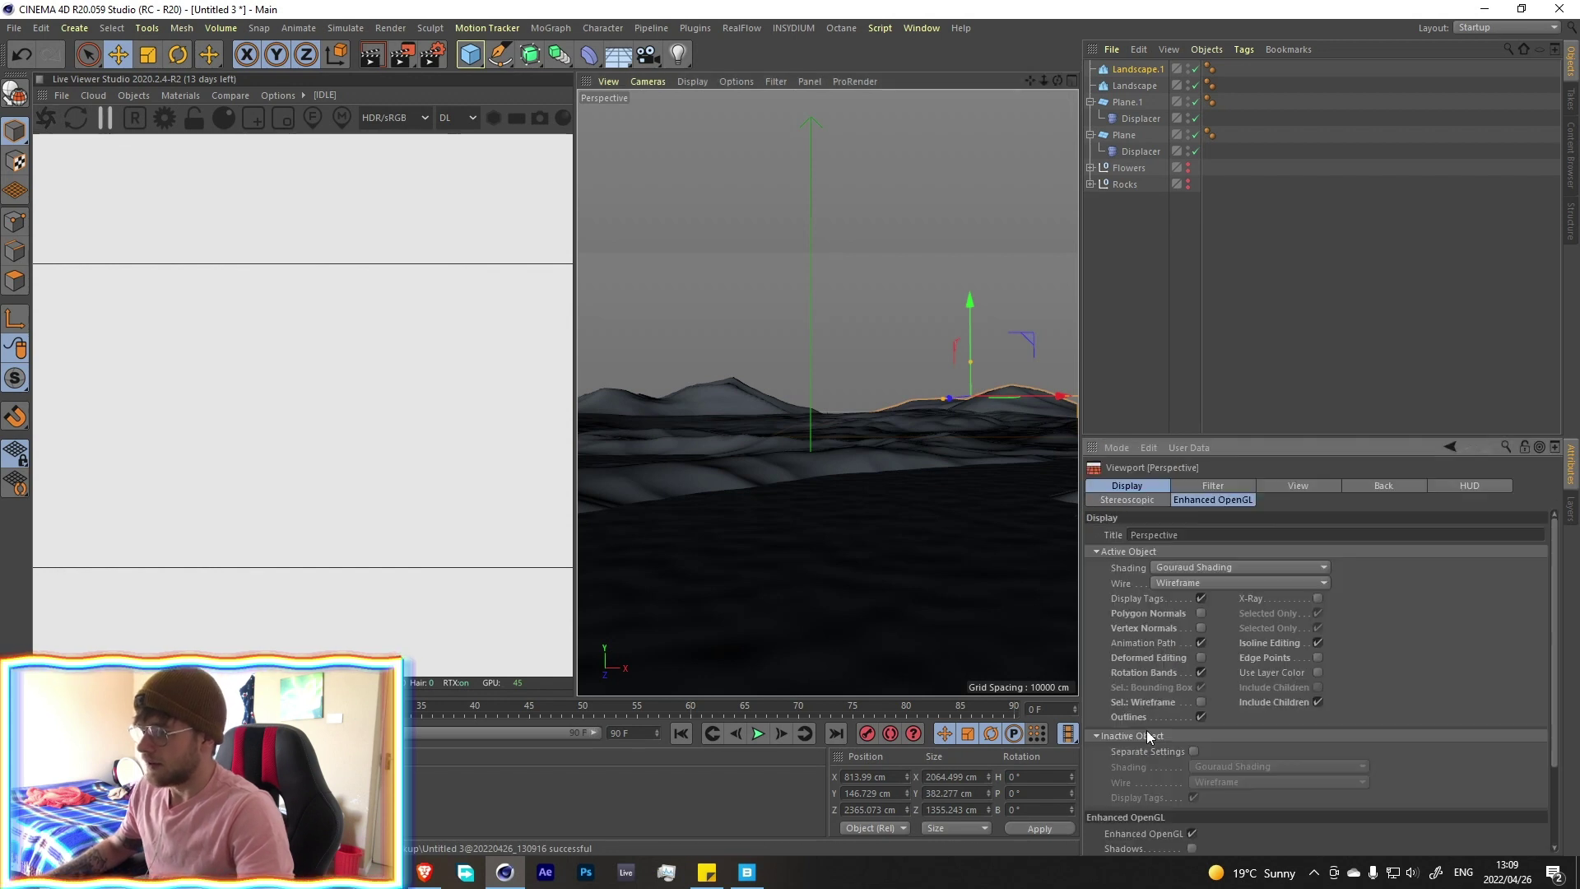
pyautogui.click(1294, 486)
pyautogui.moveTo(1294, 658); pyautogui.dragTo(1297, 568)
pyautogui.moveTo(1296, 657); pyautogui.dragTo(1297, 625)
# Start the live render and switch its kernel to PT
pyautogui.click(44, 123)
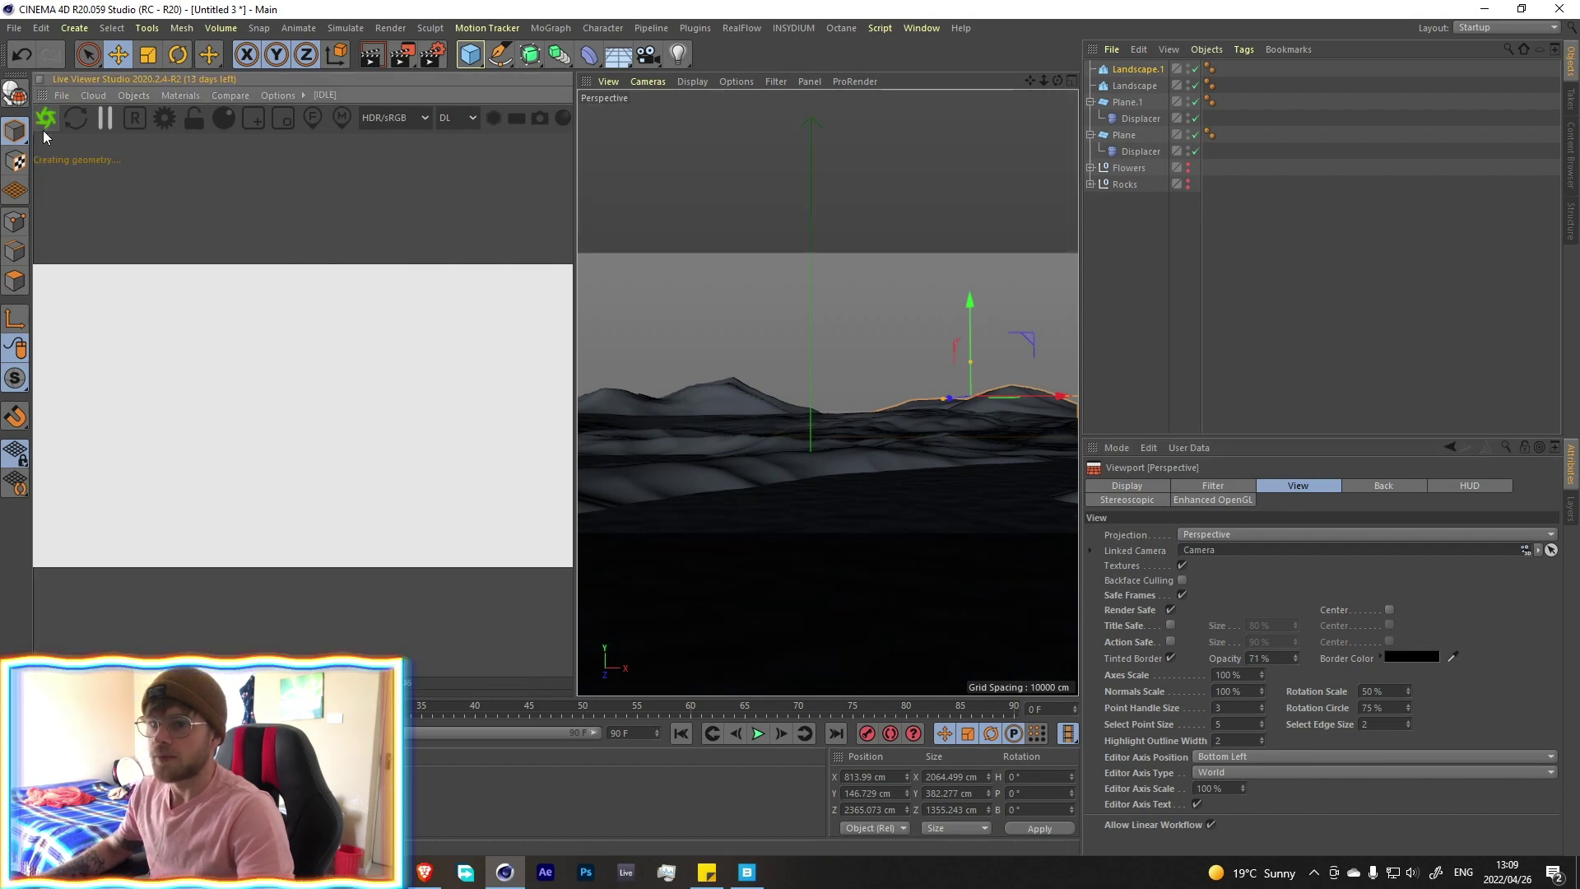
pyautogui.click(448, 119)
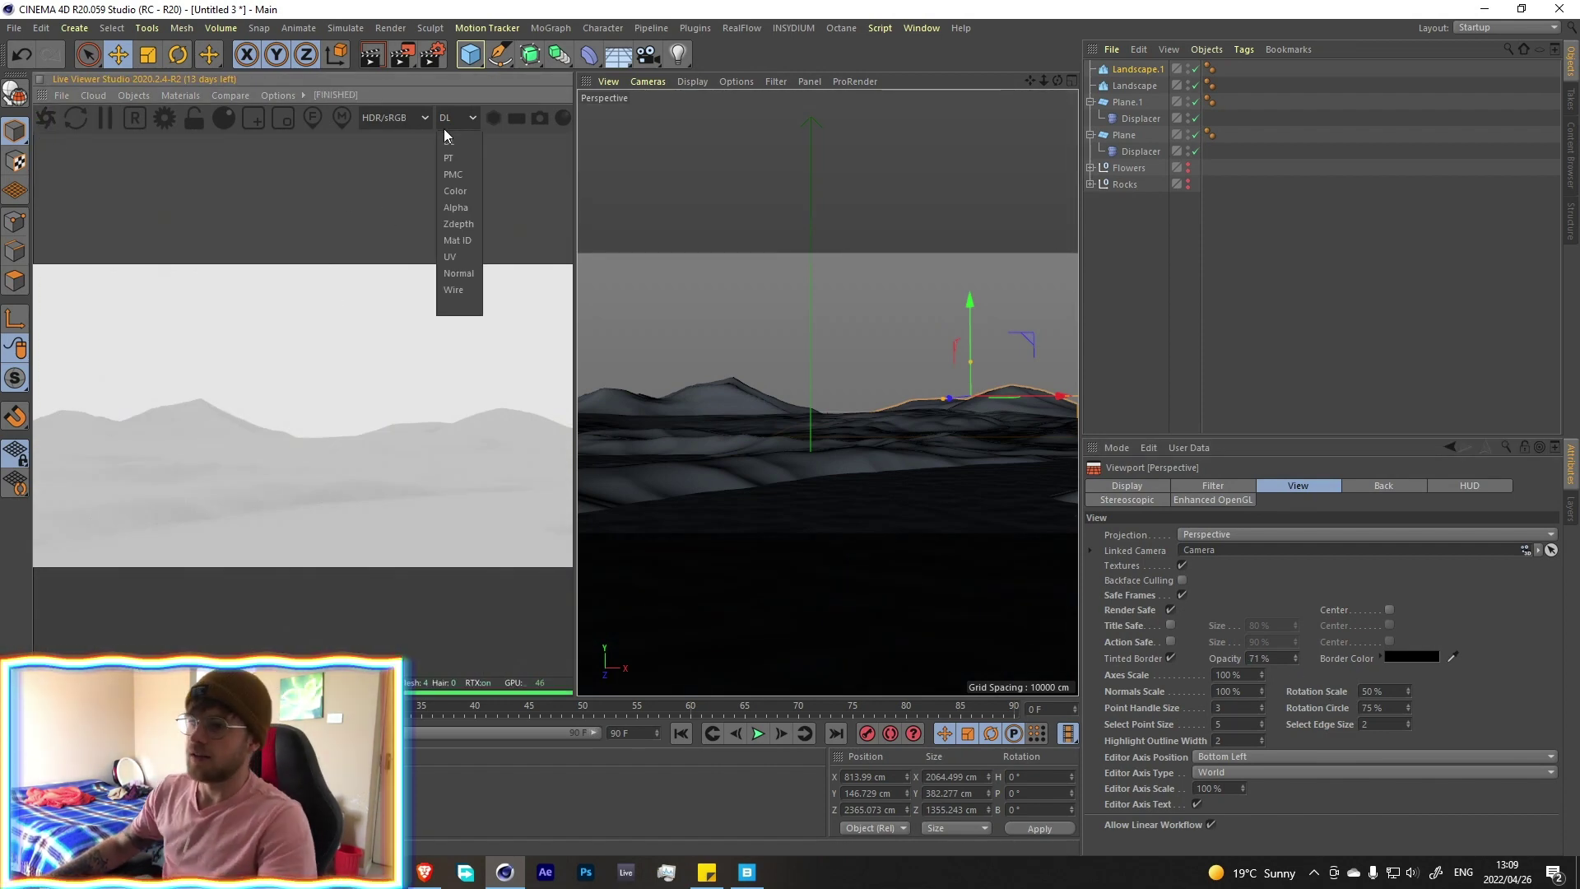
pyautogui.click(463, 158)
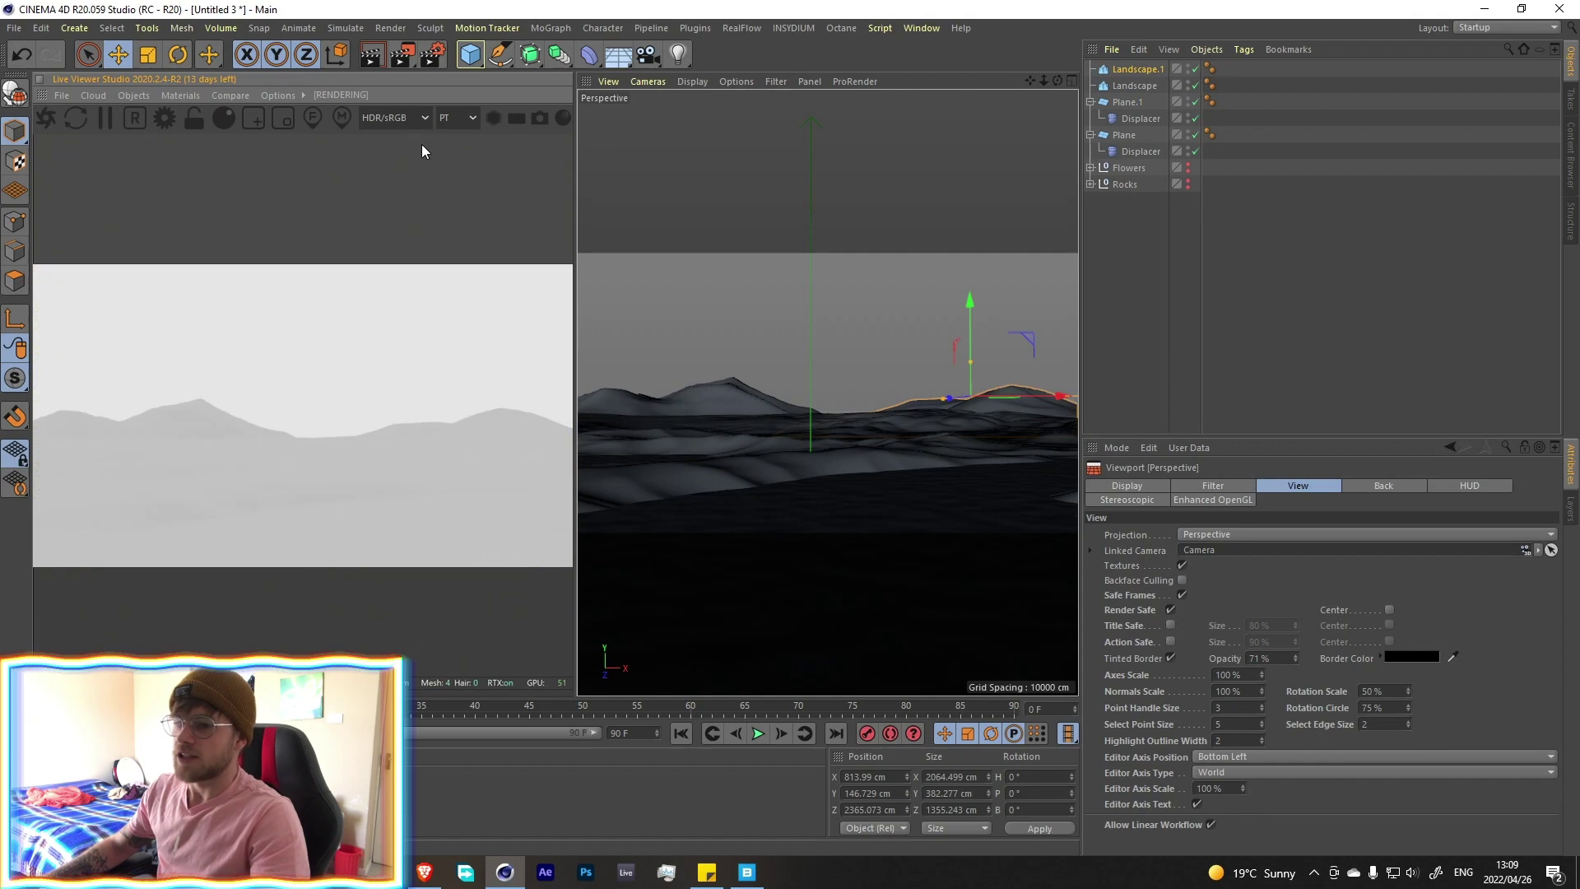
# Add an Octane daylight to the scene
pyautogui.click(128, 96)
pyautogui.moveTo(166, 162)
pyautogui.click(298, 170)
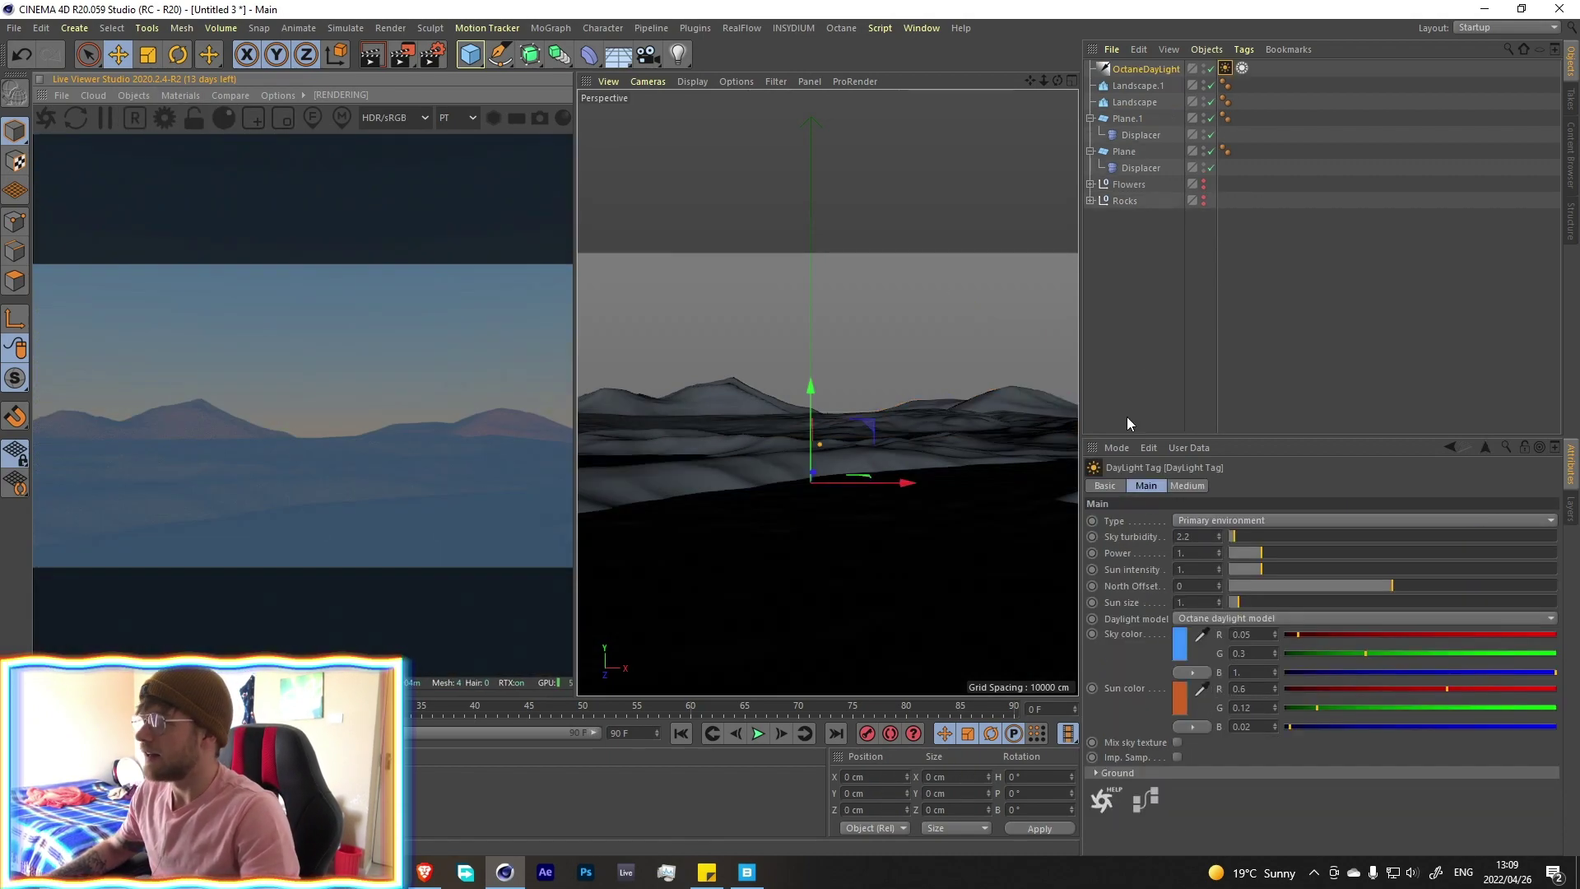
# Set the daylight's sky color to white and check the sun color in the color picker
pyautogui.click(1189, 651)
pyautogui.moveTo(1114, 661); pyautogui.dragTo(1080, 660)
pyautogui.moveTo(1241, 679); pyautogui.dragTo(1349, 683)
pyautogui.click(1167, 701)
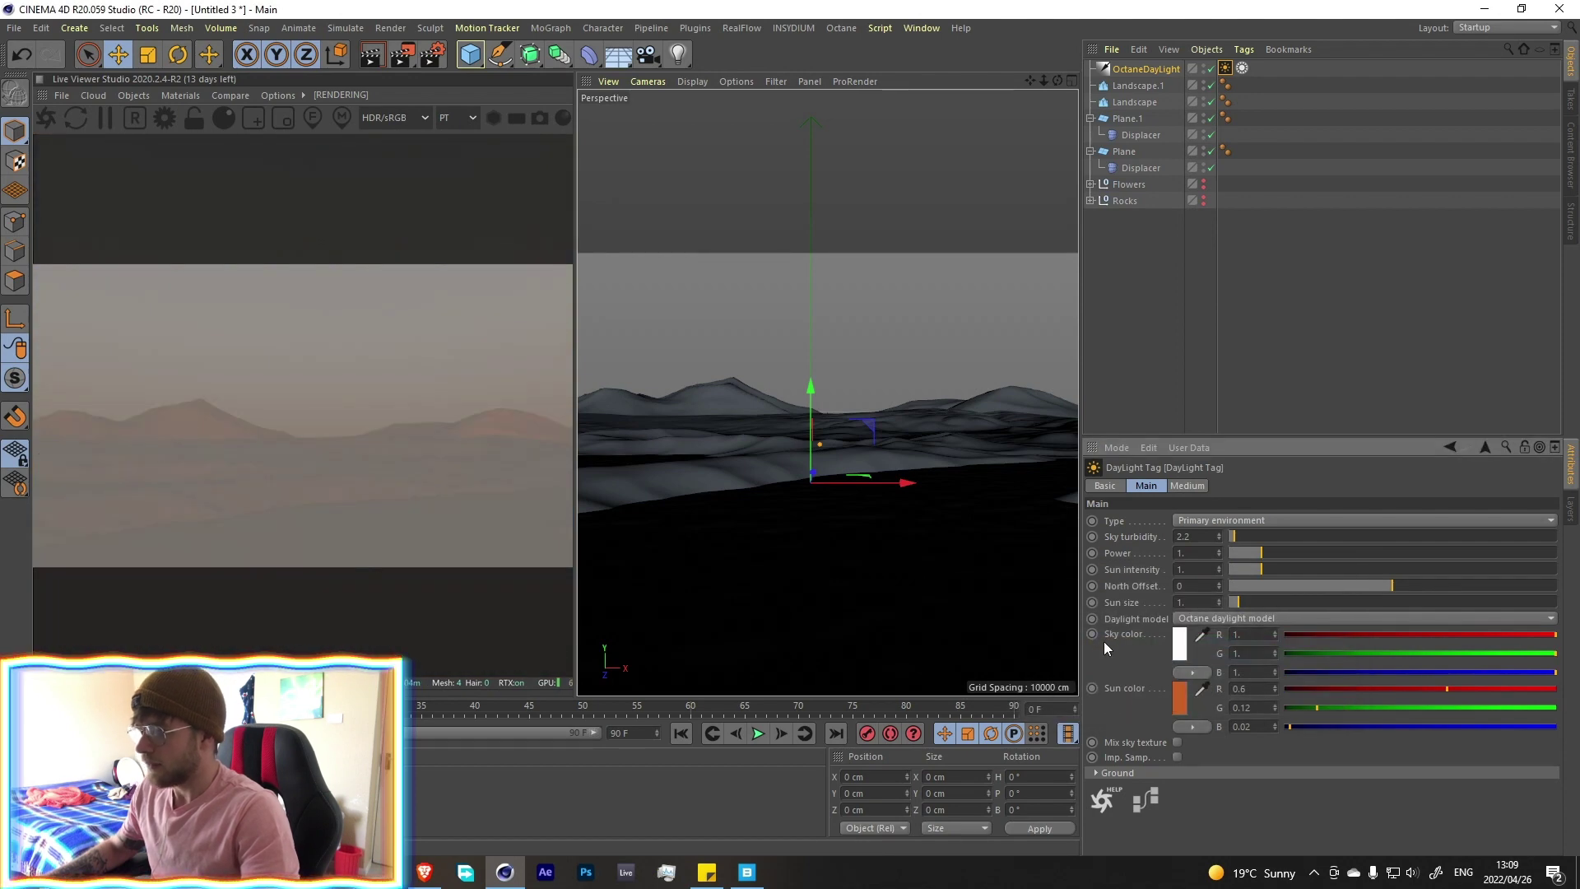
pyautogui.click(1181, 699)
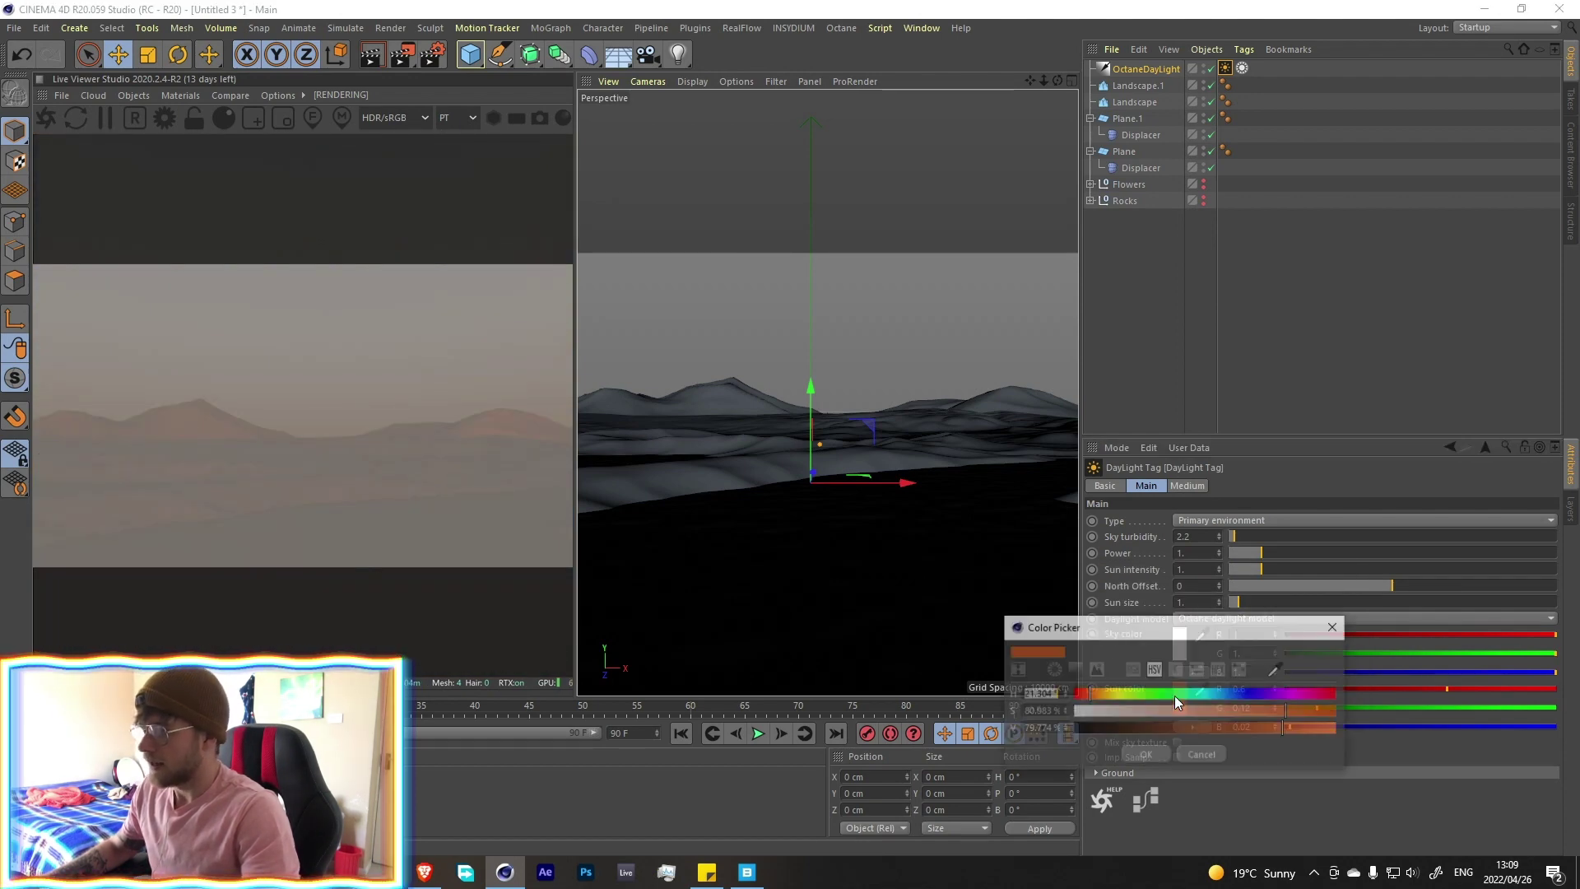
pyautogui.click(1142, 754)
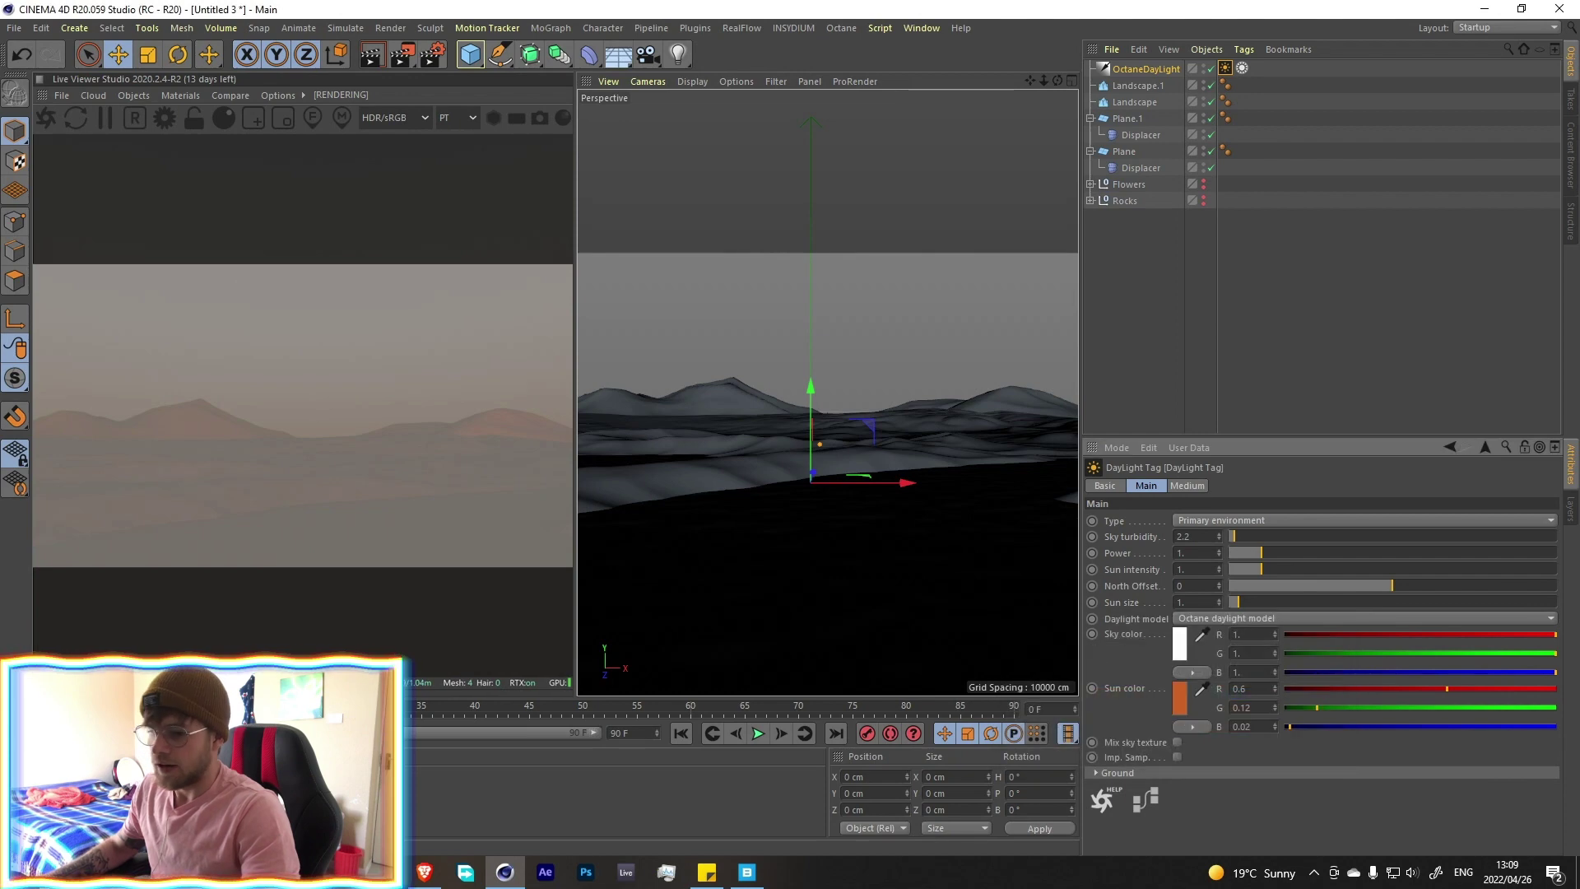
# Copy the hex code of the beige knot in the Mf_Grass material's gradient, then close the material editors
pyautogui.click(205, 795)
pyautogui.doubleClick(206, 794)
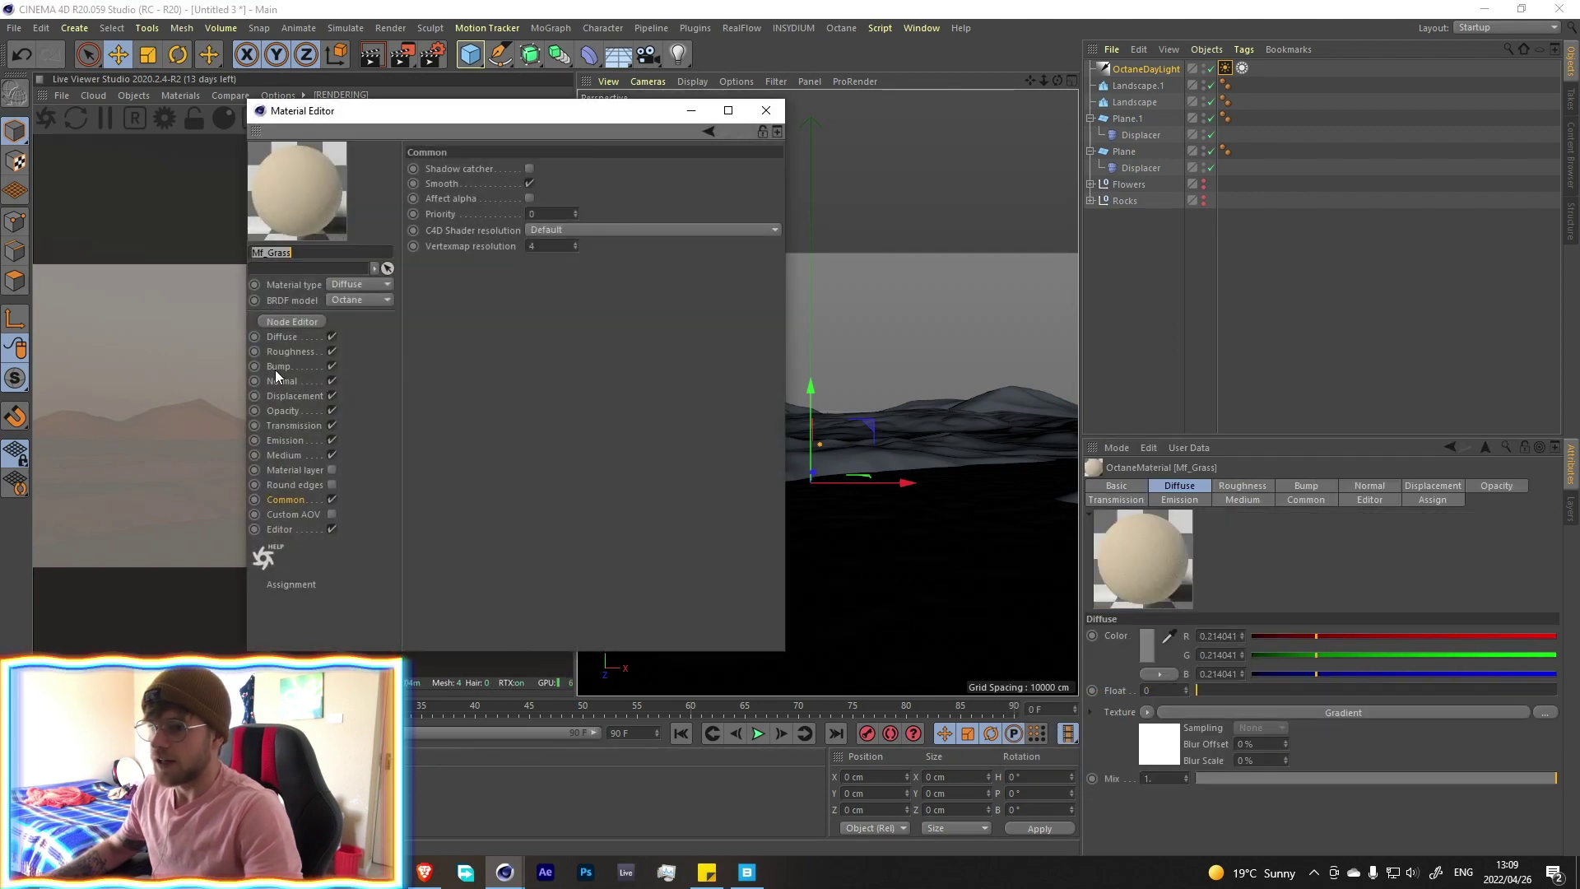
pyautogui.click(283, 441)
pyautogui.click(292, 321)
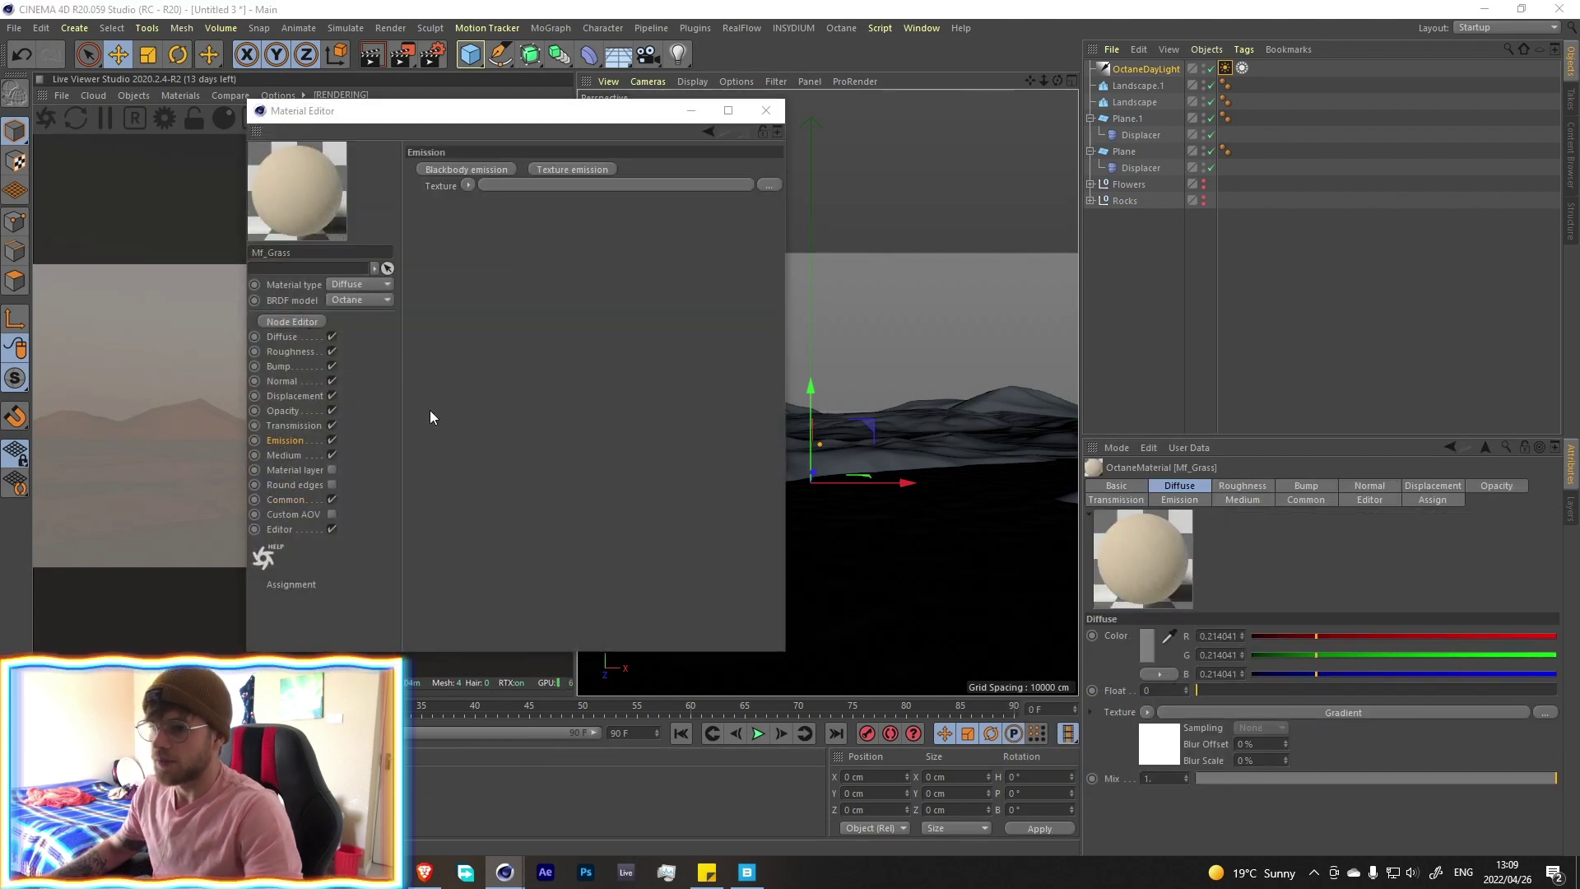
pyautogui.click(576, 535)
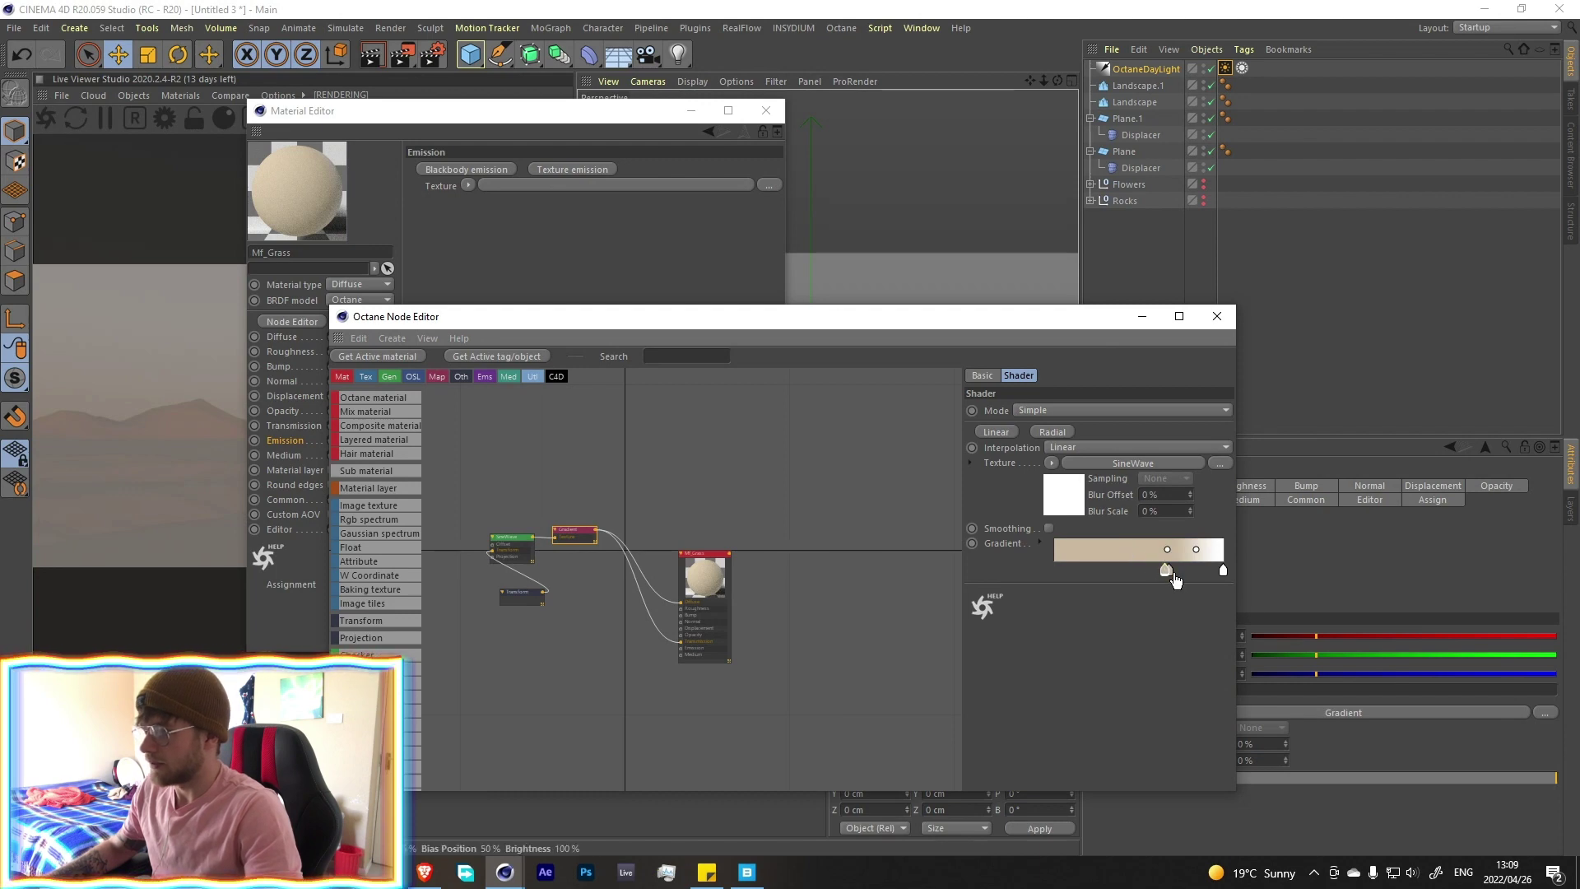
pyautogui.doubleClick(1167, 571)
pyautogui.click(1210, 563)
pyautogui.click(1035, 588)
pyautogui.click(1139, 613)
pyautogui.click(1222, 322)
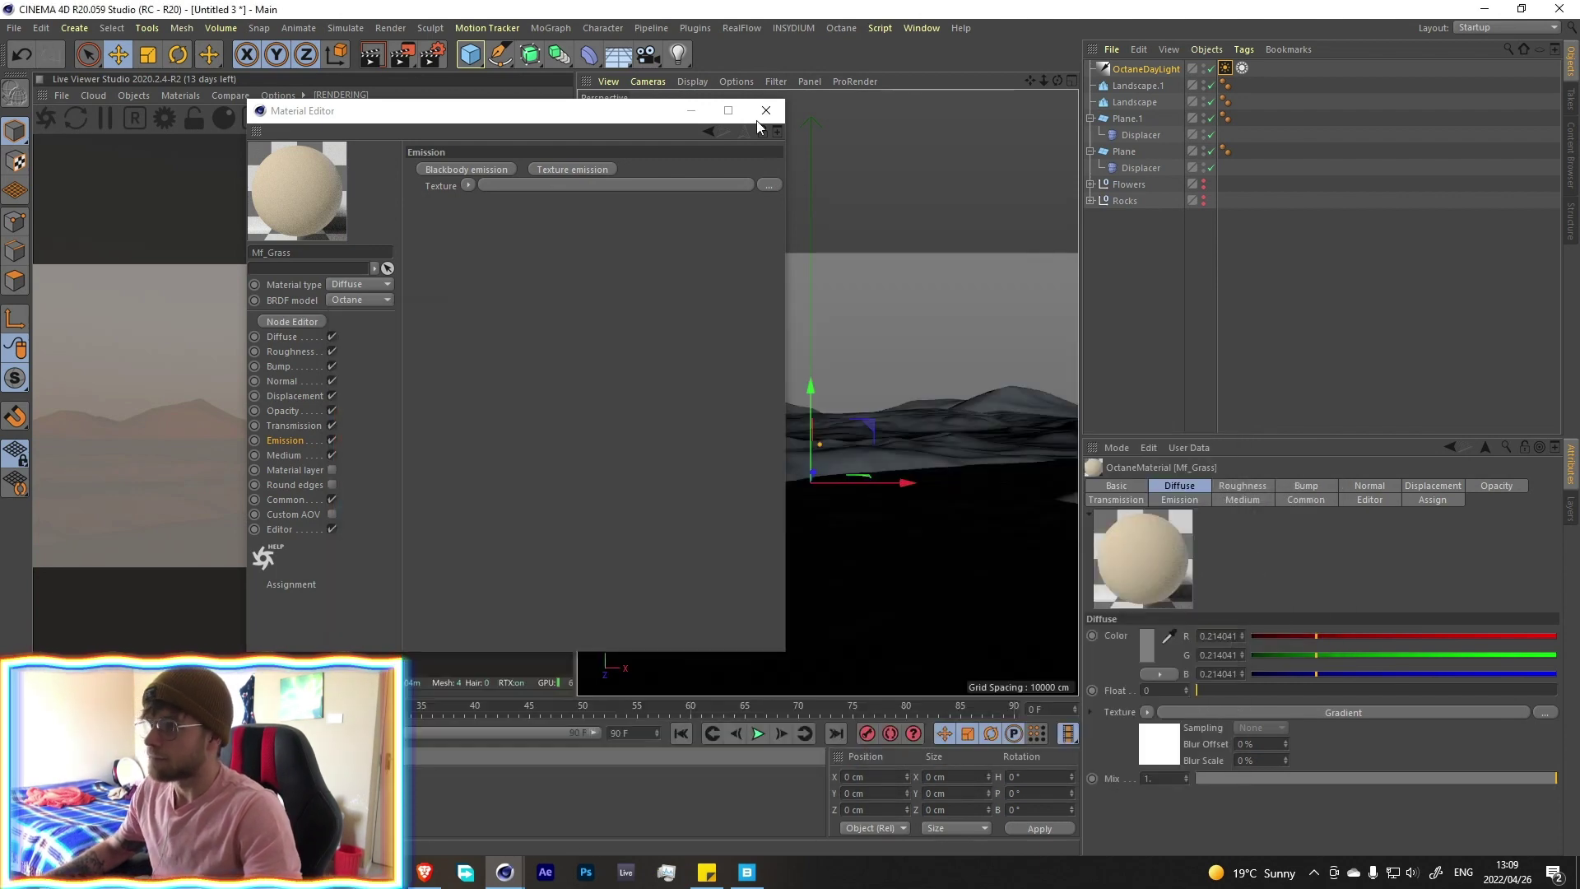
pyautogui.click(765, 111)
# Apply the copied beige hex color as the daylight's sun color
pyautogui.click(1225, 68)
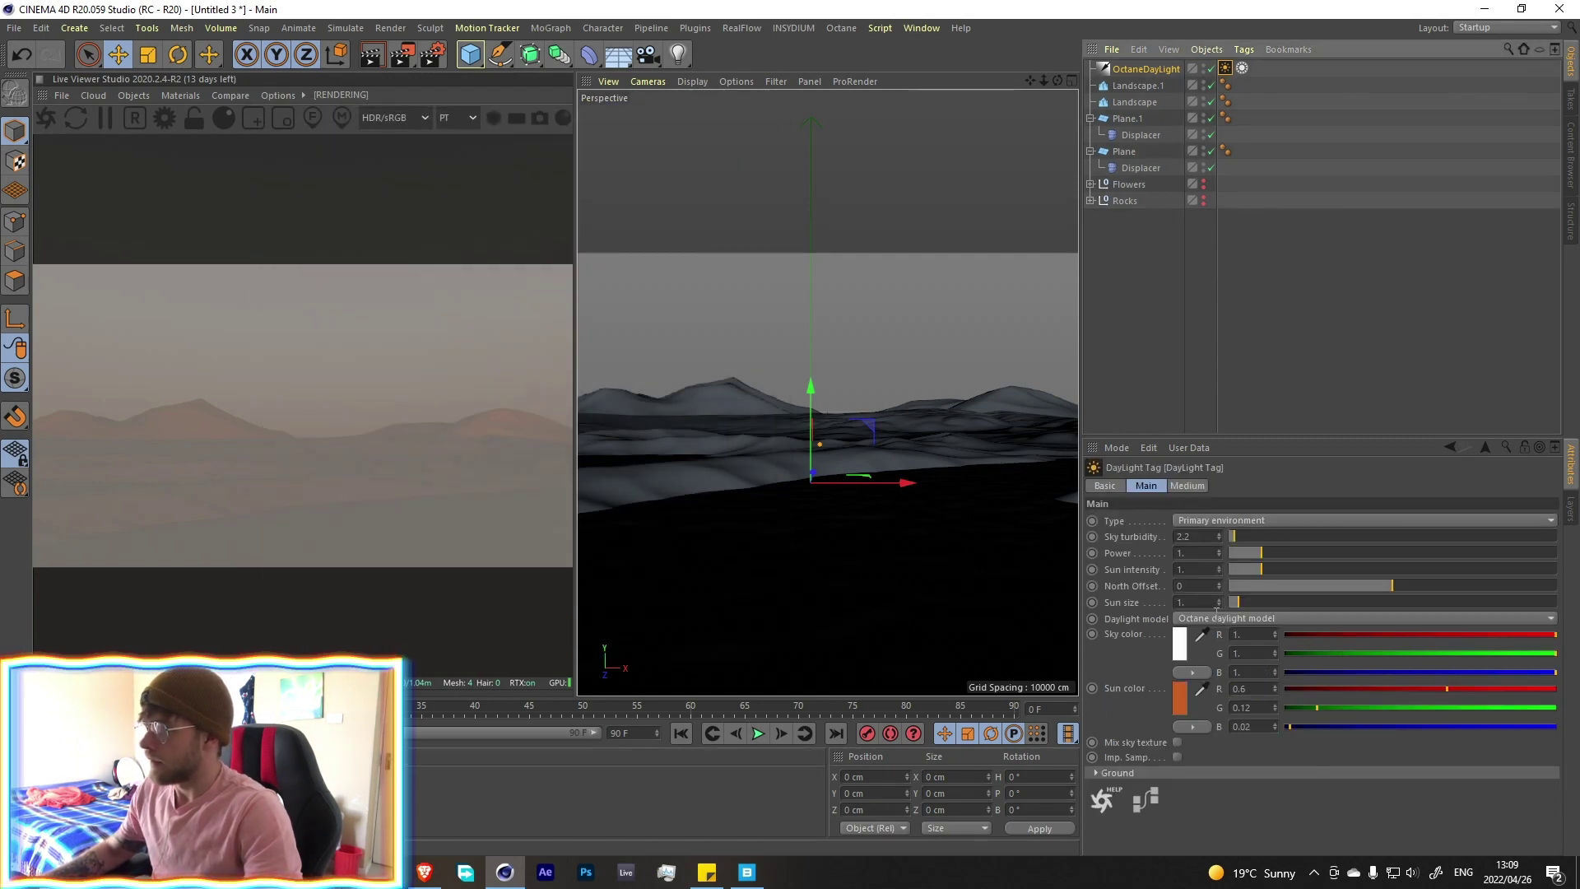
pyautogui.click(1186, 699)
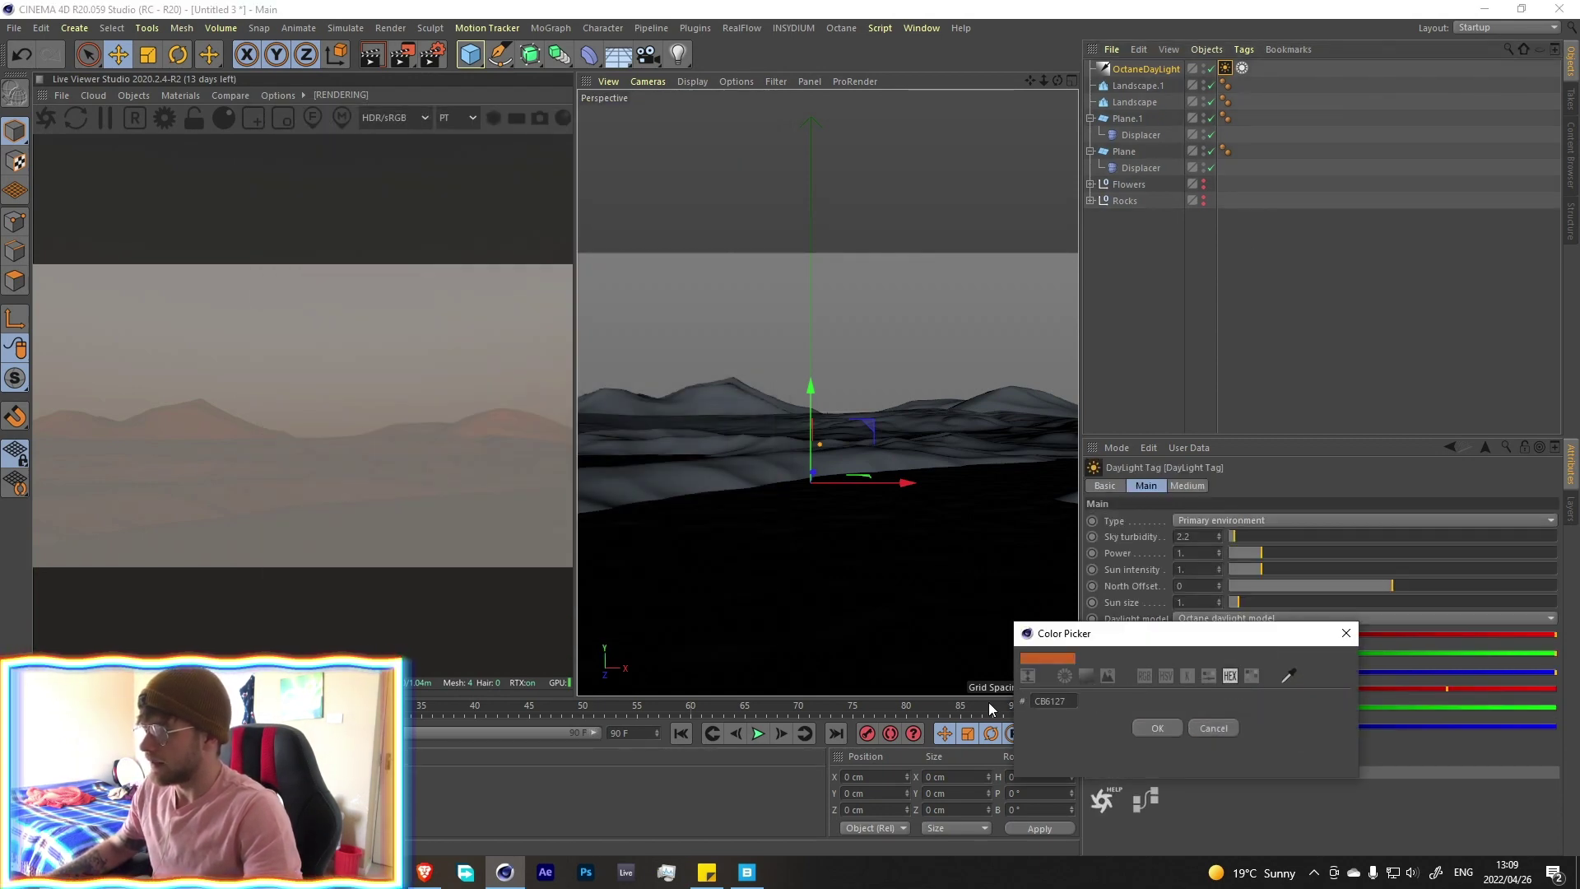
pyautogui.click(1157, 728)
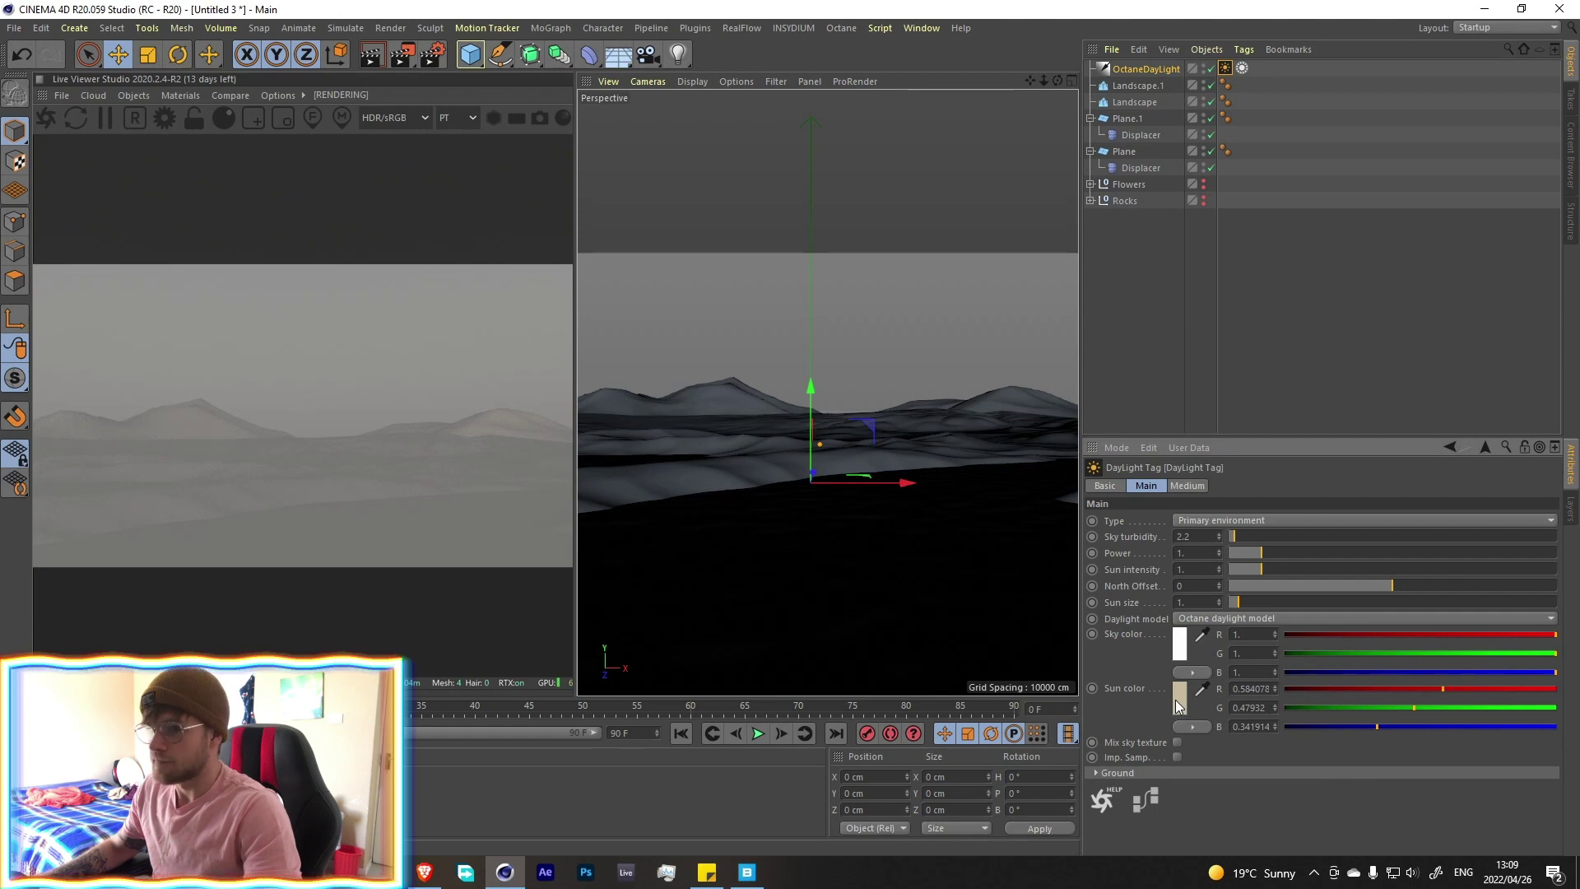
# Rotate the daylight so the sun lights the terrain and set its north offset to about -0.607
pyautogui.click(1132, 70)
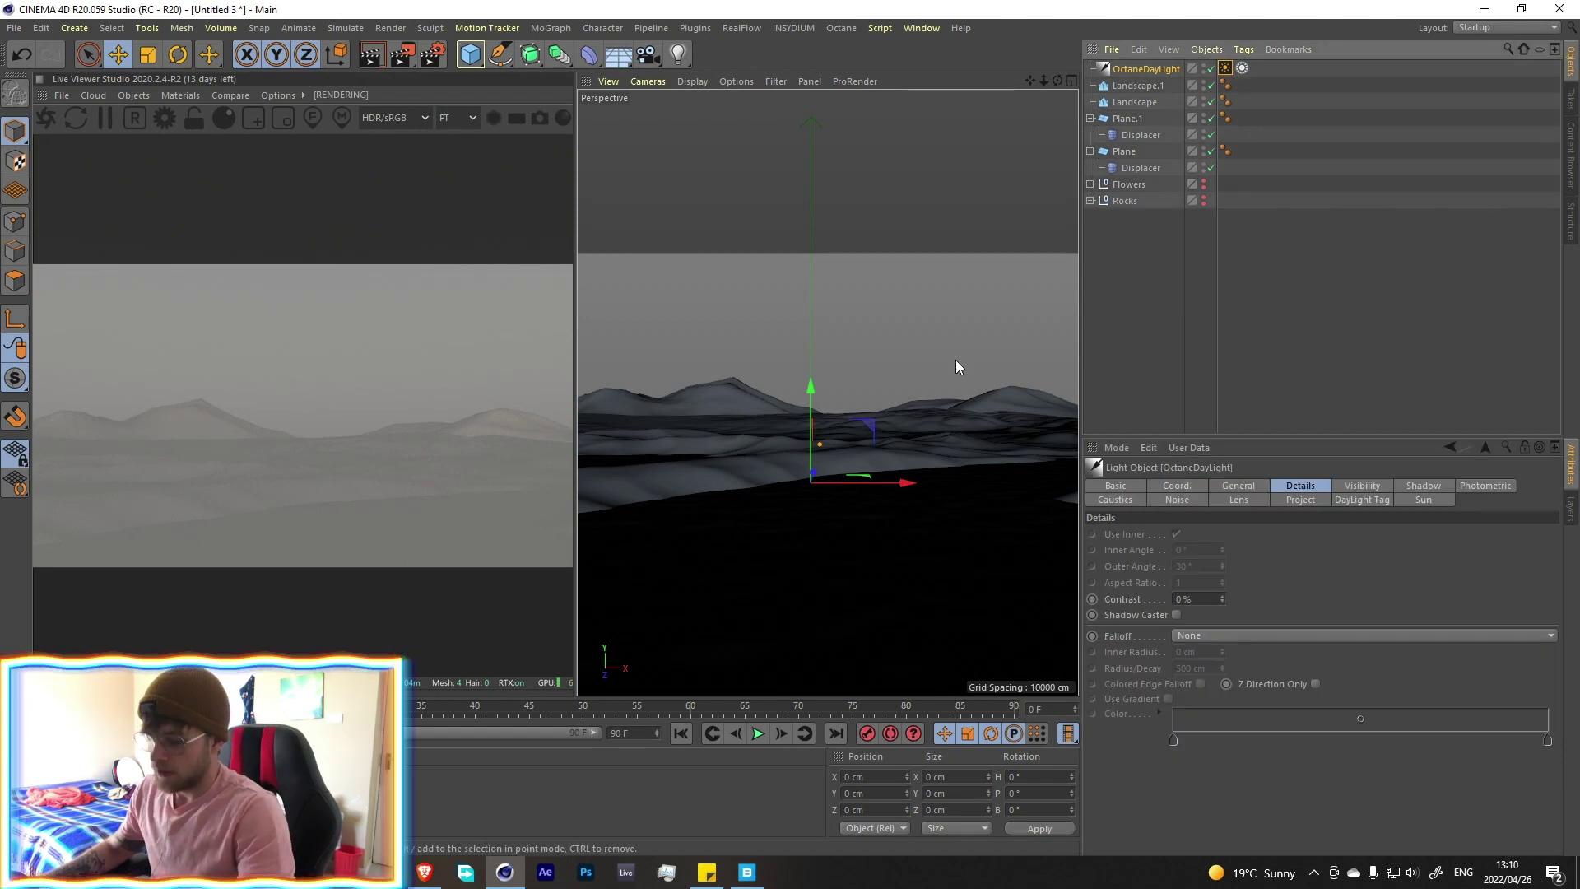
pyautogui.press('r')
pyautogui.moveTo(819, 457); pyautogui.dragTo(817, 461)
pyautogui.click(1226, 69)
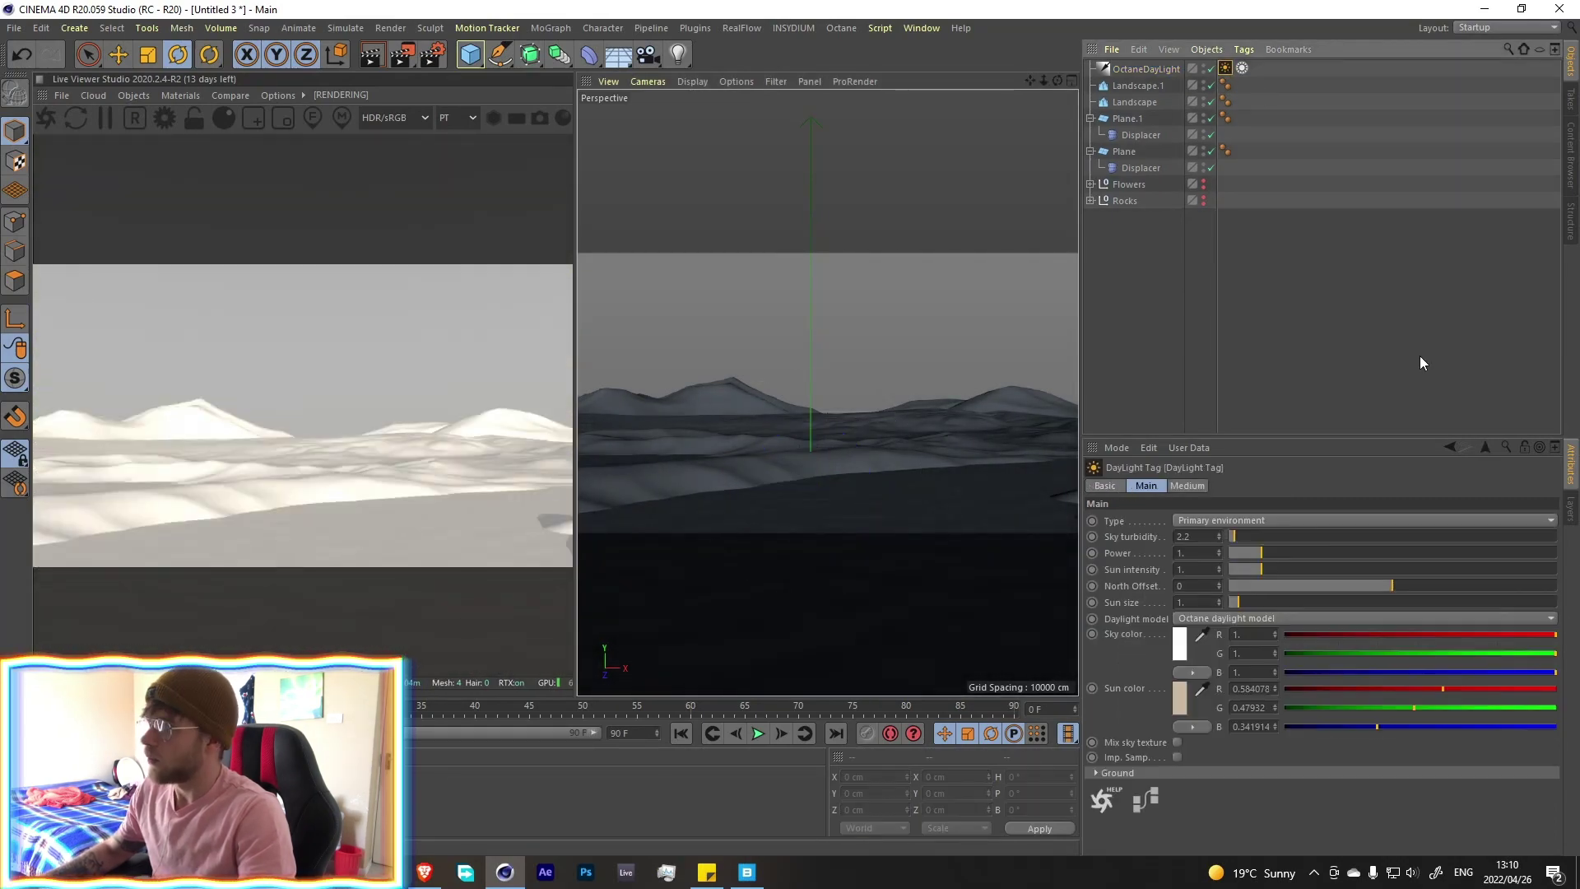
pyautogui.moveTo(1399, 585); pyautogui.dragTo(1293, 585)
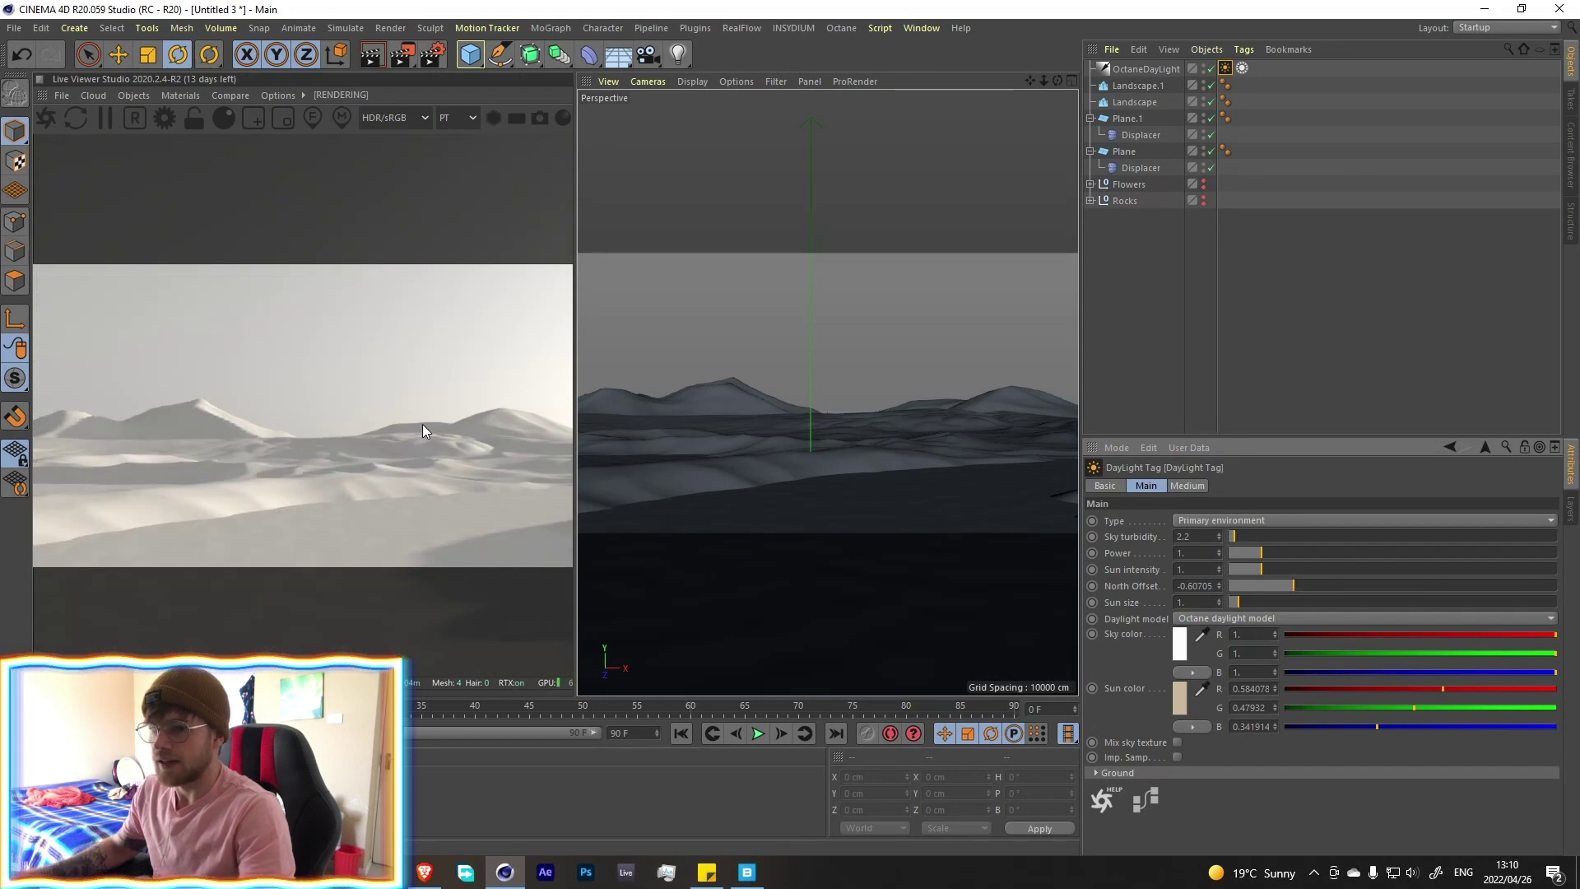
# Toggle the angle limit in the first landscape's Phong tag and set its Phong angle to 90°
pyautogui.click(724, 401)
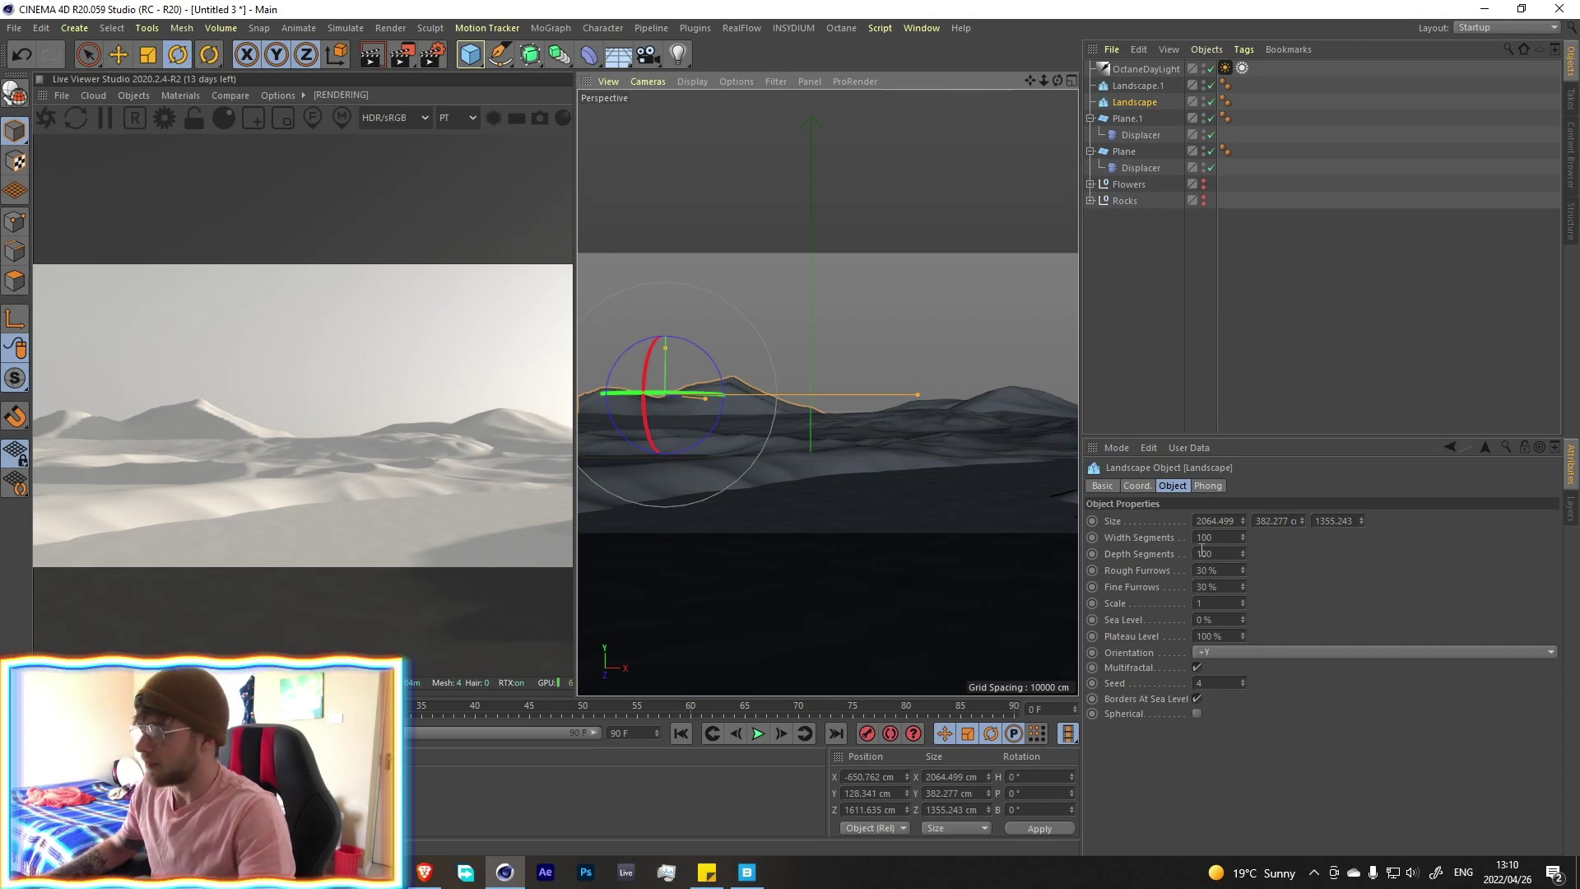
pyautogui.click(1226, 101)
pyautogui.click(1182, 519)
pyautogui.click(1200, 535)
pyautogui.press('BackSpace')
pyautogui.press('BackSpace')
pyautogui.write('90')
pyautogui.press('Return')
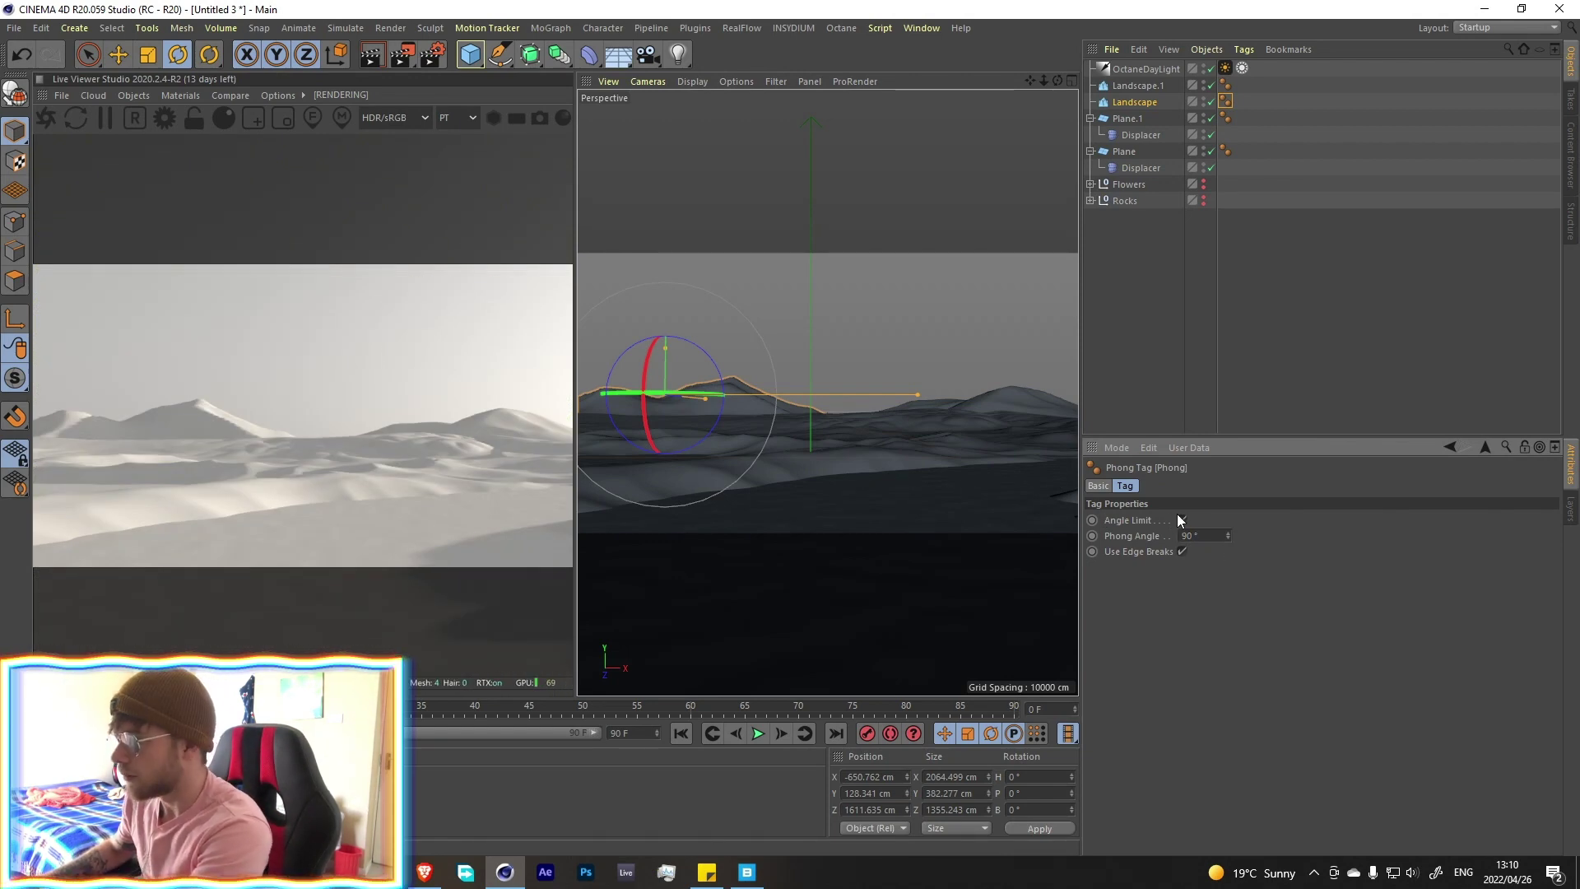
# Set the first landscape's width and depth segments to 200 each
pyautogui.click(1133, 102)
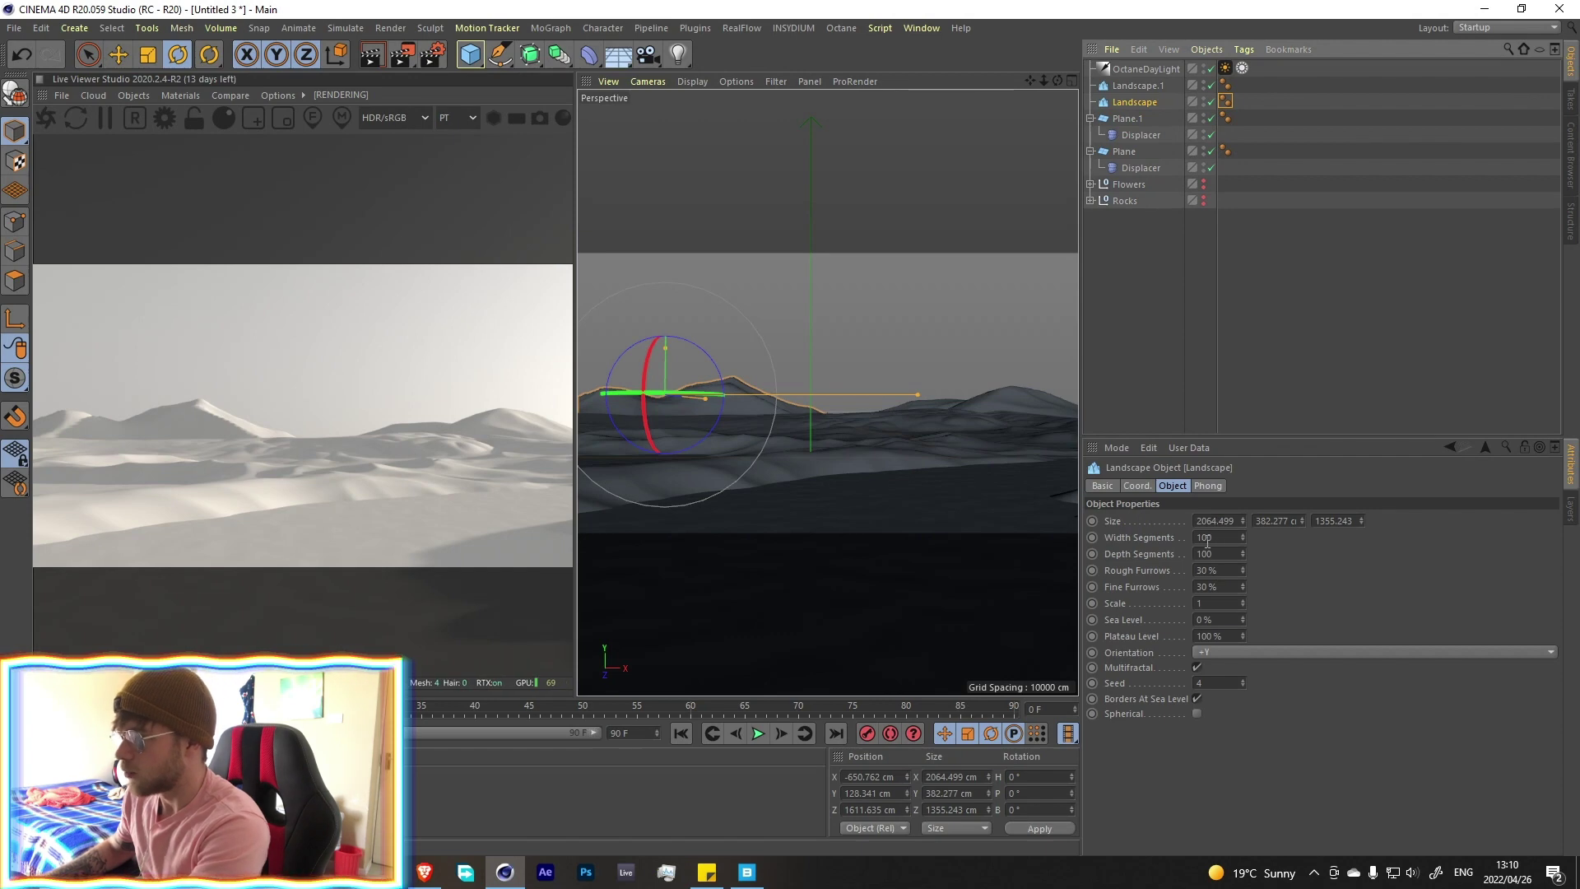
pyautogui.moveTo(1202, 539); pyautogui.dragTo(1190, 551)
pyautogui.write('2.')
pyautogui.write('2')
pyautogui.press('Return')
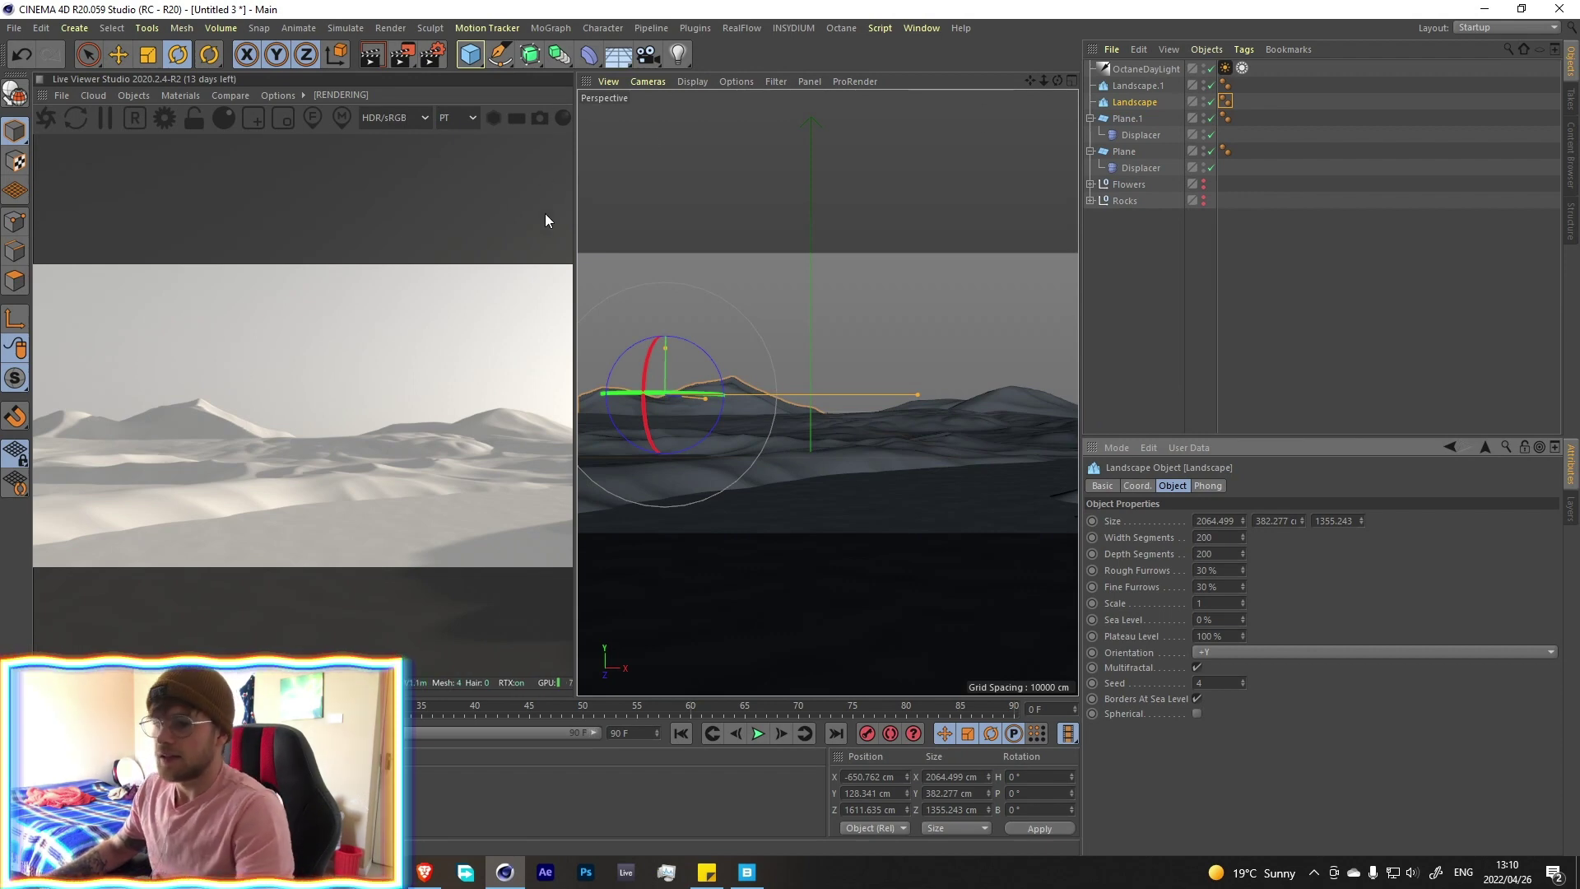
# Create an Octane Metallic material and apply it to Plane.1
pyautogui.click(173, 96)
pyautogui.moveTo(195, 173)
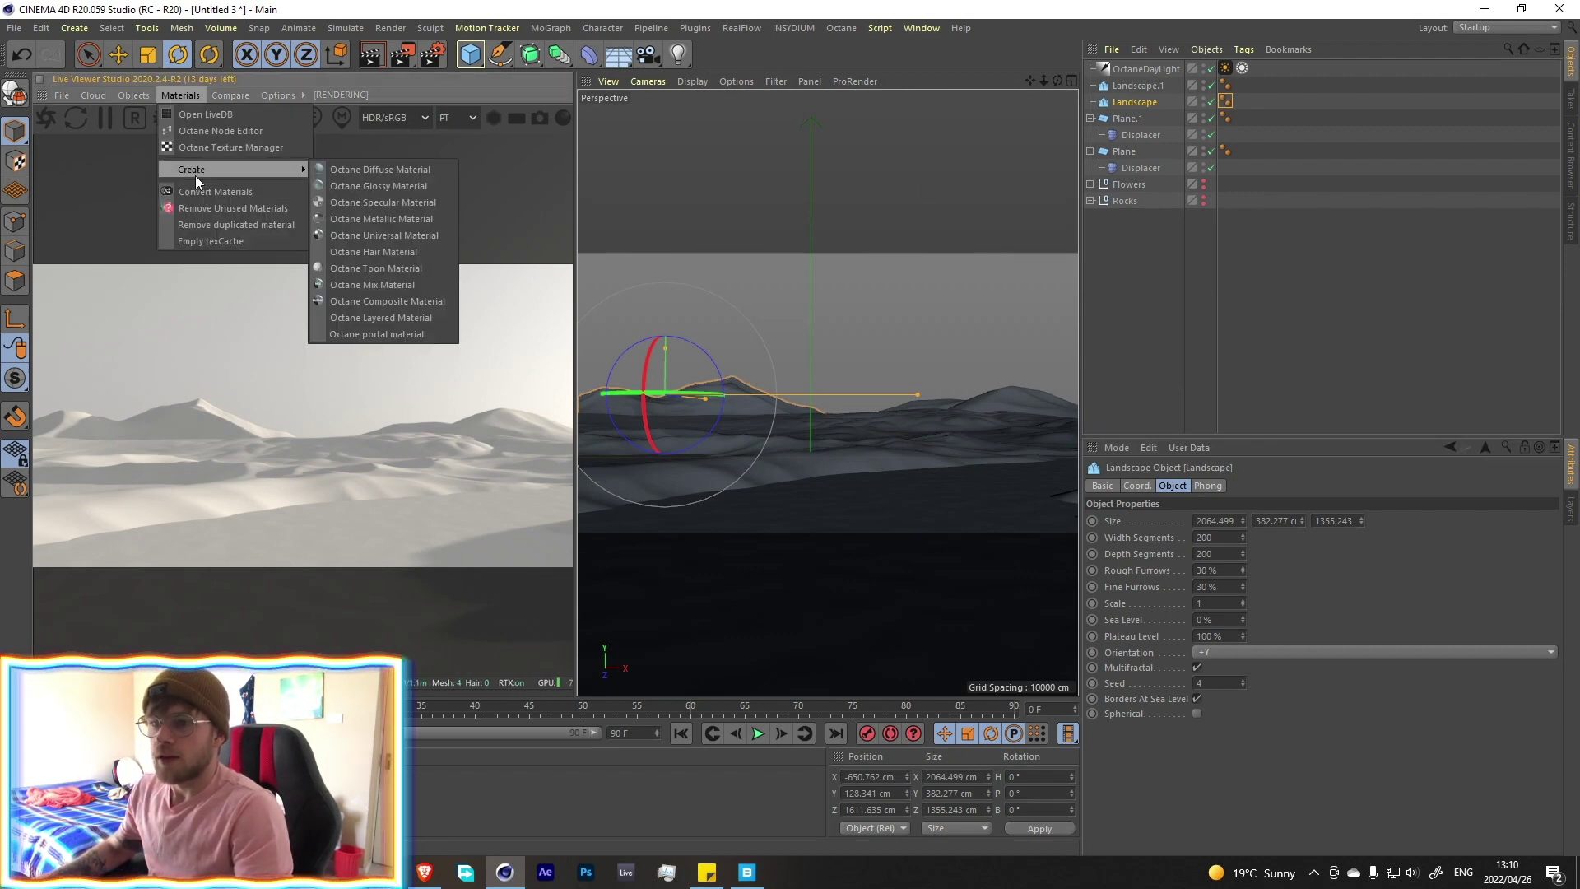
pyautogui.click(388, 224)
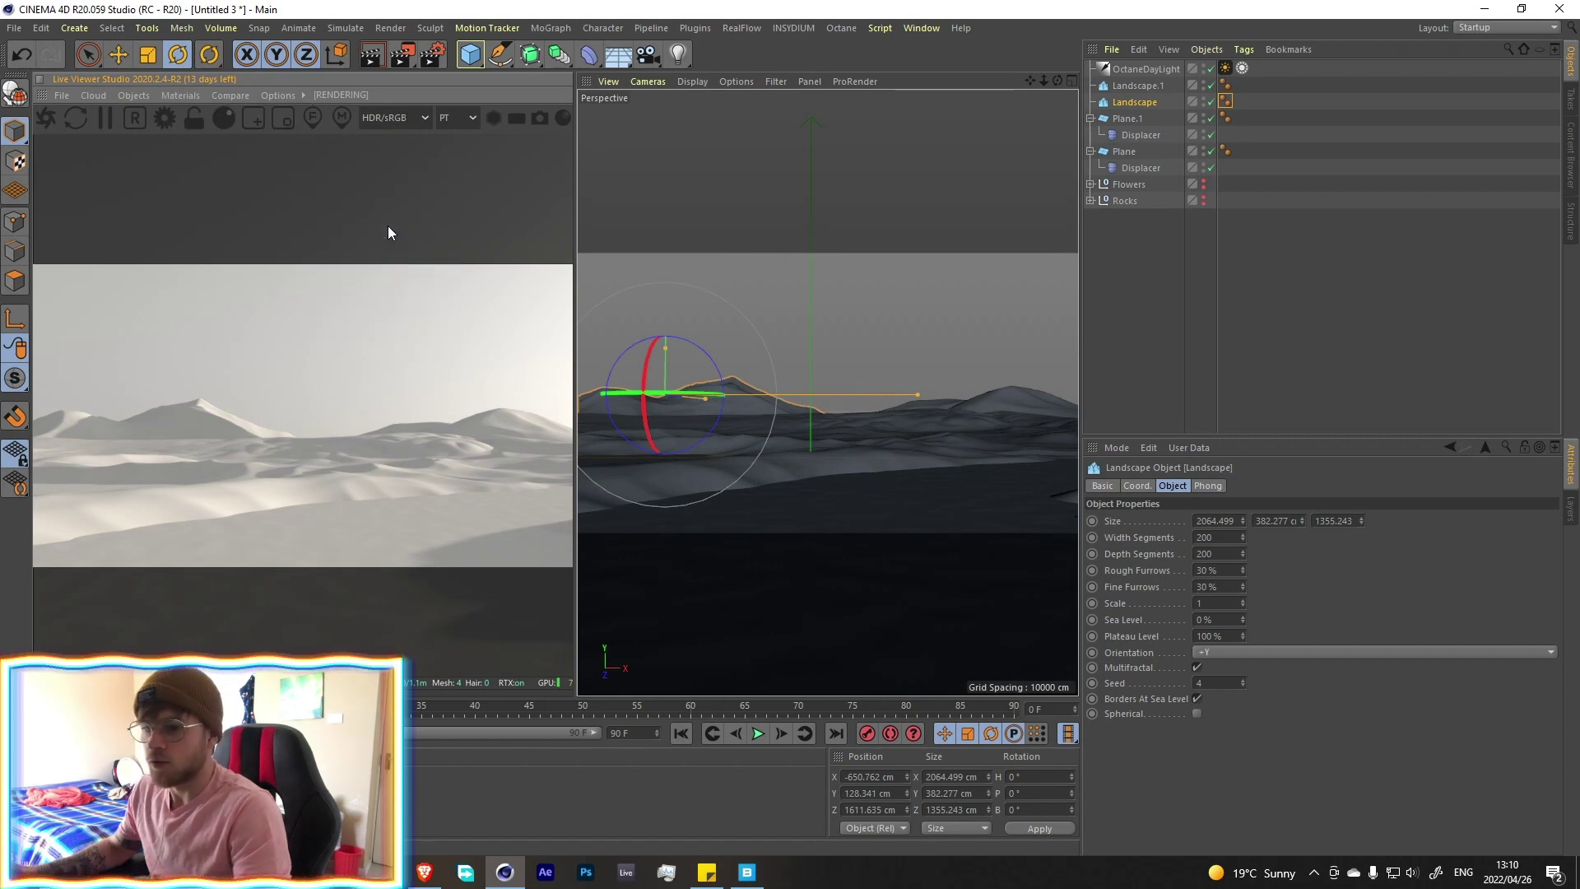
pyautogui.moveTo(851, 543); pyautogui.dragTo(850, 543)
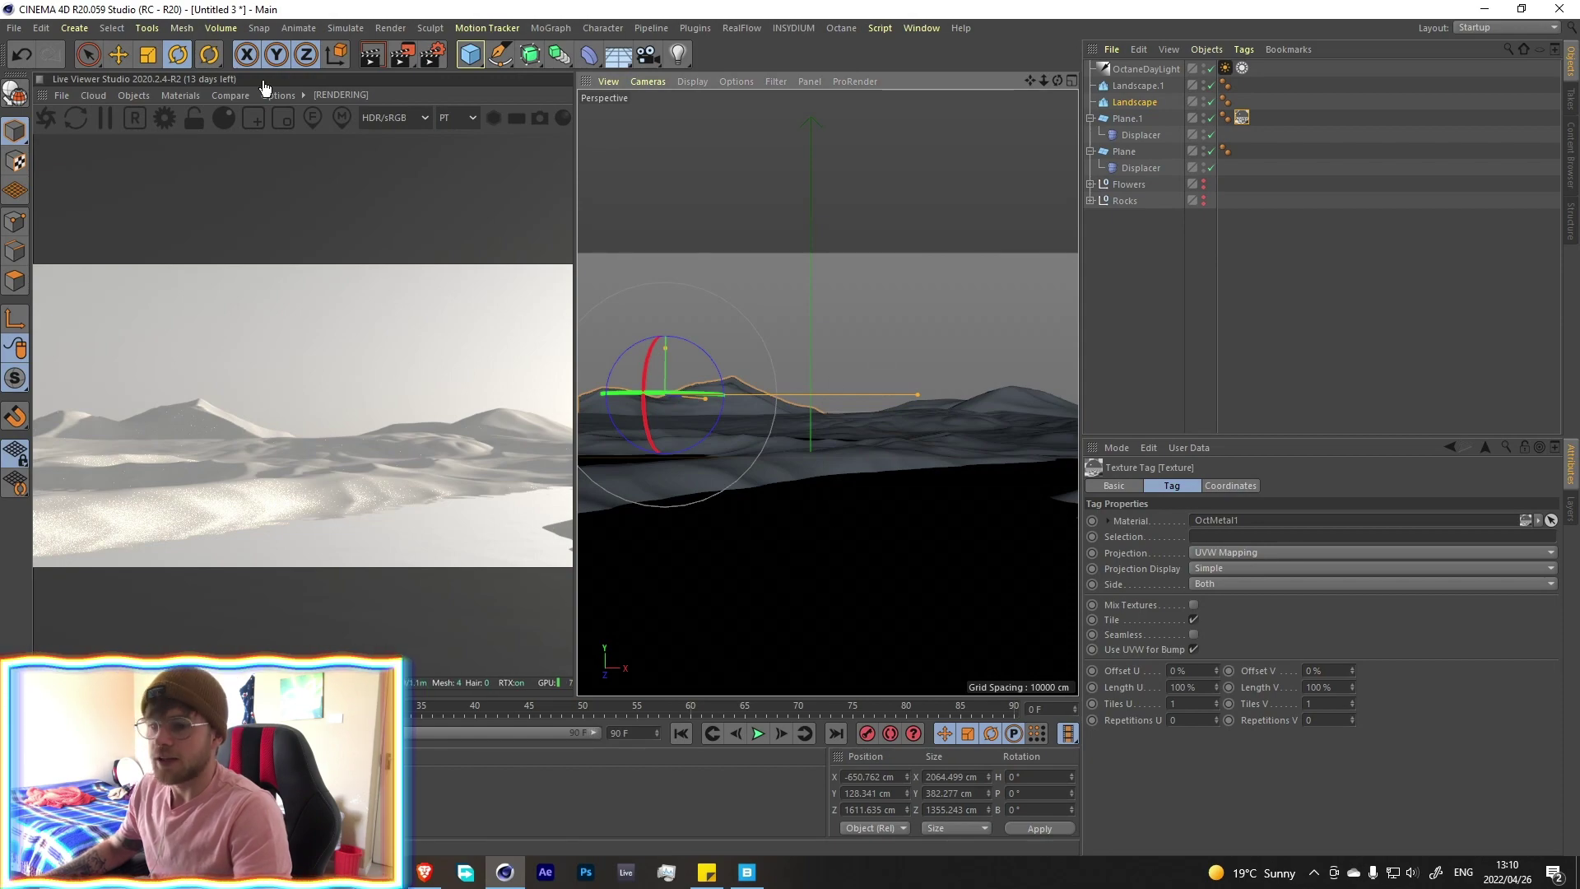
# Add an Octane camera to the scene at the current view
pyautogui.click(136, 95)
pyautogui.click(154, 122)
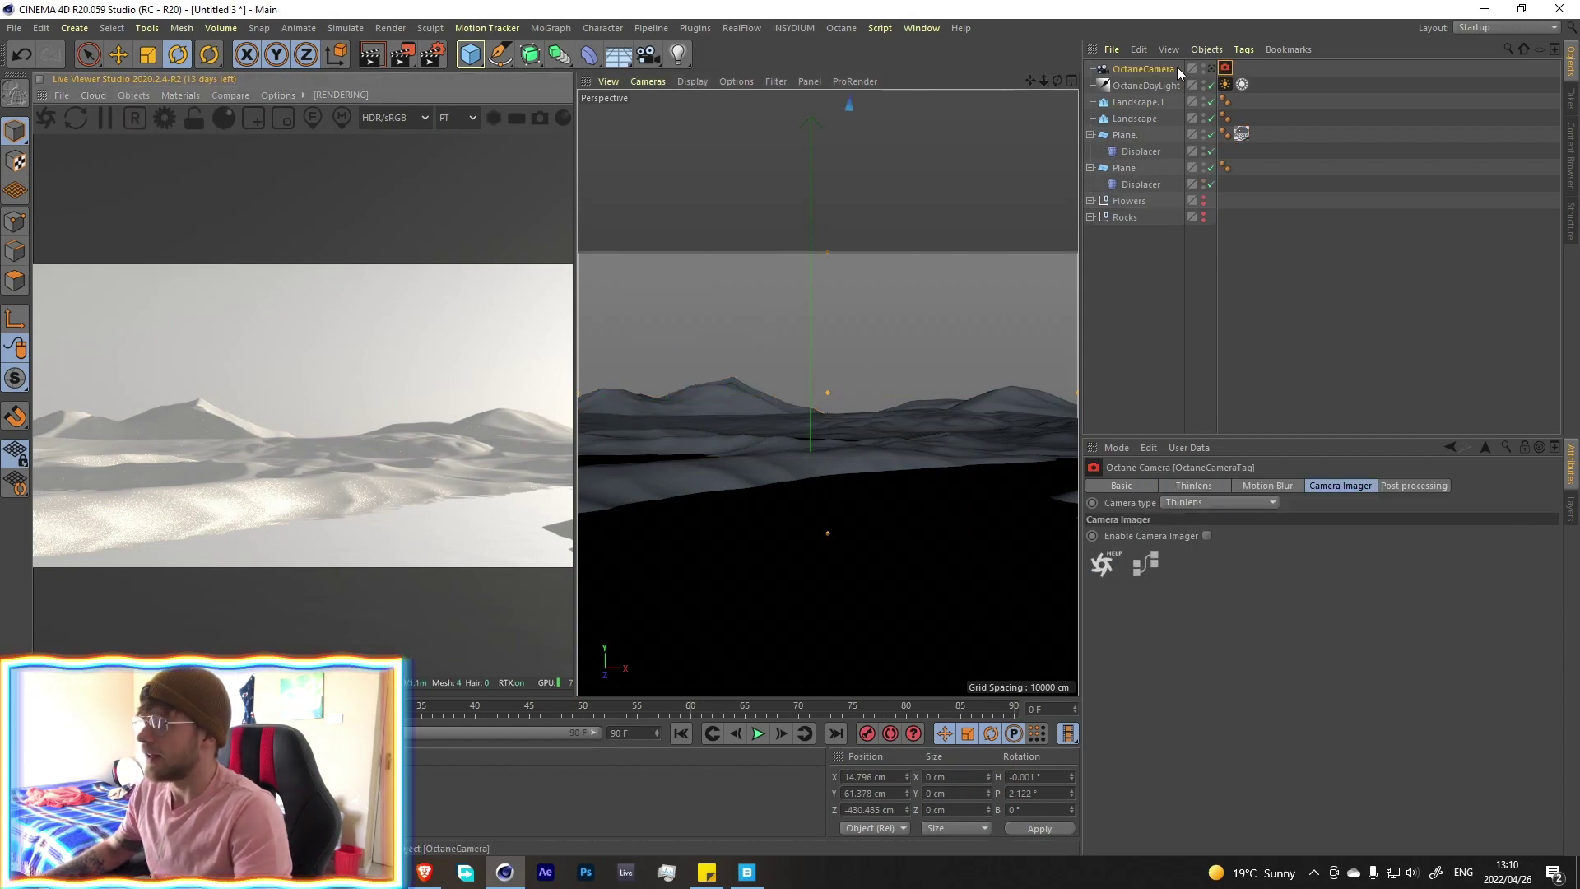
pyautogui.keyDown('alt'); pyautogui.moveTo(805, 492); pyautogui.dragTo(723, 541); pyautogui.keyUp('alt')
pyautogui.scroll(-5, 804, 487)
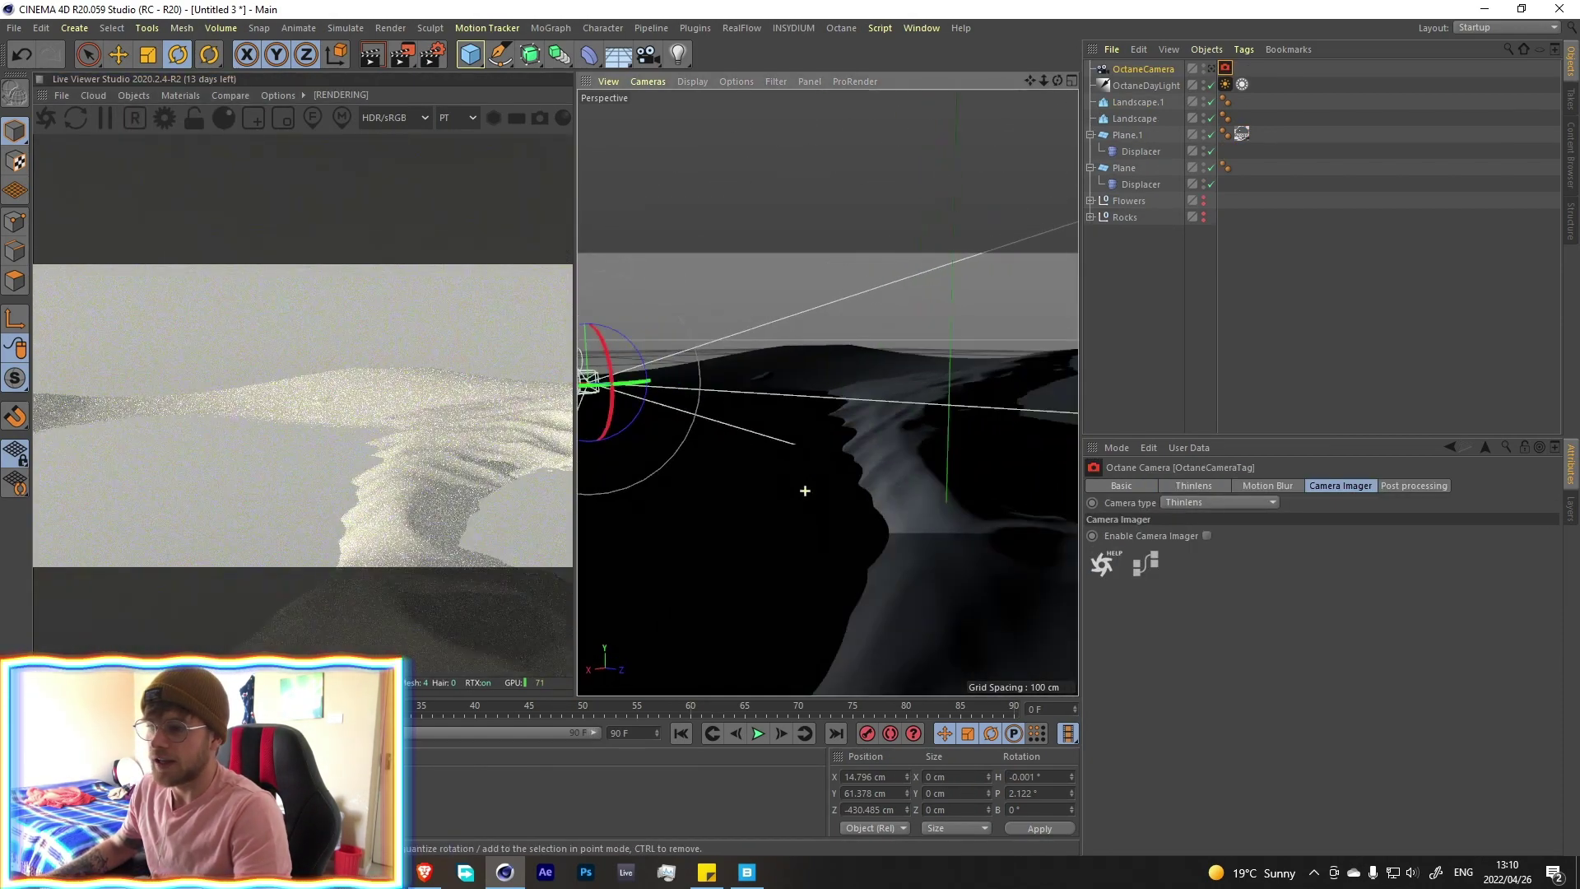
pyautogui.keyDown('alt'); pyautogui.moveTo(806, 499); pyautogui.dragTo(810, 497); pyautogui.keyUp('alt')
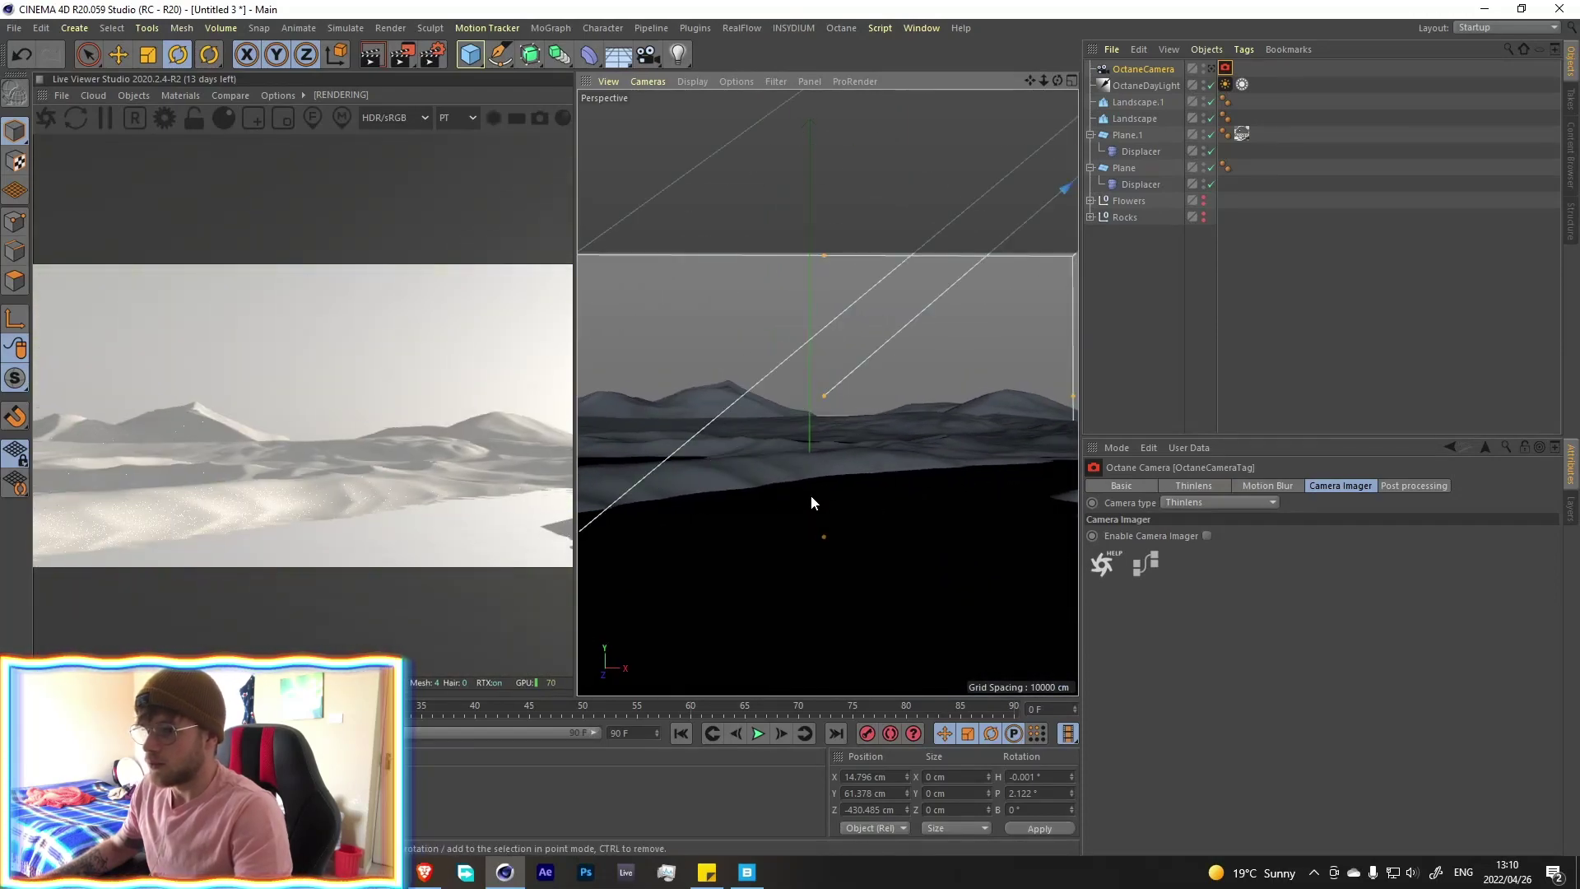
# Add an Octane Scatter object and make Grass Patch from the Flowers group its child
pyautogui.click(133, 96)
pyautogui.click(161, 198)
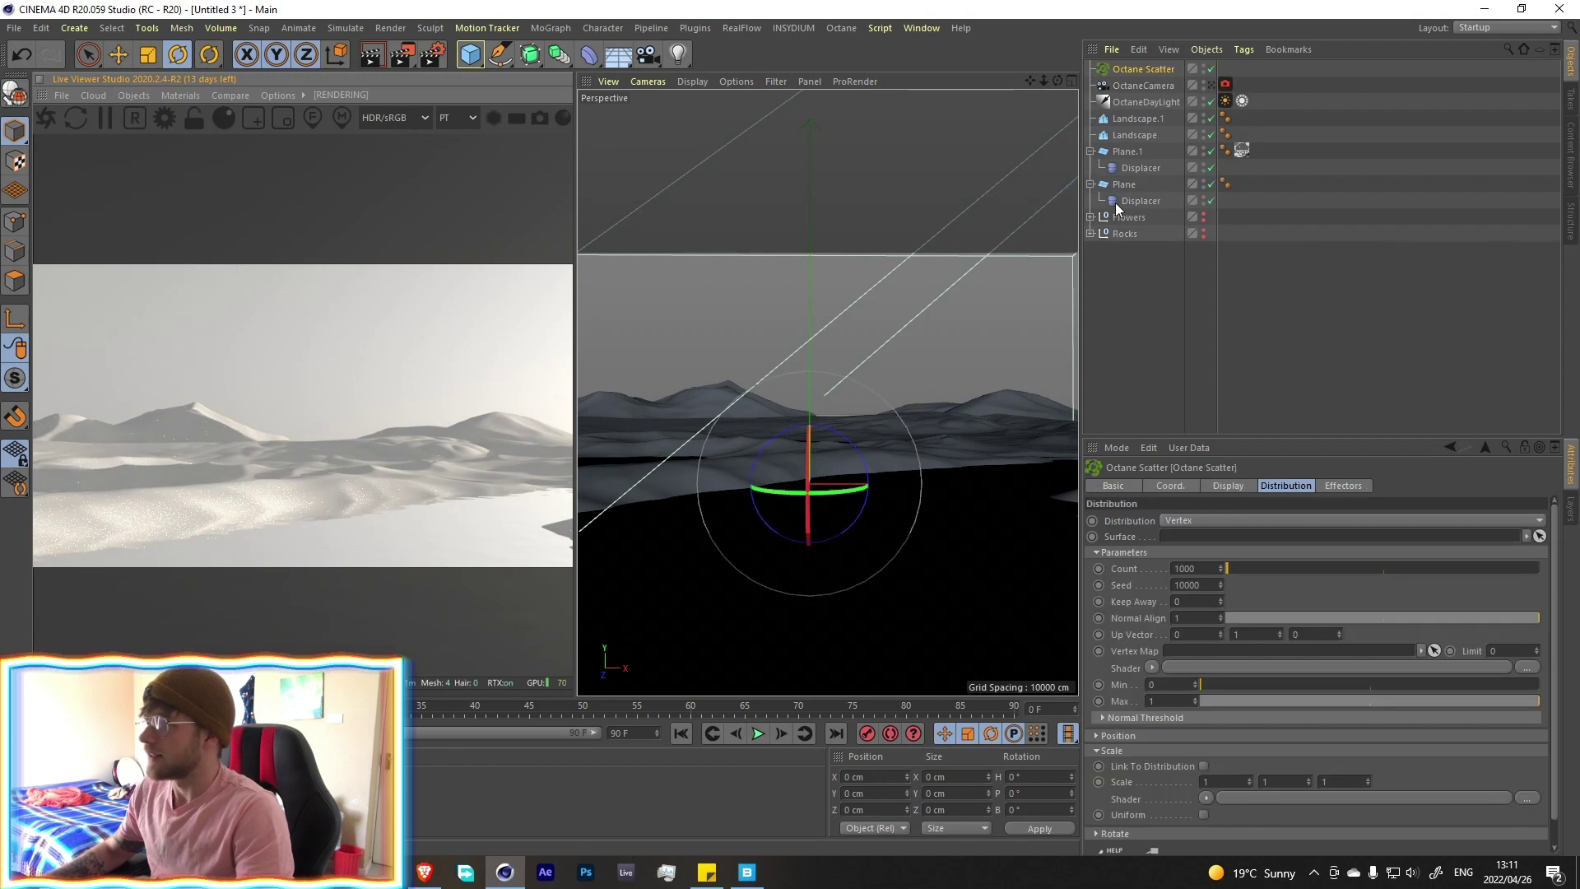
pyautogui.click(1092, 218)
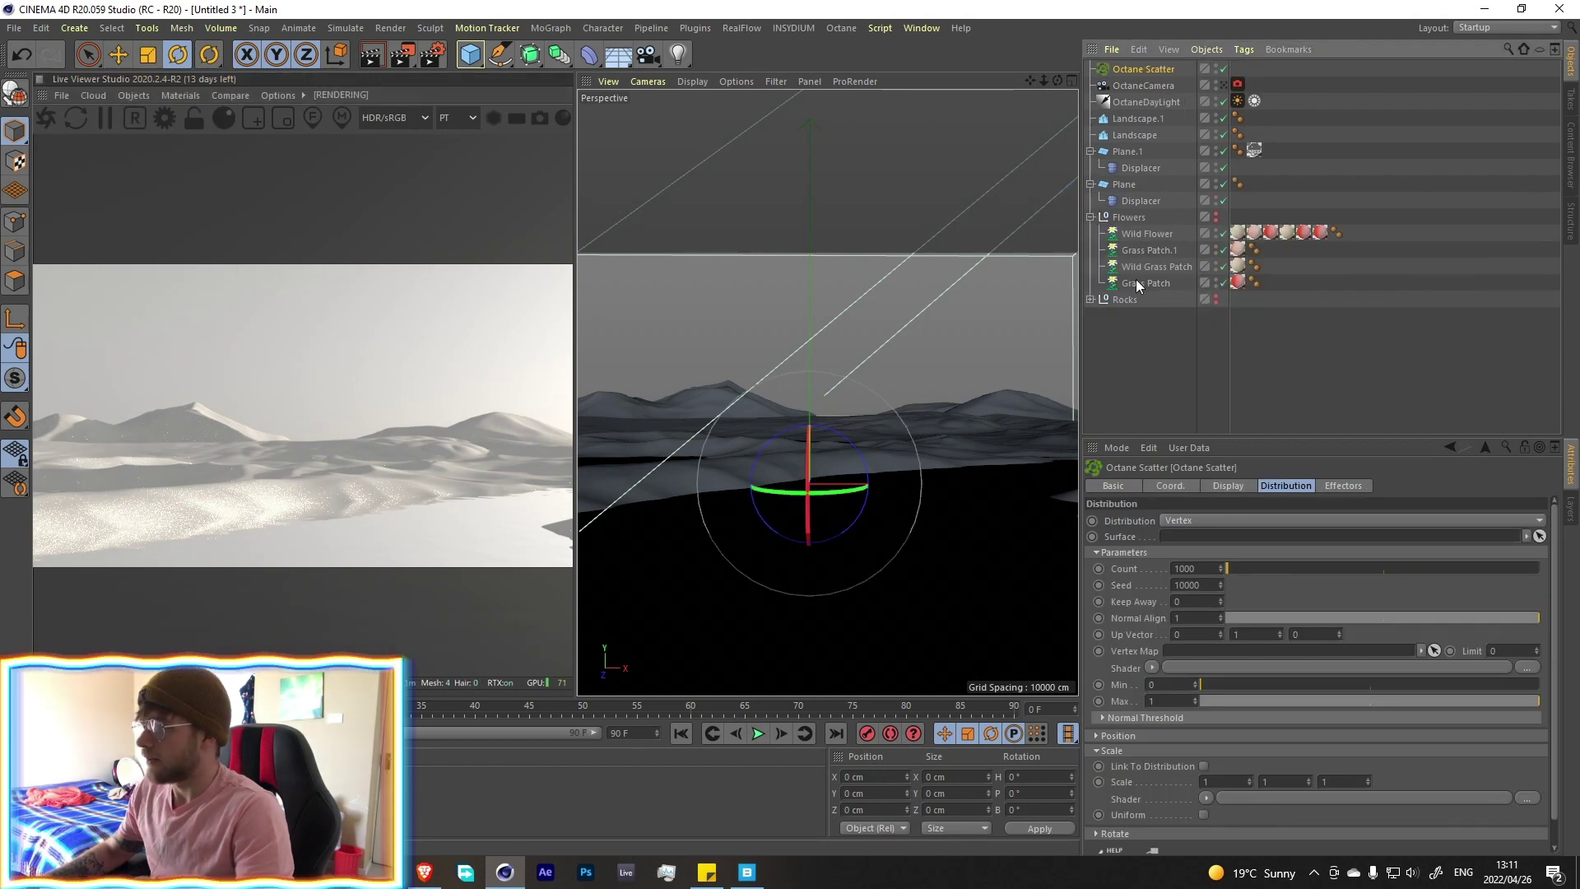
pyautogui.moveTo(1139, 68); pyautogui.dragTo(1128, 68)
pyautogui.click(1123, 69)
# Distribute the scatter over the surface of Plane with a count of about 9138
pyautogui.click(1187, 520)
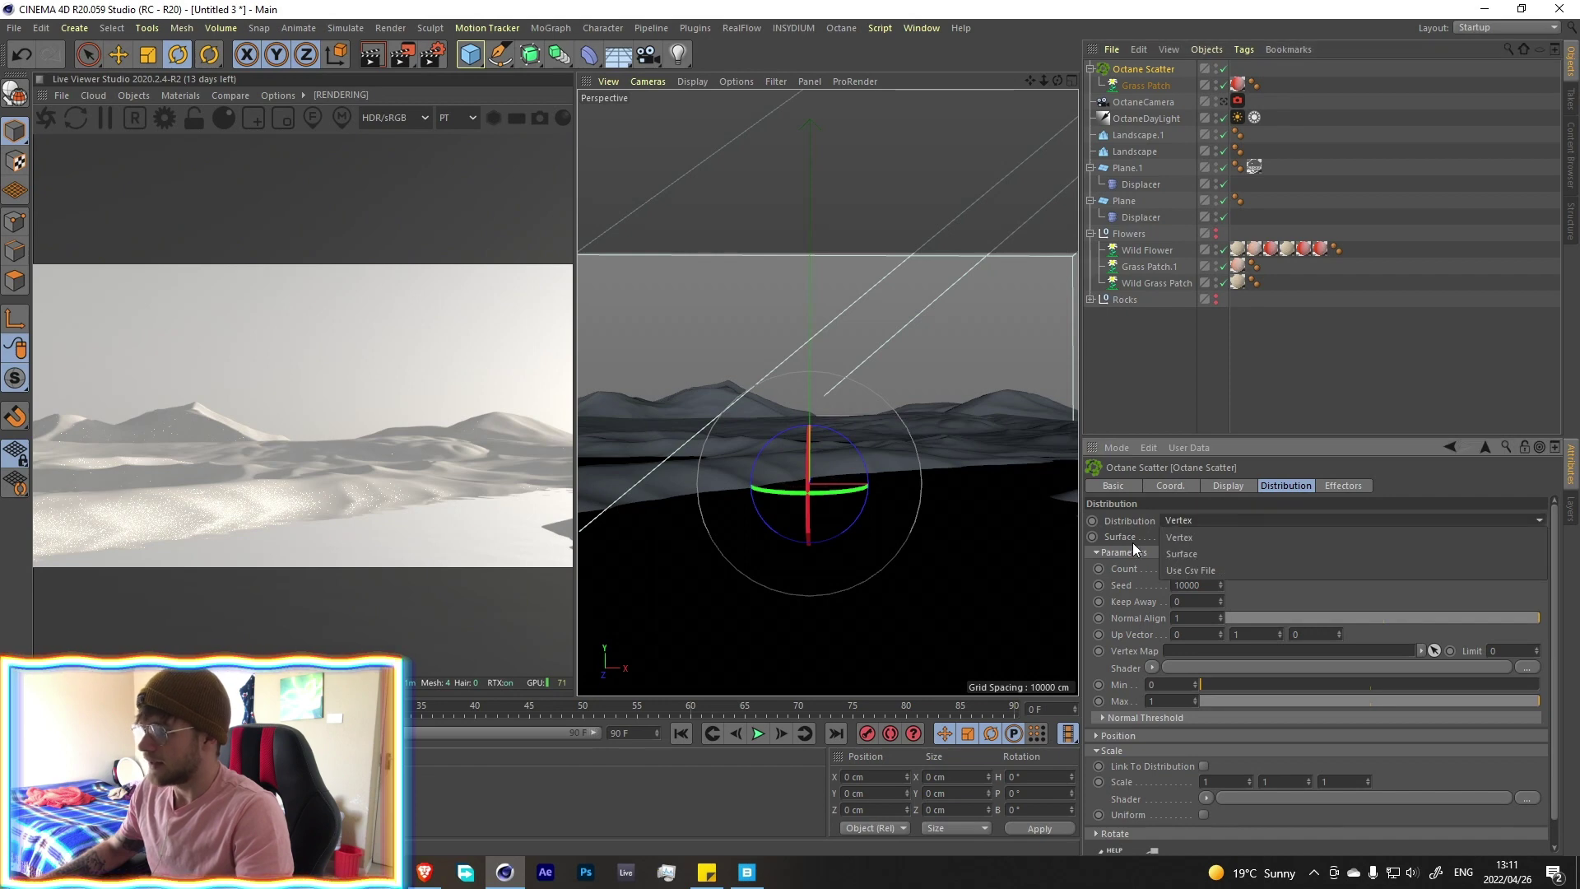
pyautogui.click(1207, 555)
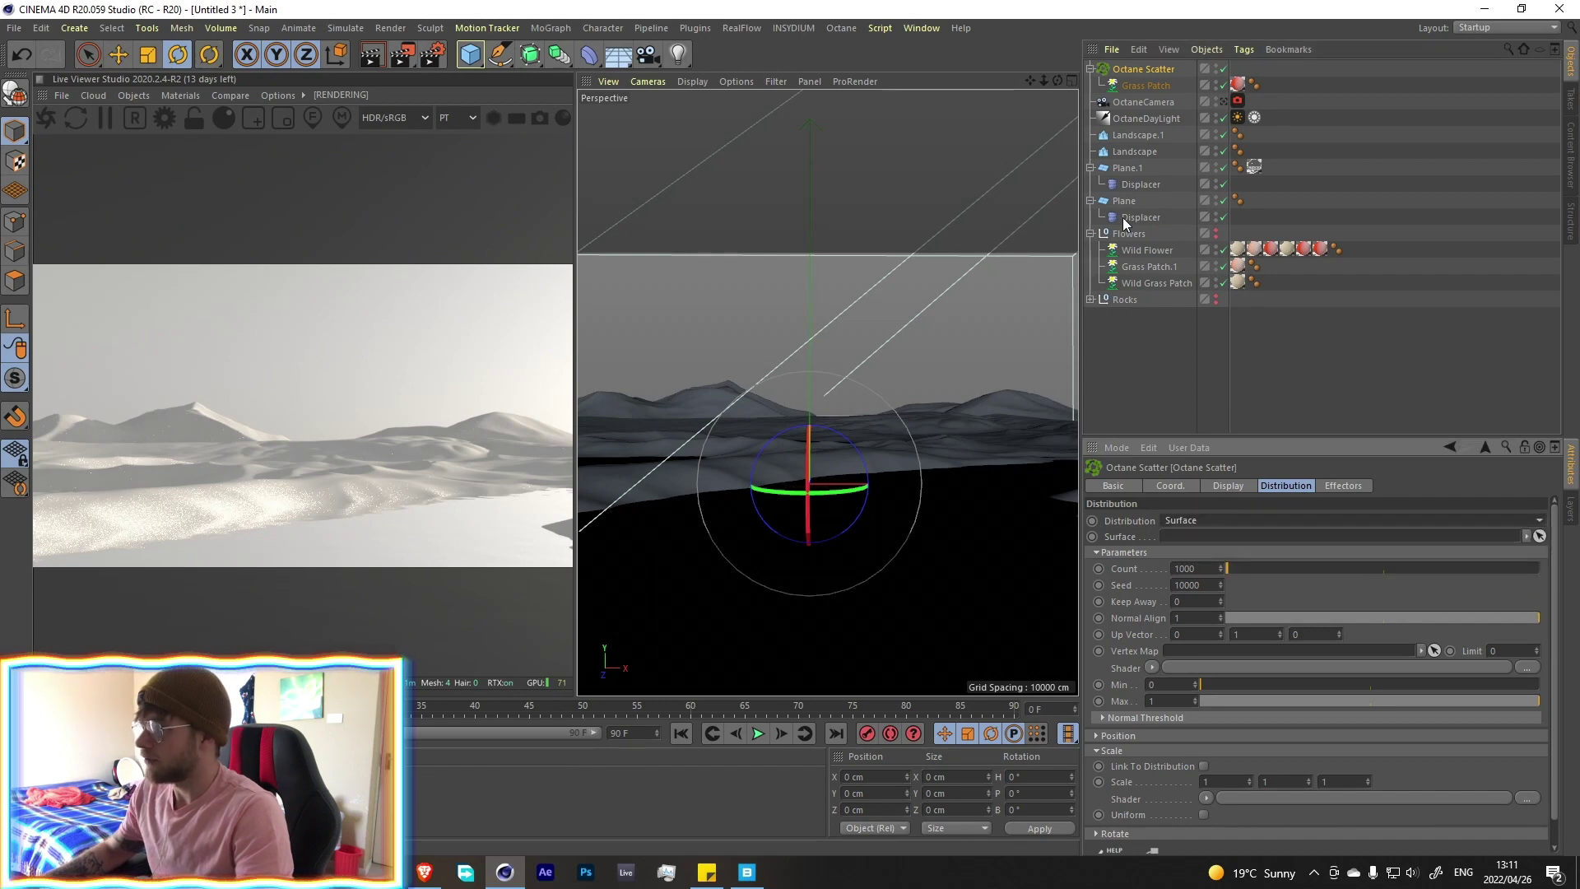
pyautogui.click(1092, 235)
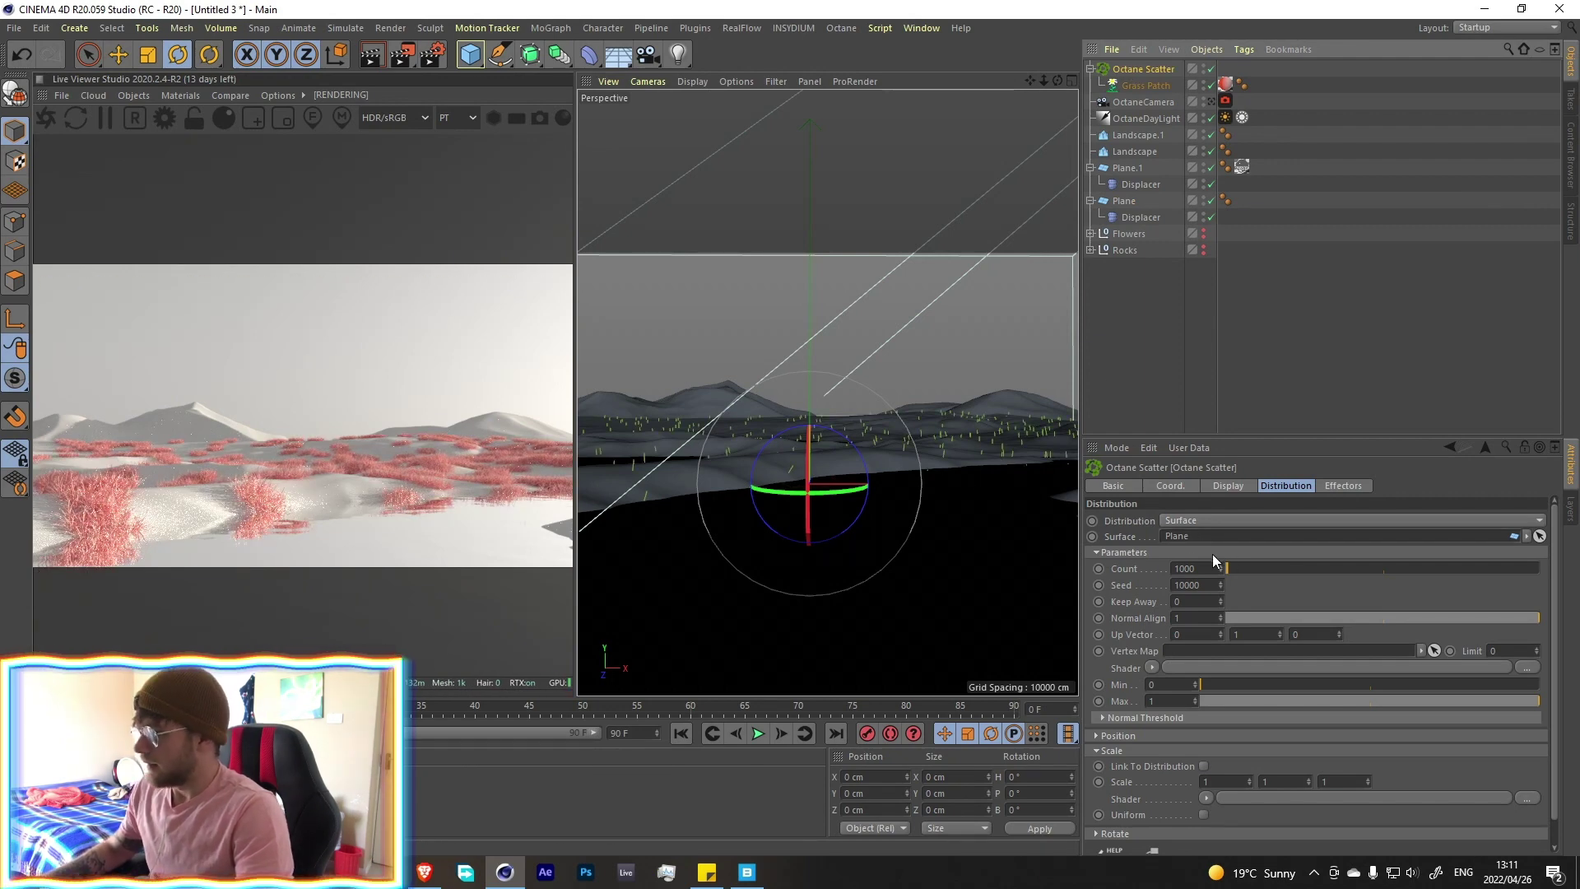
pyautogui.moveTo(1235, 568); pyautogui.dragTo(1240, 569)
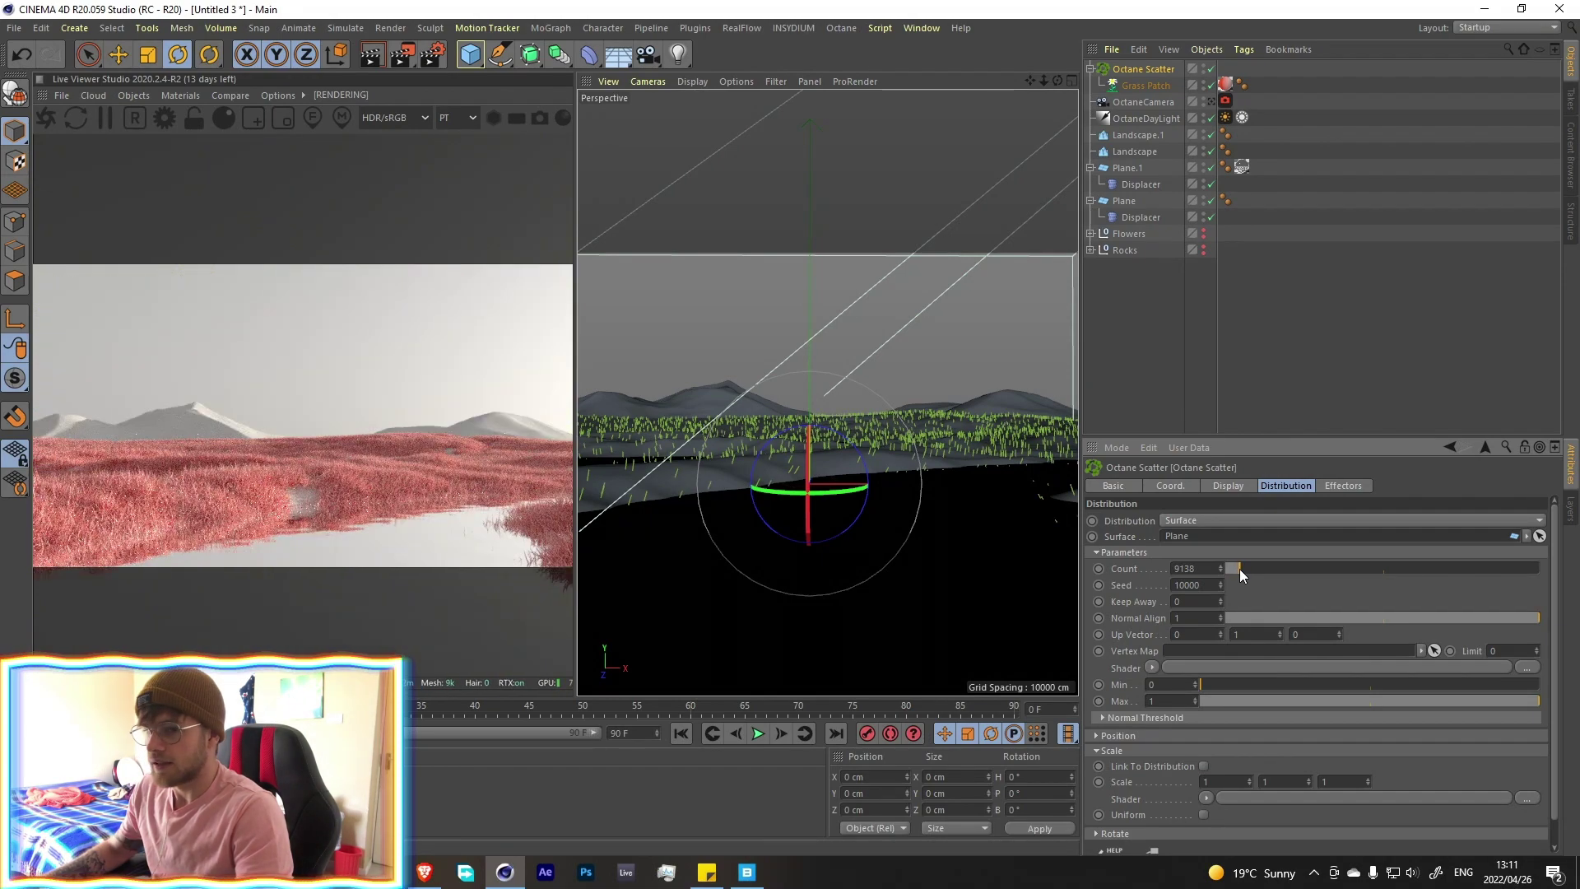
# Reduce the Grass Patch's Multiflora size to about 0.61
pyautogui.click(1148, 87)
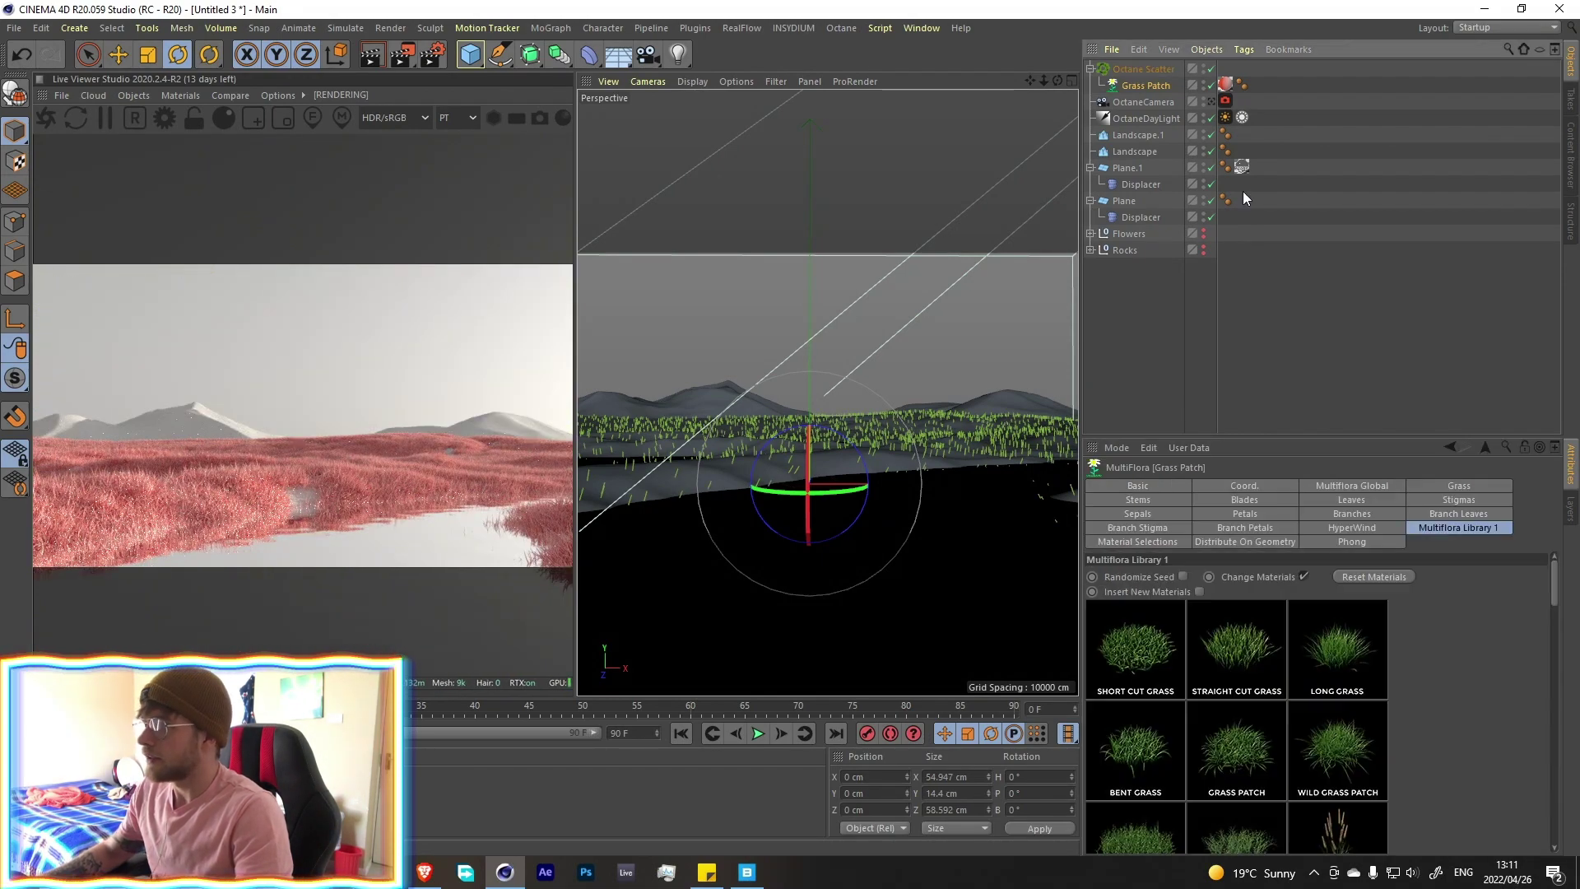
pyautogui.click(1333, 487)
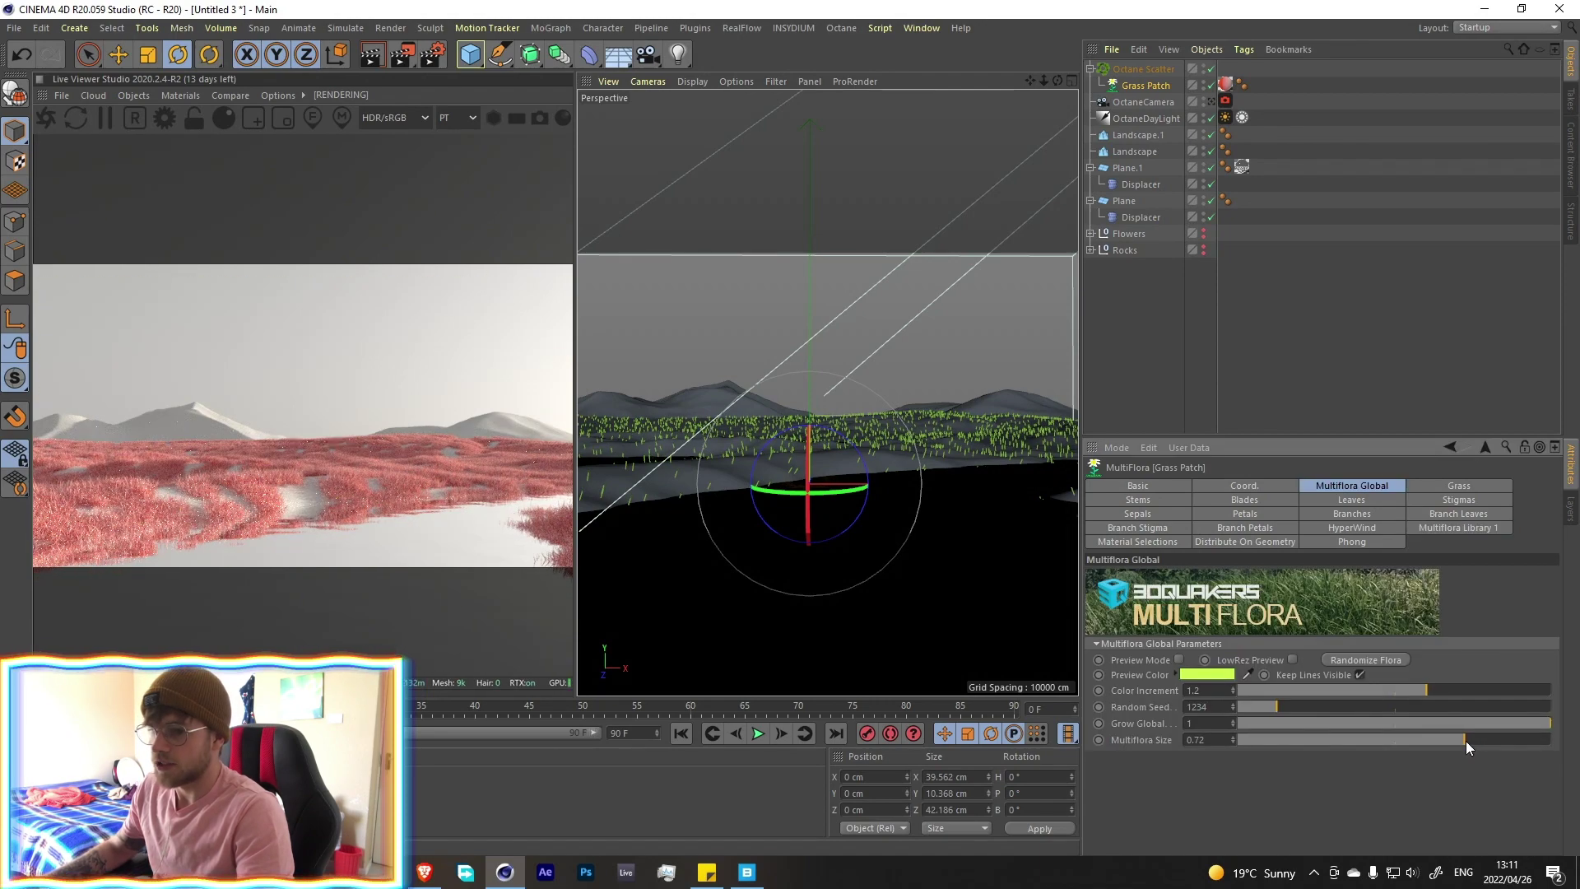
pyautogui.moveTo(1447, 740); pyautogui.dragTo(1431, 738)
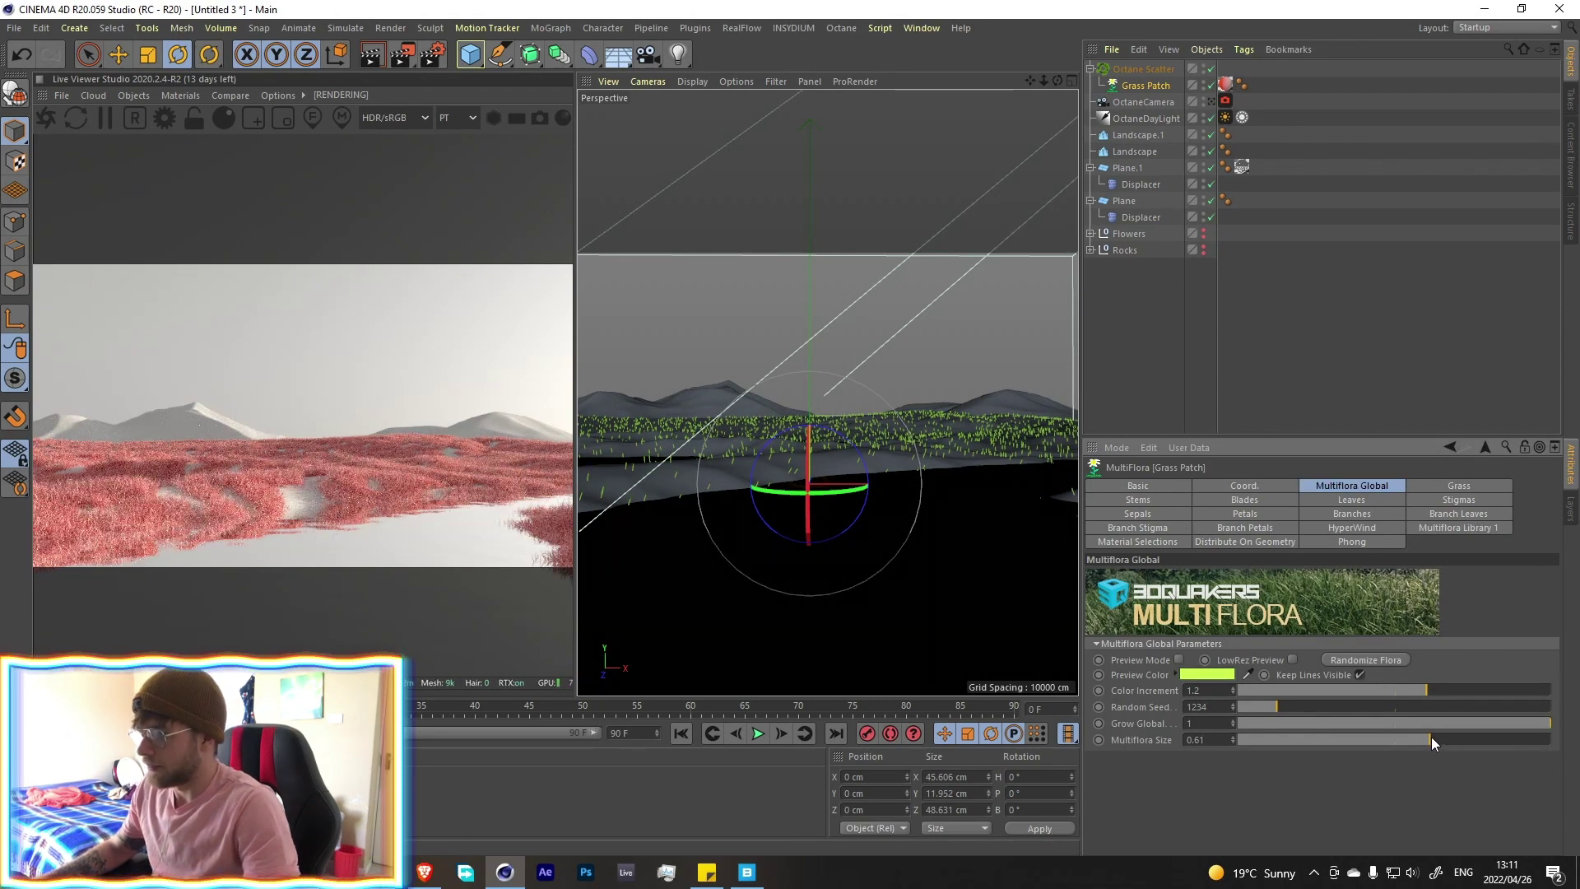
# Load a Noise shader into the Octane Scatter's scale settings
pyautogui.click(1123, 71)
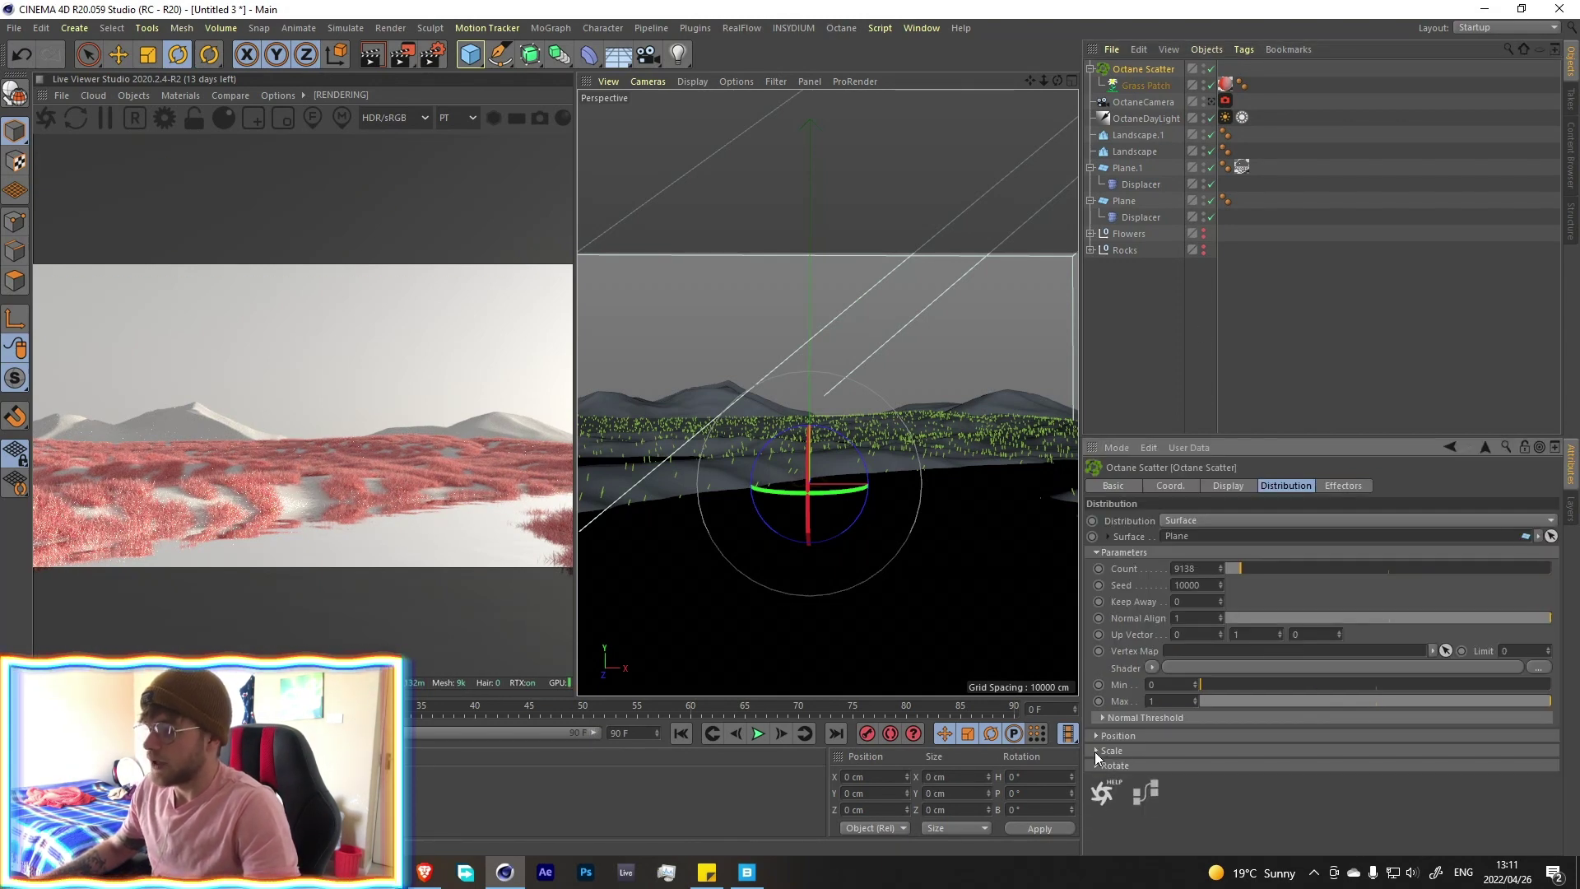
pyautogui.click(1207, 796)
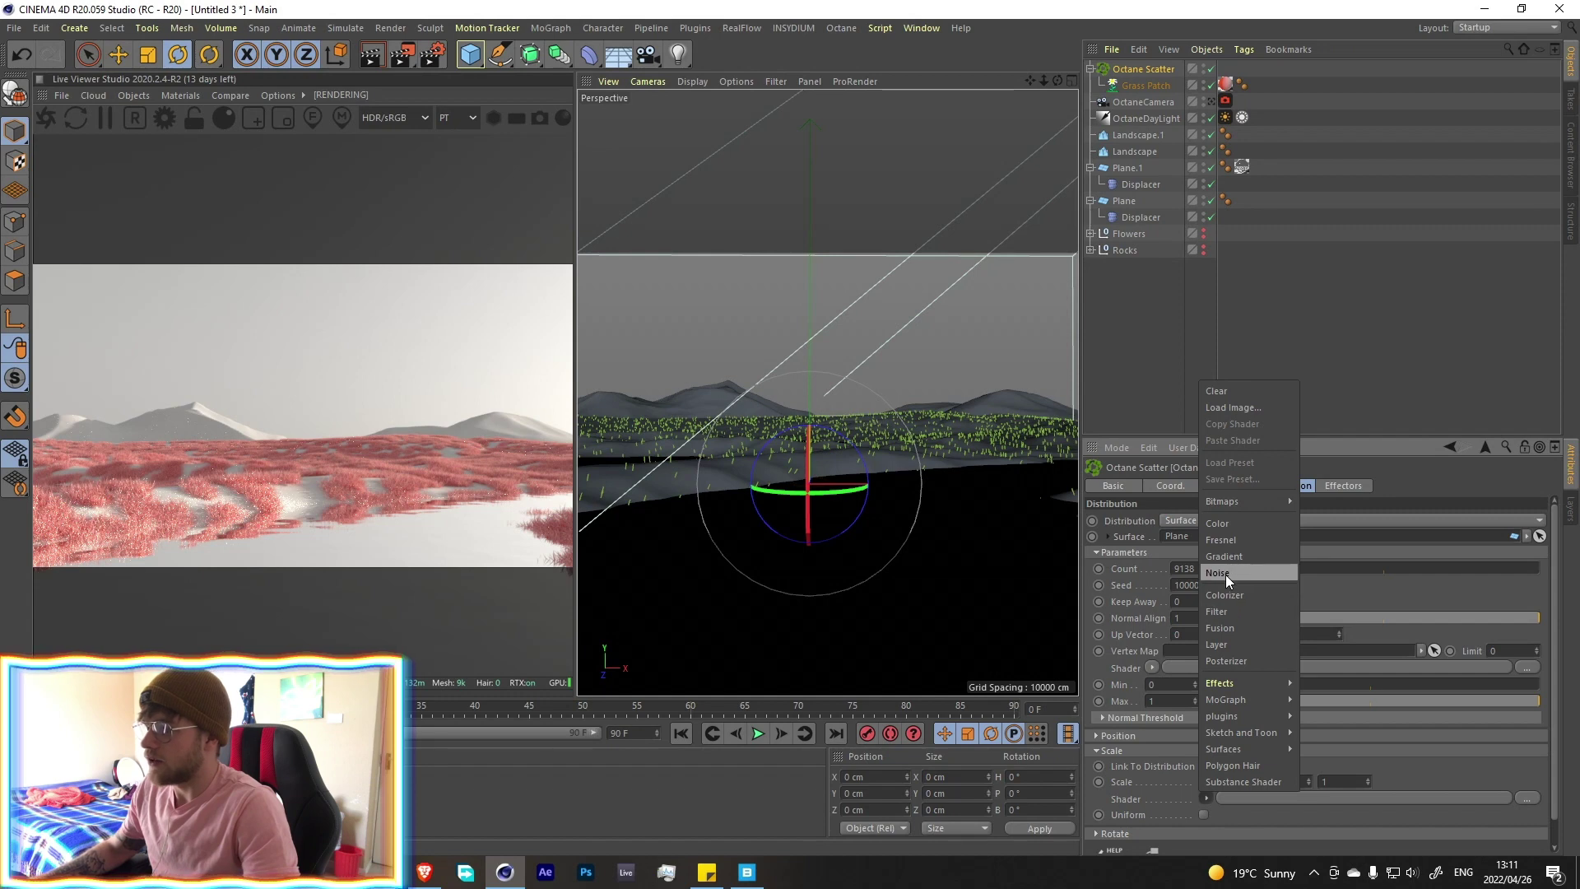
pyautogui.click(1226, 574)
pyautogui.scroll(-3, 1213, 767)
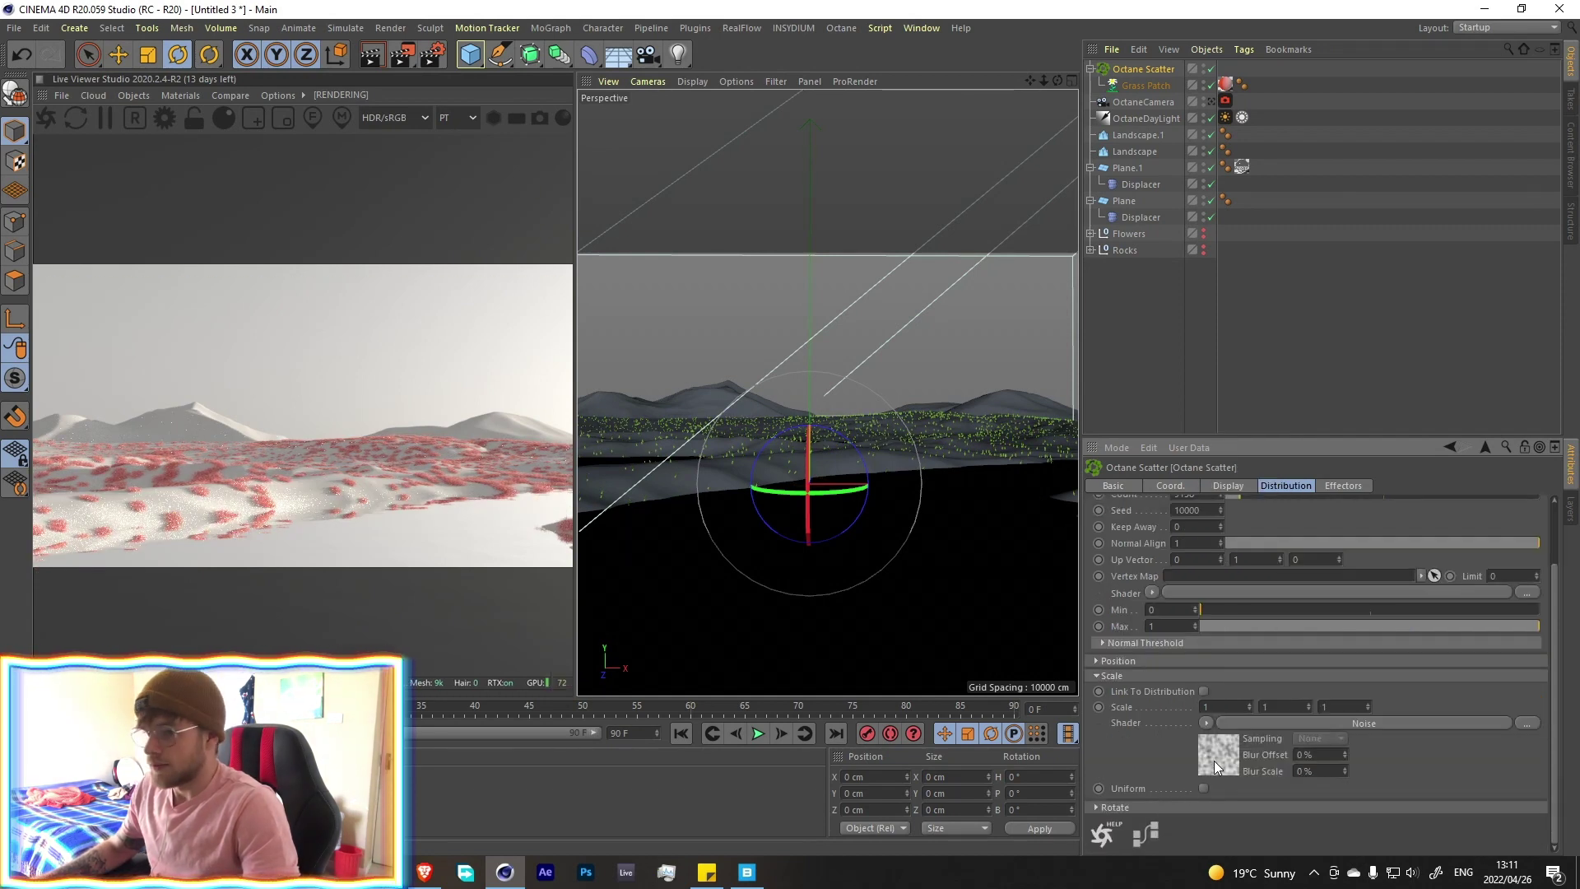
# Set the scale noise's global scale to 500%, then raise its low clip slightly and lower its high clip
pyautogui.click(1213, 761)
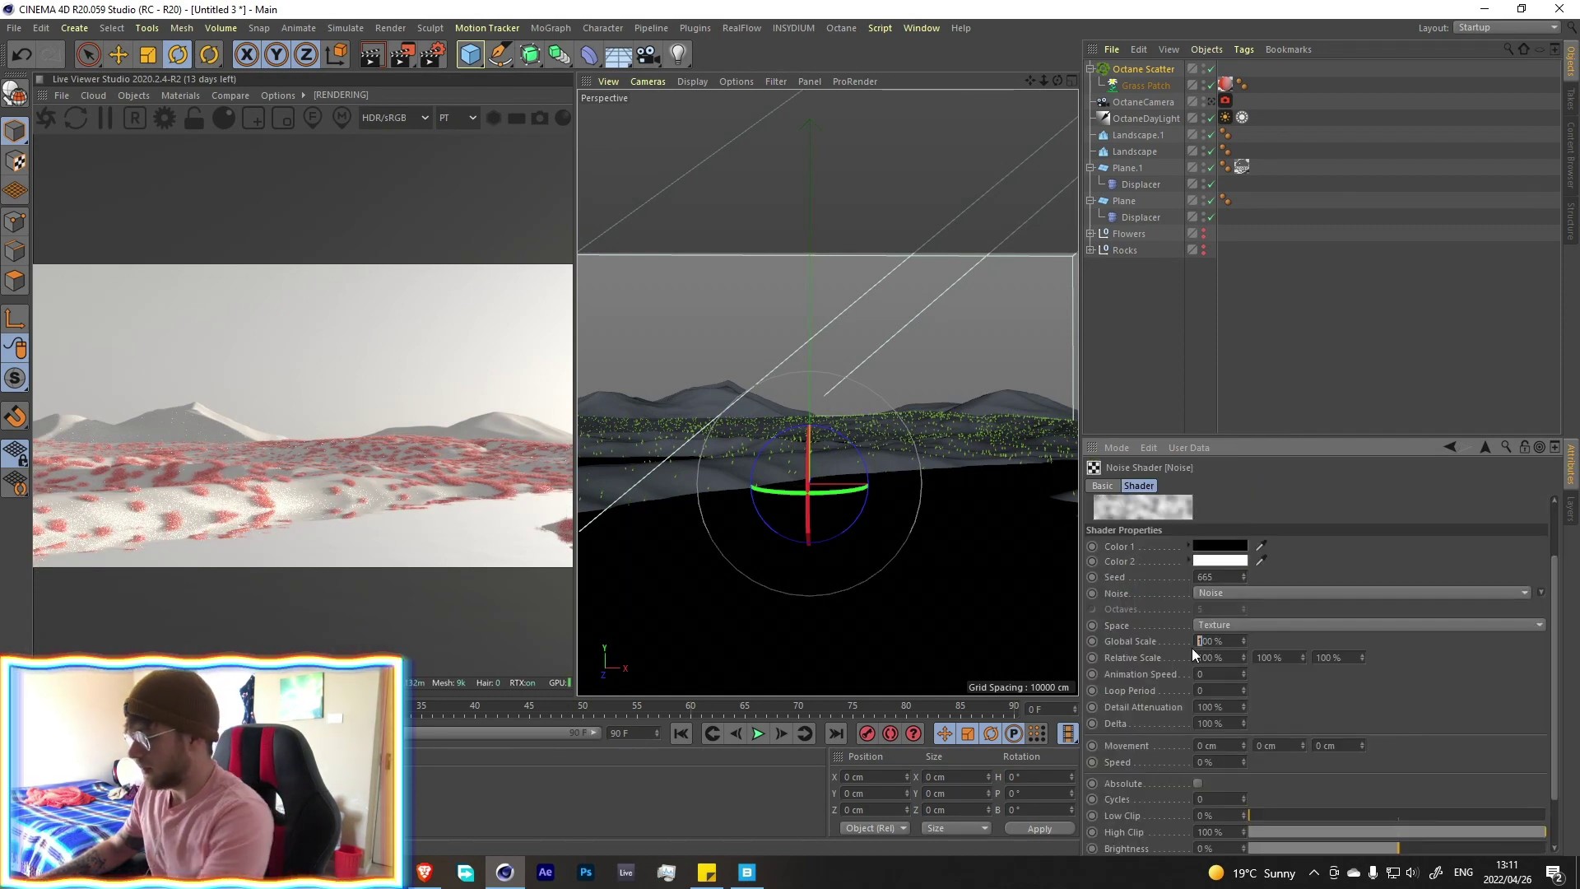
pyautogui.scroll(-3, 1342, 716)
pyautogui.moveTo(1321, 749); pyautogui.dragTo(1330, 749)
pyautogui.moveTo(1521, 768); pyautogui.dragTo(1436, 767)
pyautogui.scroll(4, 1424, 718)
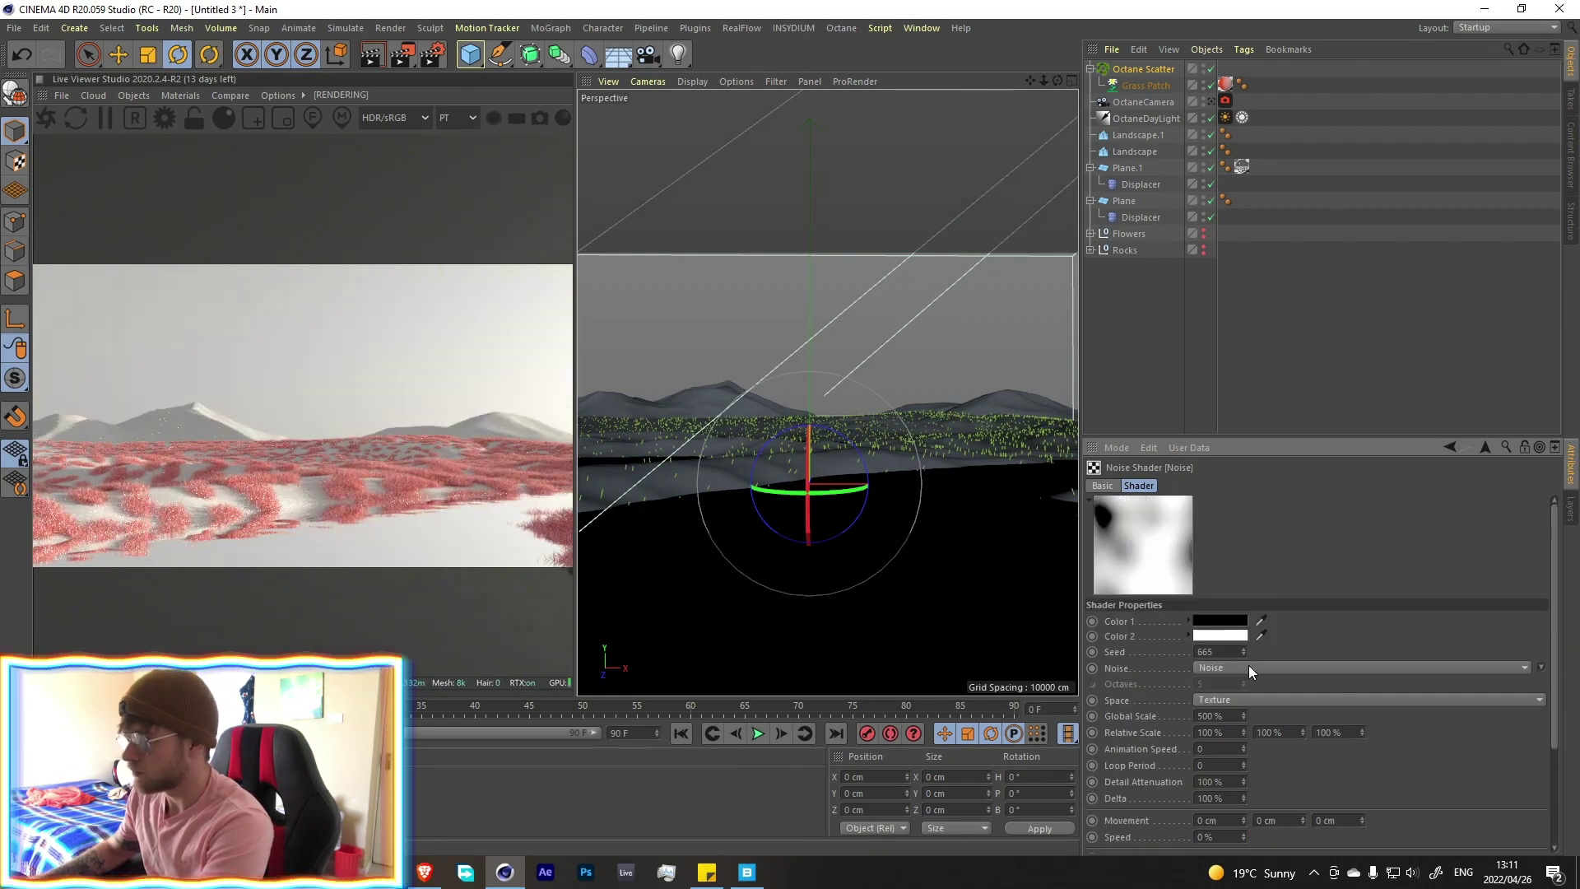
# Preview different noise types for the scatter's scale, from Hama through FBM, Displaced Turbulence and Cranal, and choose Cell Noise
pyautogui.click(1247, 667)
pyautogui.click(1220, 315)
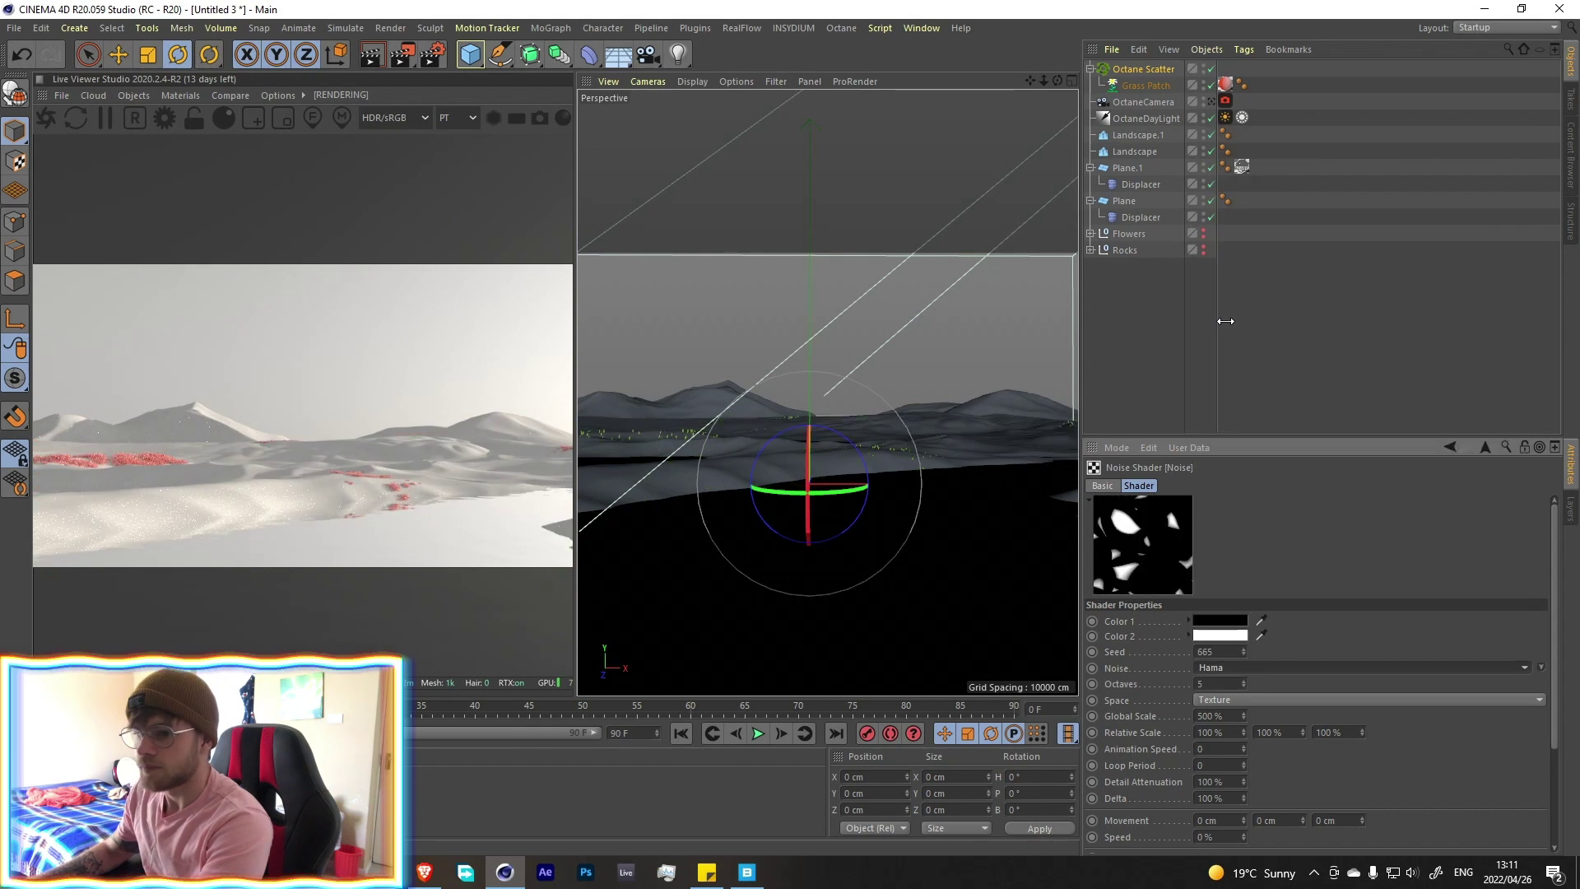
pyautogui.press('Up')
pyautogui.press('Up')
pyautogui.press('Up')
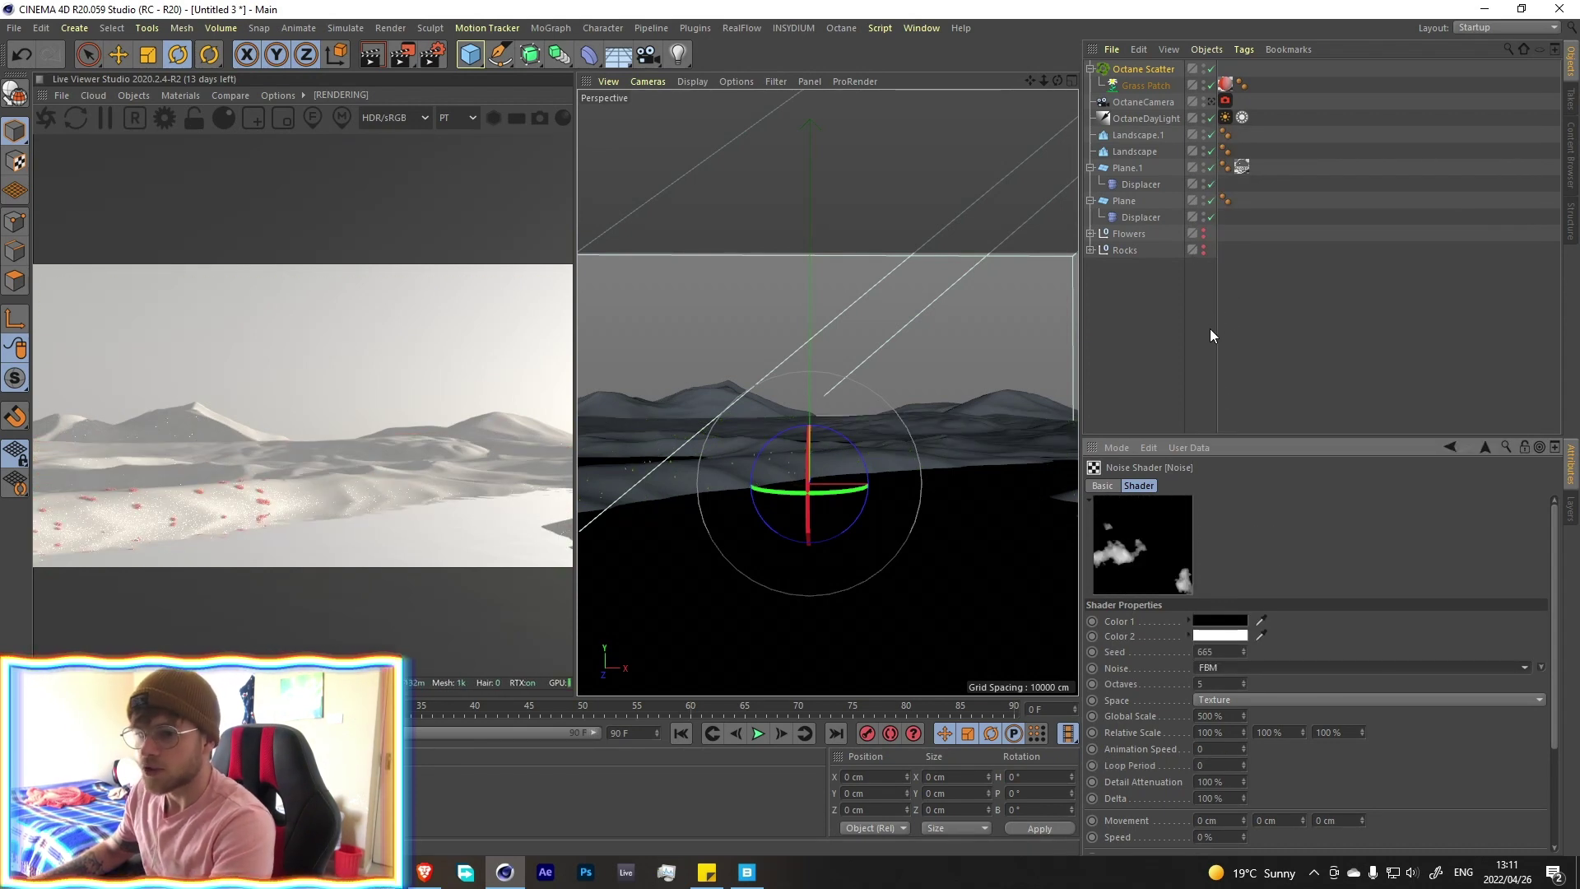
pyautogui.press('Up')
pyautogui.press('Up')
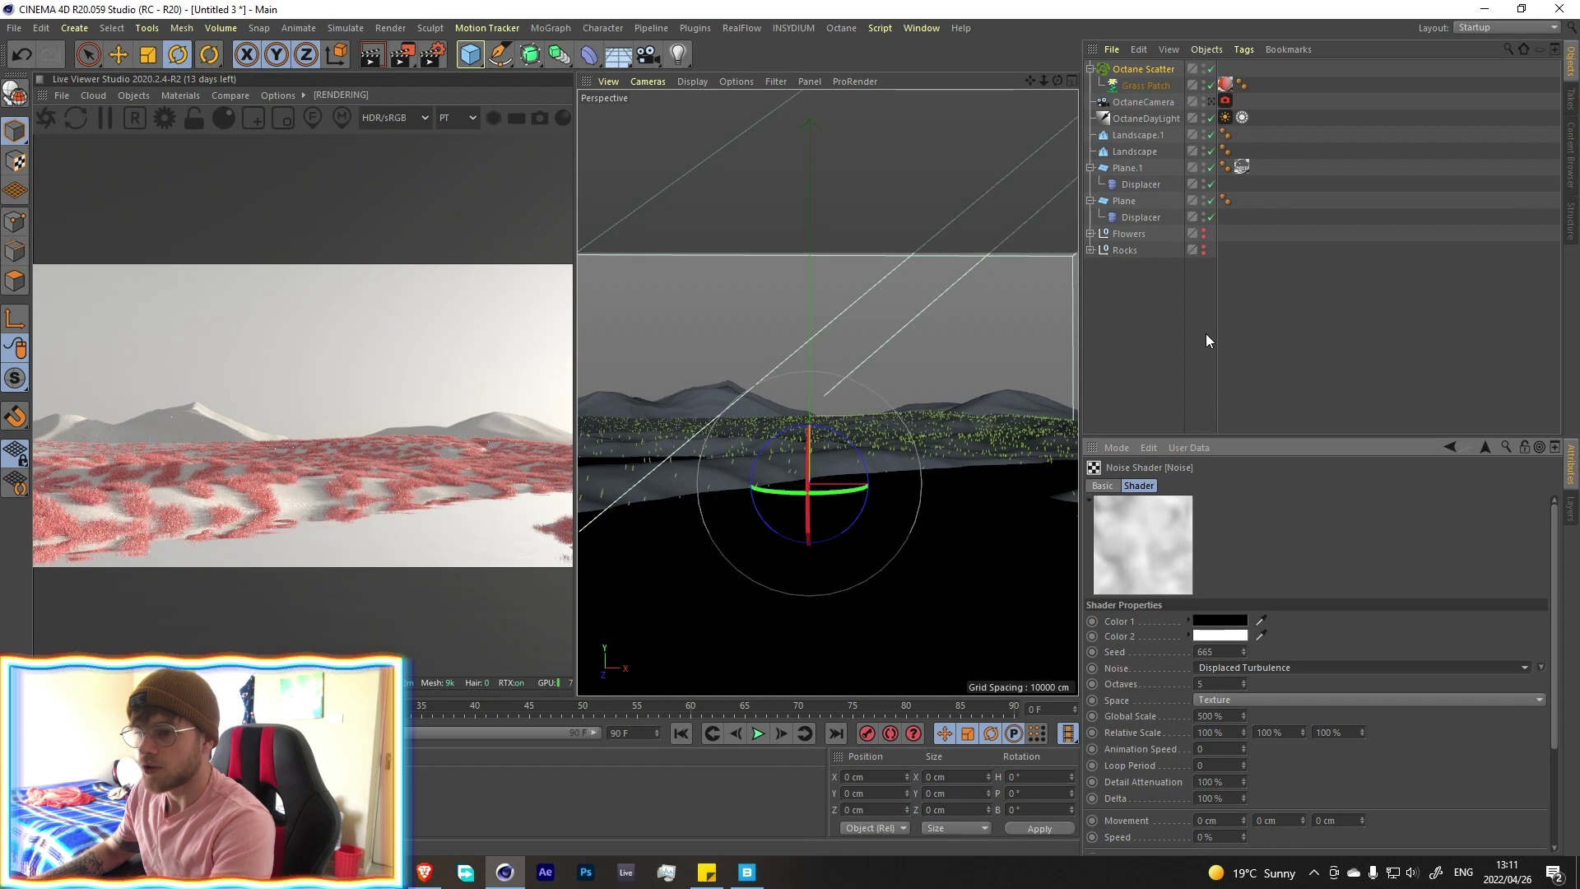
pyautogui.press('Up')
pyautogui.press('Up')
pyautogui.press('Up')
pyautogui.press('Up')
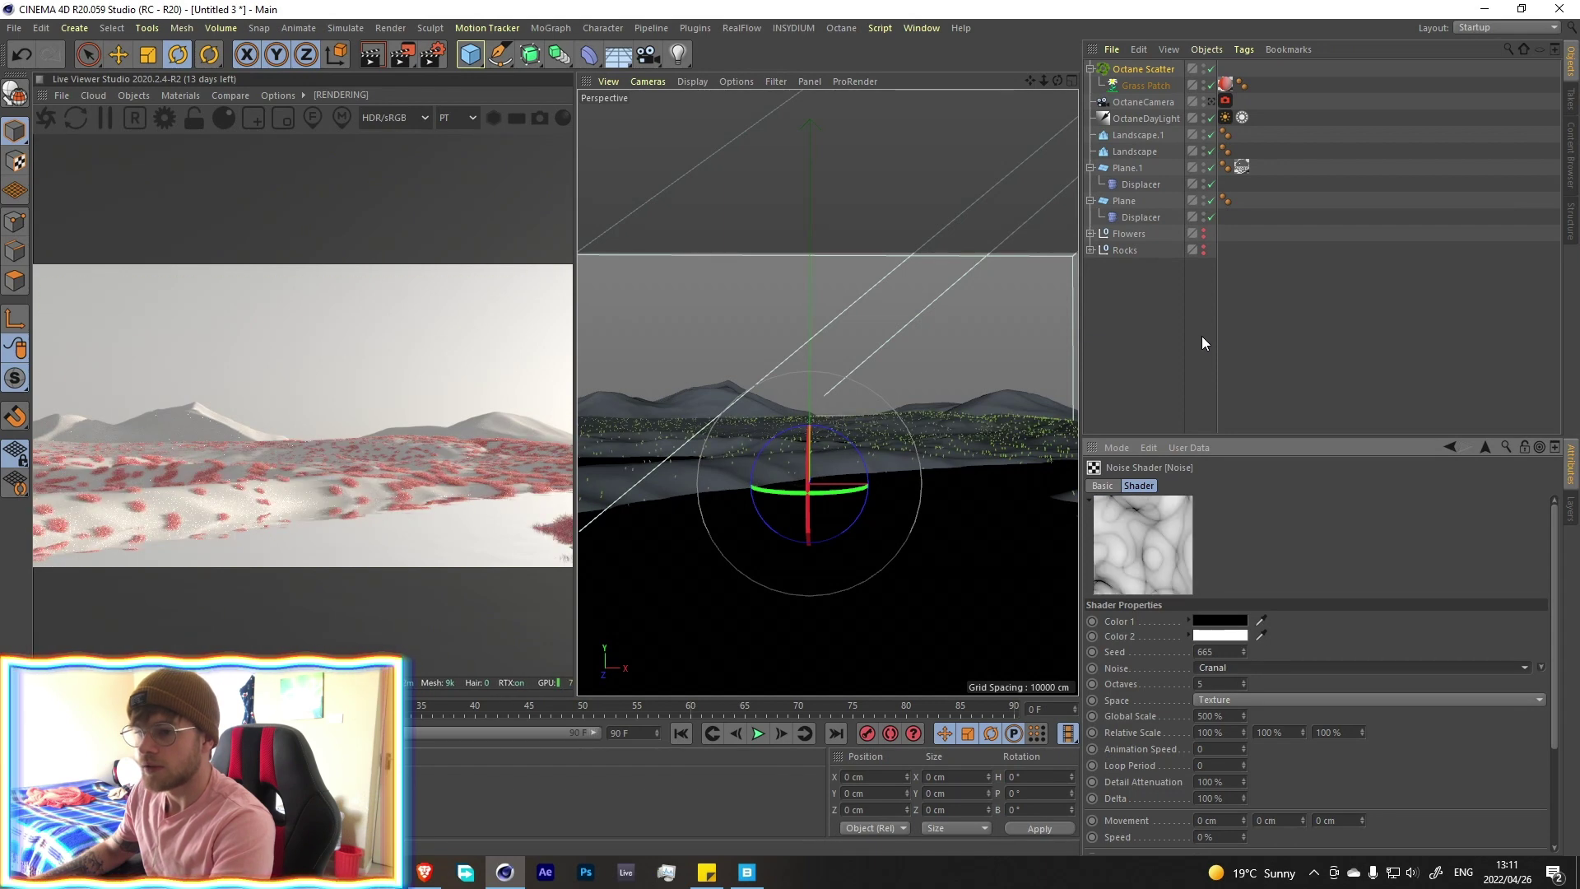
pyautogui.press('Up')
pyautogui.press('Down')
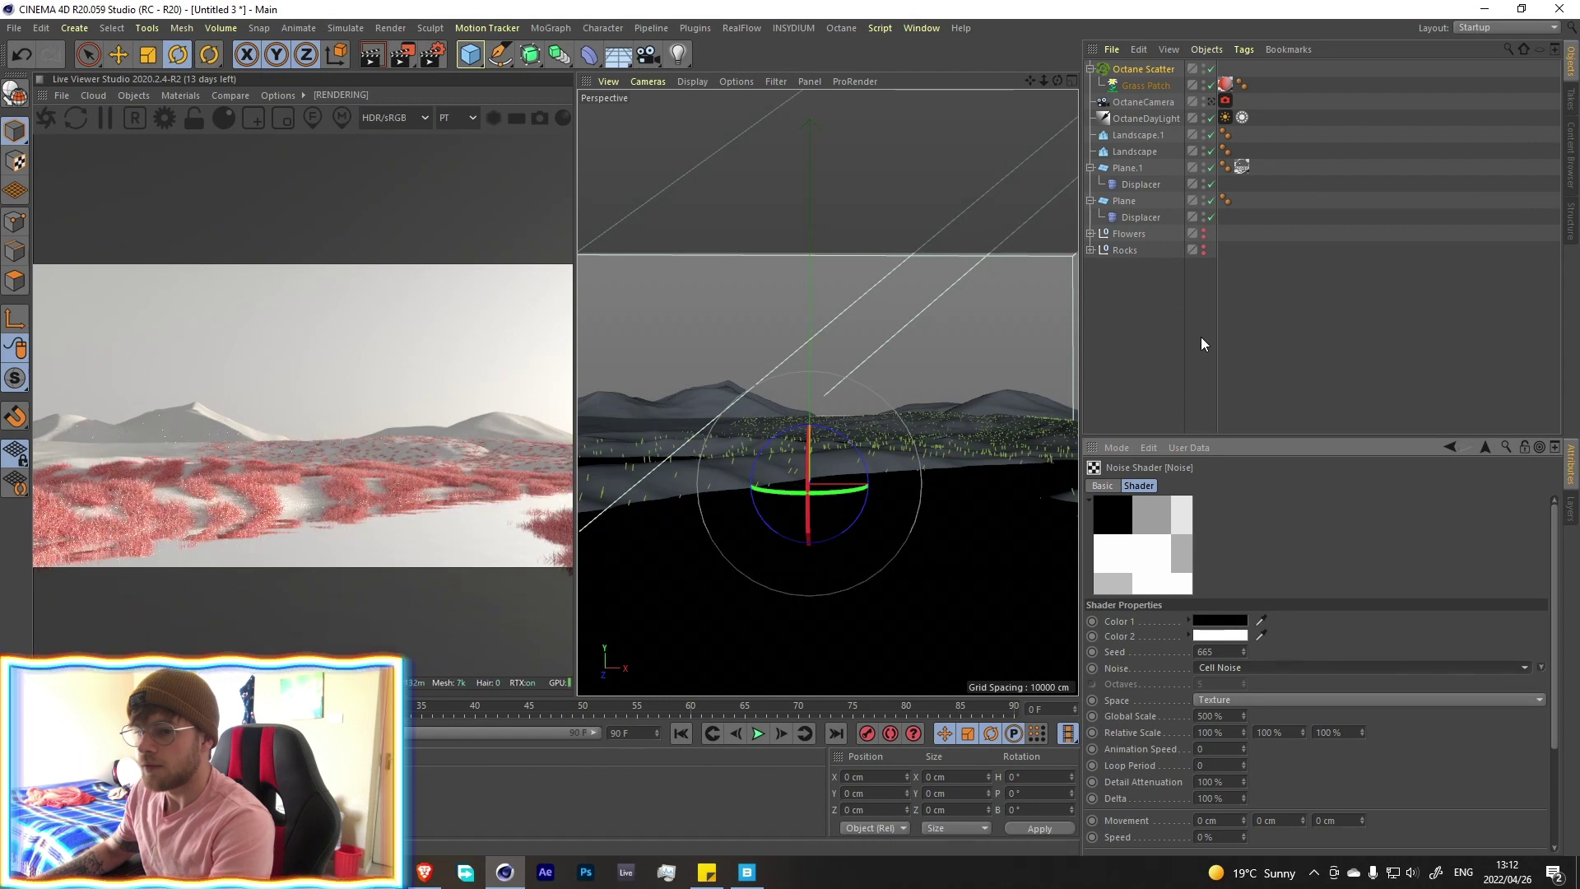
# Duplicate the Octane Scatter together with its Grass Patch
pyautogui.click(1131, 65)
pyautogui.hotkey('ctrl', 'c')
pyautogui.hotkey('ctrl', 'v')
pyautogui.click(1326, 123)
# Replace the Grass Patch inside Octane Scatter.1 with Wild Grass Patch from the Flowers group
pyautogui.click(1091, 283)
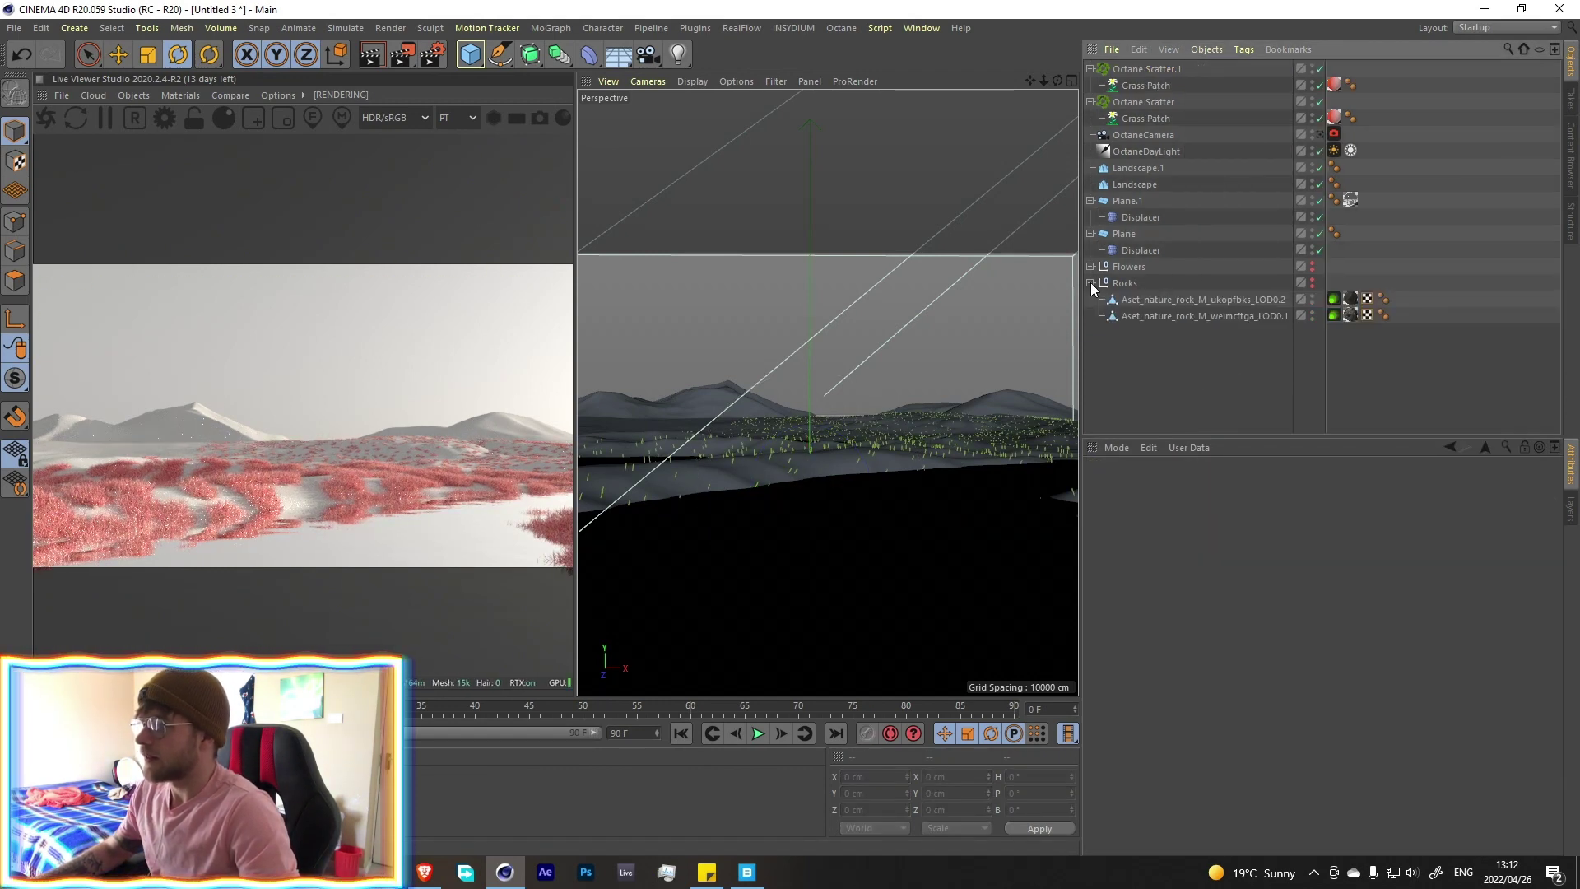
pyautogui.click(1092, 283)
pyautogui.click(1091, 267)
pyautogui.moveTo(1150, 320); pyautogui.dragTo(1140, 76)
pyautogui.click(1144, 99)
pyautogui.press('Delete')
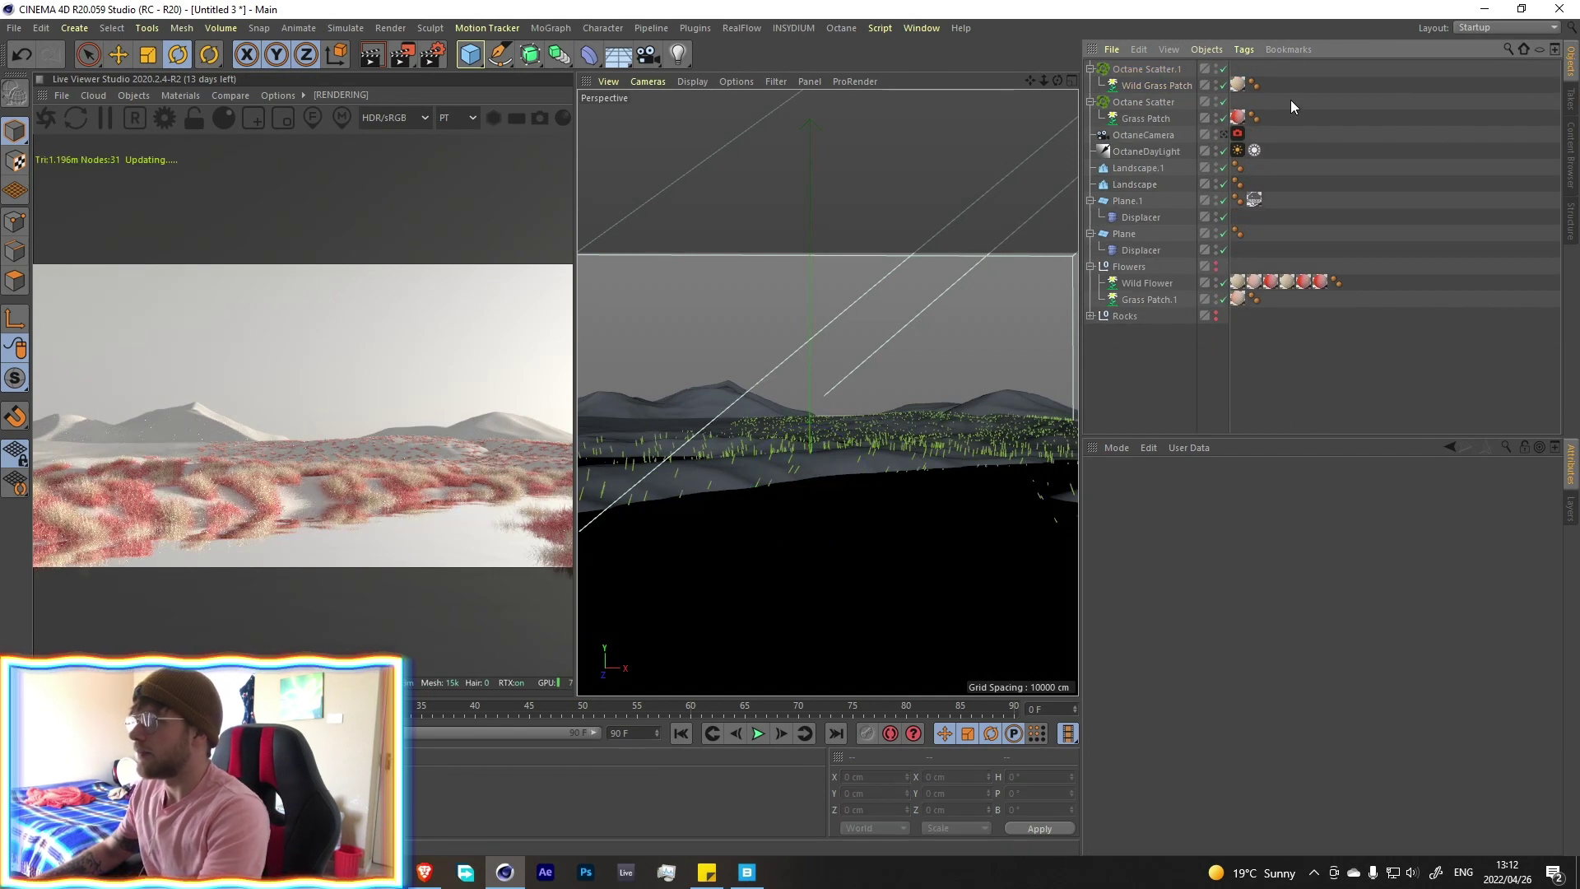
# Open the Noise shader that drives the scale of Octane Scatter.1
pyautogui.click(1144, 71)
pyautogui.click(1226, 837)
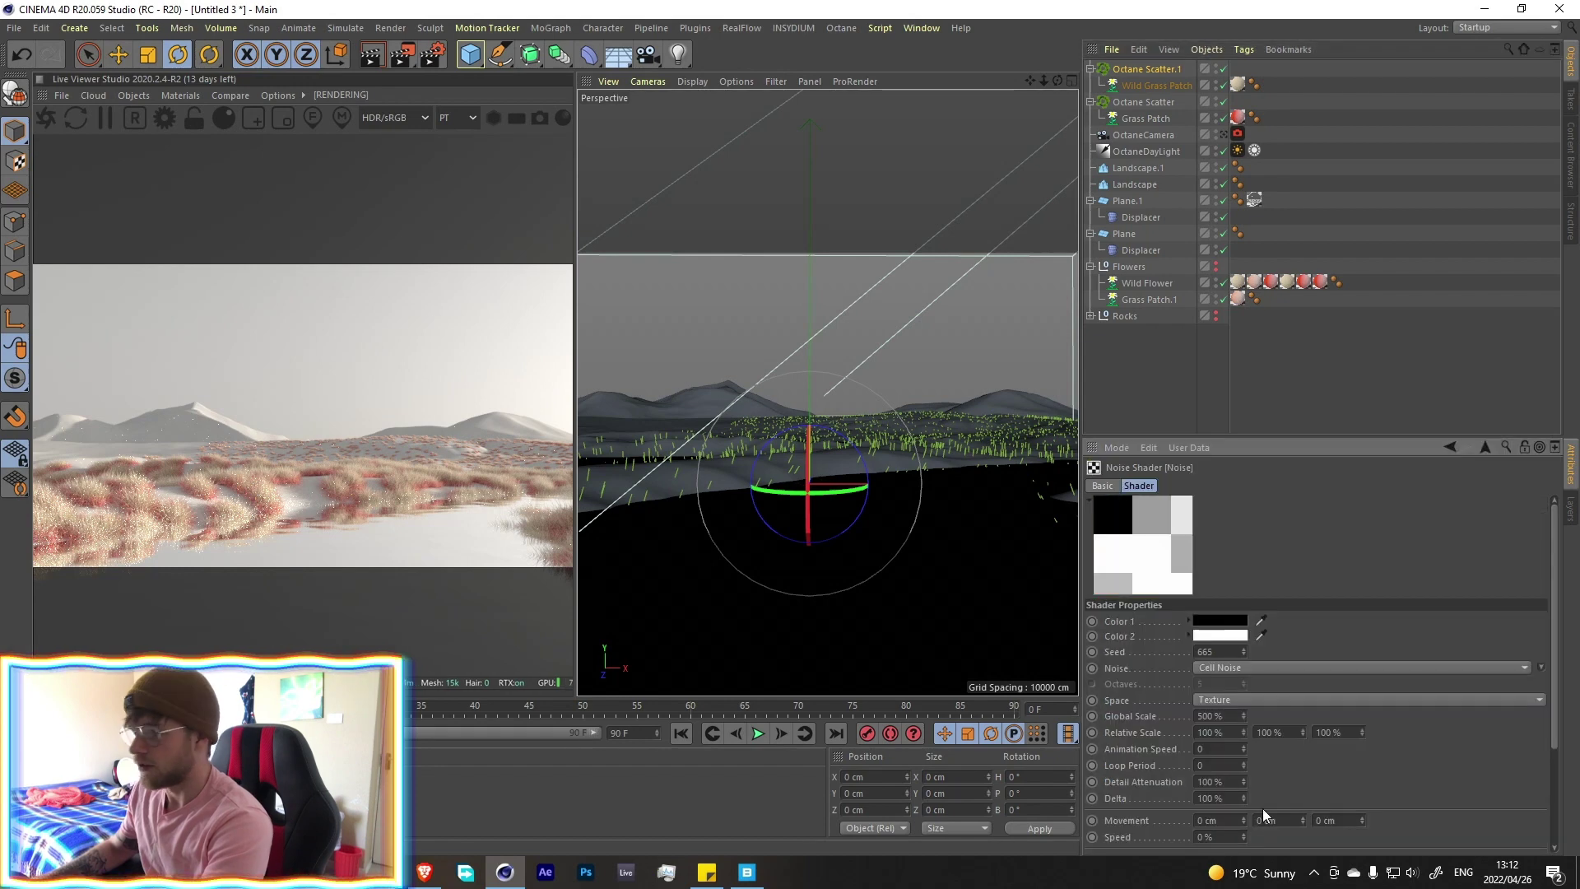
# Try the Buya noise type for Octane Scatter.1's scale, then undo the change
pyautogui.click(1247, 668)
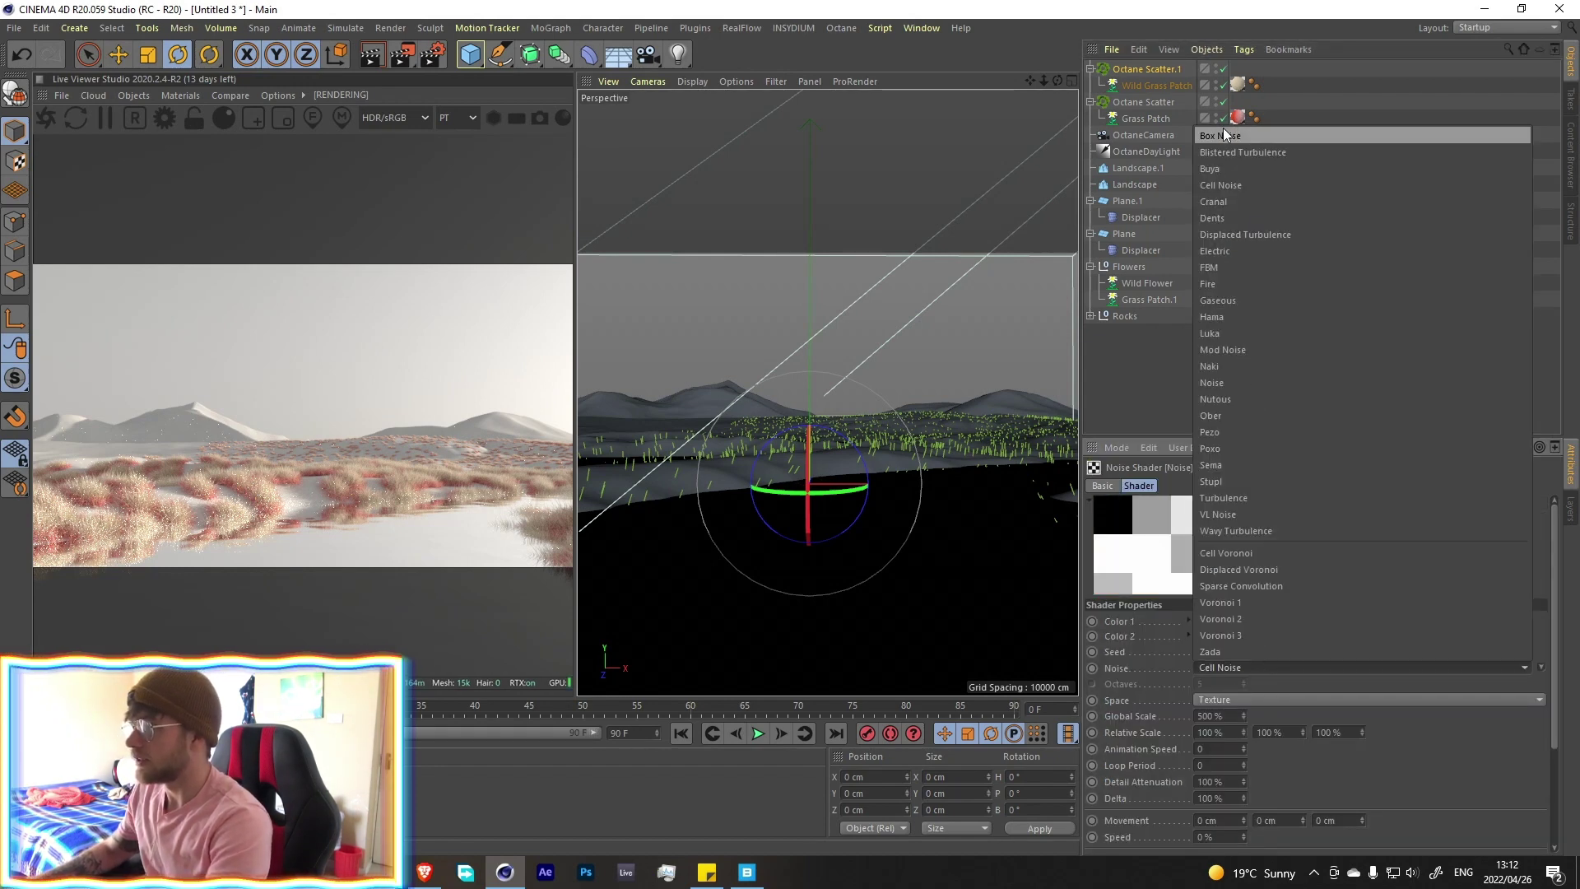
pyautogui.click(1214, 169)
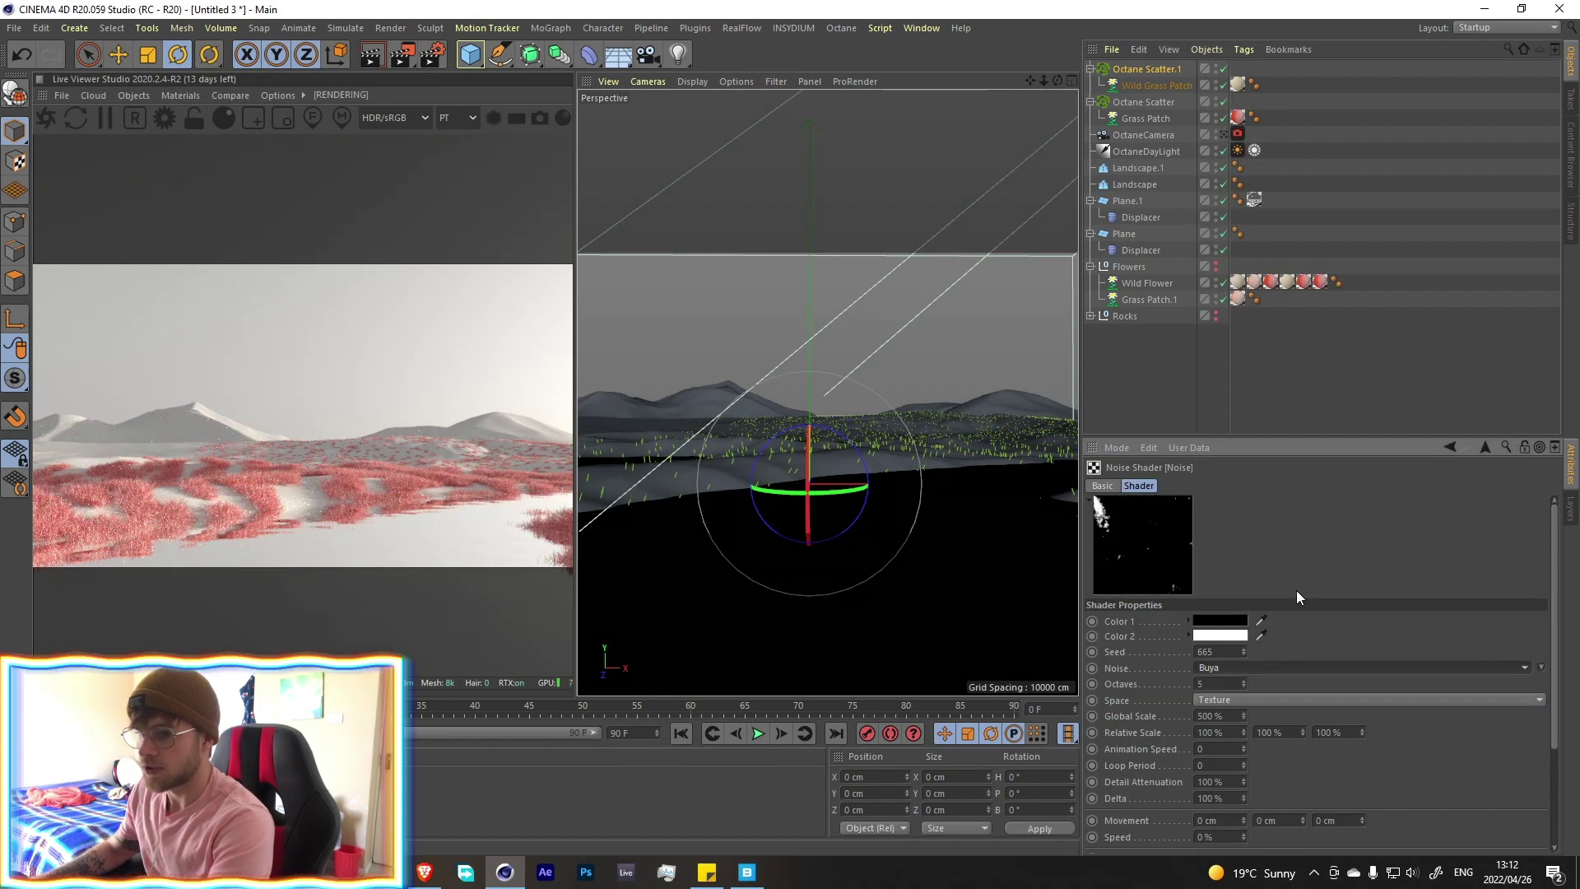
pyautogui.hotkey('ctrl', 'z')
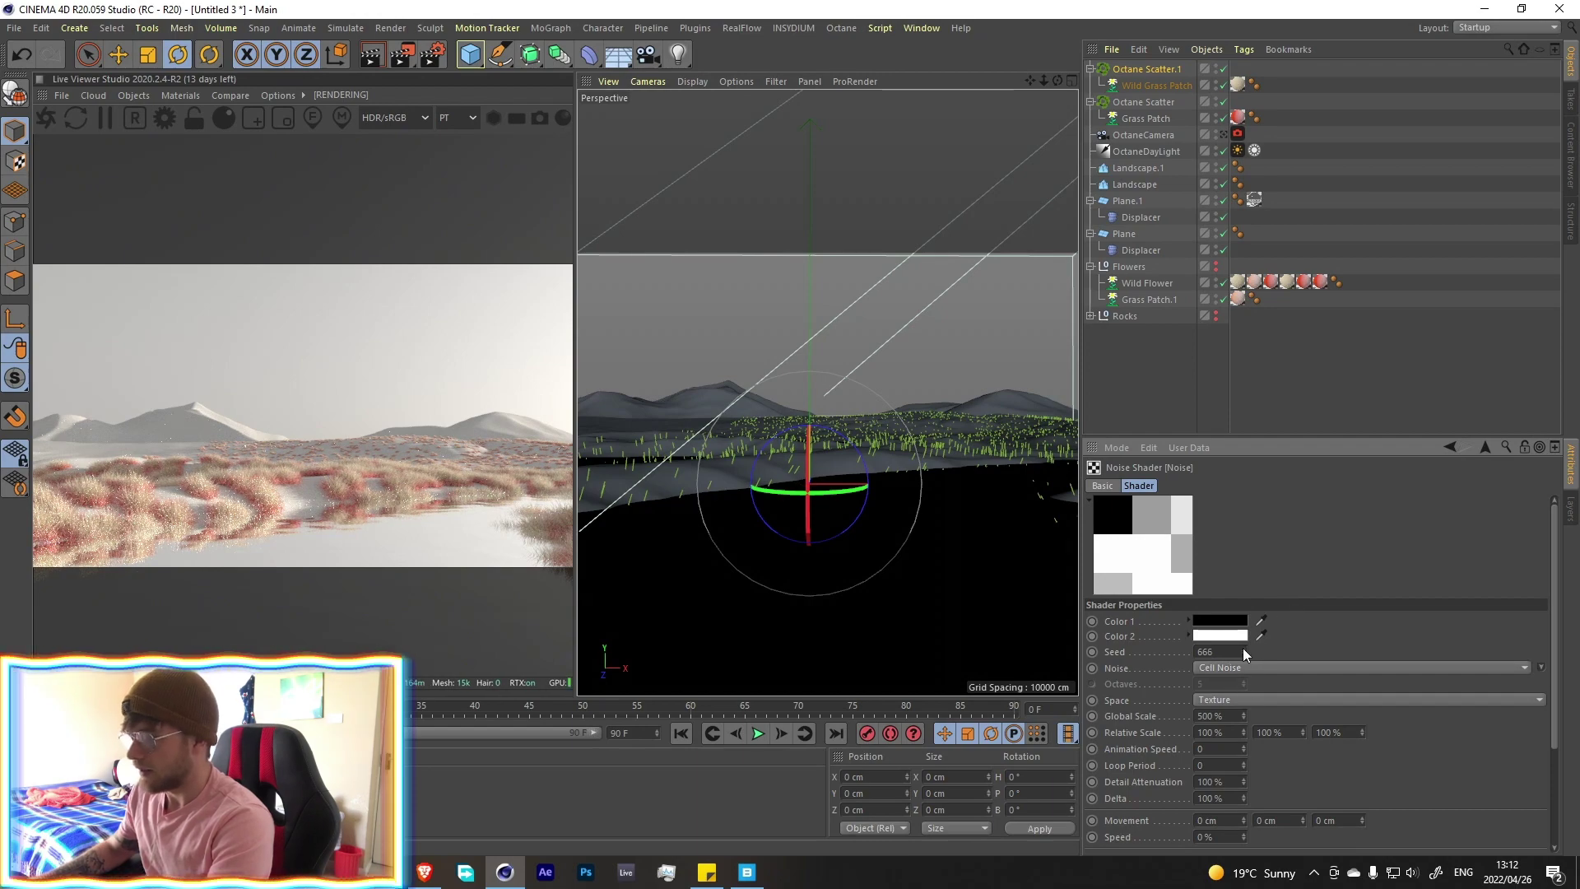
# Step the seed of Octane Scatter.1's scale noise up to 669
pyautogui.click(1244, 648)
pyautogui.click(1243, 648)
pyautogui.click(1244, 648)
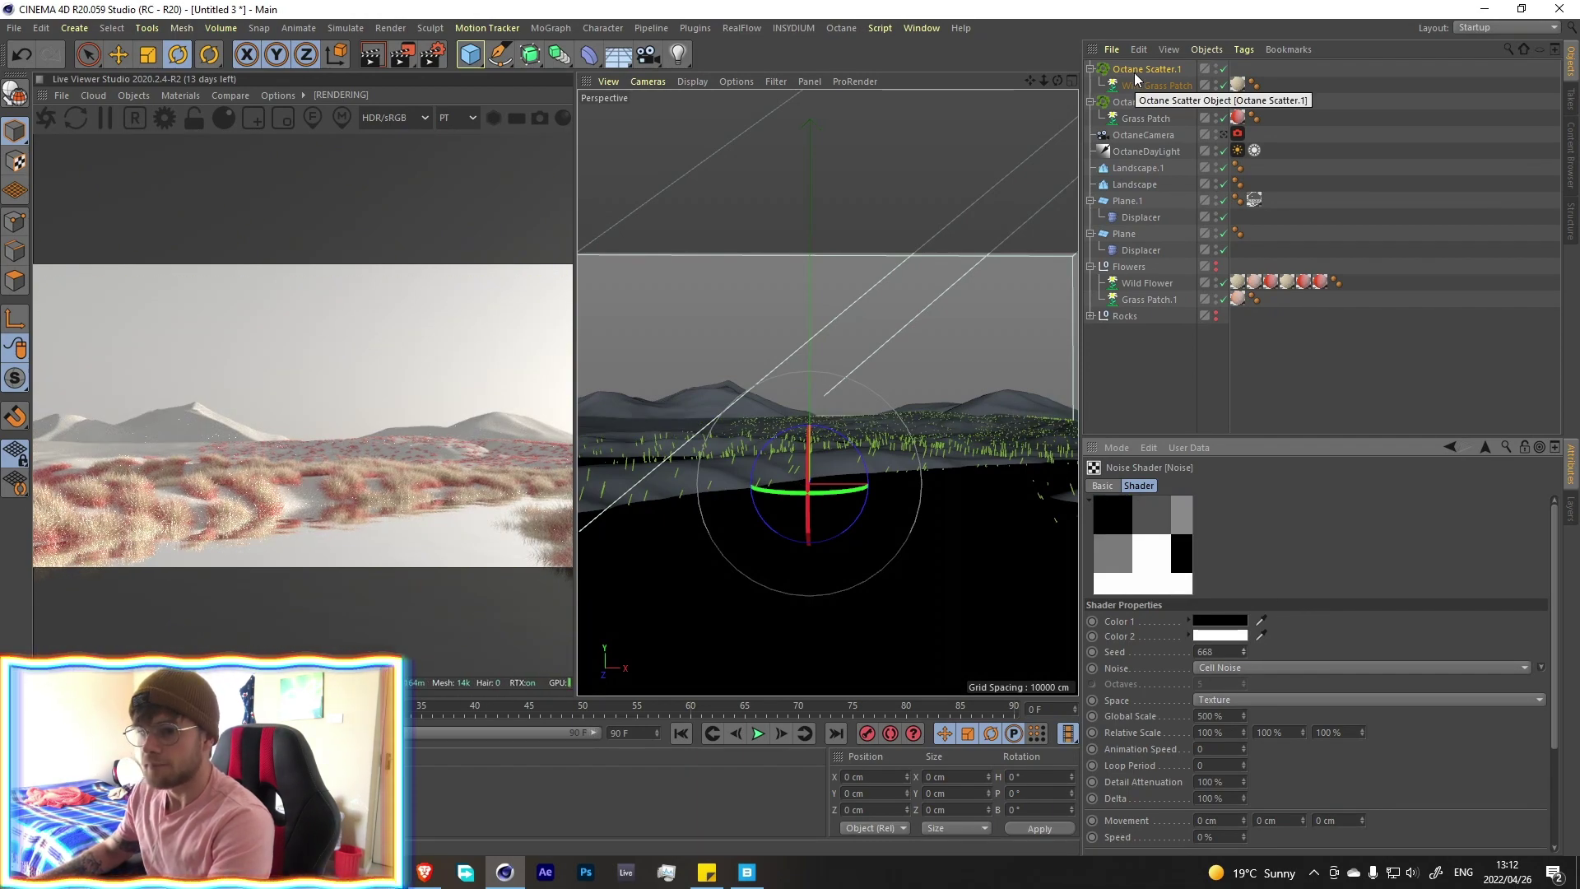
pyautogui.click(1245, 649)
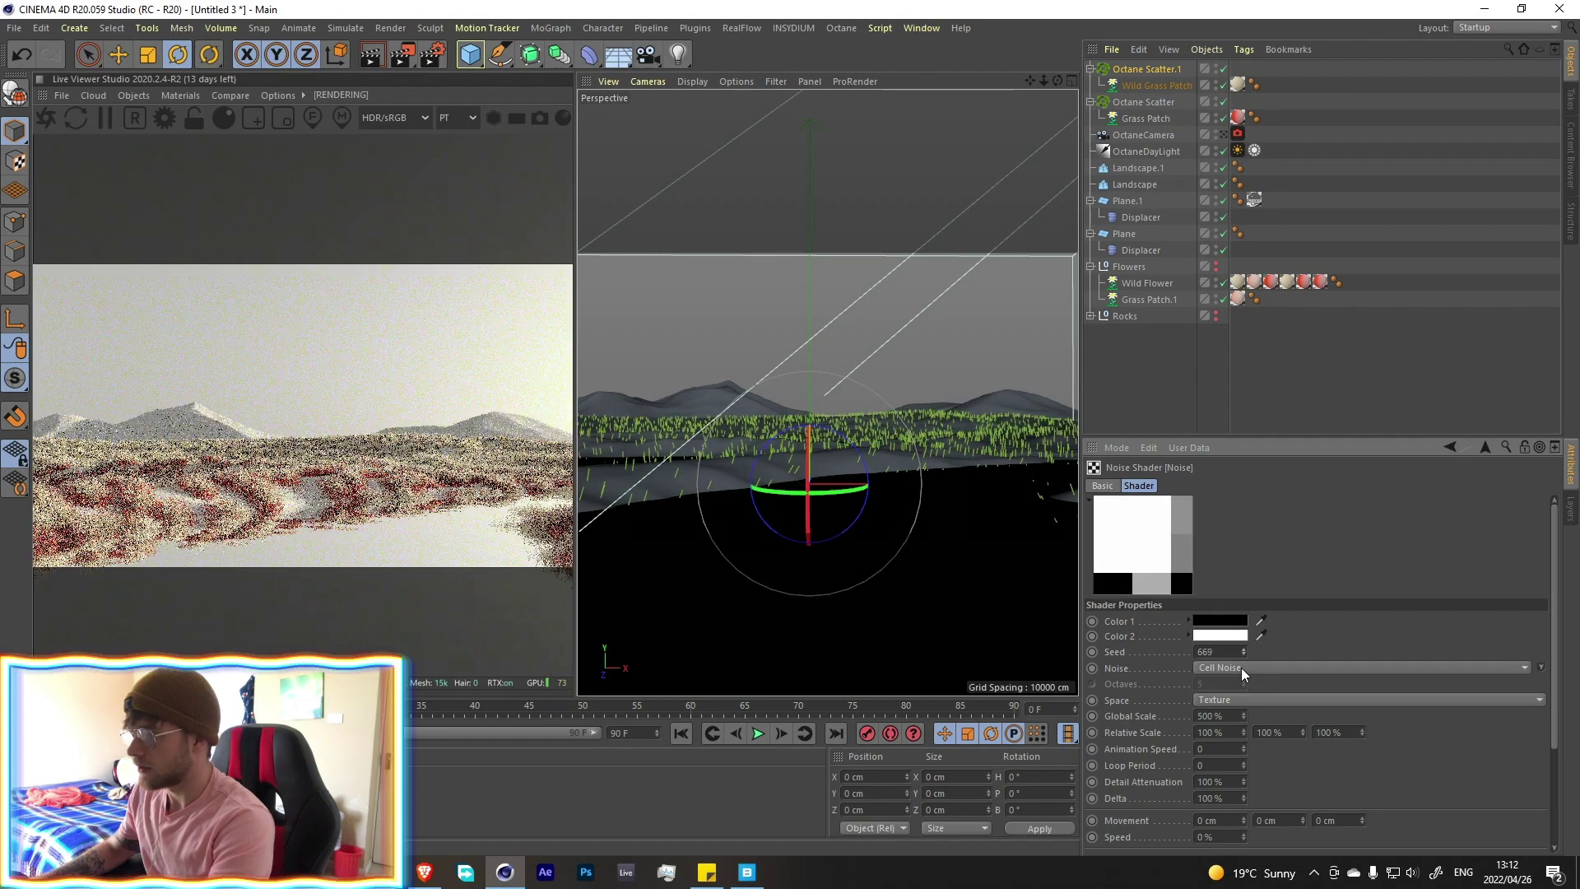
# Try several noise types for Octane Scatter.1's scale shader, starting from Stupl, and settle on the Noise type
pyautogui.click(1248, 668)
pyautogui.click(1236, 481)
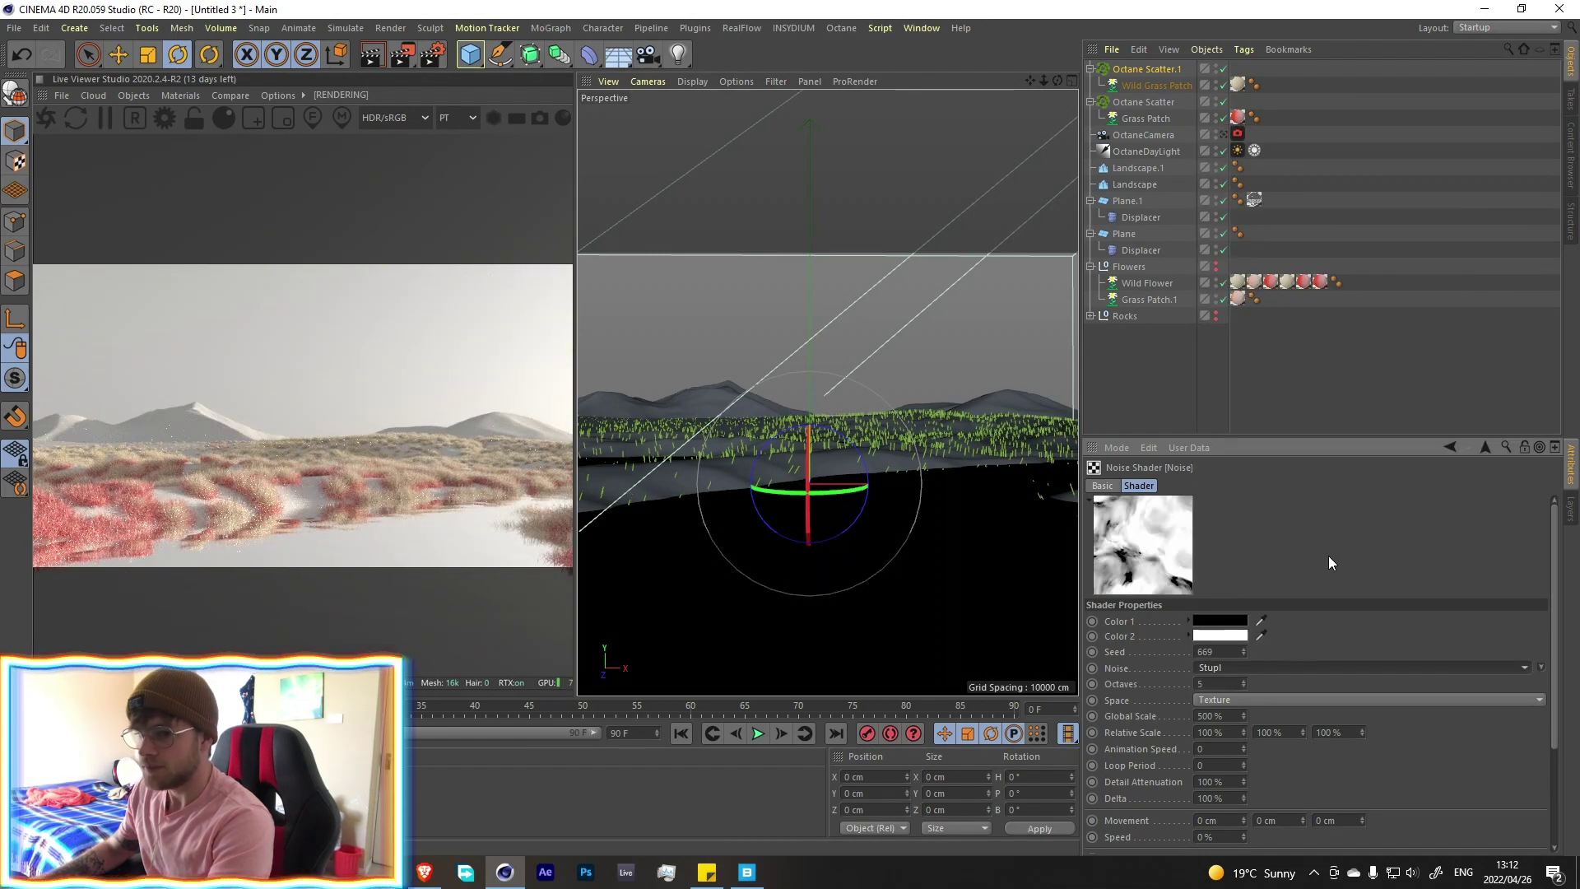
pyautogui.press('Up')
pyautogui.press('Up')
pyautogui.press('Up')
pyautogui.press('Up')
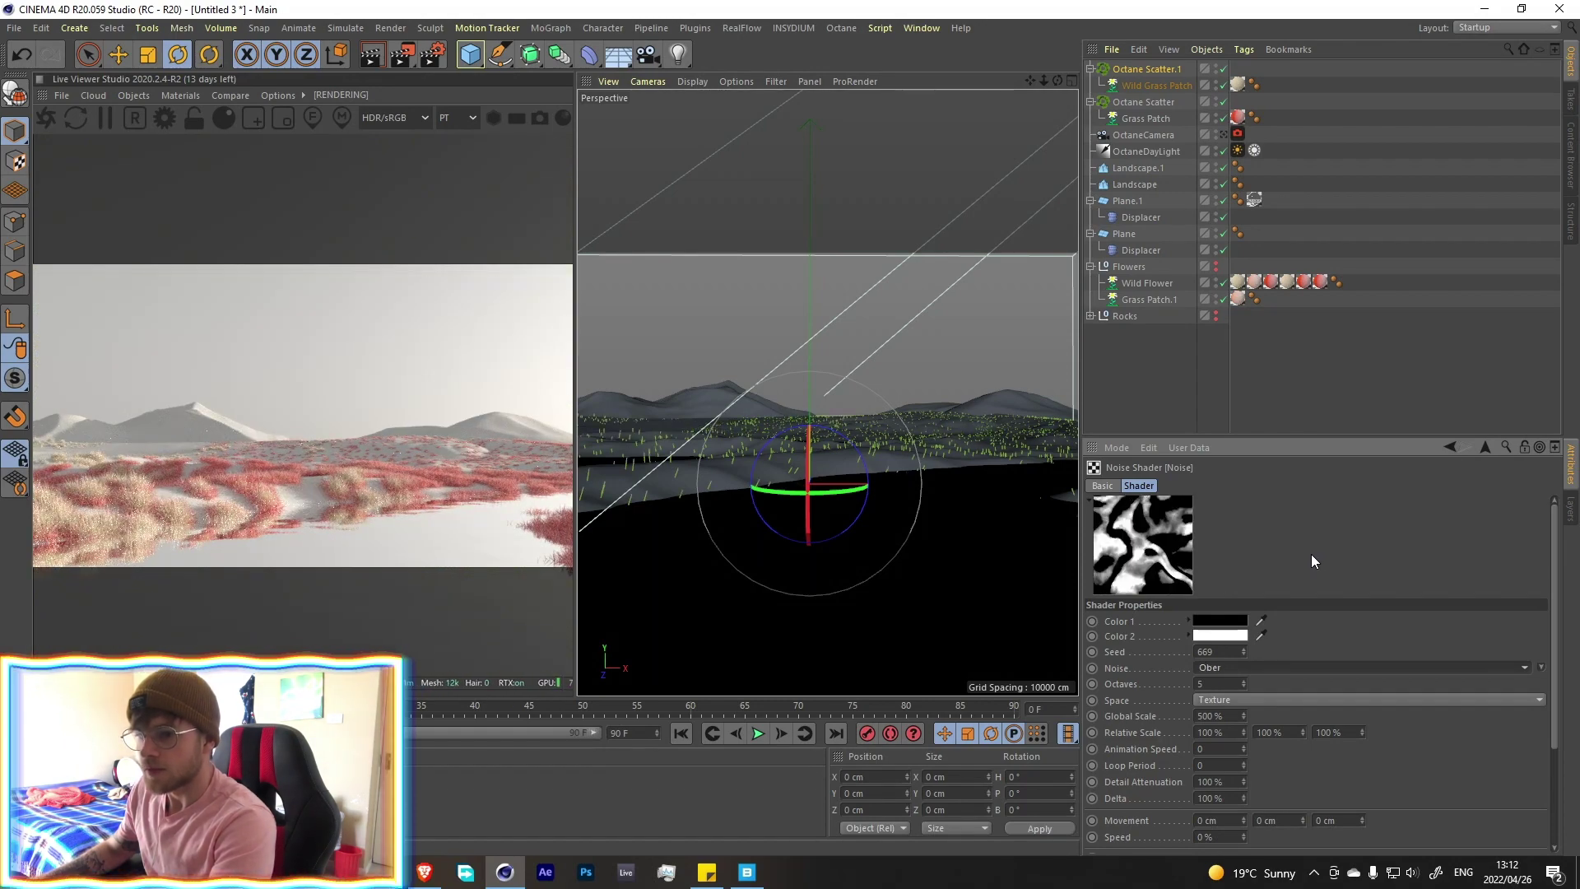
pyautogui.press('Up')
pyautogui.press('Up')
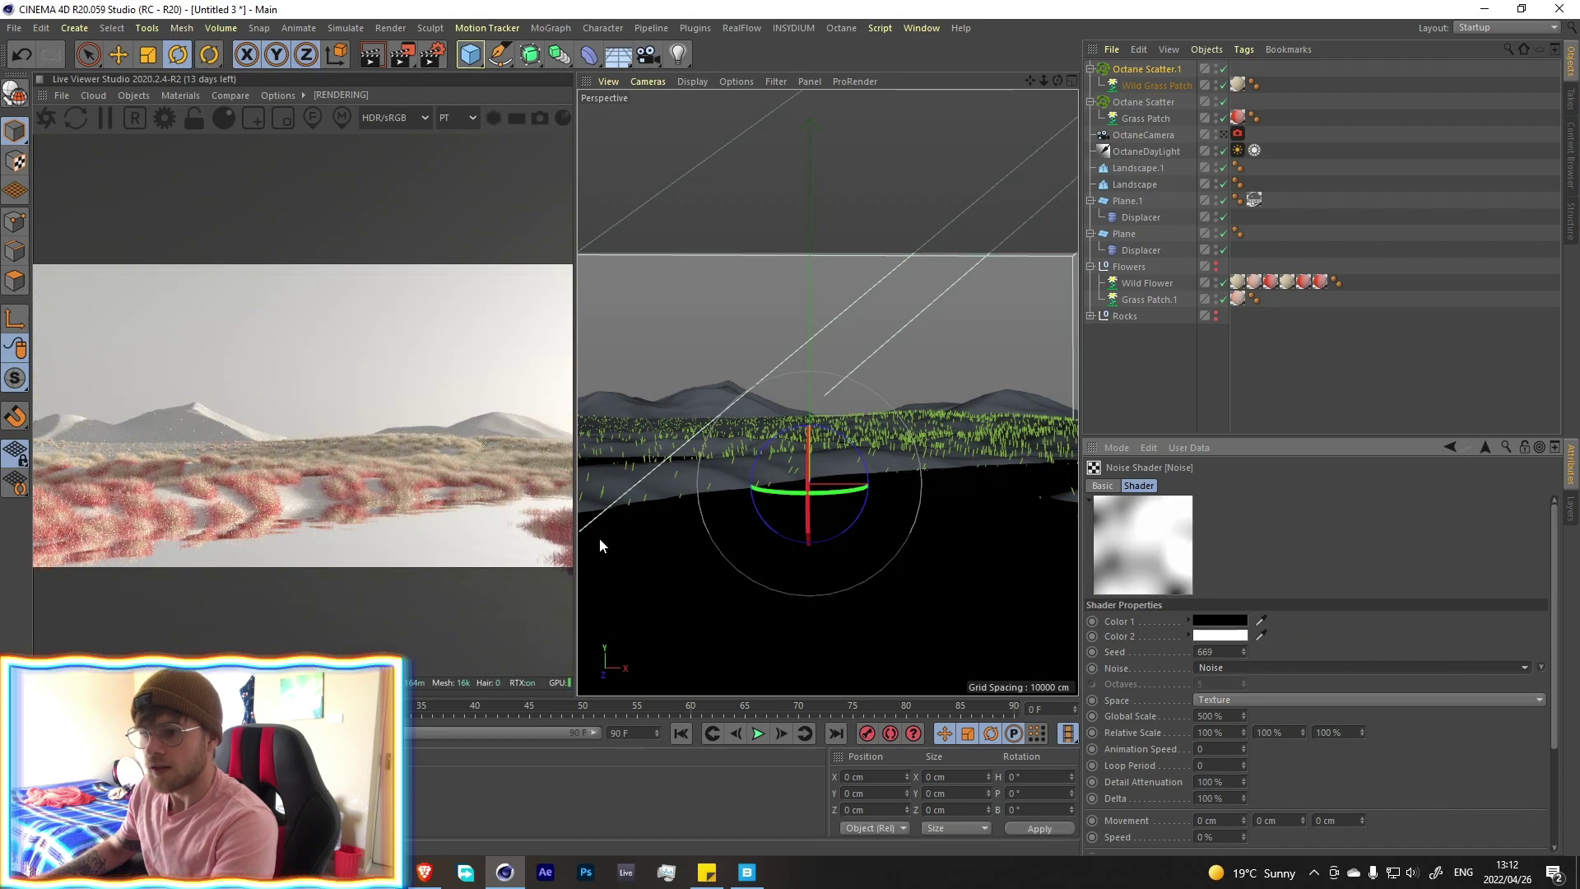
# Set Octane Scatter.1's scale noise to seed 671, low clip 6% and high clip 70%
pyautogui.click(1243, 649)
pyautogui.click(1243, 649)
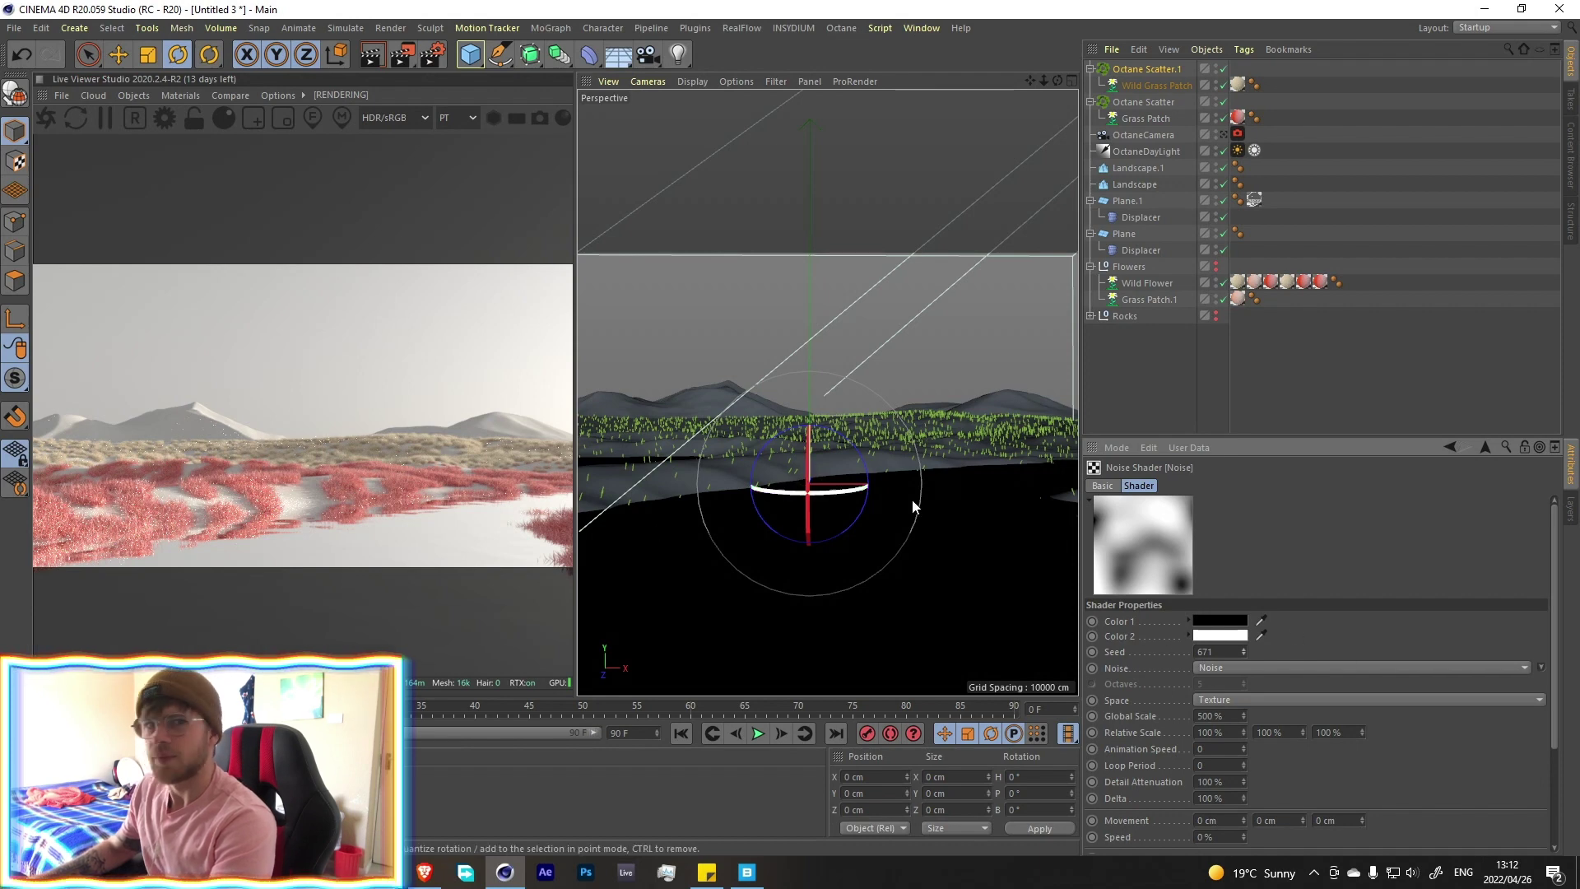
pyautogui.scroll(-3, 1396, 685)
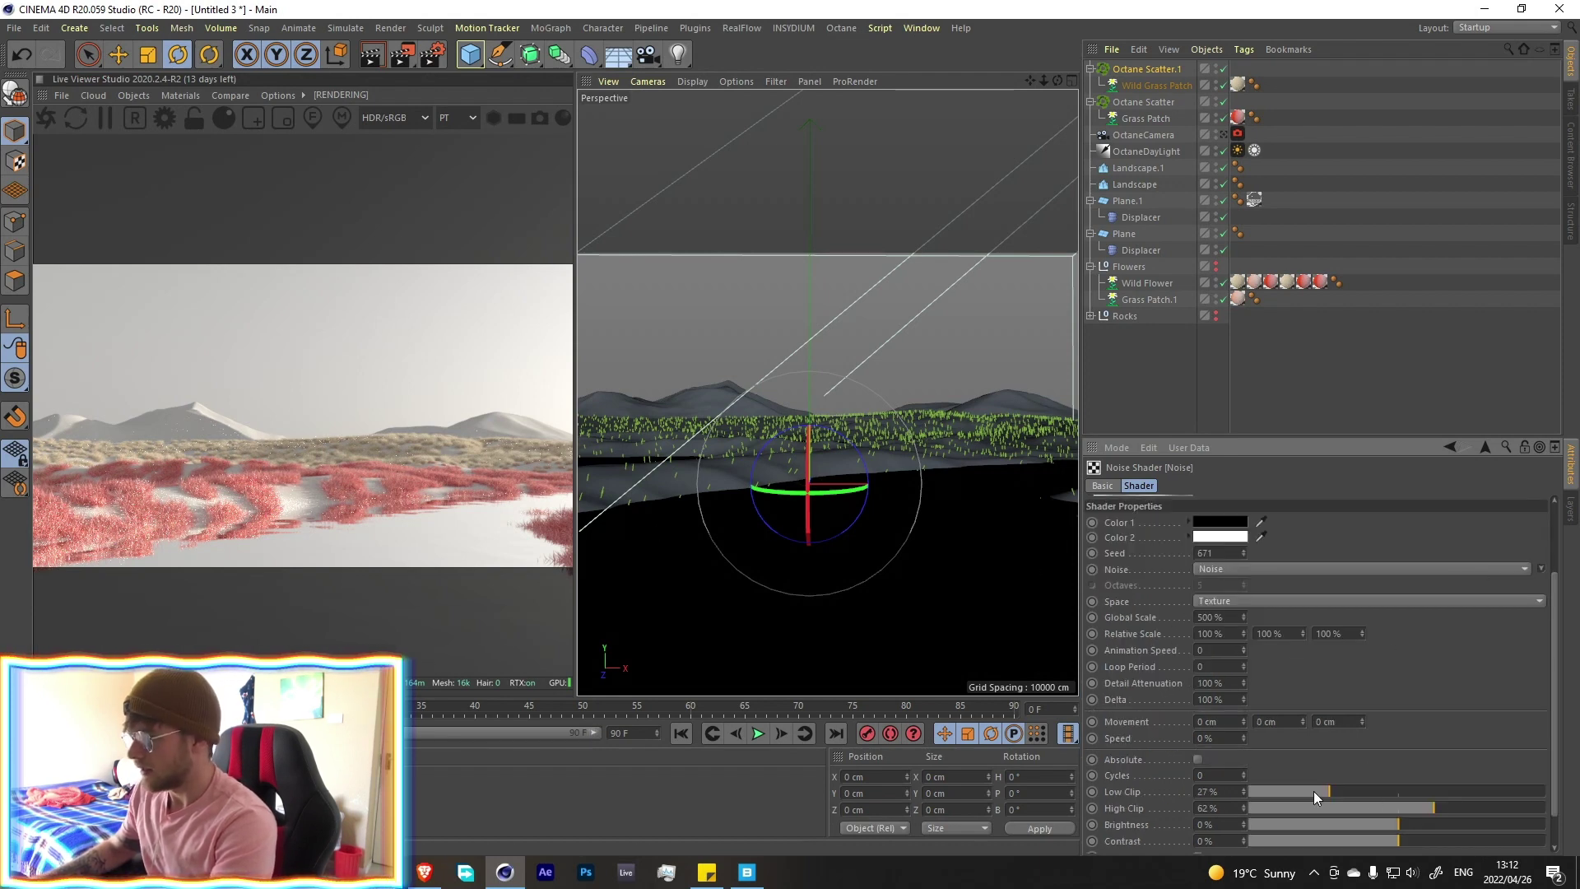
pyautogui.moveTo(1315, 796); pyautogui.dragTo(1267, 794)
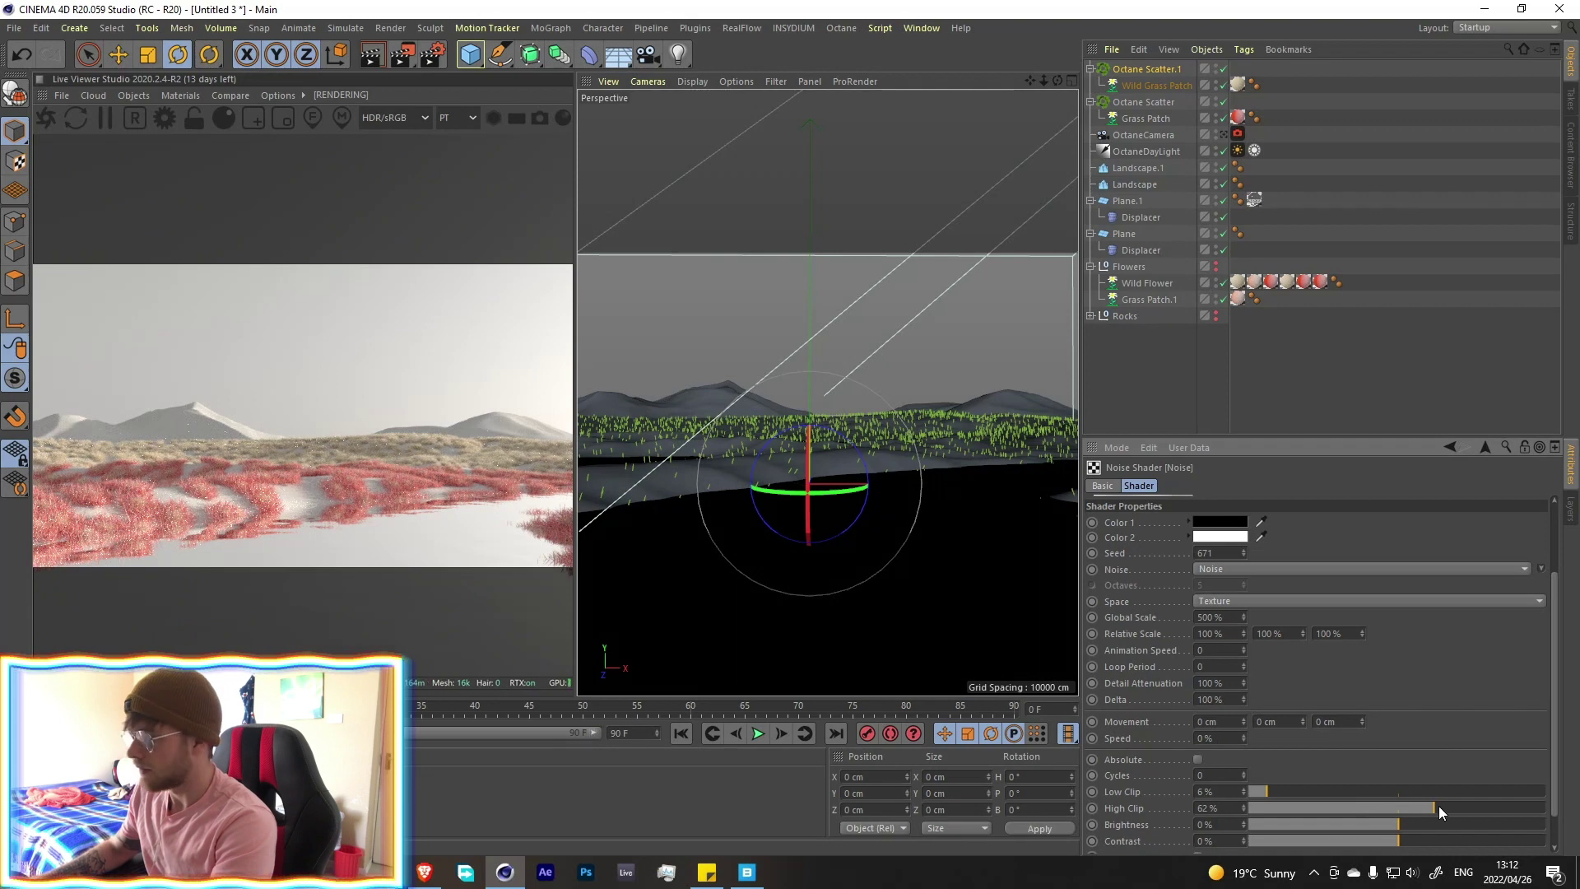
# Raise the instance count to about 13316 for Octane Scatter.1 and about 11749 for Octane Scatter
pyautogui.click(1123, 69)
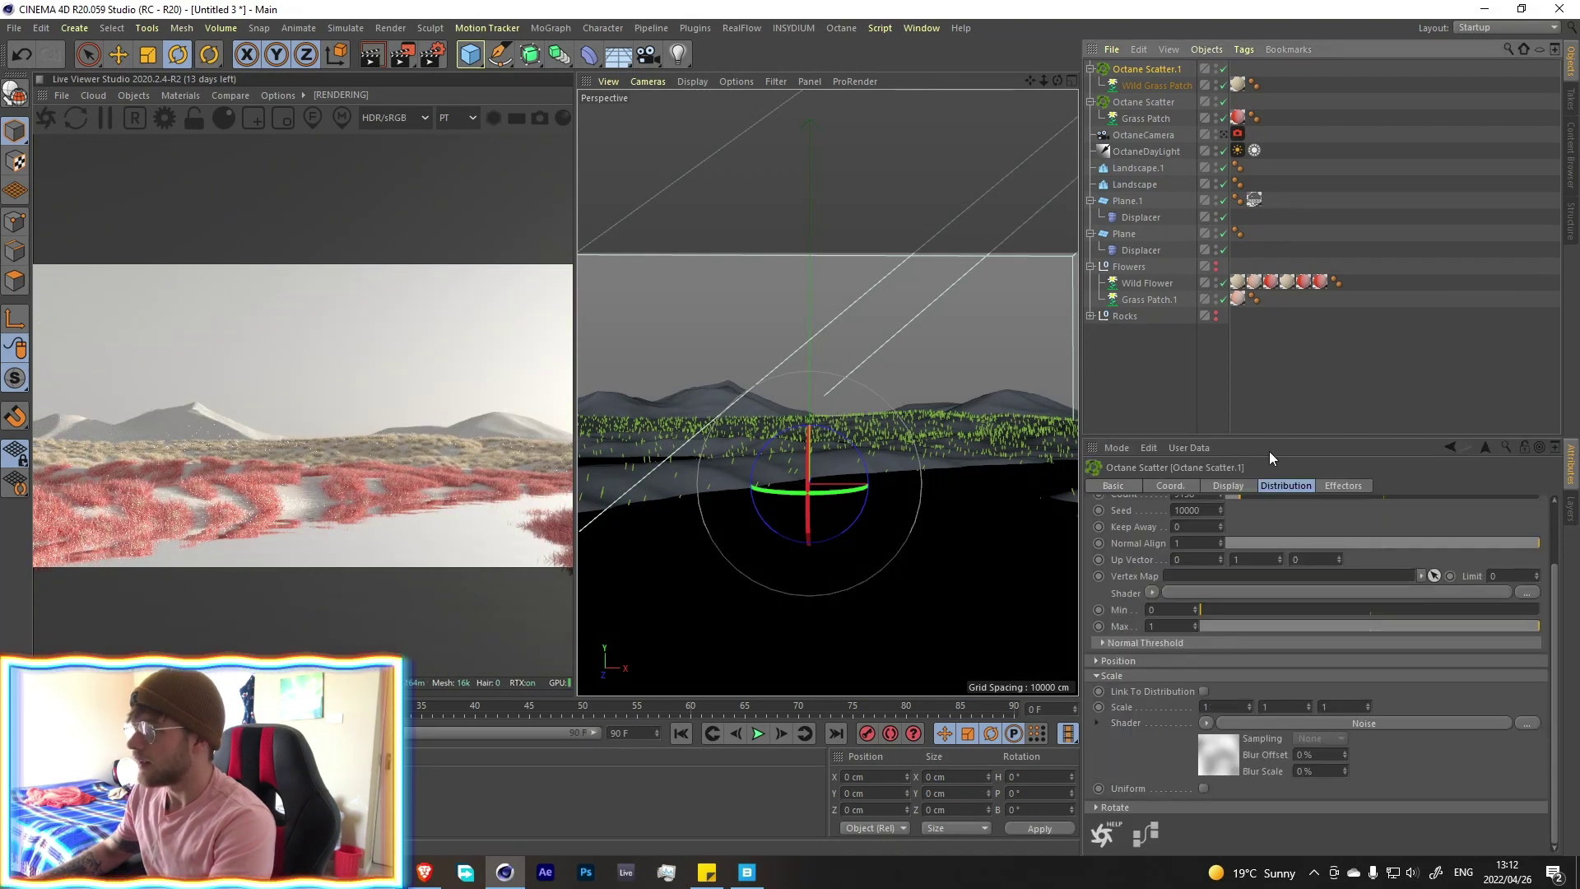
pyautogui.scroll(2, 1258, 524)
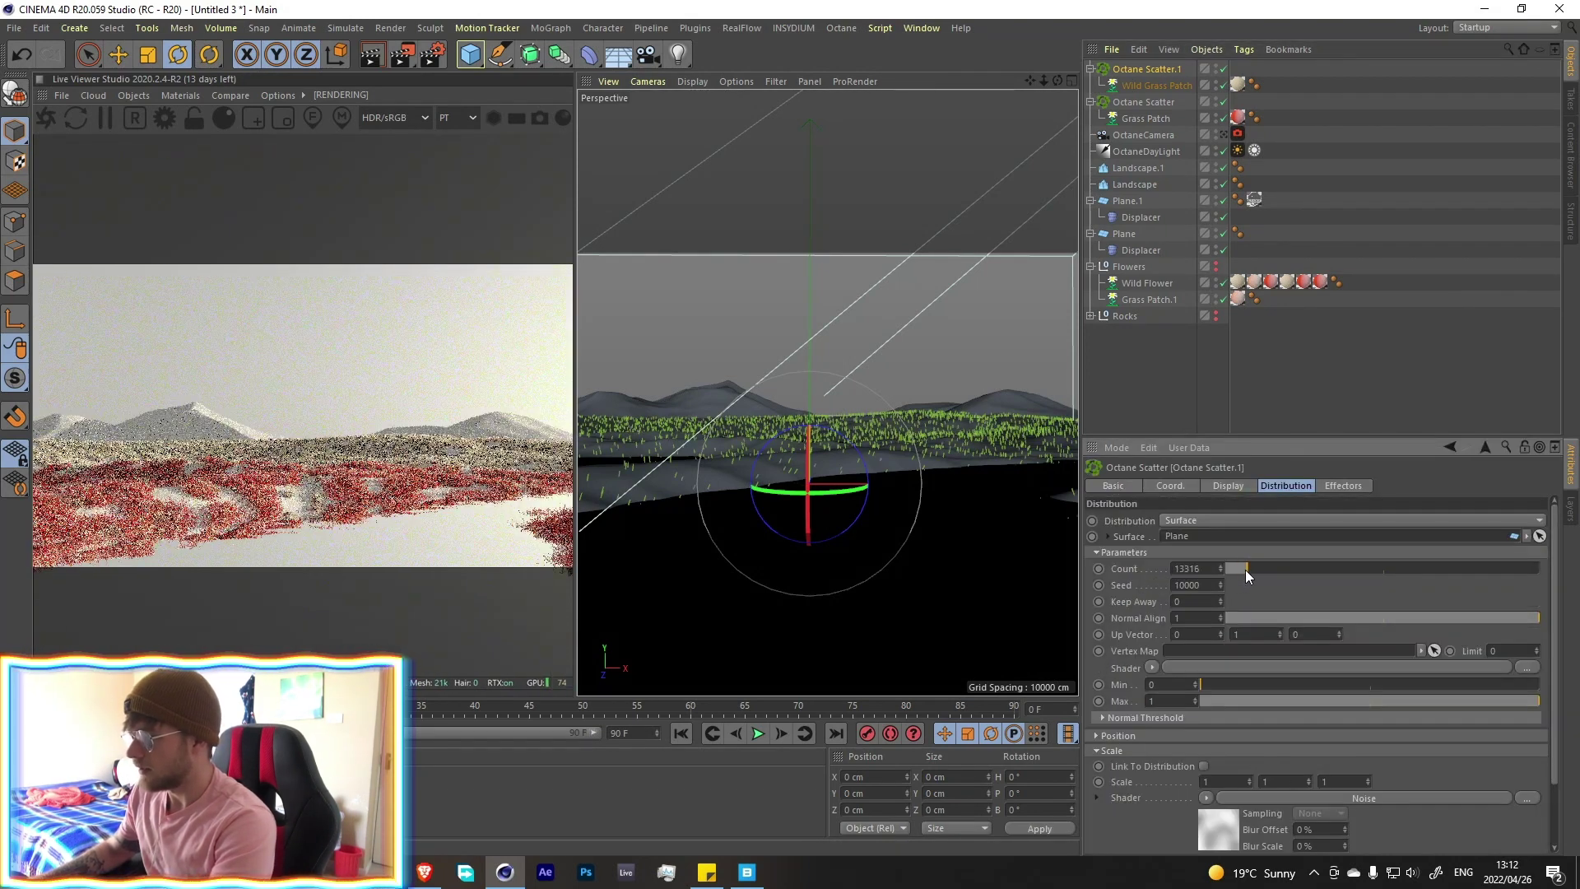
pyautogui.click(1142, 102)
pyautogui.moveTo(1238, 569); pyautogui.dragTo(1243, 576)
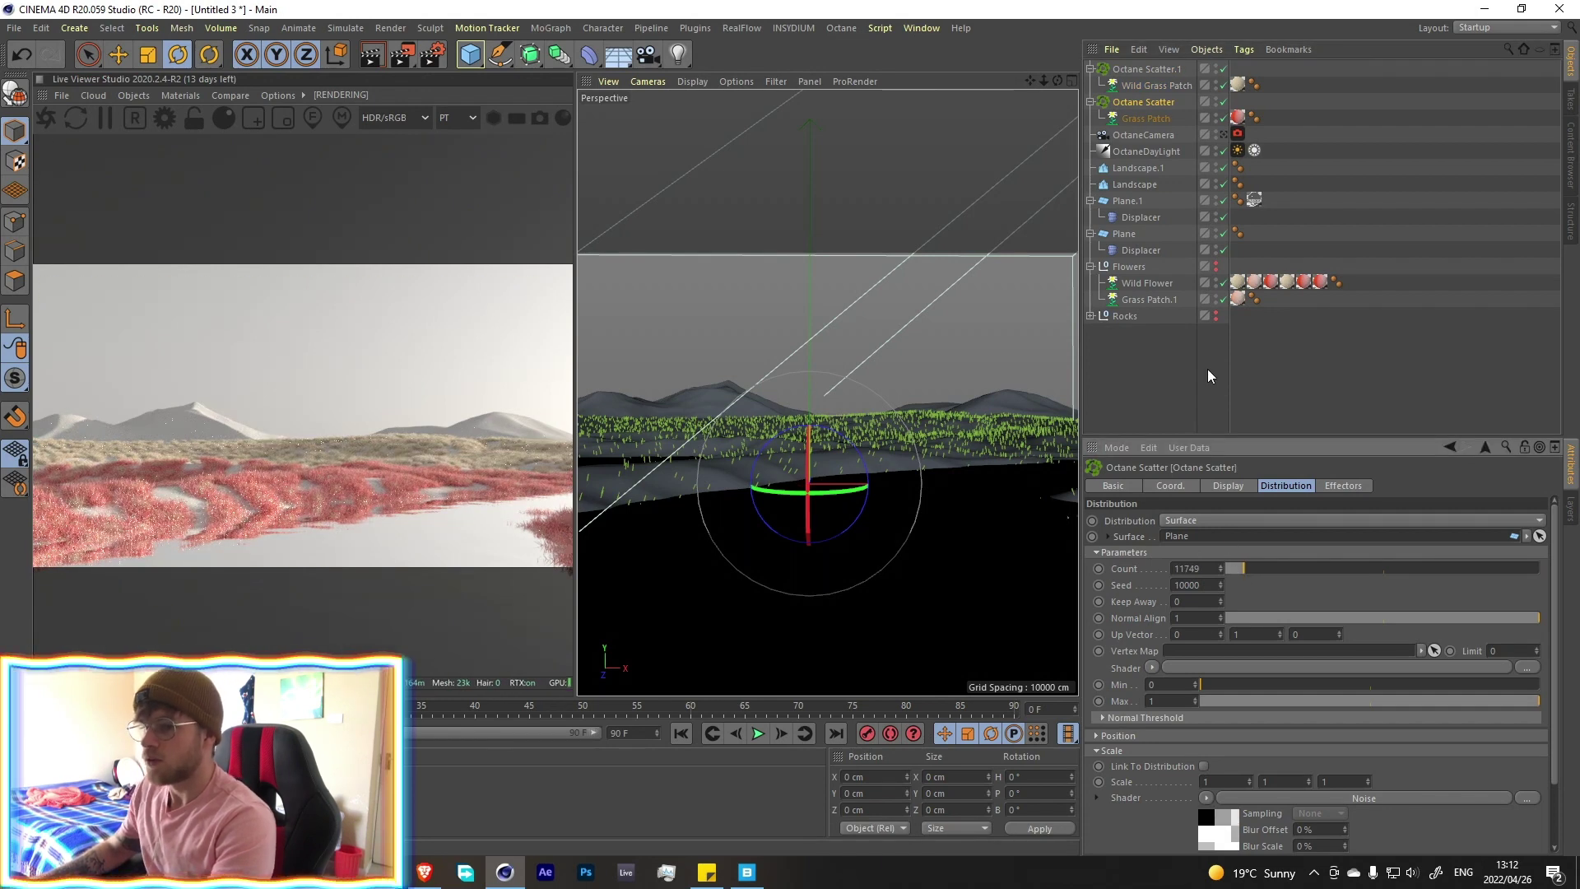
# Duplicate Octane Scatter.1 and replace the copy's Wild Grass Patch with Grass Patch.1 from the Flowers group
pyautogui.click(1134, 72)
pyautogui.hotkey('ctrl', 'c')
pyautogui.hotkey('ctrl', 'v')
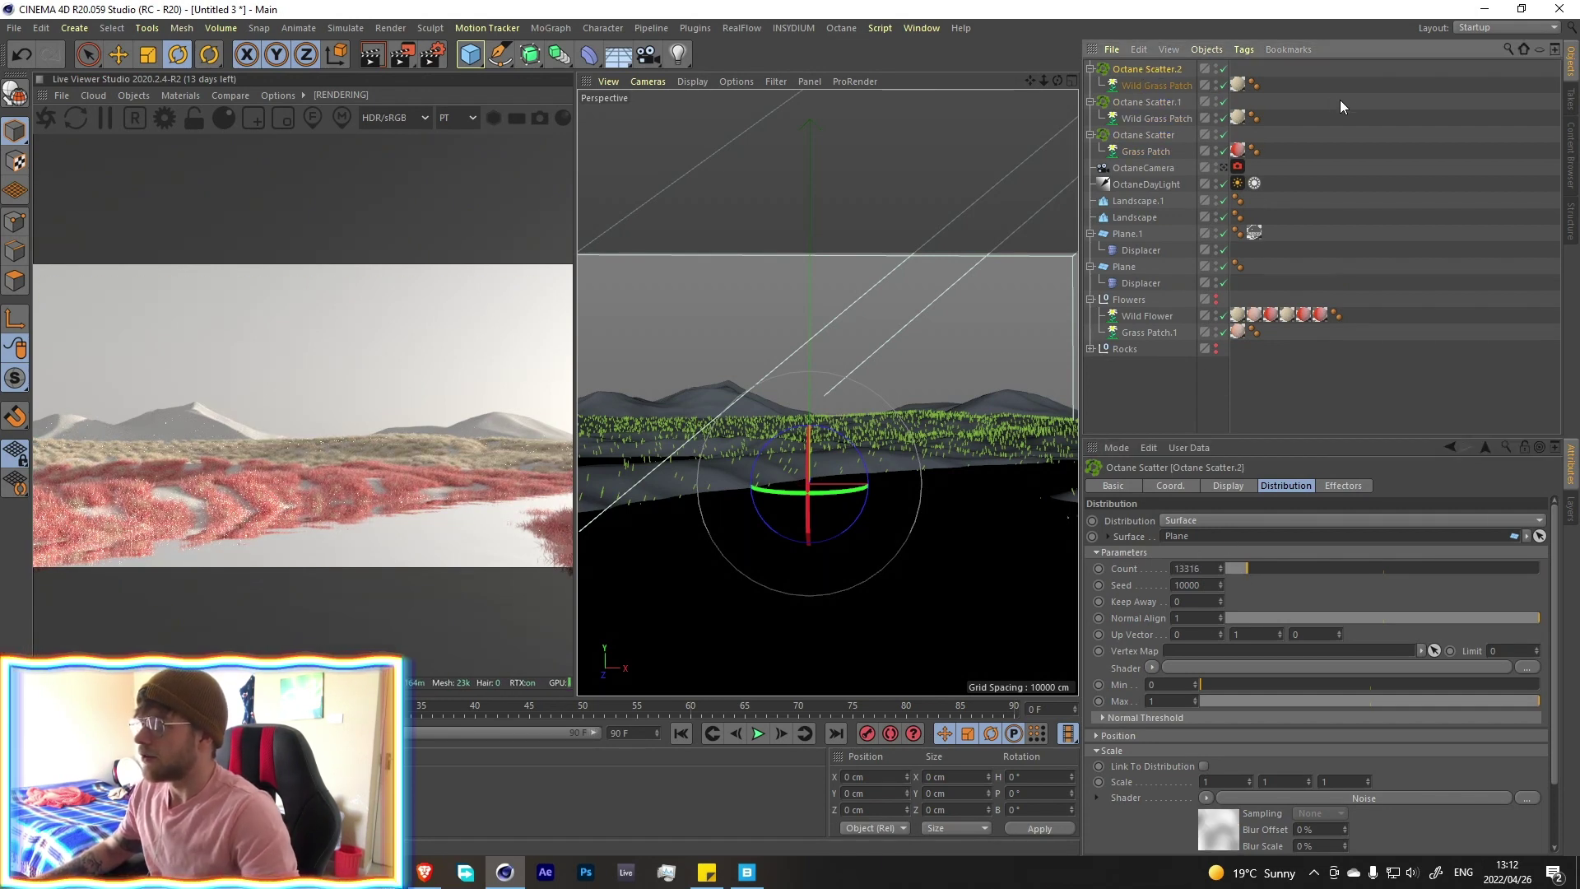
pyautogui.click(1340, 102)
pyautogui.moveTo(1145, 333); pyautogui.dragTo(1136, 78)
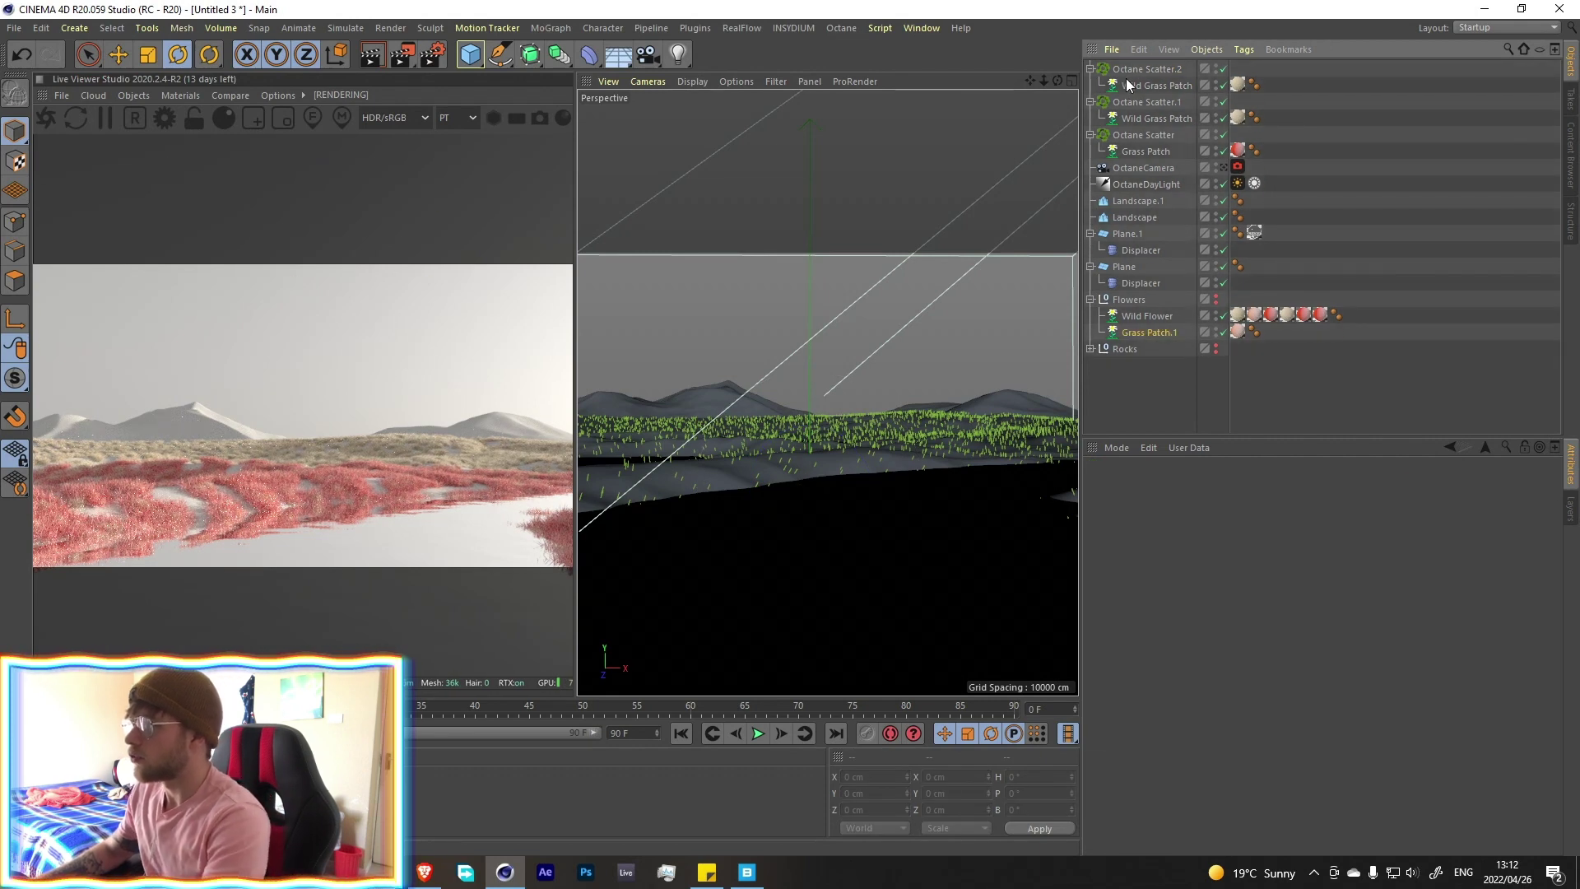
pyautogui.click(1141, 101)
pyautogui.press('Delete')
# Change the noise type of Octane Scatter.2's scale shader to Fire
pyautogui.click(1139, 71)
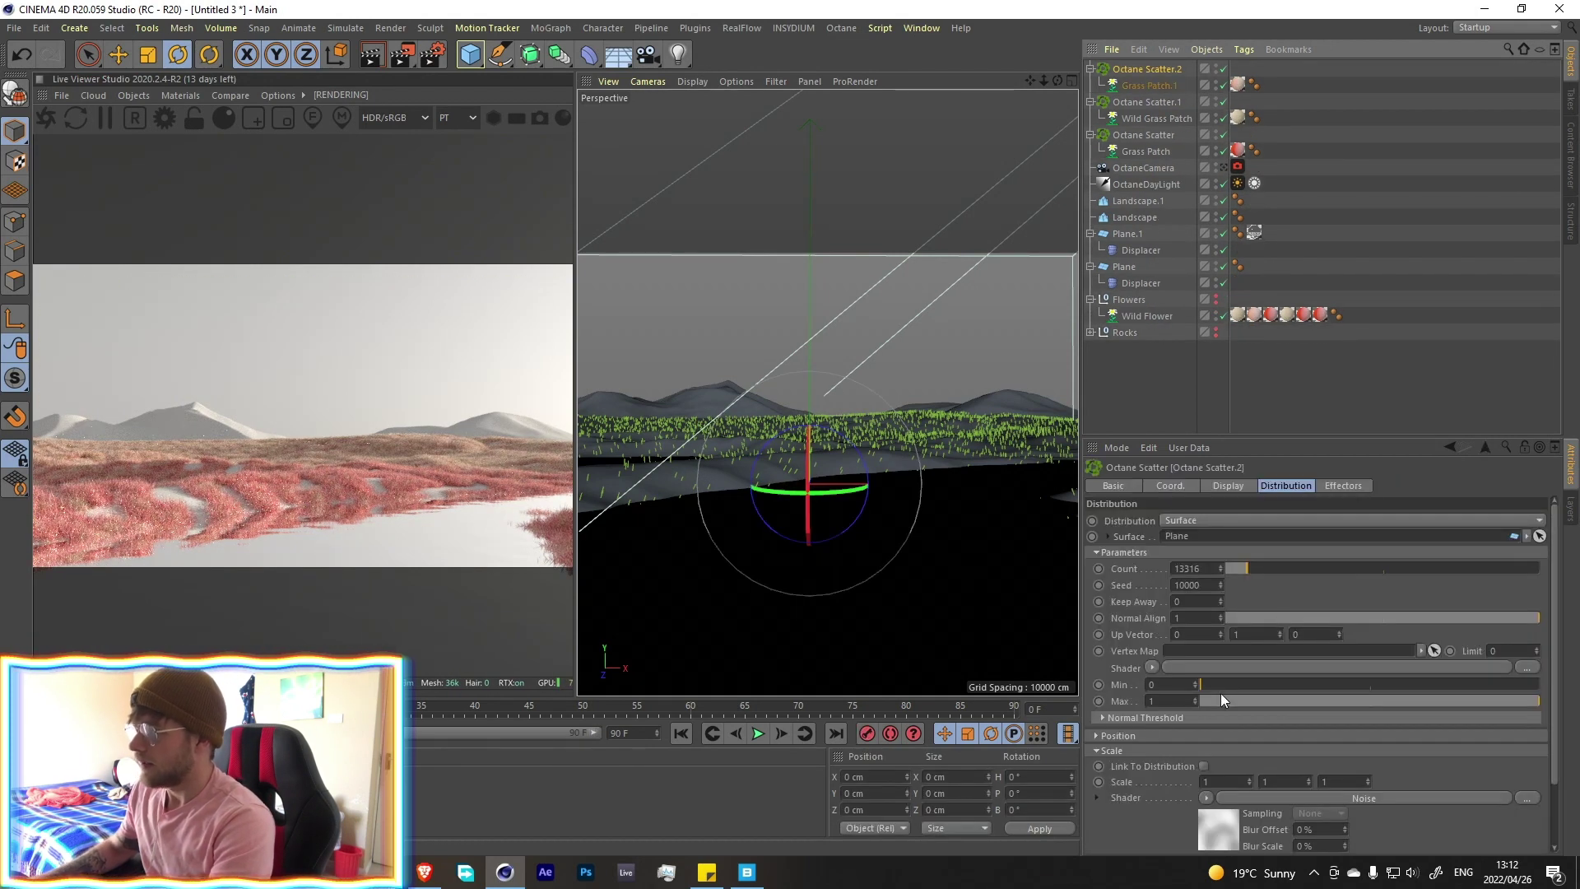
pyautogui.click(1218, 664)
pyautogui.click(1231, 665)
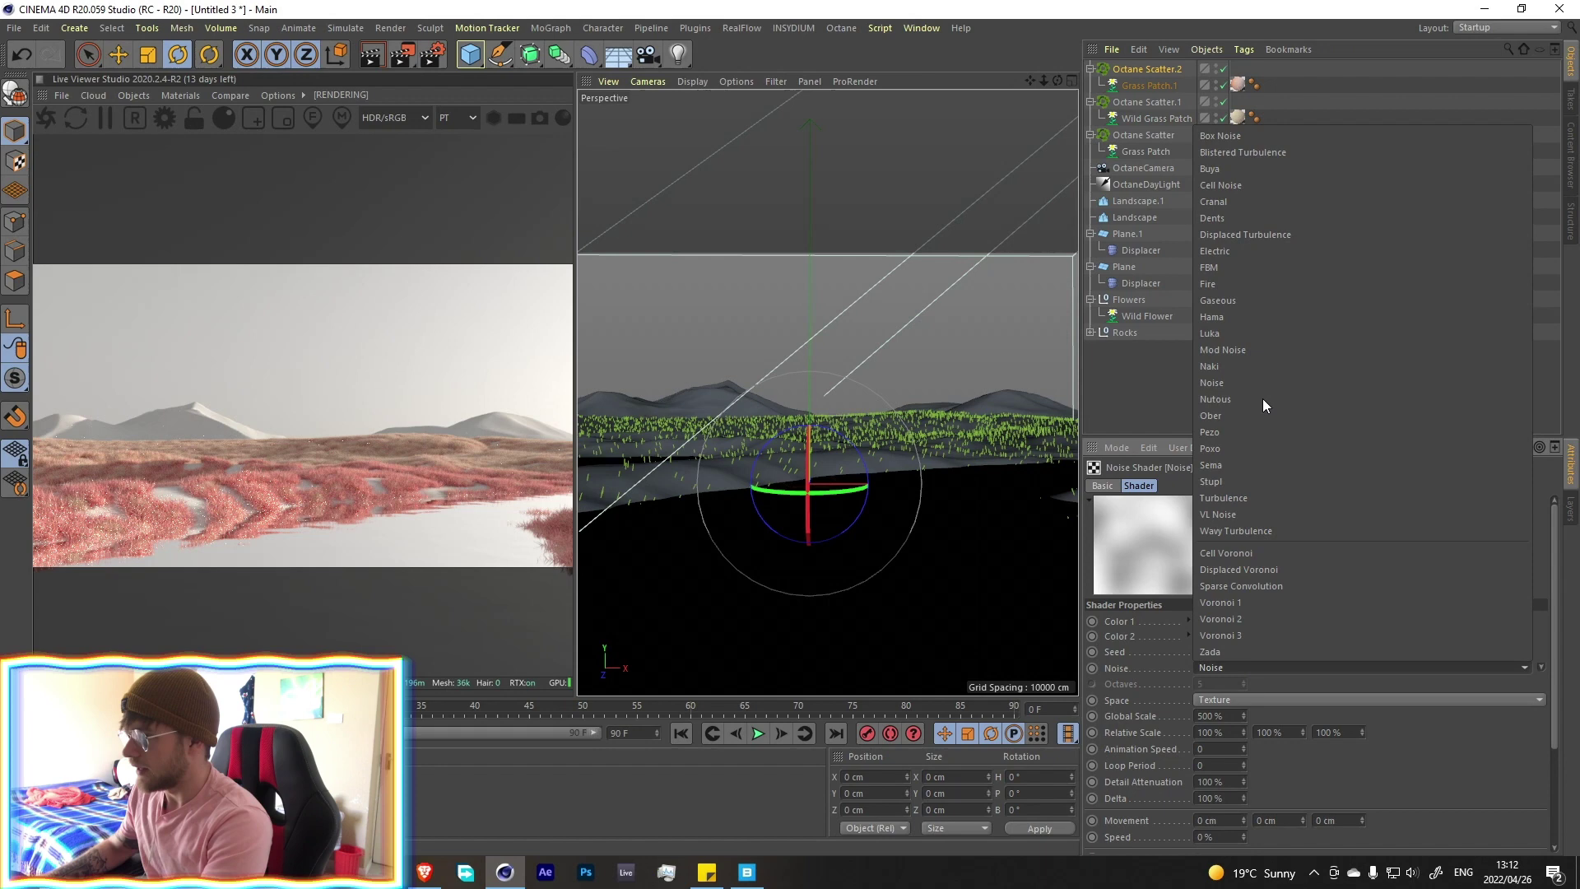
pyautogui.click(1233, 282)
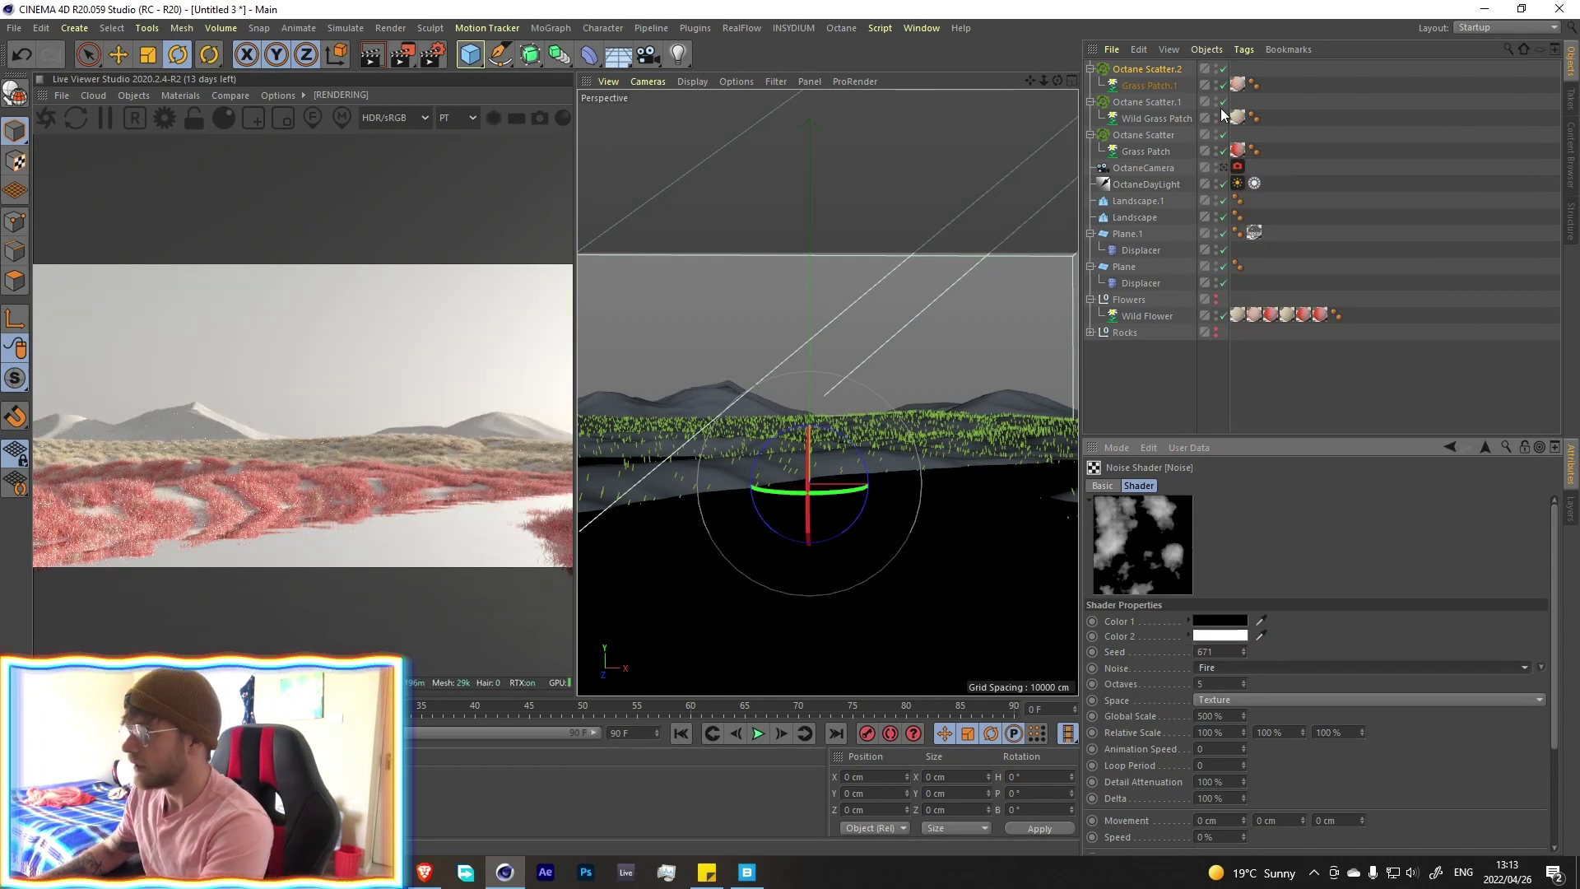
# Disable the other two scatters, set Octane Scatter.2's scale noise seed to 673, and re-enable Octane Scatter.1 with its Wild Grass Patch
pyautogui.moveTo(1223, 102); pyautogui.dragTo(1223, 152)
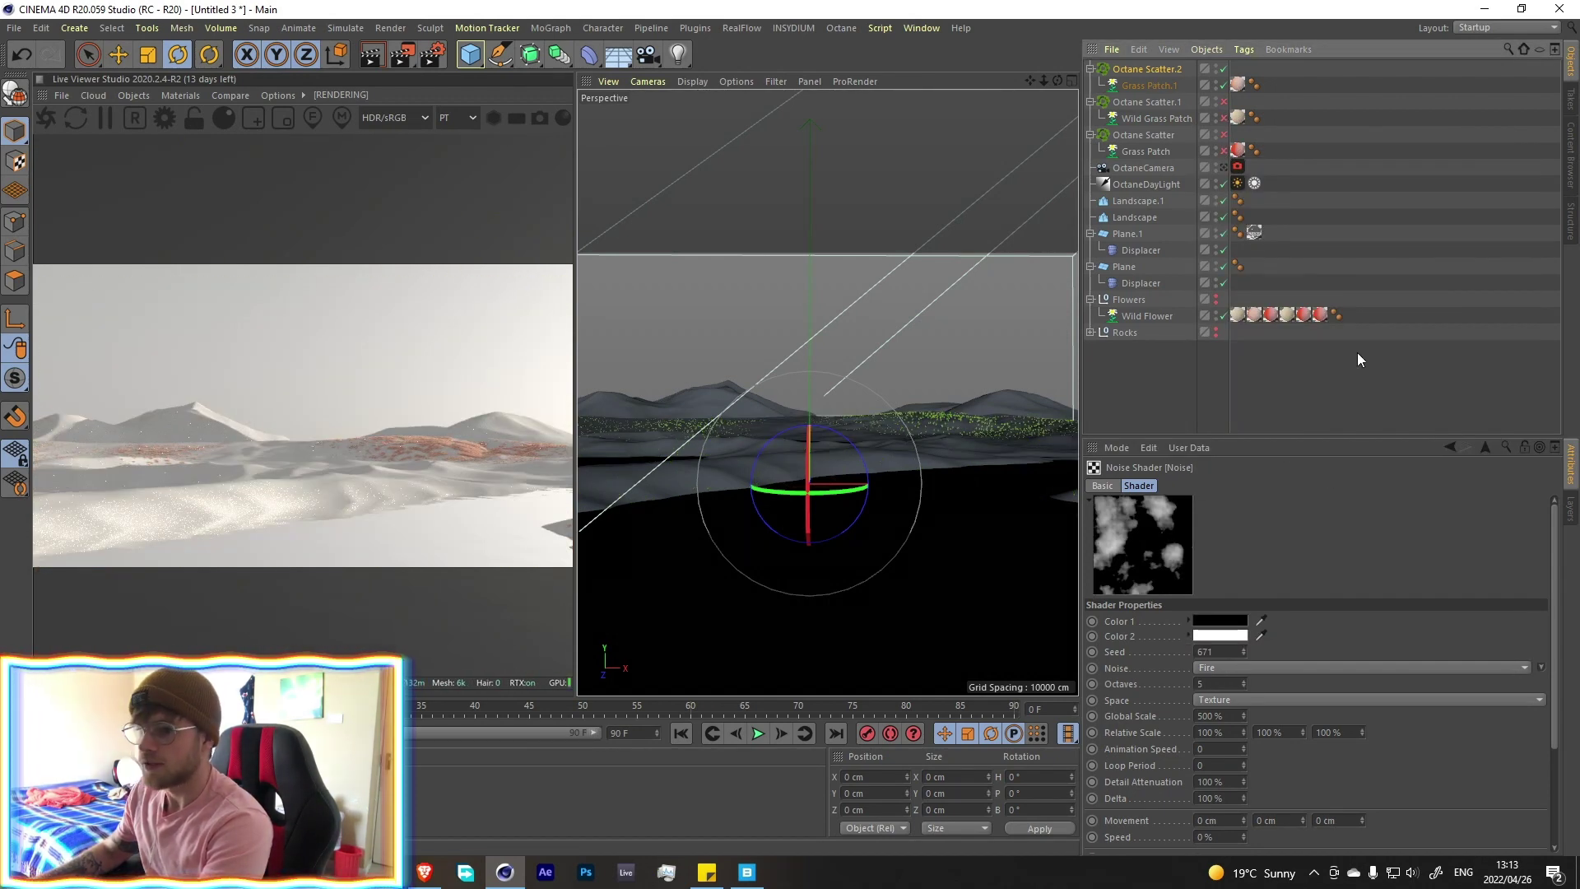
pyautogui.click(1243, 648)
pyautogui.click(1243, 649)
pyautogui.click(1243, 648)
pyautogui.click(1237, 651)
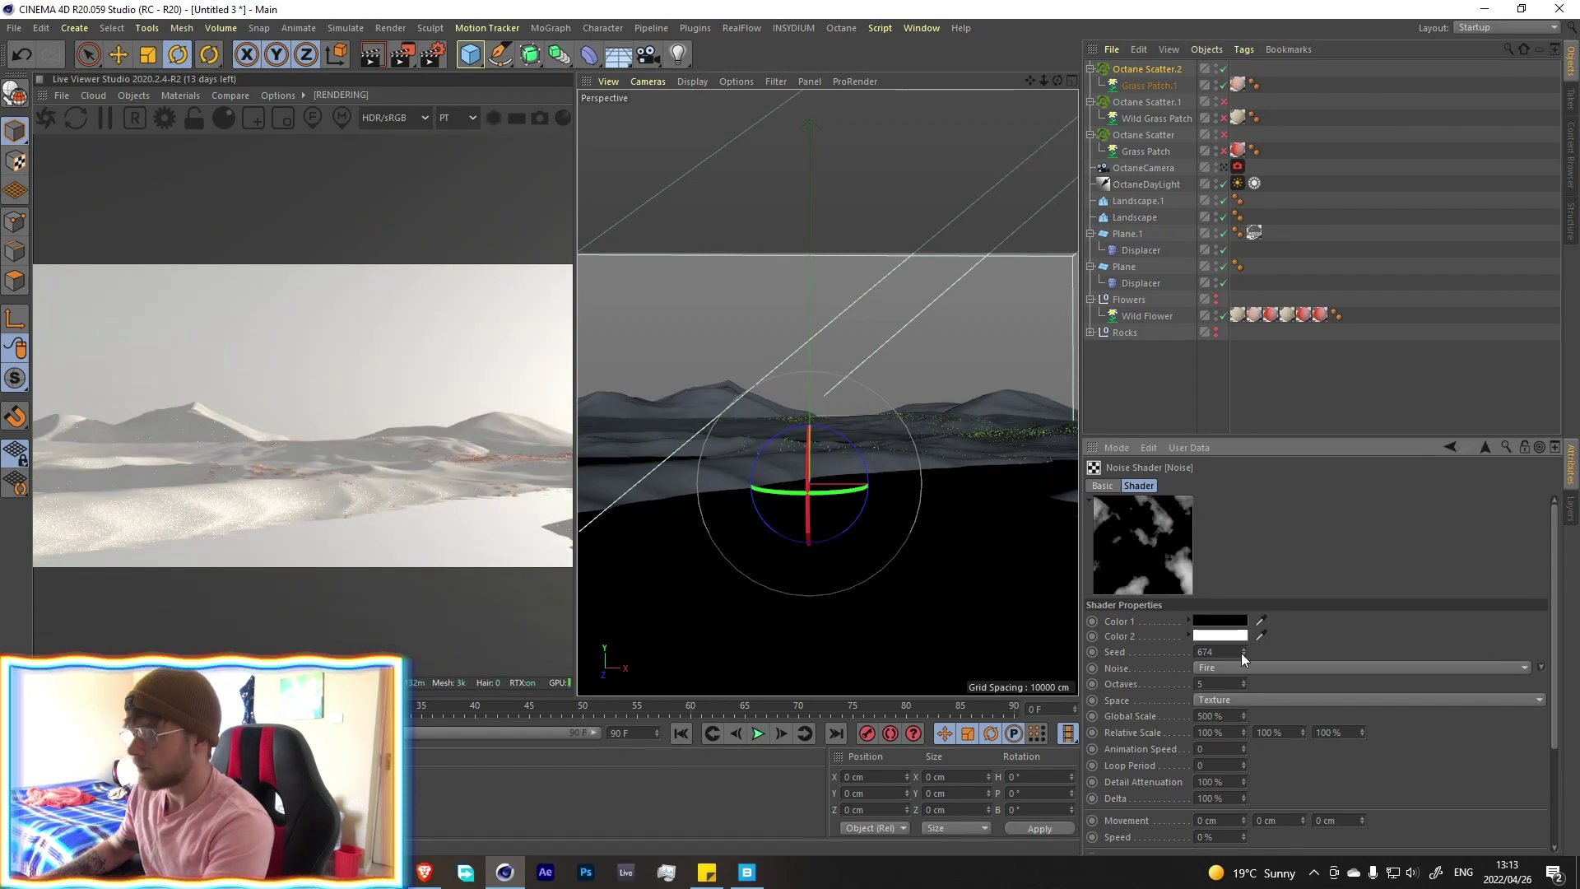
pyautogui.click(1243, 655)
pyautogui.moveTo(1224, 102); pyautogui.dragTo(1225, 119)
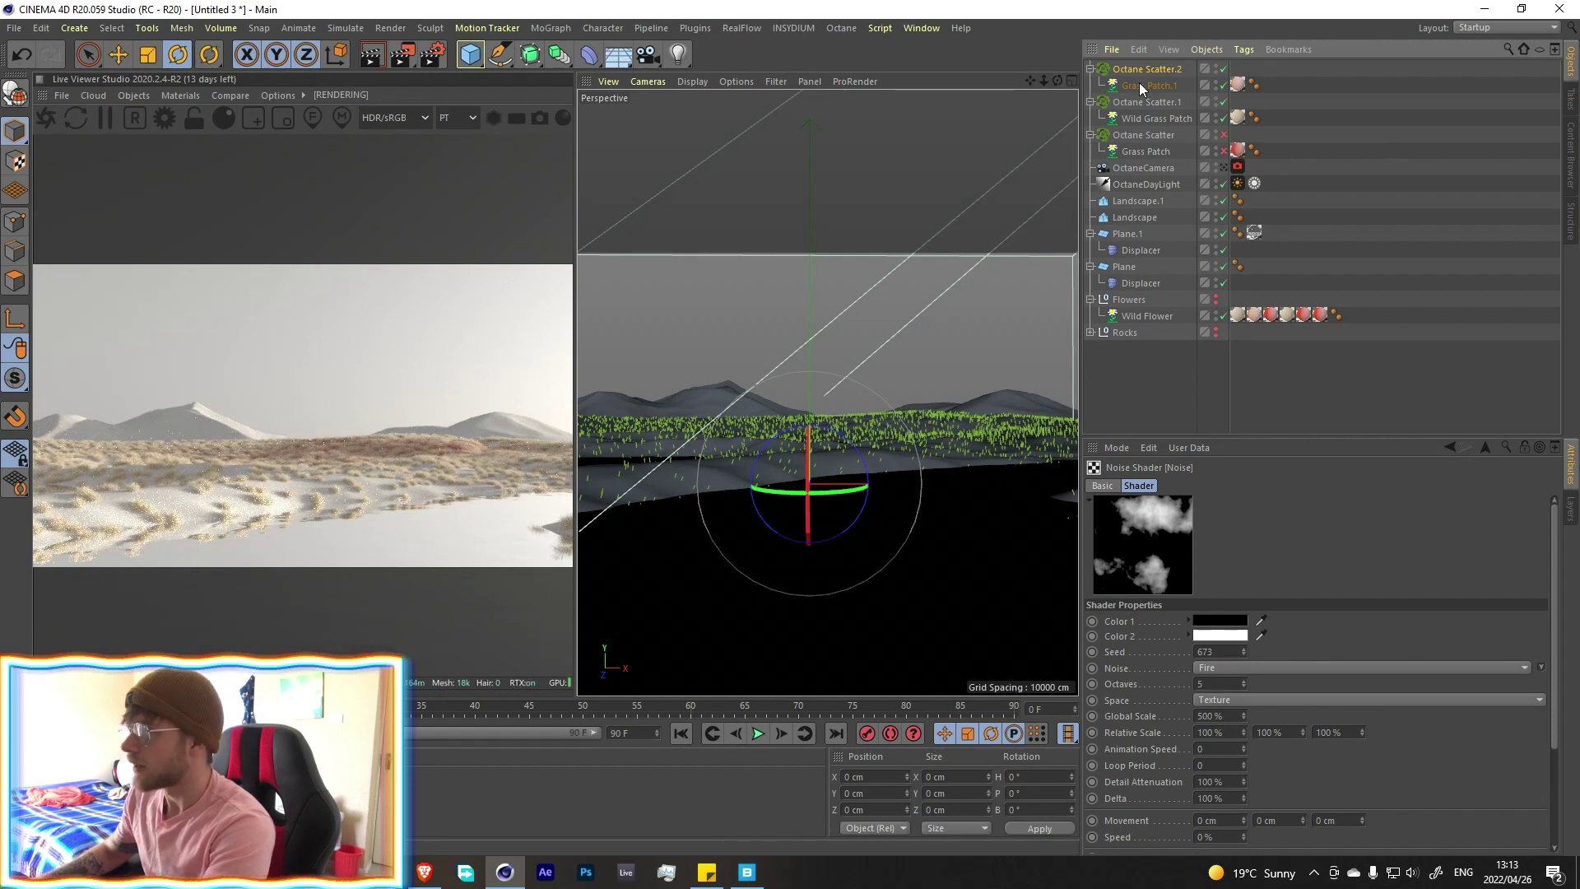
# Set the low clip to 0% and the high clip to 40% in Octane Scatter.2's scale noise
pyautogui.scroll(-3, 1438, 750)
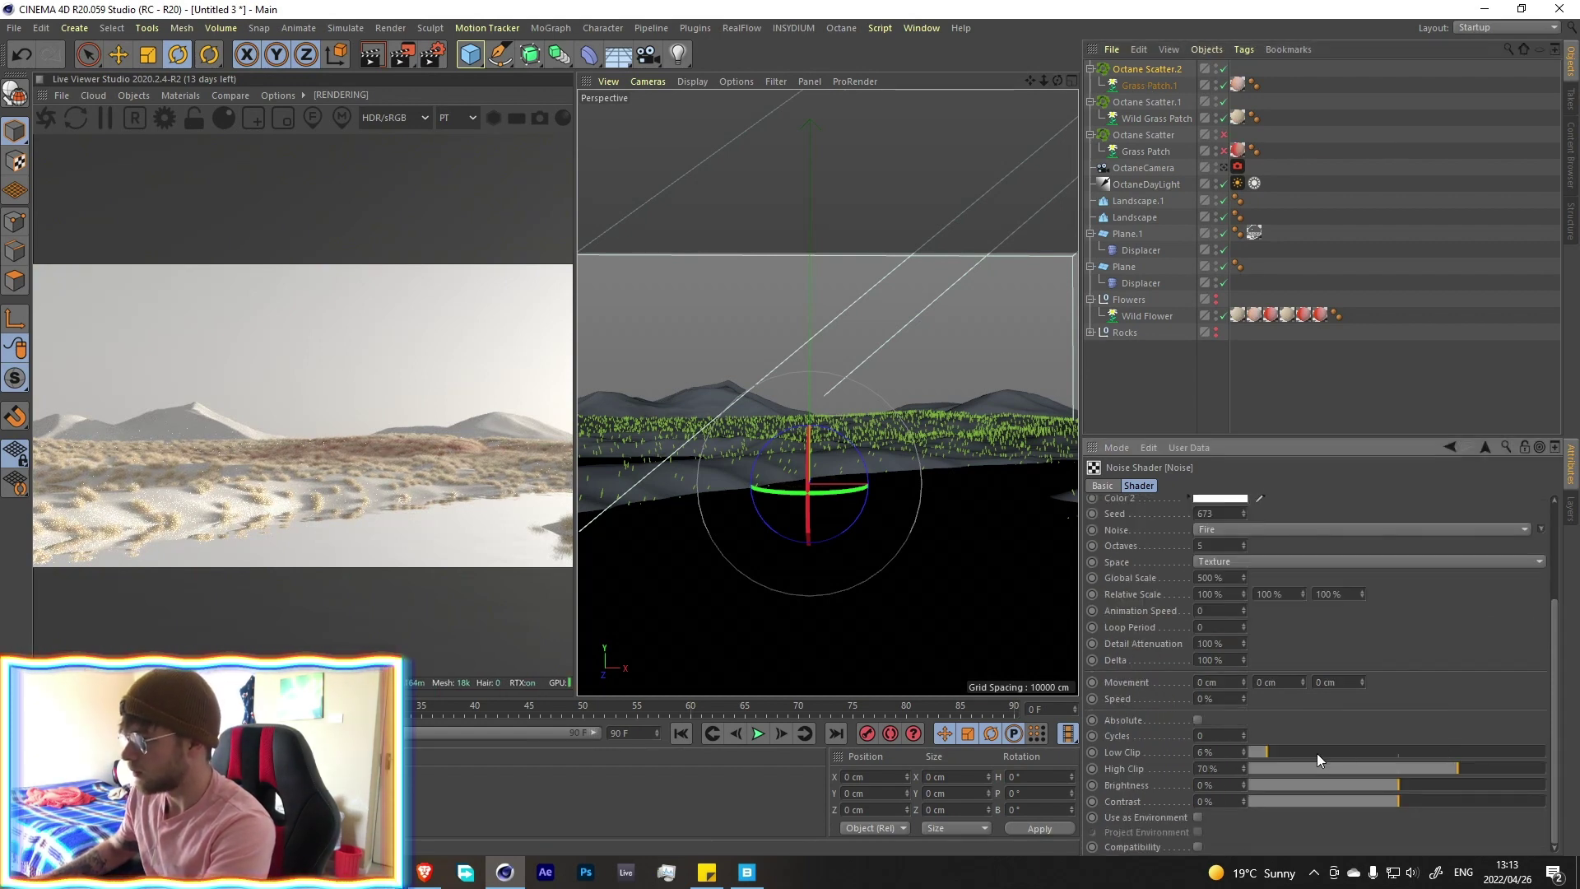
pyautogui.click(1339, 753)
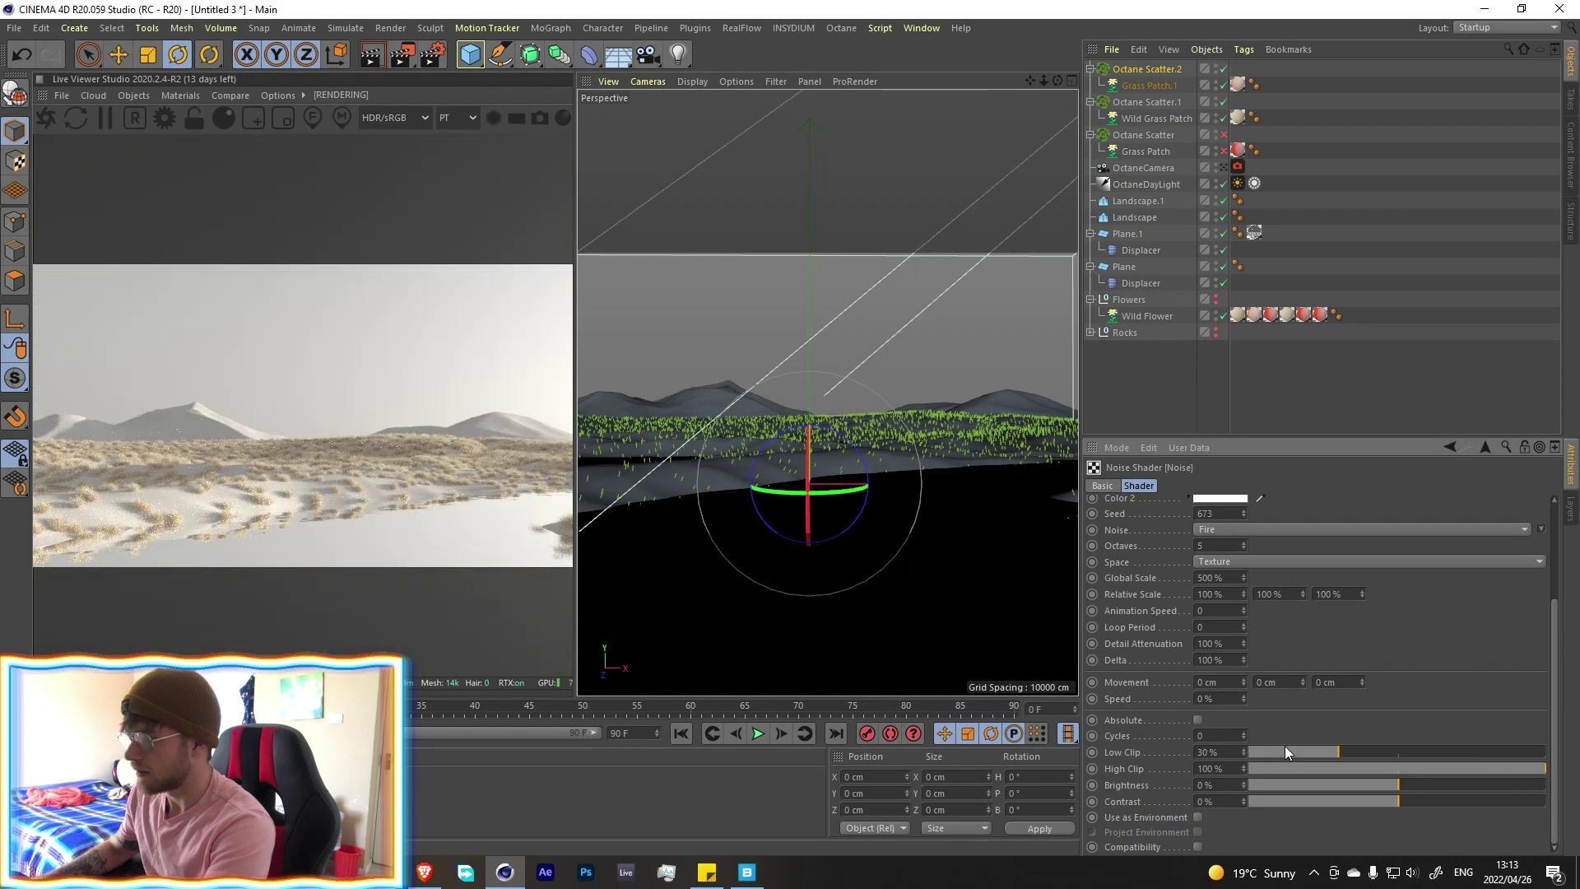
pyautogui.moveTo(1337, 753); pyautogui.dragTo(1249, 752)
pyautogui.moveTo(1461, 769); pyautogui.dragTo(1365, 771)
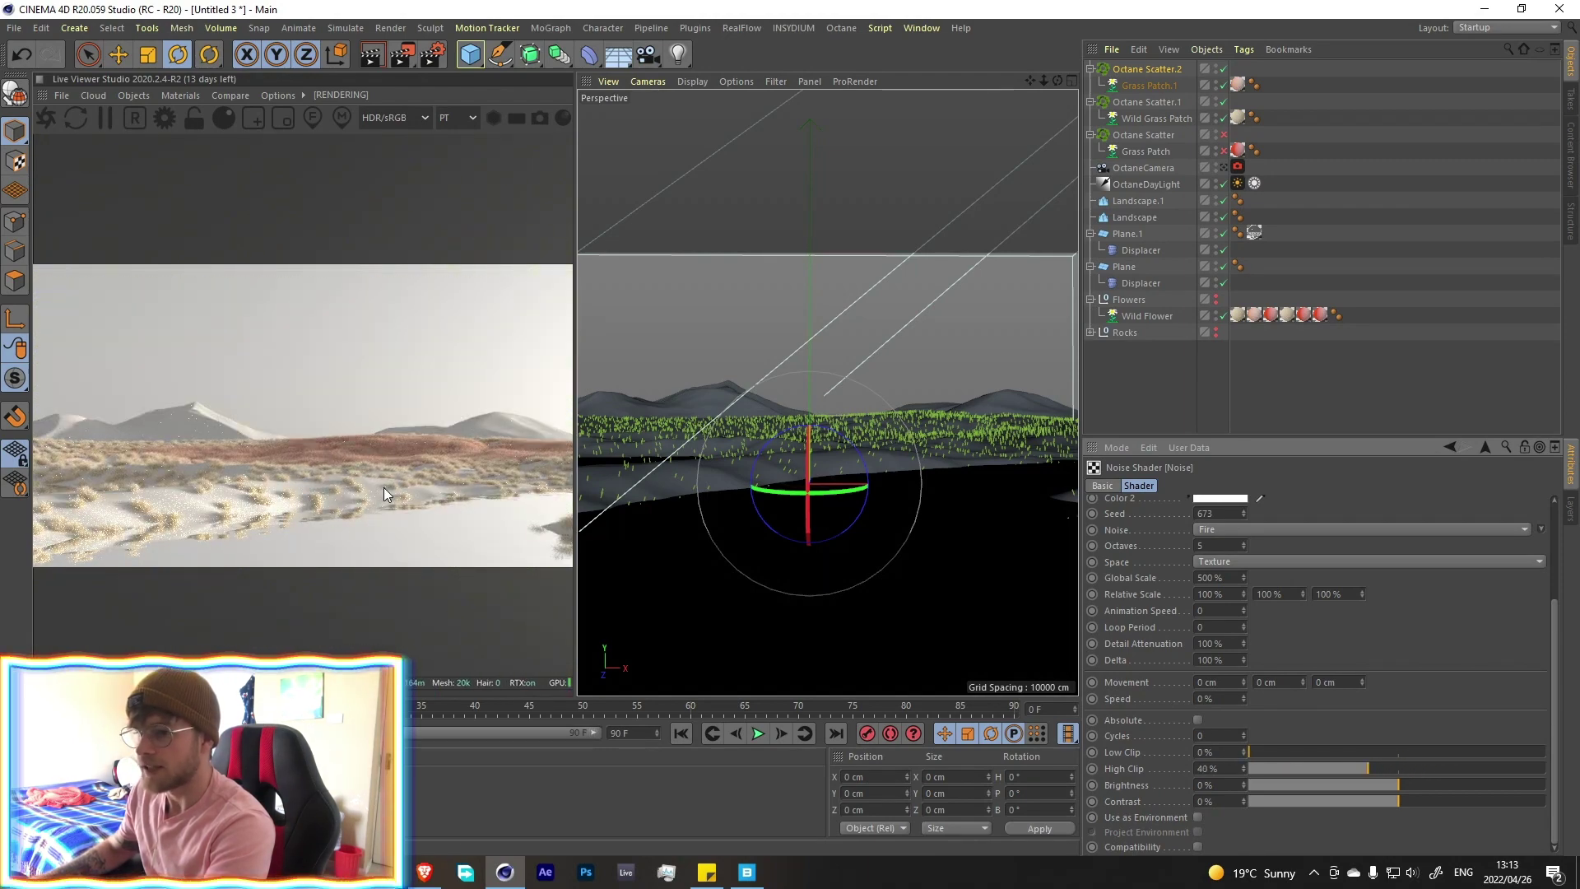
# Duplicate Octane Scatter.2 together with its Grass Patch.1 child
pyautogui.click(1134, 68)
pyautogui.keyDown('ctrl'); pyautogui.moveTo(1145, 60); pyautogui.dragTo(1145, 64); pyautogui.keyUp('ctrl')
pyautogui.click(1329, 124)
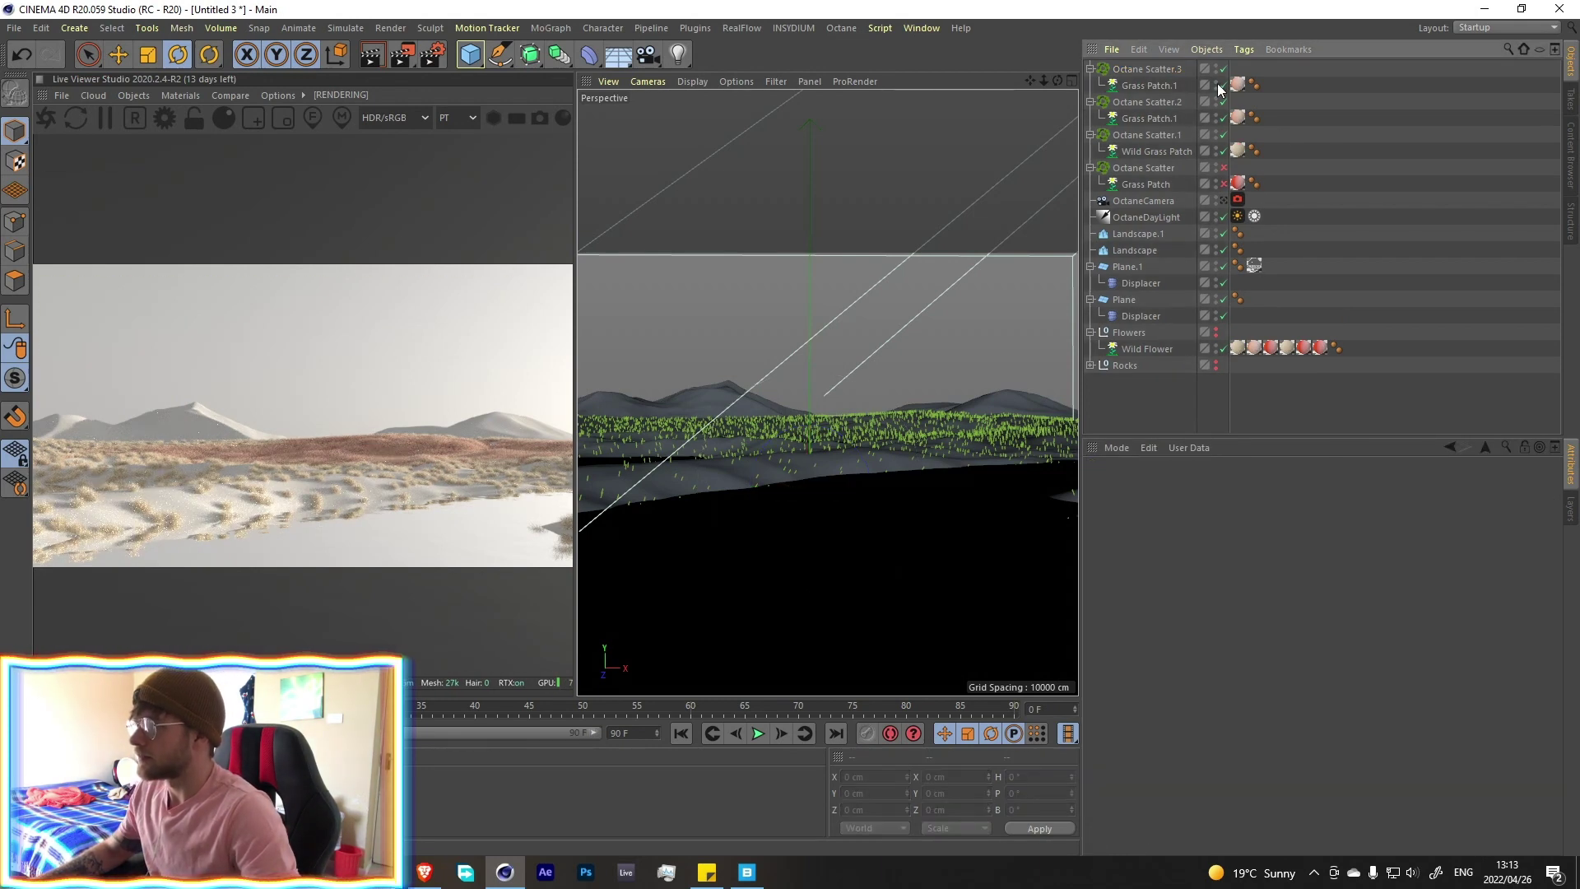
# Isolate Octane Scatter.3, set its scale noise seed to 675, and re-enable all the other scatters
pyautogui.moveTo(1224, 101); pyautogui.dragTo(1224, 150)
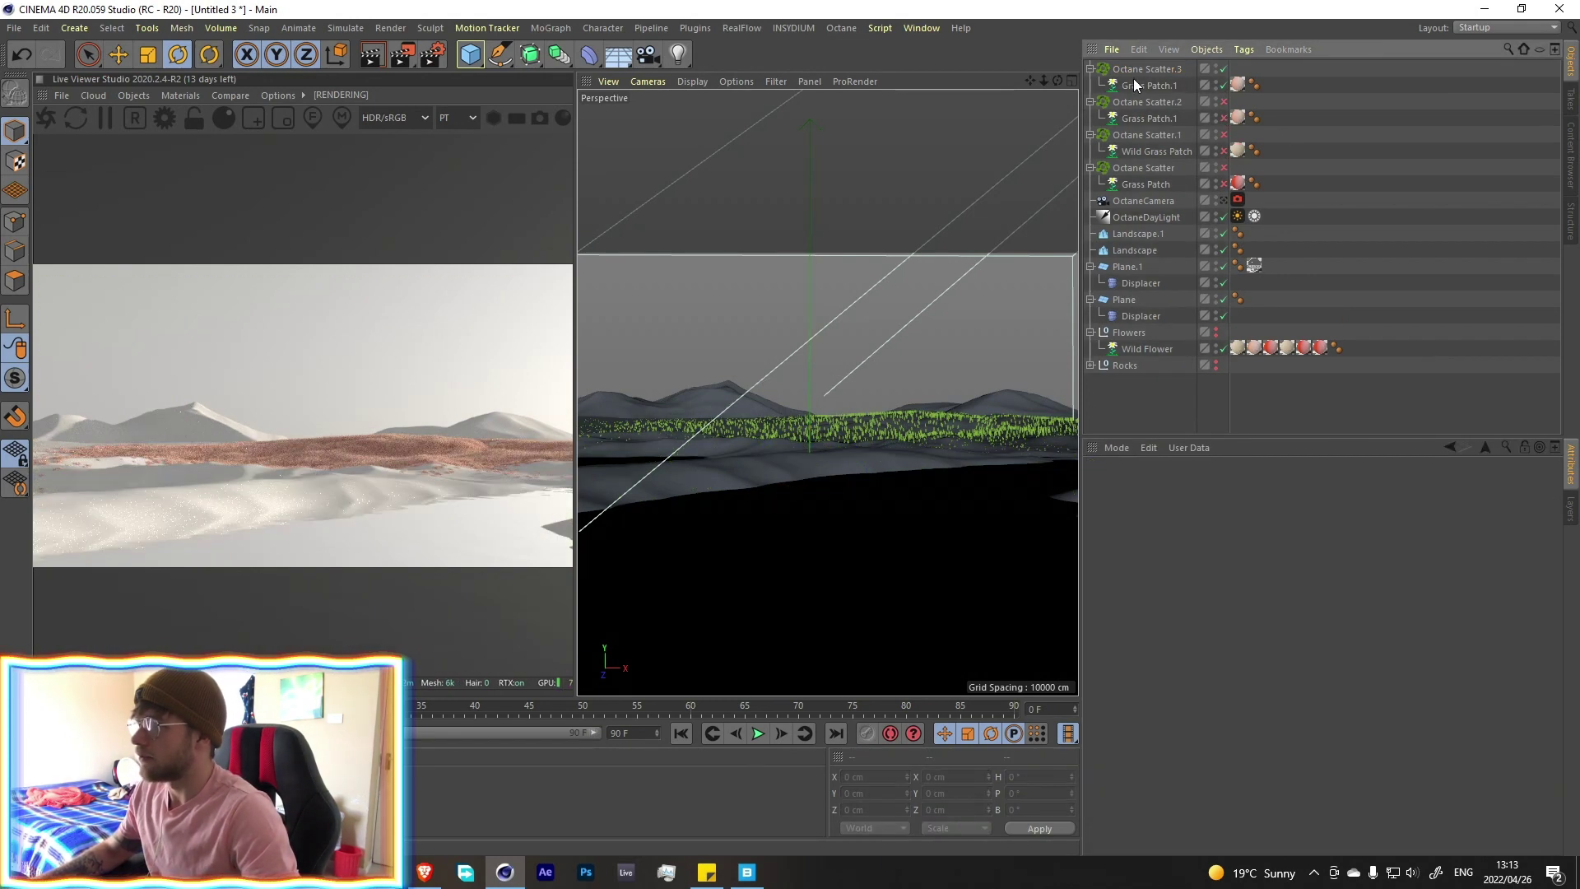
pyautogui.click(1146, 69)
pyautogui.click(1211, 833)
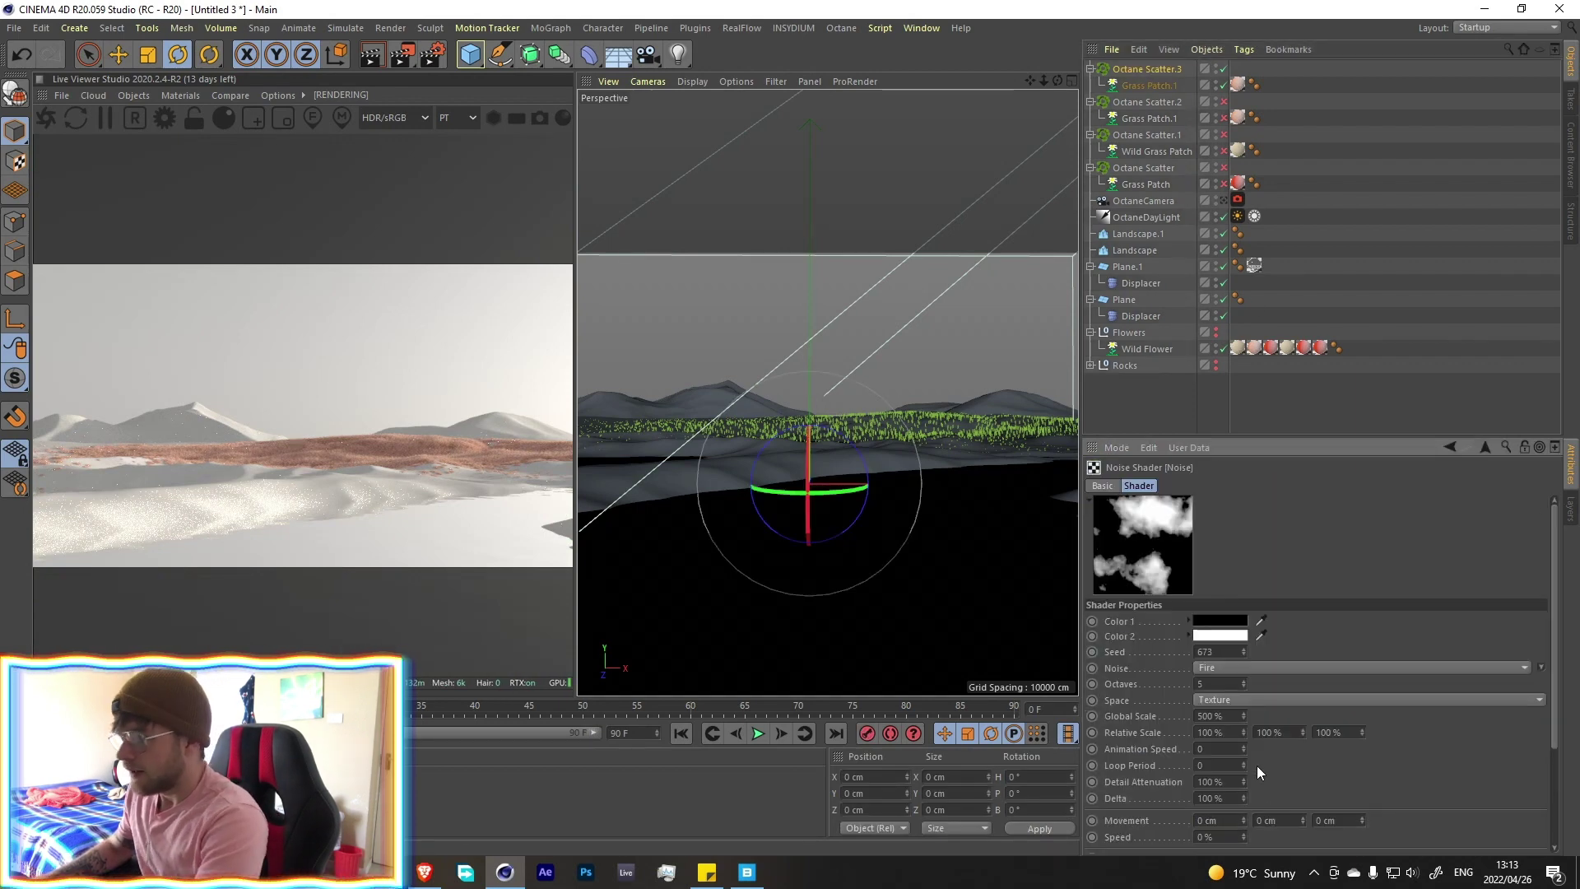
pyautogui.click(1244, 650)
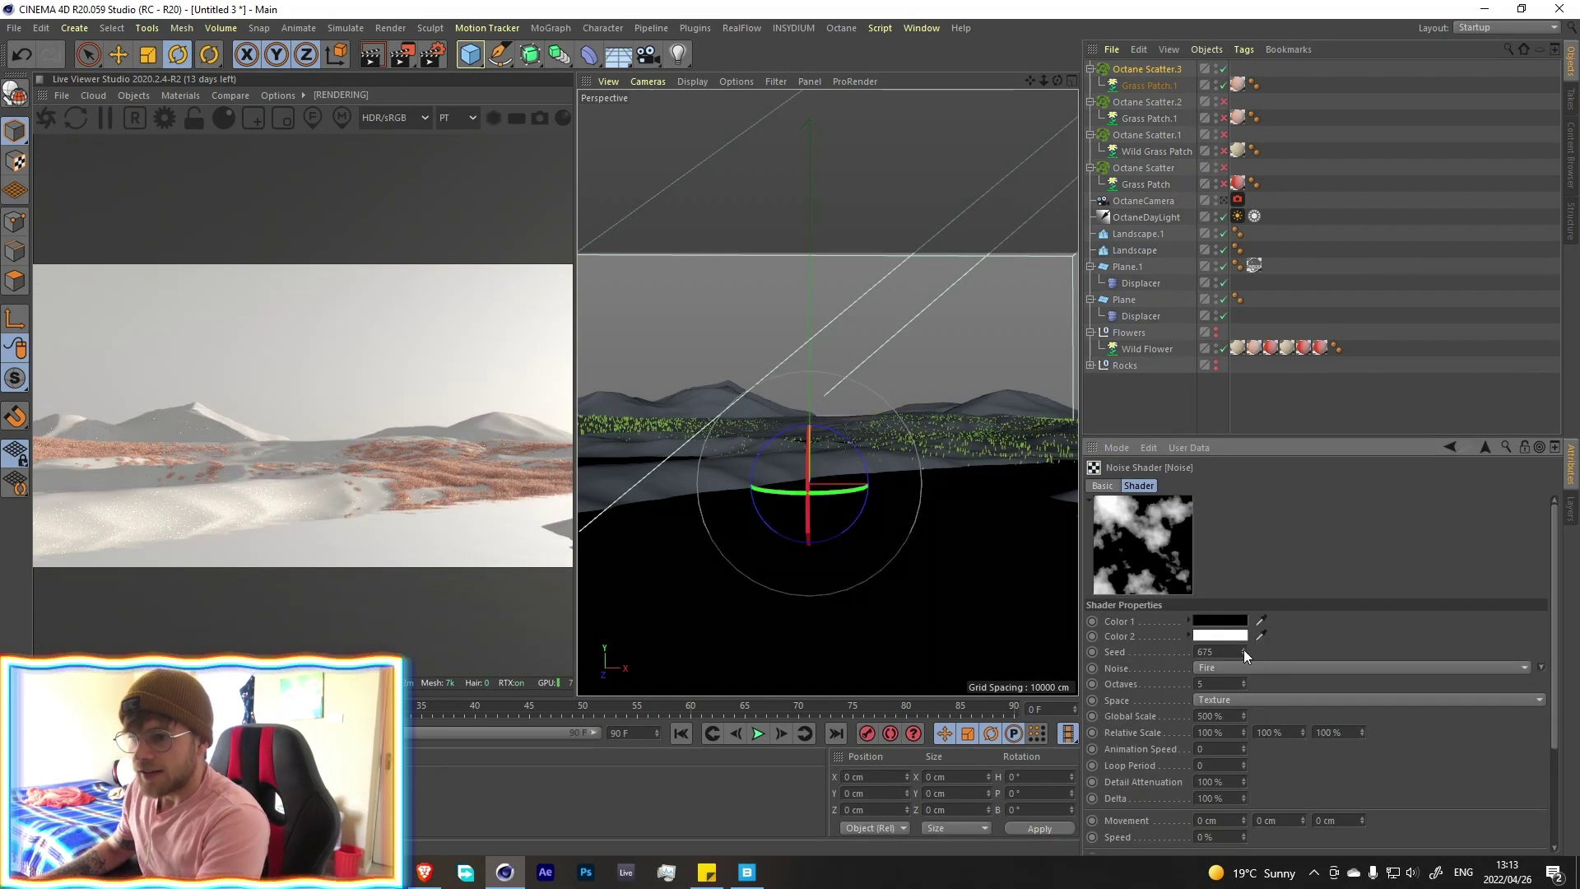
pyautogui.moveTo(1224, 104); pyautogui.dragTo(1227, 181)
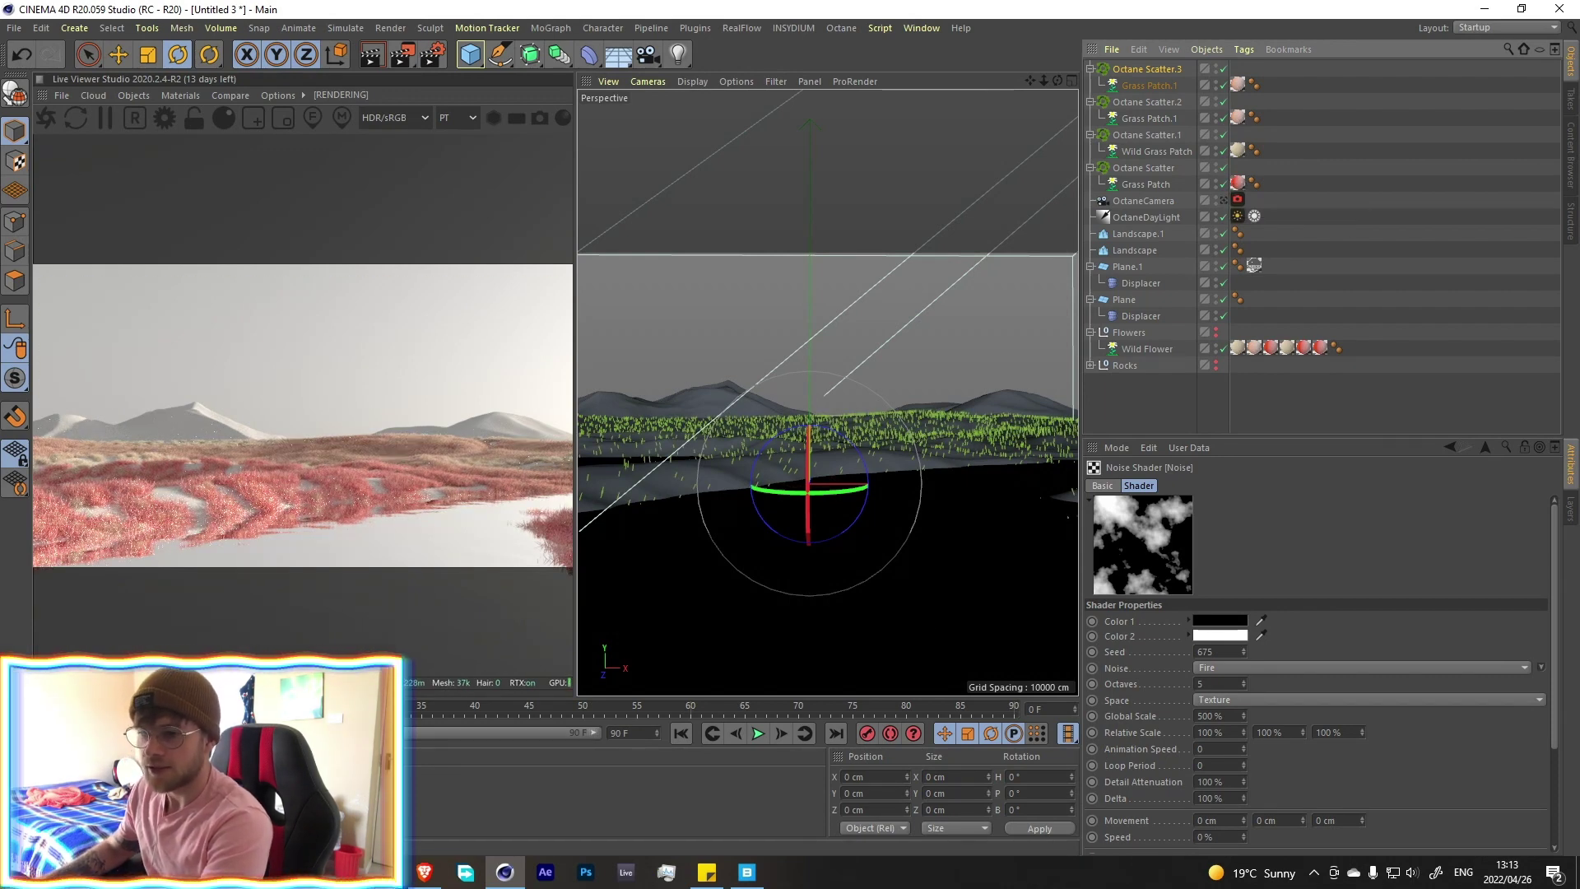
# Apply the Rippled_Sand_vd3lecfs material to Plane, Landscape.1 and Landscape
pyautogui.moveTo(206, 794); pyautogui.dragTo(1132, 300)
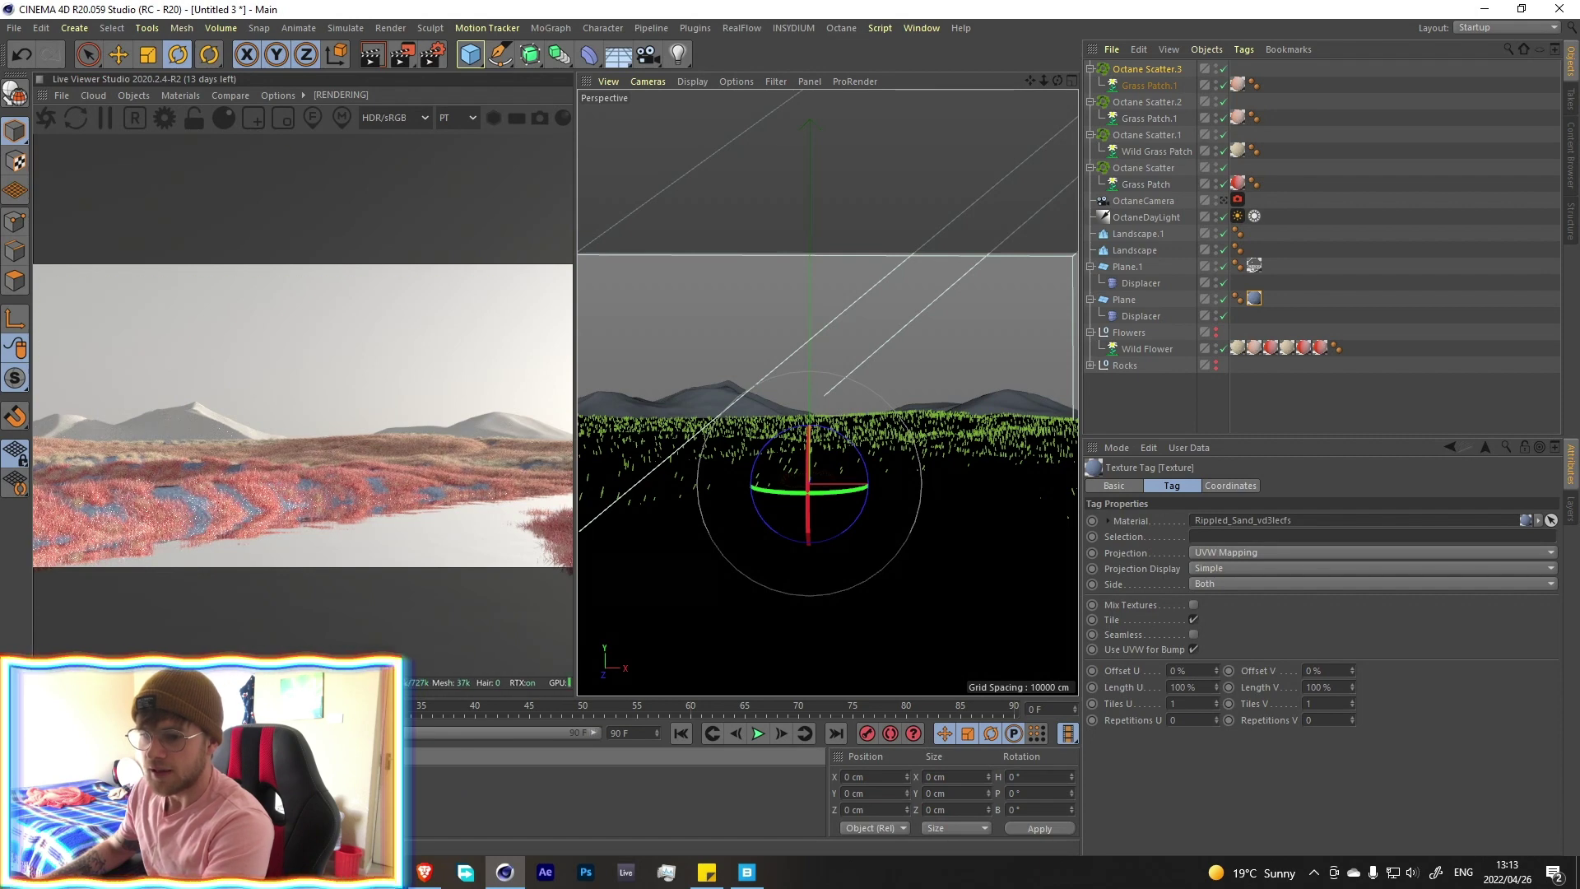
pyautogui.moveTo(247, 790); pyautogui.dragTo(1168, 335)
pyautogui.moveTo(1252, 302); pyautogui.dragTo(1254, 300)
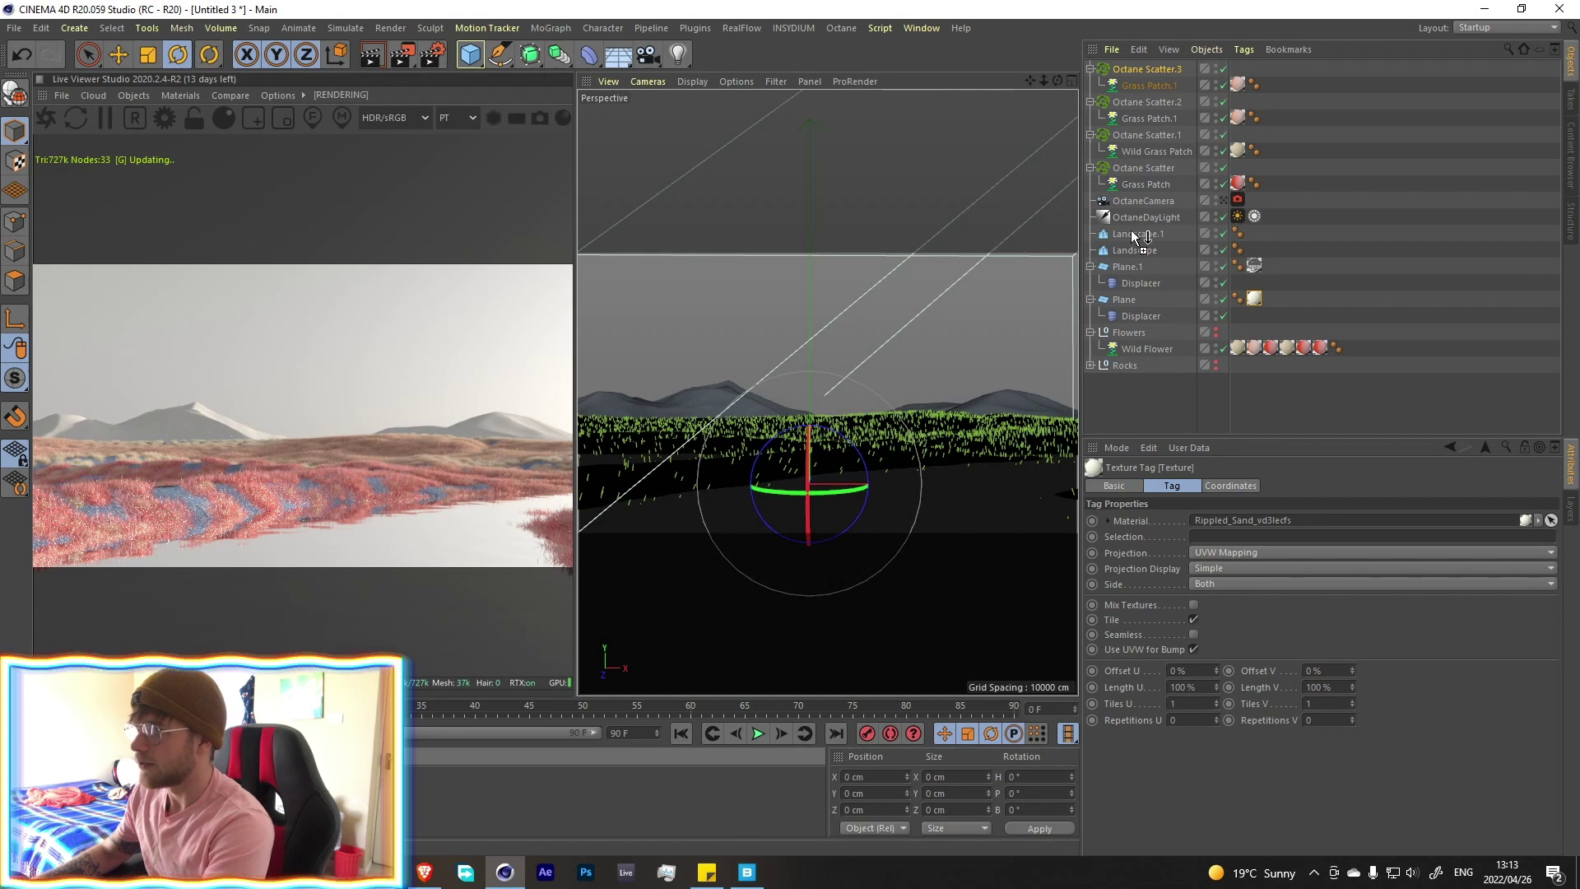
pyautogui.moveTo(1131, 231); pyautogui.dragTo(1134, 234)
pyautogui.keyDown('ctrl'); pyautogui.moveTo(1255, 234); pyautogui.dragTo(1255, 250); pyautogui.keyUp('ctrl')
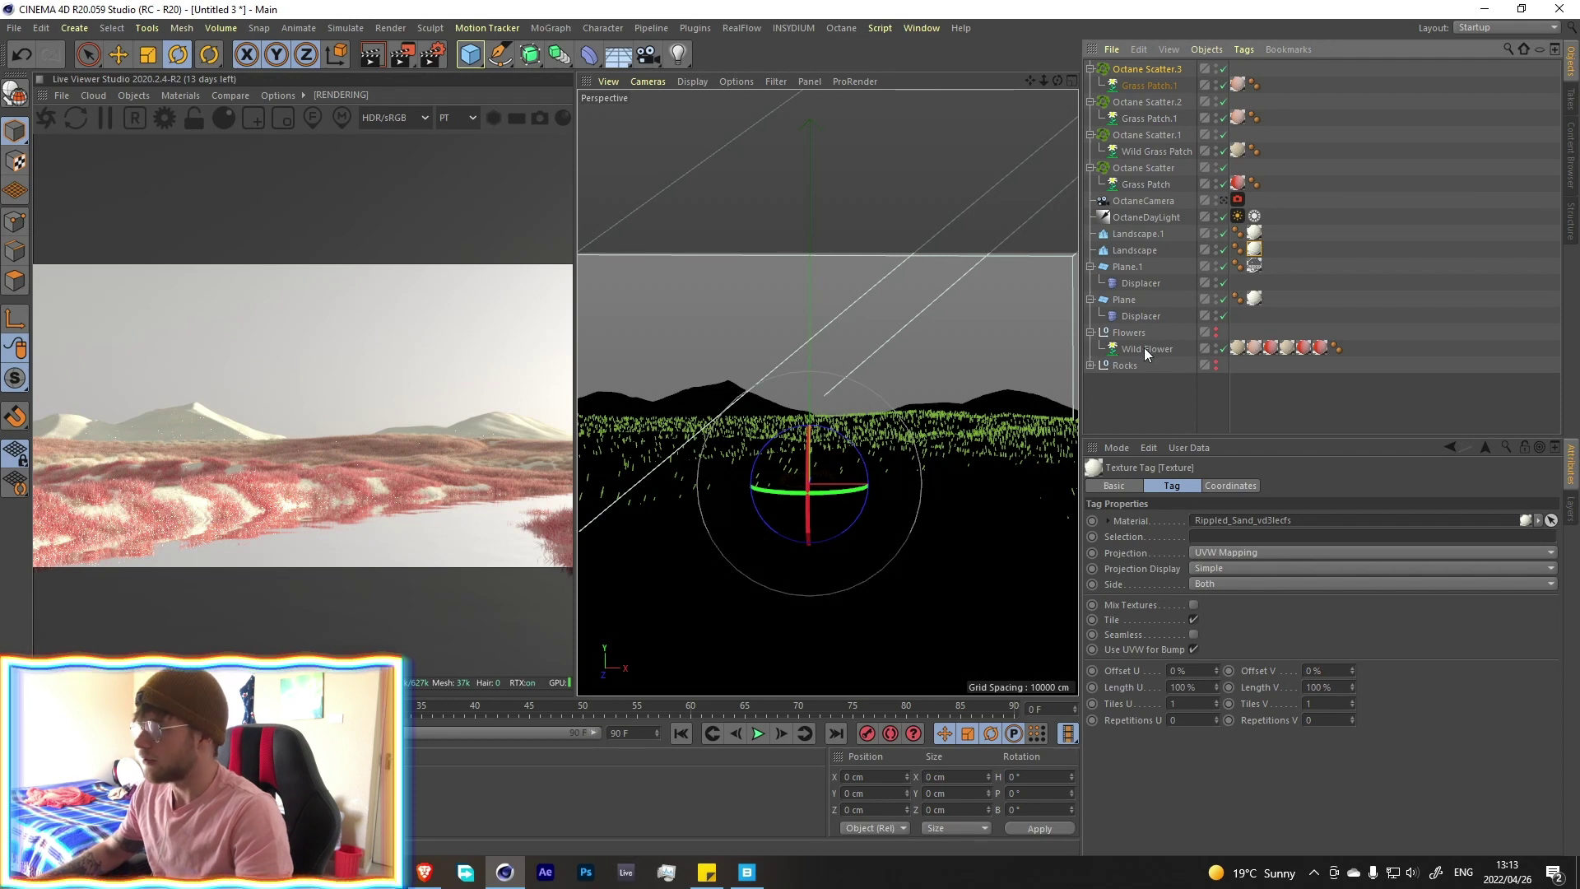
# Make the Rocks group visible and set the scale of both Megascans rocks to 0.3 on X, Y and Z
pyautogui.click(1090, 364)
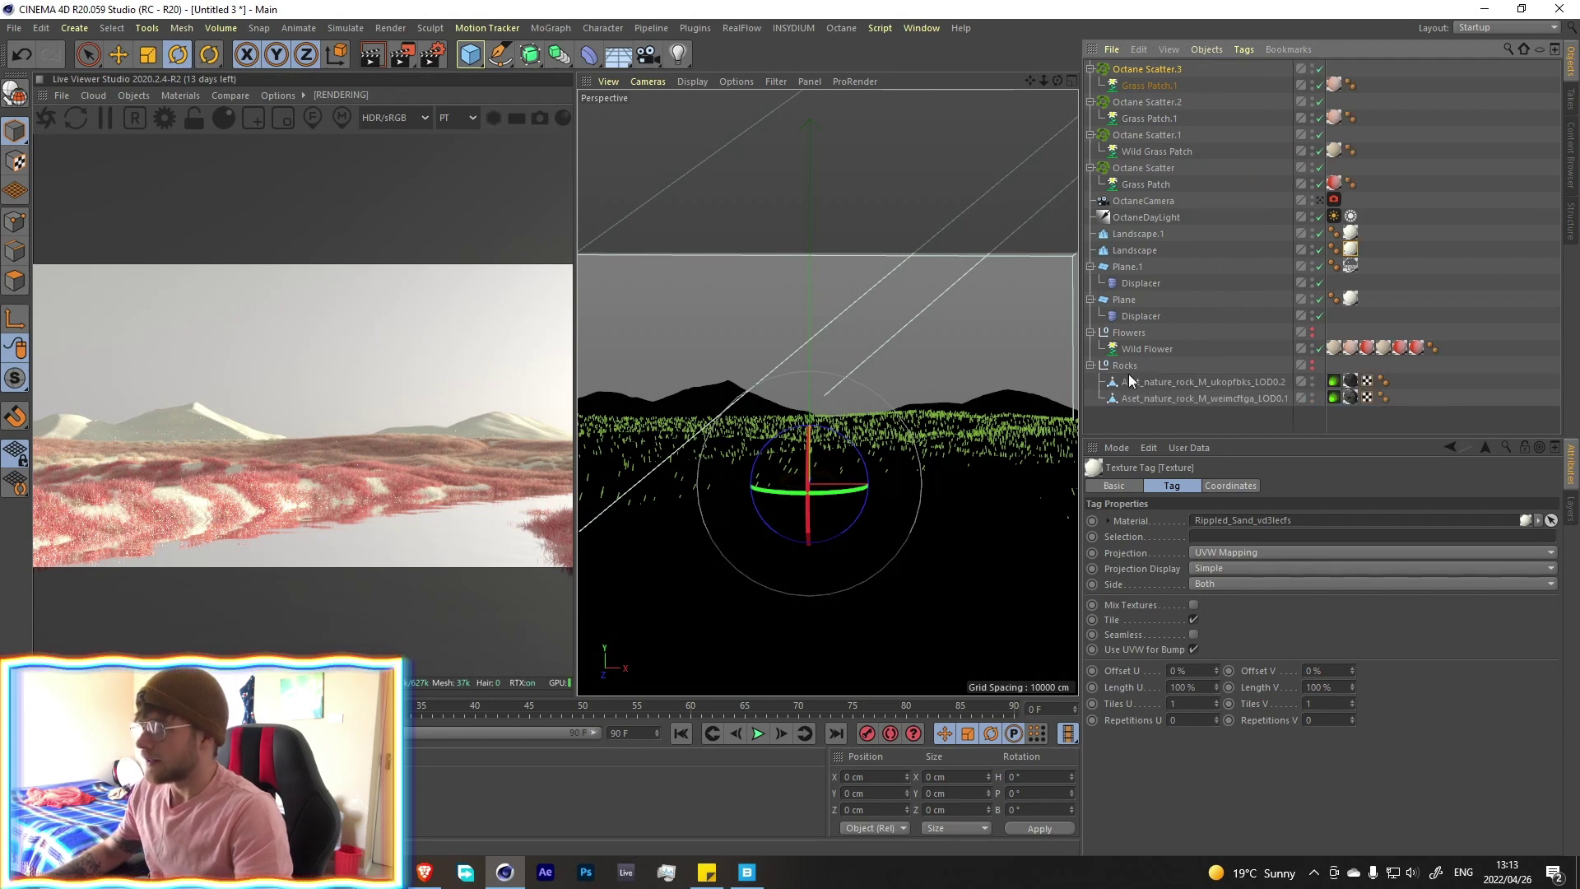
pyautogui.click(1312, 364)
pyautogui.click(1203, 382)
pyautogui.keyDown('shift'); pyautogui.click(1198, 399); pyautogui.keyUp('shift')
pyautogui.click(1209, 486)
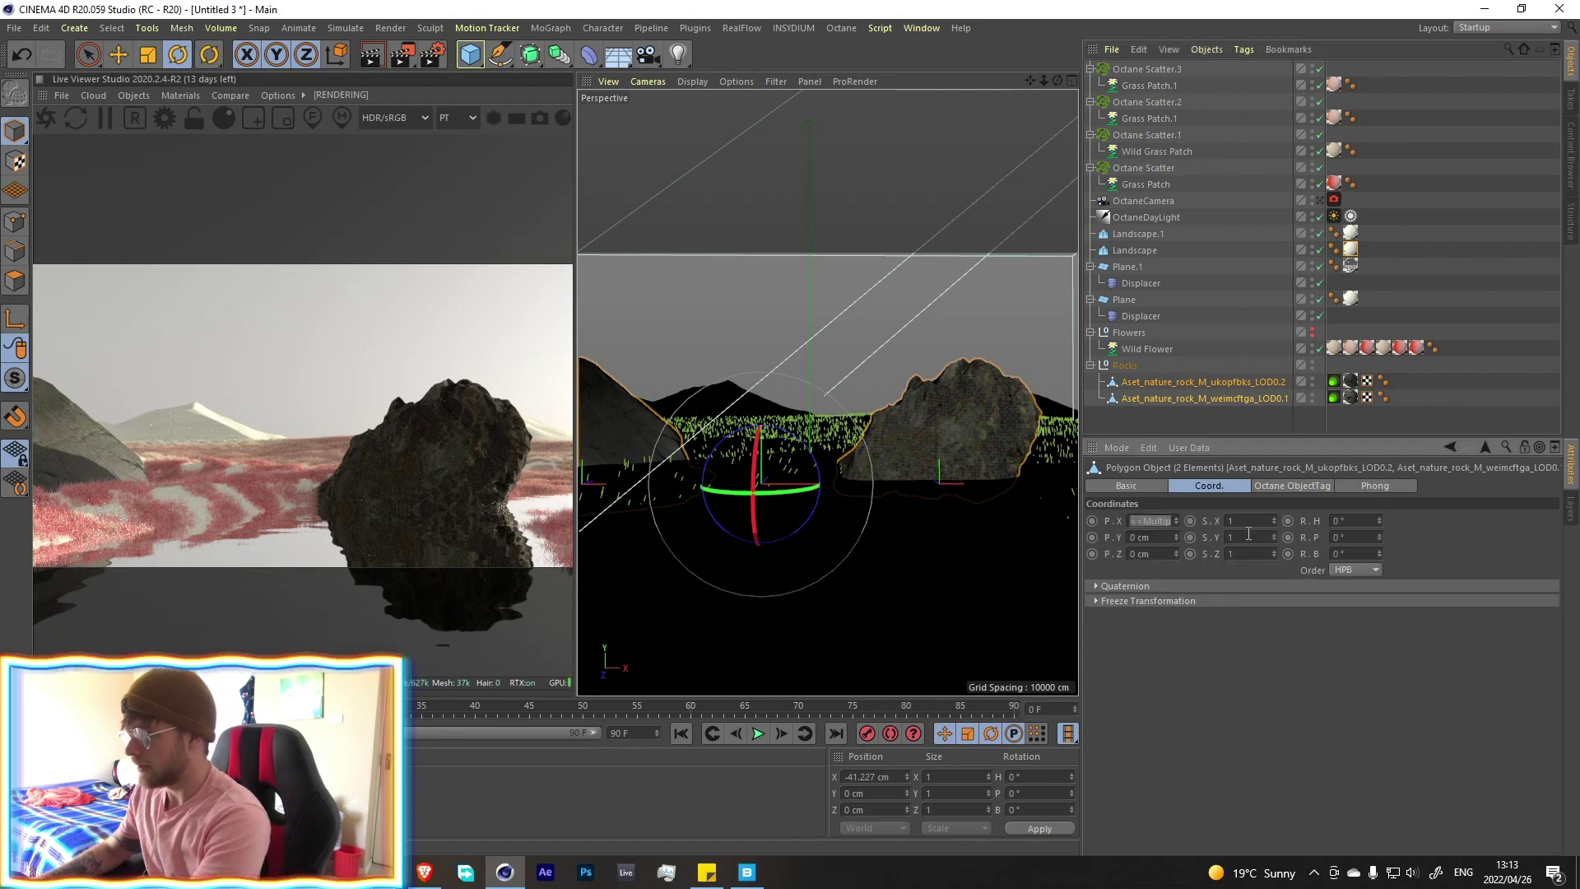
pyautogui.press('Tab')
pyautogui.write('.3')
pyautogui.press('Tab')
pyautogui.write('.3')
pyautogui.press('Return')
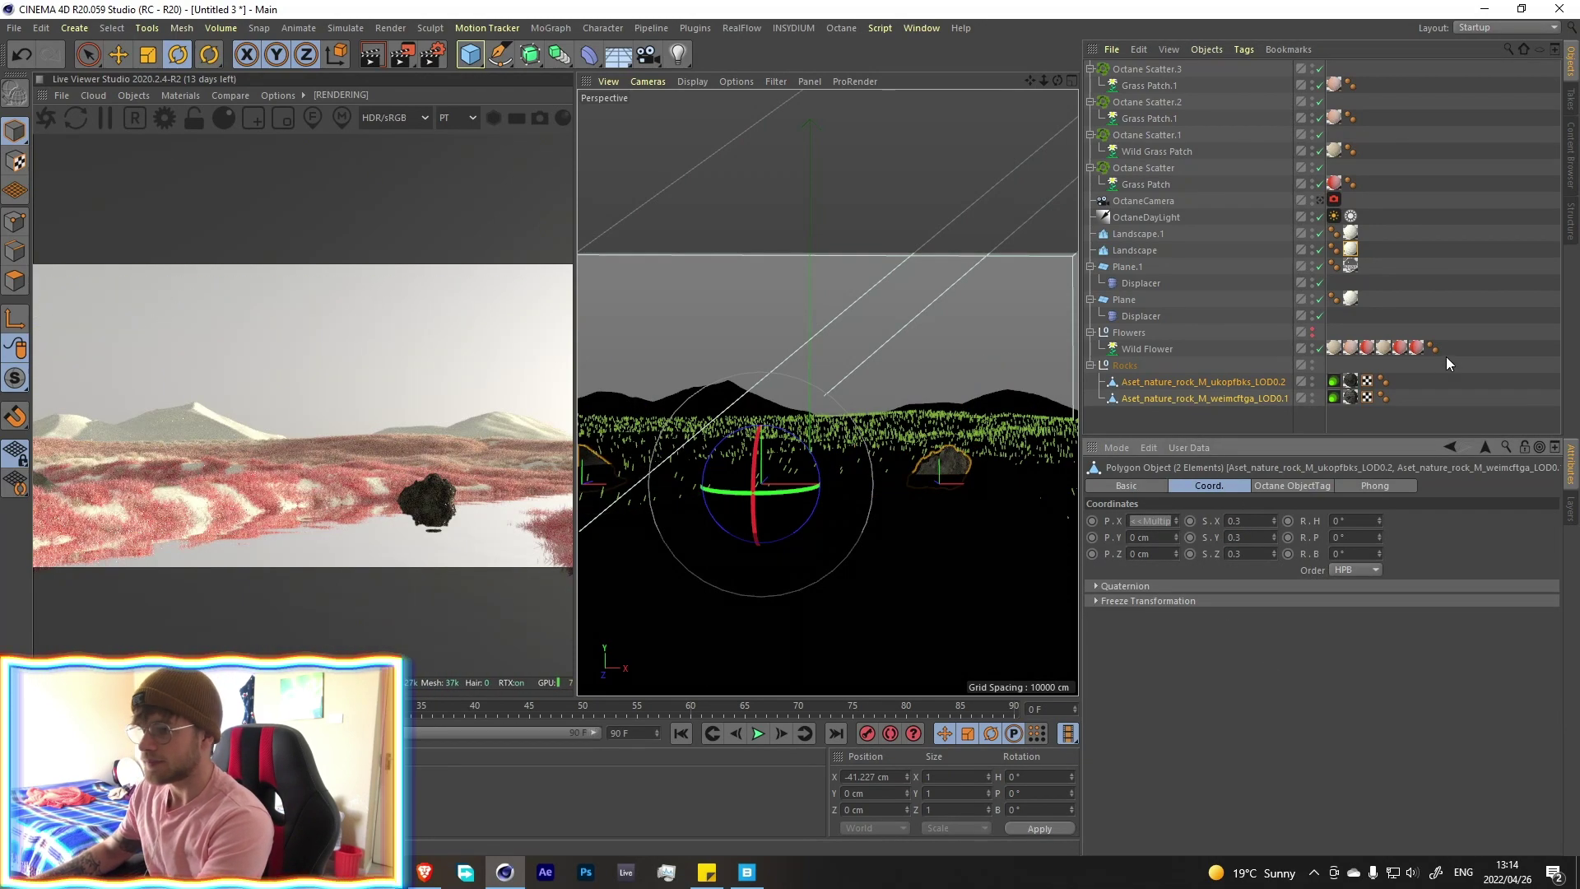
# Move the ukopfbks rock along X to the grassy shore at the right side of the camera view
pyautogui.click(1446, 361)
pyautogui.click(1187, 381)
pyautogui.press('e')
pyautogui.moveTo(935, 481); pyautogui.dragTo(1095, 471)
# Move the weimcftga rock to about X -132, Y 20, Z 0 cm and rotate its heading to about -37°
pyautogui.click(1204, 397)
pyautogui.moveTo(664, 482); pyautogui.dragTo(793, 483)
pyautogui.moveTo(731, 408); pyautogui.dragTo(707, 382)
pyautogui.moveTo(797, 461); pyautogui.dragTo(611, 477)
pyautogui.press('r')
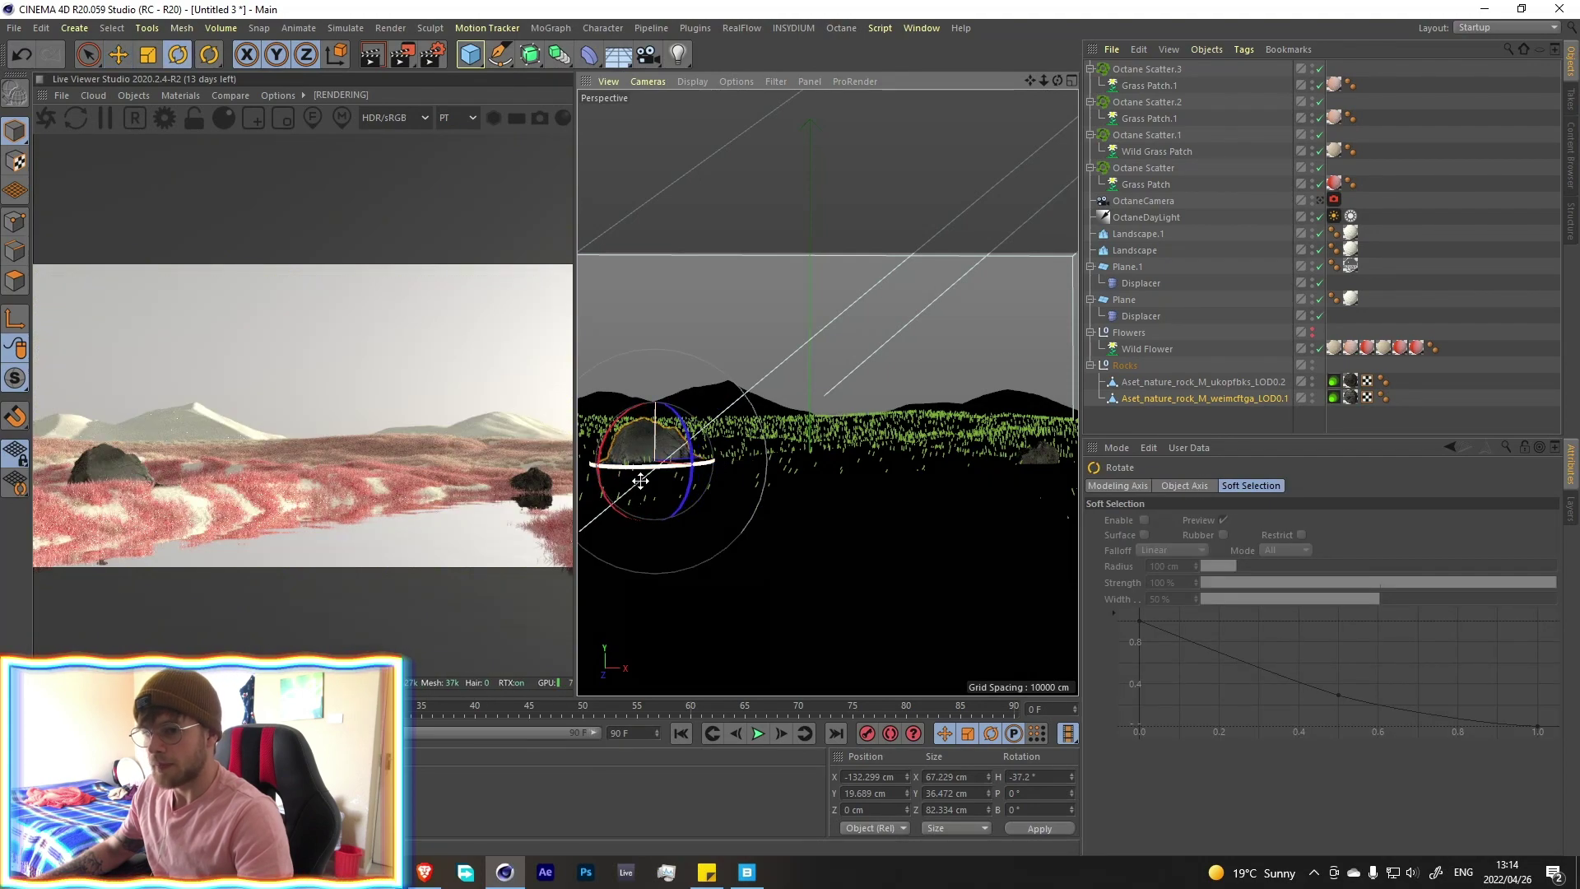
# Shift the weimcftga rock to the water's edge and lower it to about X -47, Y 9, Z -65 cm
pyautogui.press('e')
pyautogui.moveTo(656, 411); pyautogui.dragTo(656, 419)
pyautogui.moveTo(699, 482); pyautogui.dragTo(786, 500)
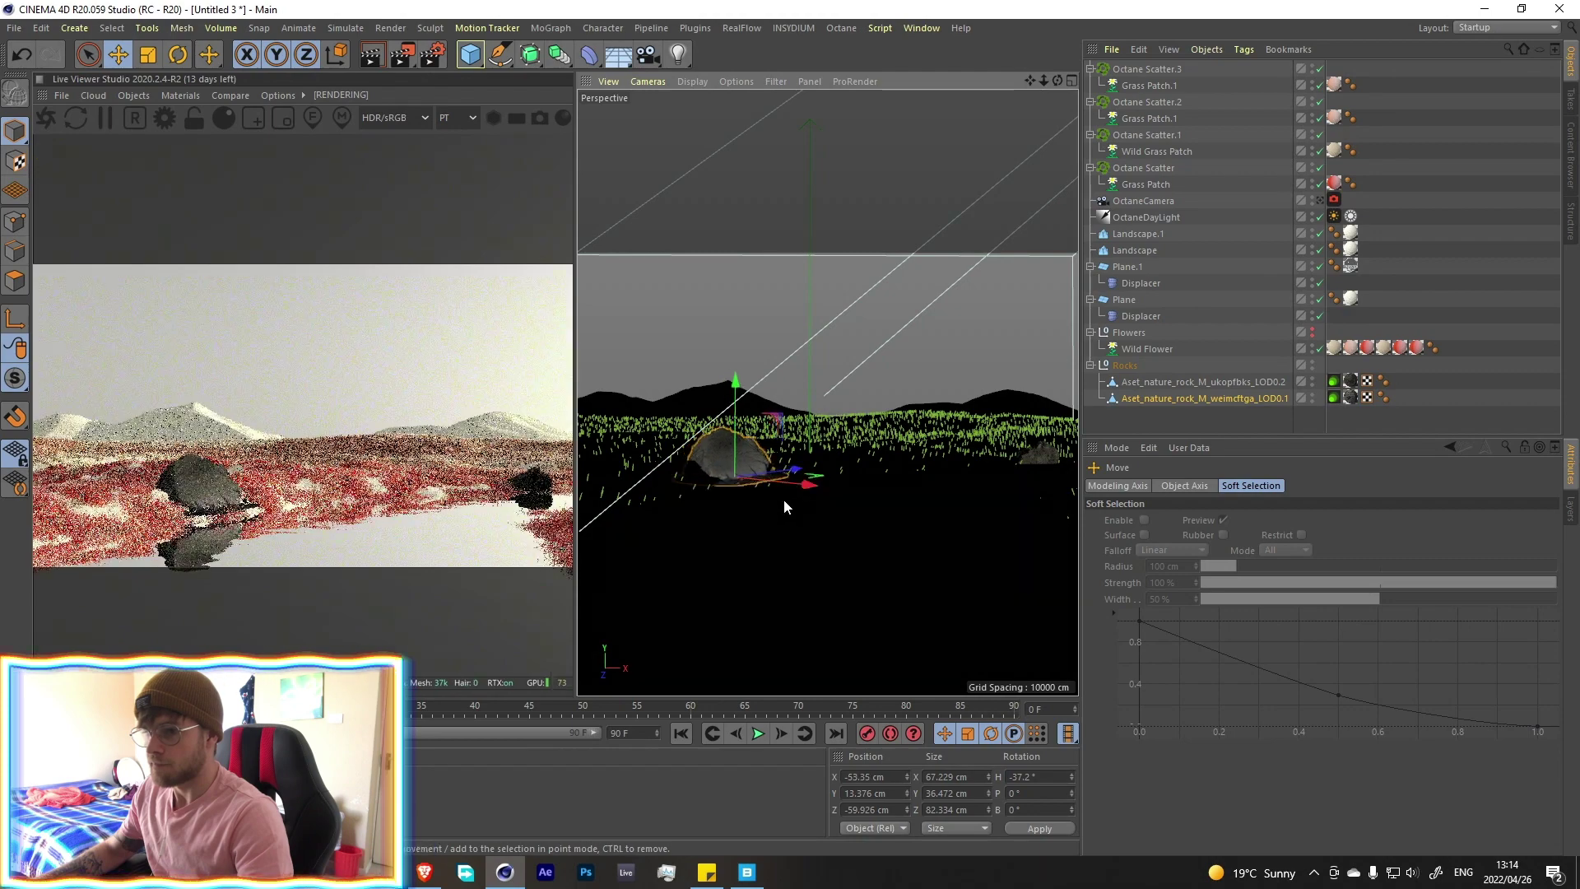
pyautogui.moveTo(734, 401); pyautogui.dragTo(734, 408)
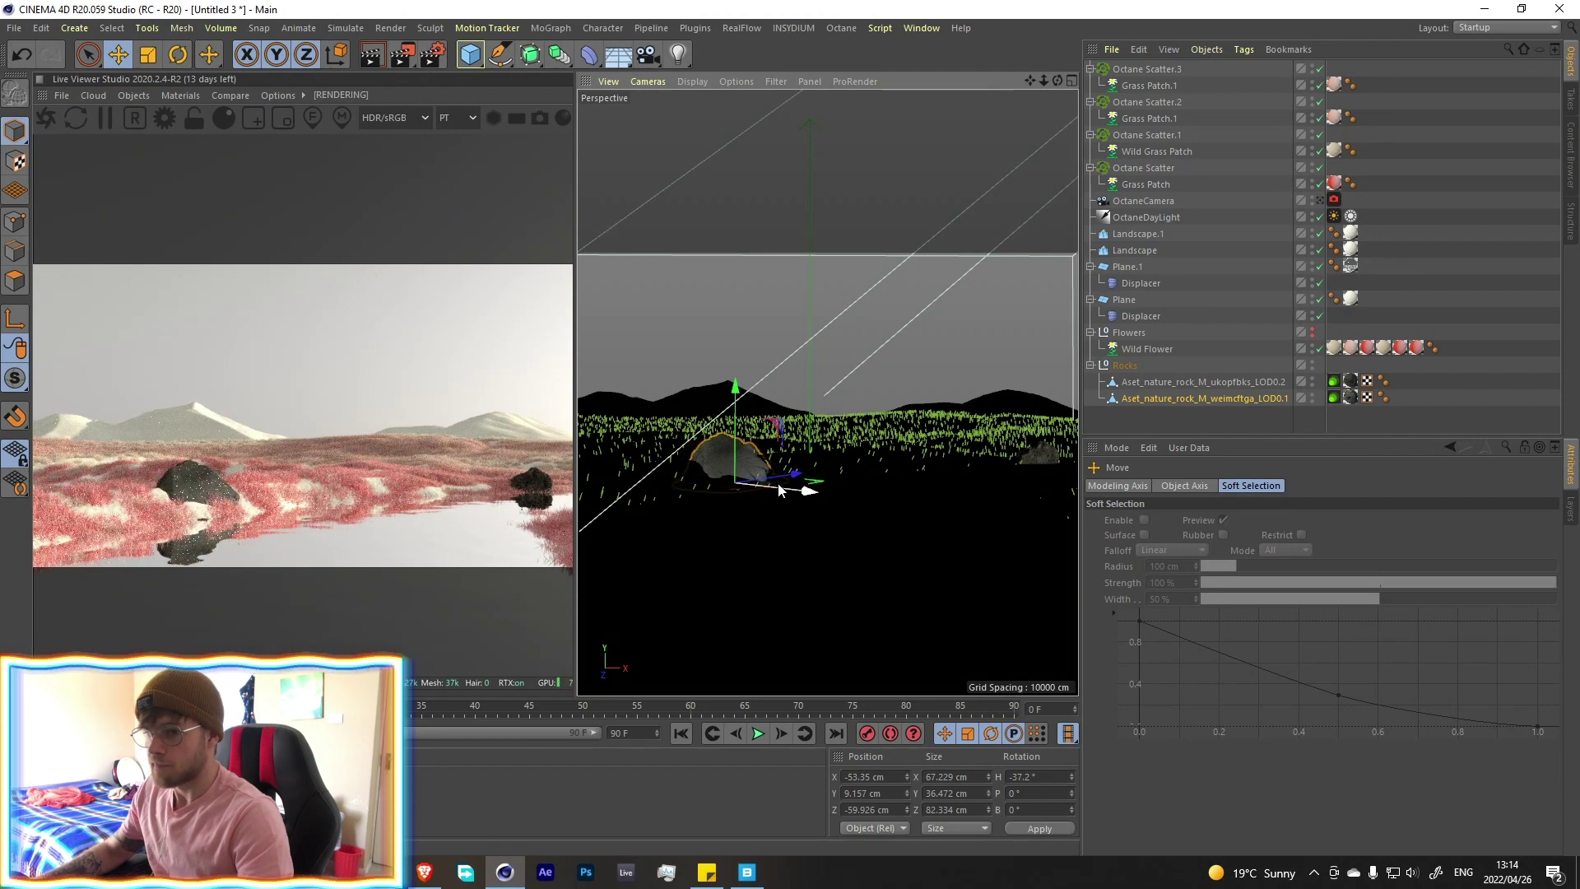
pyautogui.moveTo(791, 489); pyautogui.dragTo(799, 491)
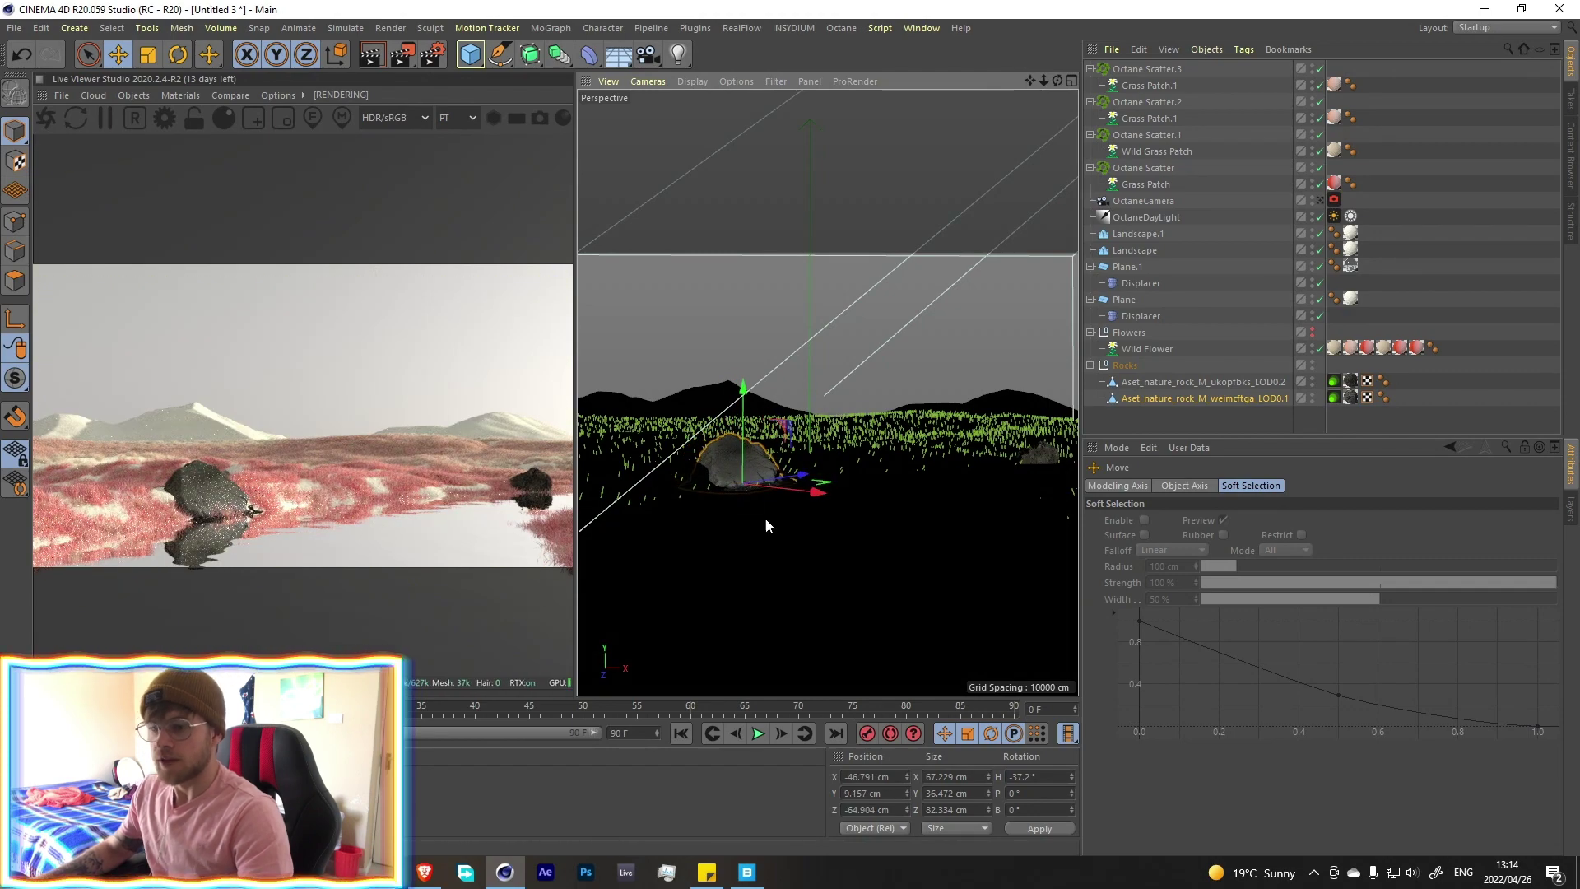
# Duplicate the ukopfbks rock and move the copy across the grass to about X -143, Y 20, Z 278 cm
pyautogui.click(1007, 459)
pyautogui.keyDown('ctrl'); pyautogui.moveTo(1007, 459); pyautogui.dragTo(946, 392); pyautogui.keyUp('ctrl')
pyautogui.moveTo(1008, 438); pyautogui.dragTo(708, 440)
pyautogui.press('r')
pyautogui.press('e')
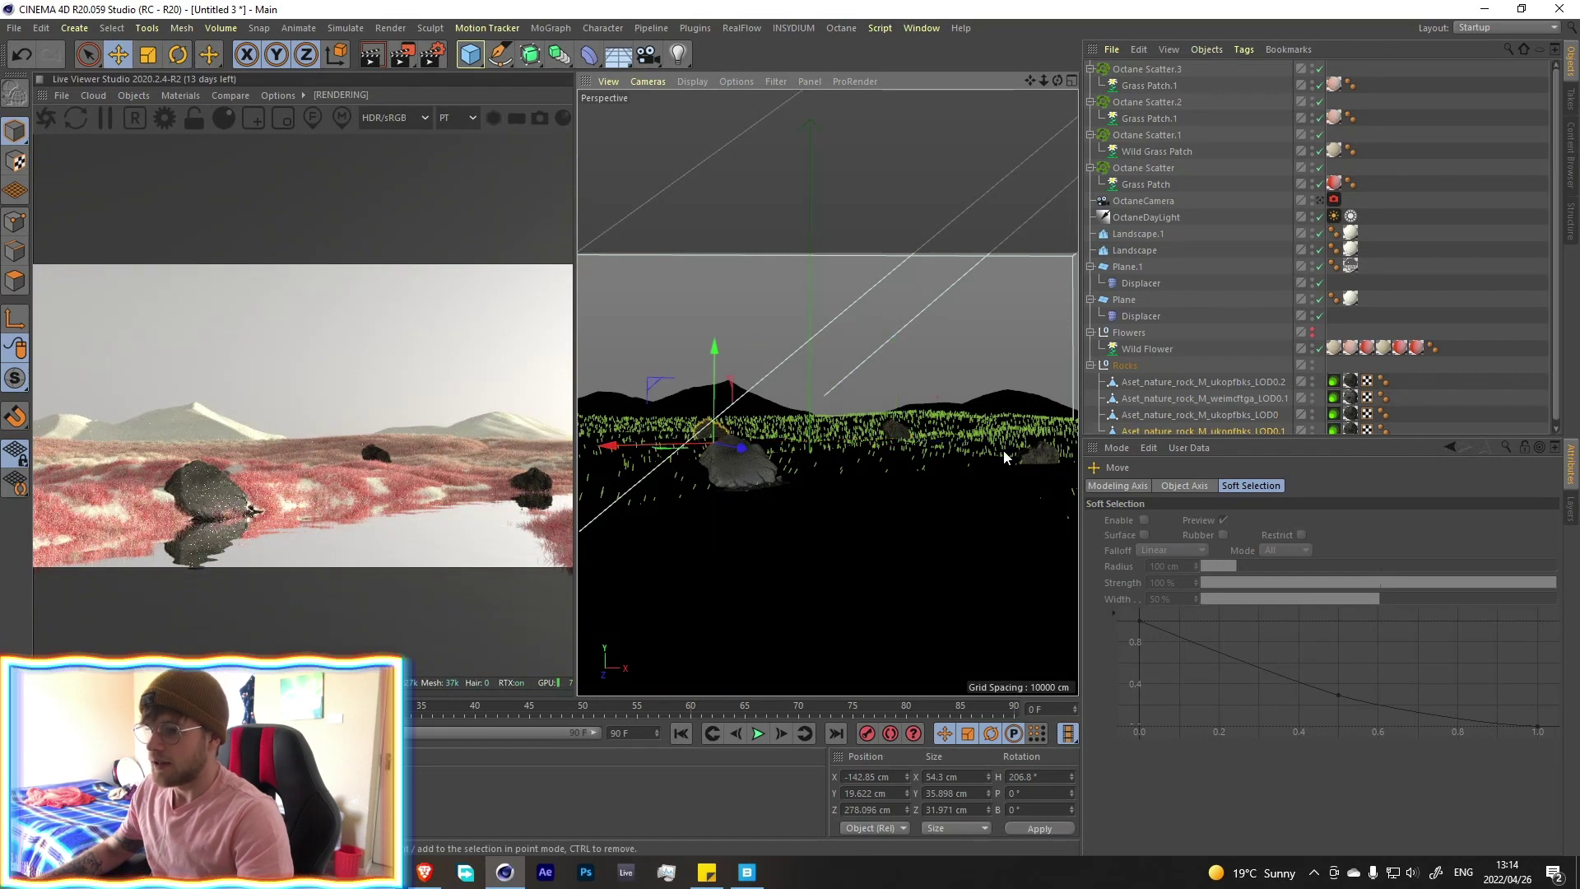
# Set the scale of the distant Aset_nature_rock_M_ukopfbks_LOD0 rock to 0.2 on X, Y and Z
pyautogui.click(1157, 415)
pyautogui.moveTo(1240, 523)
pyautogui.mouseDown()
pyautogui.moveTo(1205, 542)
pyautogui.moveTo(1223, 537)
pyautogui.mouseUp()
pyautogui.write('.22')
pyautogui.press('Tab')
pyautogui.write('.2')
pyautogui.press('Return')
pyautogui.write('.2')
pyautogui.press('Return')
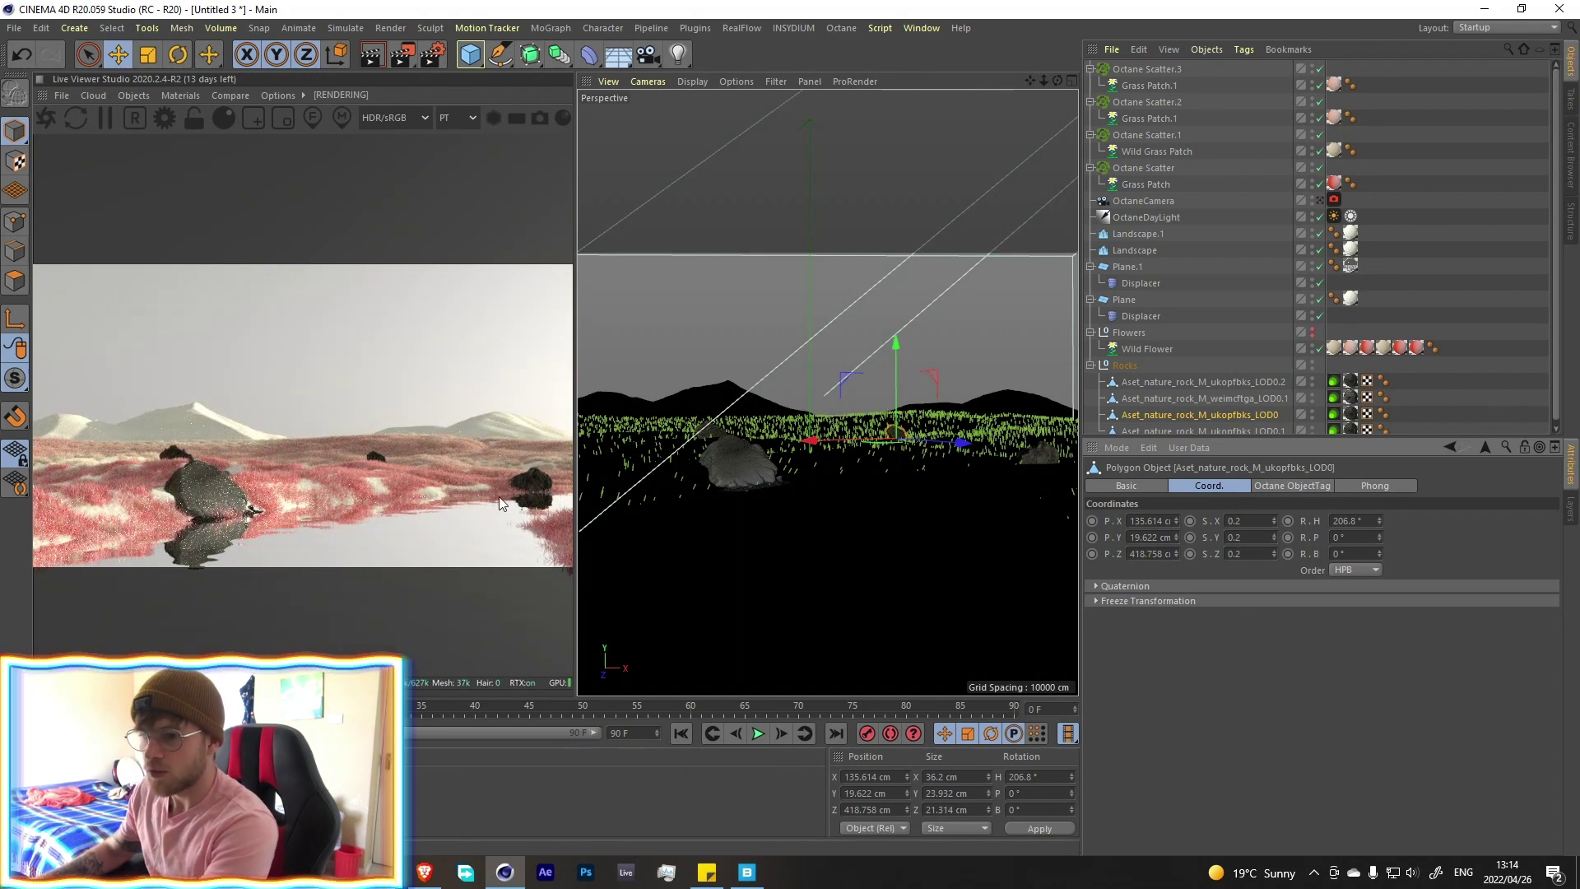
# Duplicate the weimcftga rock, move the copy to about X 461, Y 30, Z 784 cm and rotate its heading to about -150°
pyautogui.click(748, 472)
pyautogui.moveTo(748, 473); pyautogui.dragTo(1004, 372)
pyautogui.press('r')
pyautogui.moveTo(994, 429); pyautogui.dragTo(764, 442)
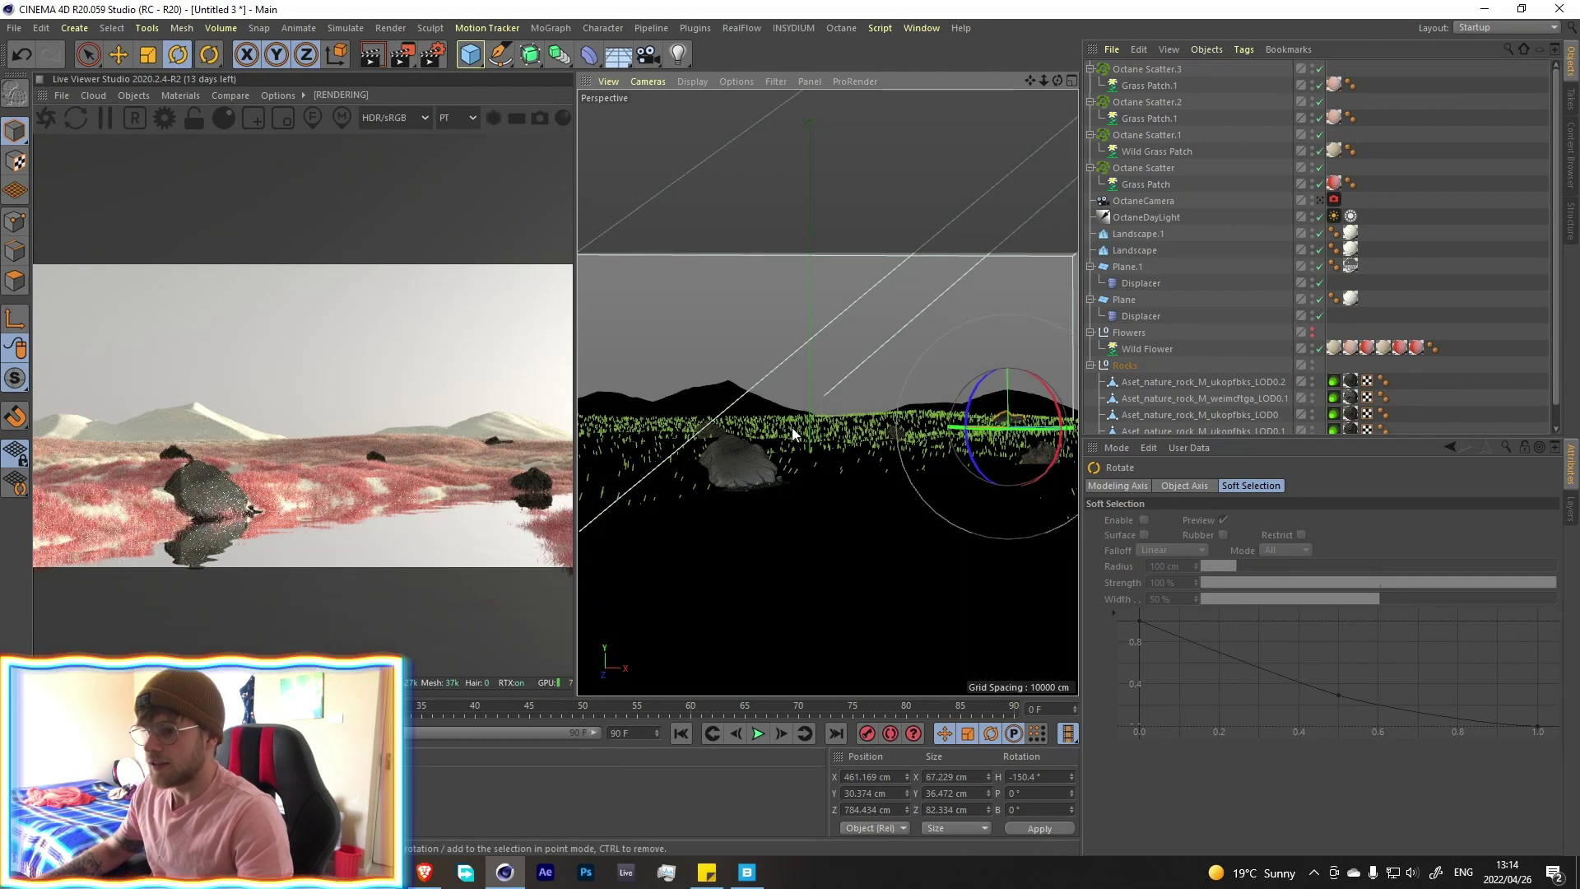
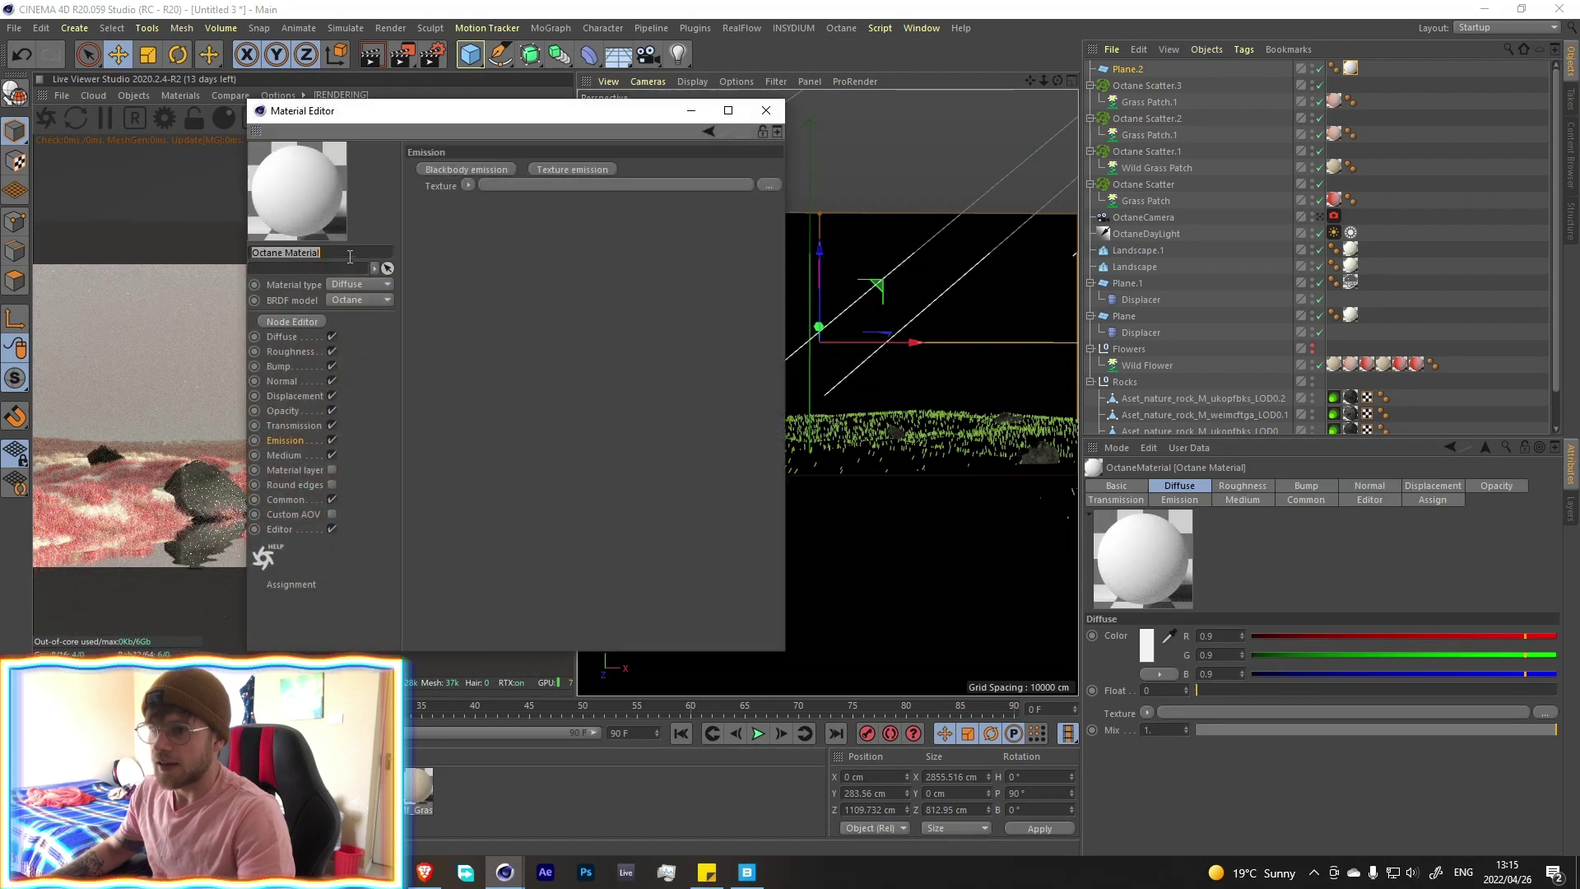
# Change the backdrop plane's Octane material to Specular and connect a Gradient shader to its Transmission in the node editor
pyautogui.click(359, 284)
pyautogui.click(333, 324)
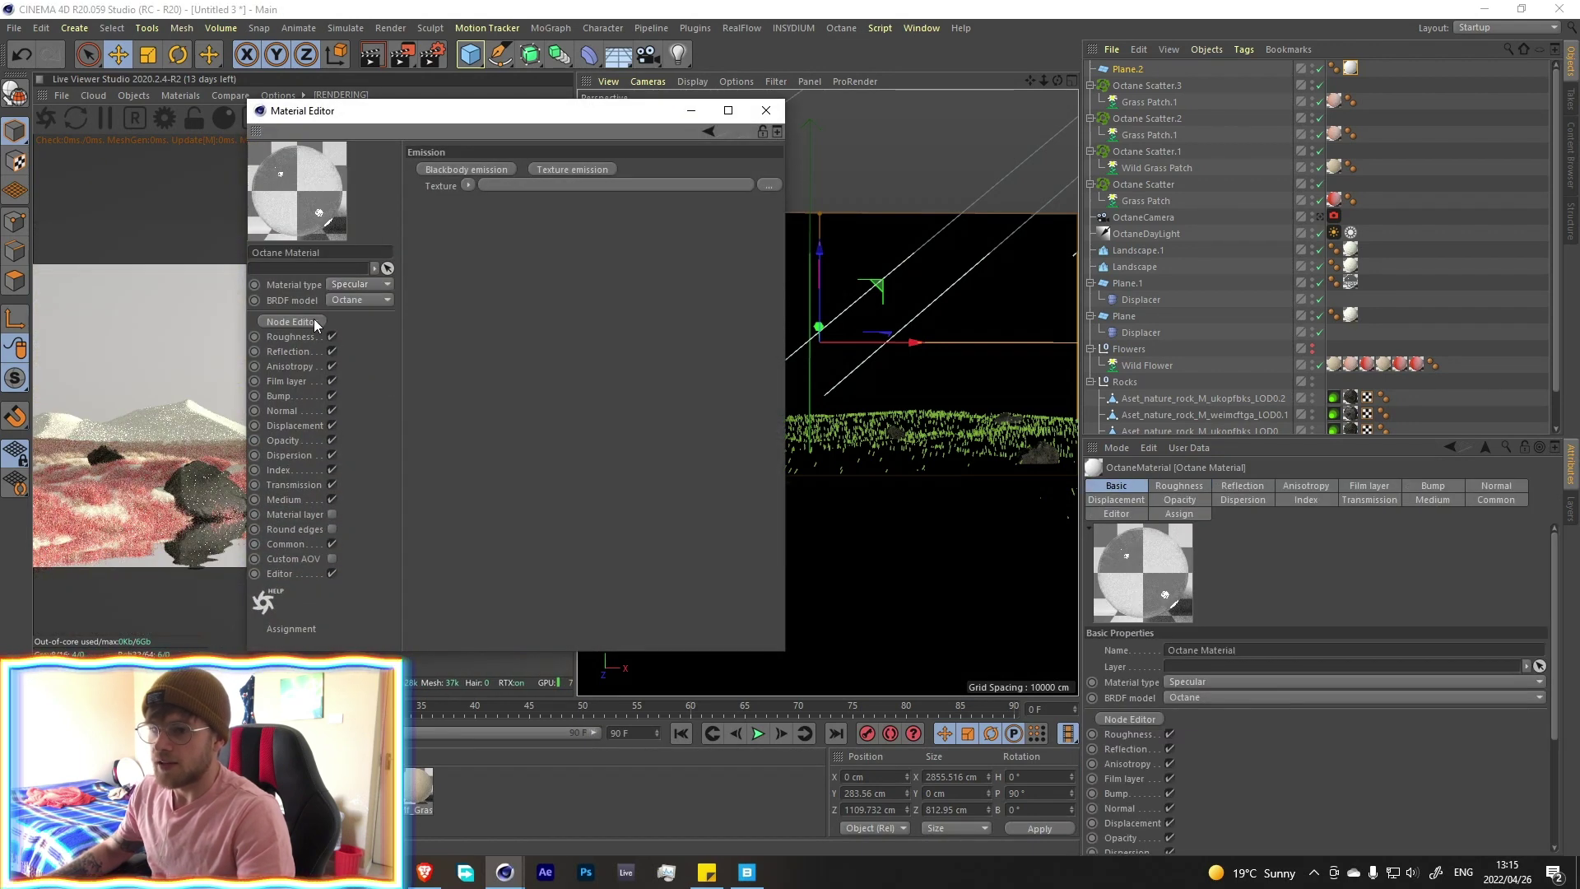
pyautogui.click(314, 321)
pyautogui.moveTo(598, 673); pyautogui.dragTo(782, 555)
pyautogui.scroll(-10, 392, 613)
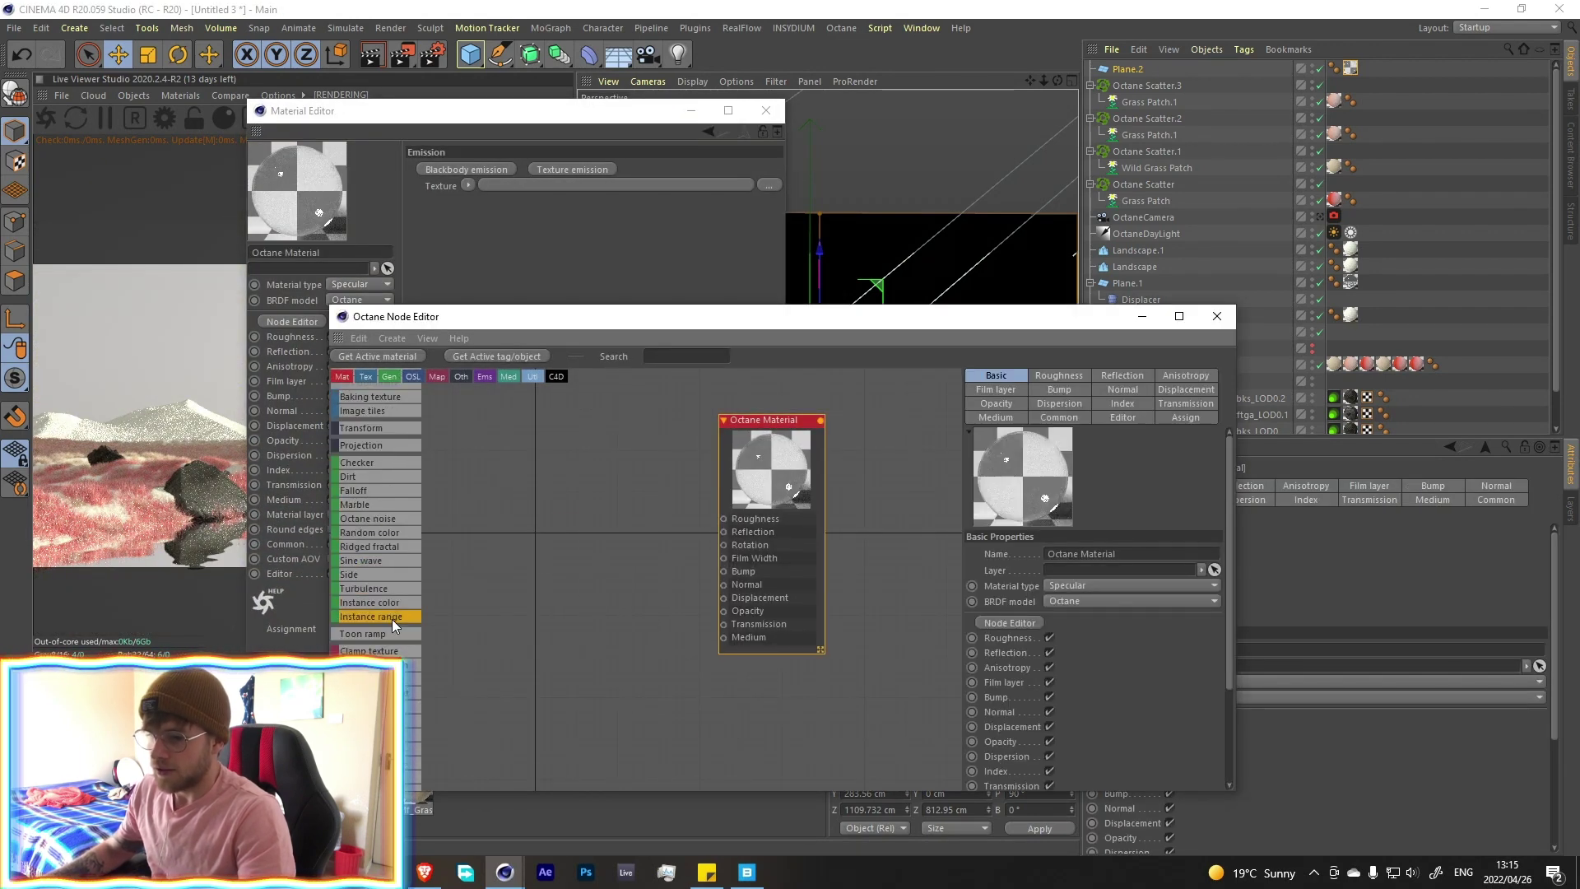
pyautogui.scroll(-3, 375, 527)
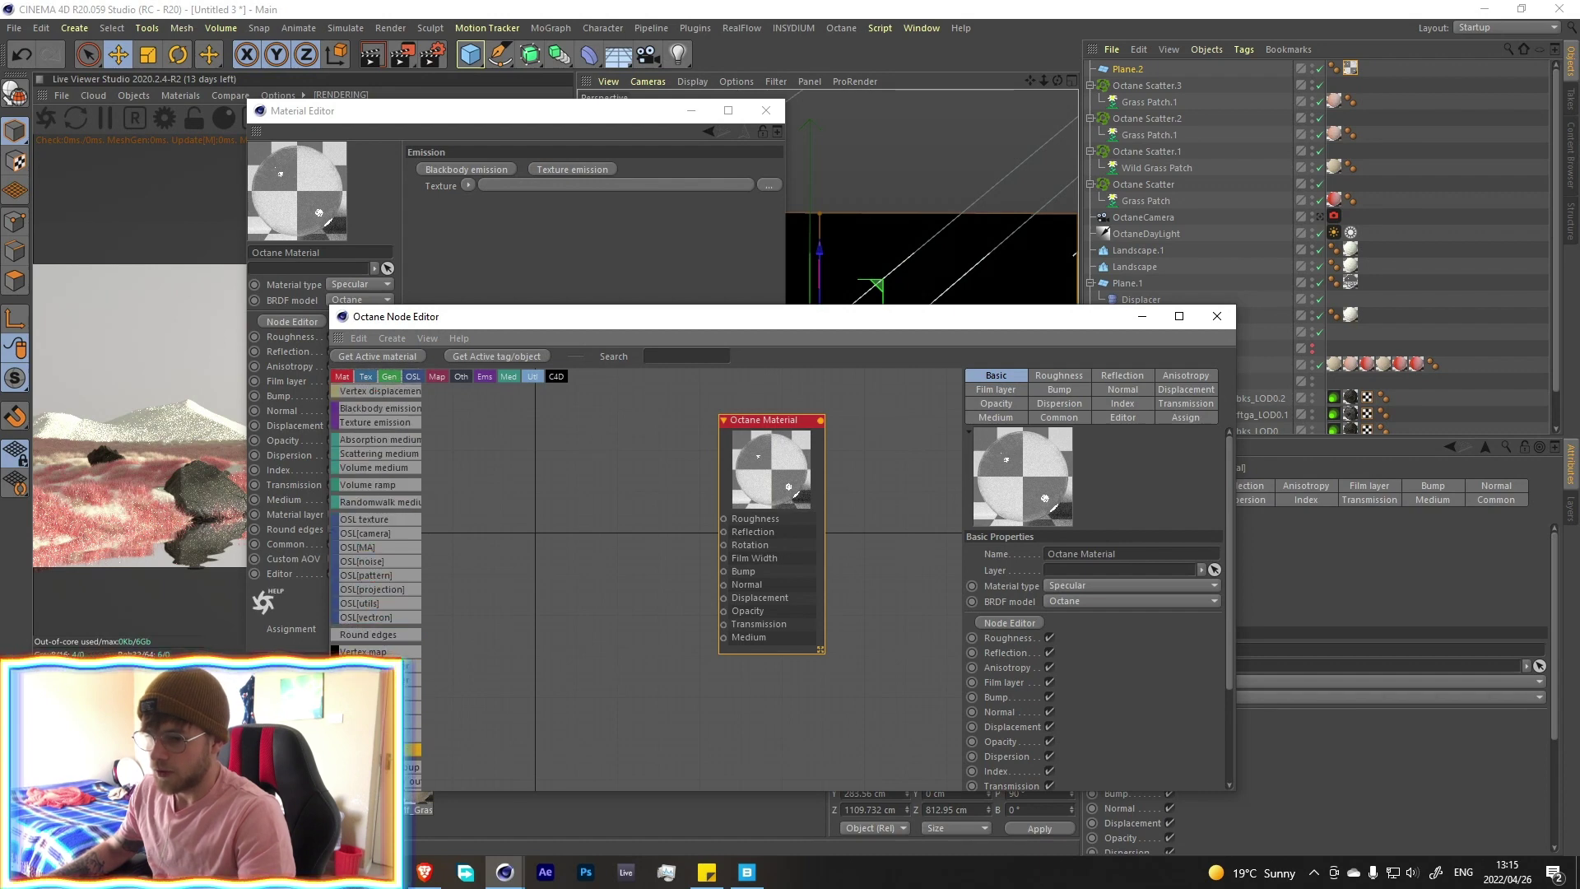
pyautogui.moveTo(444, 691); pyautogui.dragTo(725, 626)
pyautogui.click(688, 111)
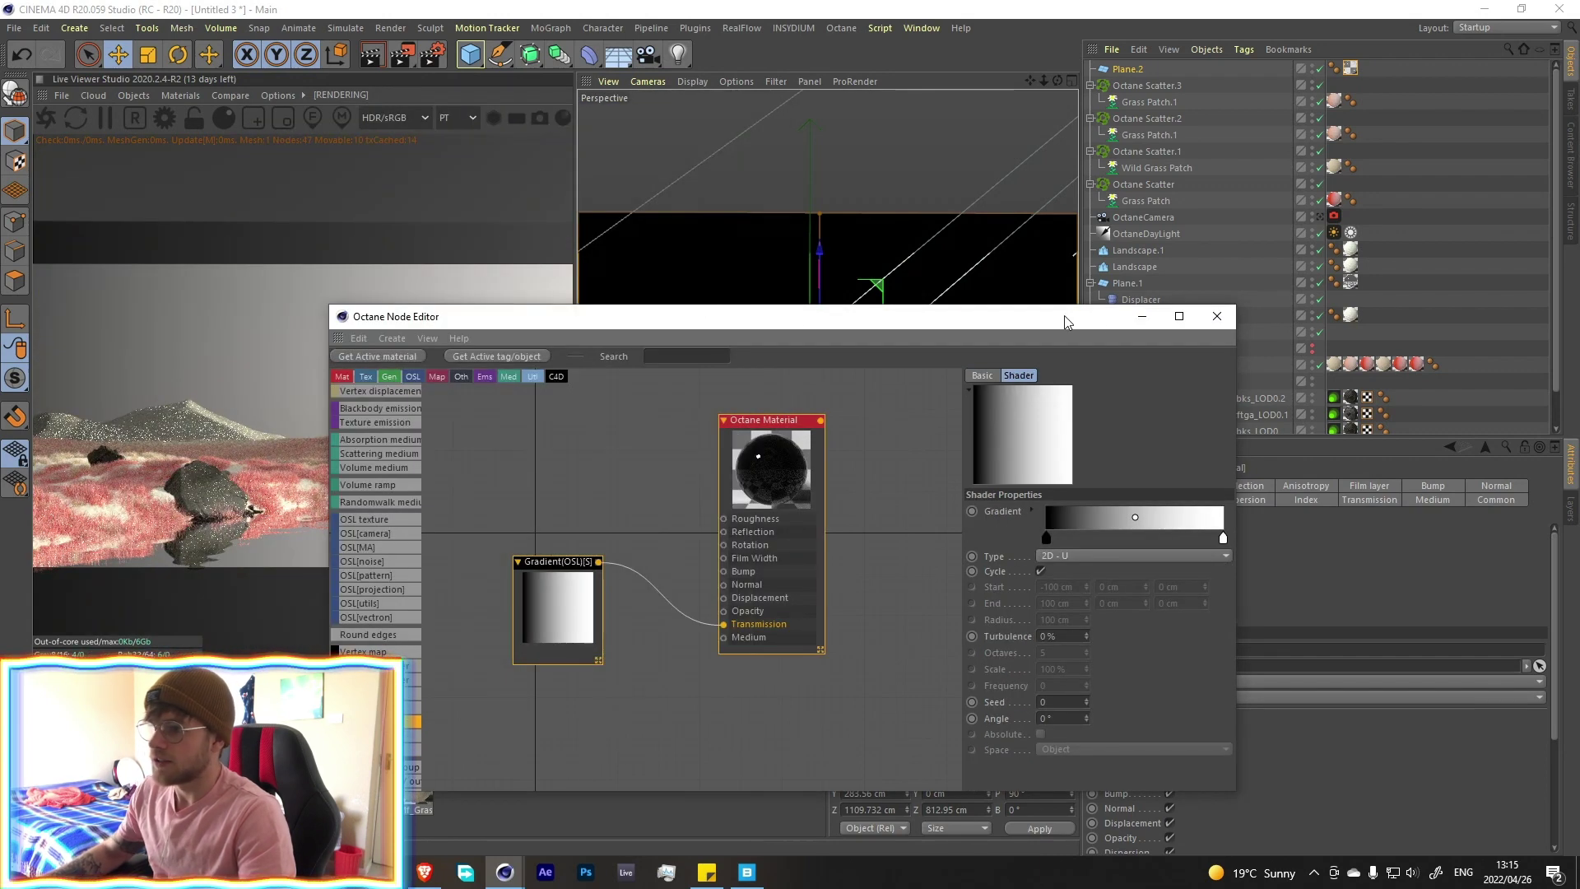
# Rotate Plane.2 to heading 90° and bank -90° so its gradient runs vertically, and reduce its height to about 965 cm
pyautogui.click(1143, 317)
pyautogui.press('r')
pyautogui.moveTo(769, 317); pyautogui.dragTo(485, 342)
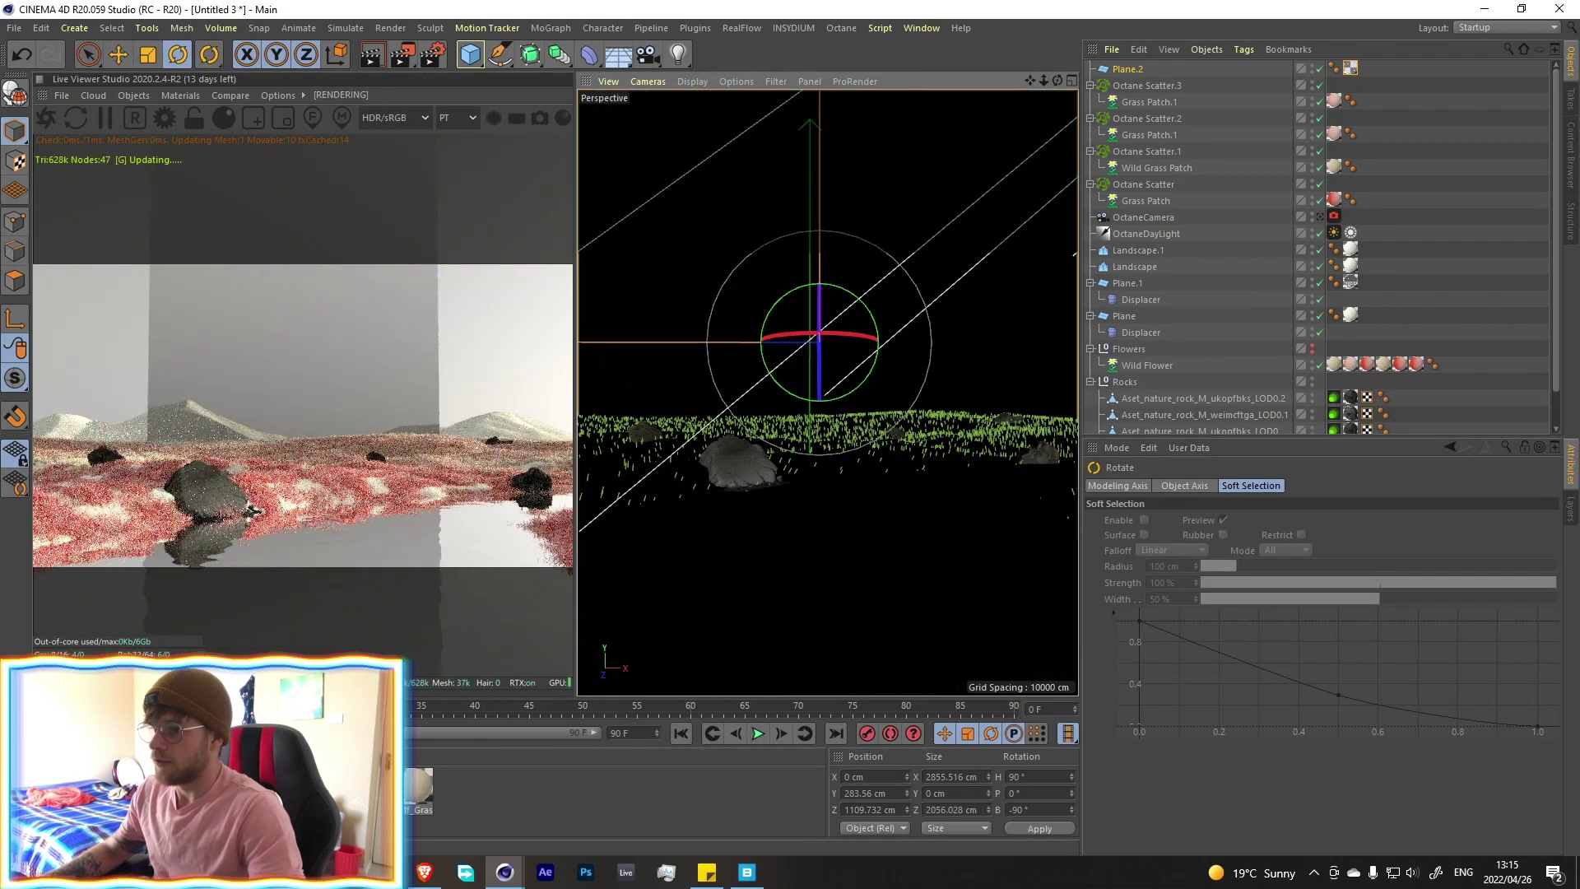
pyautogui.scroll(-6, 853, 305)
pyautogui.scroll(-5, 853, 306)
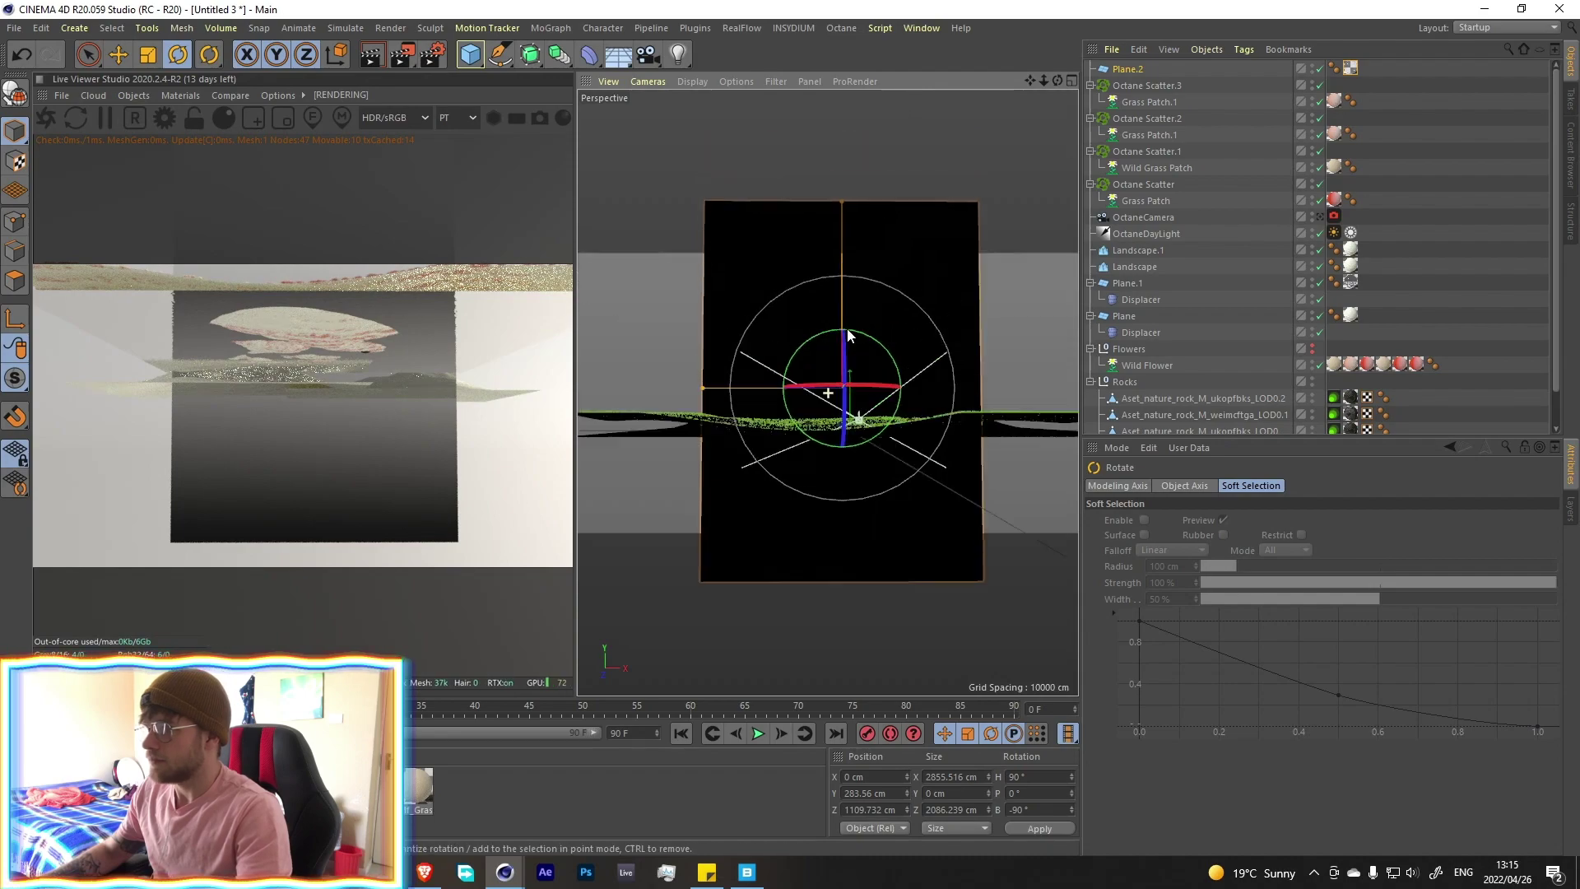
pyautogui.moveTo(841, 326); pyautogui.dragTo(842, 344)
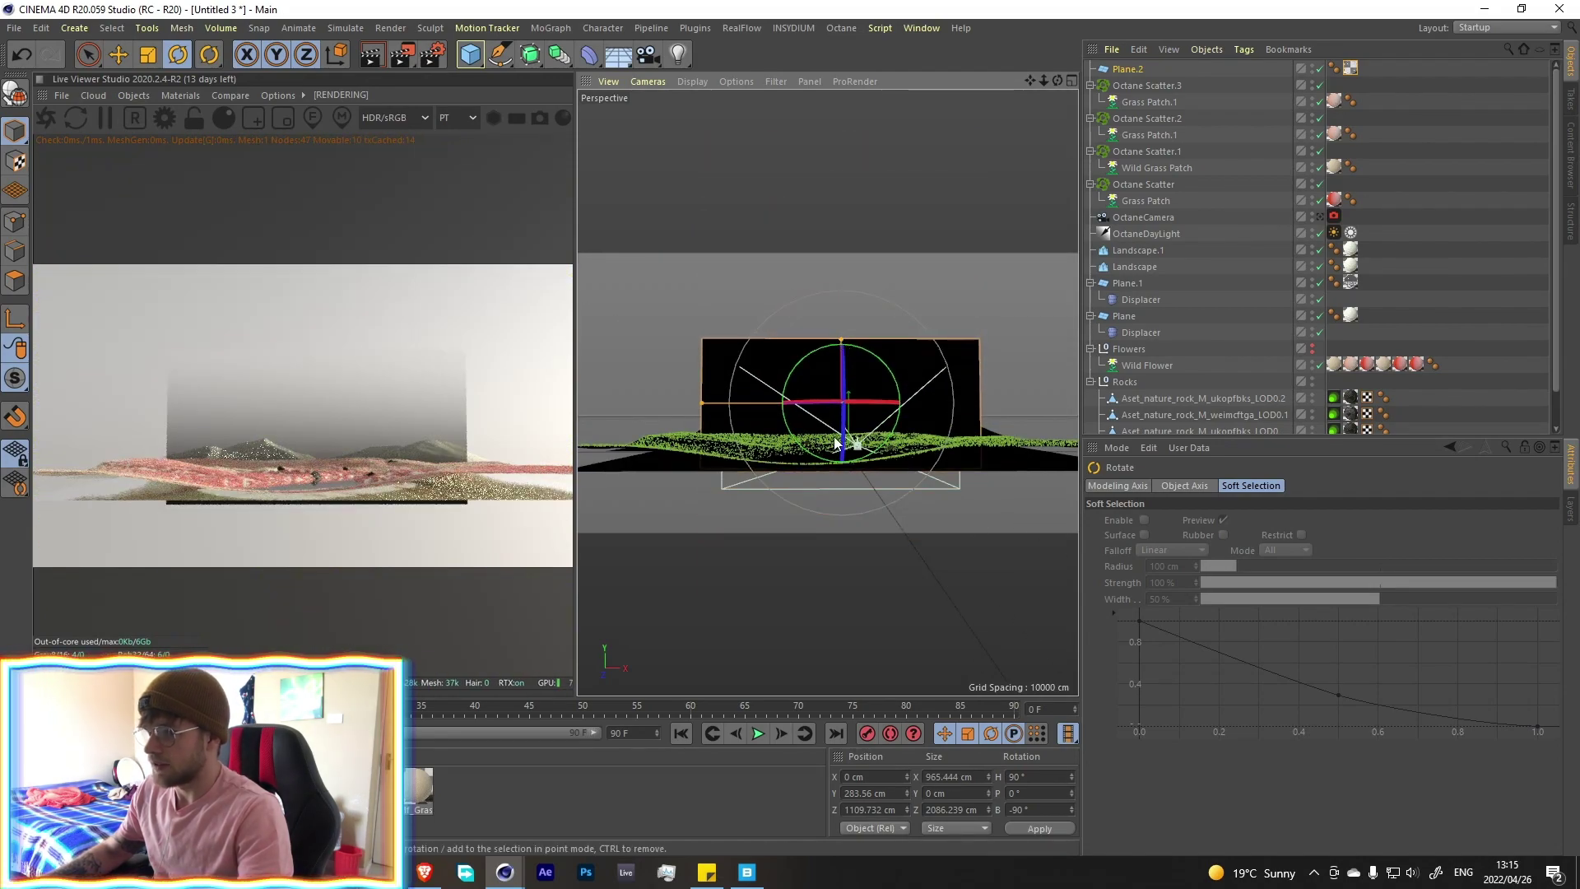
pyautogui.scroll(8, 835, 438)
pyautogui.scroll(-3, 825, 441)
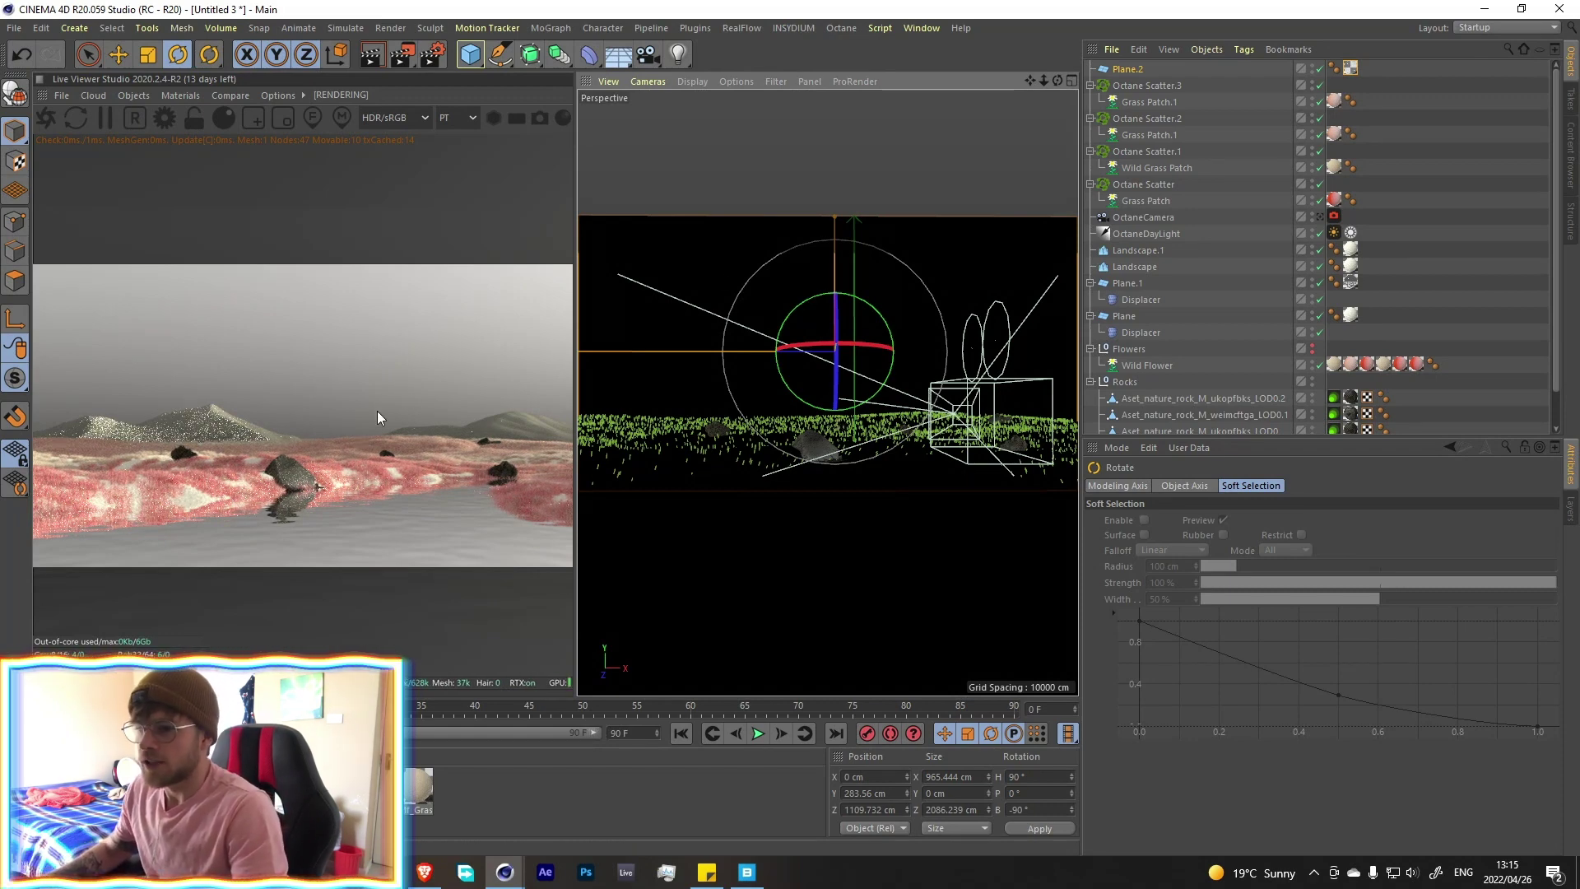
# Copy the hex colour CD4121 from the red gradient knot in the Mf_Grass material
pyautogui.doubleClick(317, 485)
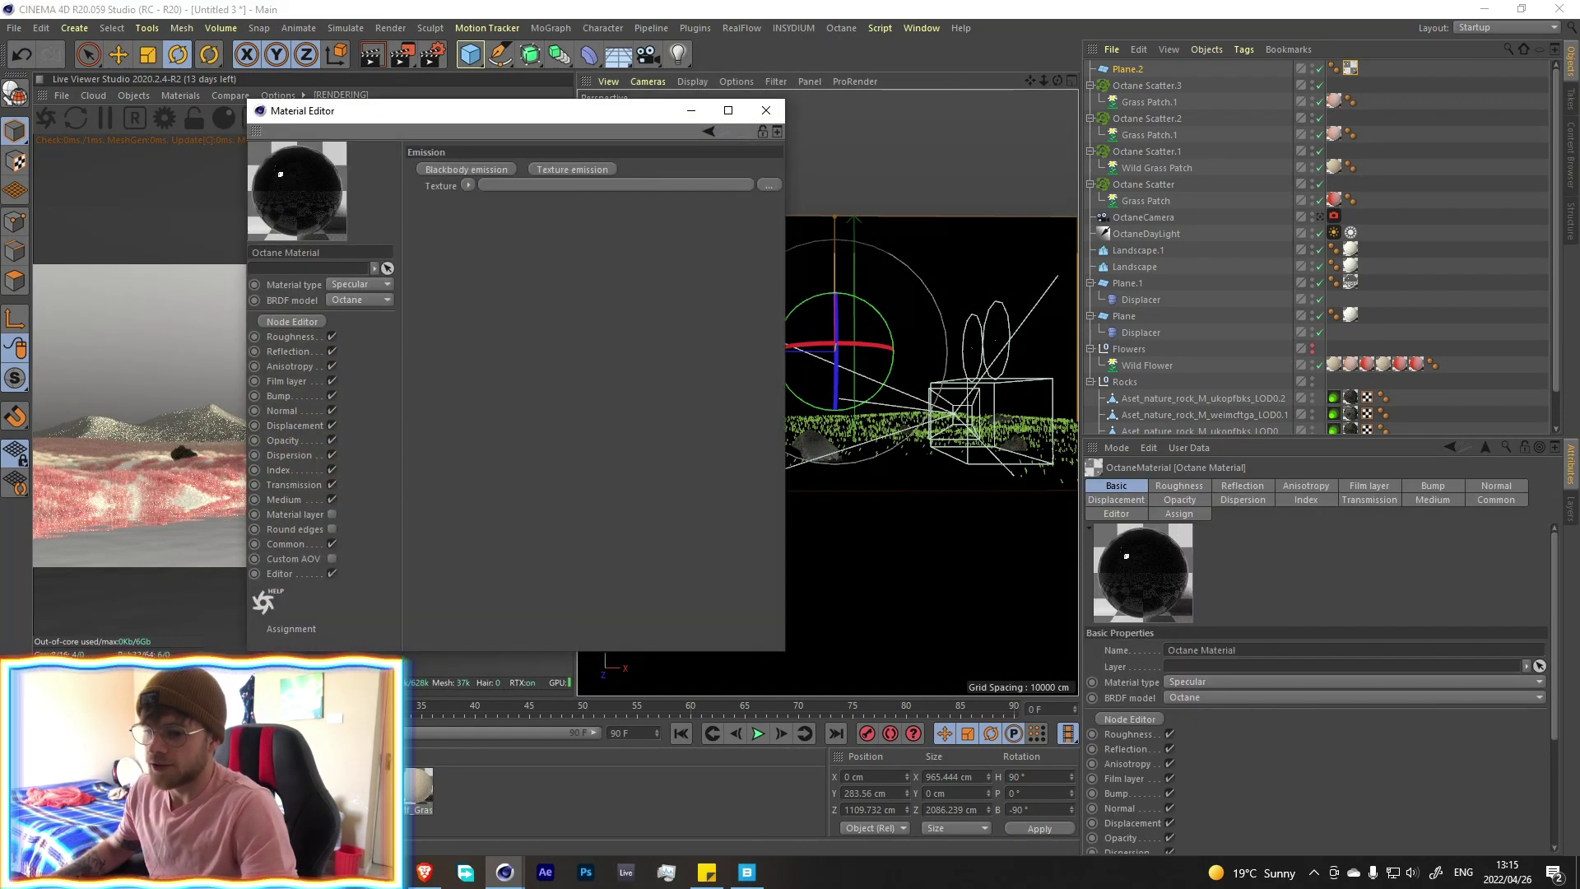
pyautogui.click(316, 786)
pyautogui.click(292, 322)
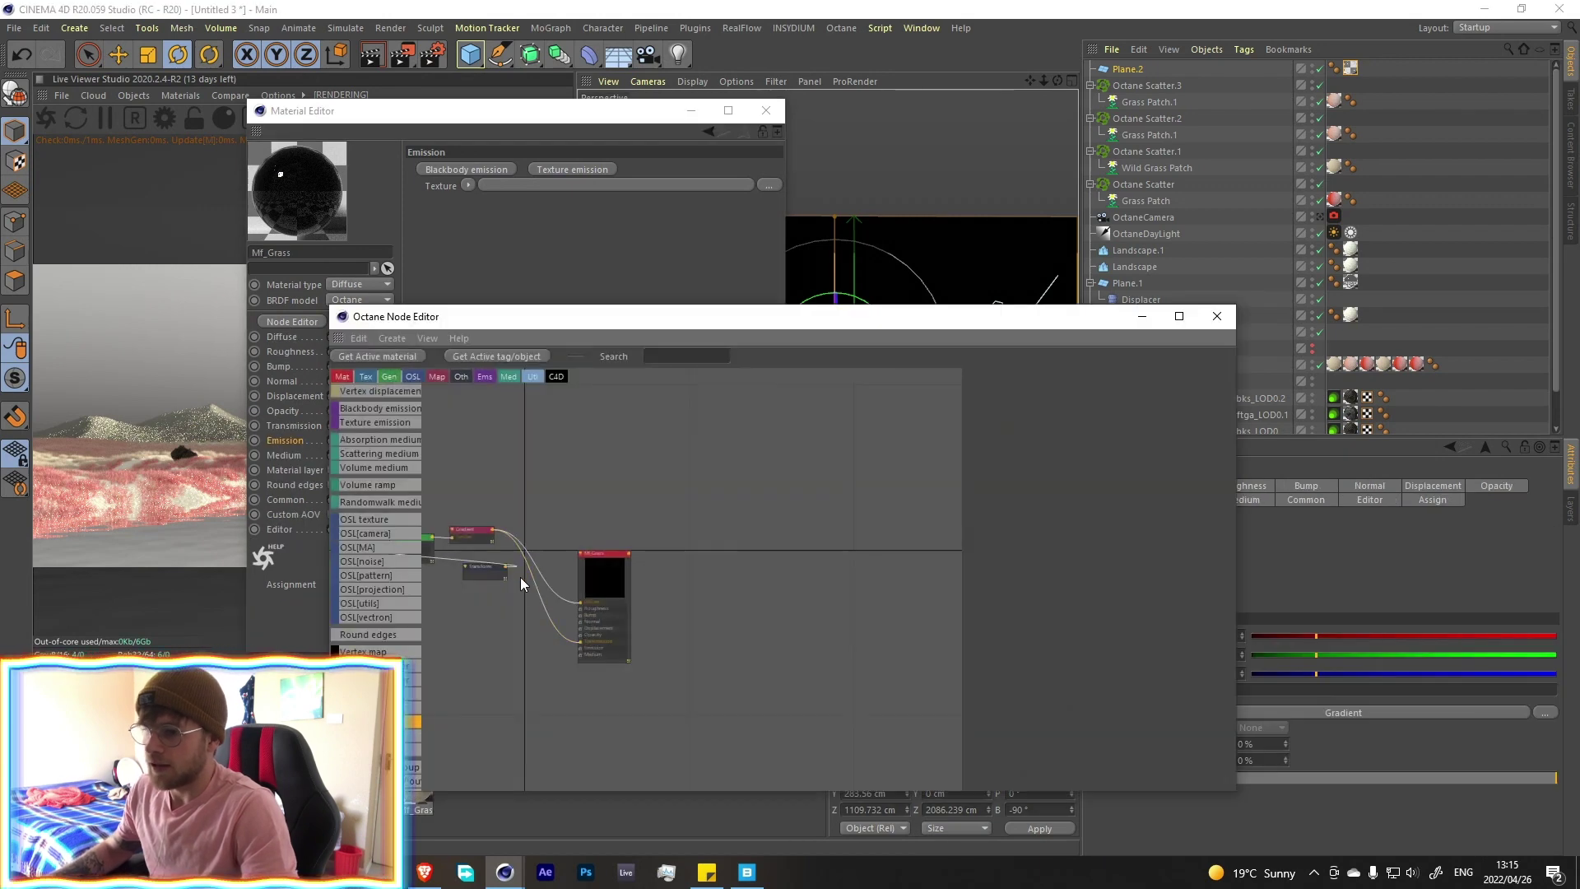
pyautogui.doubleClick(1116, 572)
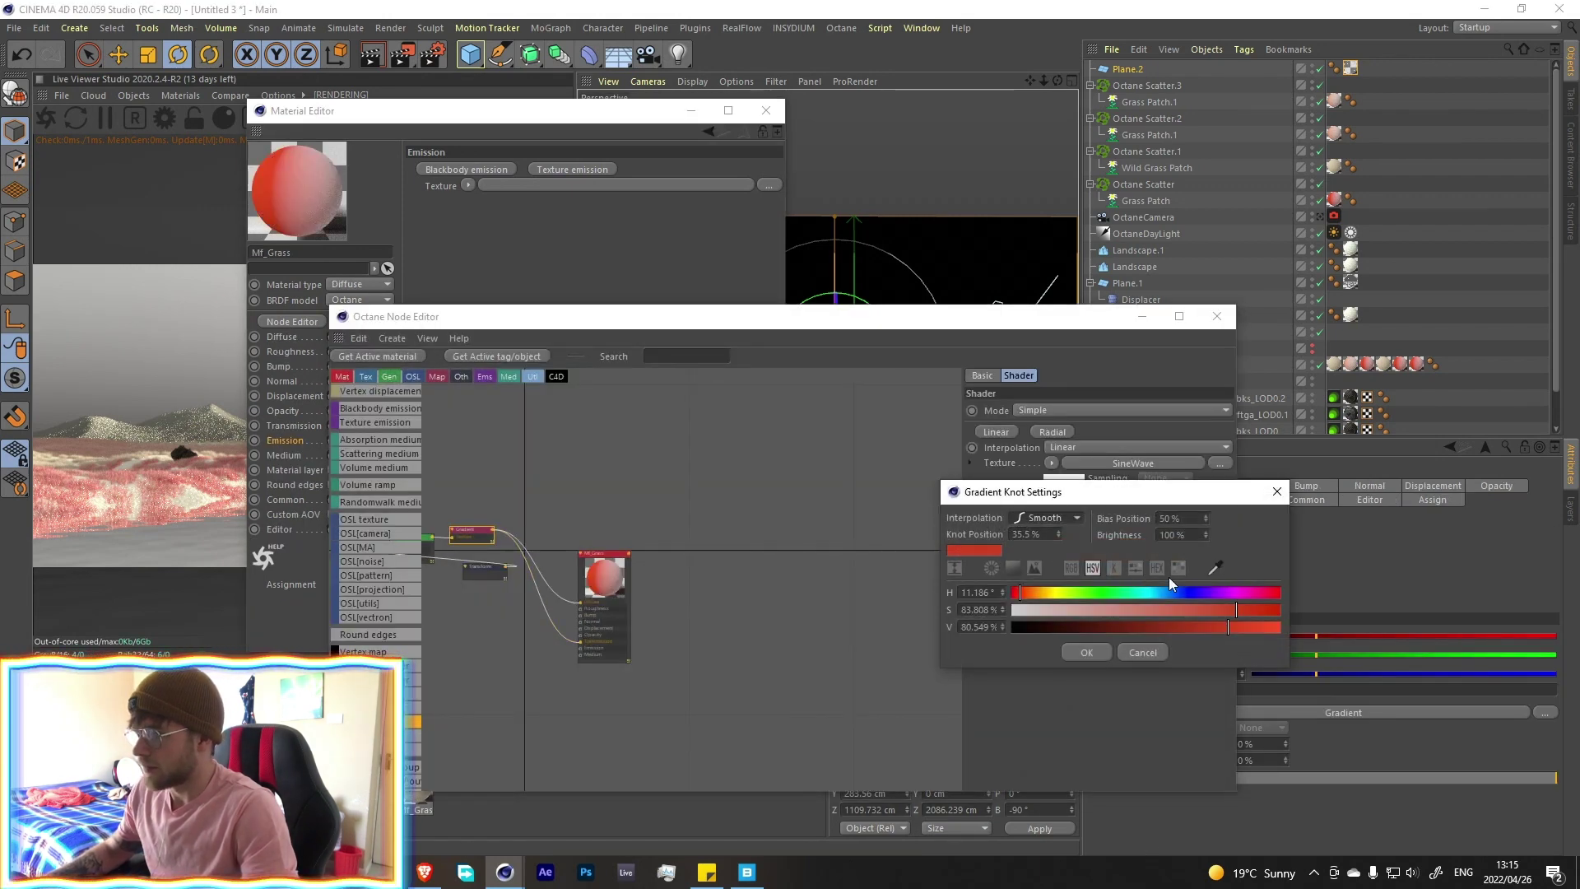
pyautogui.click(1164, 571)
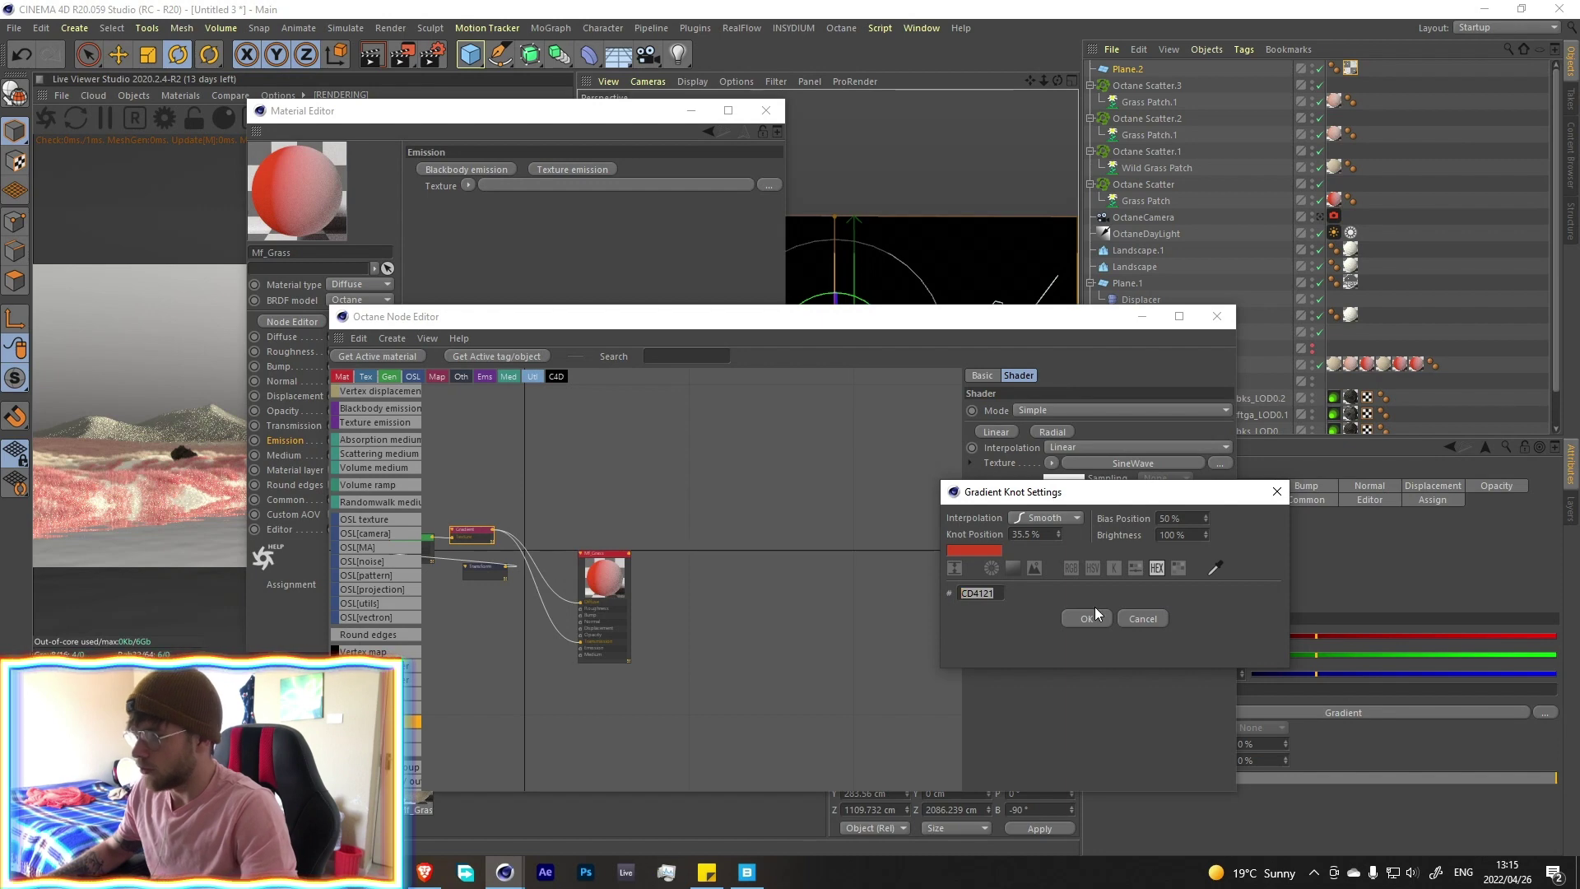
pyautogui.click(1083, 618)
pyautogui.click(1217, 316)
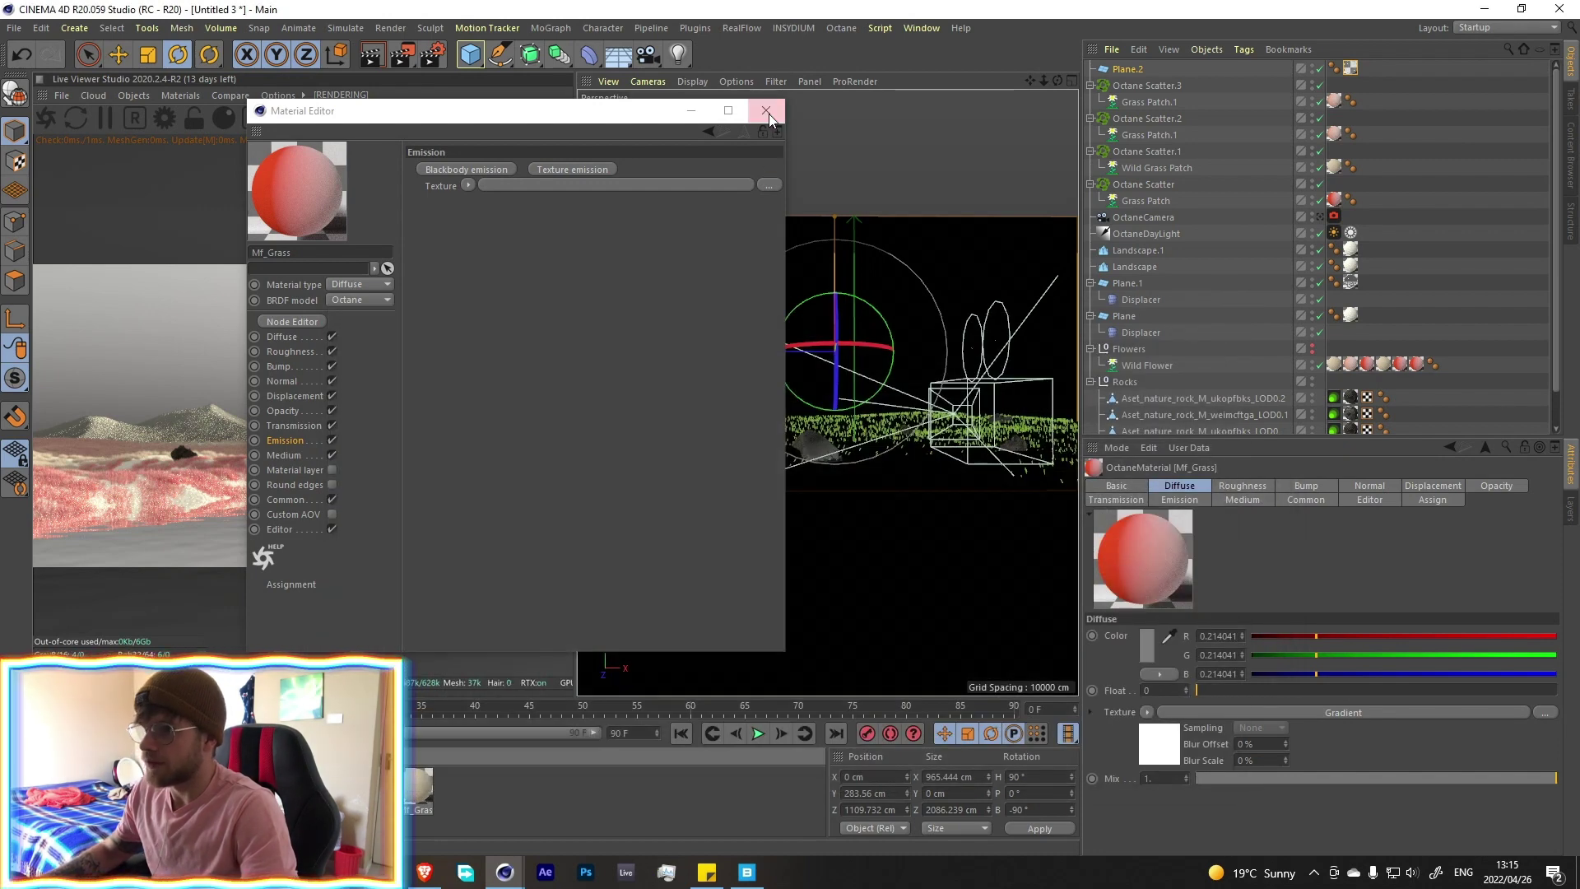
pyautogui.click(765, 110)
# Set the black knot of the backdrop material's transmission gradient to hex colour CD4121
pyautogui.doubleClick(247, 786)
pyautogui.click(300, 321)
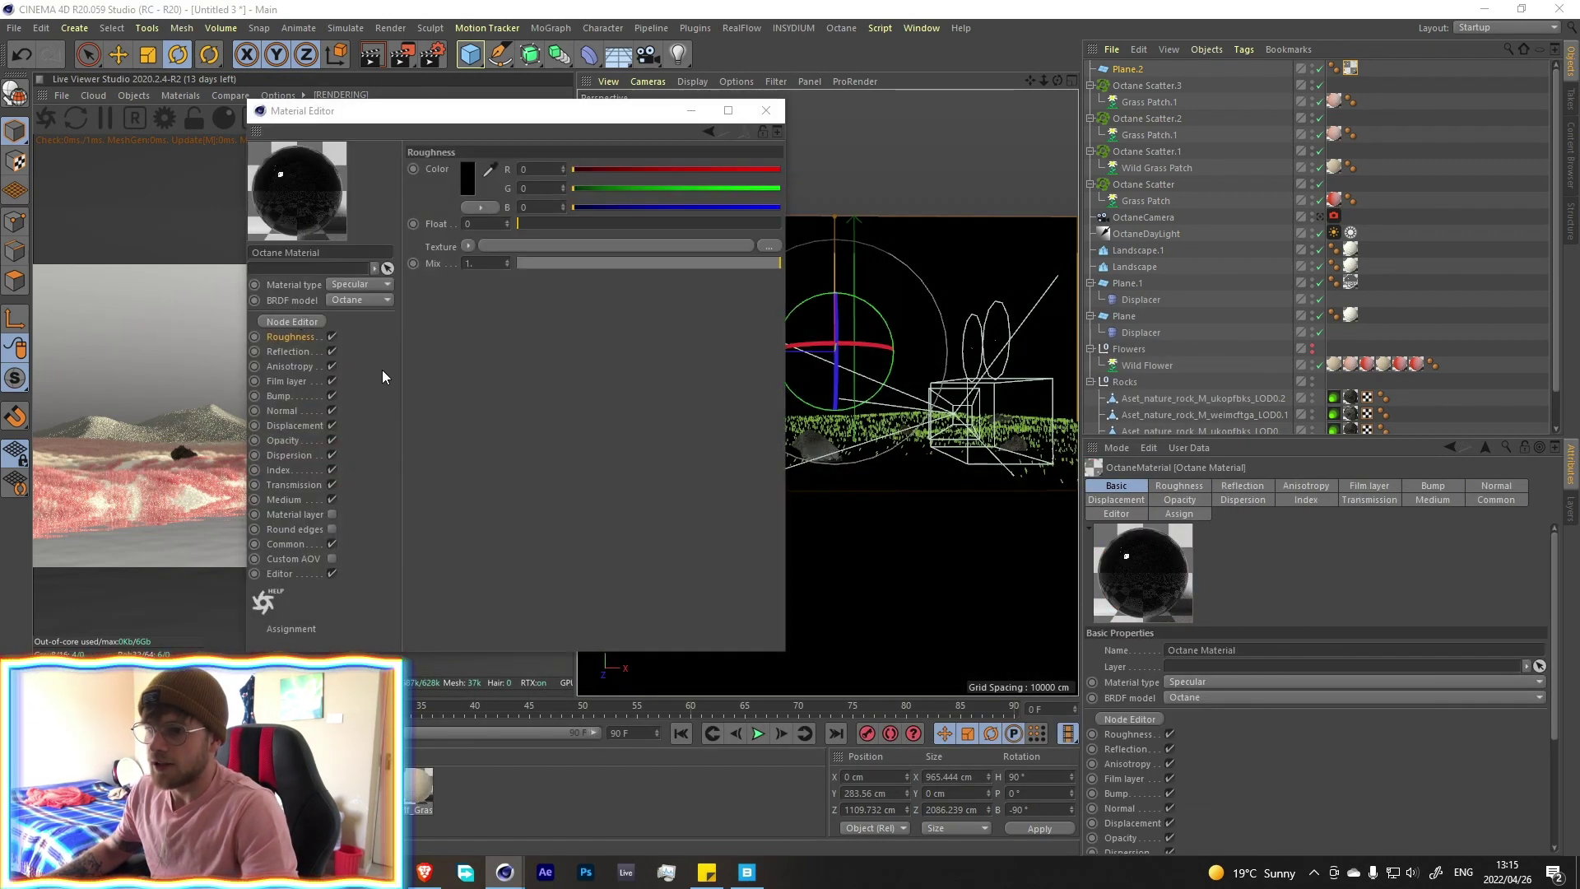
pyautogui.click(562, 596)
pyautogui.doubleClick(1055, 535)
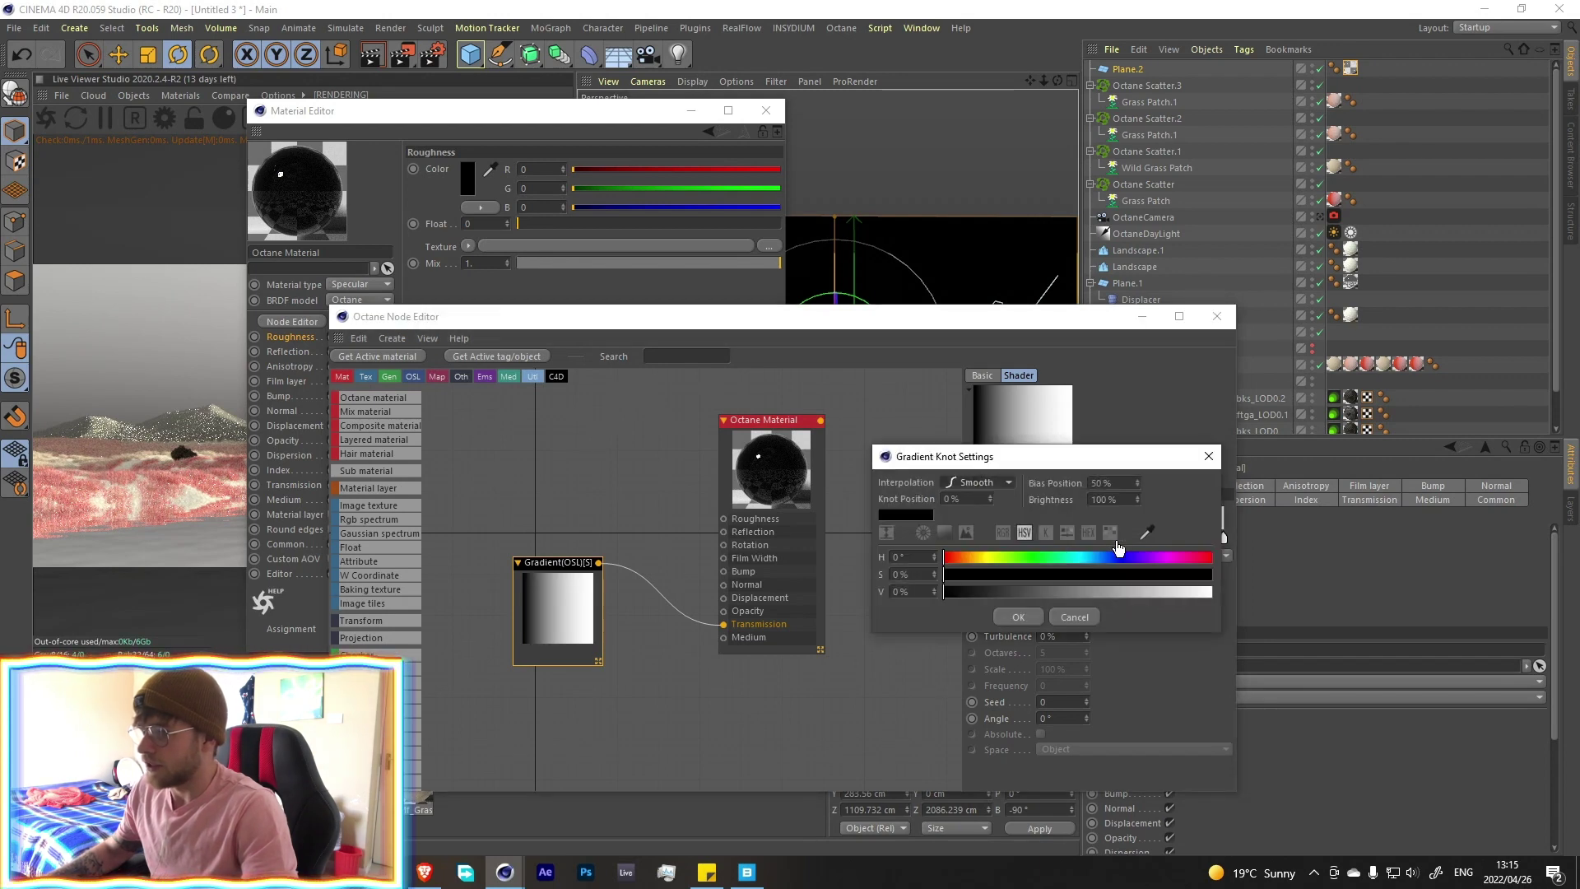
pyautogui.click(1089, 533)
pyautogui.click(1018, 583)
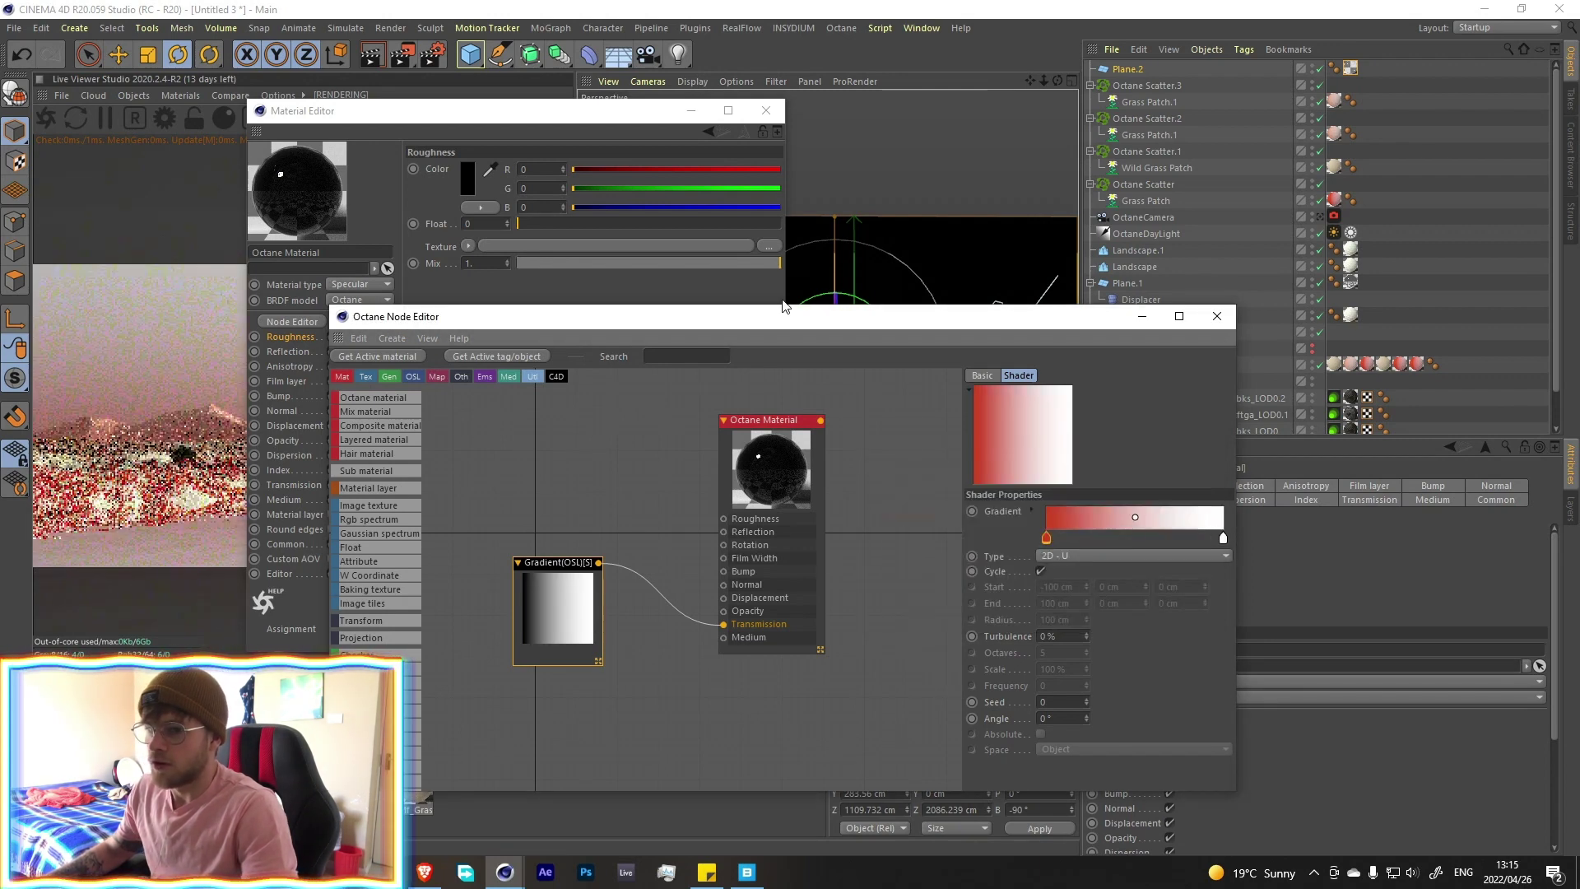
# Desaturate the backdrop gradient's red knot and shift its hue to a soft sandy orange
pyautogui.click(691, 110)
pyautogui.moveTo(701, 317); pyautogui.dragTo(999, 195)
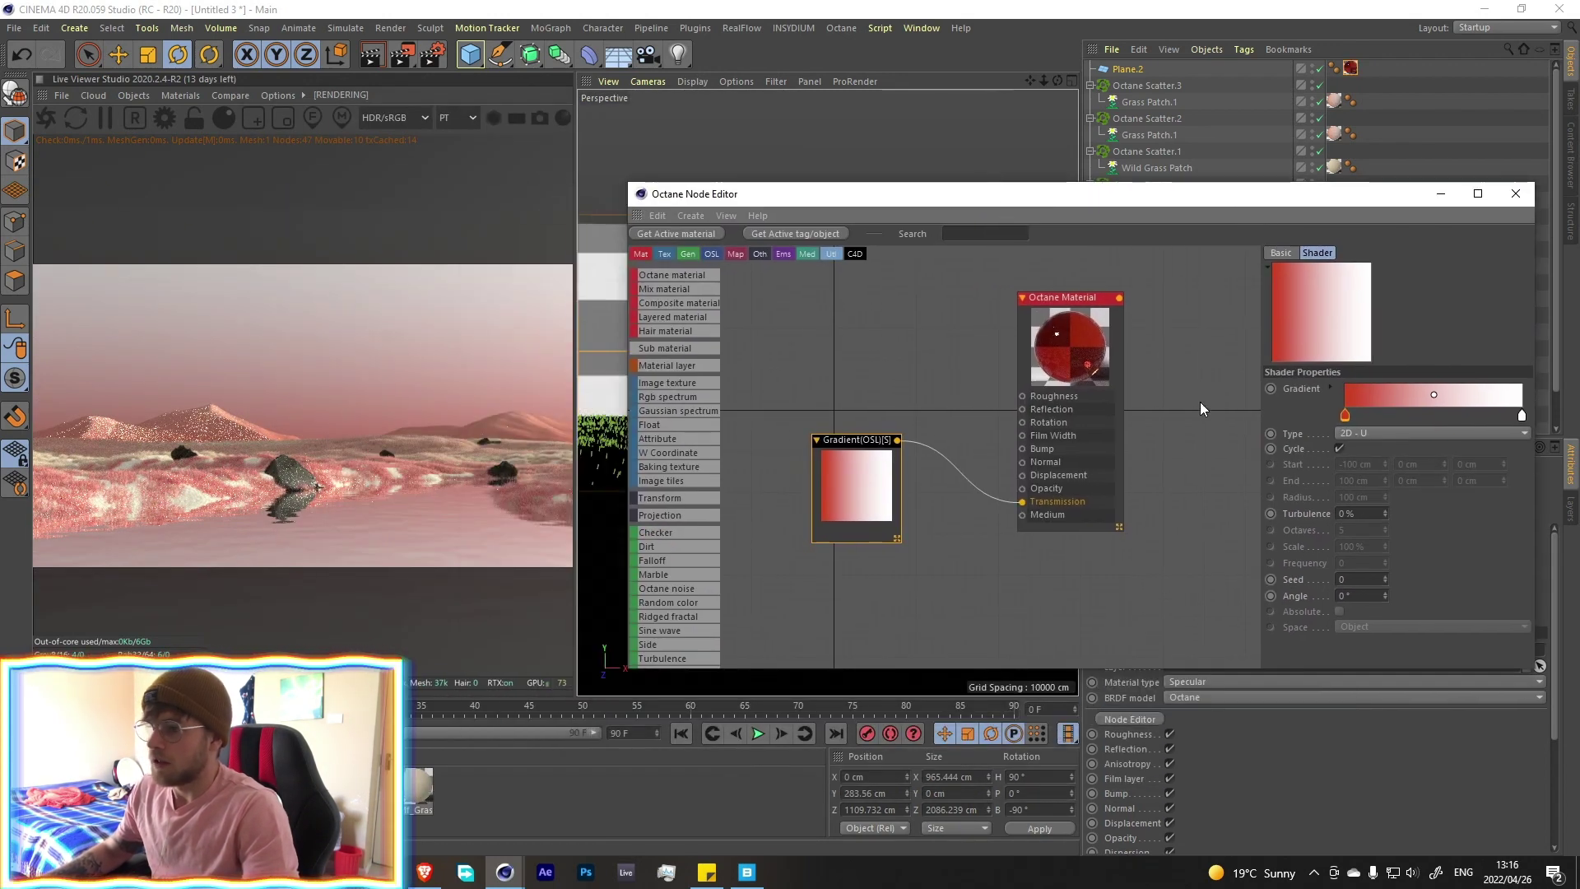
pyautogui.doubleClick(1345, 415)
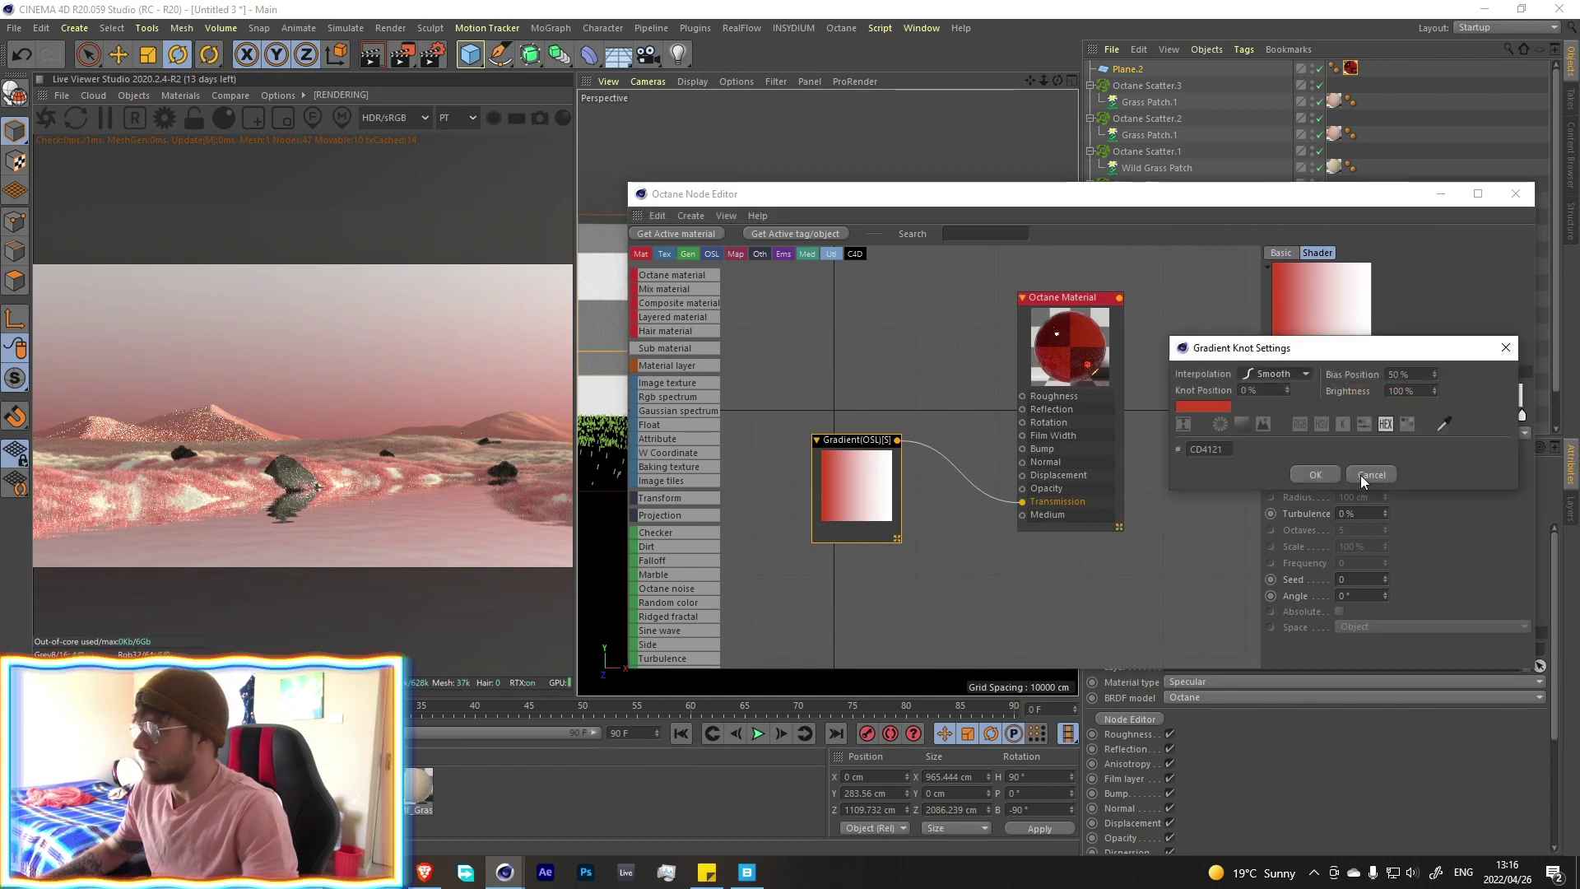
pyautogui.click(1333, 436)
pyautogui.click(1317, 506)
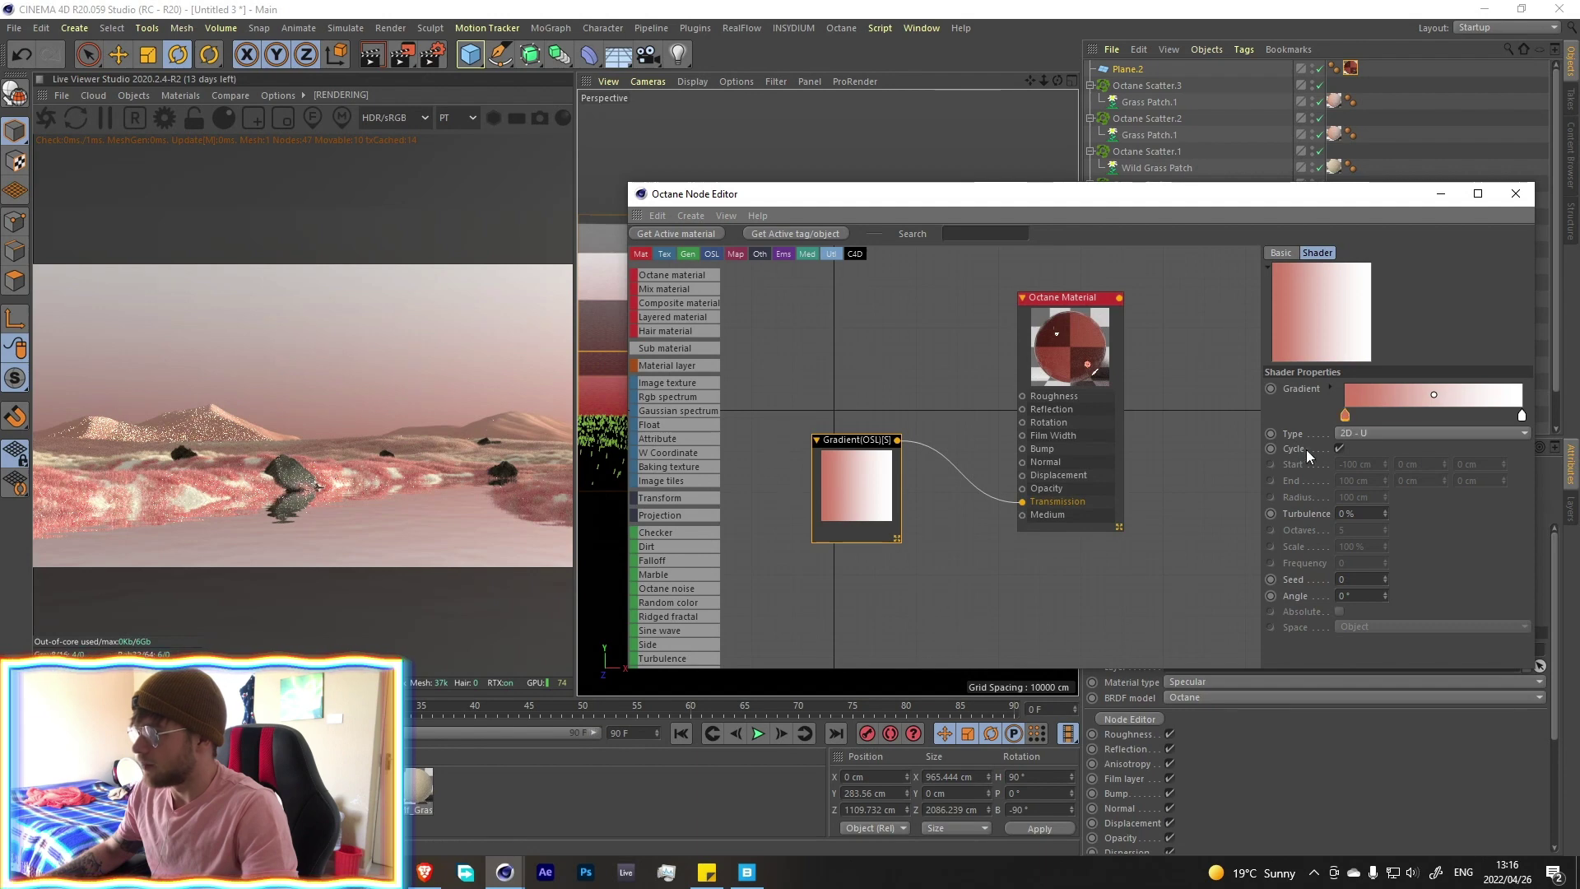
pyautogui.doubleClick(1344, 415)
pyautogui.moveTo(1257, 431)
pyautogui.mouseDown()
pyautogui.moveTo(1274, 435)
pyautogui.moveTo(1256, 432)
pyautogui.mouseUp()
pyautogui.click(1312, 492)
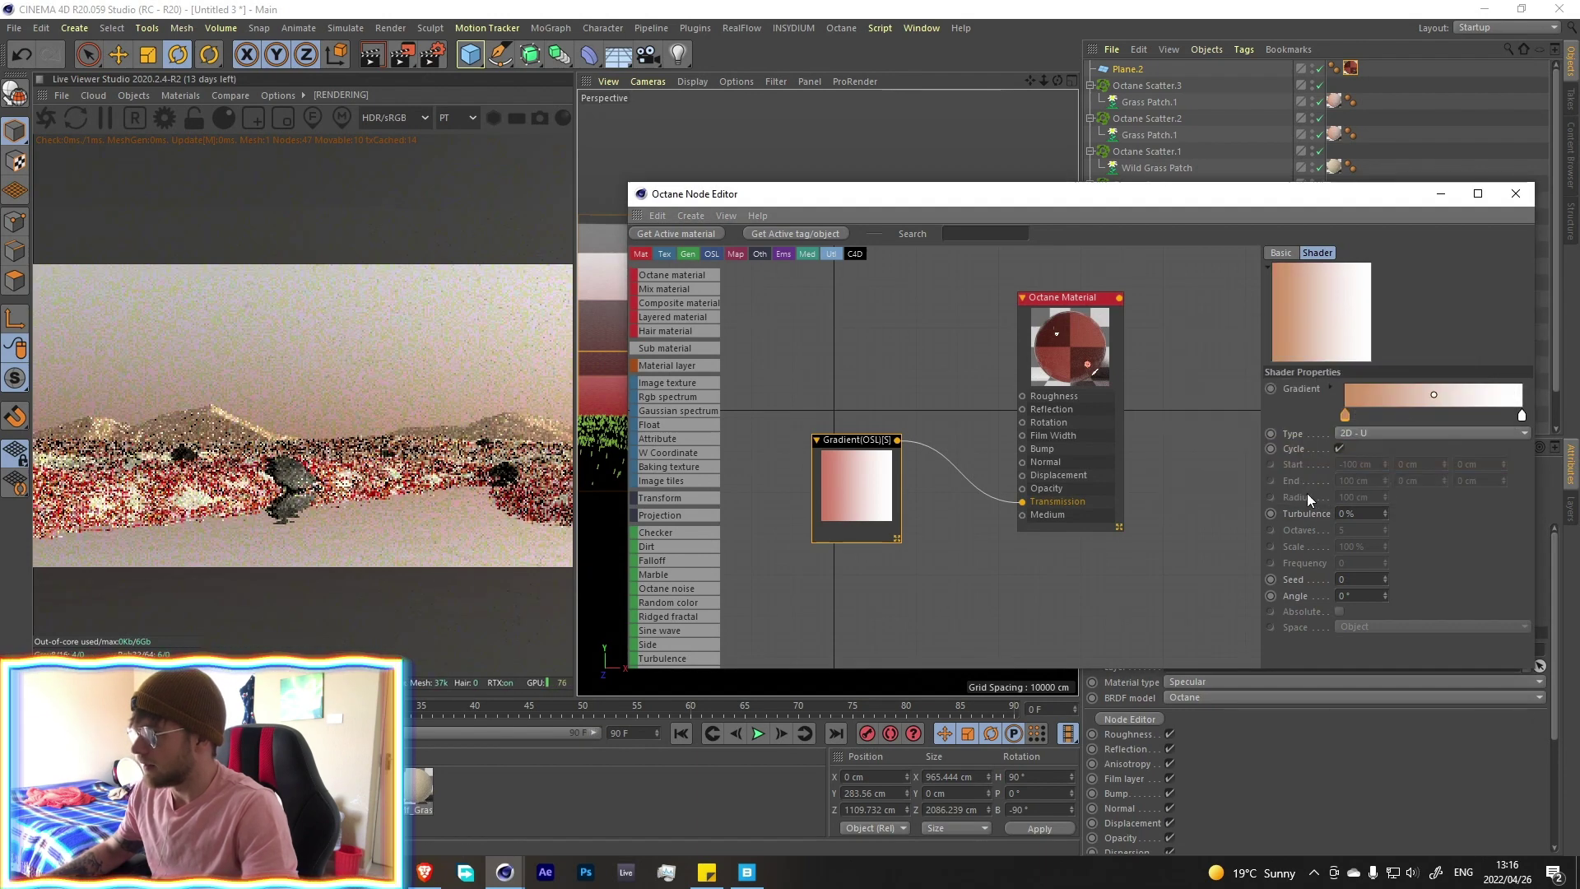
pyautogui.click(1518, 195)
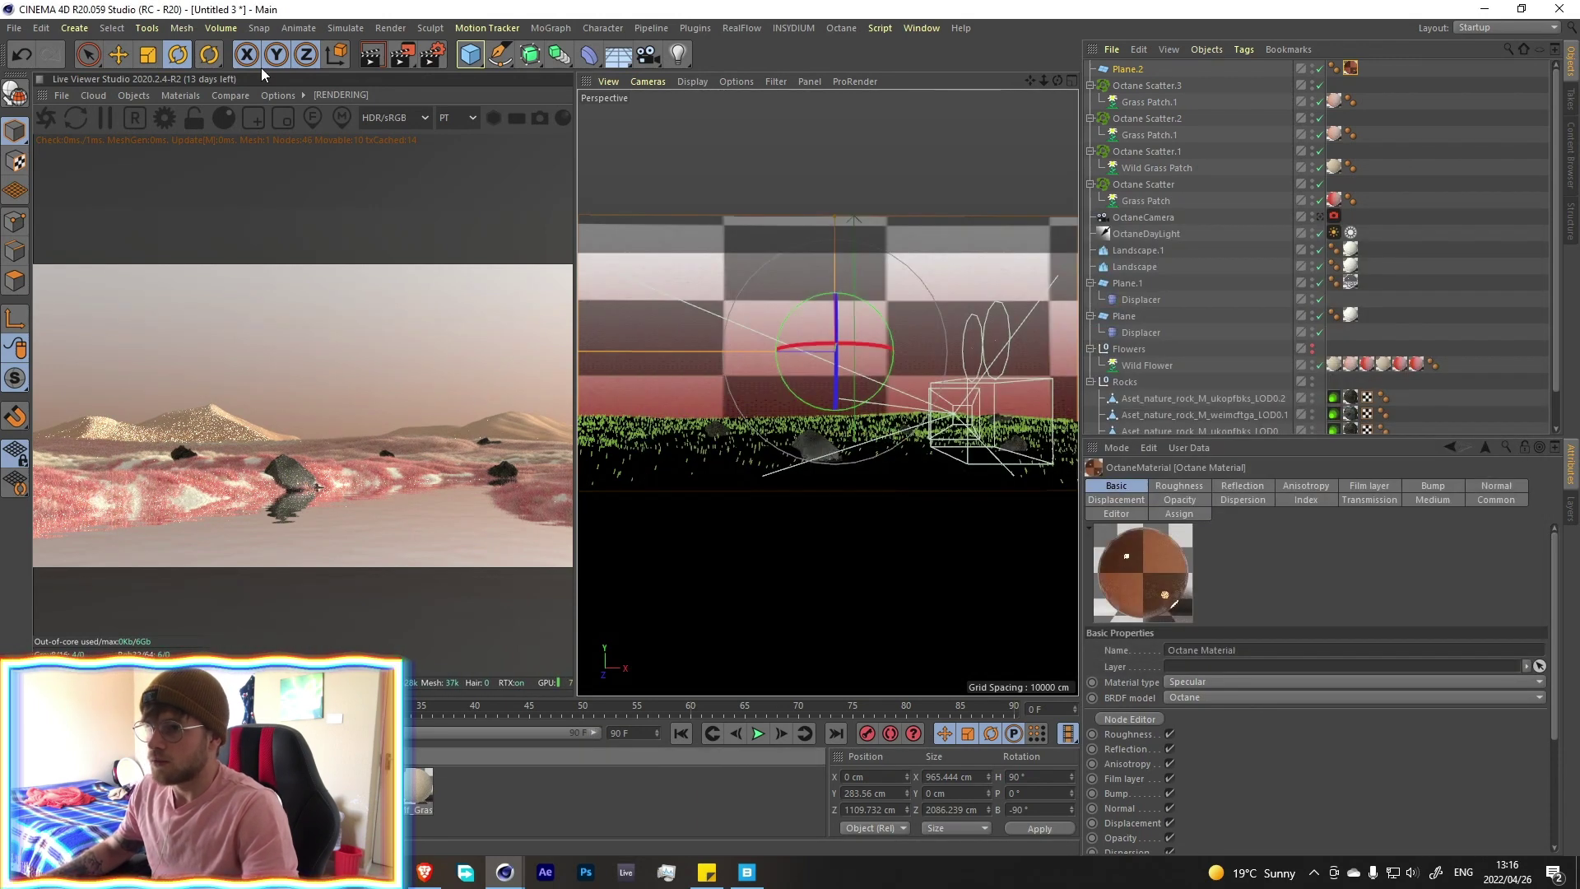
# Add an Octane area light, push it back to about Z 2685 cm and rotate its heading to 180°
pyautogui.click(134, 96)
pyautogui.moveTo(162, 163)
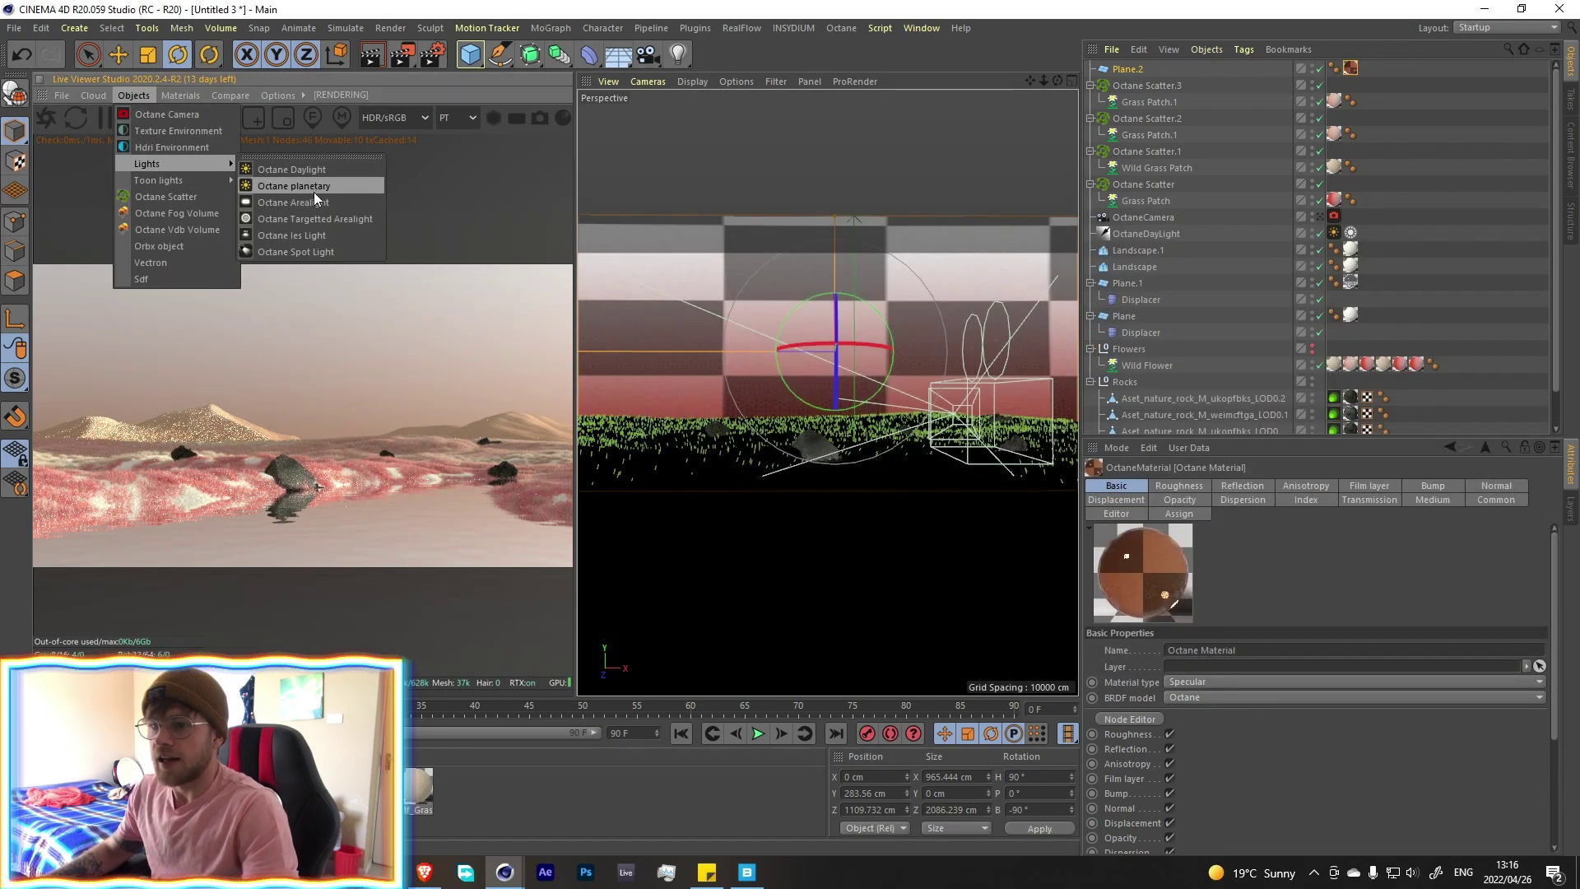
pyautogui.click(314, 191)
pyautogui.press('e')
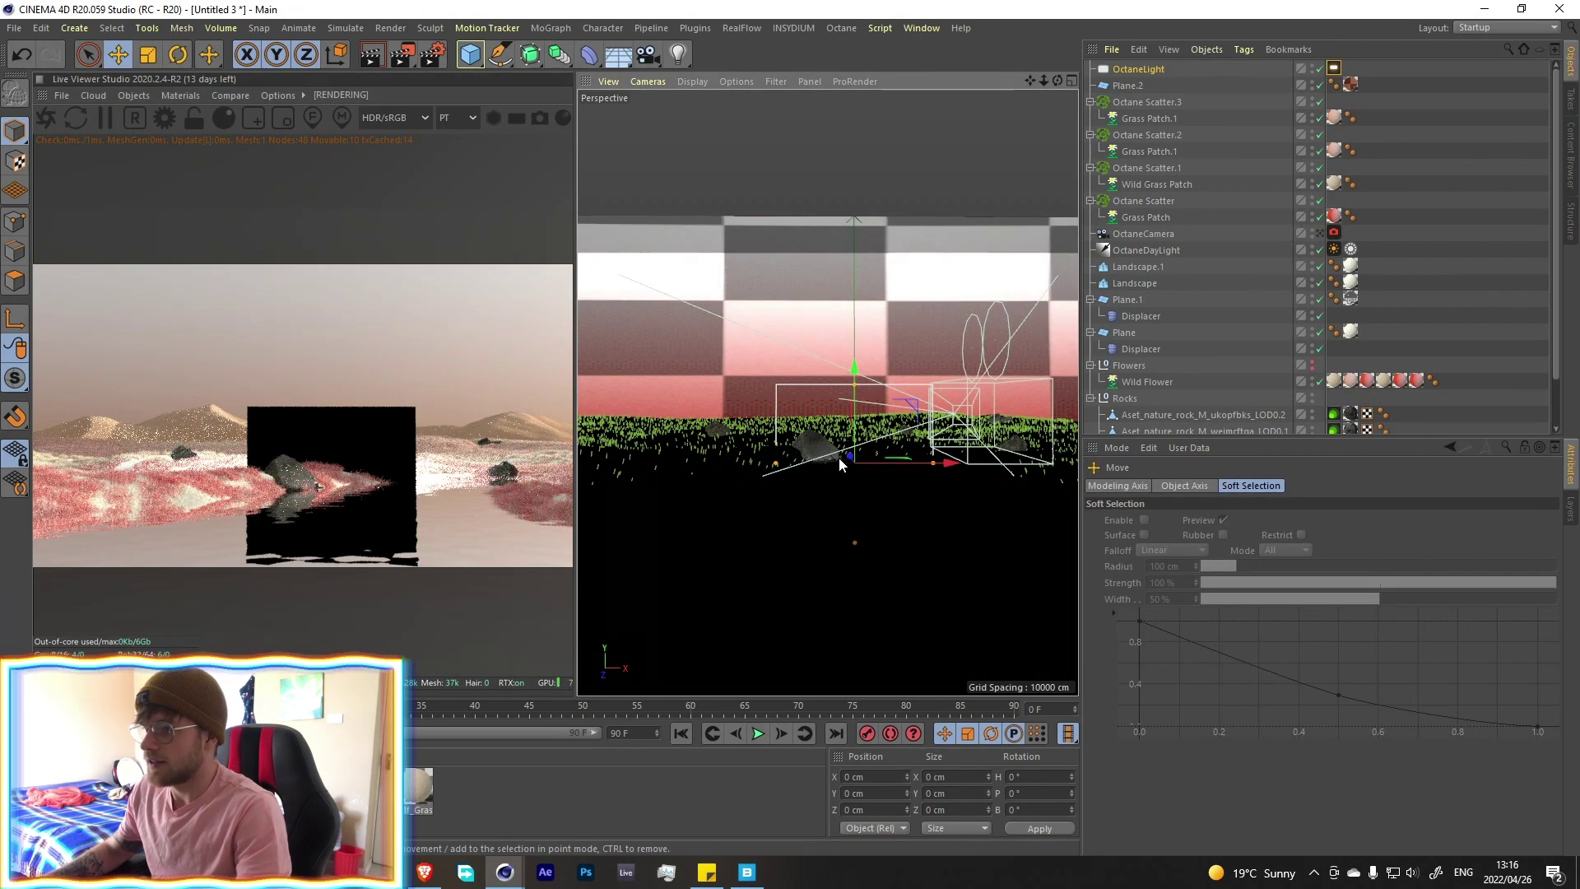
pyautogui.middleClick(838, 457)
pyautogui.middleClick(949, 313)
pyautogui.moveTo(889, 341); pyautogui.dragTo(888, 224)
pyautogui.press('r')
pyautogui.moveTo(830, 324); pyautogui.dragTo(921, 307)
pyautogui.middleClick(778, 294)
pyautogui.middleClick(776, 297)
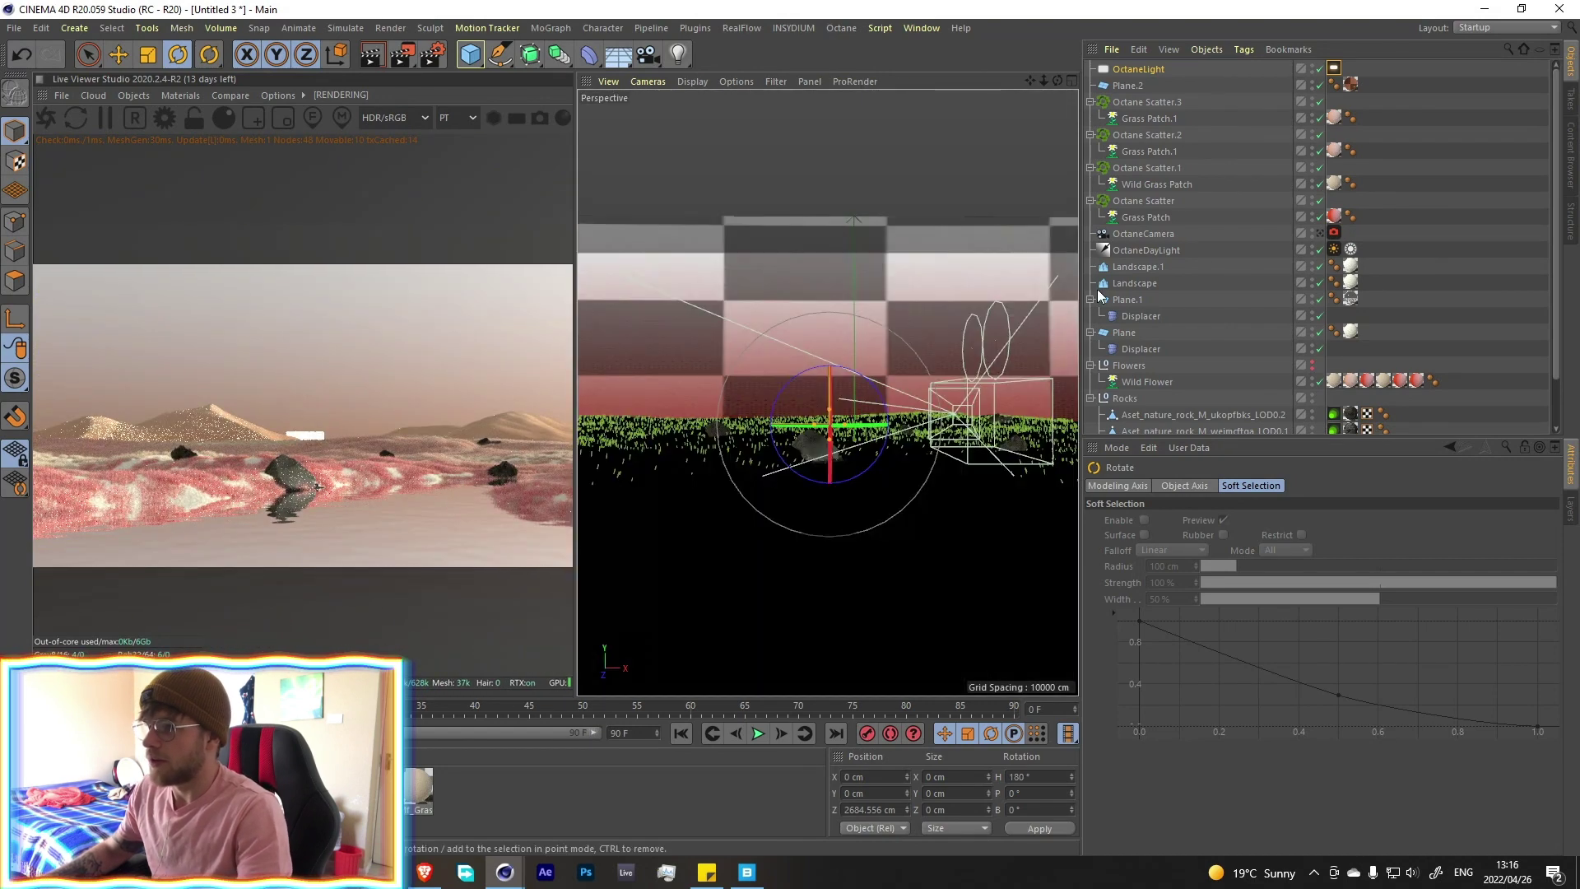
# Move the area light above the horizon to about X -273, Y 220 cm
pyautogui.click(1334, 69)
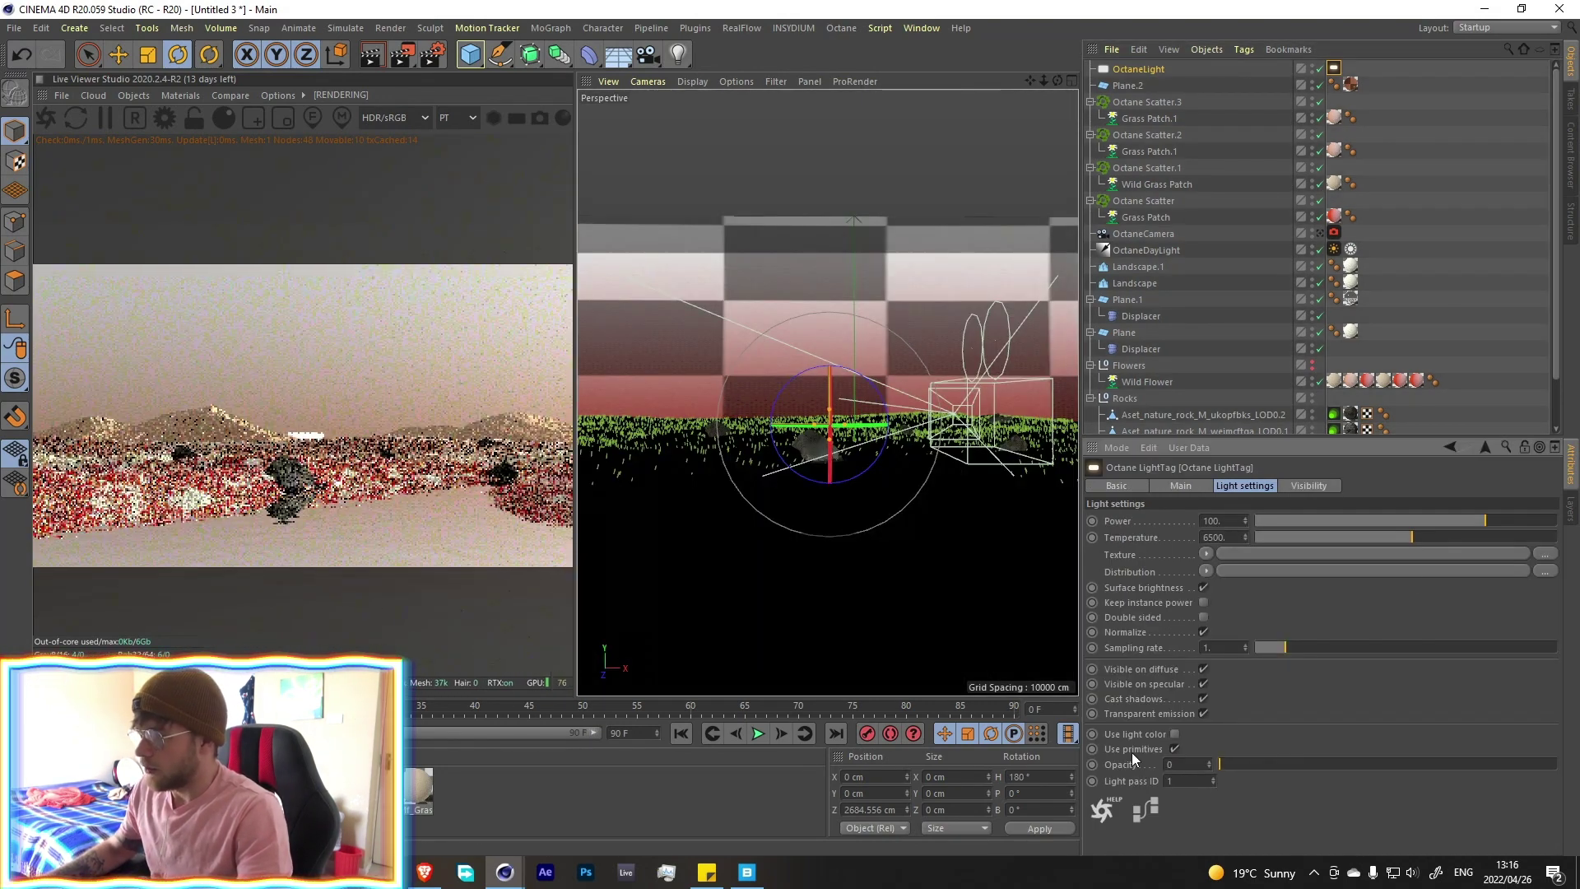
pyautogui.press('e')
pyautogui.moveTo(831, 360); pyautogui.dragTo(837, 324)
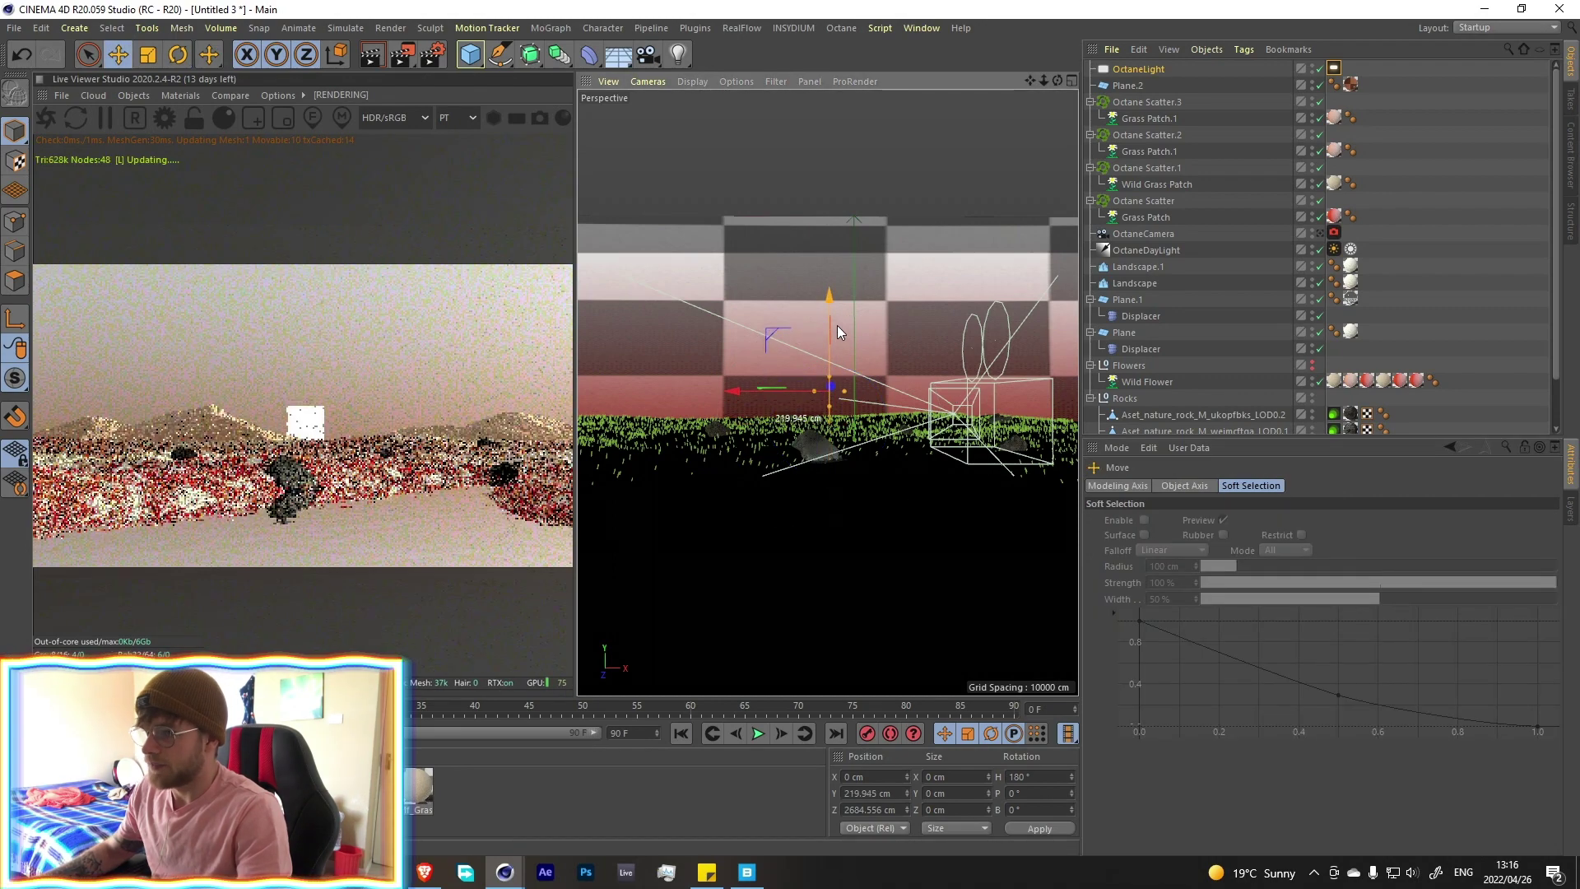
pyautogui.moveTo(762, 395); pyautogui.dragTo(719, 389)
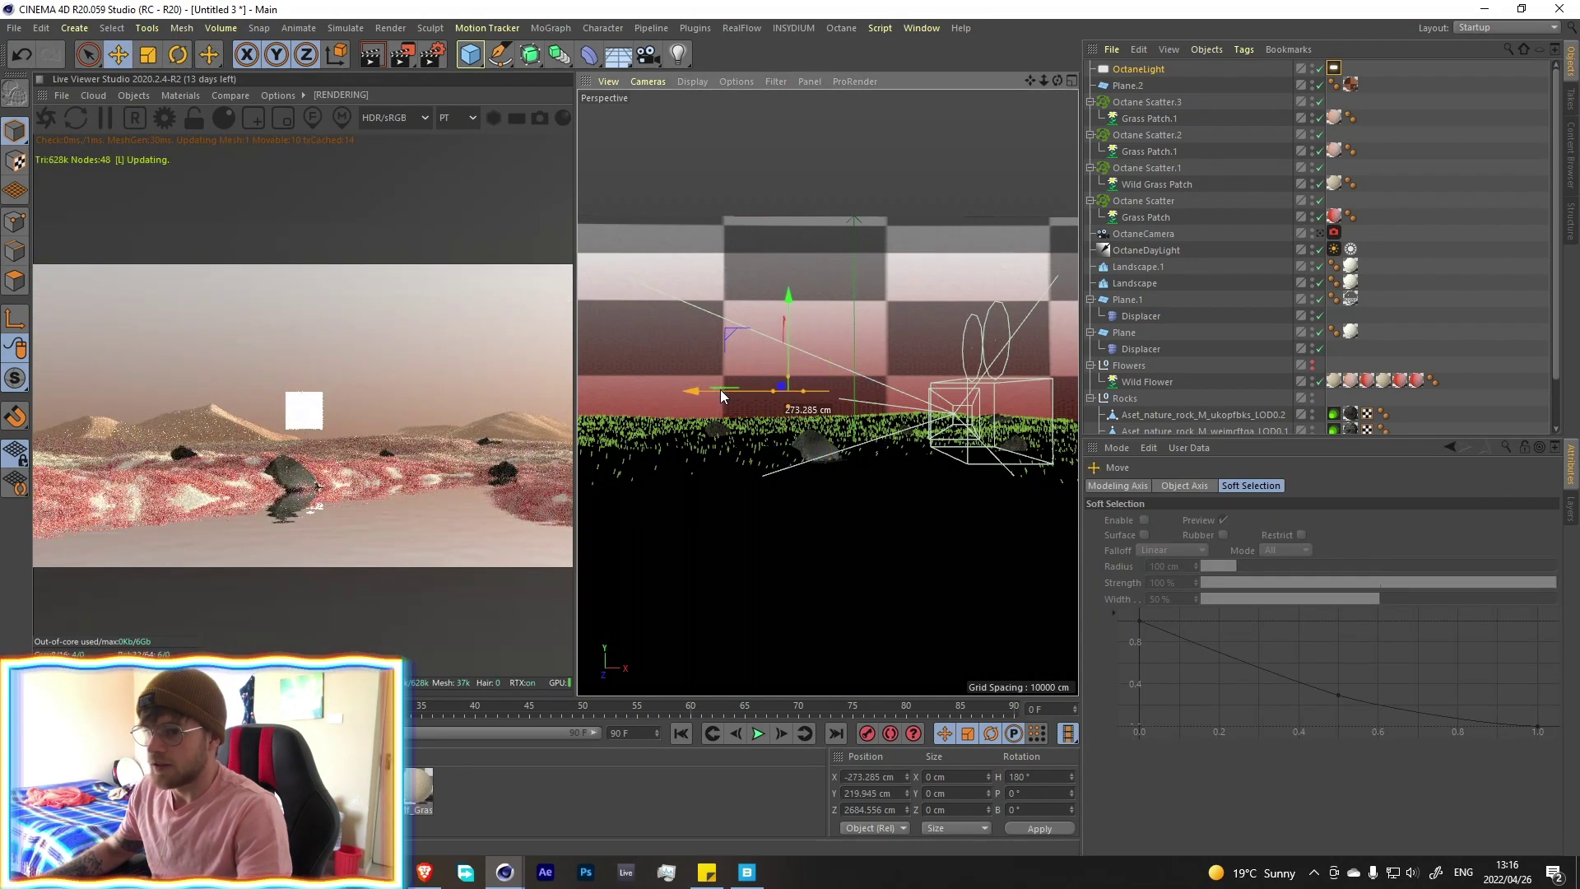
# Change the light's area shape to Sphere and set its X size to 383 cm
pyautogui.click(1169, 70)
pyautogui.click(1322, 487)
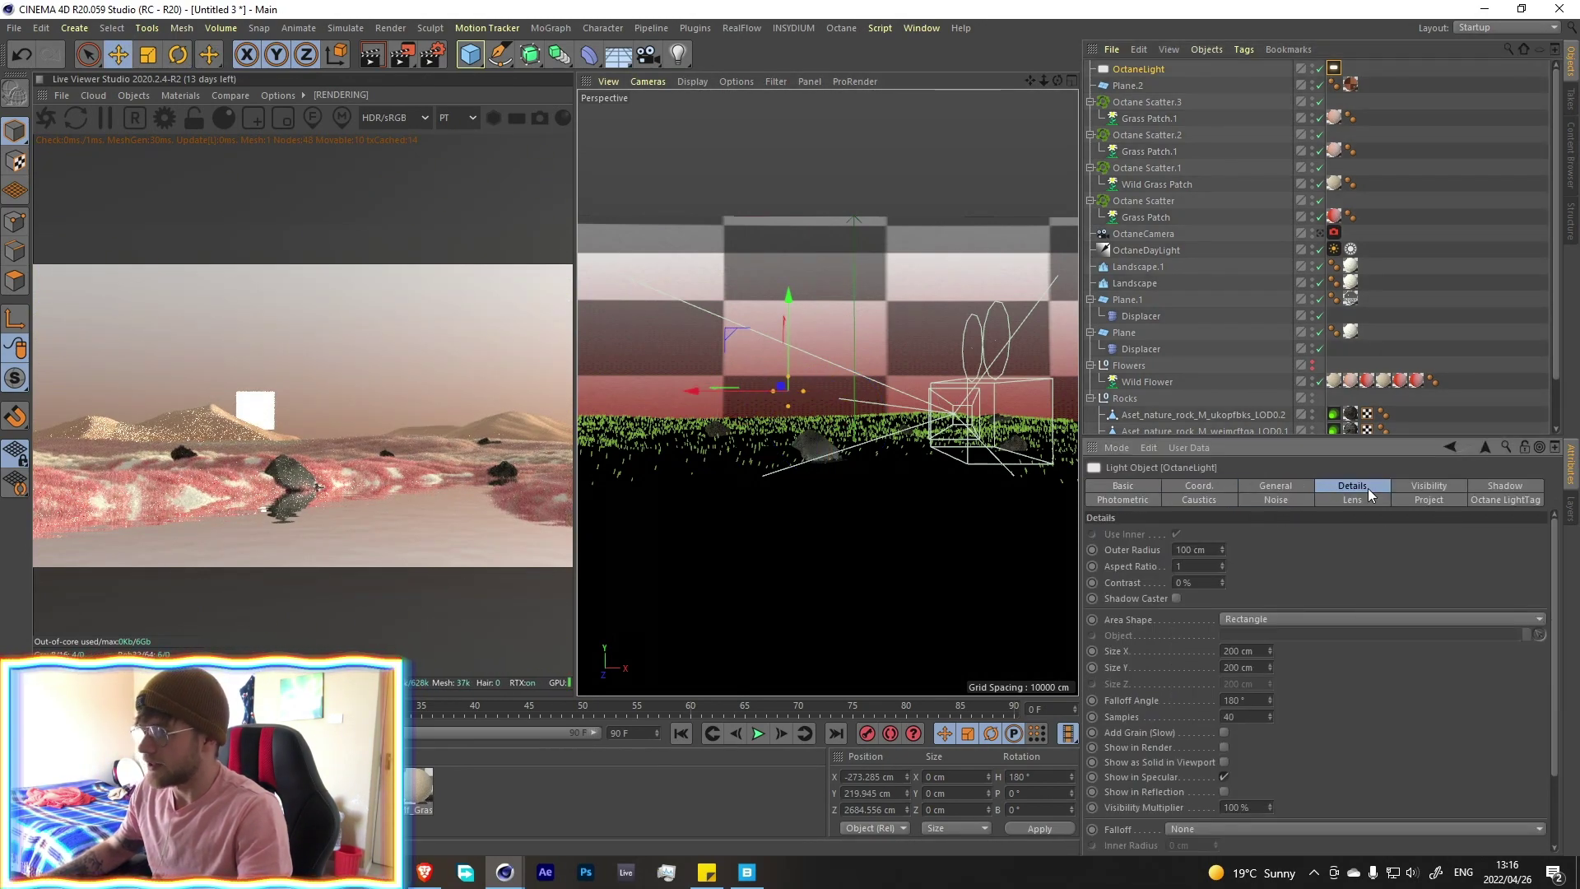
pyautogui.click(1262, 619)
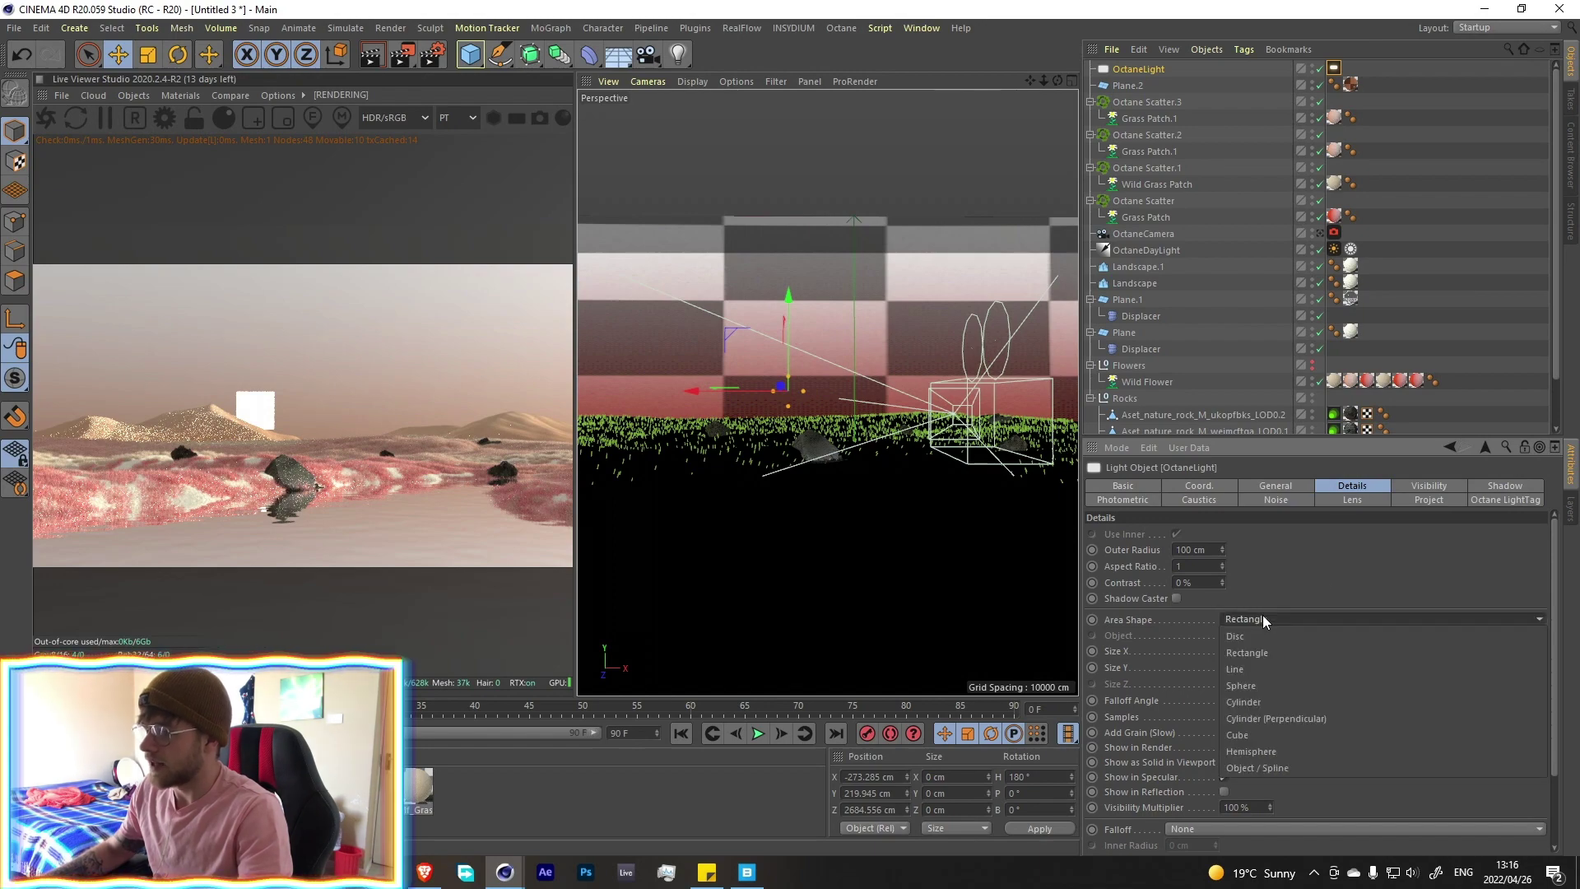
pyautogui.click(1256, 684)
pyautogui.moveTo(1267, 651)
pyautogui.mouseDown()
pyautogui.moveTo(1187, 663)
pyautogui.moveTo(1276, 642)
pyautogui.mouseUp()
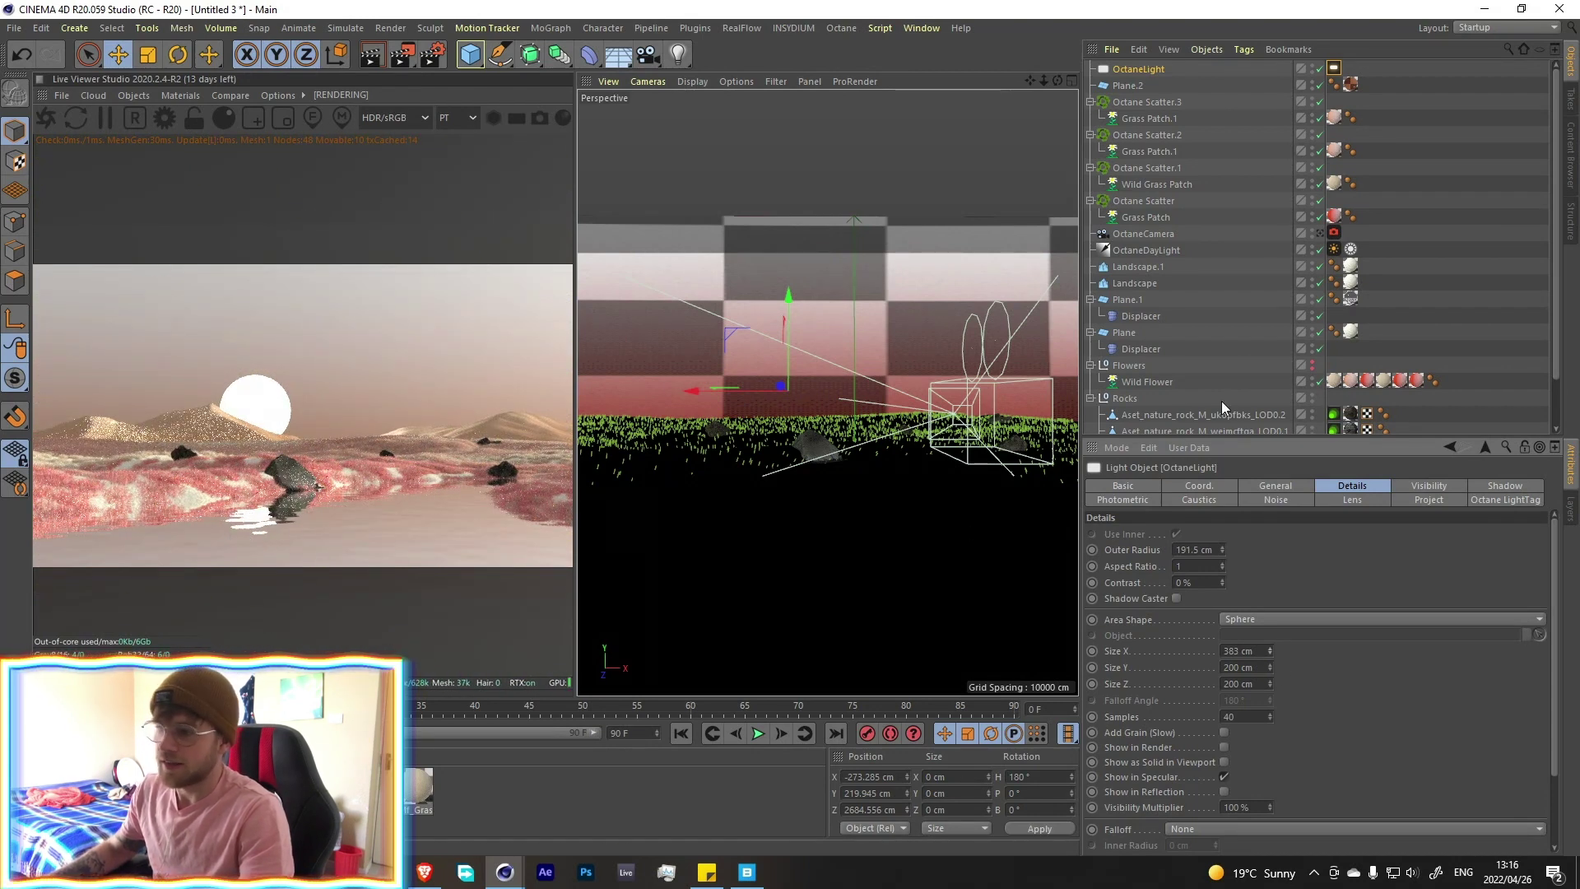
# Set the global scale of the noise in Plane.1's Displacer to 70%
pyautogui.scroll(-3, 1137, 389)
pyautogui.click(1132, 259)
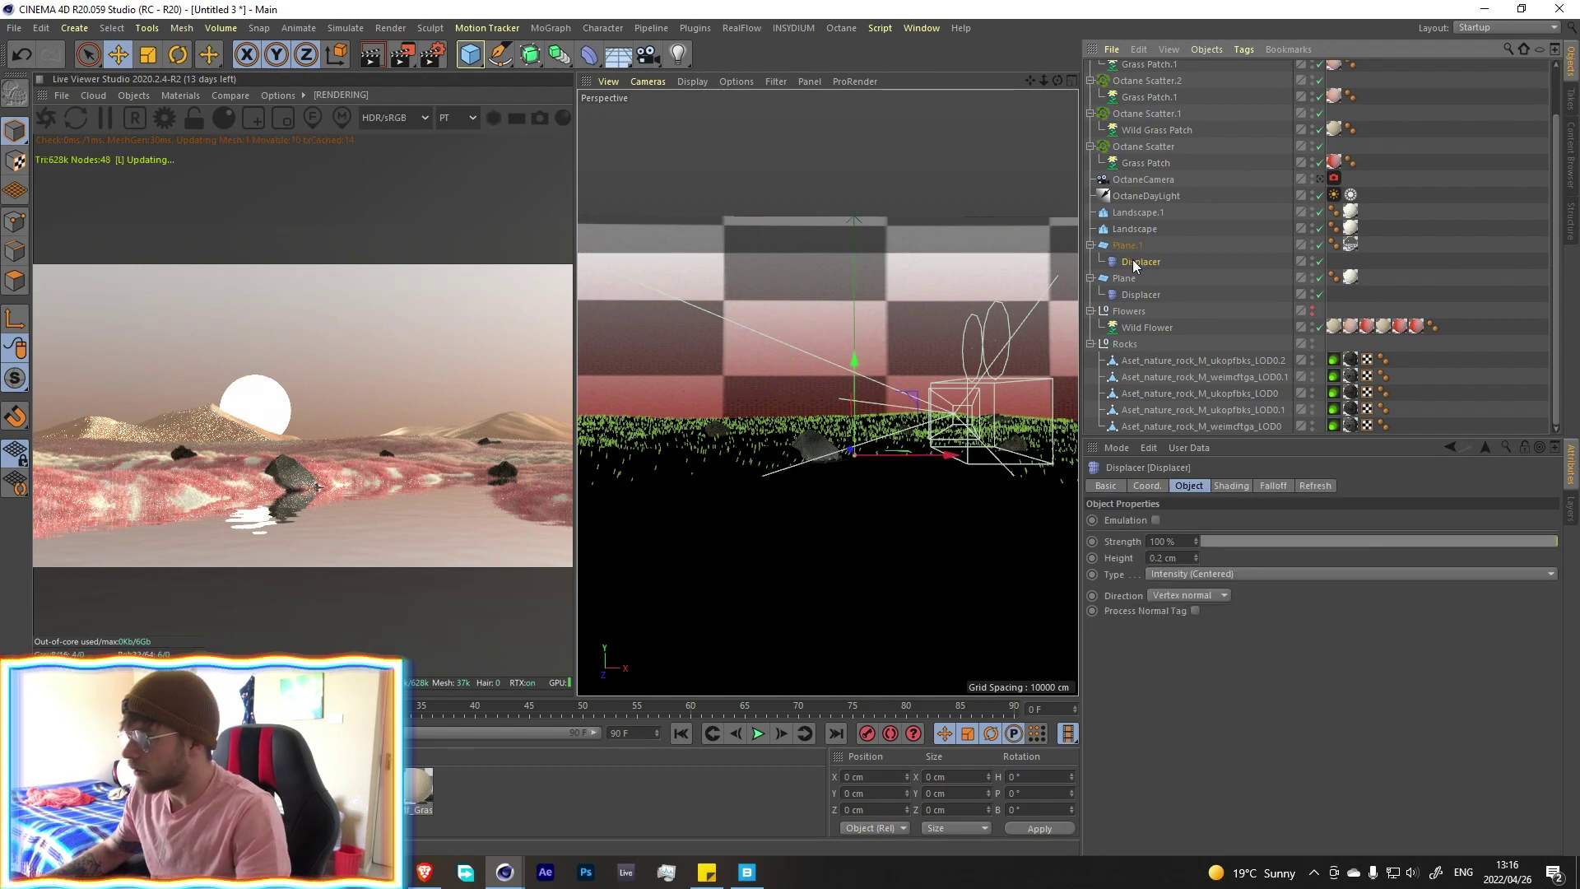
pyautogui.click(1233, 486)
pyautogui.click(1173, 552)
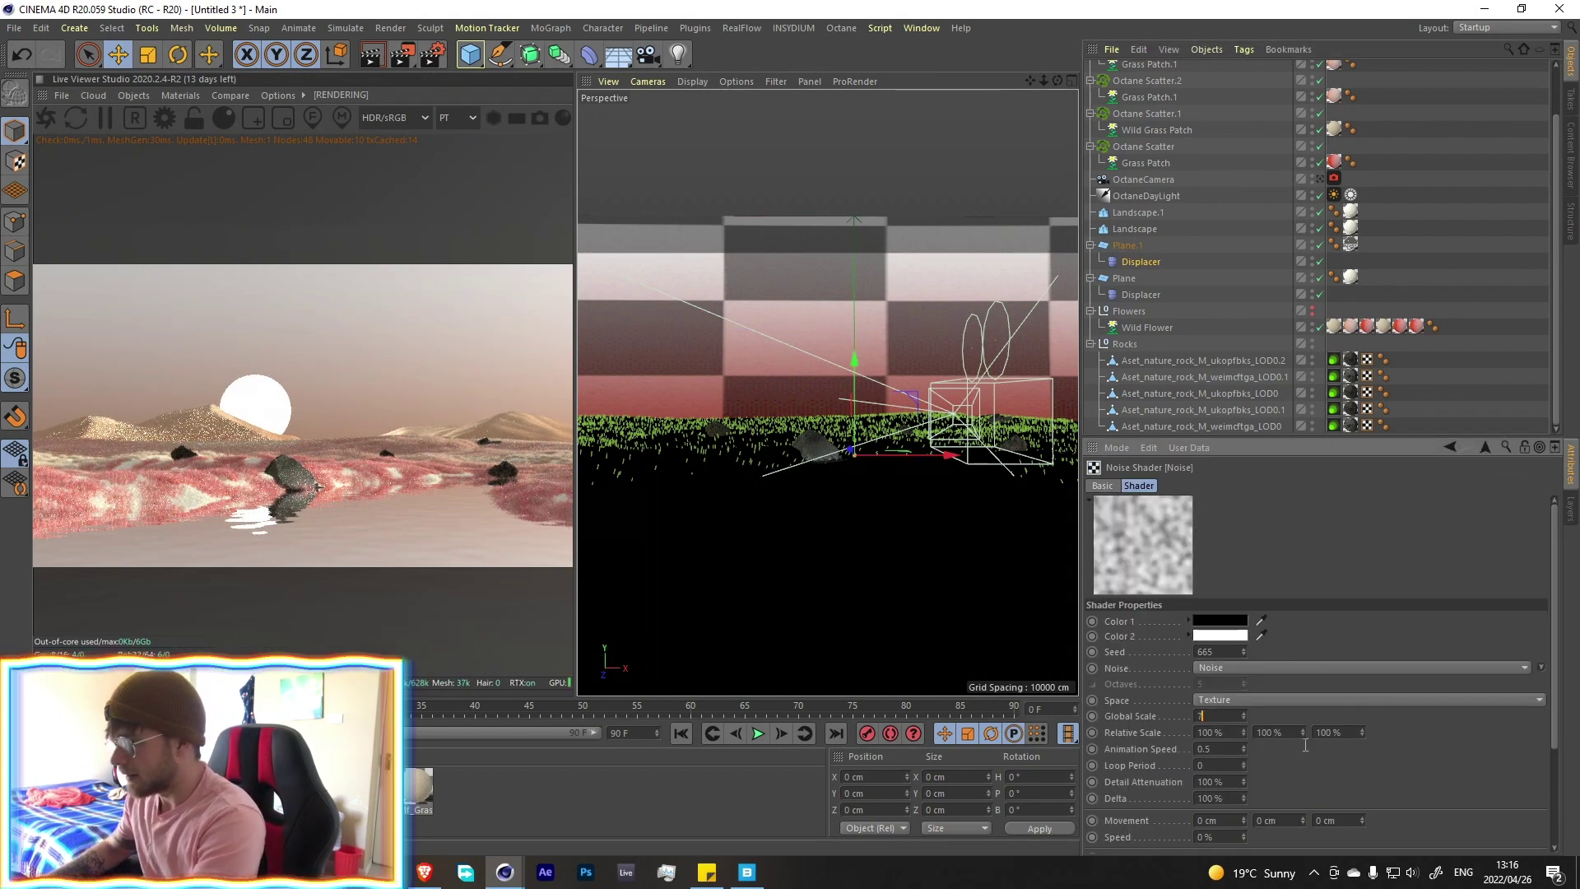
pyautogui.write('70')
pyautogui.press('Return')
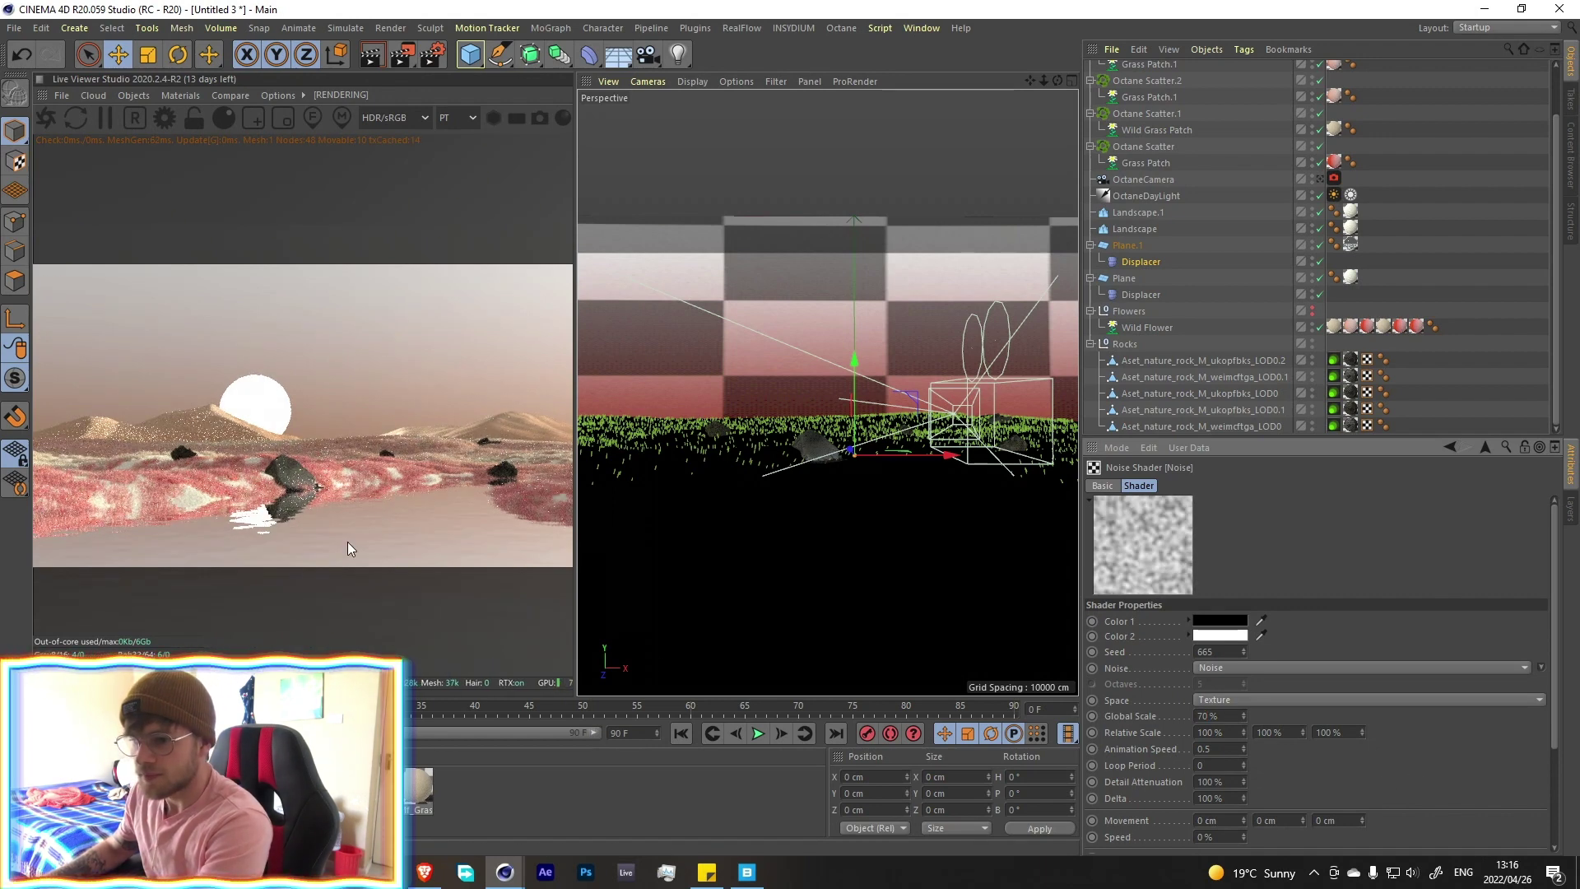
# Try raising the displacement noise's low clip to 12%, and undo the change
pyautogui.scroll(-3, 1265, 784)
pyautogui.moveTo(1265, 791); pyautogui.dragTo(1285, 792)
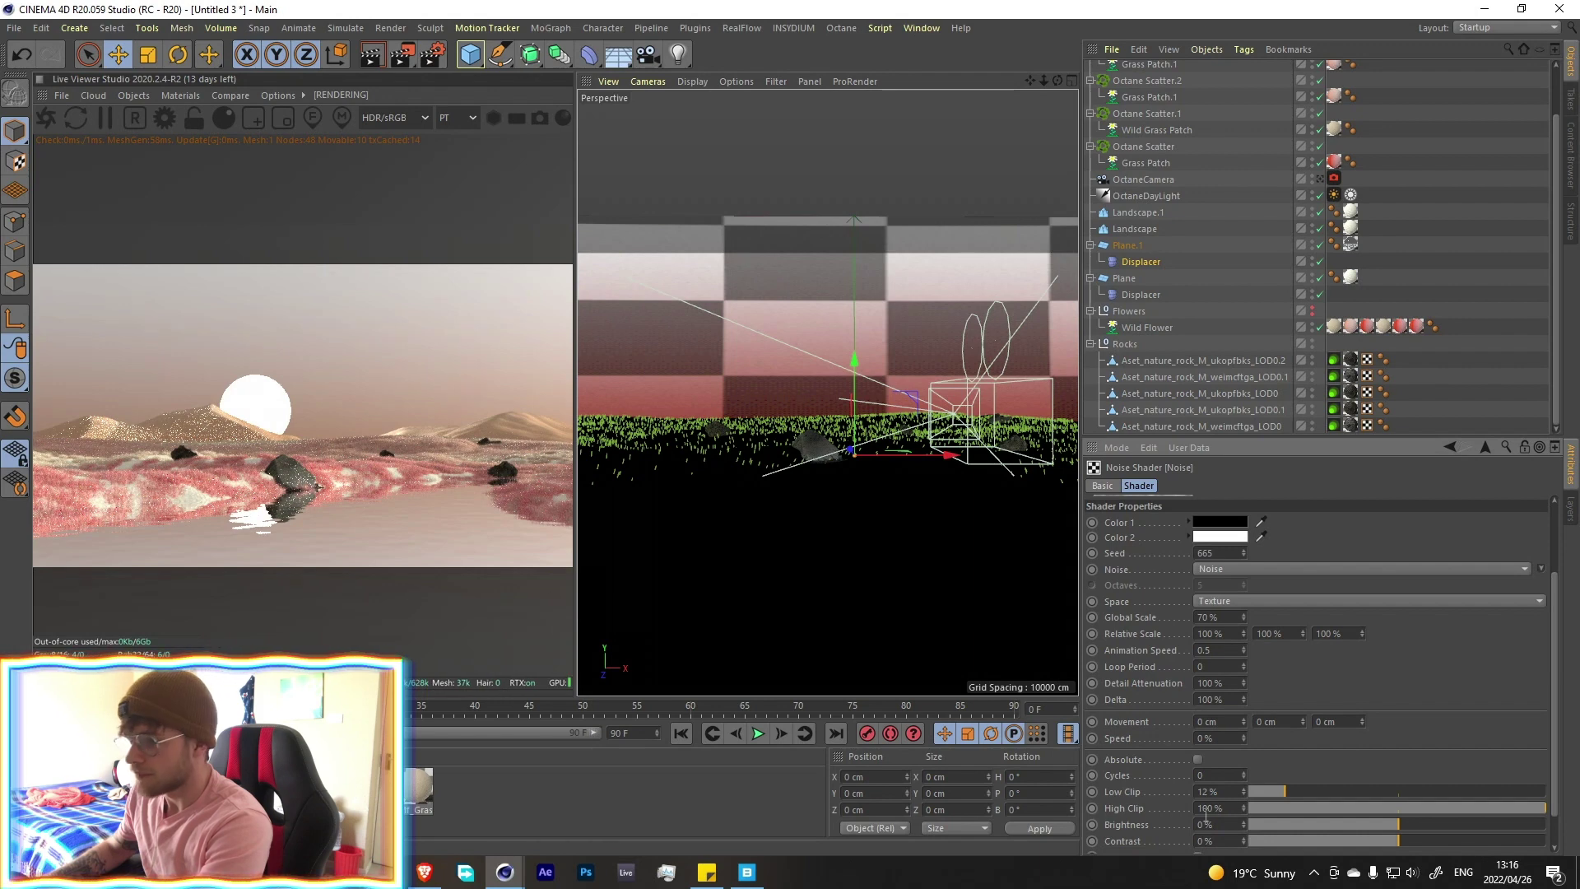
pyautogui.hotkey('ctrl', 'z')
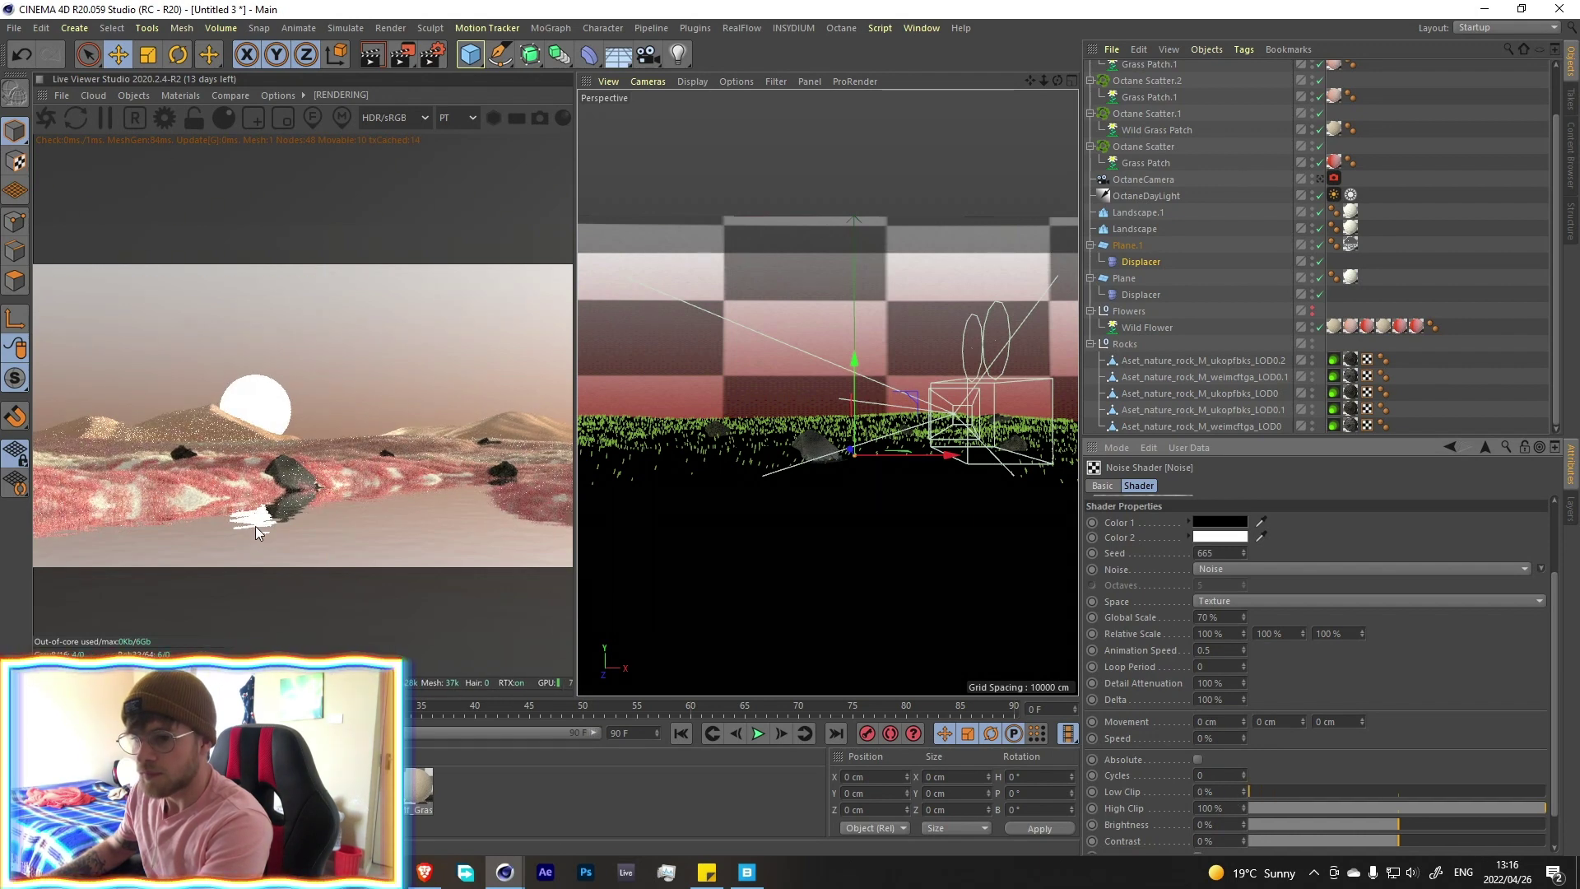
# Lower the power of the spherical Octane light to about 2.08
pyautogui.scroll(2, 1357, 119)
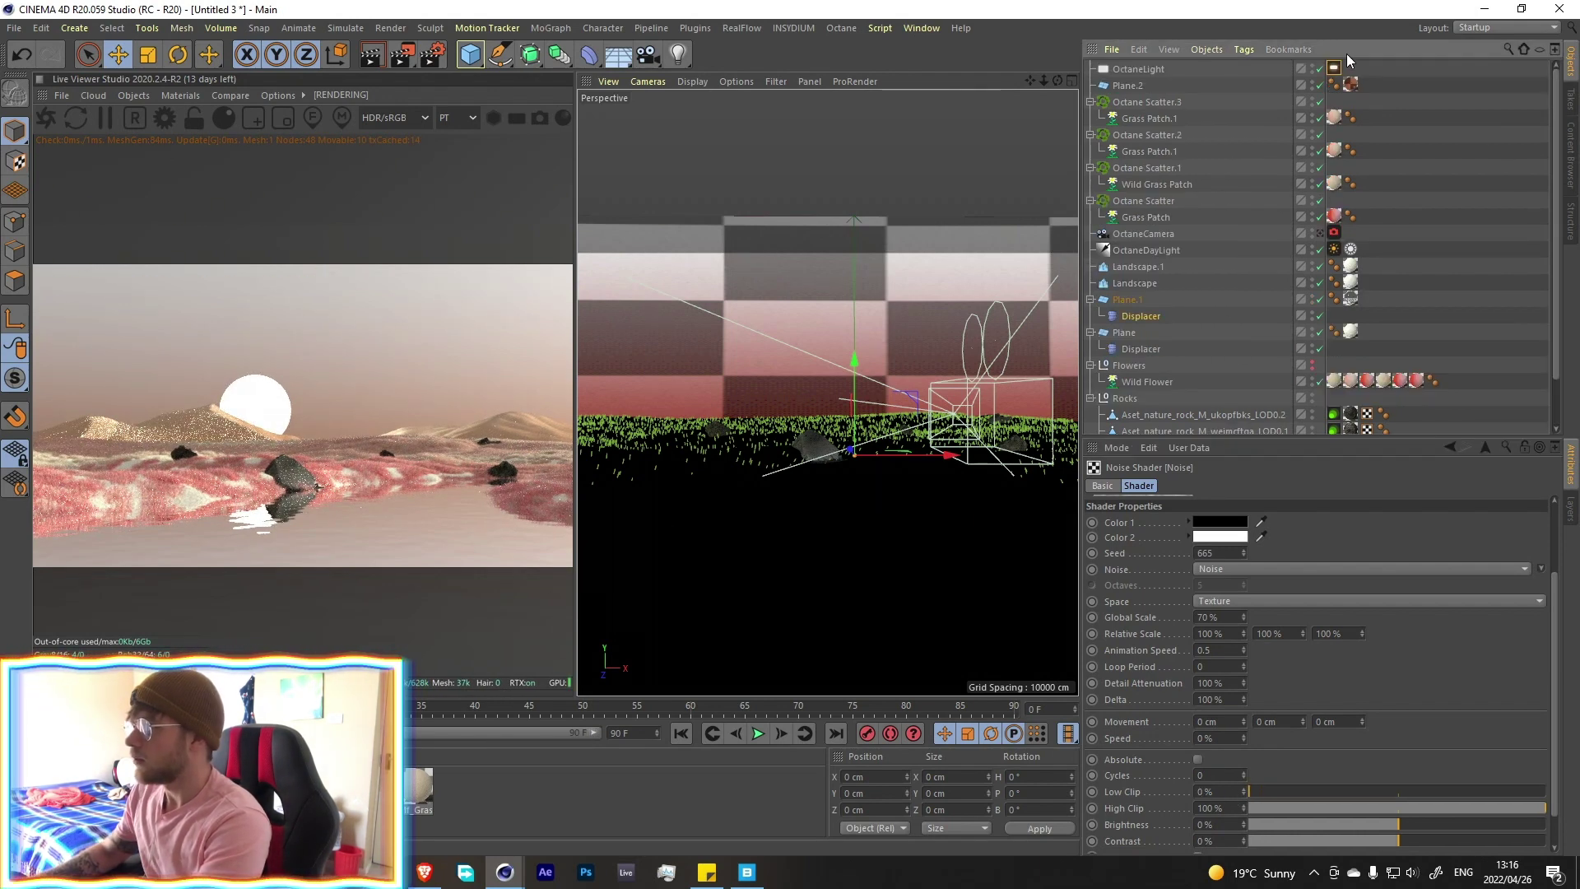
pyautogui.click(1334, 69)
pyautogui.moveTo(1449, 522); pyautogui.dragTo(1411, 523)
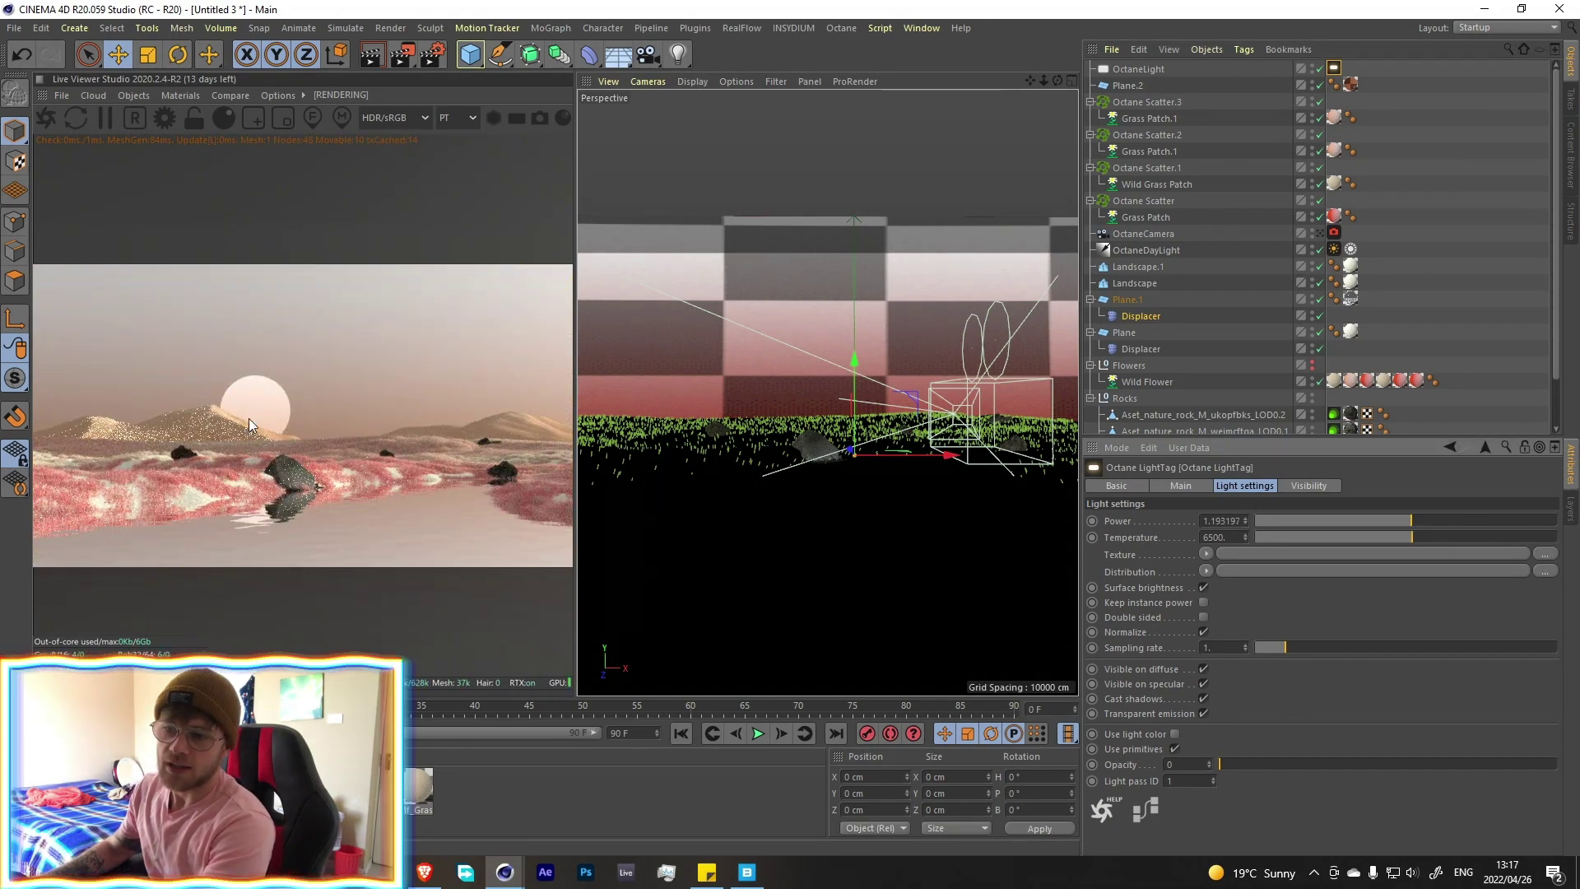
pyautogui.moveTo(1410, 522); pyautogui.dragTo(1420, 525)
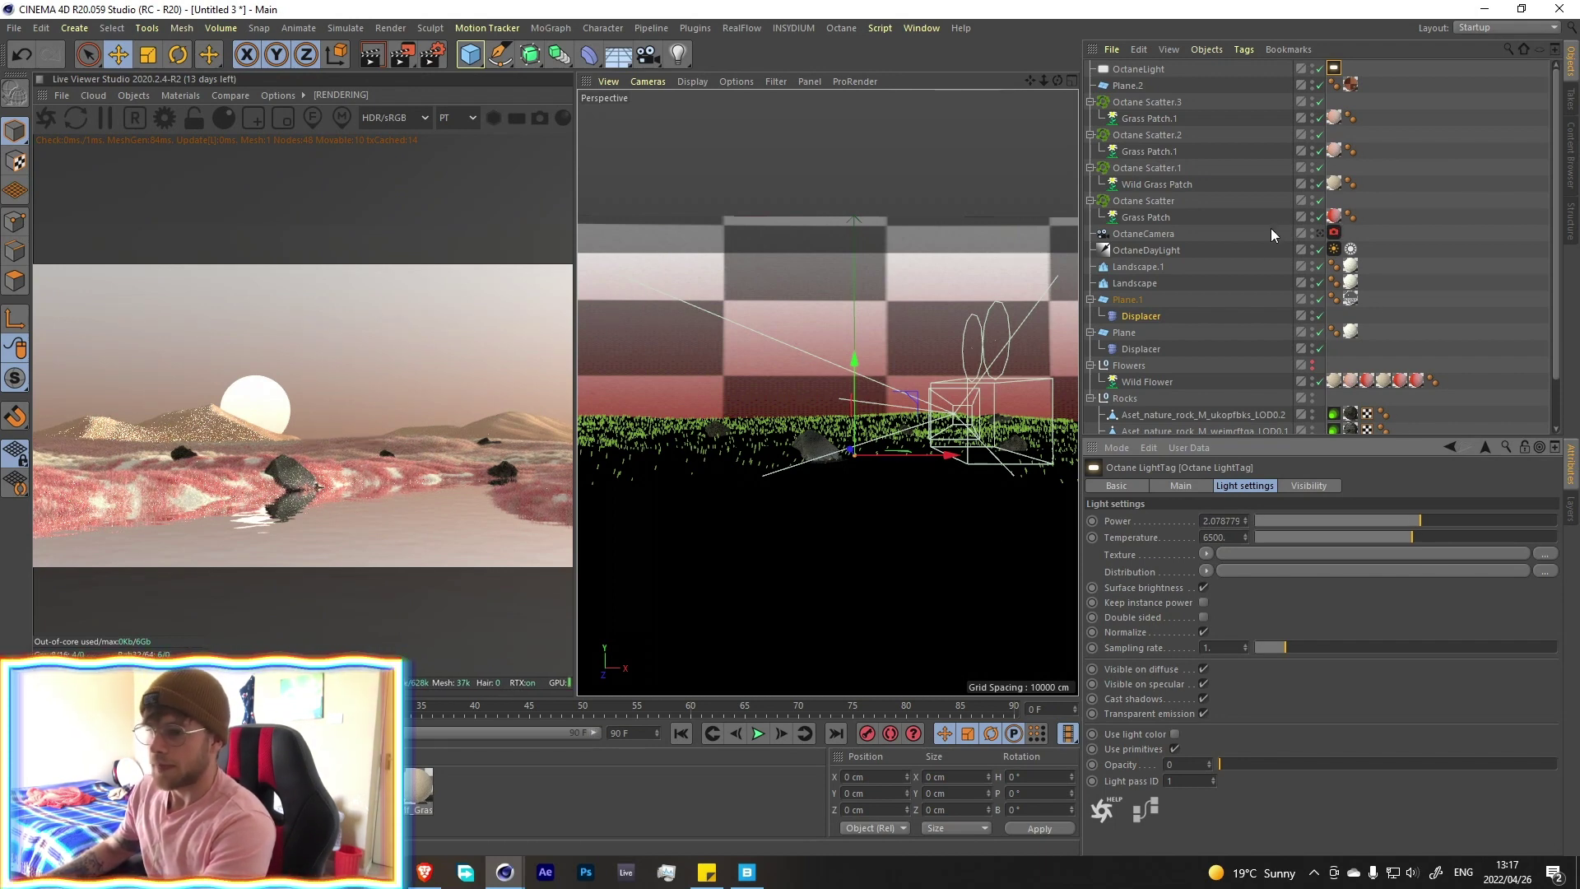
# Duplicate the gradient backdrop plane and push the copy back to about Z 3020 cm
pyautogui.middleClick(841, 309)
pyautogui.middleClick(720, 282)
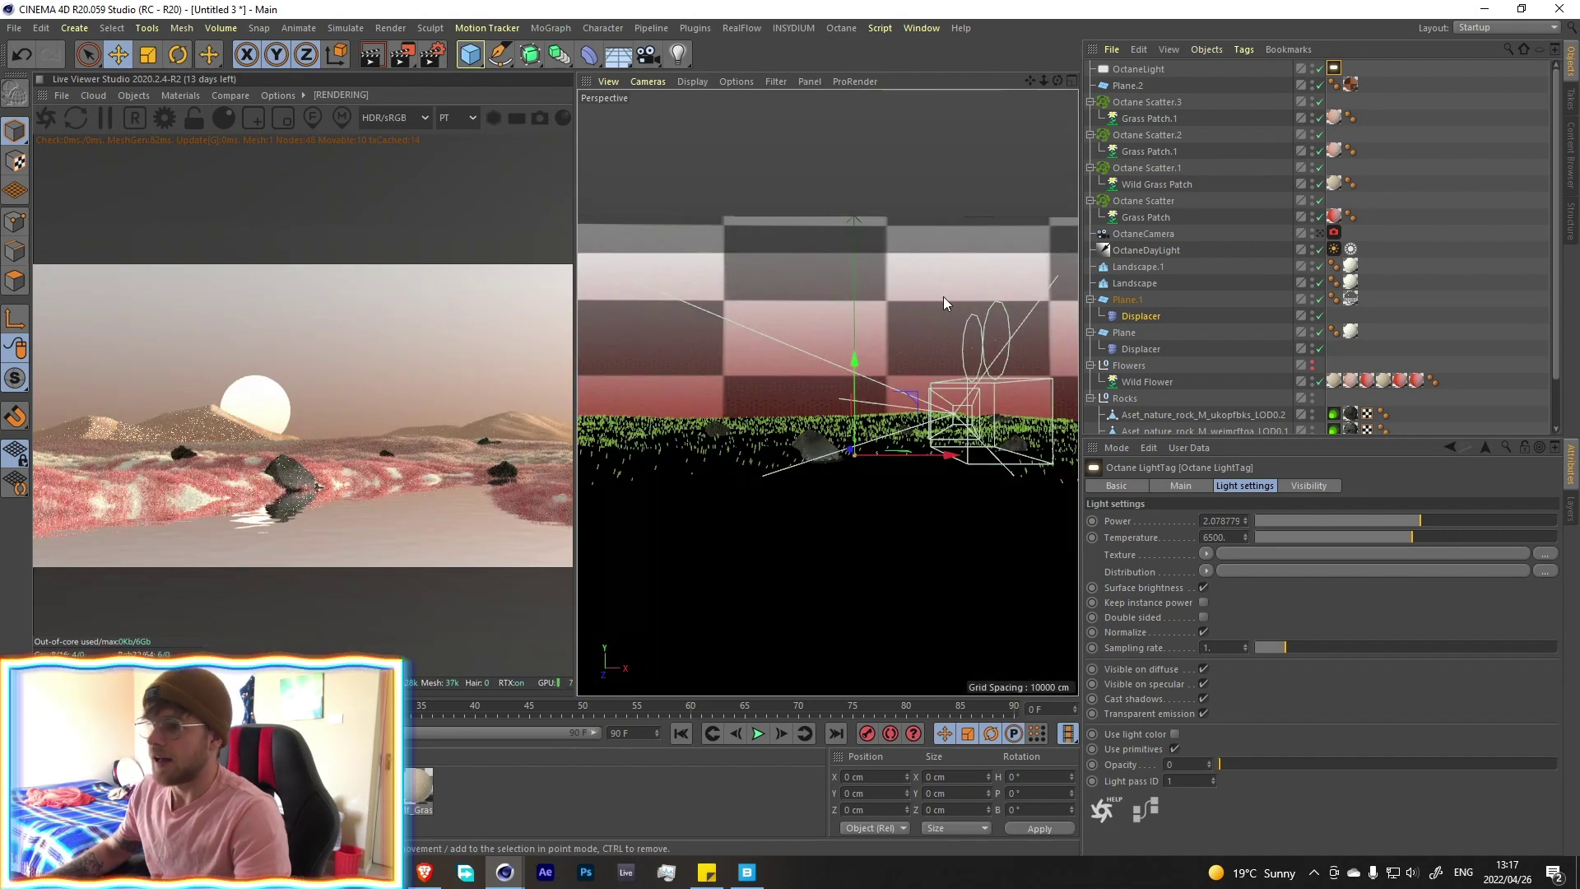
pyautogui.click(856, 421)
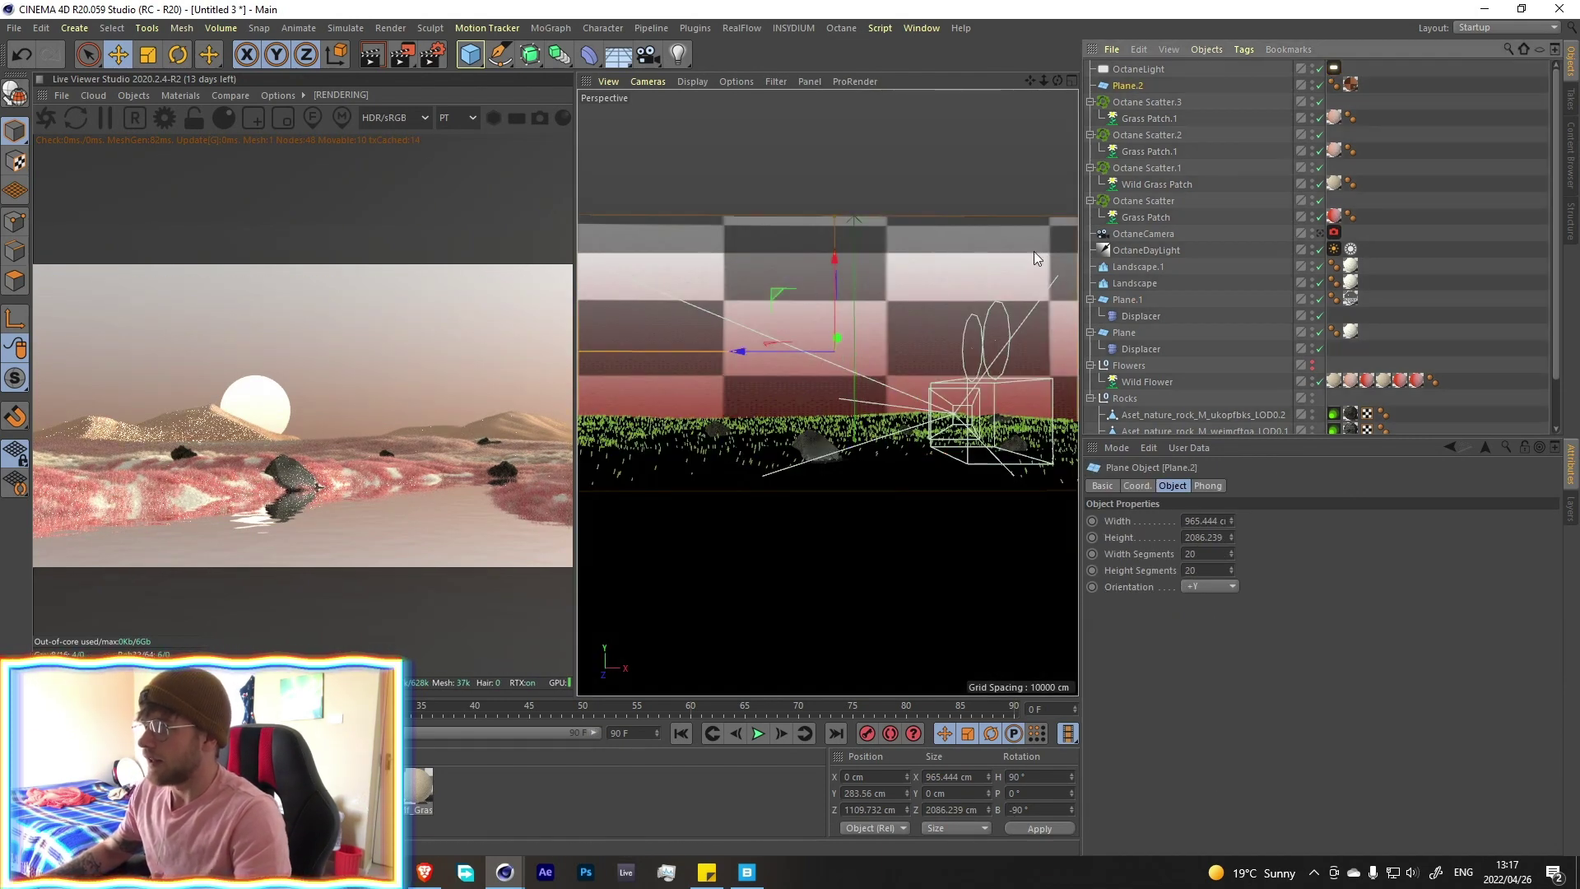
pyautogui.middleClick(953, 364)
pyautogui.middleClick(938, 287)
pyautogui.keyDown('ctrl'); pyautogui.moveTo(886, 408); pyautogui.dragTo(892, 338); pyautogui.keyUp('ctrl')
pyautogui.middleClick(683, 426)
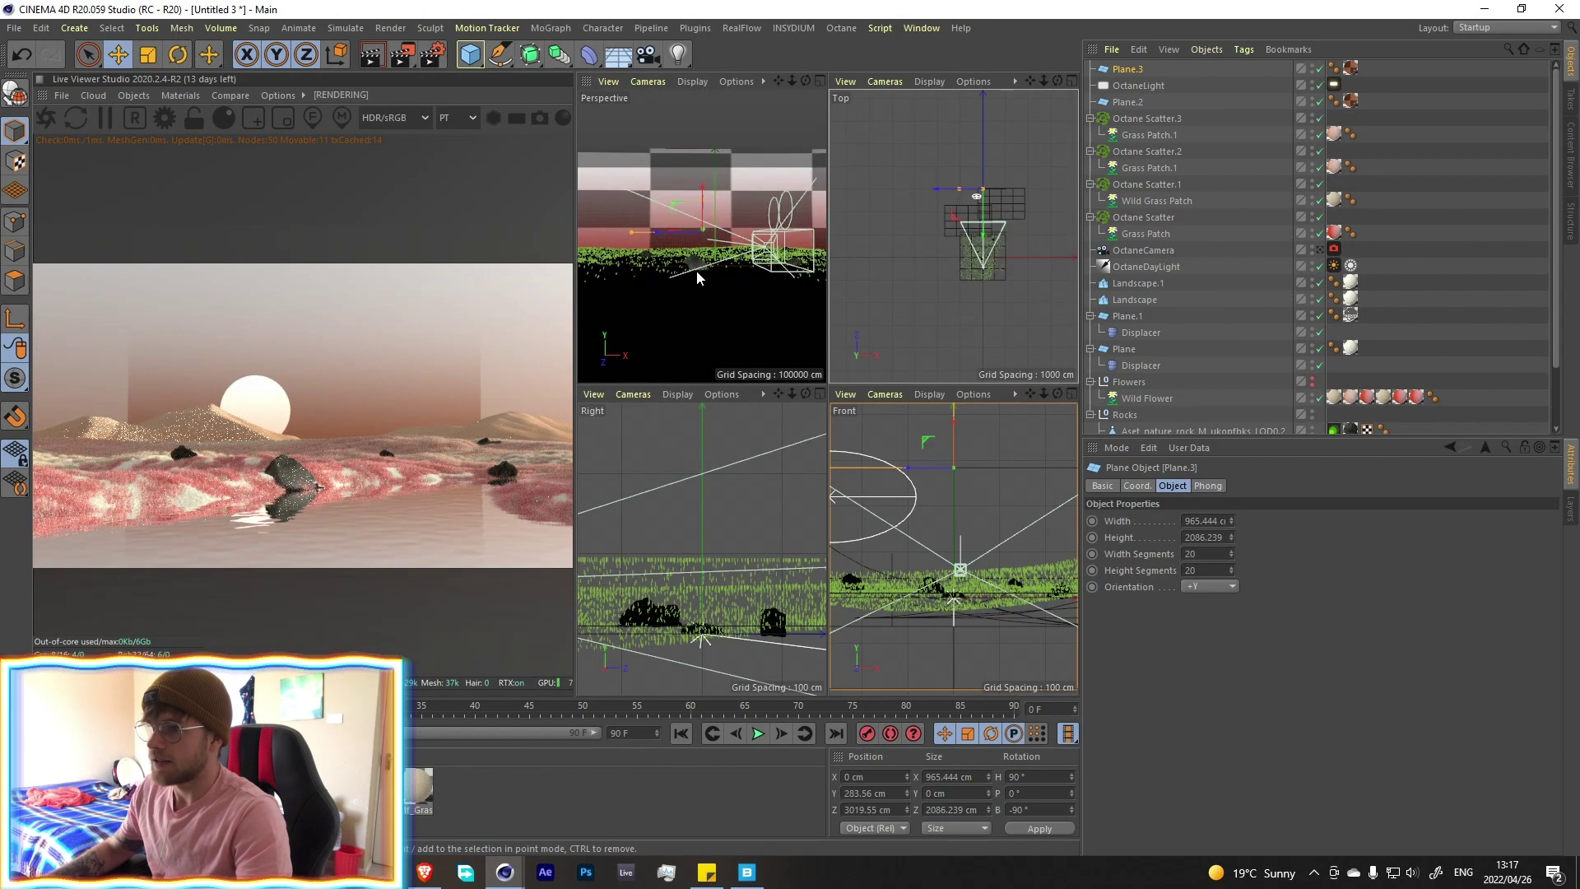
# Enlarge the duplicated plane to about 2207 cm wide and 3698 cm high
pyautogui.middleClick(696, 270)
pyautogui.moveTo(836, 282); pyautogui.dragTo(833, 236)
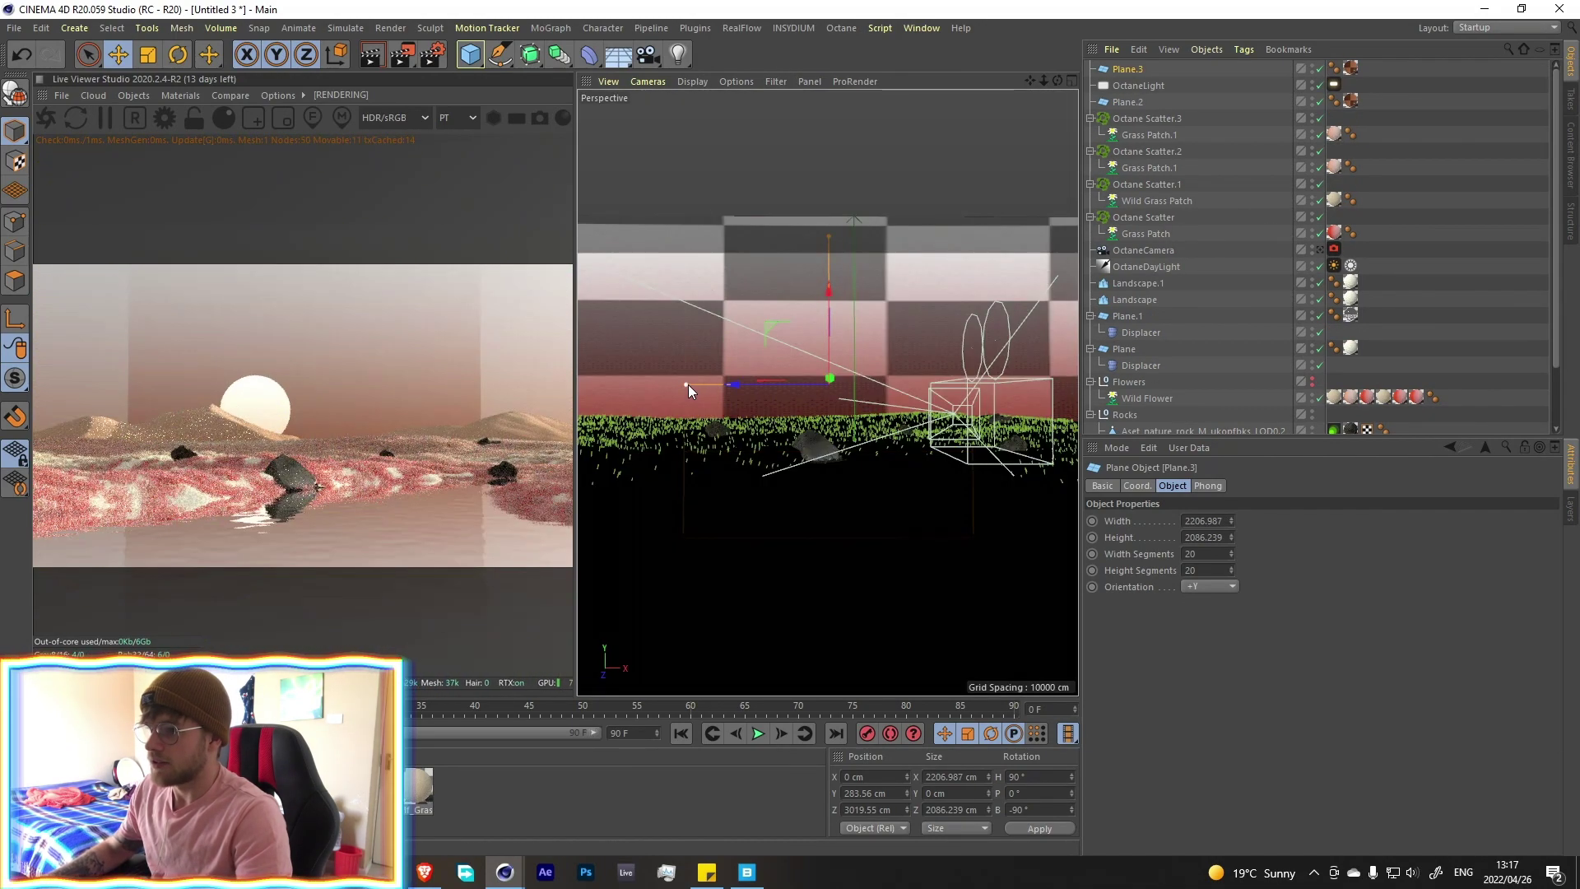
pyautogui.moveTo(686, 383); pyautogui.dragTo(574, 382)
# Create a new Octane diffuse material and assign it to the duplicated plane in place of its gradient material
pyautogui.click(67, 756)
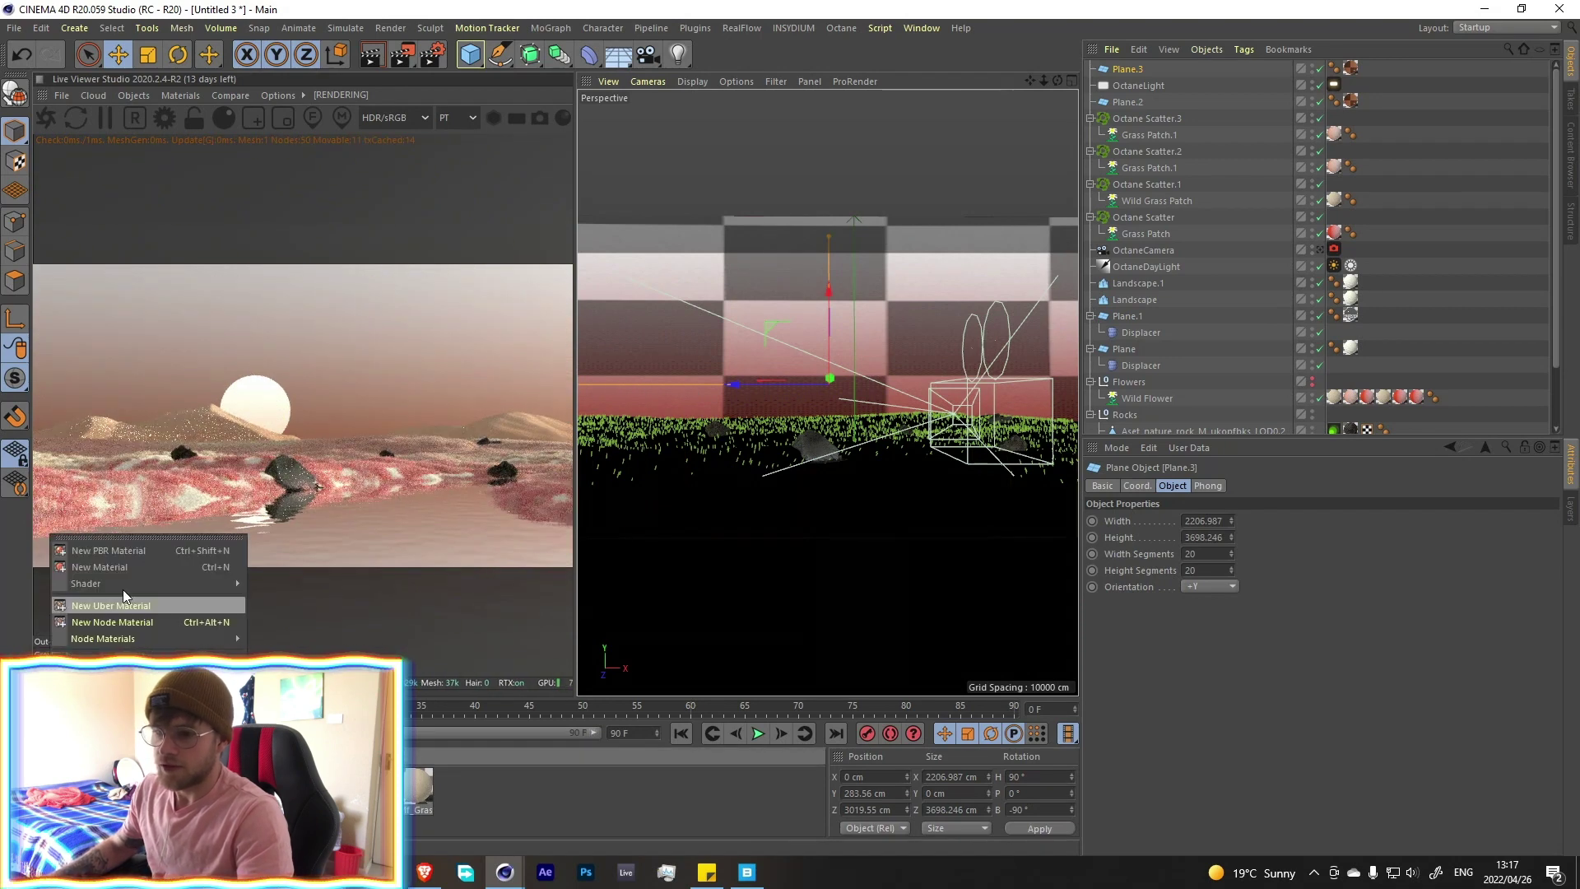
pyautogui.moveTo(123, 584)
pyautogui.click(428, 631)
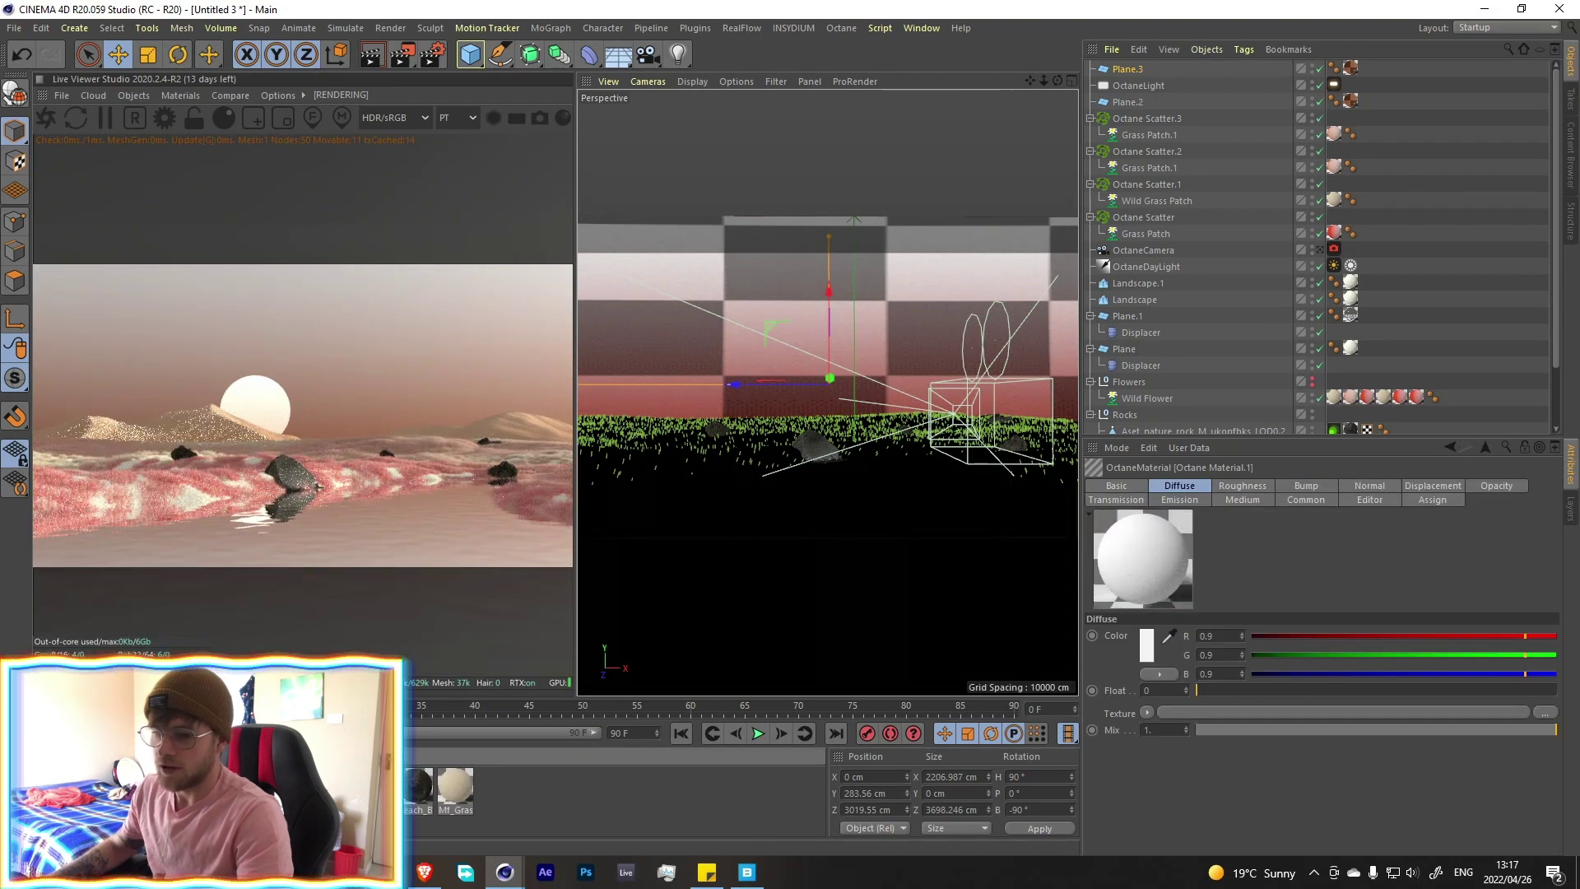
pyautogui.moveTo(1135, 72); pyautogui.dragTo(1138, 71)
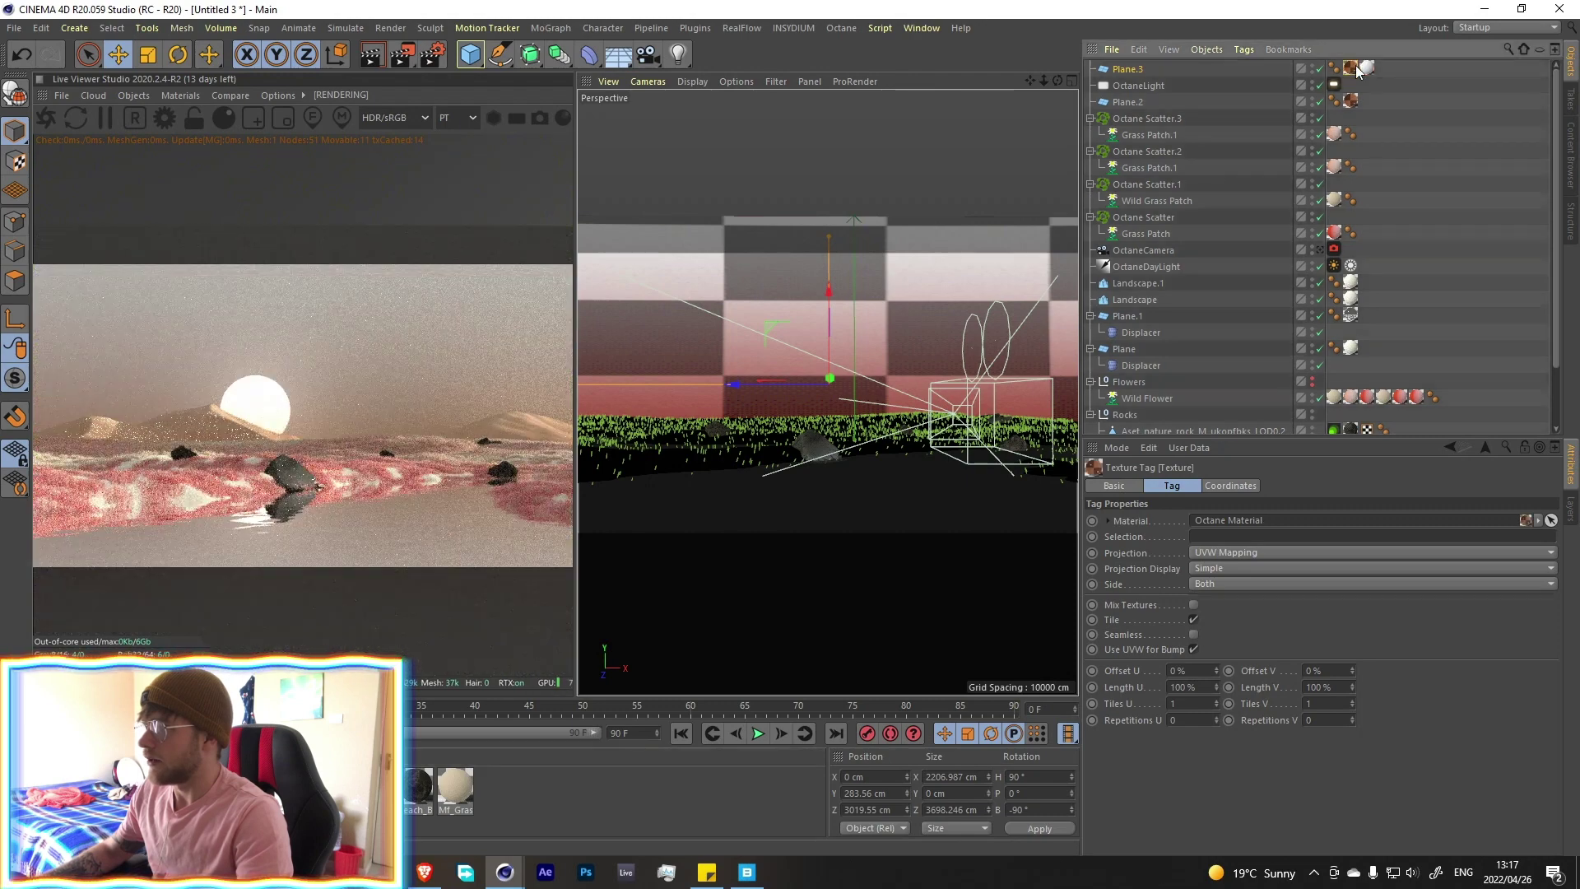
# Load the black 8192x4096 star image into an image texture node and connect it to the new material's Opacity
pyautogui.doubleClick(1350, 69)
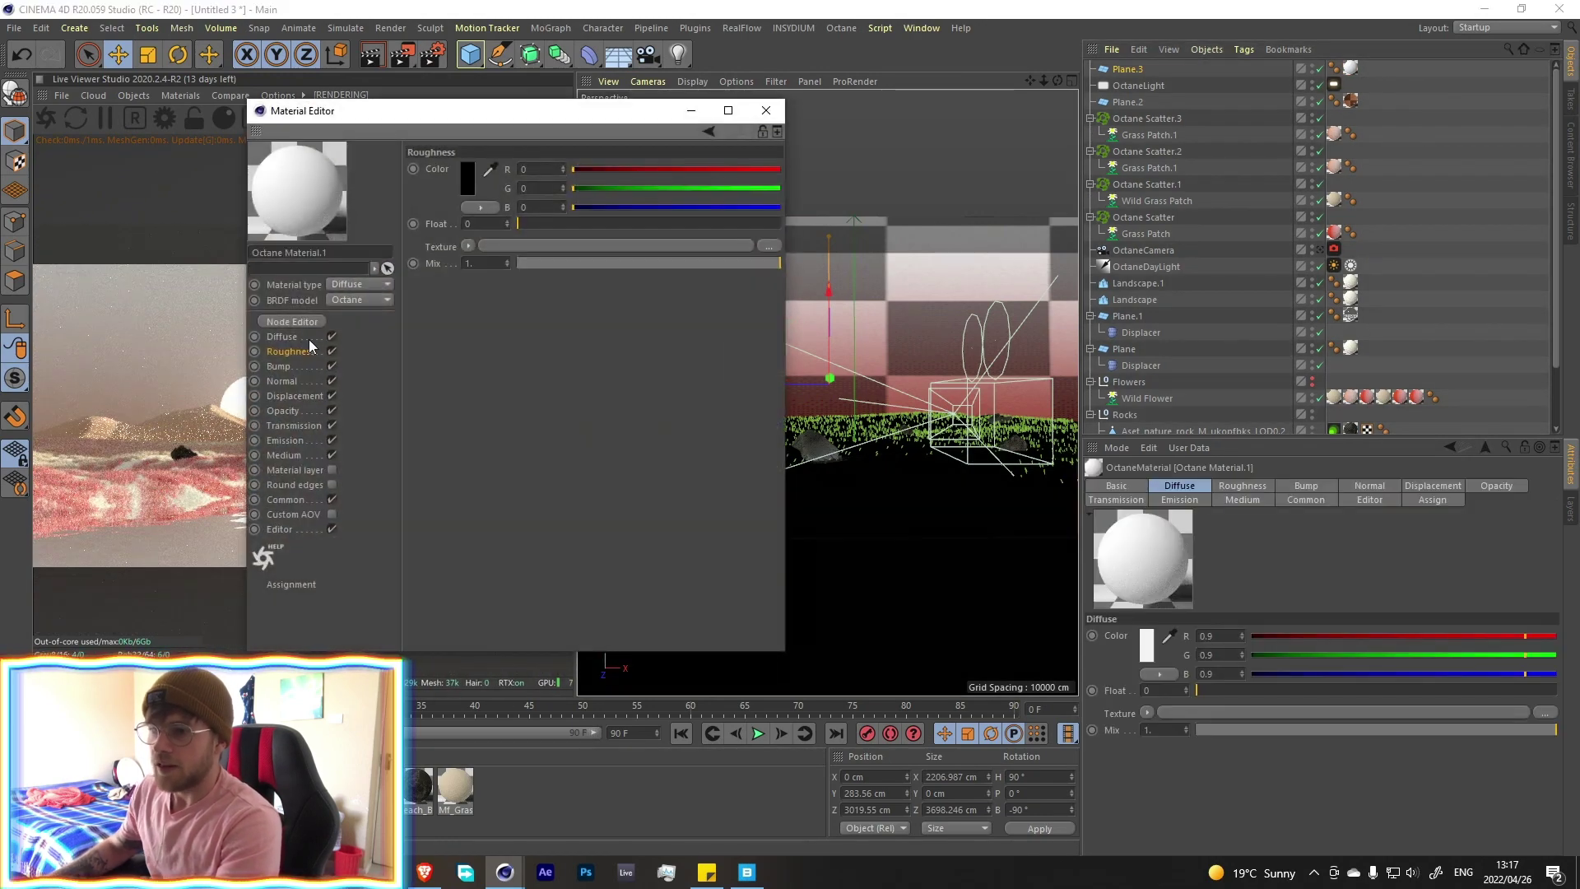
pyautogui.click(292, 322)
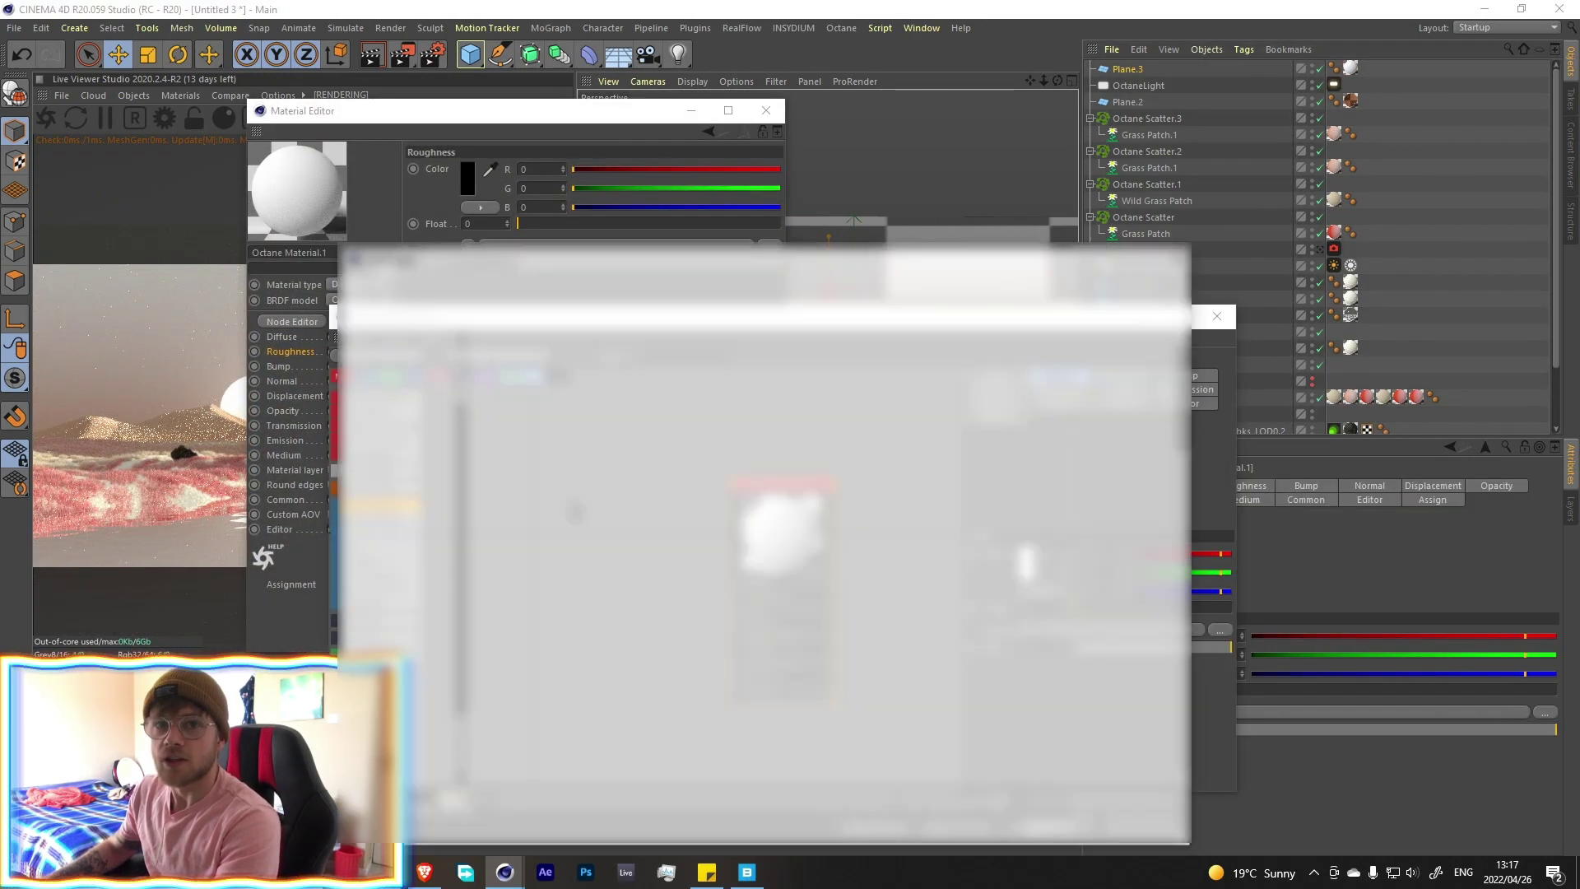
pyautogui.moveTo(575, 512); pyautogui.dragTo(605, 519)
pyautogui.click(412, 538)
pyautogui.doubleClick(528, 483)
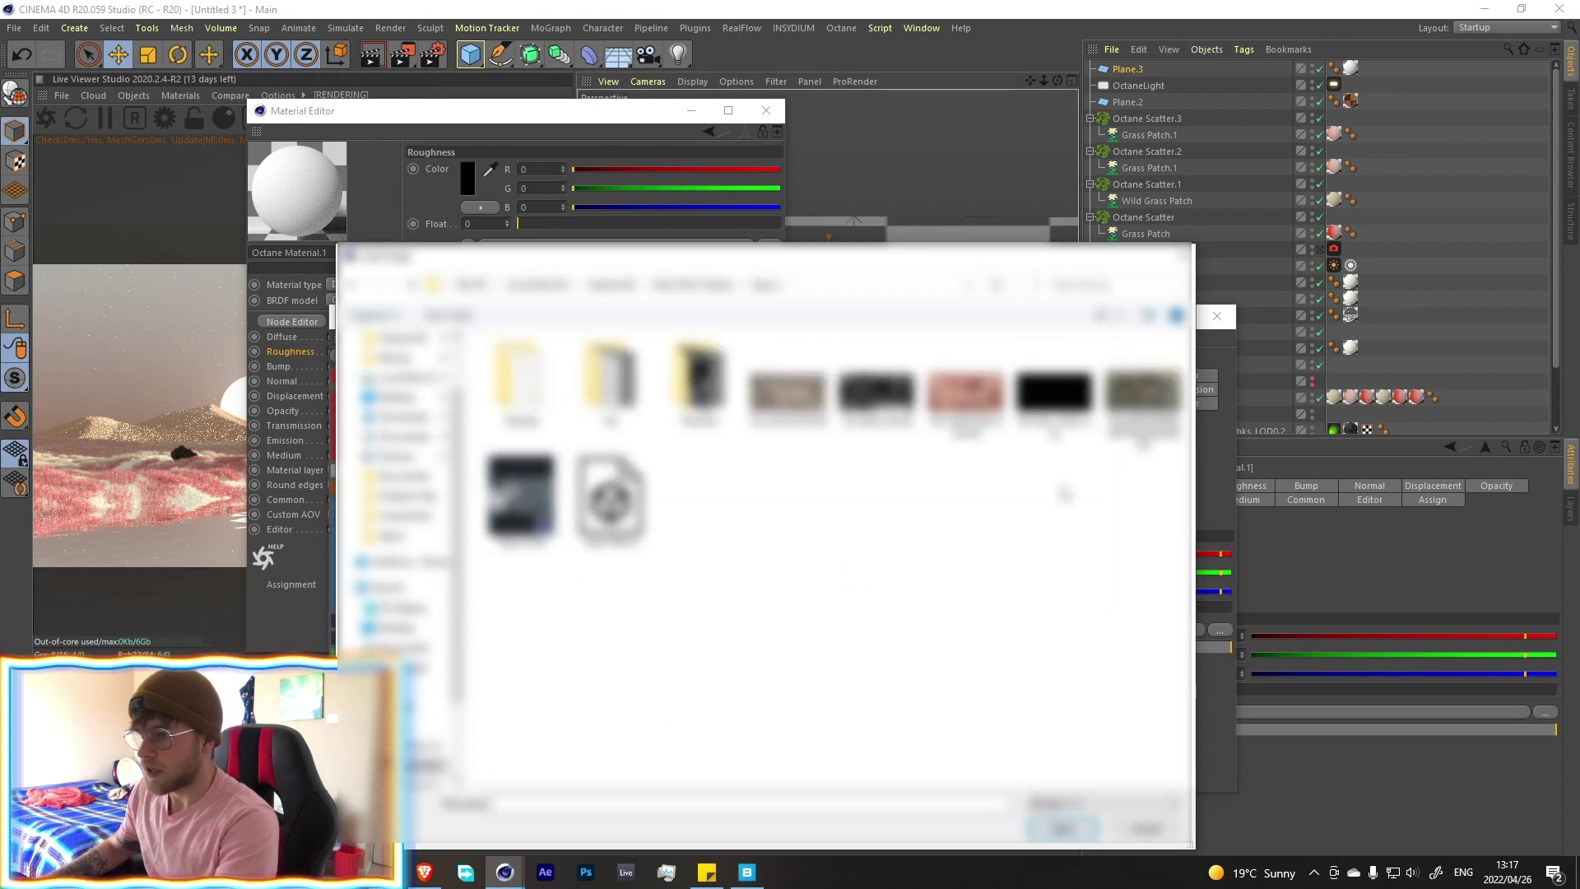
pyautogui.click(1057, 404)
pyautogui.click(1060, 829)
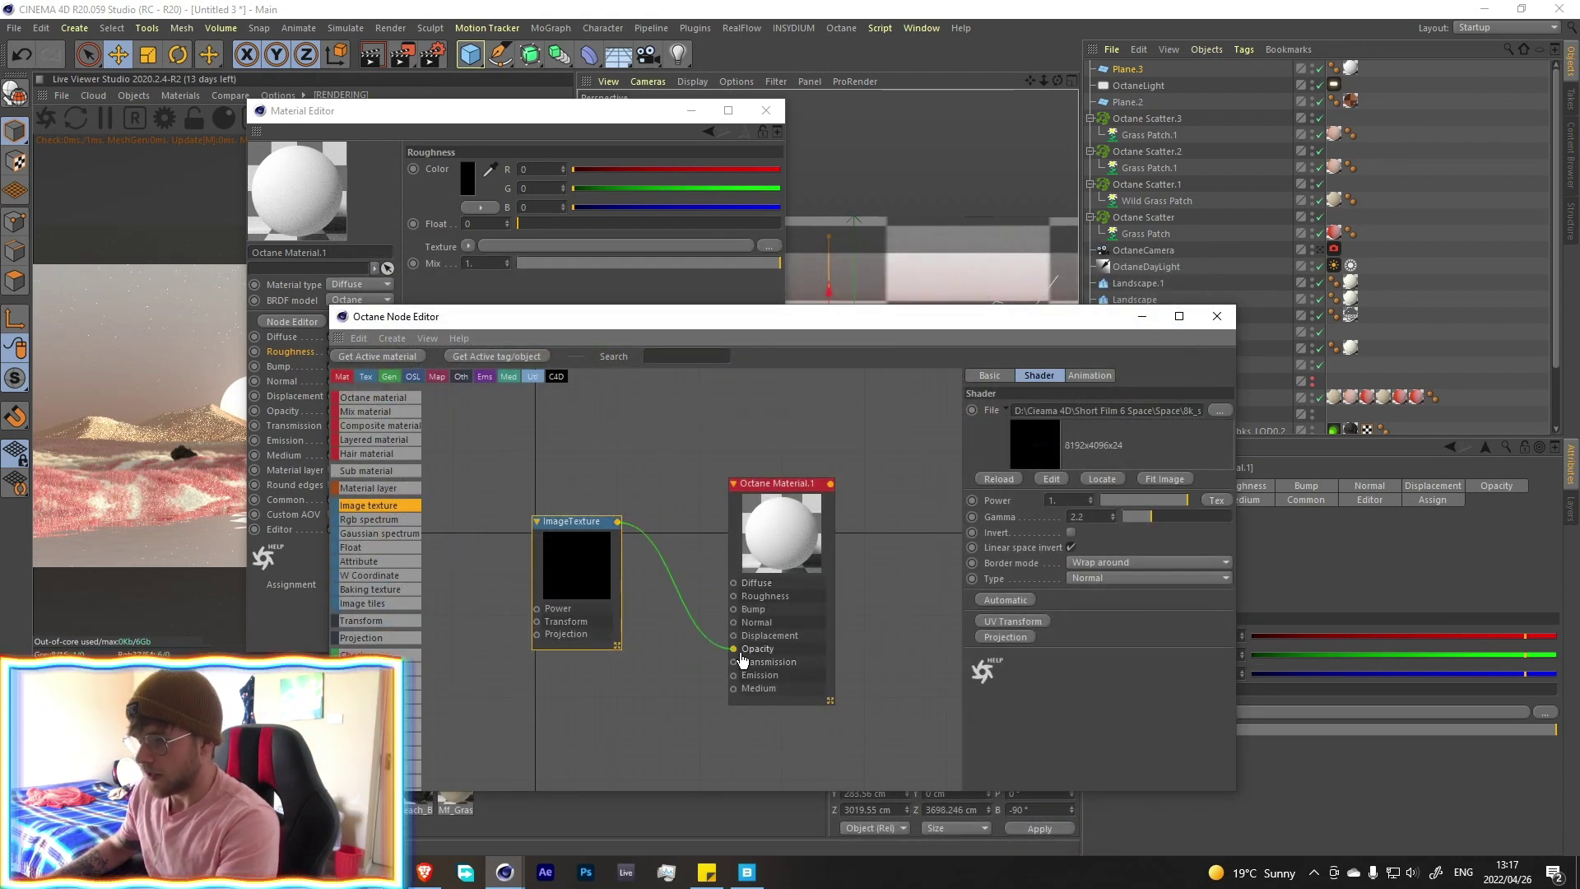
pyautogui.moveTo(581, 580); pyautogui.dragTo(543, 592)
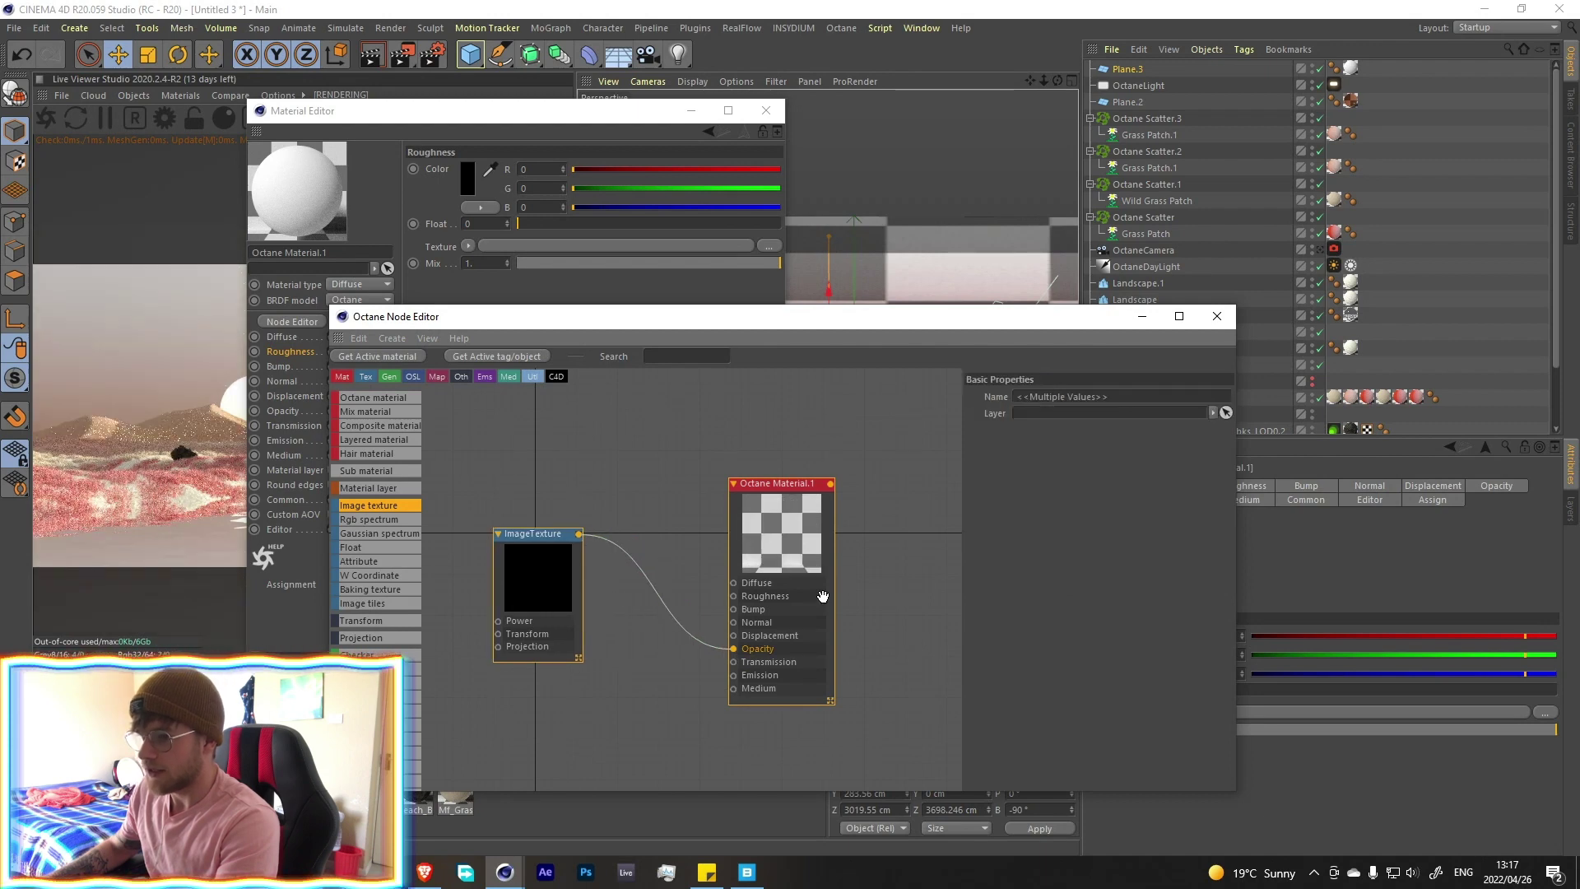
# Add a texture emission to the material and feed the star image texture into its Texture input
pyautogui.click(878, 469)
pyautogui.click(1020, 405)
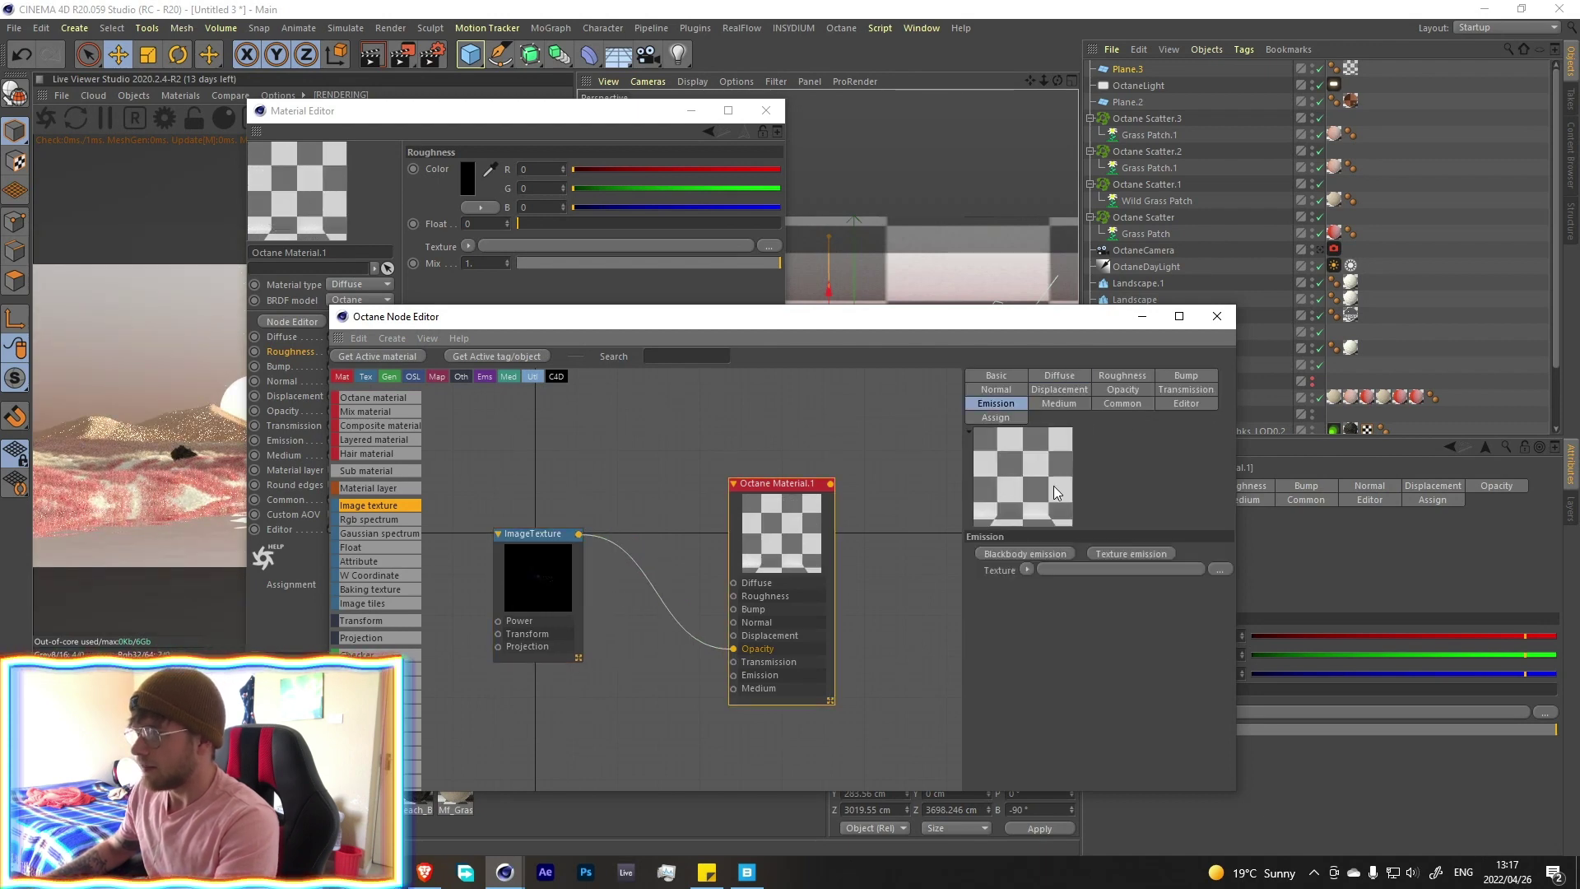
pyautogui.click(1129, 554)
pyautogui.moveTo(579, 534); pyautogui.dragTo(611, 691)
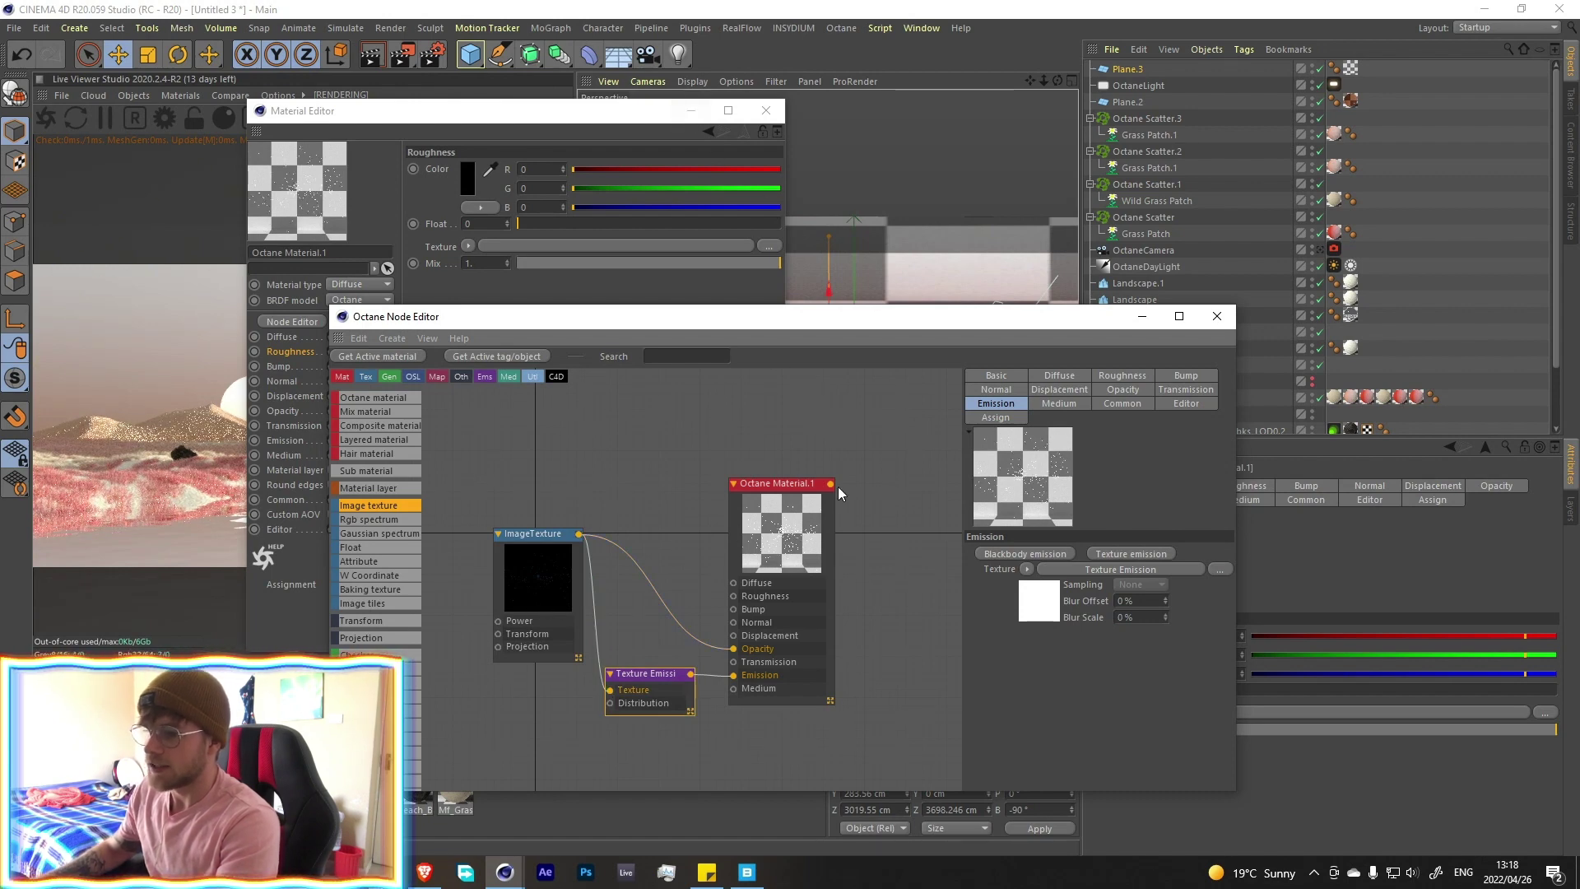
# Enable surface brightness on the texture emission, set its power to about 15.5, and close the material editors
pyautogui.click(765, 110)
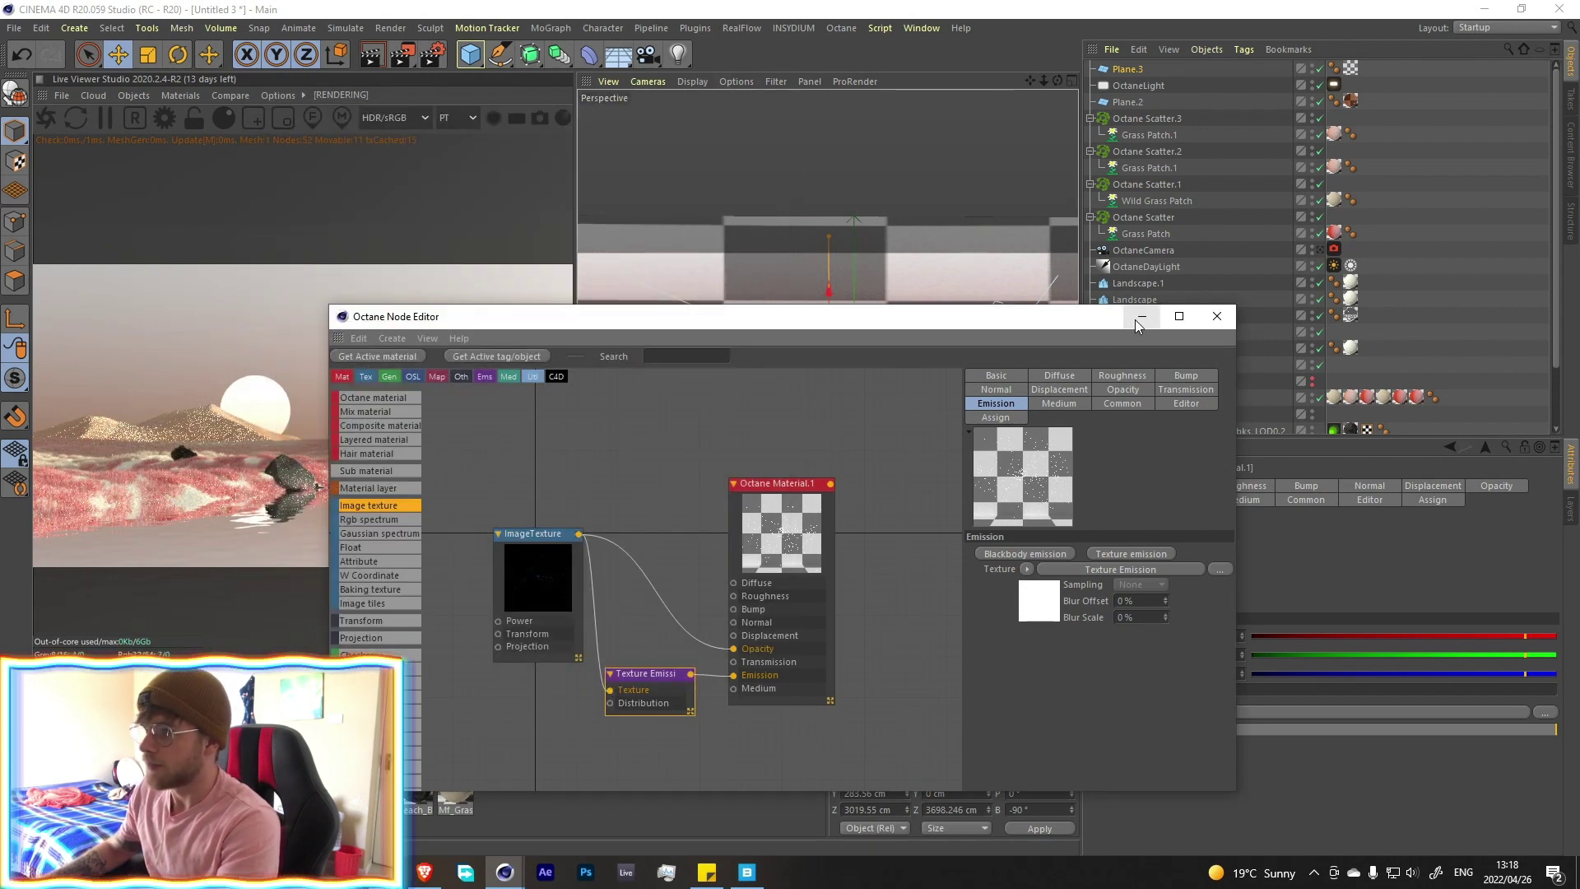
pyautogui.moveTo(771, 317); pyautogui.dragTo(988, 256)
pyautogui.click(1337, 507)
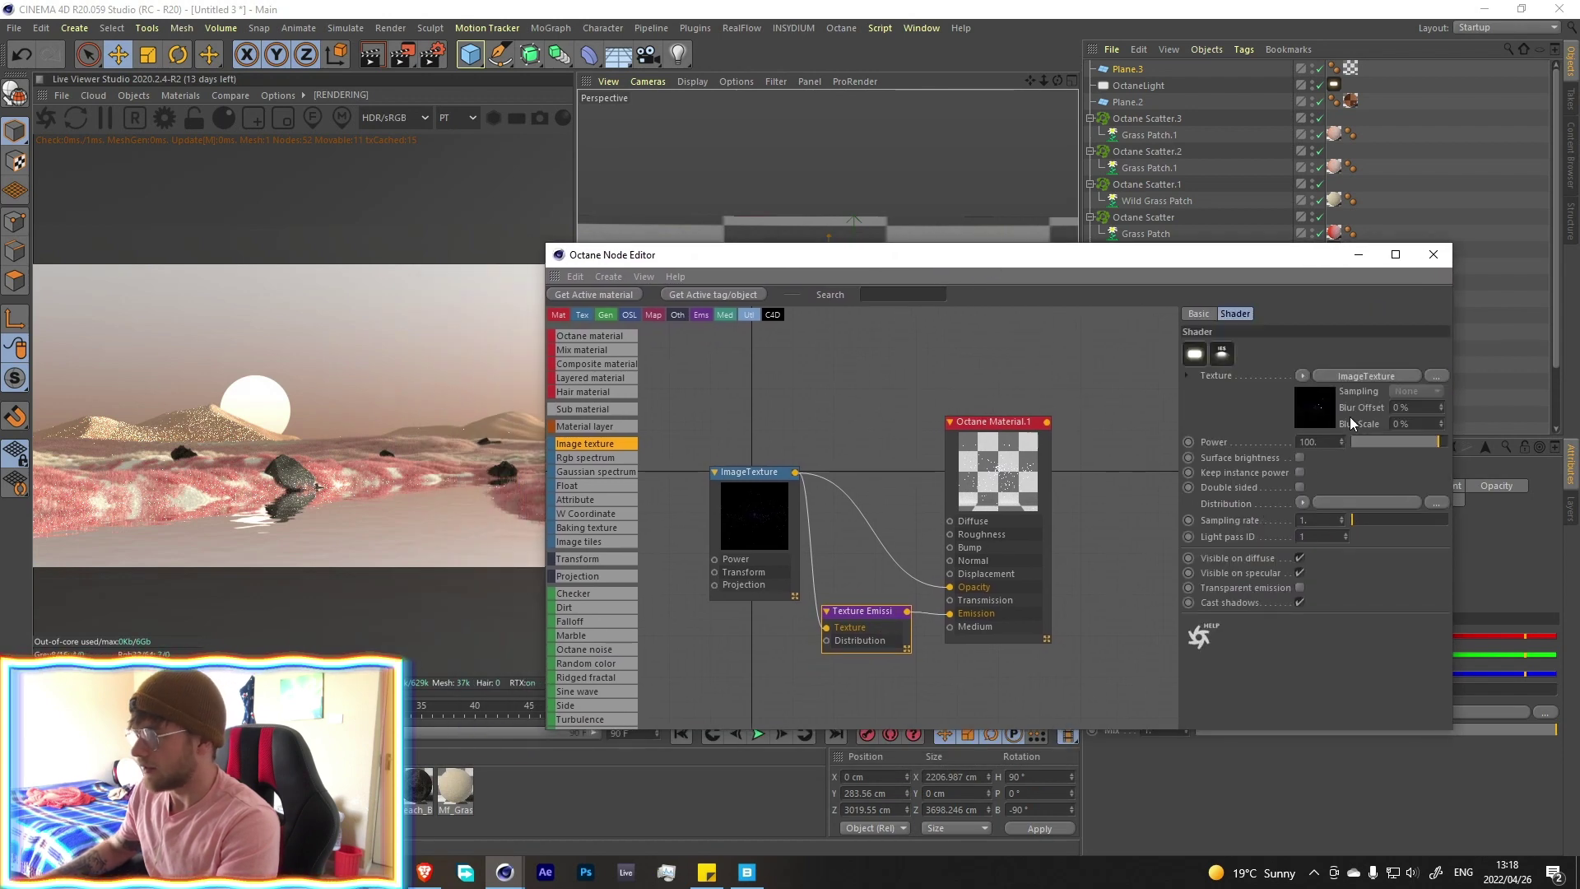
pyautogui.click(1300, 457)
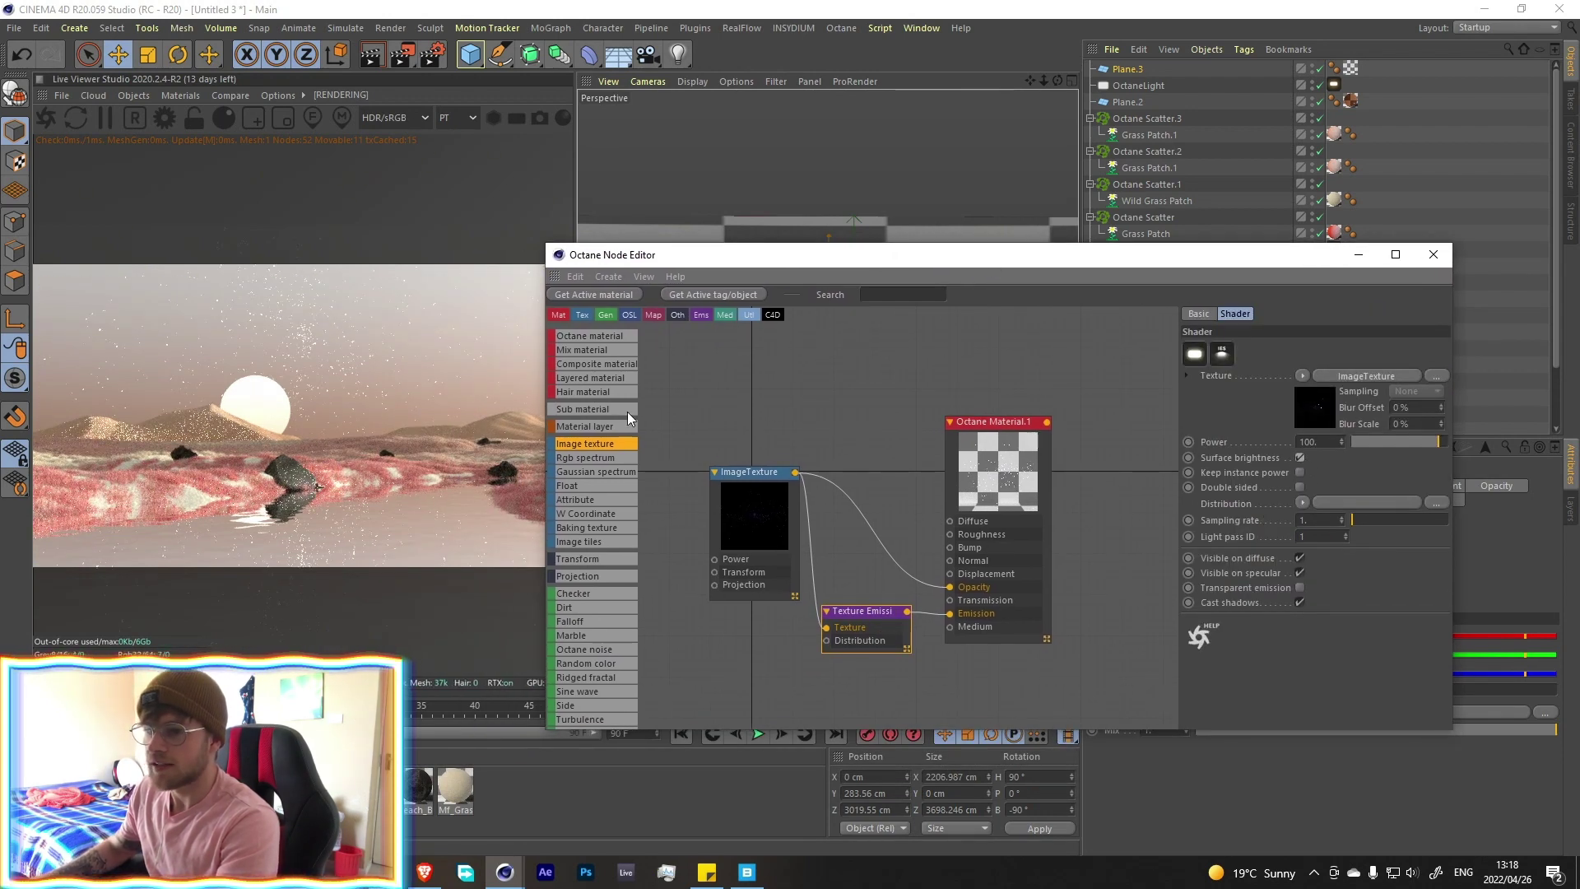
pyautogui.moveTo(1416, 437); pyautogui.dragTo(1405, 442)
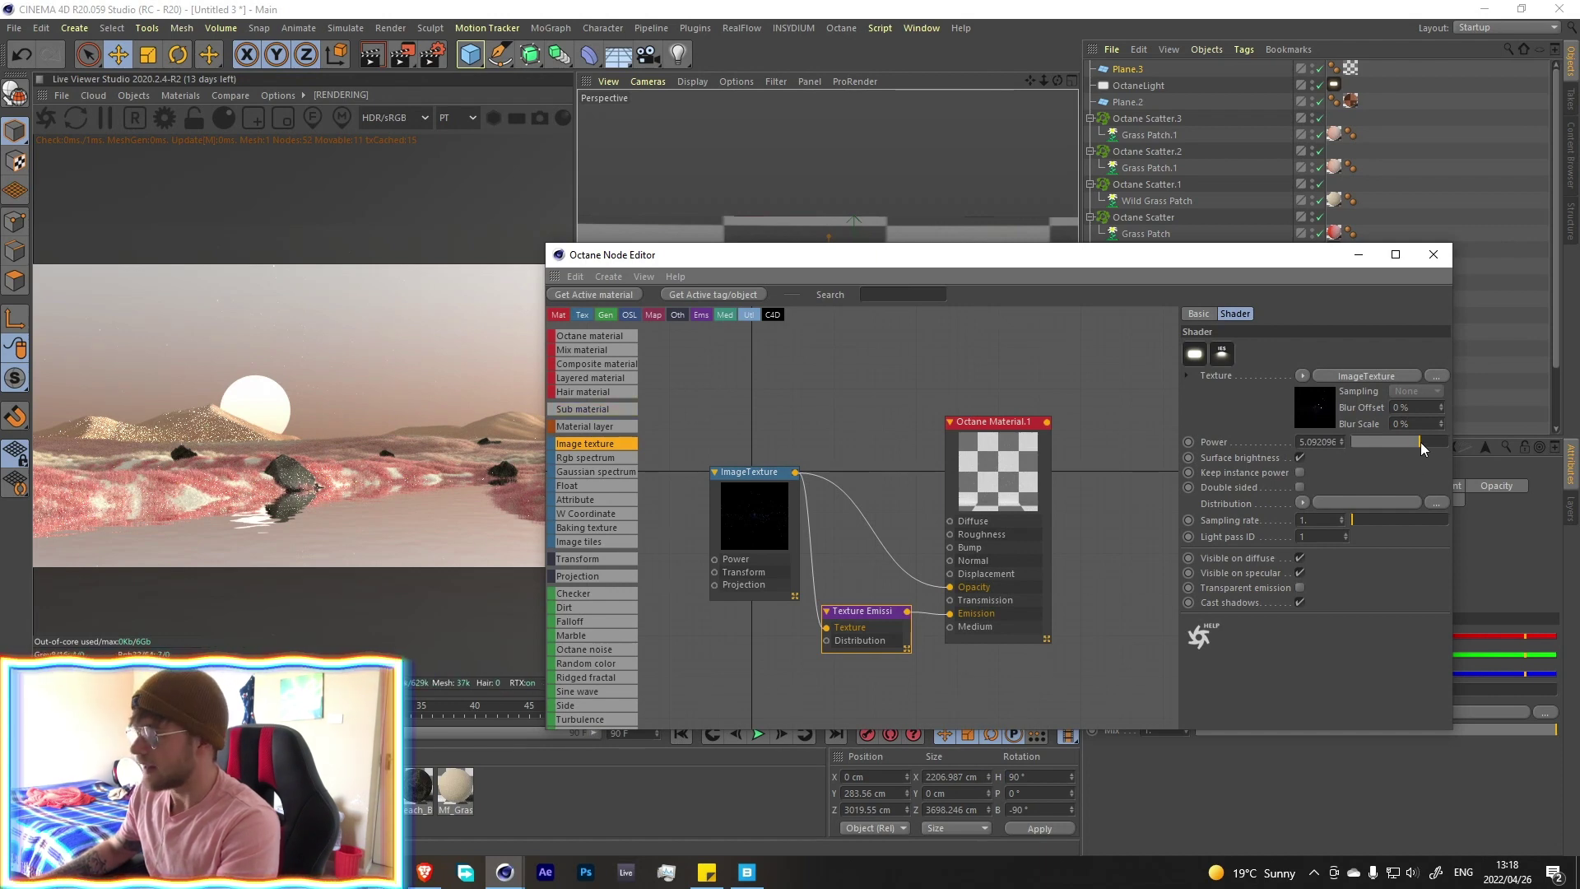
pyautogui.moveTo(1421, 442); pyautogui.dragTo(1422, 443)
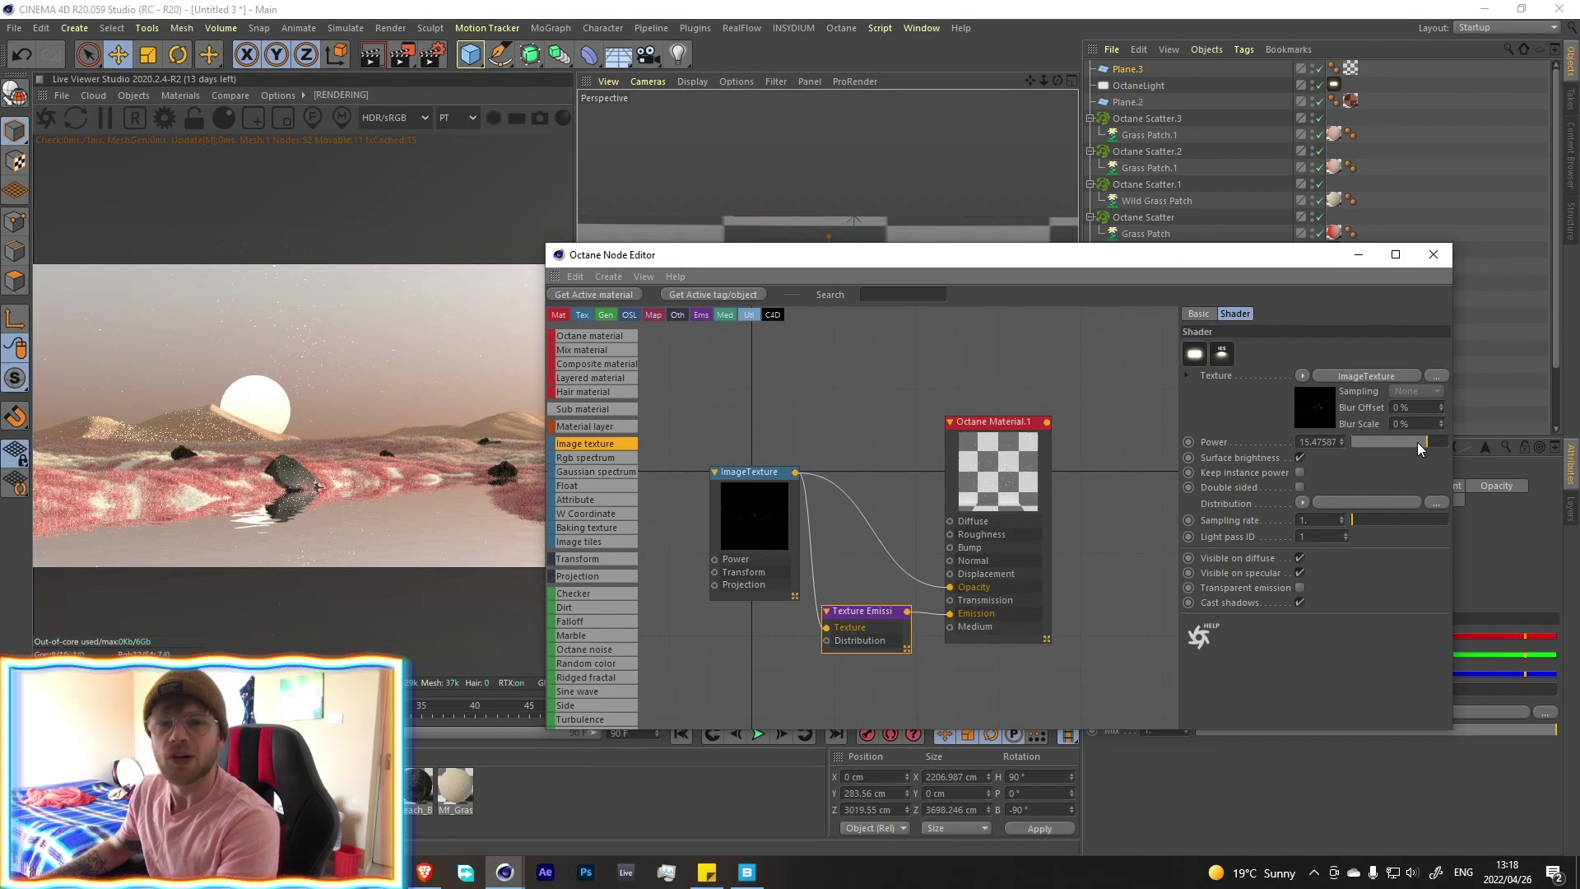
pyautogui.click(1434, 256)
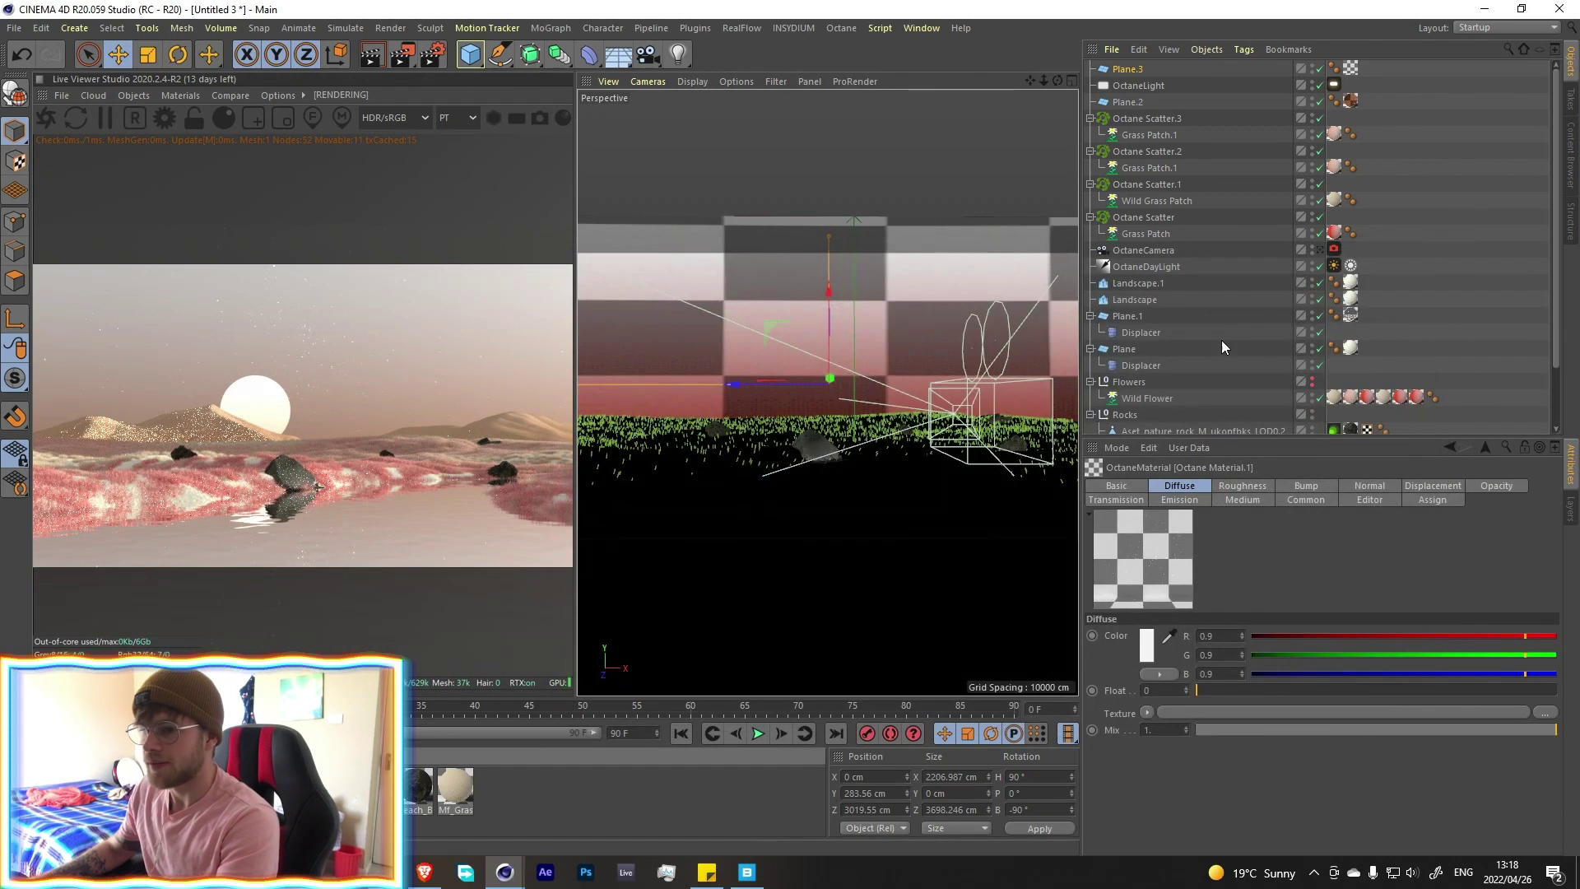
# Look through the OctaneCamera and enable the camera imager in its Octane camera tag
pyautogui.click(1315, 250)
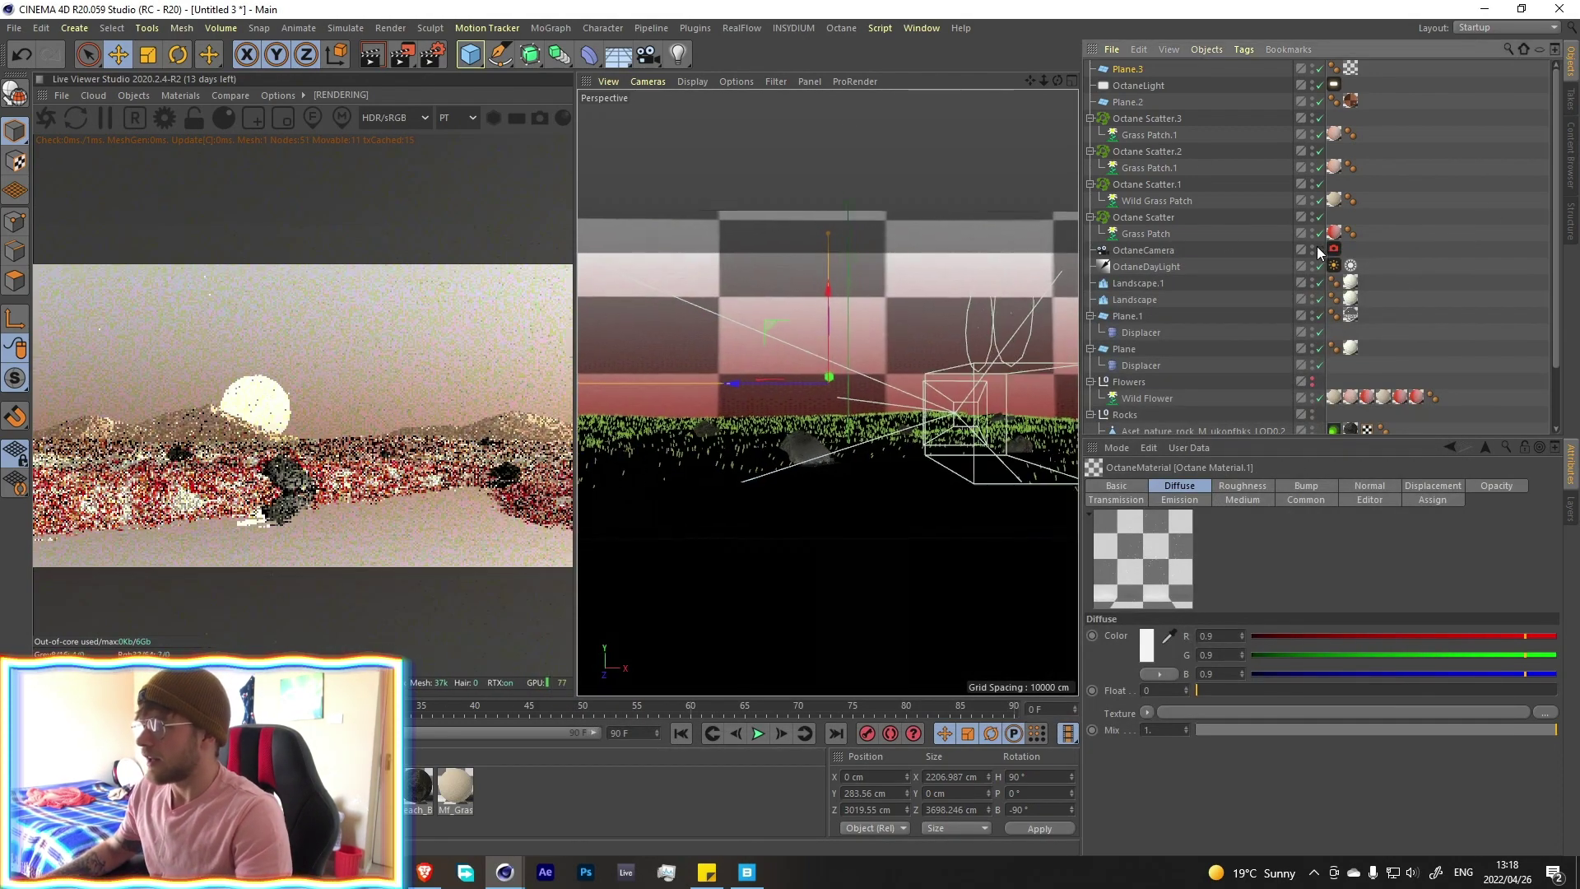
pyautogui.click(1145, 253)
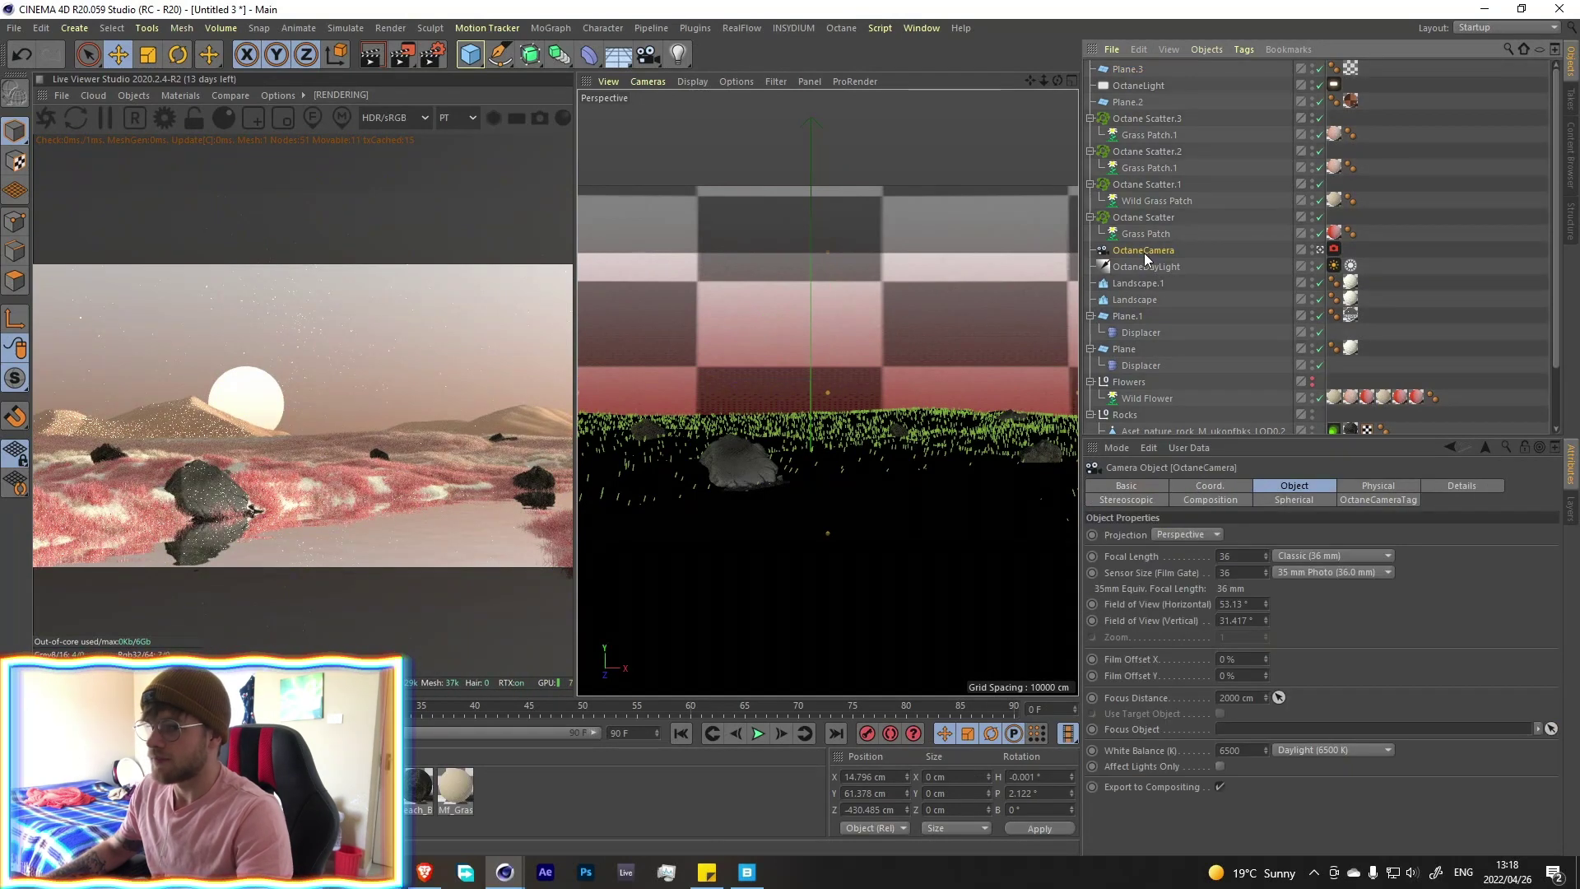
pyautogui.click(1369, 487)
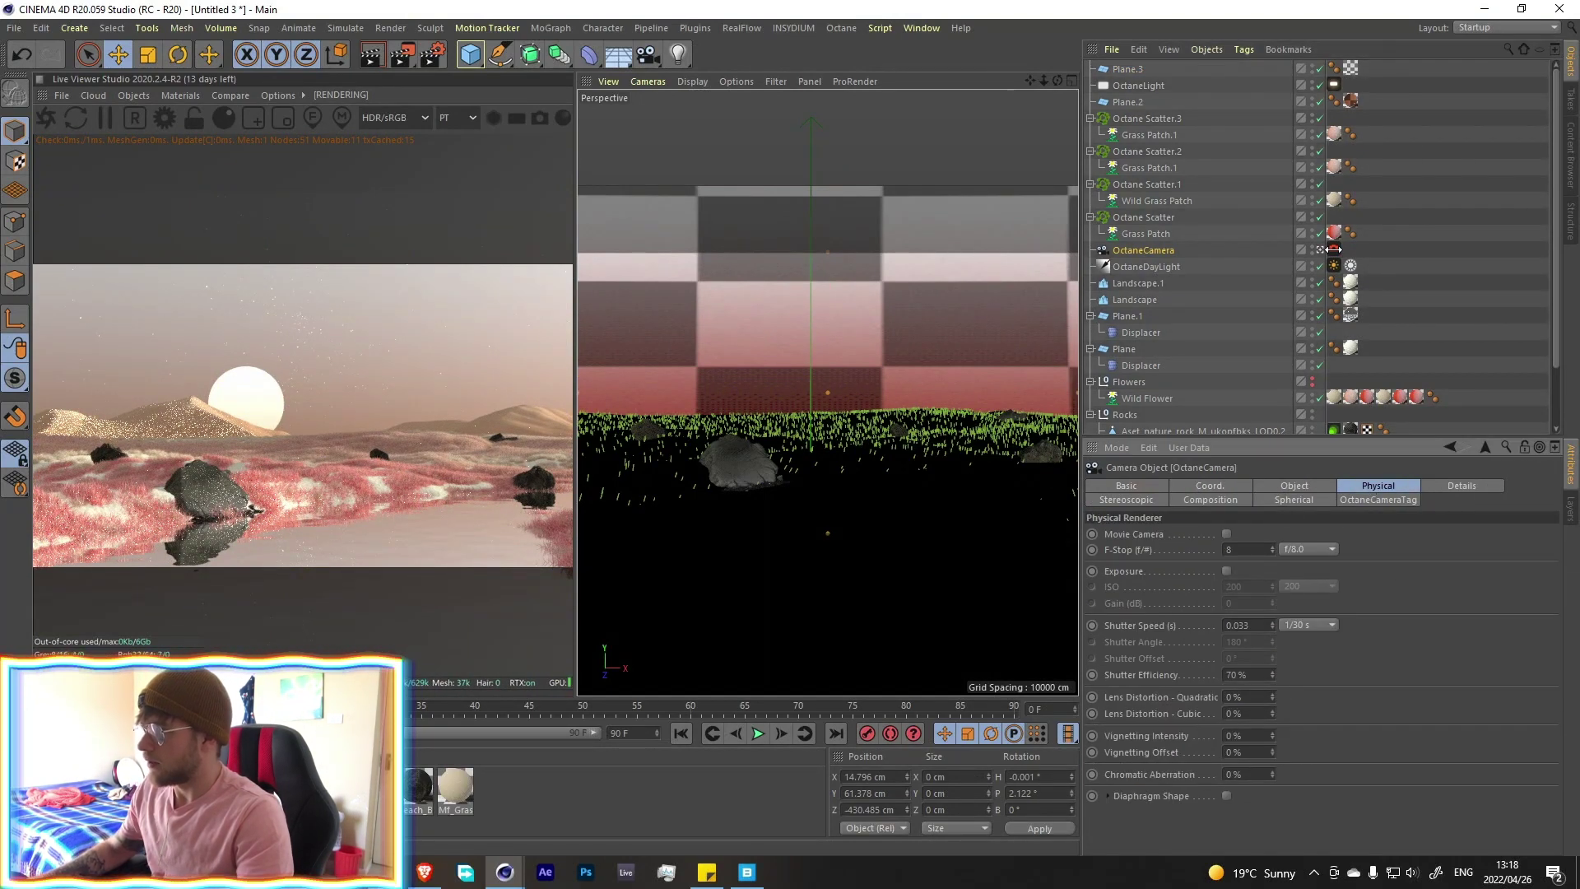
pyautogui.click(1334, 249)
pyautogui.click(1207, 536)
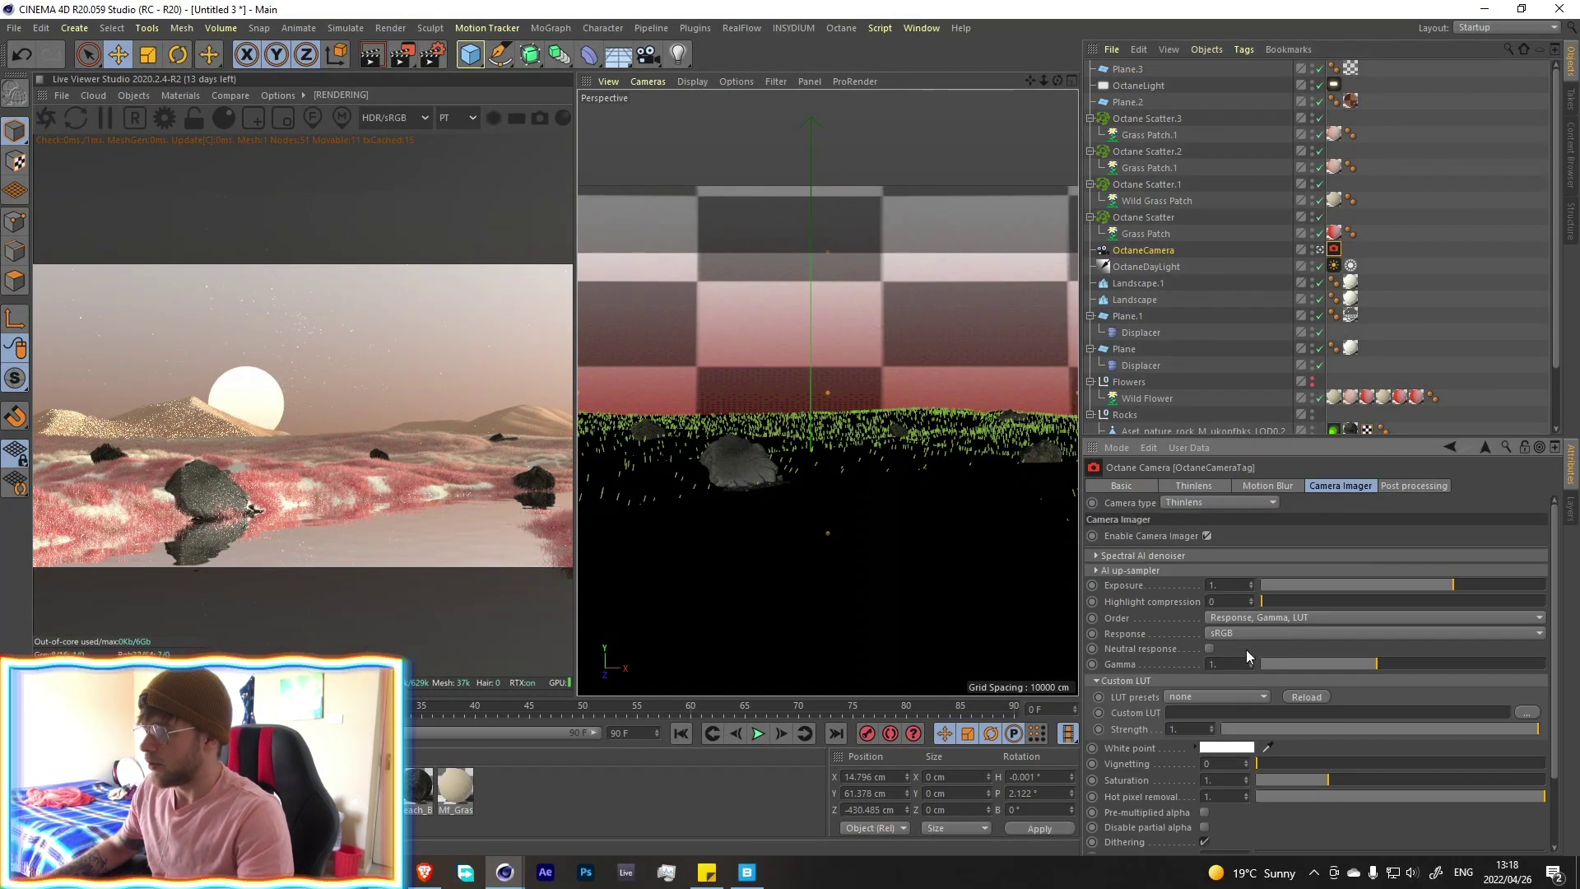
# Apply the Tweed 71.CUBE LUT preset to the camera with a strength of 0.81
pyautogui.click(1217, 697)
pyautogui.click(1207, 657)
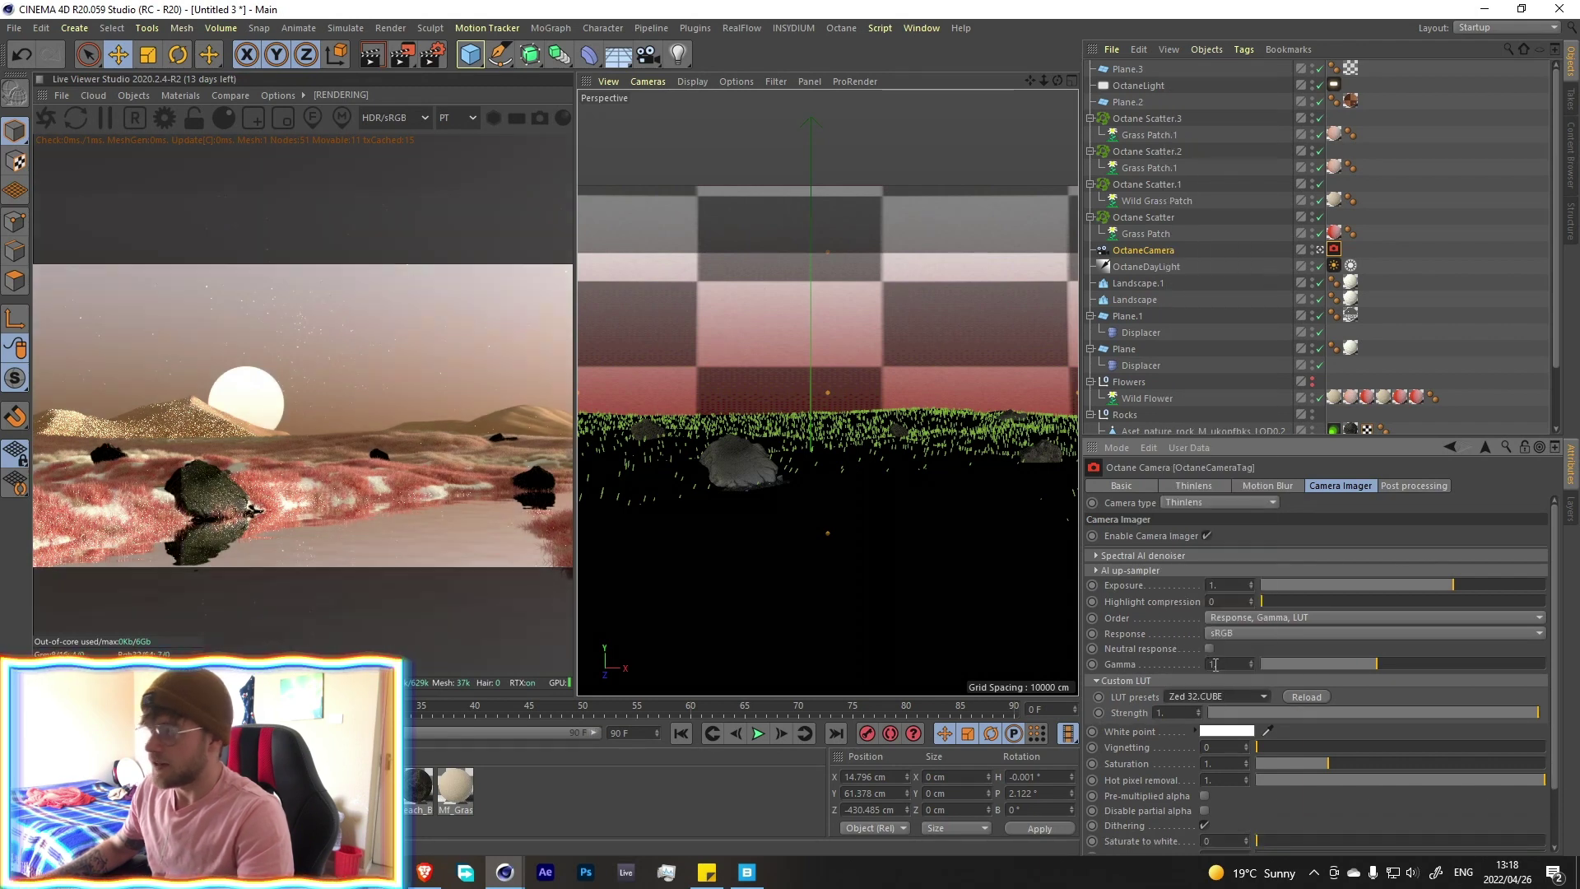
pyautogui.press('Up')
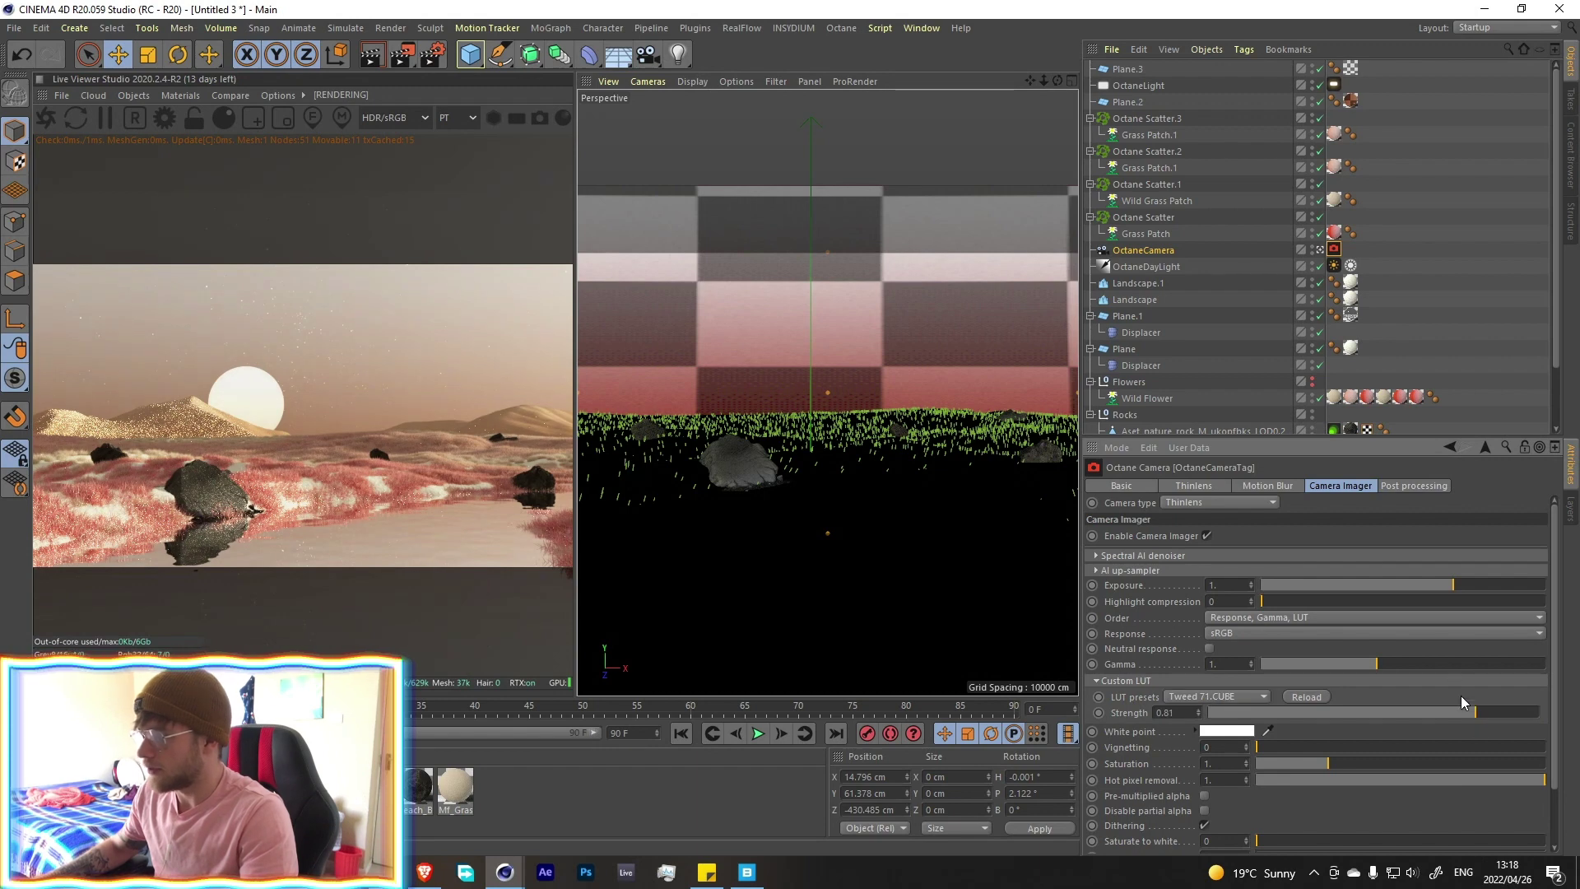
# Enable camera post processing with bloom power about 117.4 and cutoff about 0.36, and lower the imager's hot pixel removal to about 0.32
pyautogui.click(1414, 485)
pyautogui.click(1143, 536)
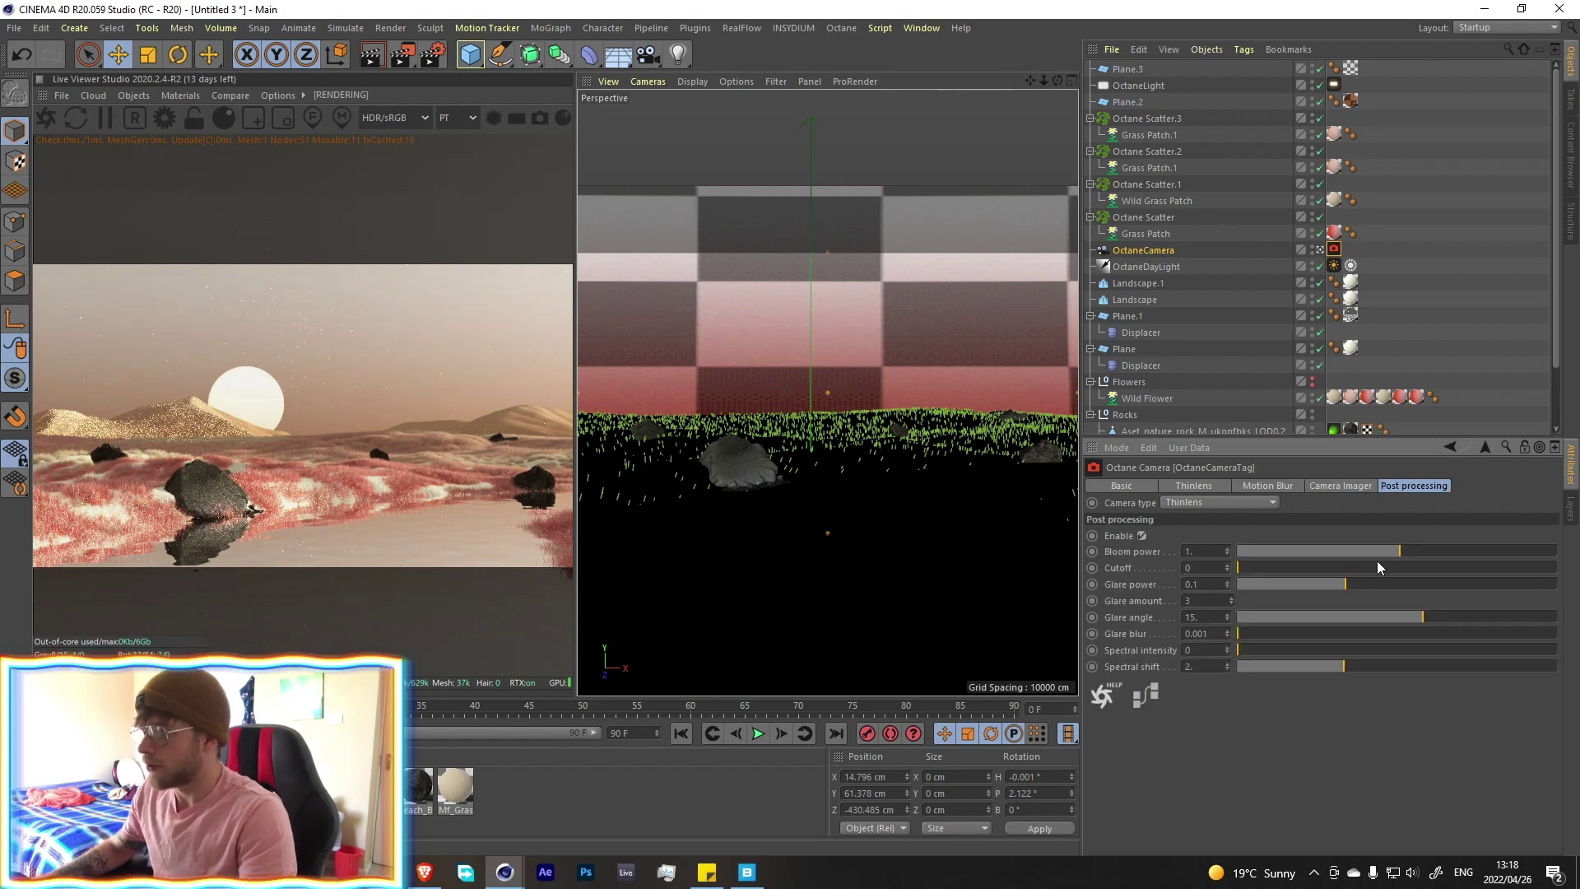
pyautogui.moveTo(1464, 550); pyautogui.dragTo(1506, 548)
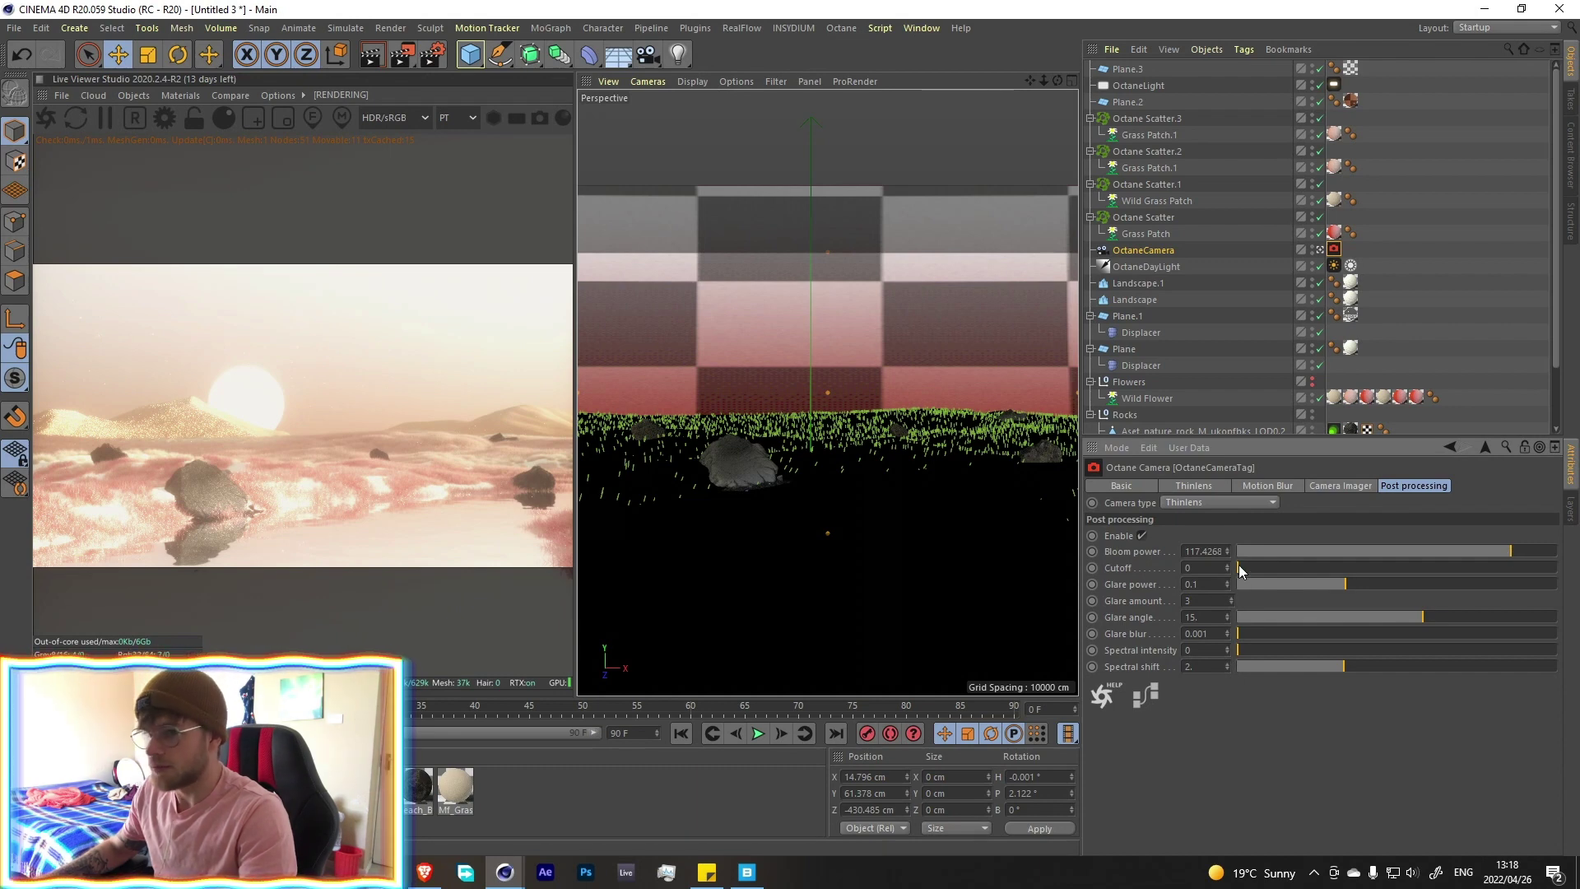
pyautogui.moveTo(1239, 567); pyautogui.dragTo(1250, 567)
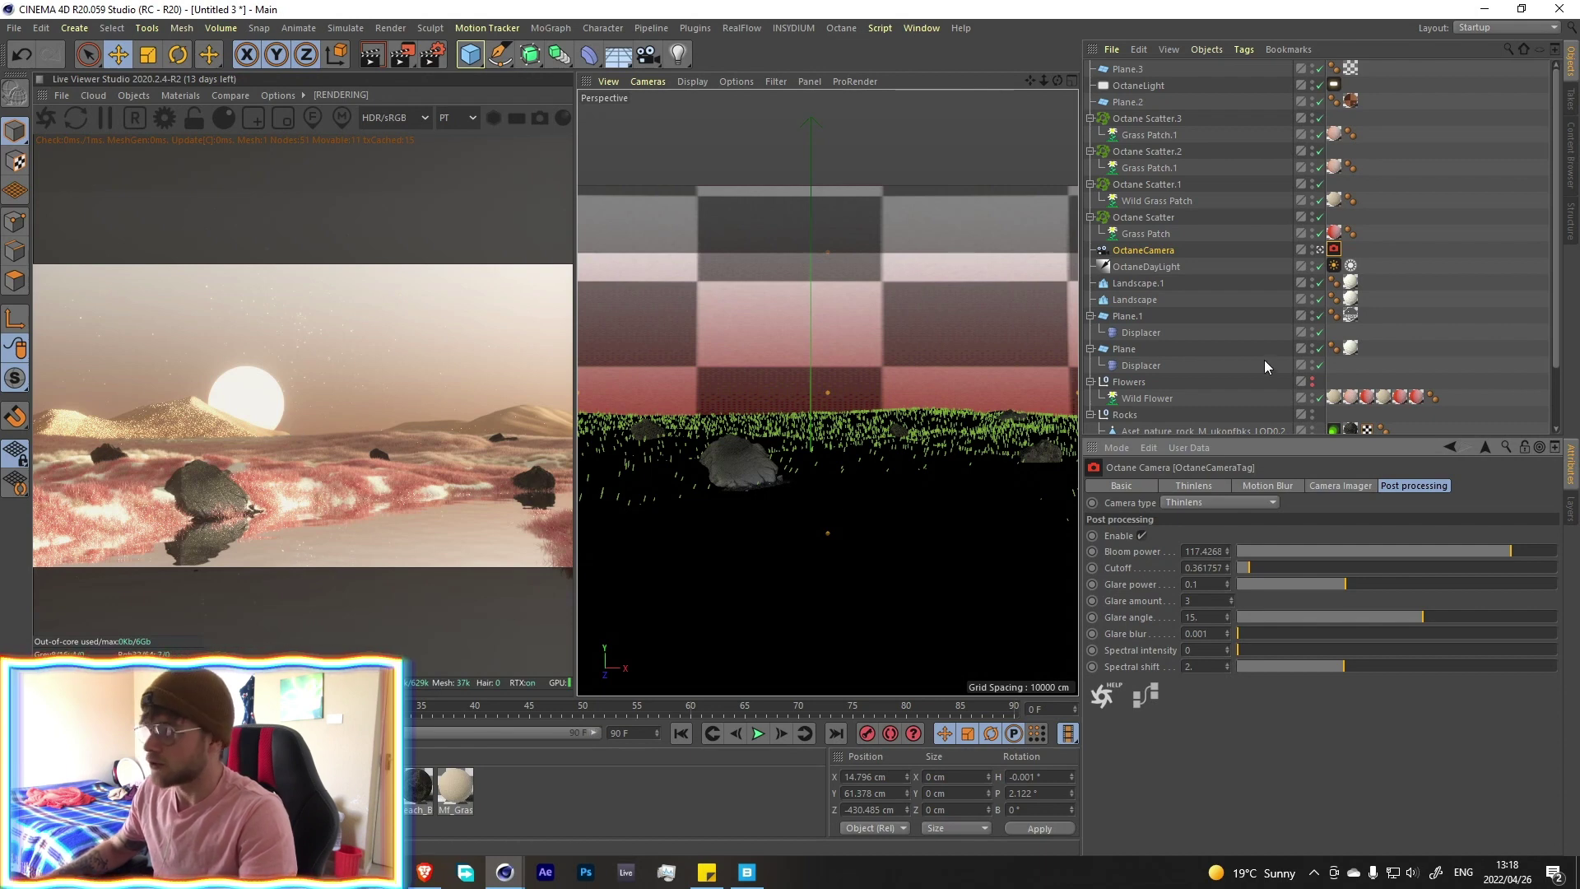
pyautogui.click(1341, 486)
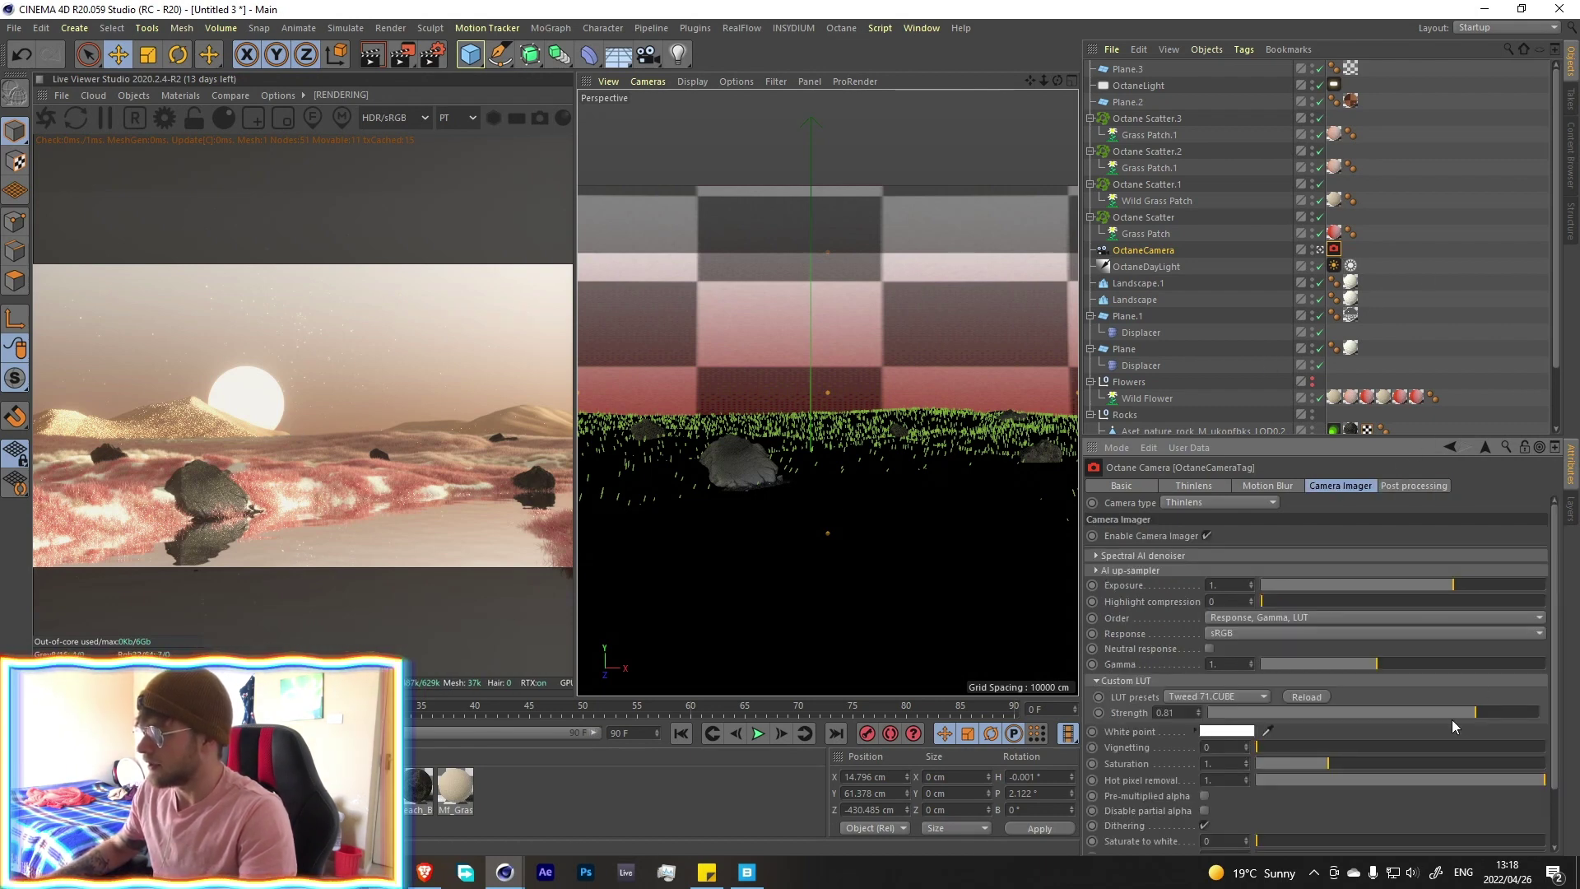
pyautogui.moveTo(1509, 778); pyautogui.dragTo(1350, 773)
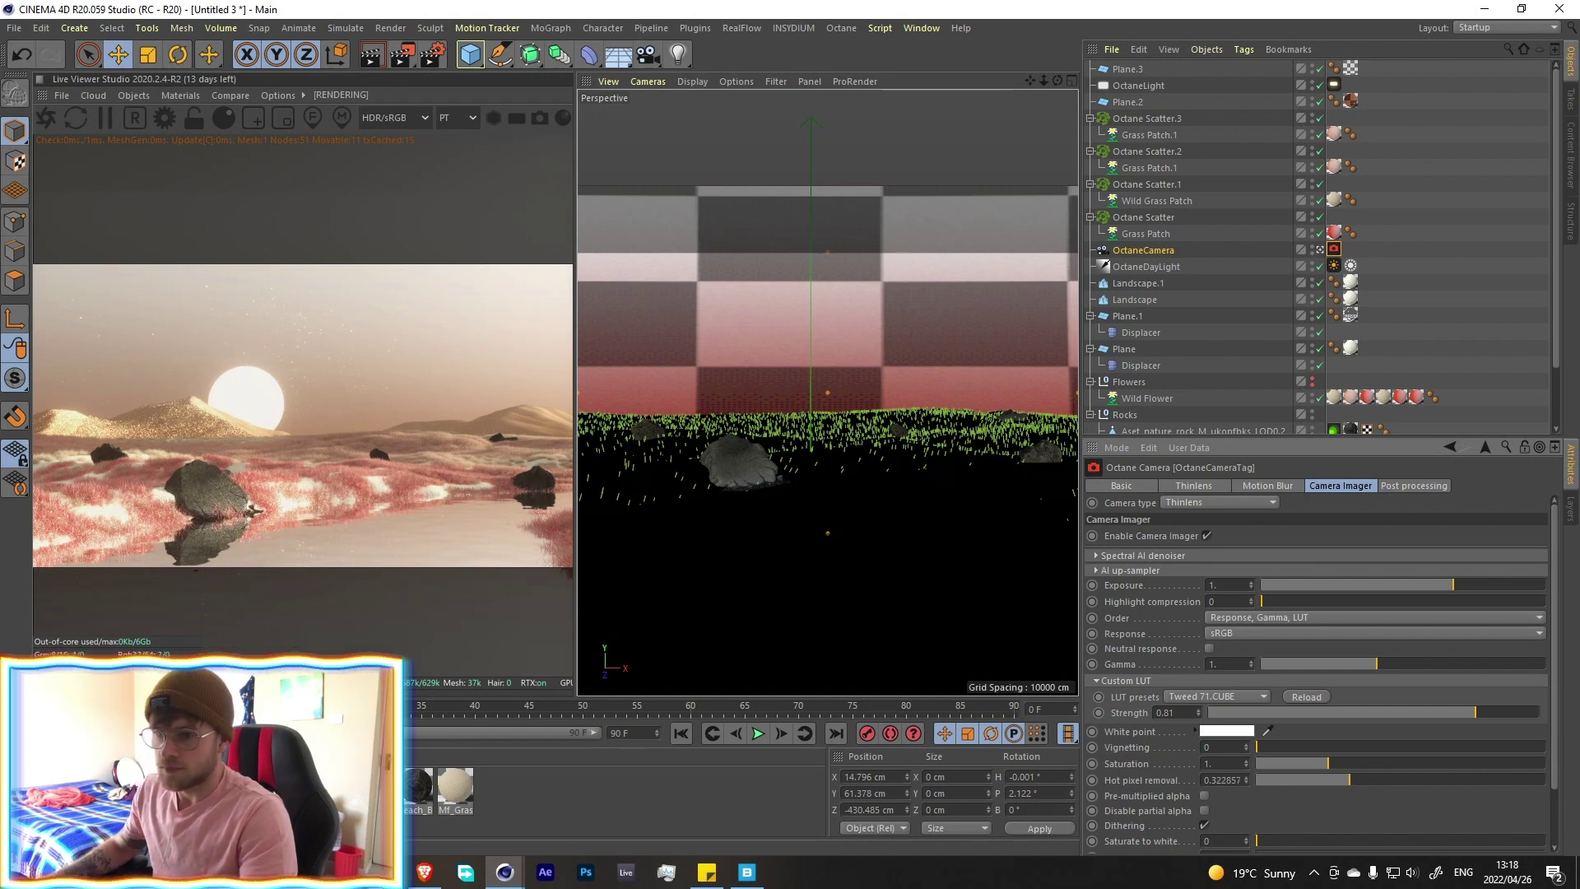
# Clear the ColorCorrection texture from the Rippled_Sand material's roughness, set the roughness float to 1, and close the material editor
pyautogui.doubleClick(305, 786)
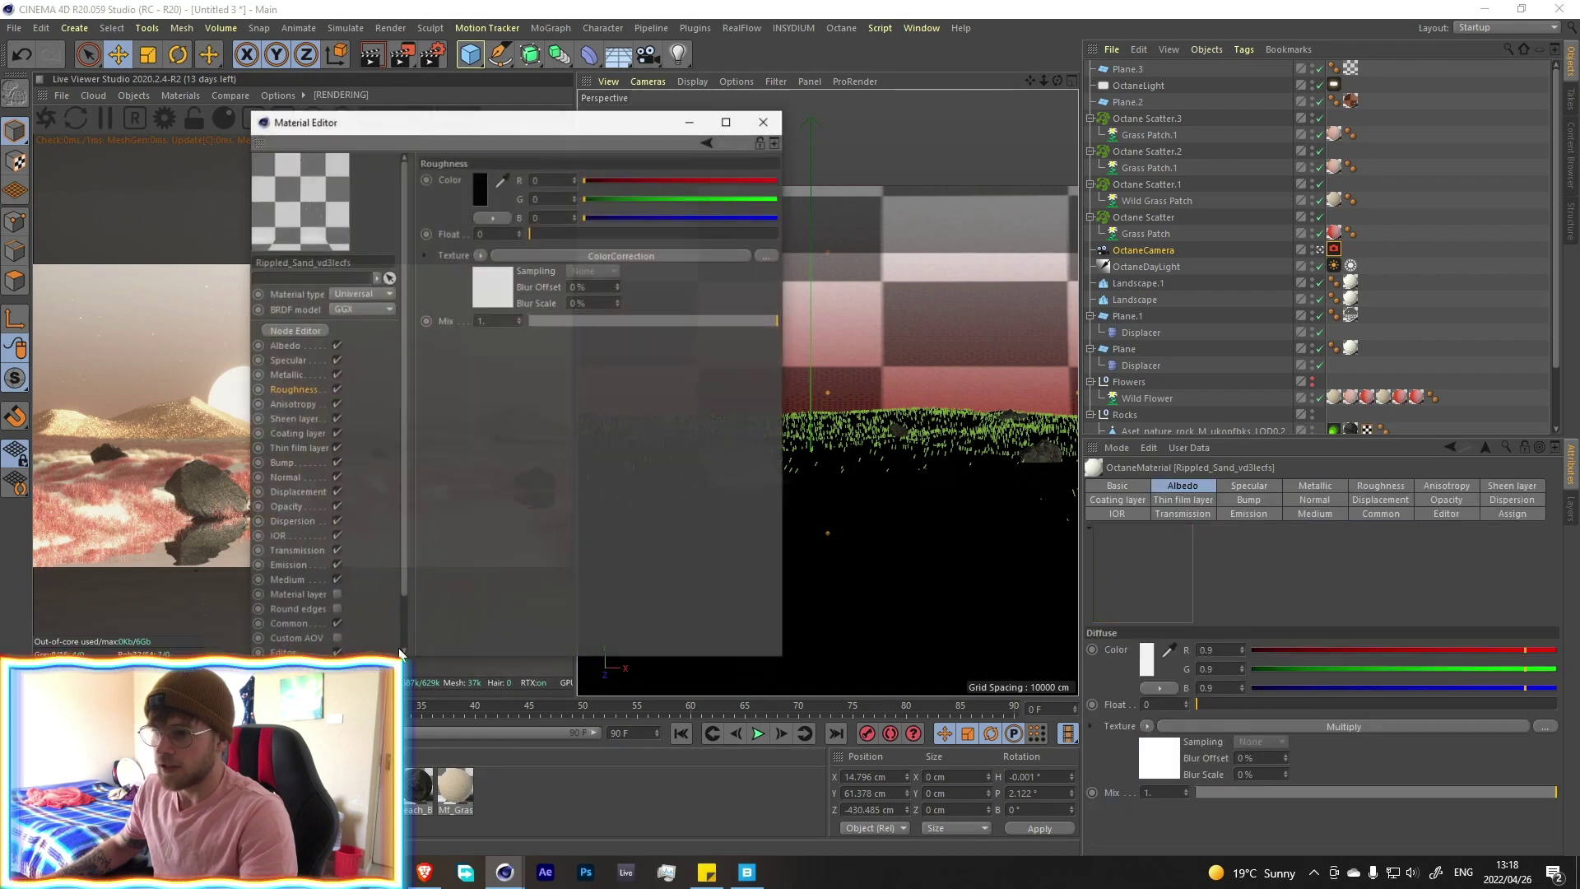
pyautogui.click(556, 246)
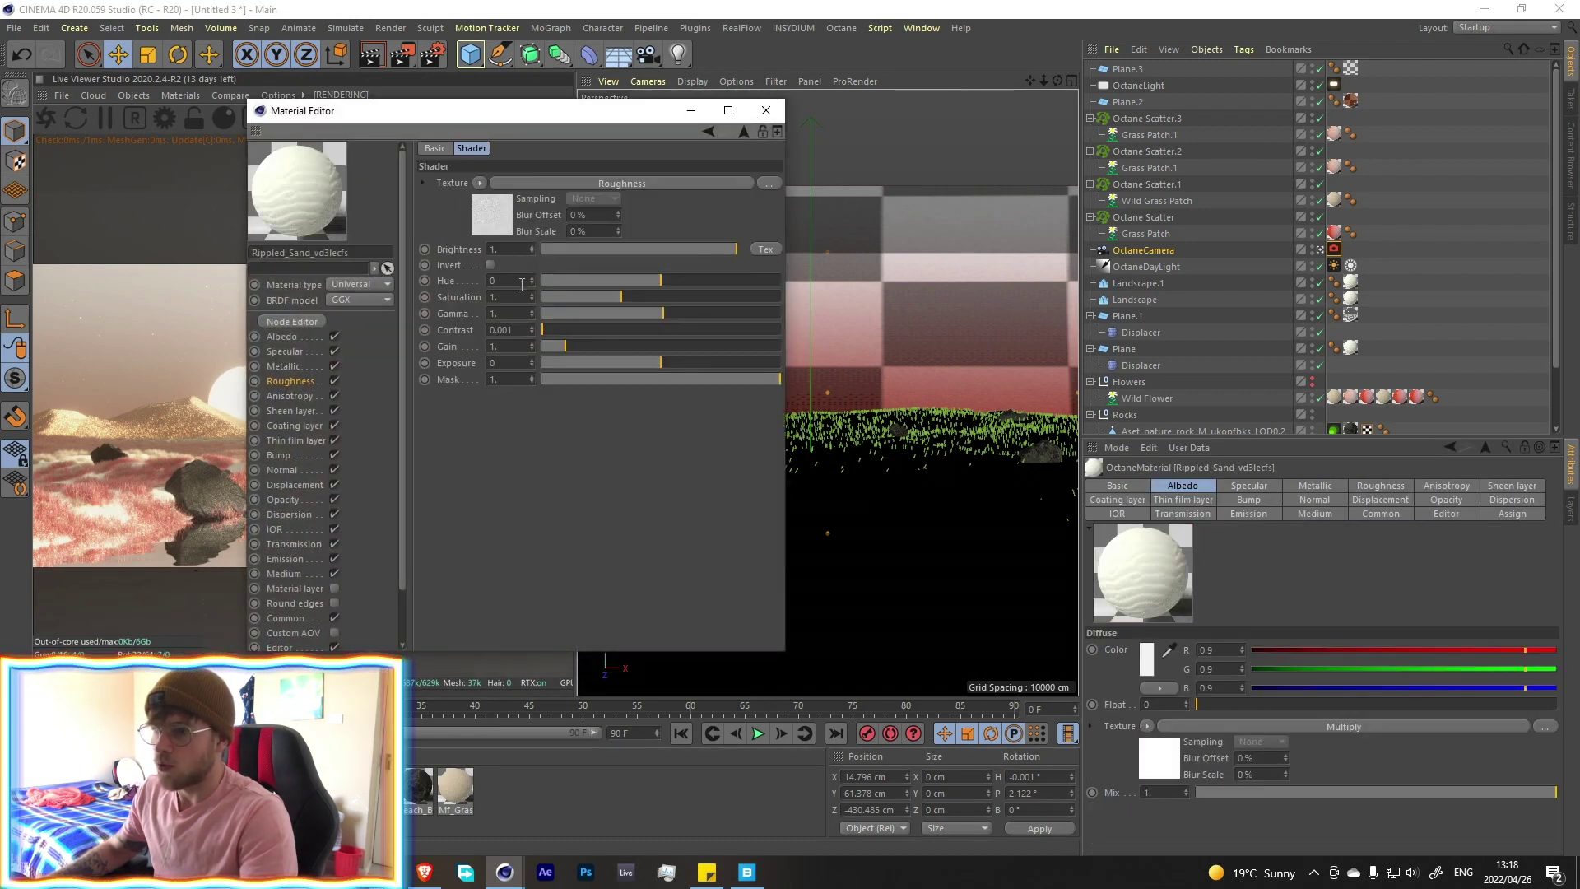
pyautogui.click(712, 182)
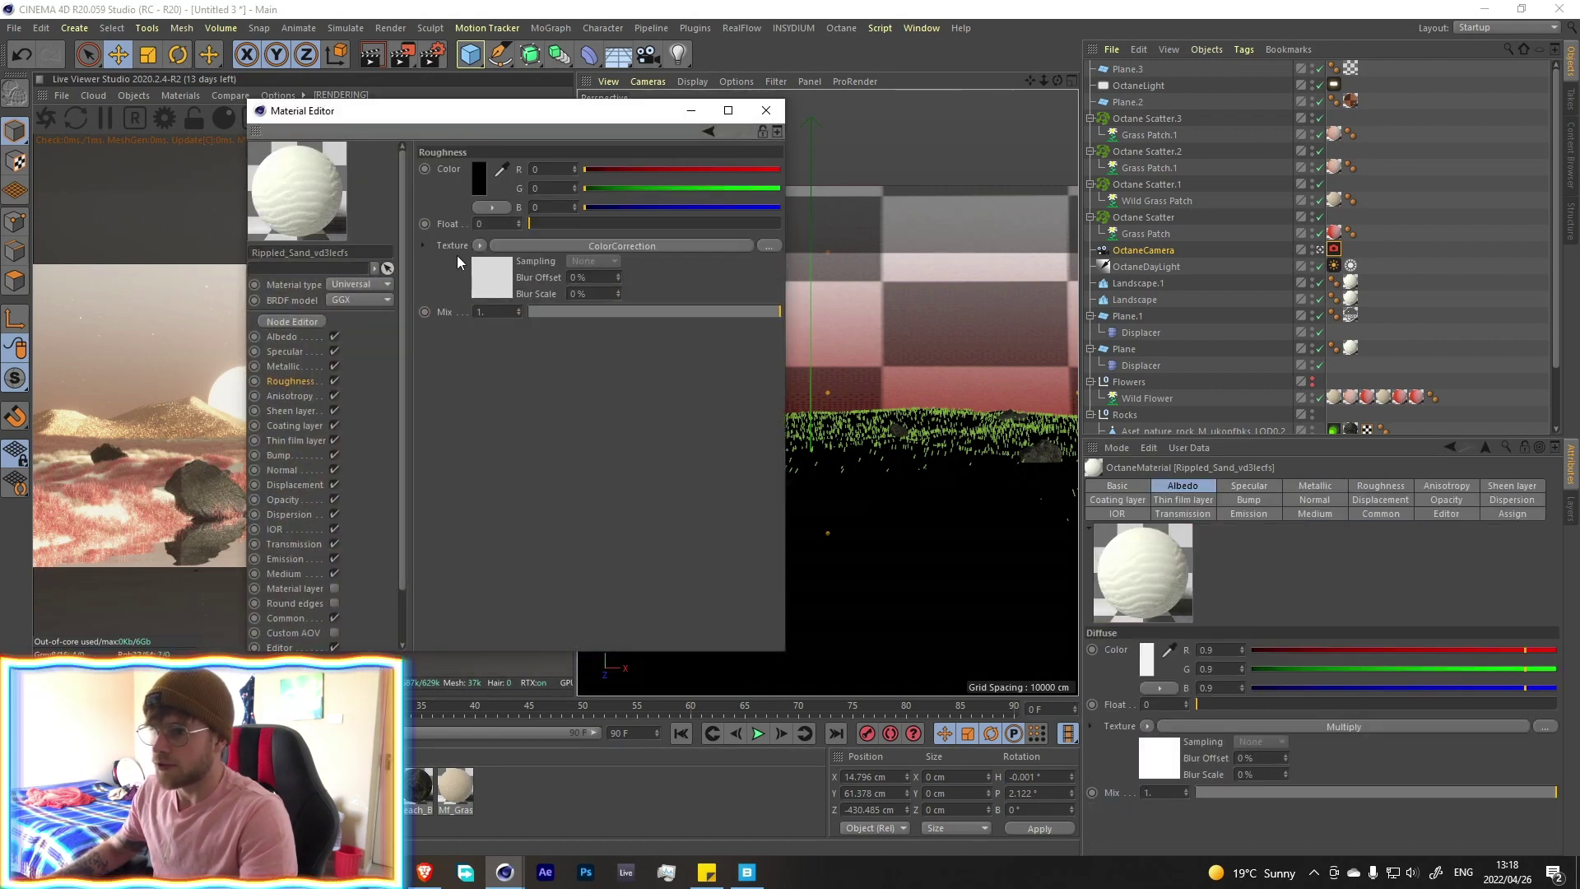
pyautogui.click(479, 245)
pyautogui.click(497, 257)
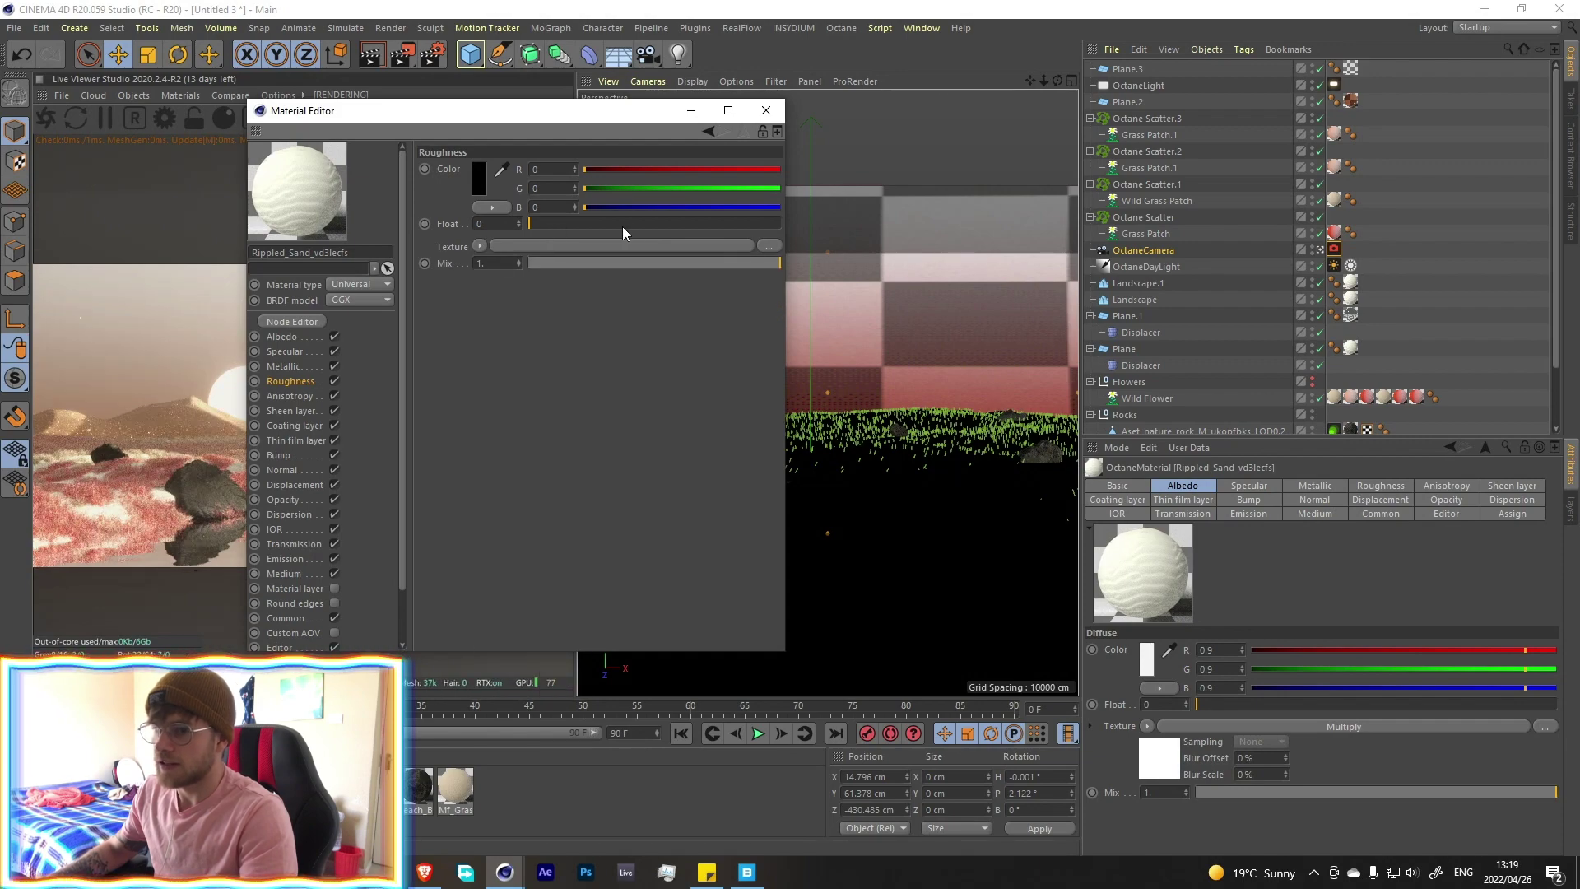
pyautogui.moveTo(622, 224); pyautogui.dragTo(635, 223)
pyautogui.moveTo(451, 115); pyautogui.dragTo(888, 172)
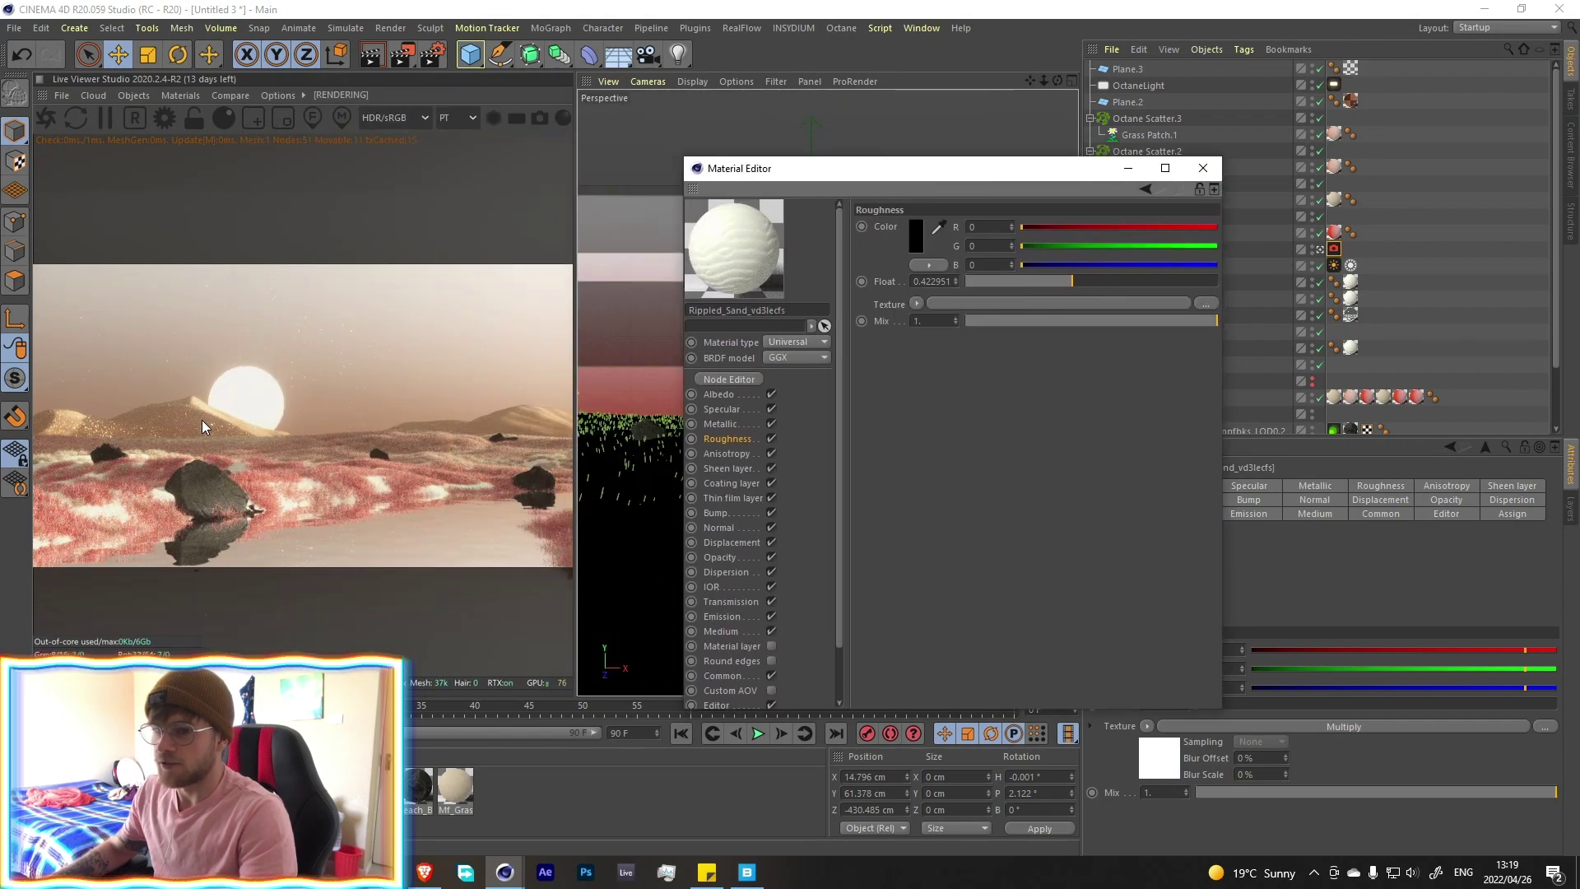
pyautogui.moveTo(1072, 281); pyautogui.dragTo(1298, 283)
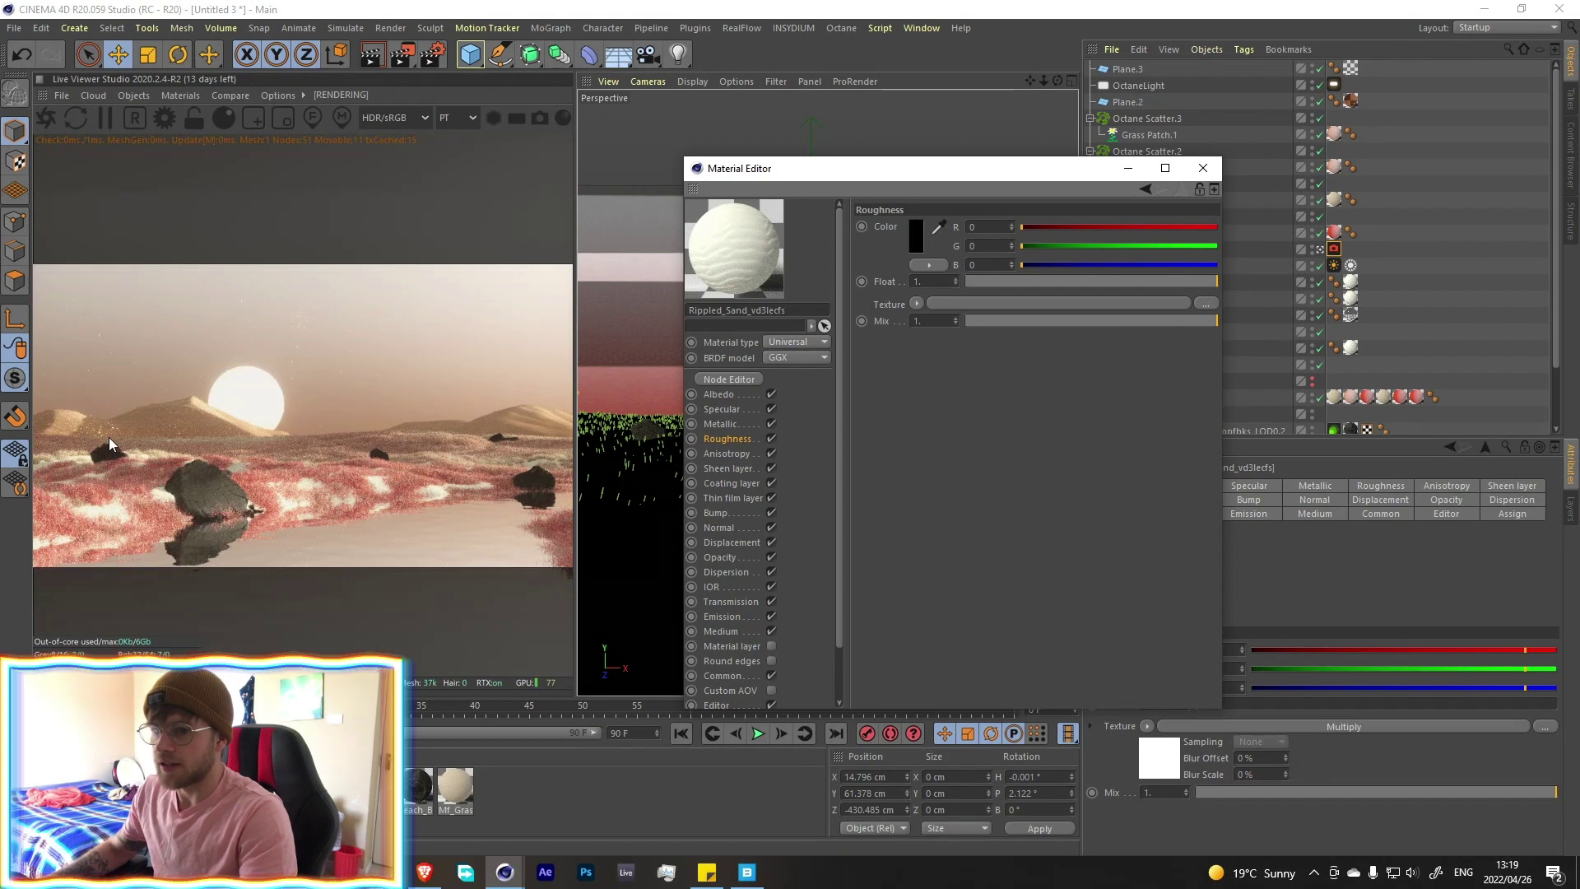
pyautogui.click(1203, 168)
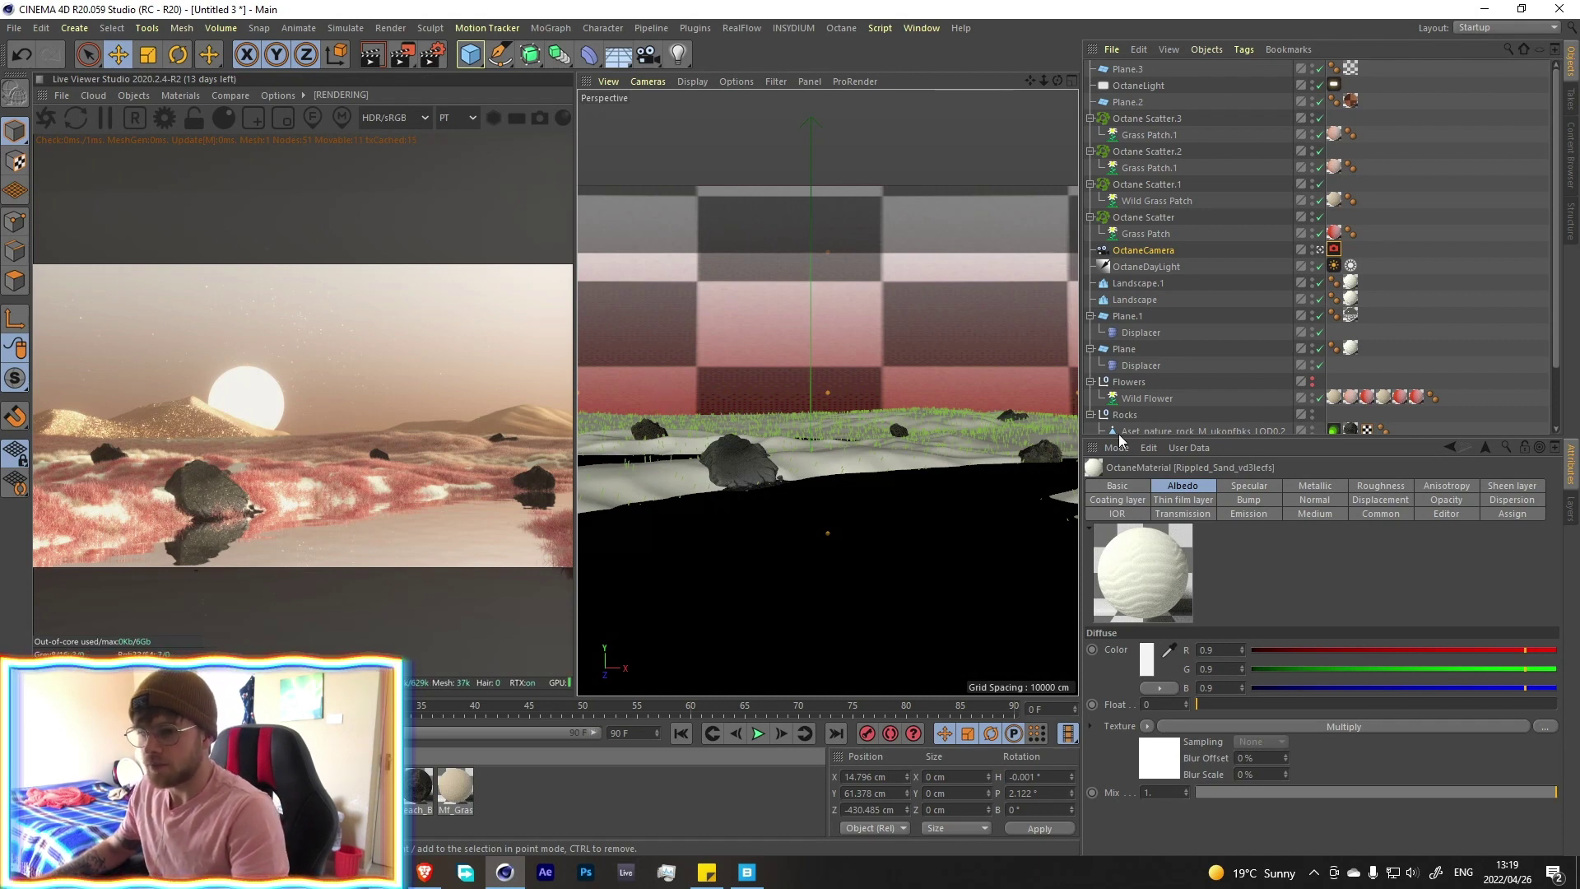
# Duplicate Octane Scatter.3, remove the grass patch from the copy, and place the Wild Flower from the Flowers group under it
pyautogui.click(1131, 121)
pyautogui.keyDown('ctrl'); pyautogui.moveTo(1139, 107); pyautogui.dragTo(1137, 110); pyautogui.keyUp('ctrl')
pyautogui.click(1245, 136)
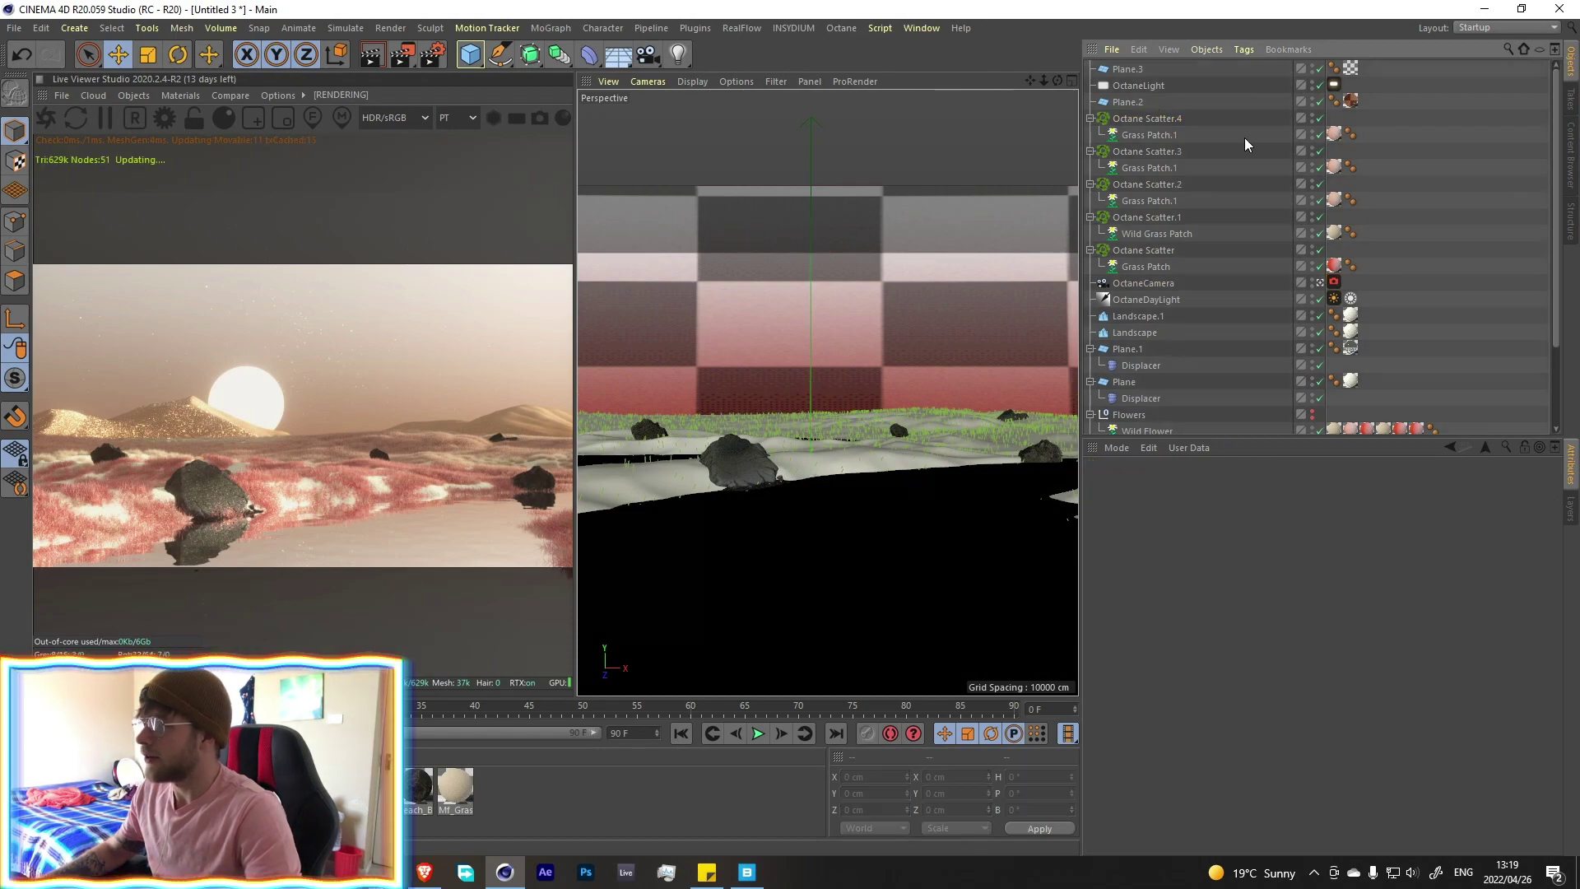
pyautogui.moveTo(1244, 137); pyautogui.dragTo(1233, 151)
pyautogui.scroll(-3, 1443, 223)
pyautogui.click(1444, 222)
pyautogui.moveTo(1148, 327); pyautogui.dragTo(1141, 327)
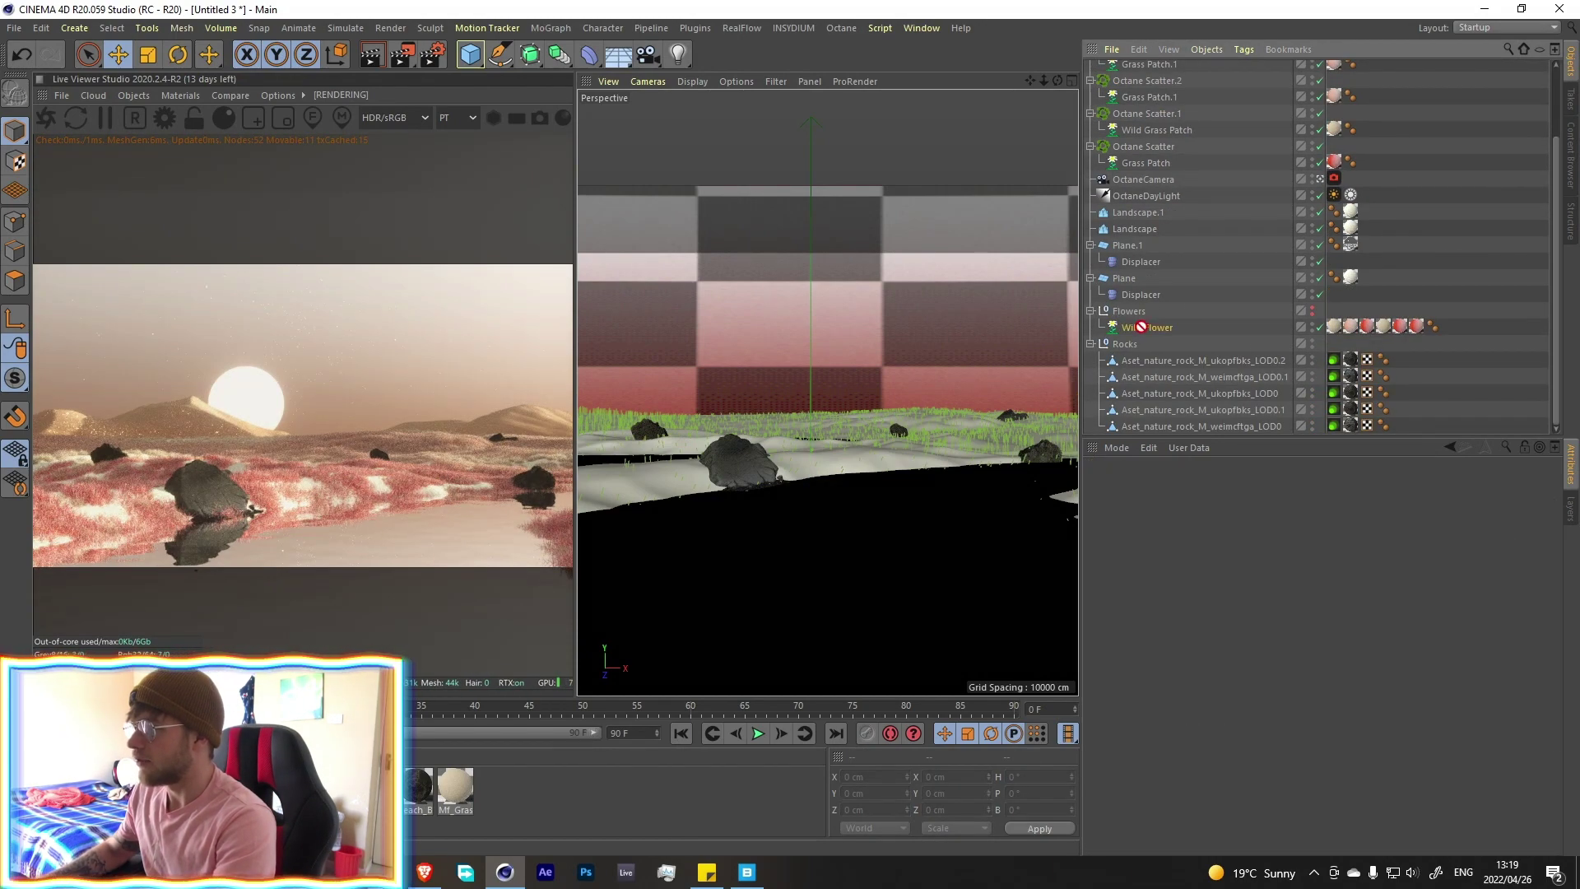
pyautogui.moveTo(1146, 61); pyautogui.dragTo(1128, 107)
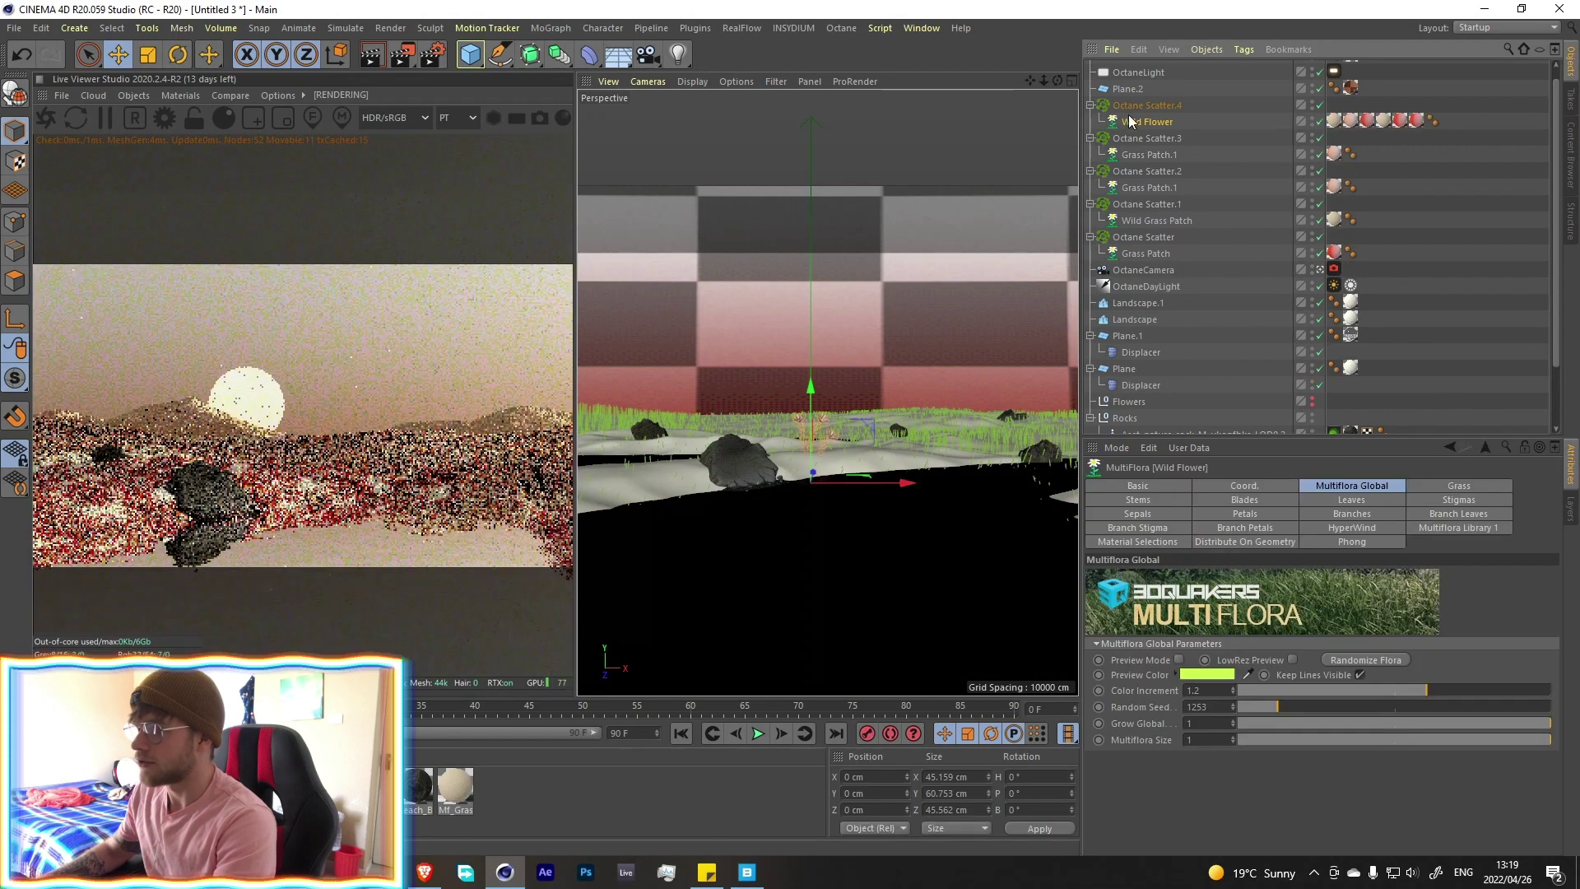
# Set the distribution count of the Wild Flower's Octane Scatter to 500
pyautogui.click(1141, 109)
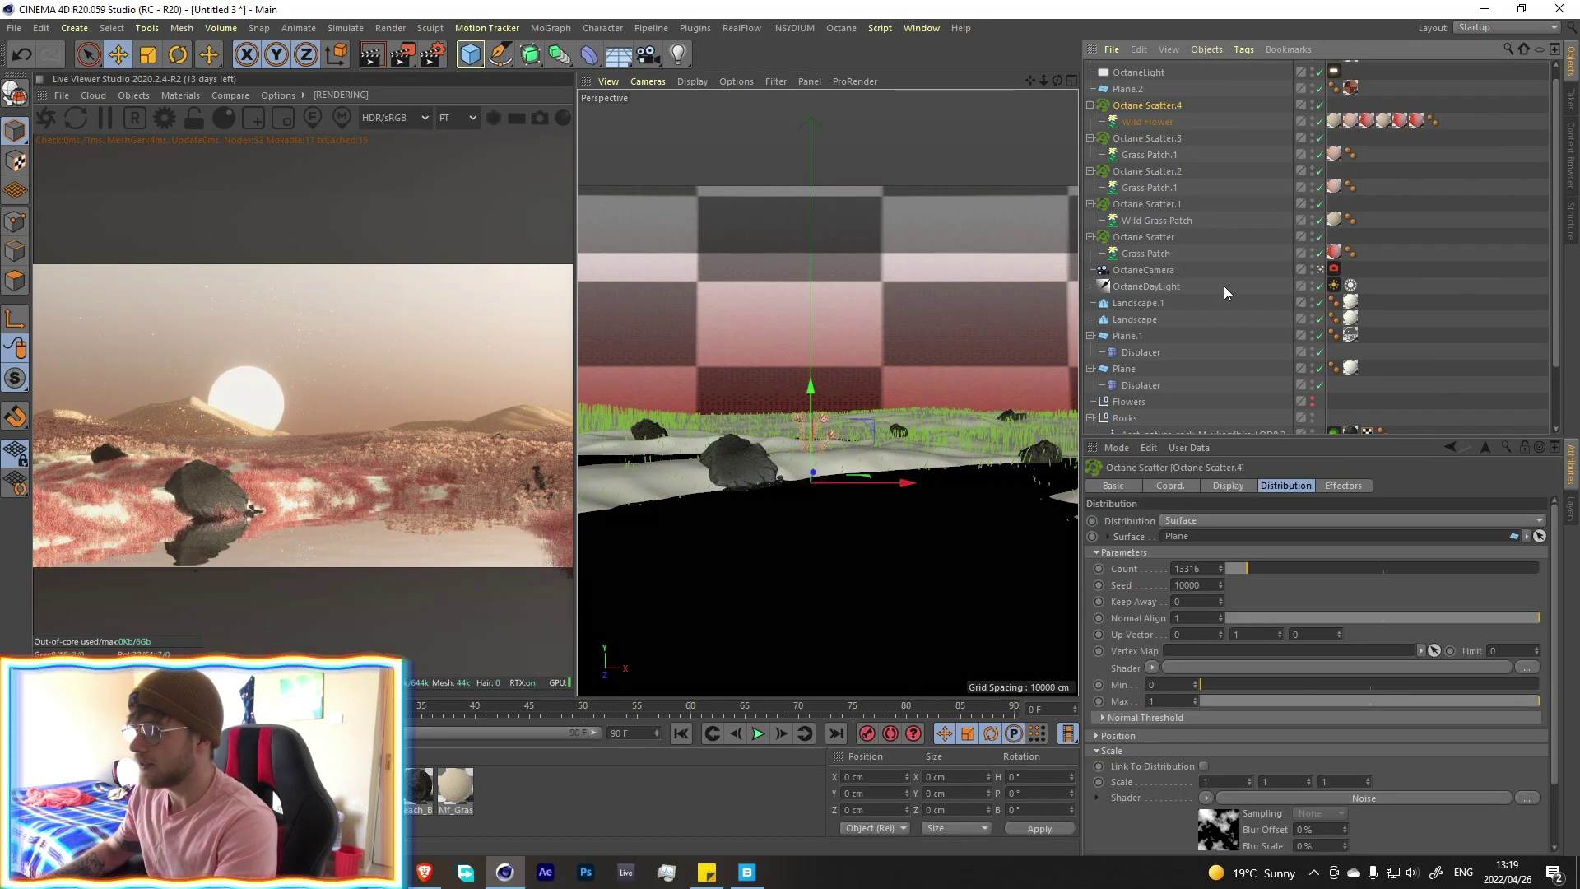
pyautogui.moveTo(1247, 569); pyautogui.dragTo(1160, 573)
pyautogui.write('1')
pyautogui.write('500')
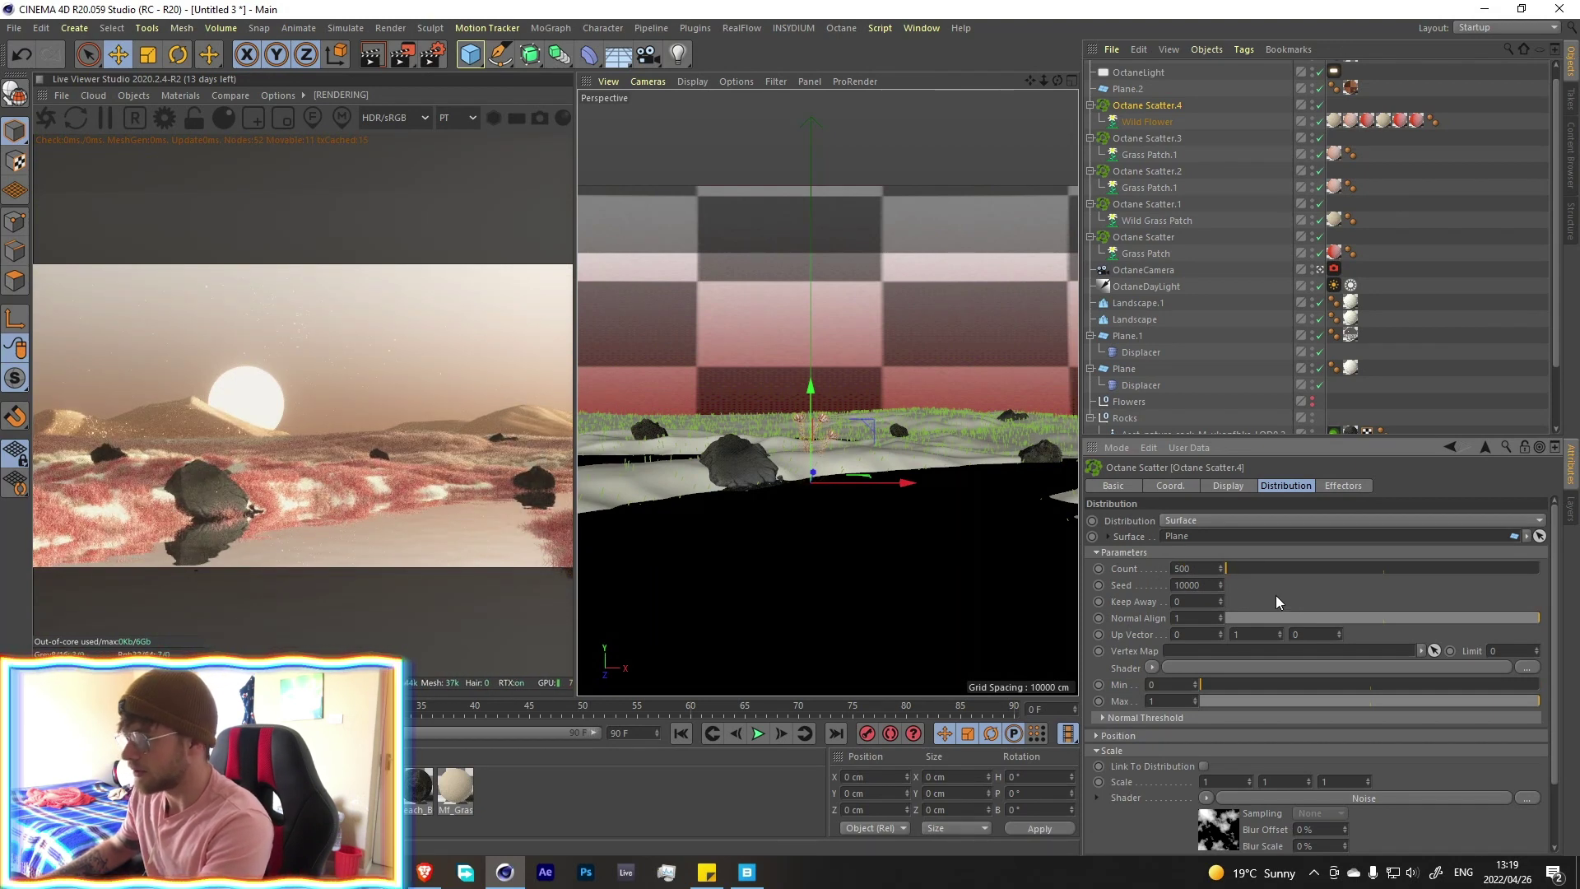
pyautogui.press('Return')
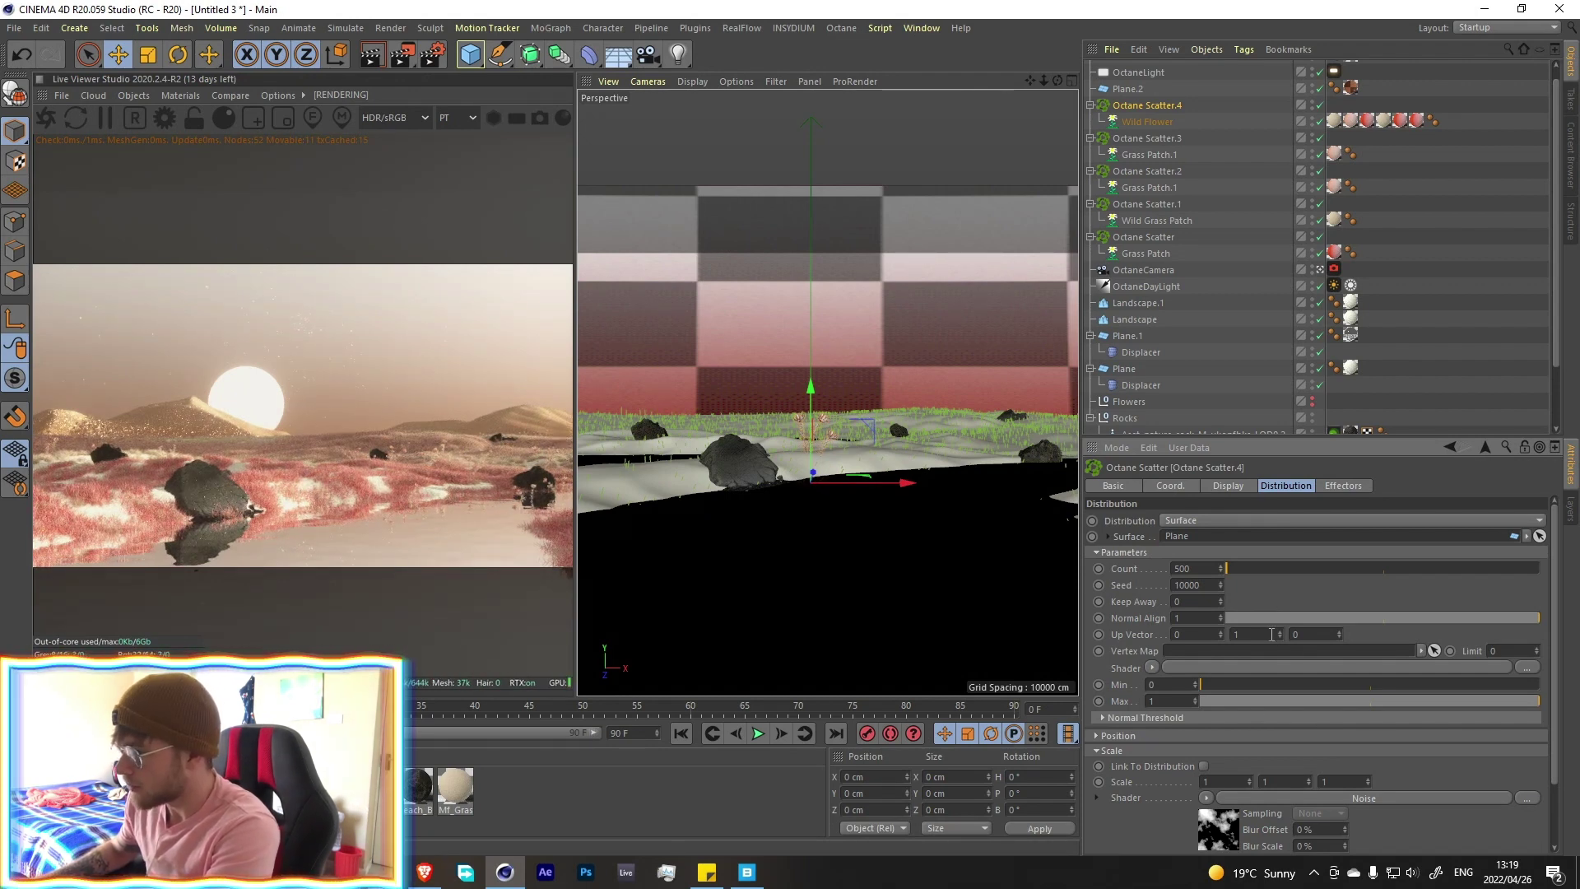
# Change the flower scatter's scale noise seed to 683 and set the Wild Flower's Multiflora size to 0.74
pyautogui.click(1222, 830)
pyautogui.click(1246, 651)
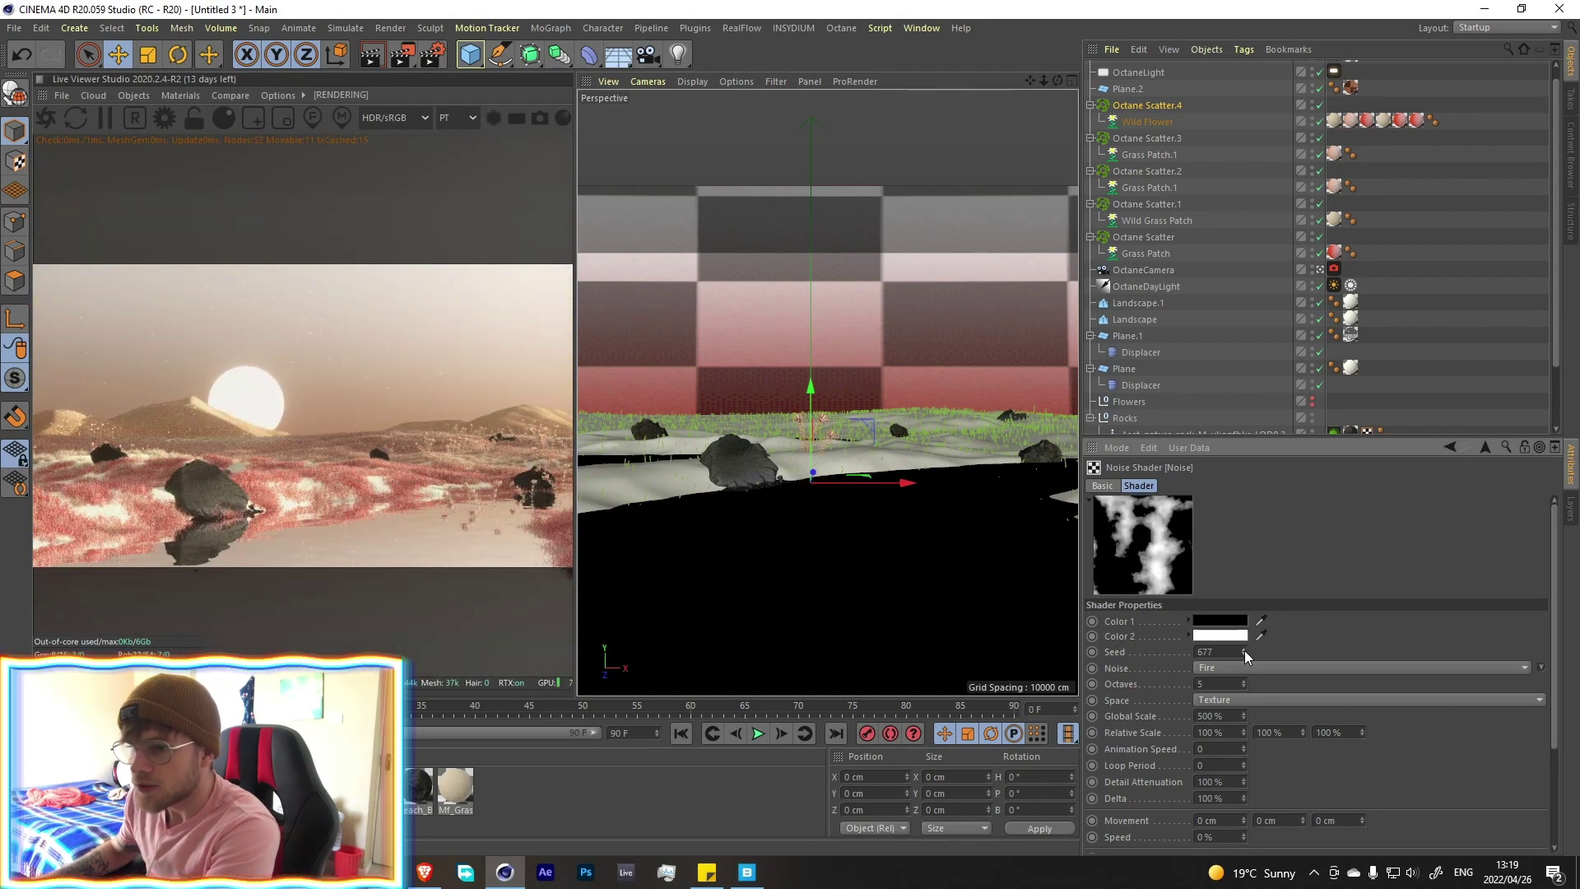
pyautogui.click(1244, 649)
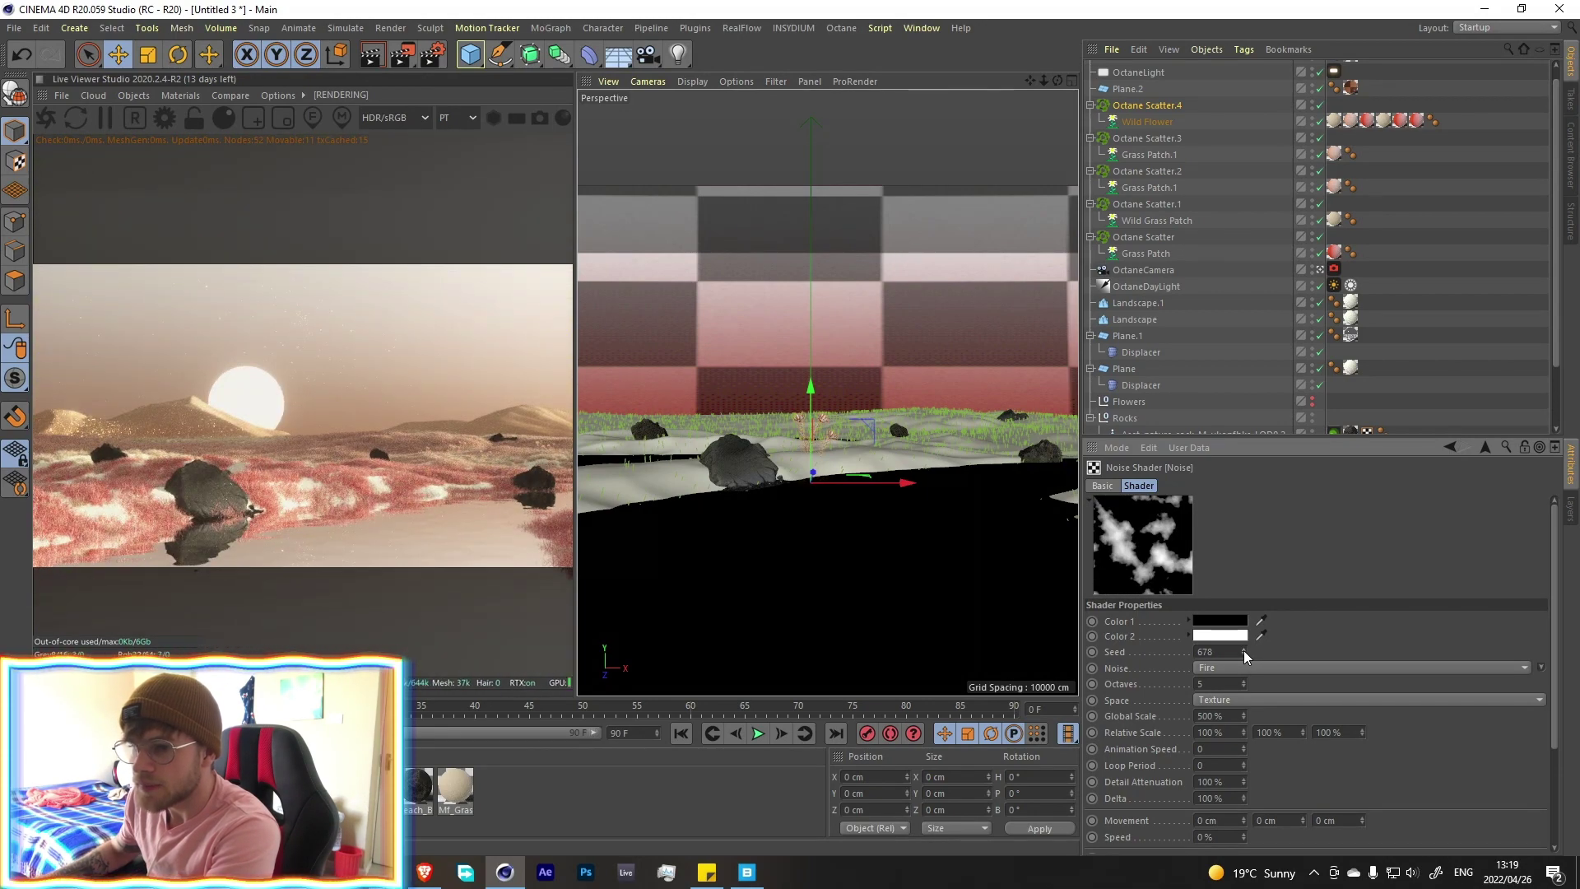
pyautogui.click(1243, 650)
pyautogui.click(1243, 650)
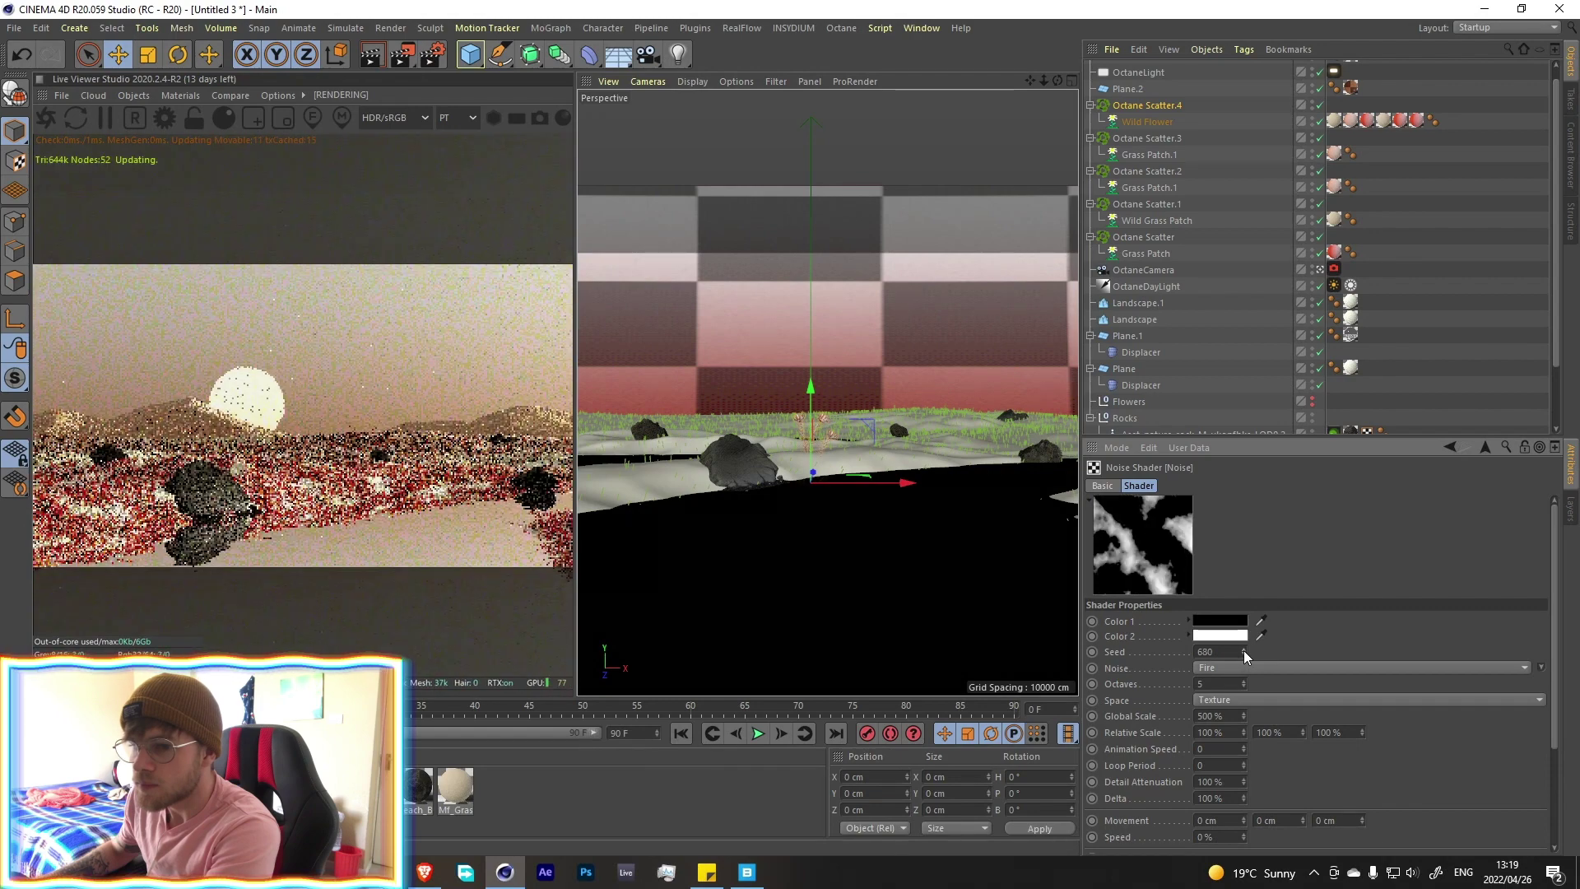
pyautogui.click(1243, 650)
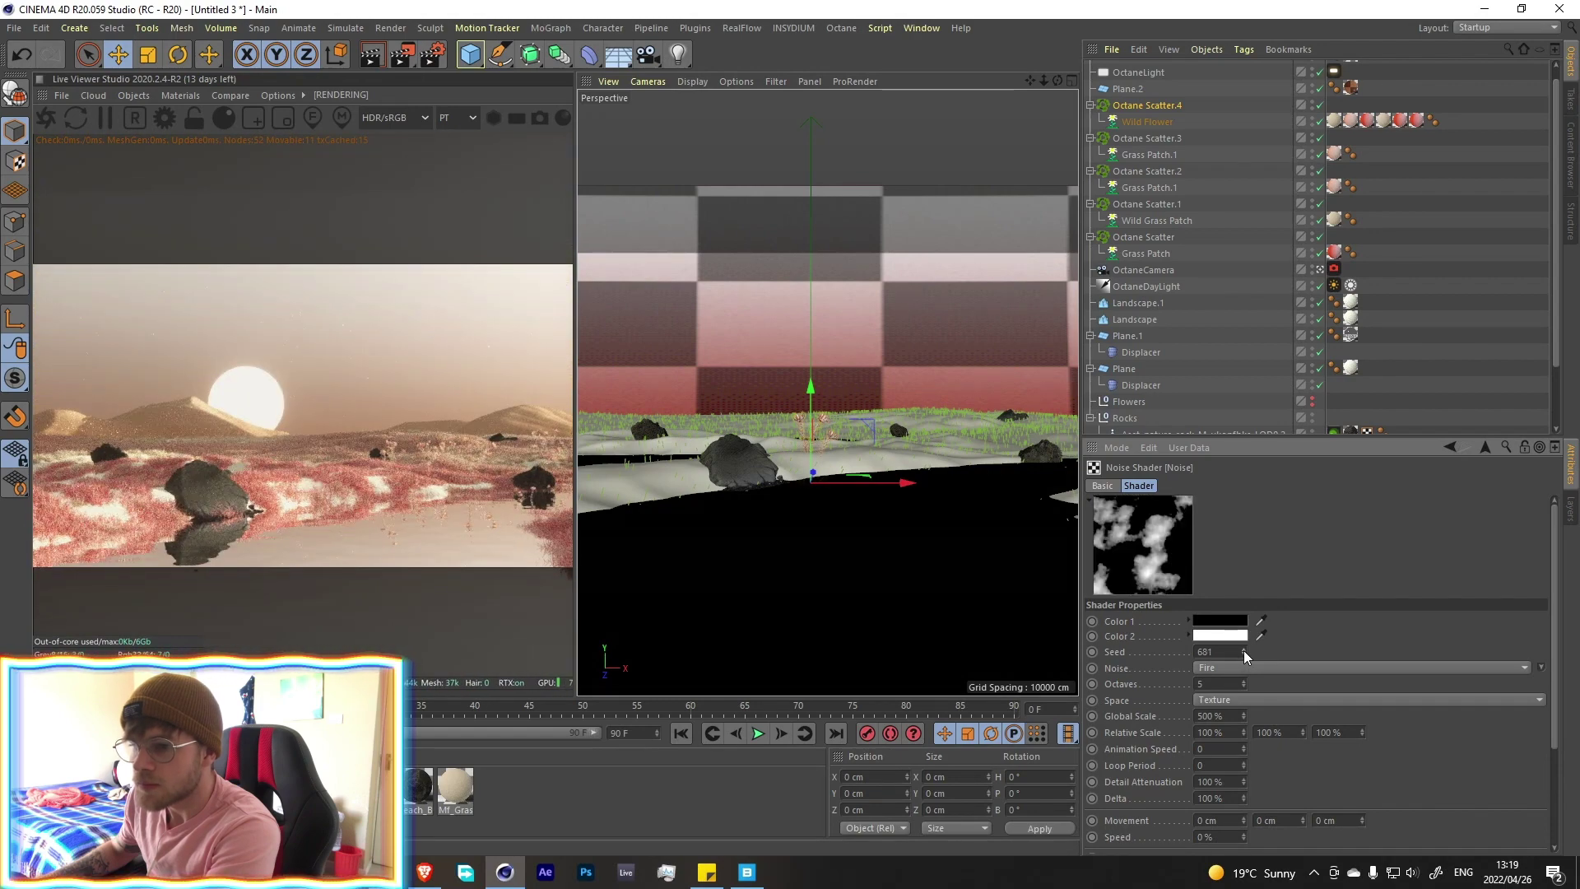
pyautogui.click(1243, 650)
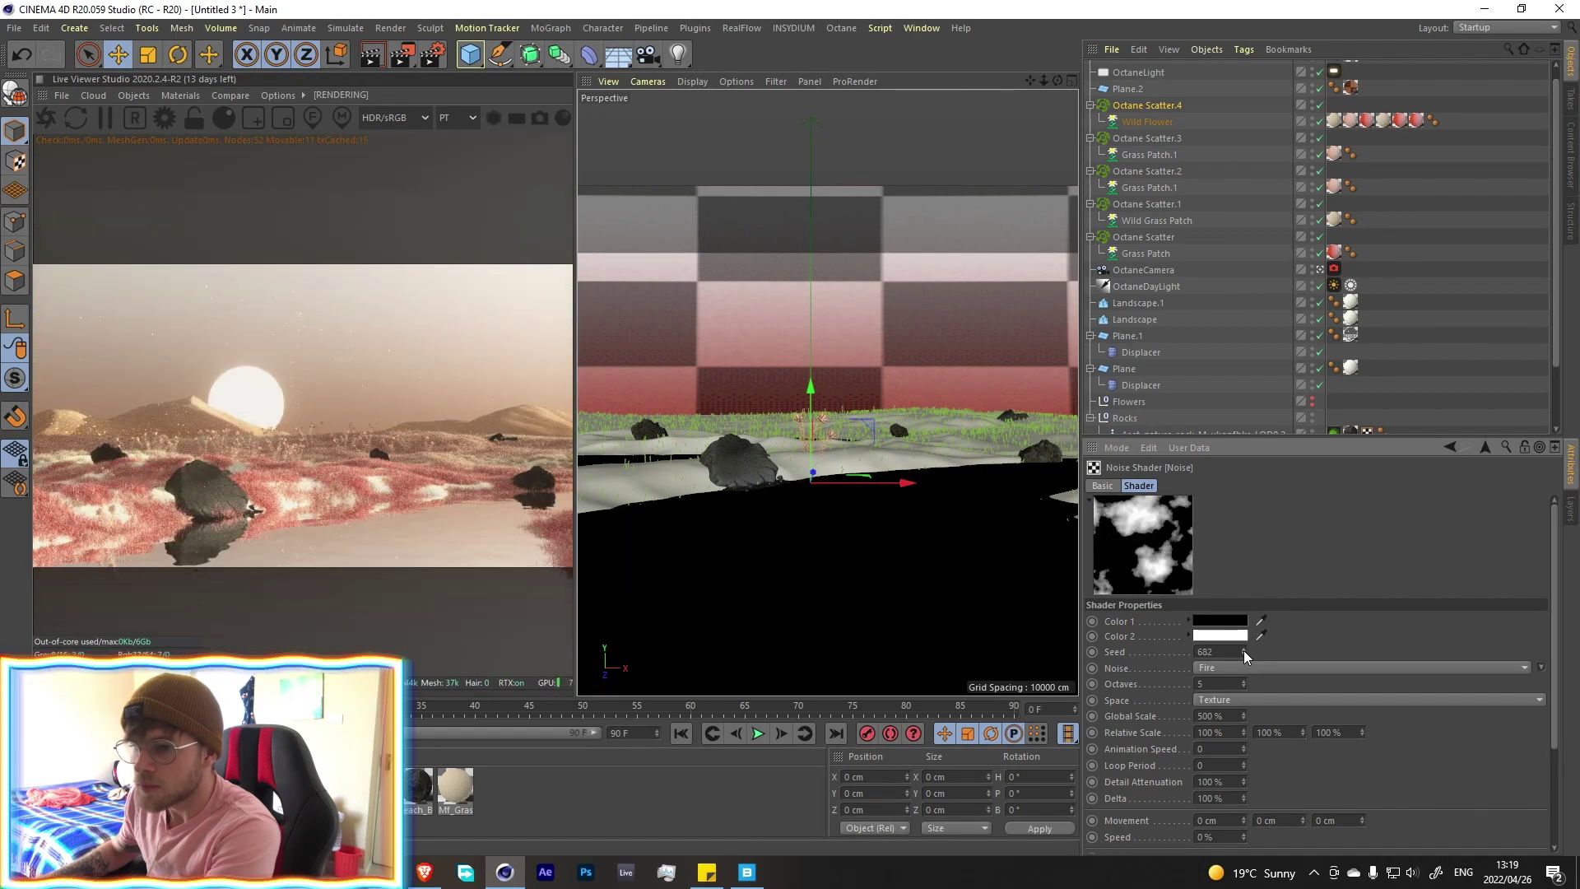
pyautogui.click(1242, 650)
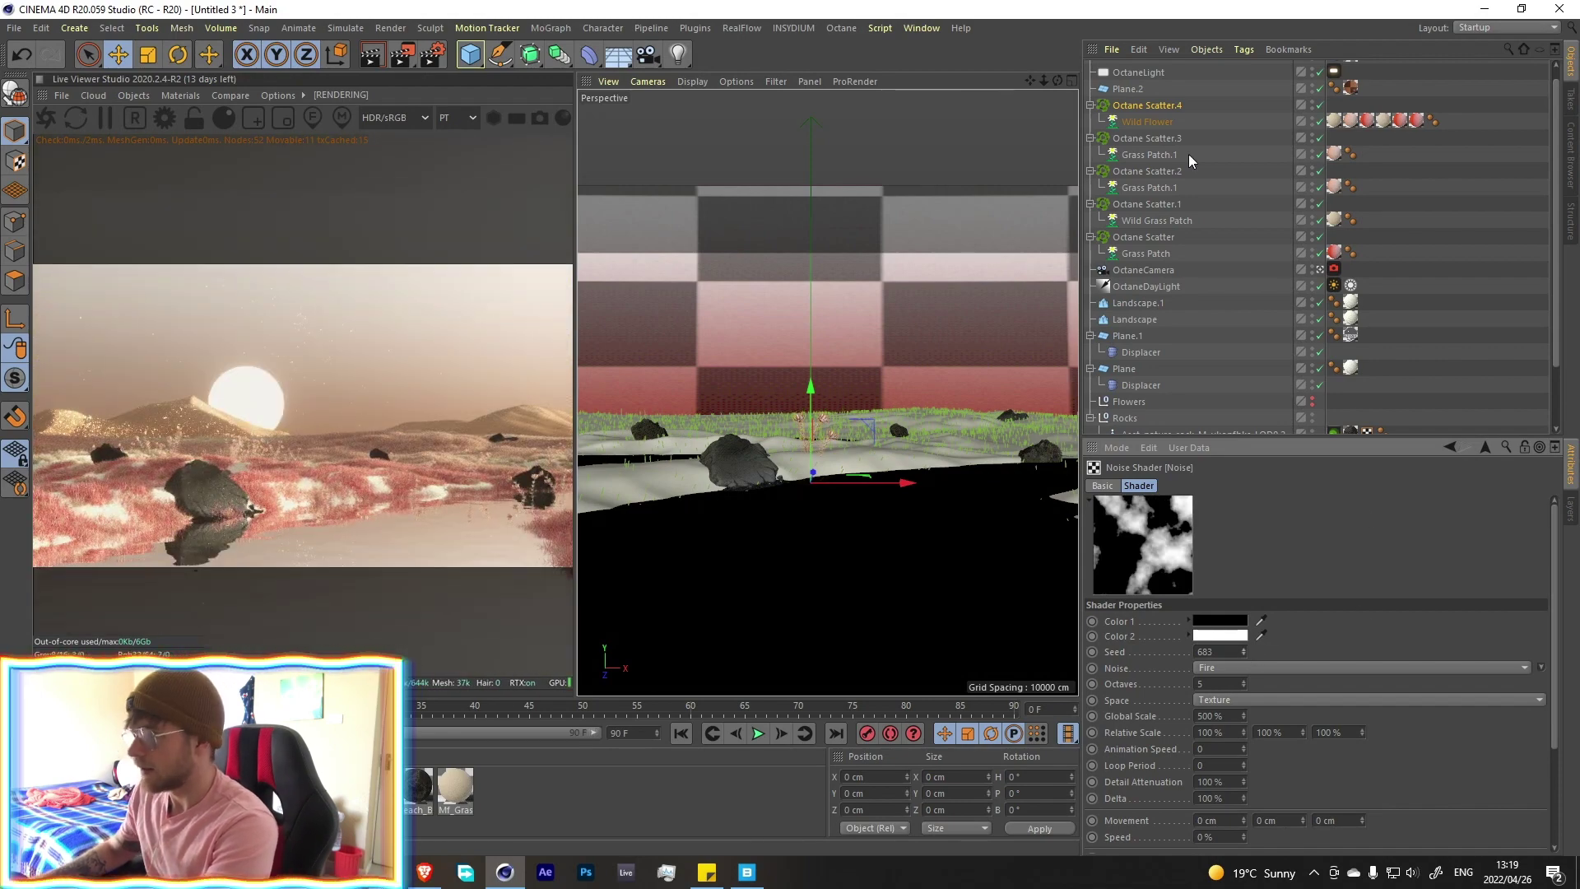
pyautogui.click(1126, 124)
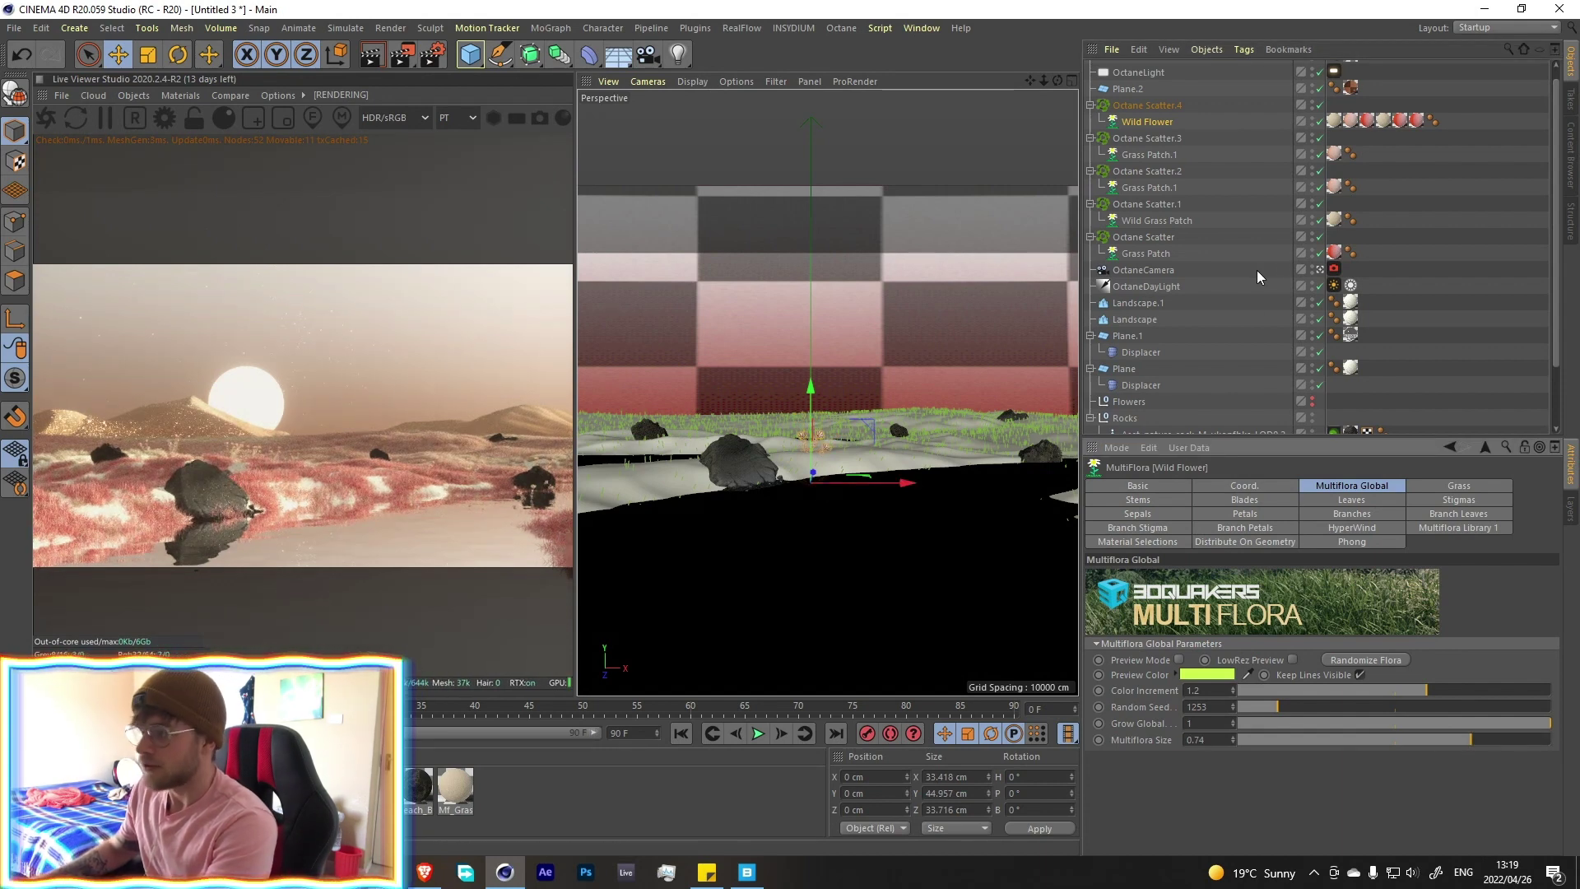
# Set the camera imager's highlight compression to about 0.166, exposure to about 0.784 and gamma to about 0.76
pyautogui.click(1334, 282)
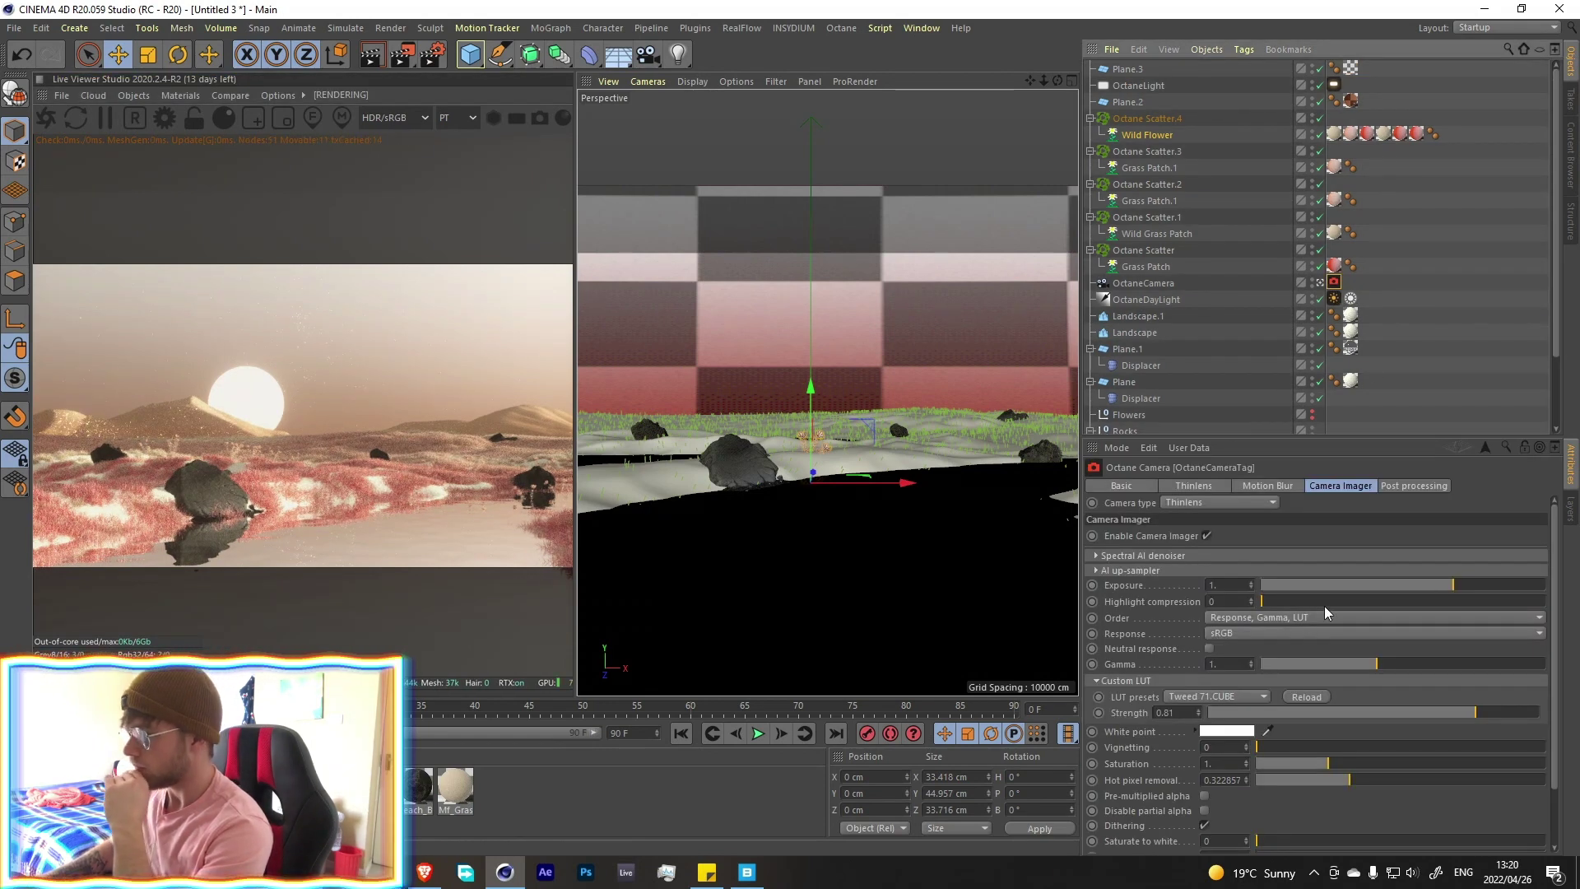
pyautogui.moveTo(1351, 600)
pyautogui.mouseDown()
pyautogui.moveTo(1468, 601)
pyautogui.moveTo(1329, 604)
pyautogui.moveTo(1362, 600)
pyautogui.mouseUp()
pyautogui.click(1446, 585)
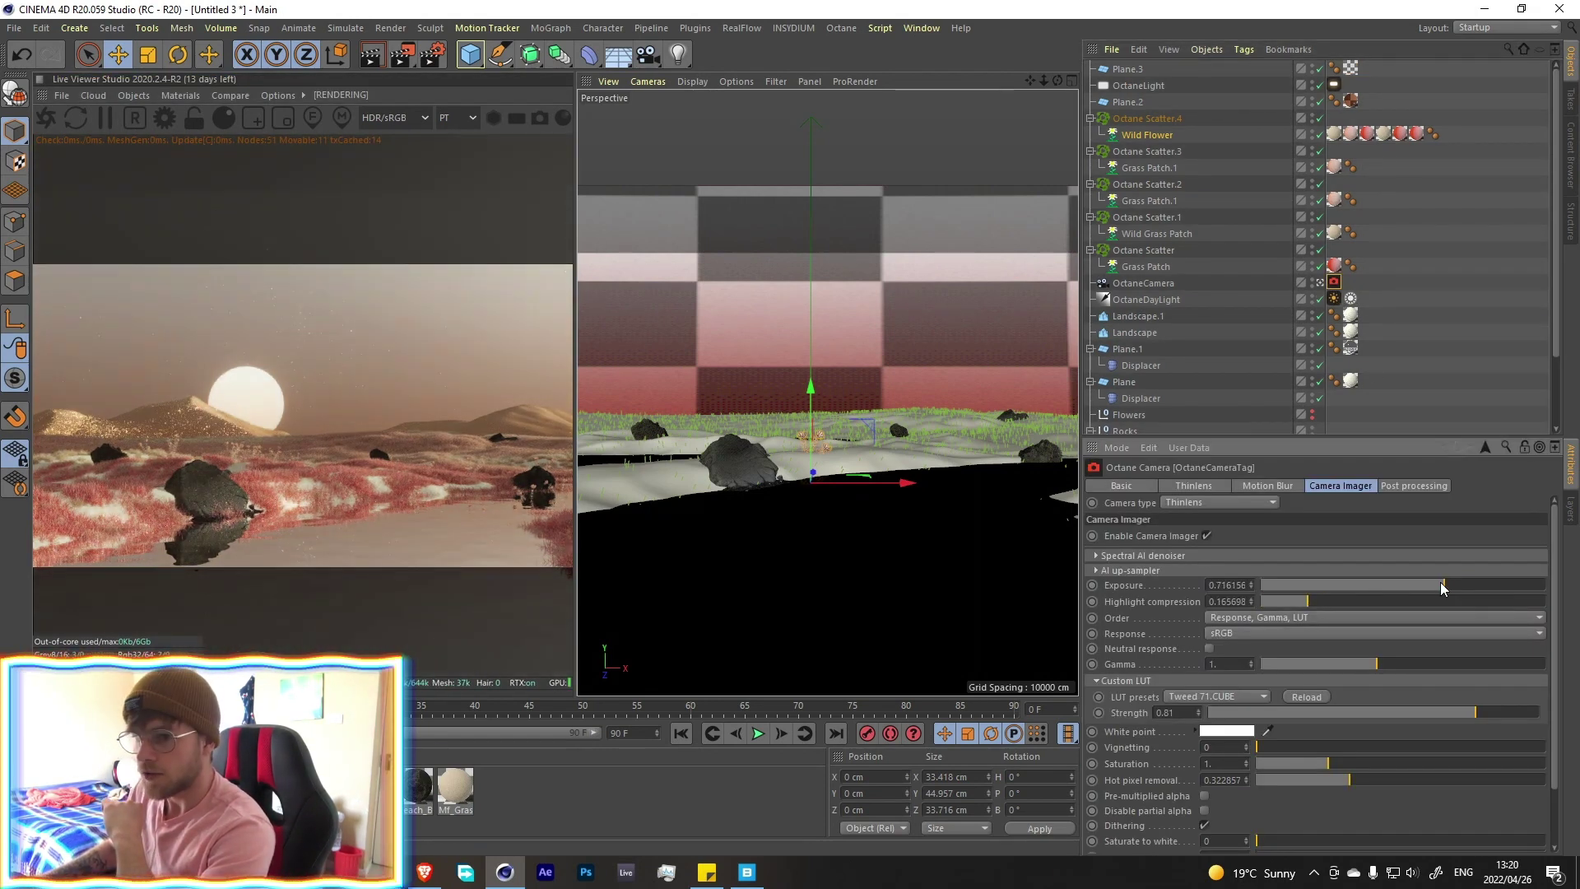
pyautogui.moveTo(1369, 667); pyautogui.dragTo(1362, 665)
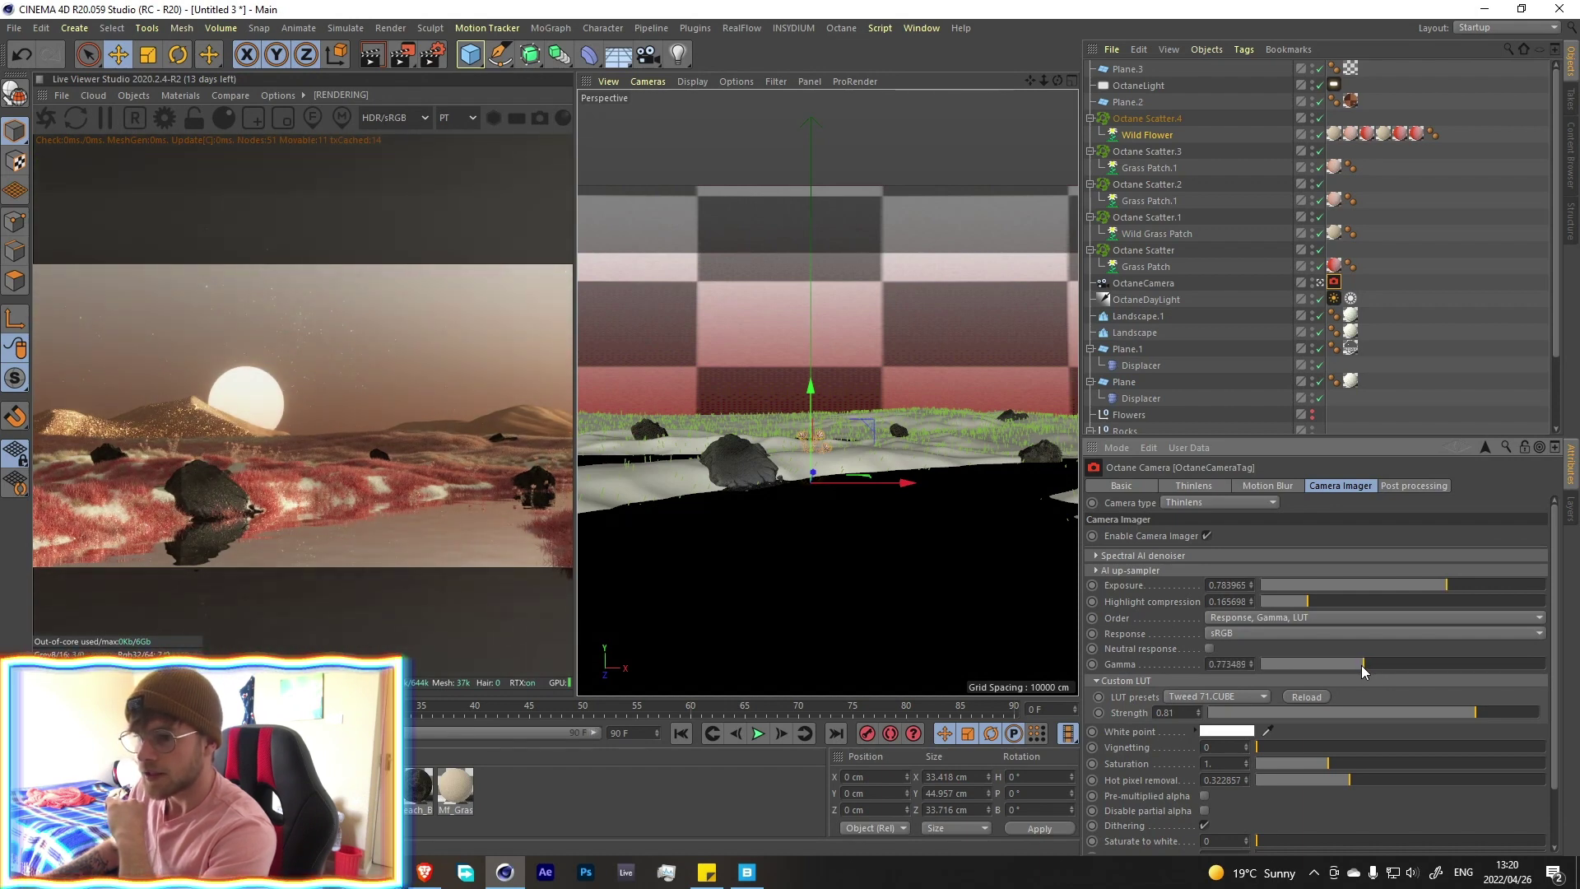
# Set the daylight's north offset to about -0.516 and replace the ground Plane's sand material with the blue material
pyautogui.click(1334, 298)
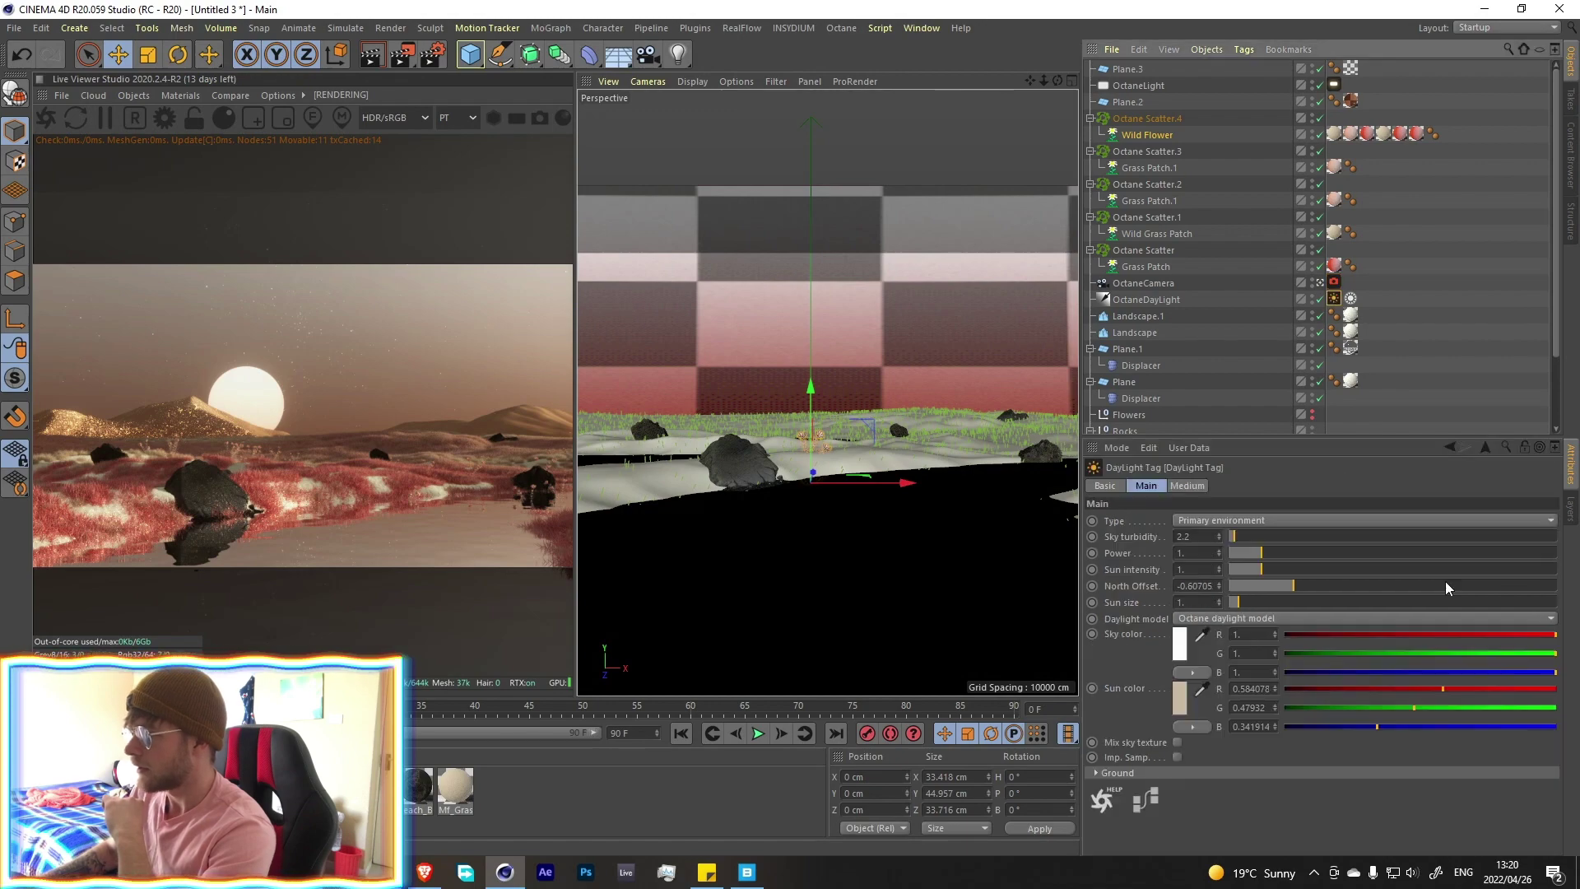
pyautogui.moveTo(1303, 587)
pyautogui.mouseDown()
pyautogui.moveTo(1321, 586)
pyautogui.moveTo(1307, 584)
pyautogui.mouseUp()
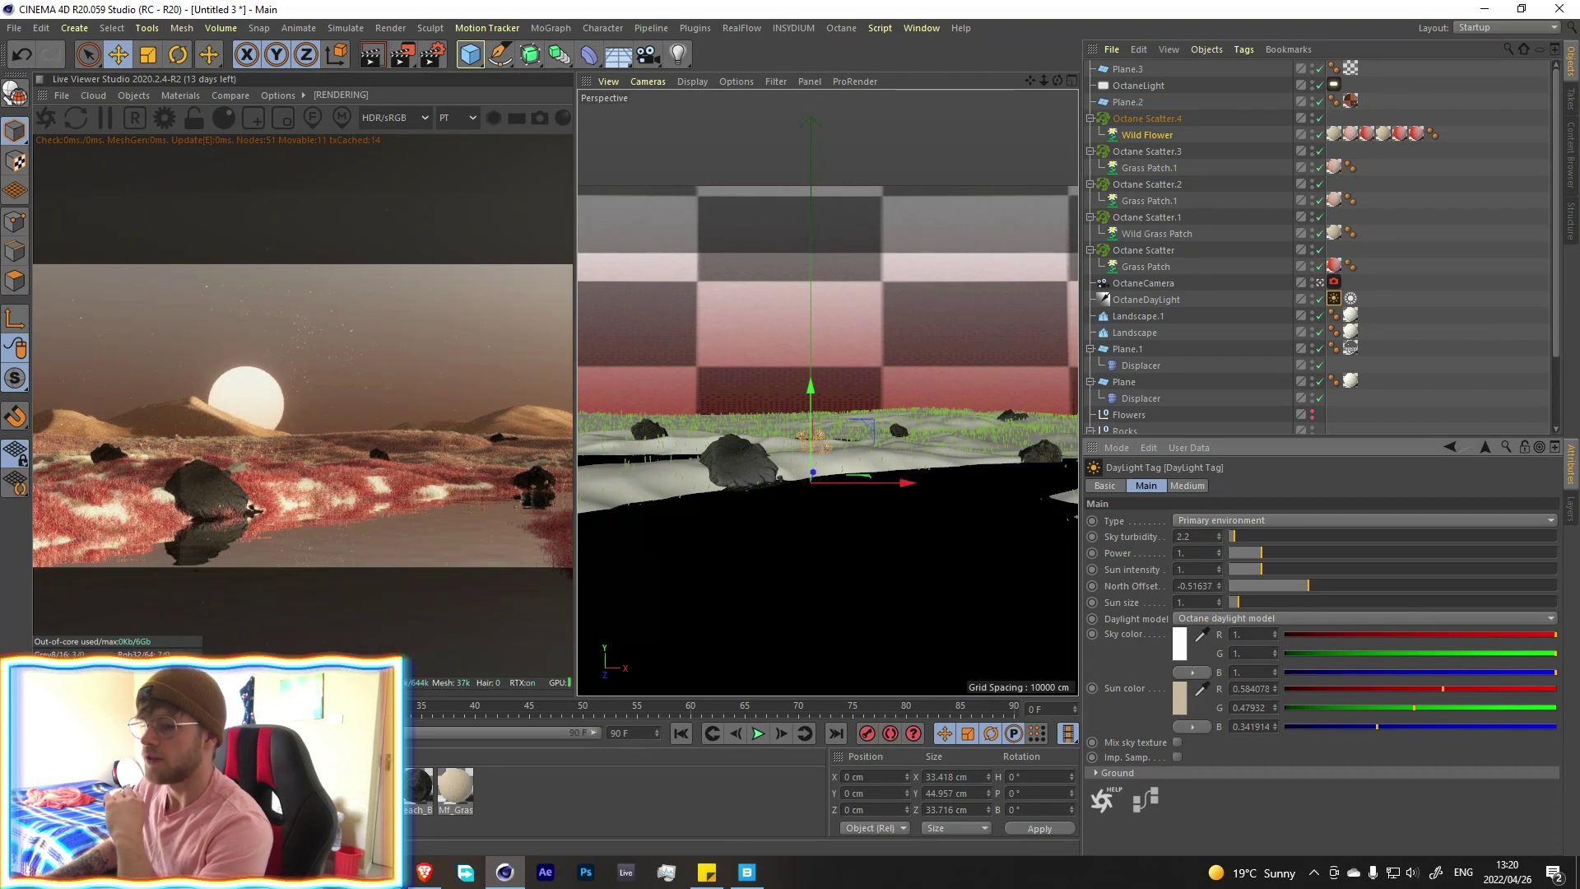
pyautogui.moveTo(271, 786); pyautogui.dragTo(1356, 386)
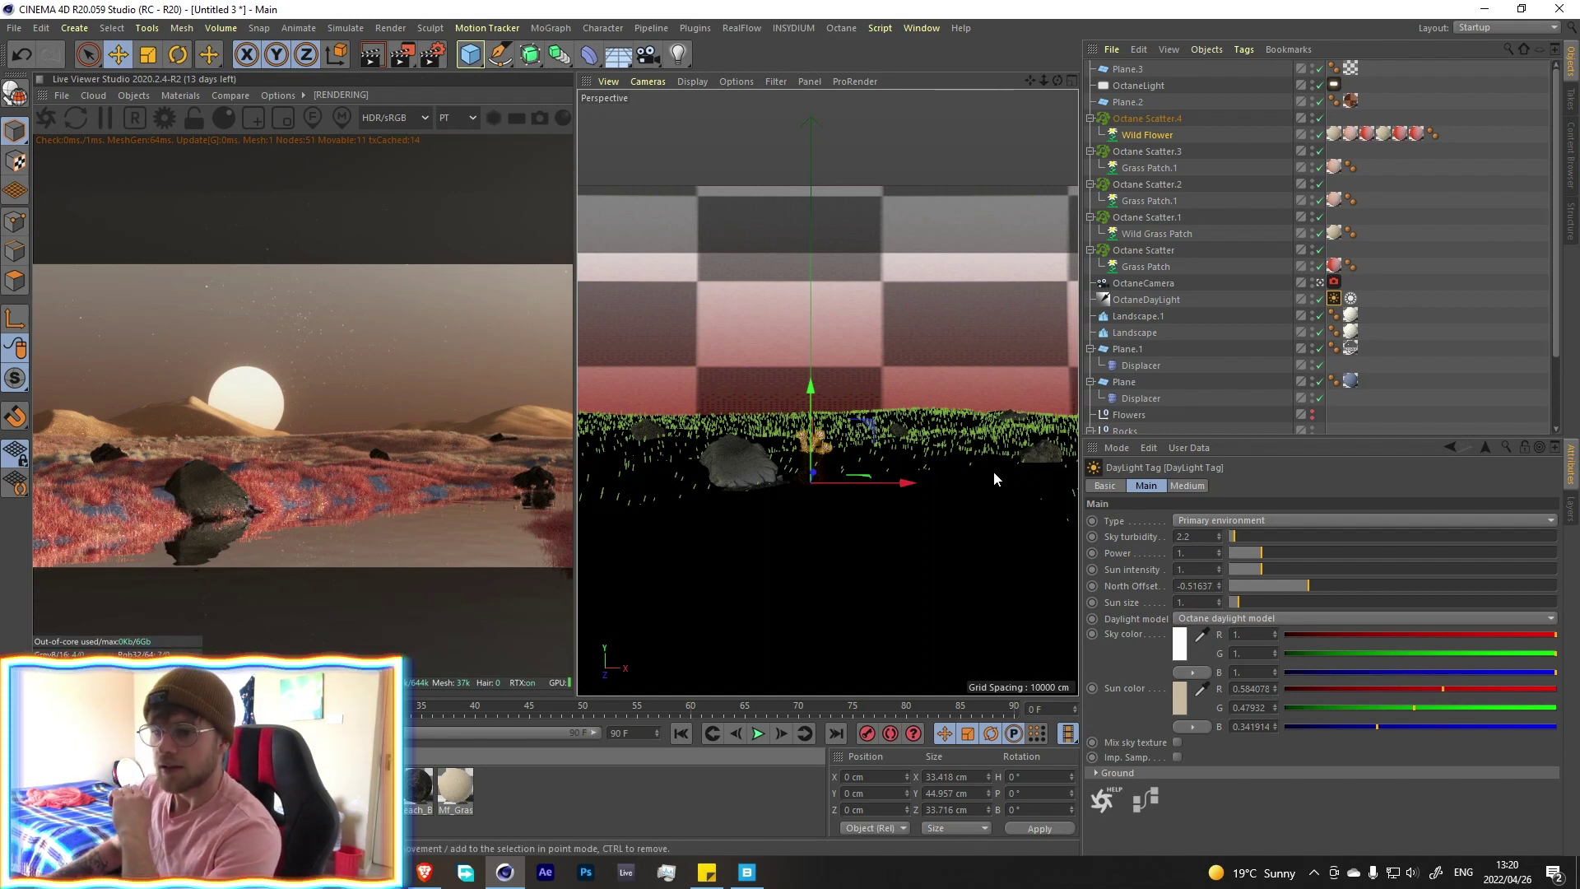
# Set the camera imager's saturation to about 1.086 and vignetting to about 0.203, and review the post processing settings
pyautogui.click(1334, 283)
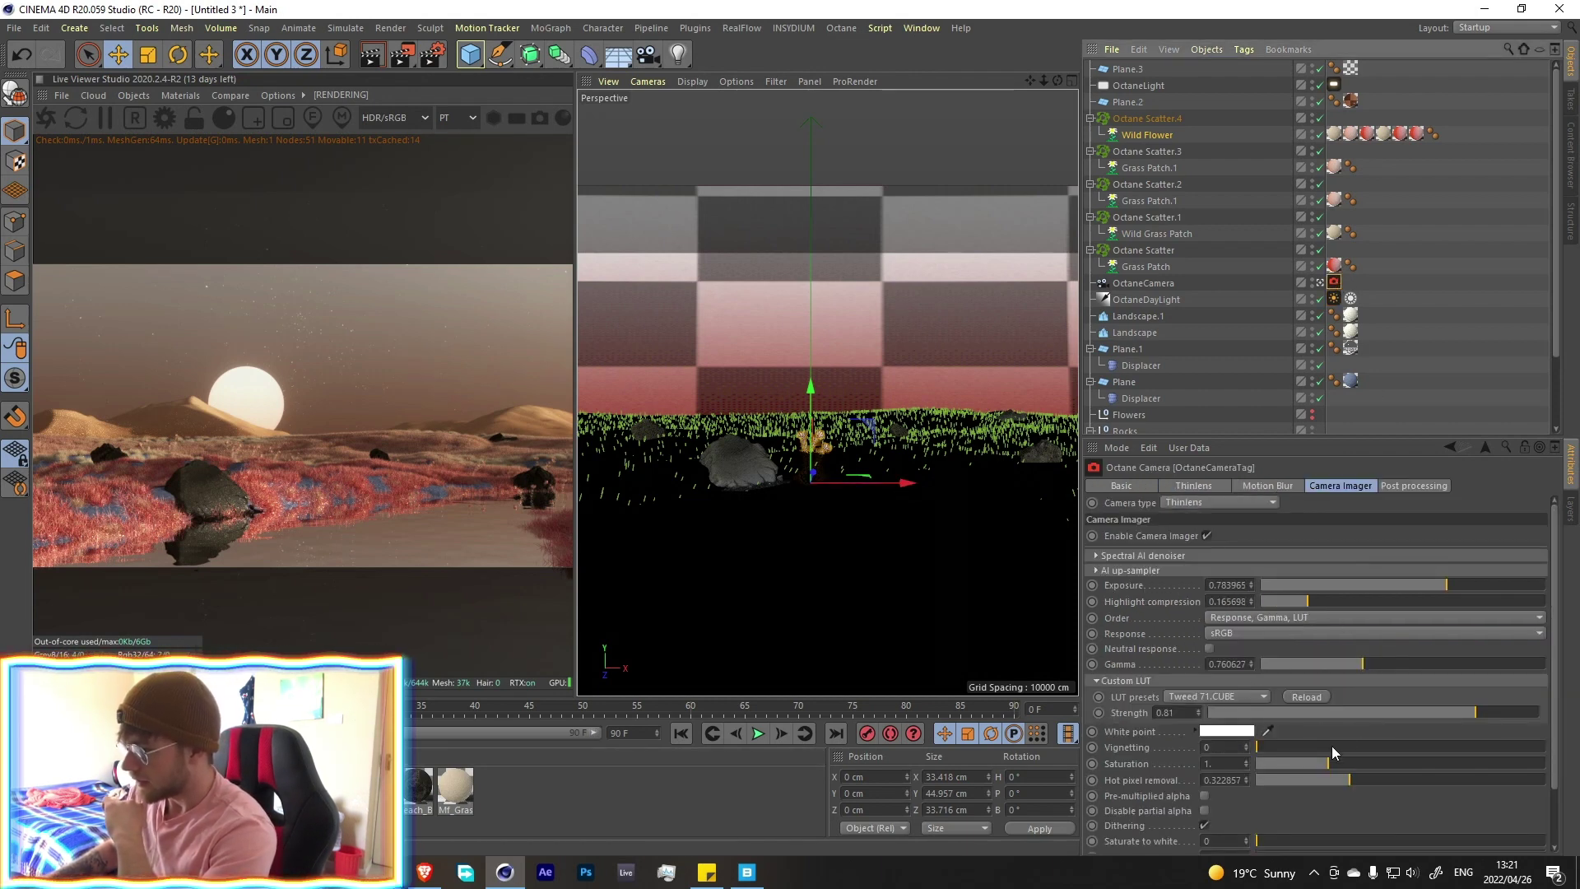
pyautogui.moveTo(1330, 760); pyautogui.dragTo(1335, 764)
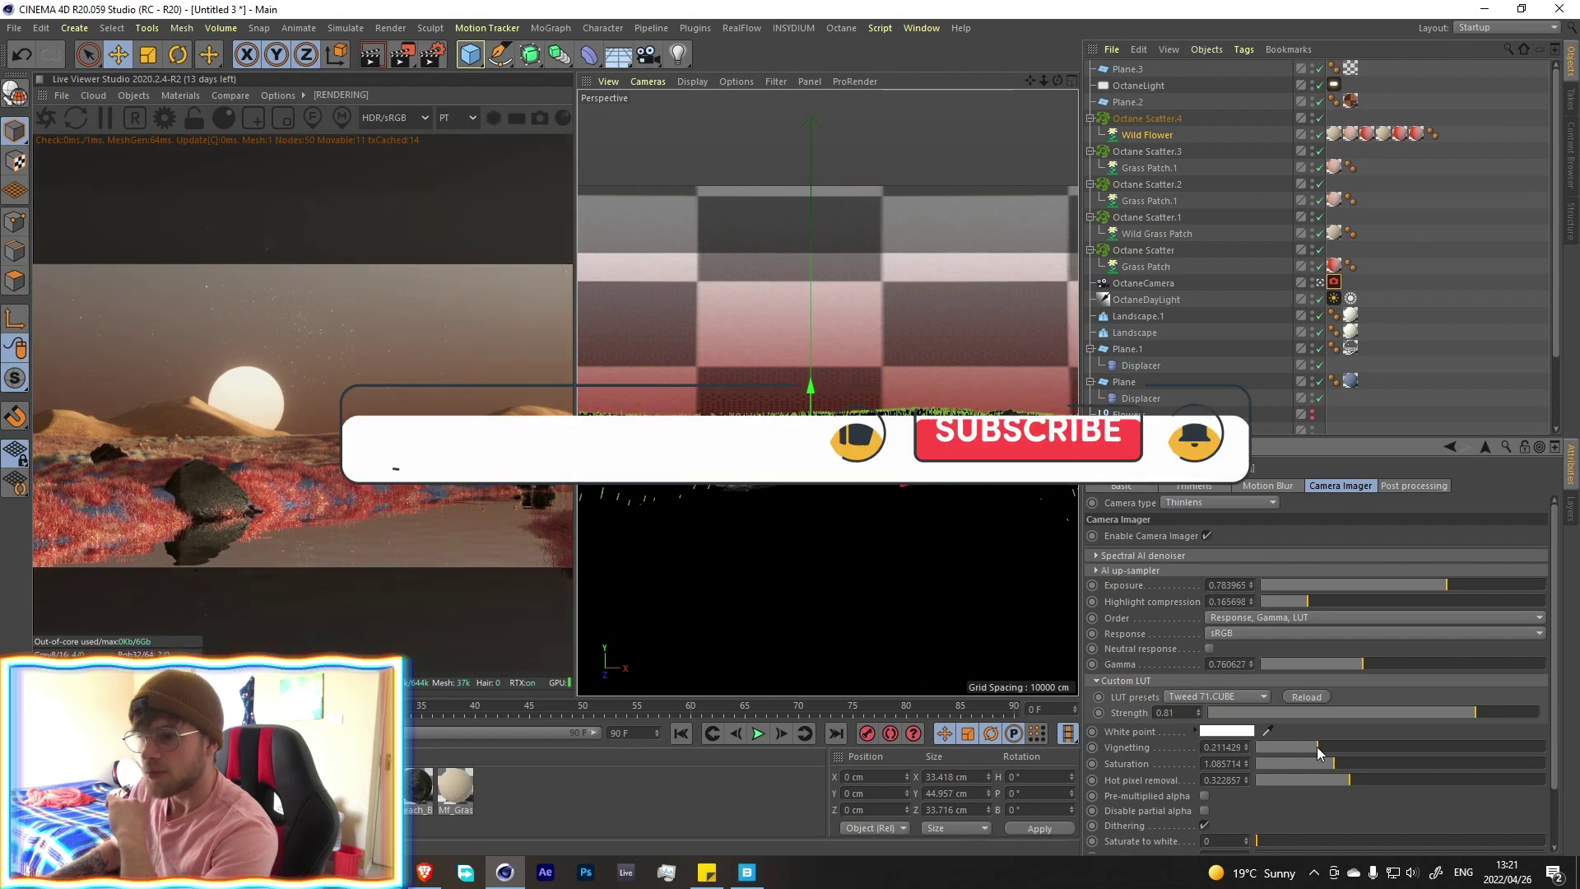
pyautogui.moveTo(1297, 748); pyautogui.dragTo(1314, 746)
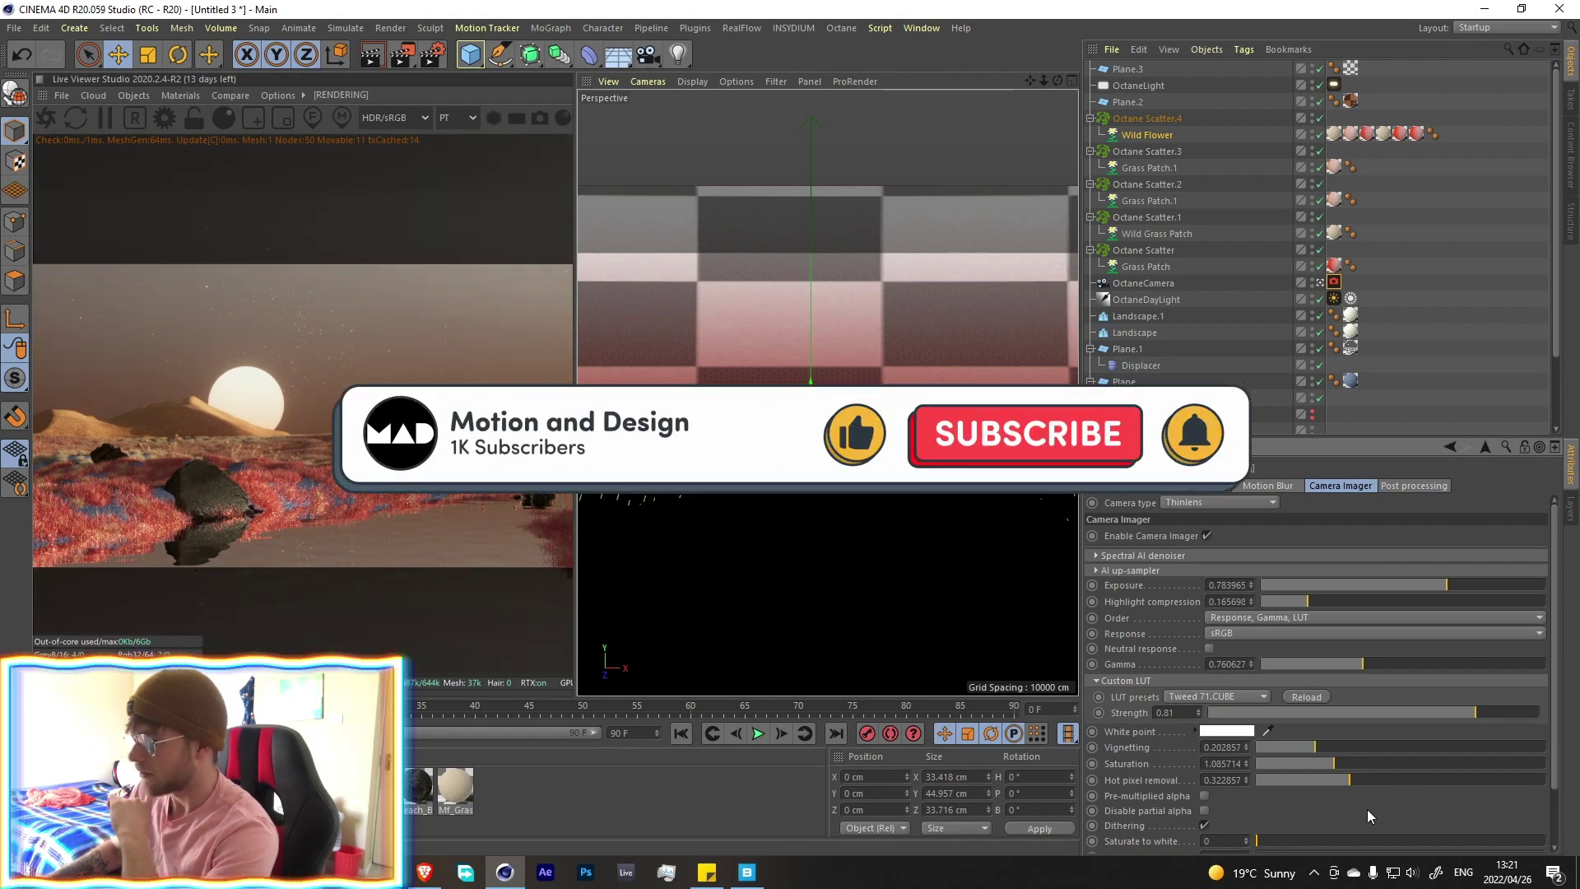
pyautogui.scroll(-2, 1366, 808)
pyautogui.scroll(2, 1428, 746)
pyautogui.click(1420, 487)
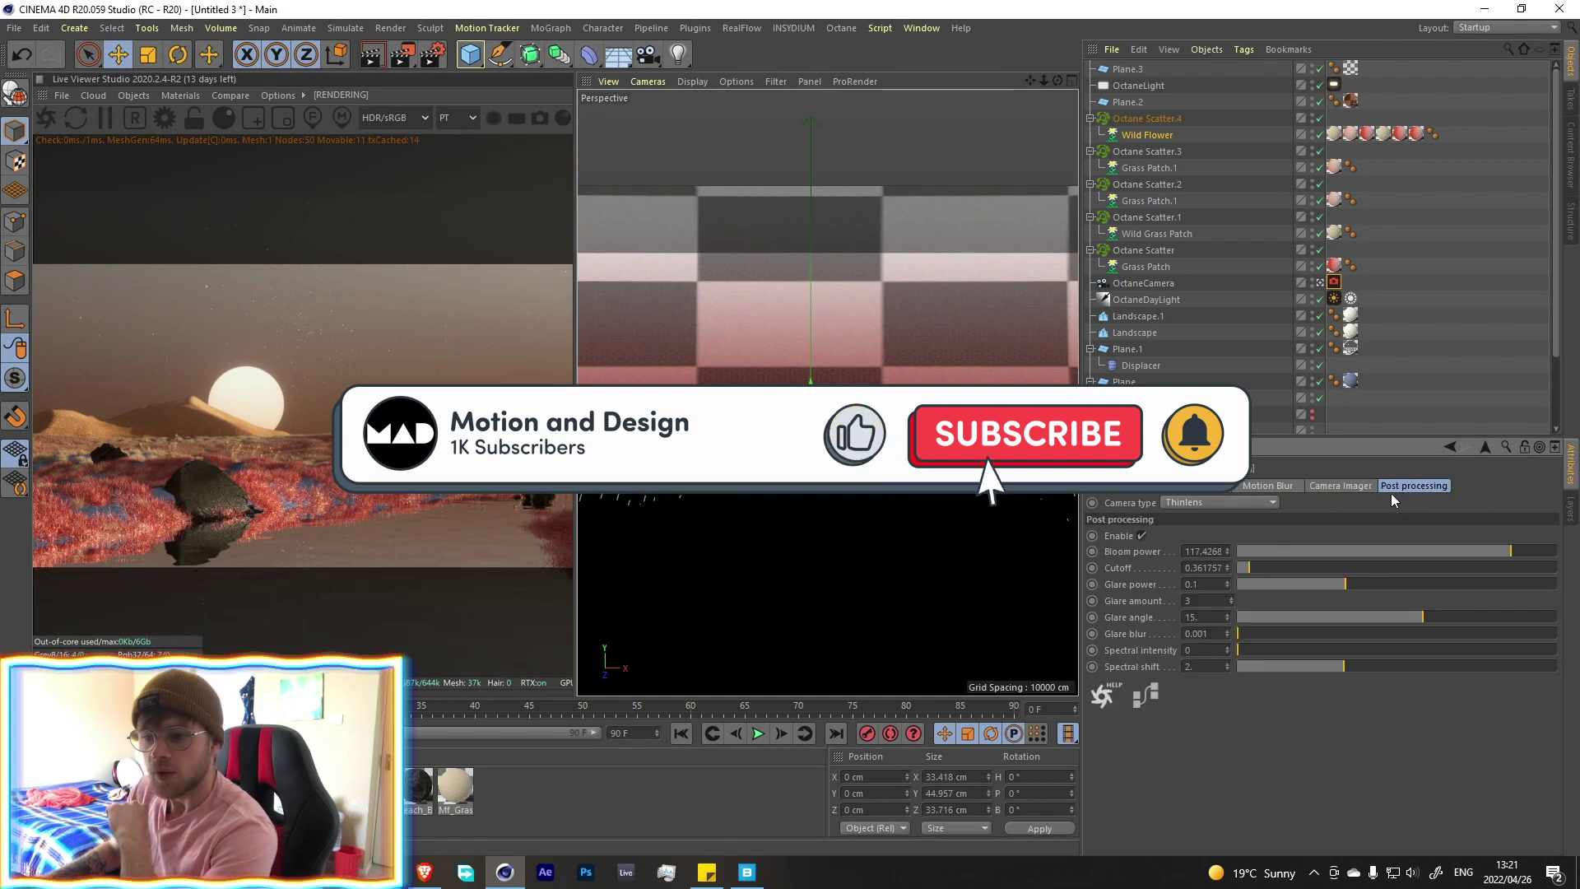
pyautogui.click(1343, 486)
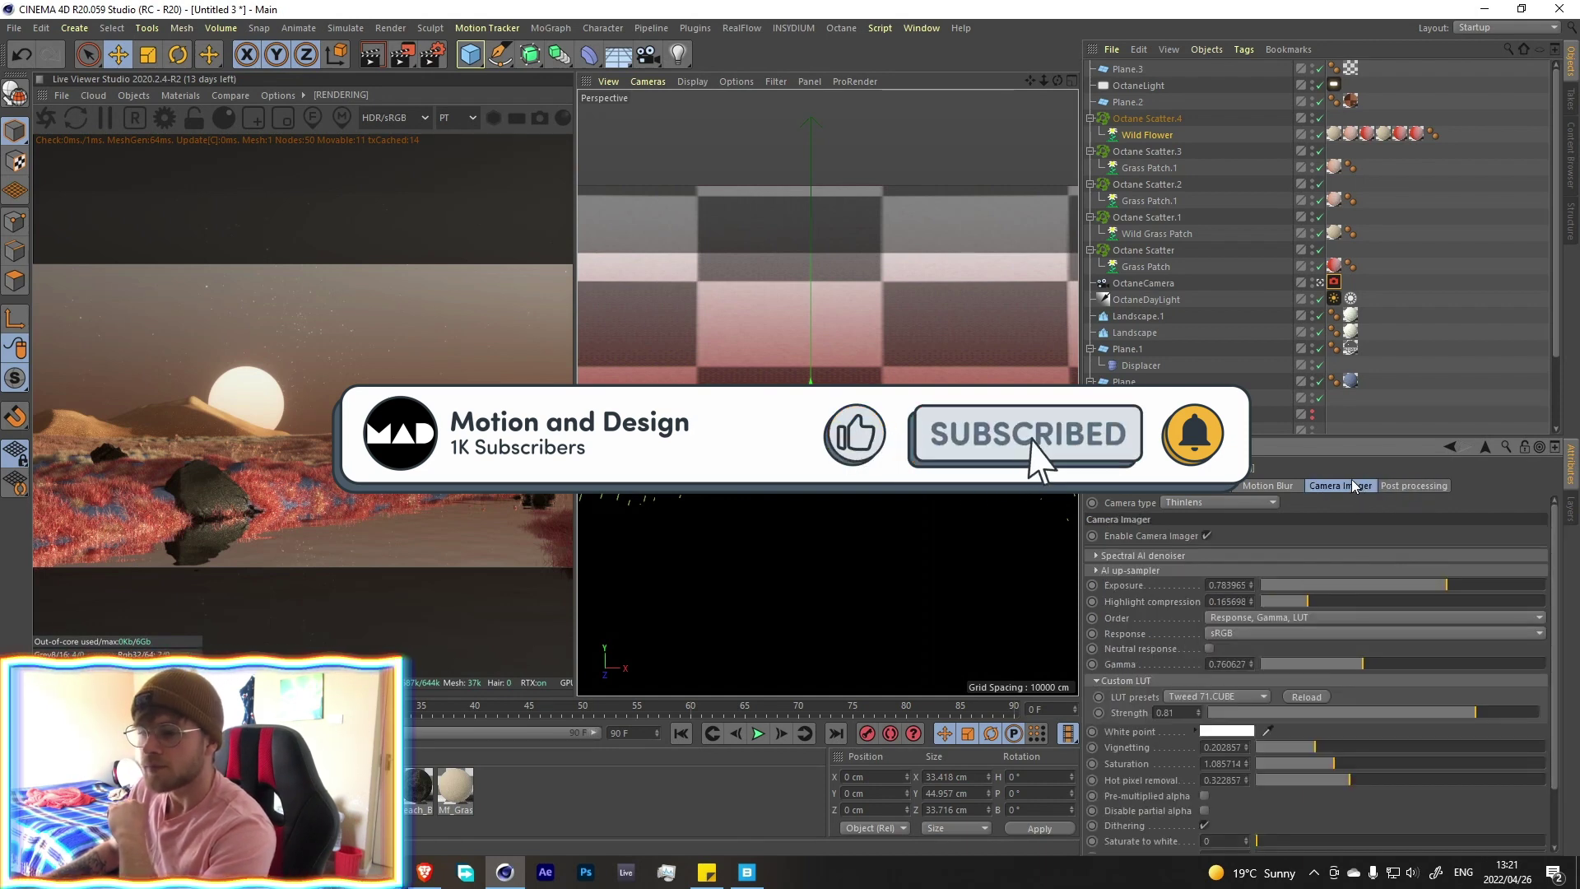